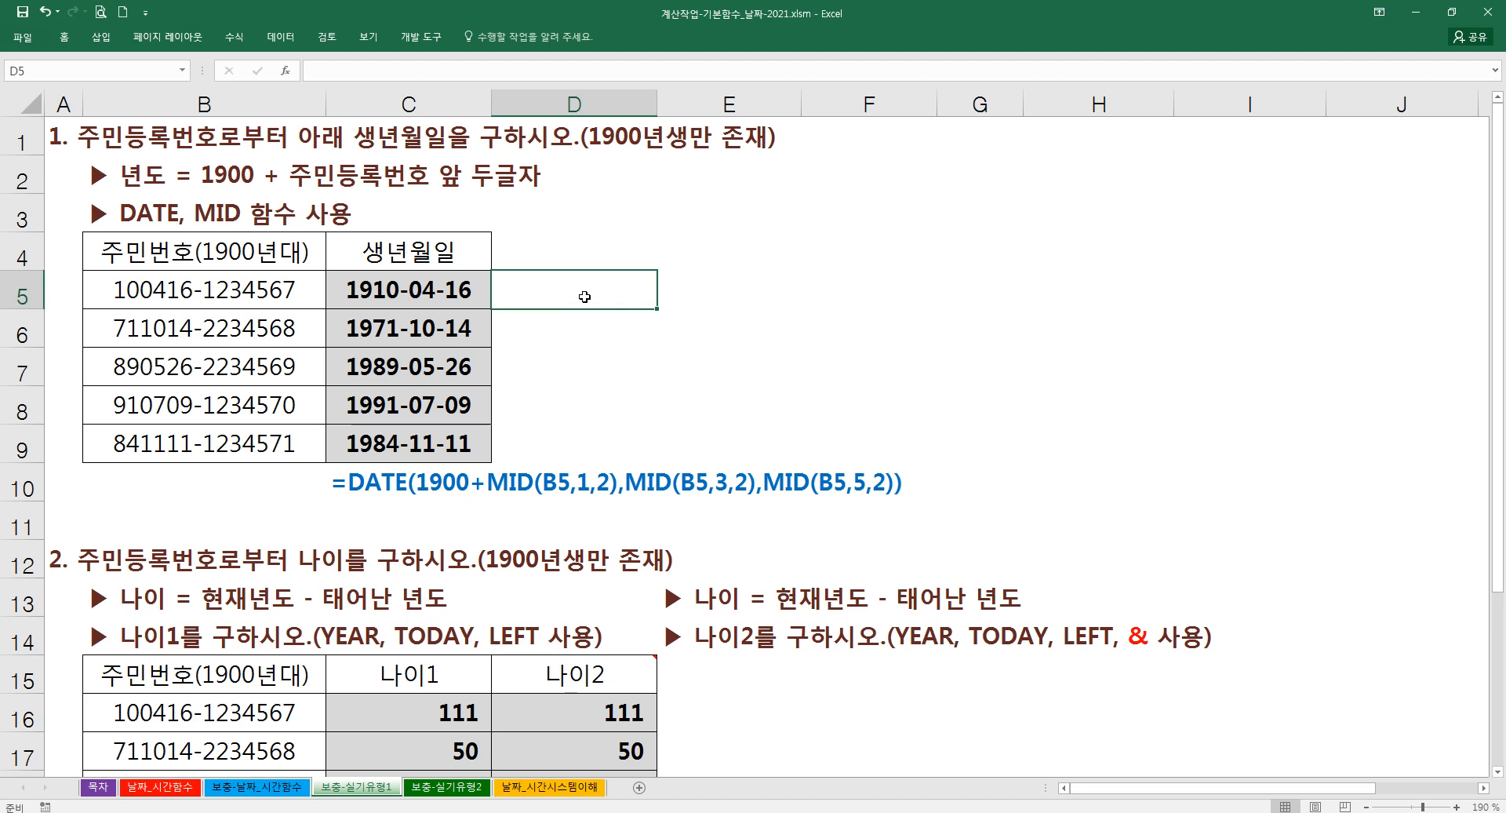
pyautogui.press('Right')
pyautogui.press('Left')
pyautogui.click(424, 787)
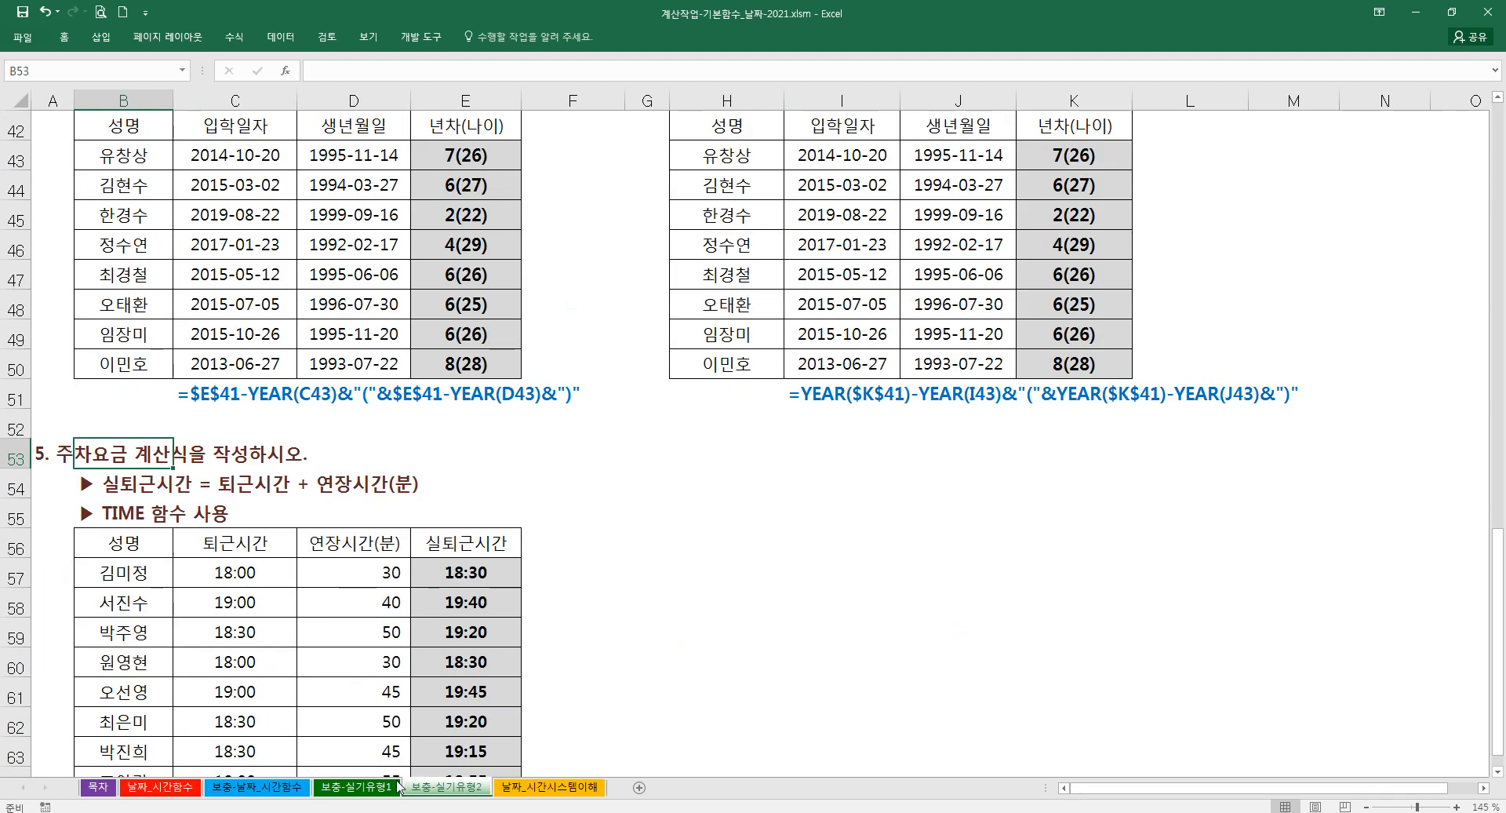
pyautogui.click(363, 787)
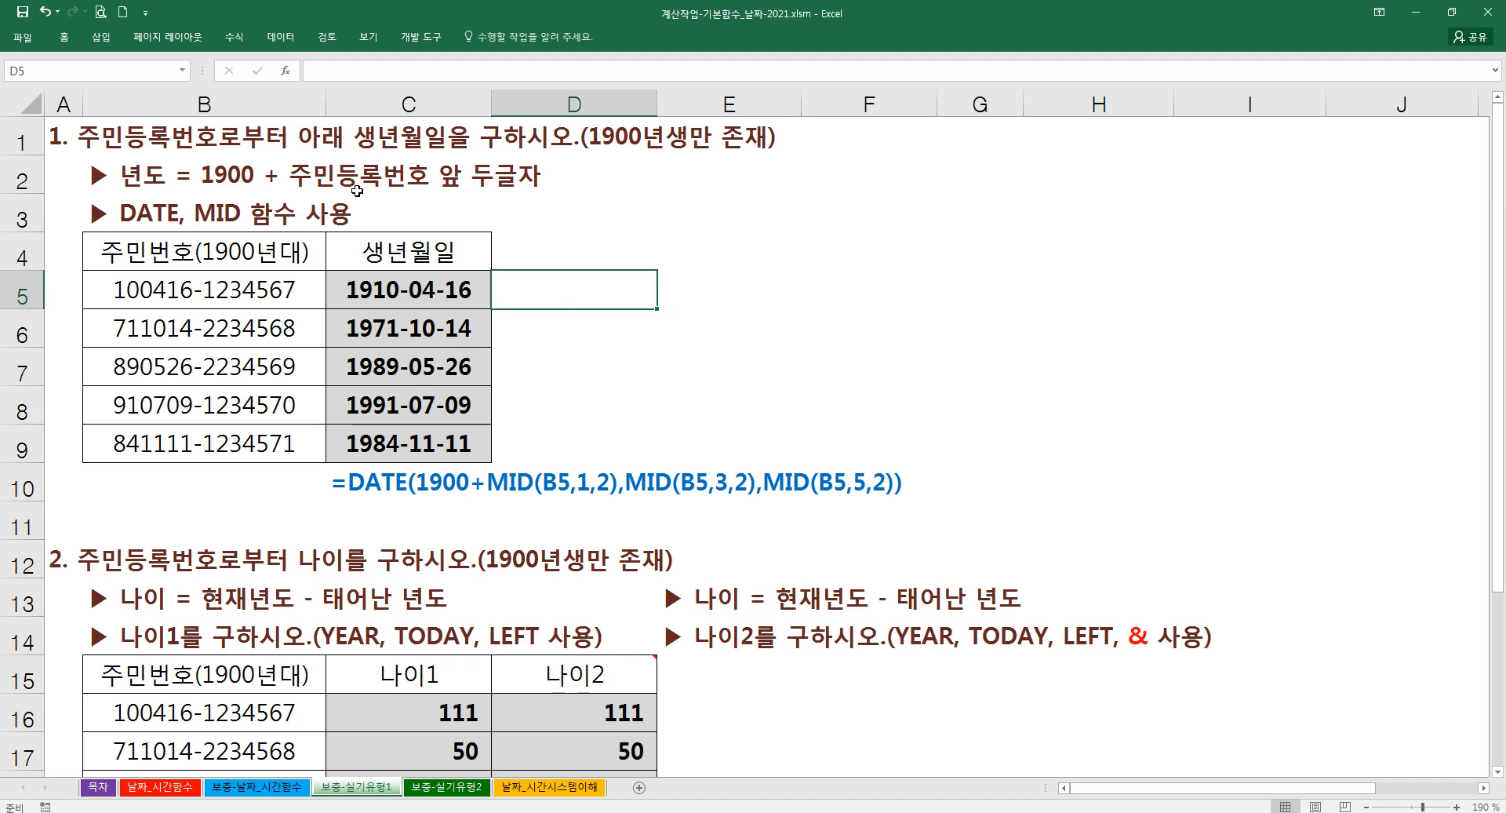
pyautogui.moveTo(111, 278); pyautogui.dragTo(134, 463)
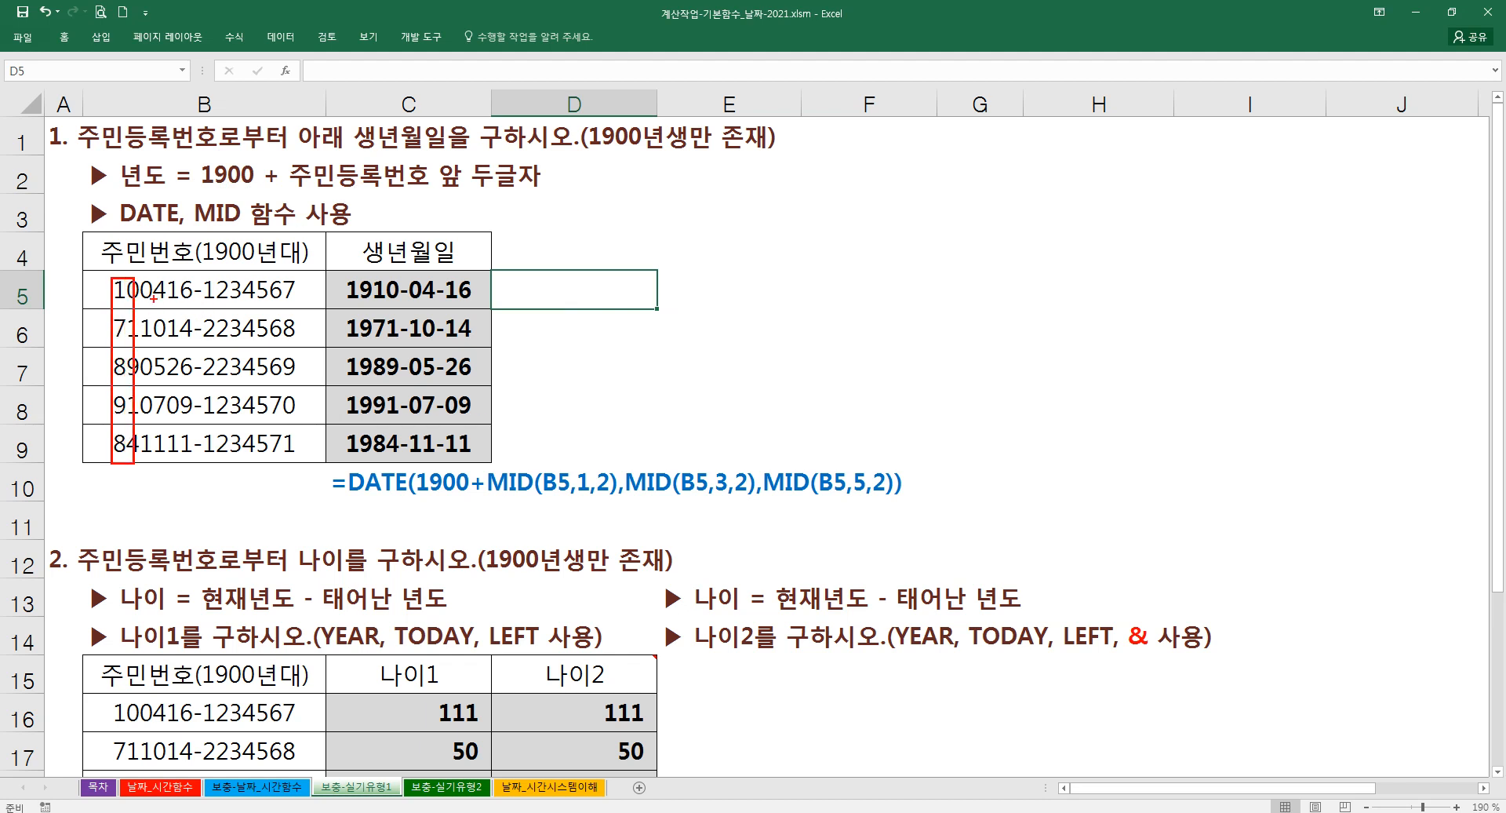
pyautogui.moveTo(144, 278); pyautogui.dragTo(160, 457)
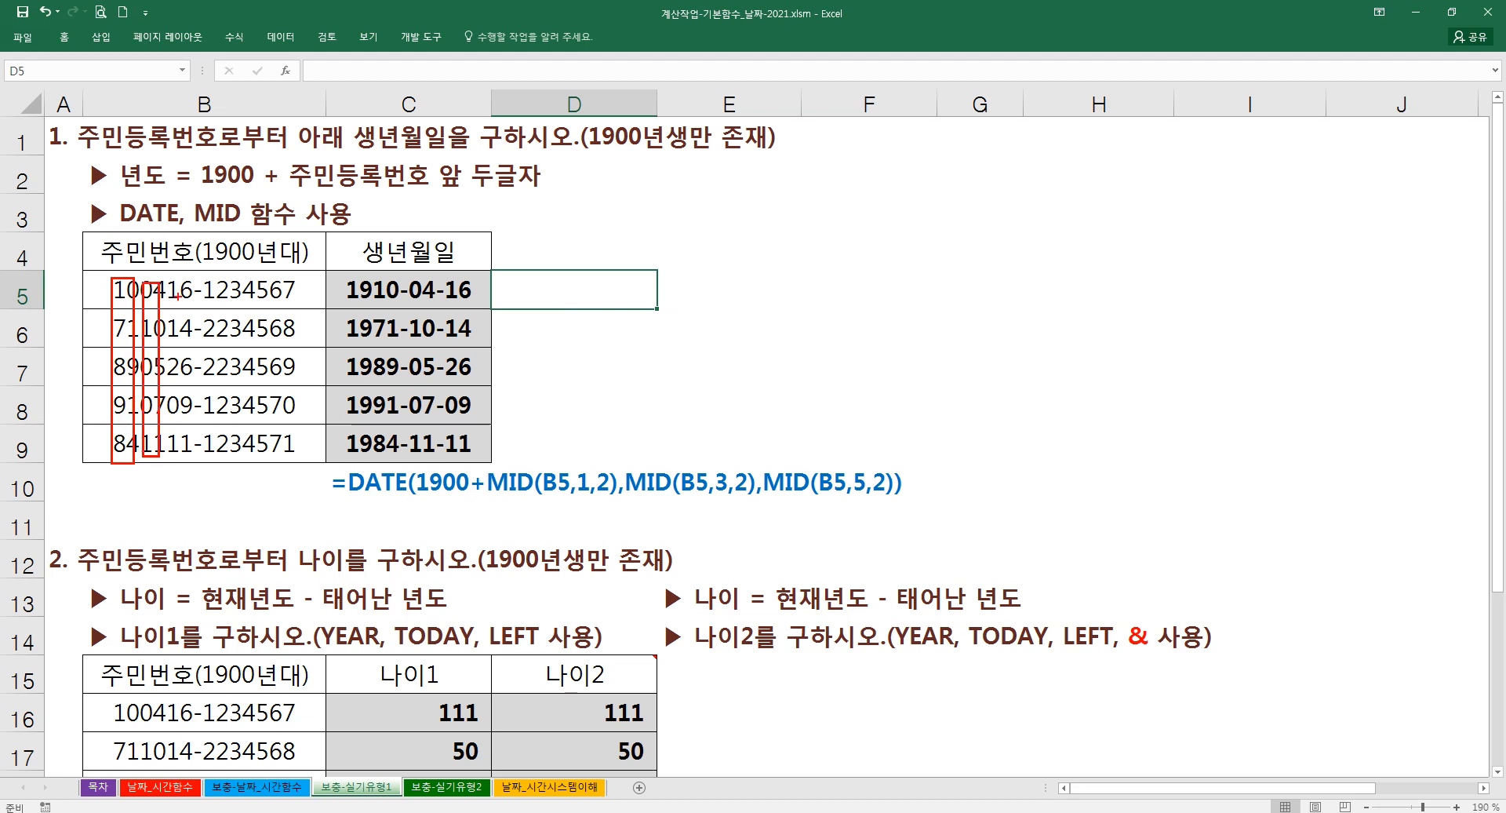
pyautogui.moveTo(165, 281); pyautogui.dragTo(191, 464)
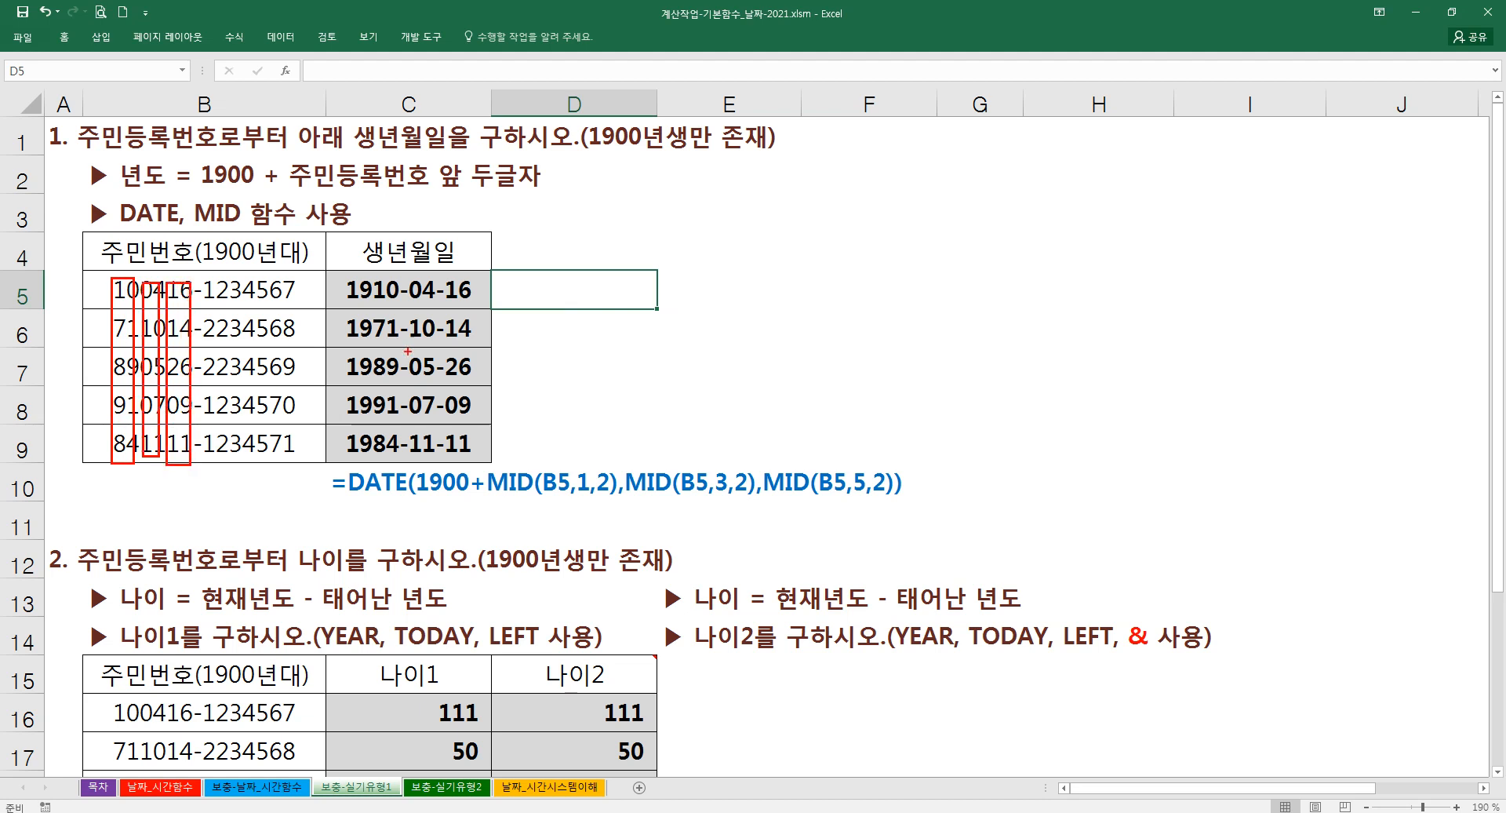
pyautogui.press('Escape')
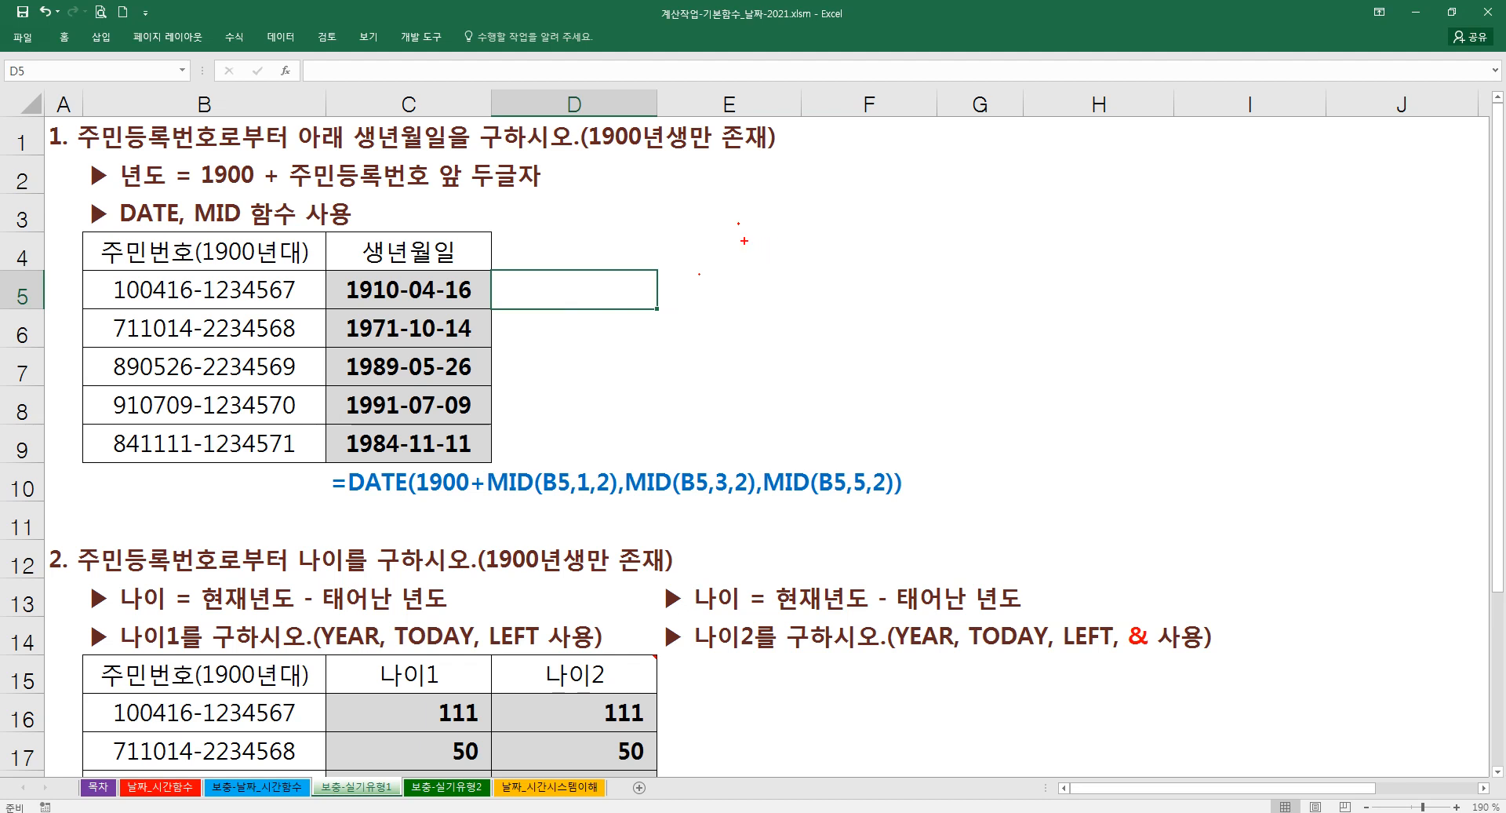
pyautogui.hotkey('ctrl', 'v')
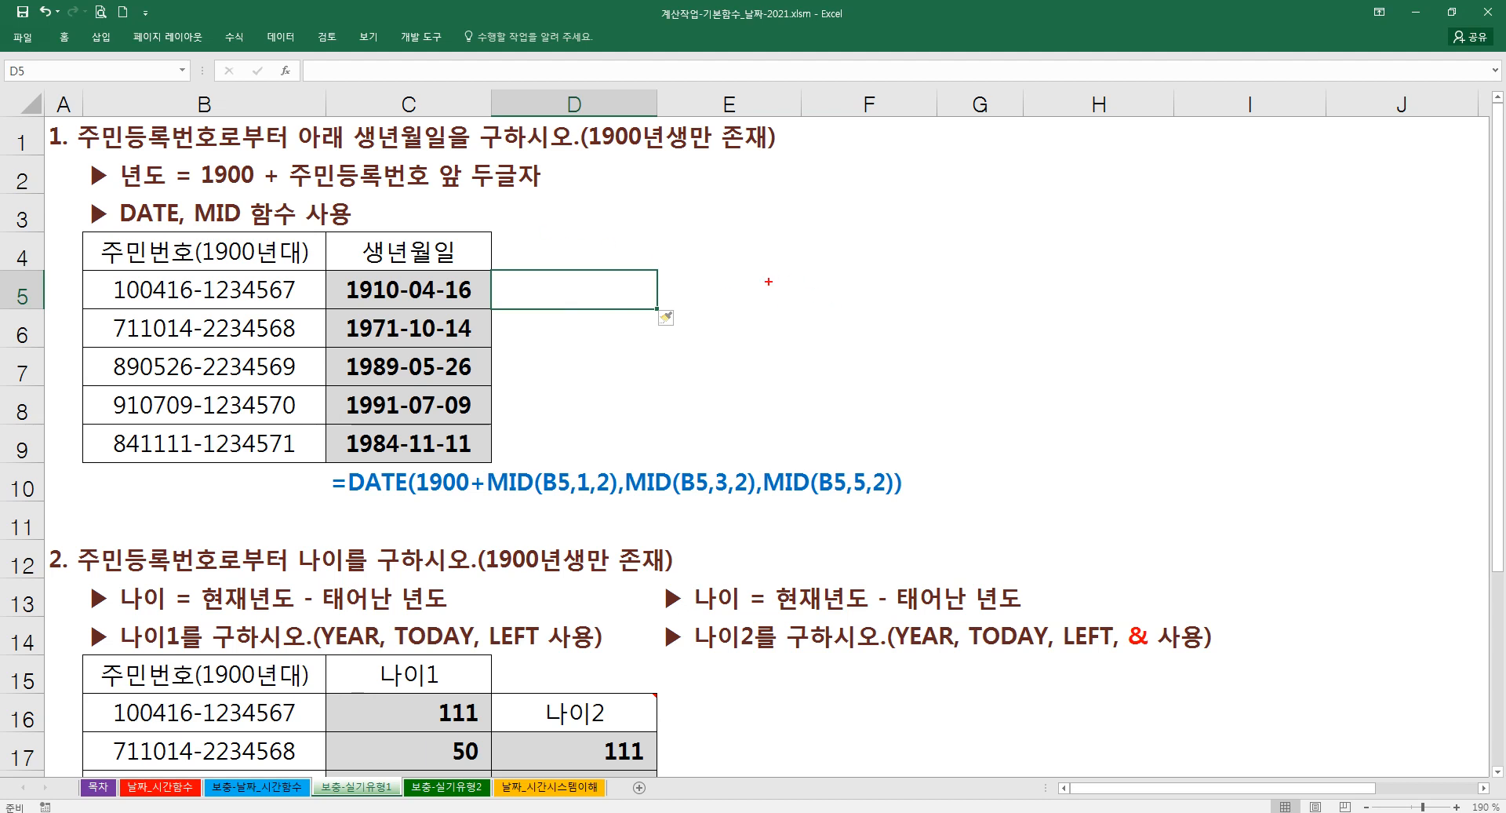
pyautogui.moveTo(762, 295); pyautogui.dragTo(771, 294)
pyautogui.moveTo(782, 276)
pyautogui.mouseDown()
pyautogui.moveTo(782, 298)
pyautogui.moveTo(814, 300)
pyautogui.mouseUp()
pyautogui.moveTo(806, 286)
pyautogui.mouseDown()
pyautogui.moveTo(845, 299)
pyautogui.moveTo(879, 286)
pyautogui.mouseUp()
pyautogui.moveTo(871, 284)
pyautogui.mouseDown()
pyautogui.moveTo(894, 302)
pyautogui.moveTo(910, 293)
pyautogui.mouseUp()
pyautogui.moveTo(916, 279); pyautogui.dragTo(928, 297)
pyautogui.moveTo(944, 290)
pyautogui.mouseDown()
pyautogui.moveTo(940, 302)
pyautogui.moveTo(978, 301)
pyautogui.mouseUp()
pyautogui.moveTo(859, 307); pyautogui.dragTo(967, 311)
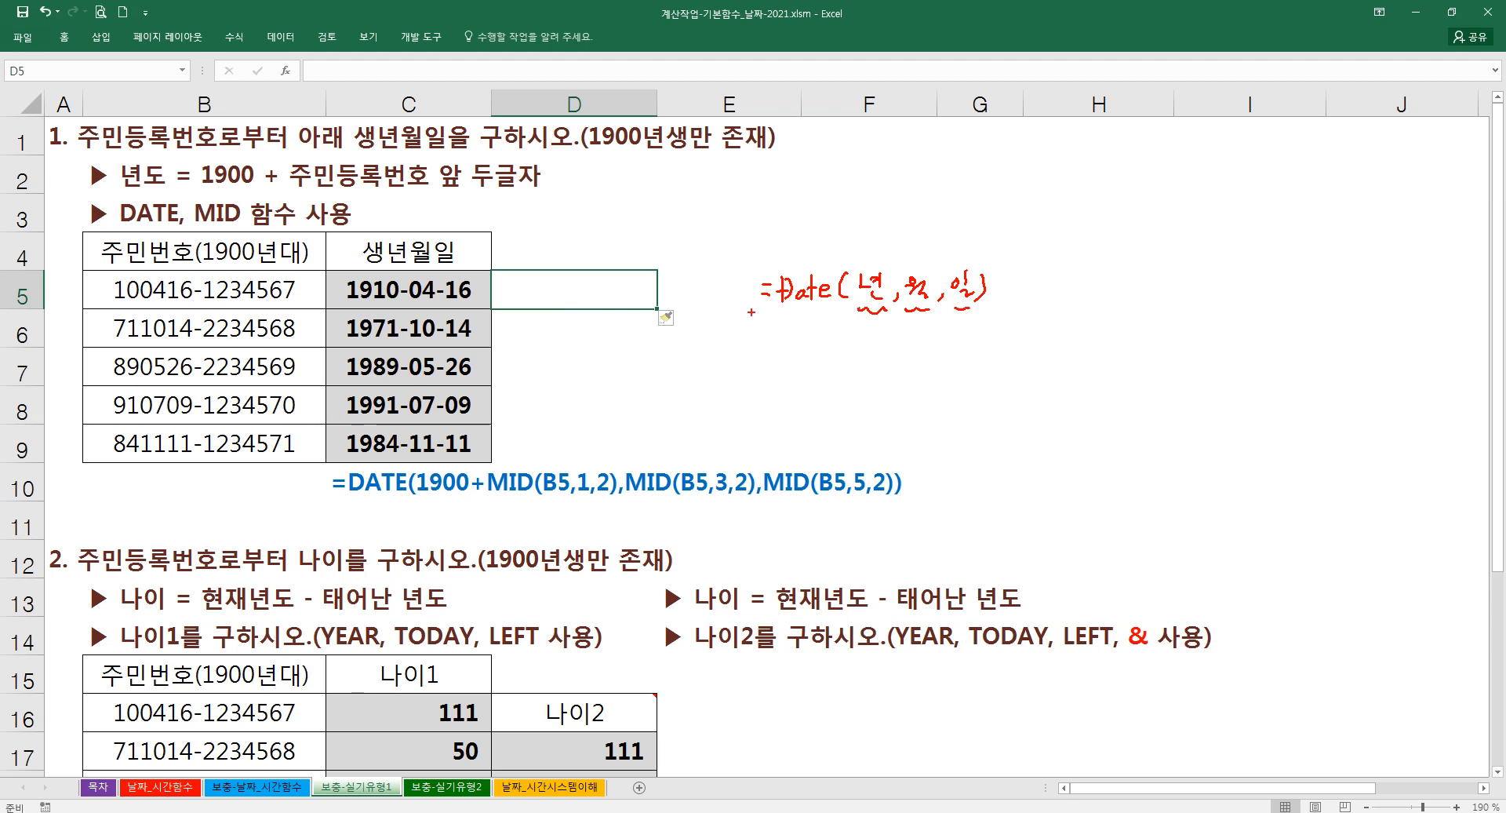
pyautogui.moveTo(126, 305)
pyautogui.mouseDown()
pyautogui.moveTo(110, 292)
pyautogui.moveTo(157, 268)
pyautogui.moveTo(563, 246)
pyautogui.moveTo(870, 254)
pyautogui.mouseUp()
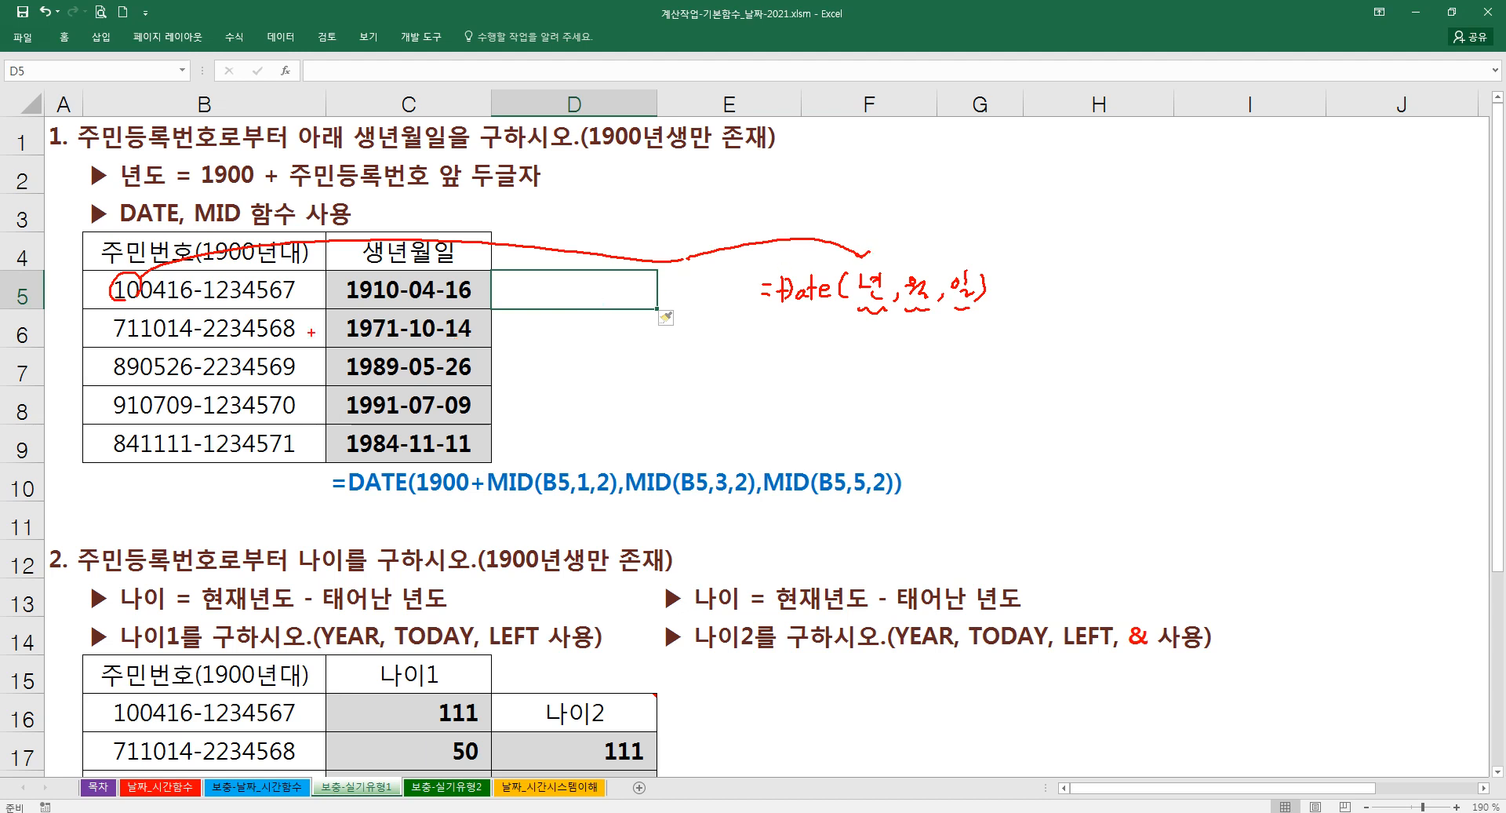
pyautogui.moveTo(157, 300)
pyautogui.mouseDown()
pyautogui.moveTo(914, 336)
pyautogui.moveTo(930, 313)
pyautogui.mouseUp()
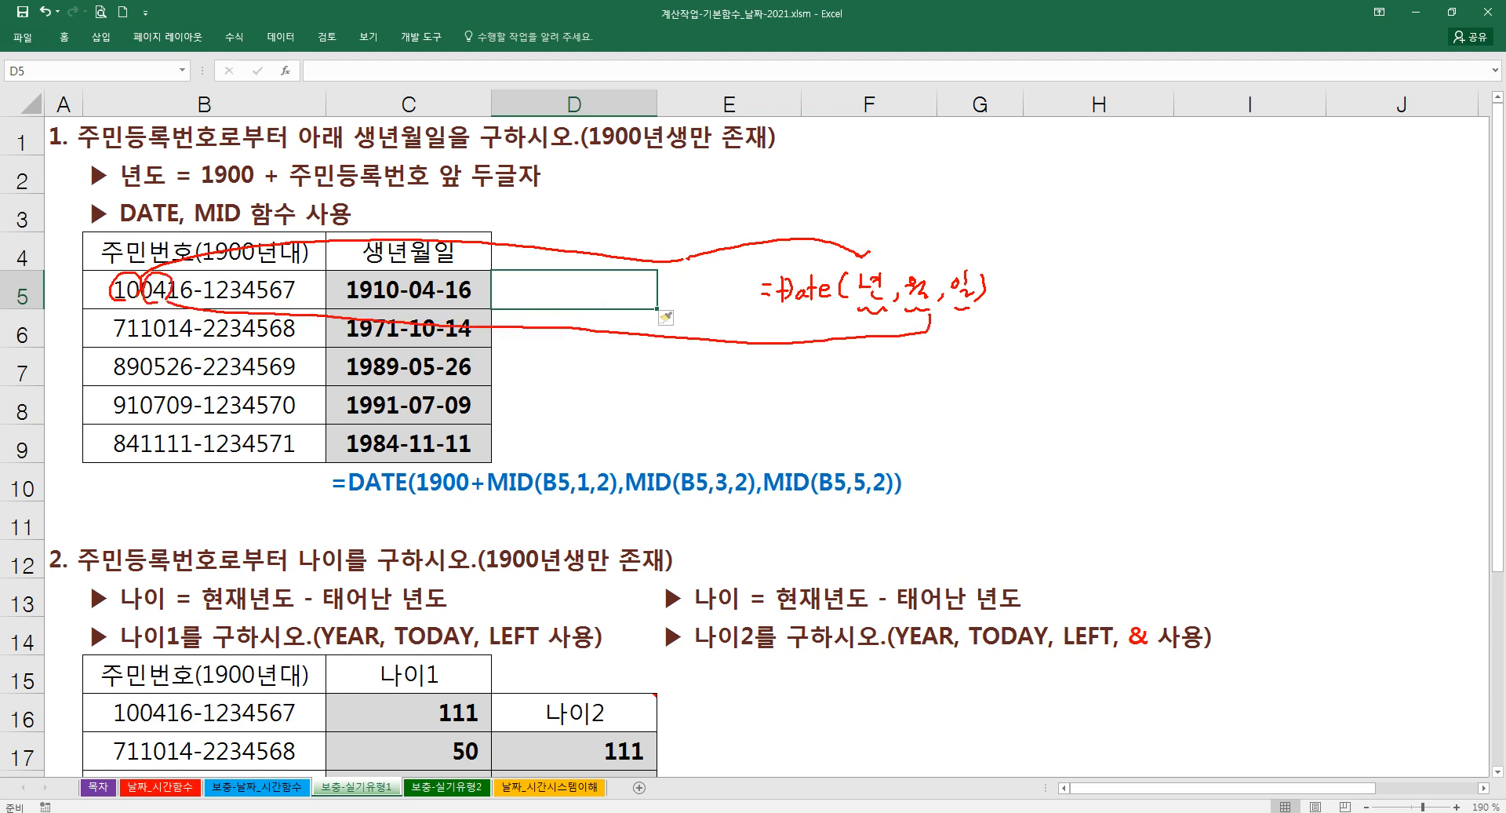
pyautogui.moveTo(180, 304)
pyautogui.mouseDown()
pyautogui.moveTo(196, 275)
pyautogui.moveTo(452, 190)
pyautogui.moveTo(878, 207)
pyautogui.moveTo(952, 252)
pyautogui.mouseUp()
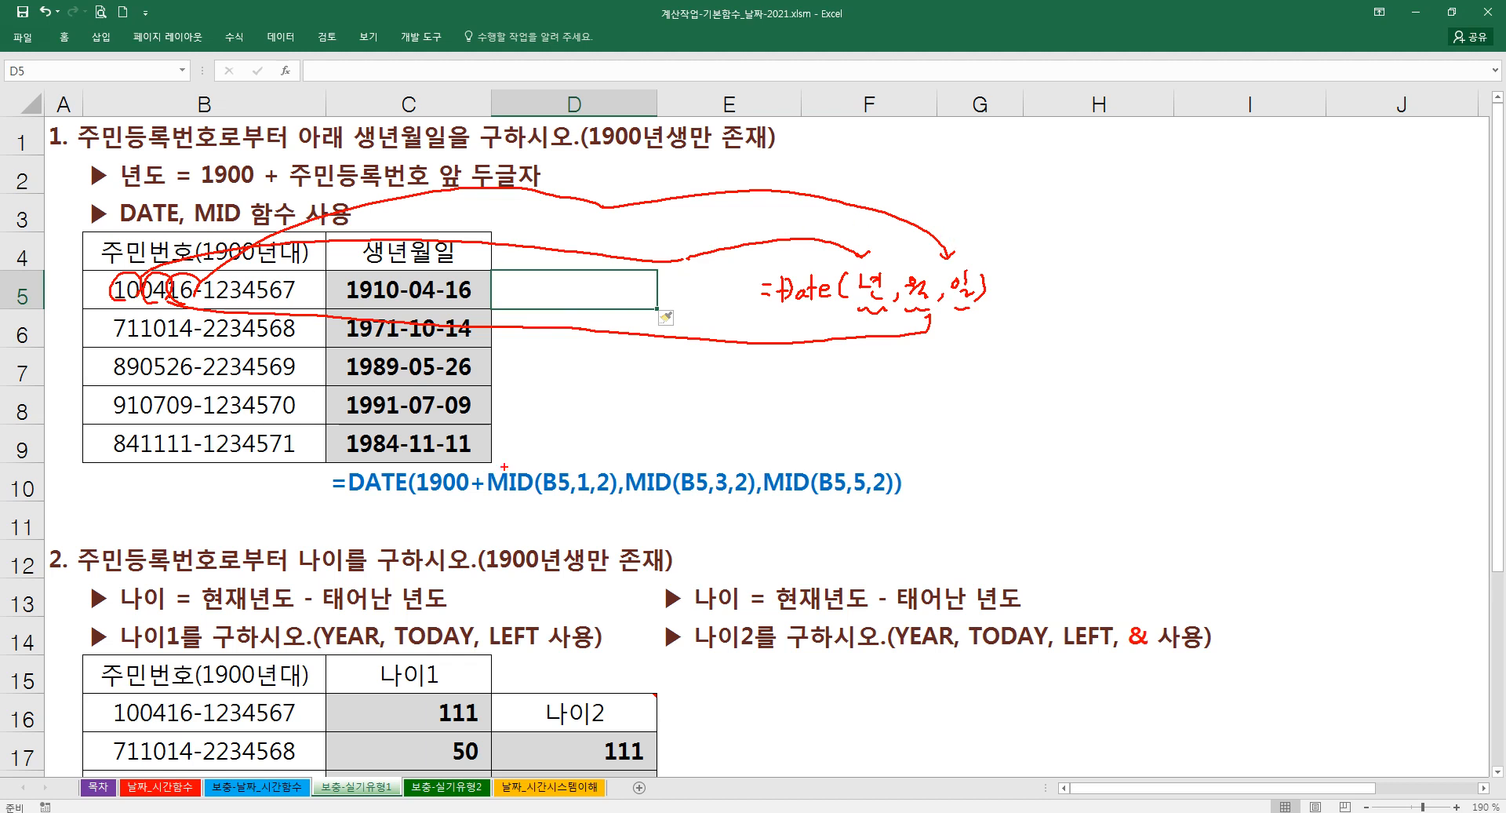
pyautogui.press('Escape')
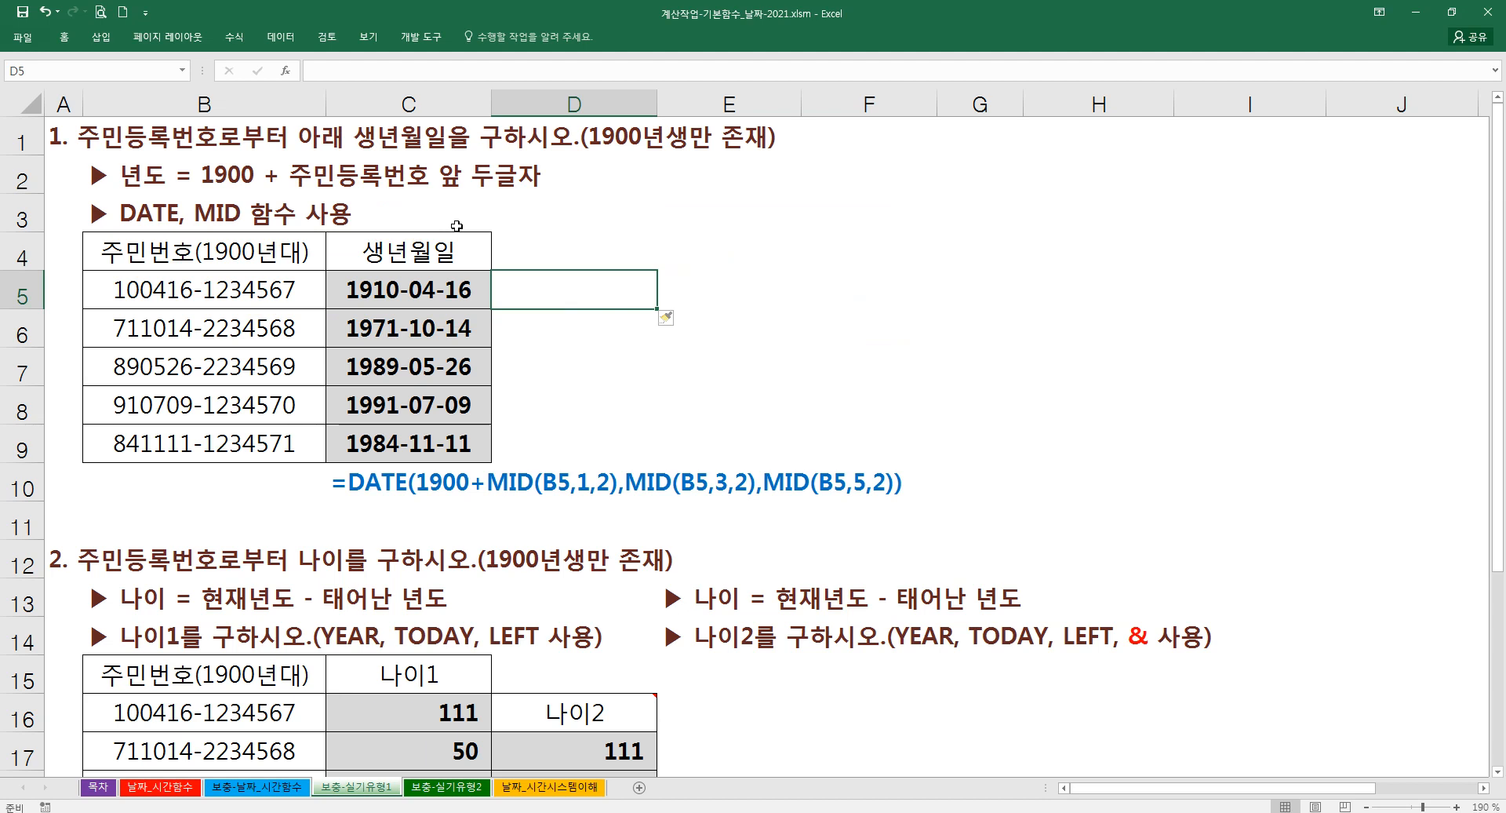
pyautogui.write('=')
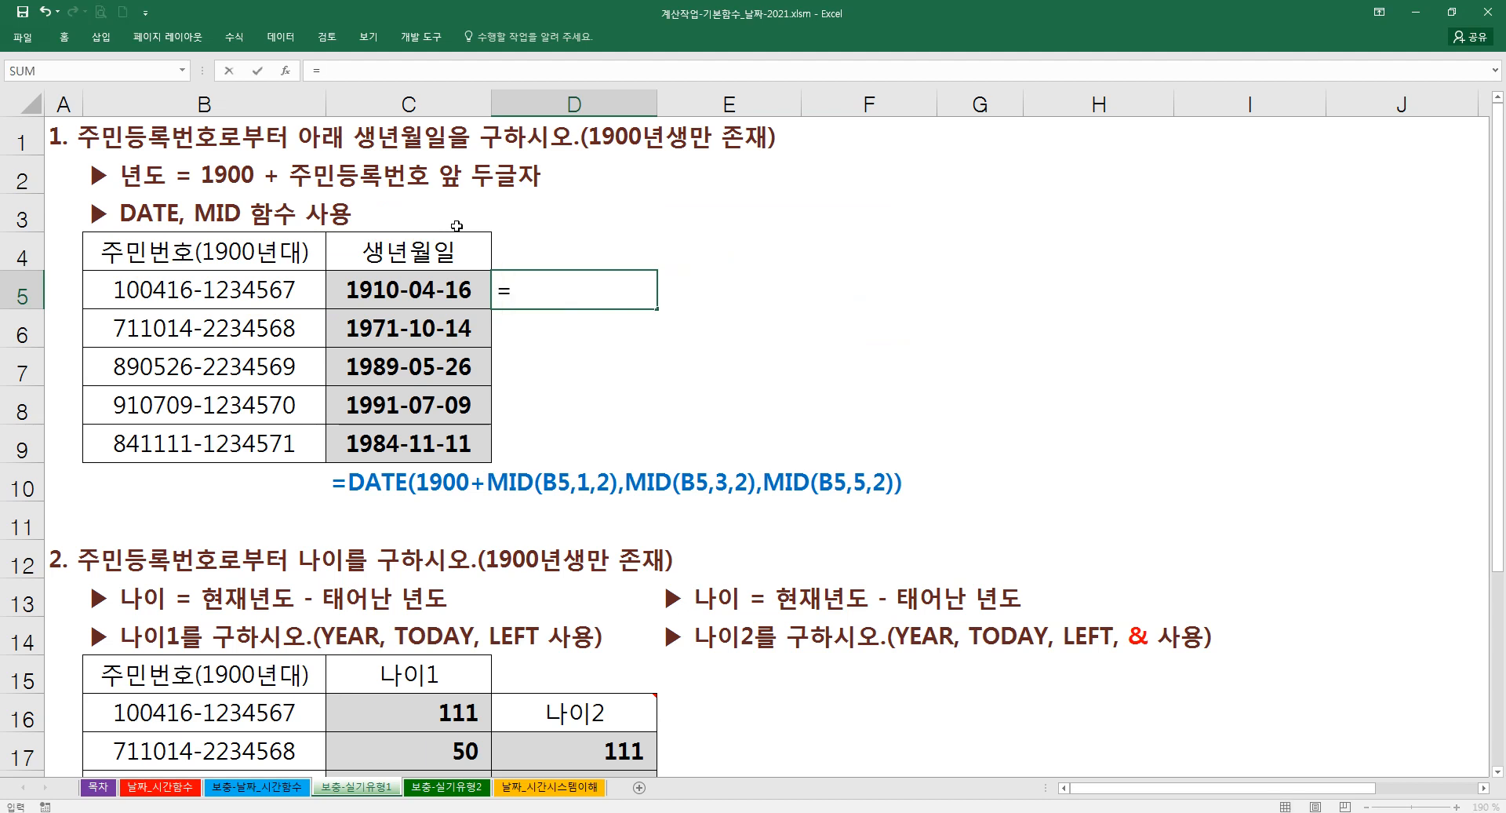
pyautogui.write('da')
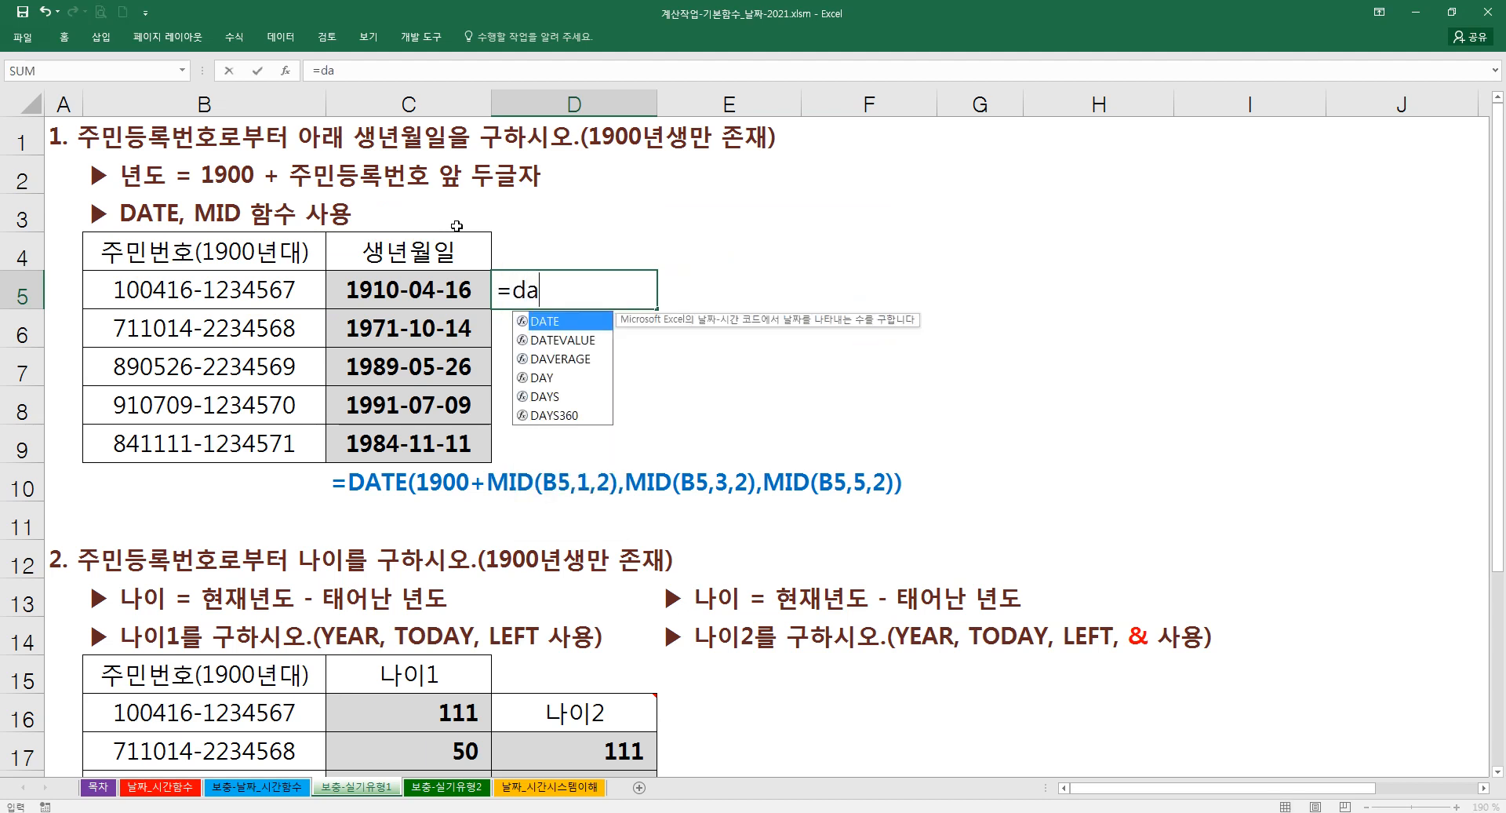
pyautogui.press('Escape')
pyautogui.press('Left')
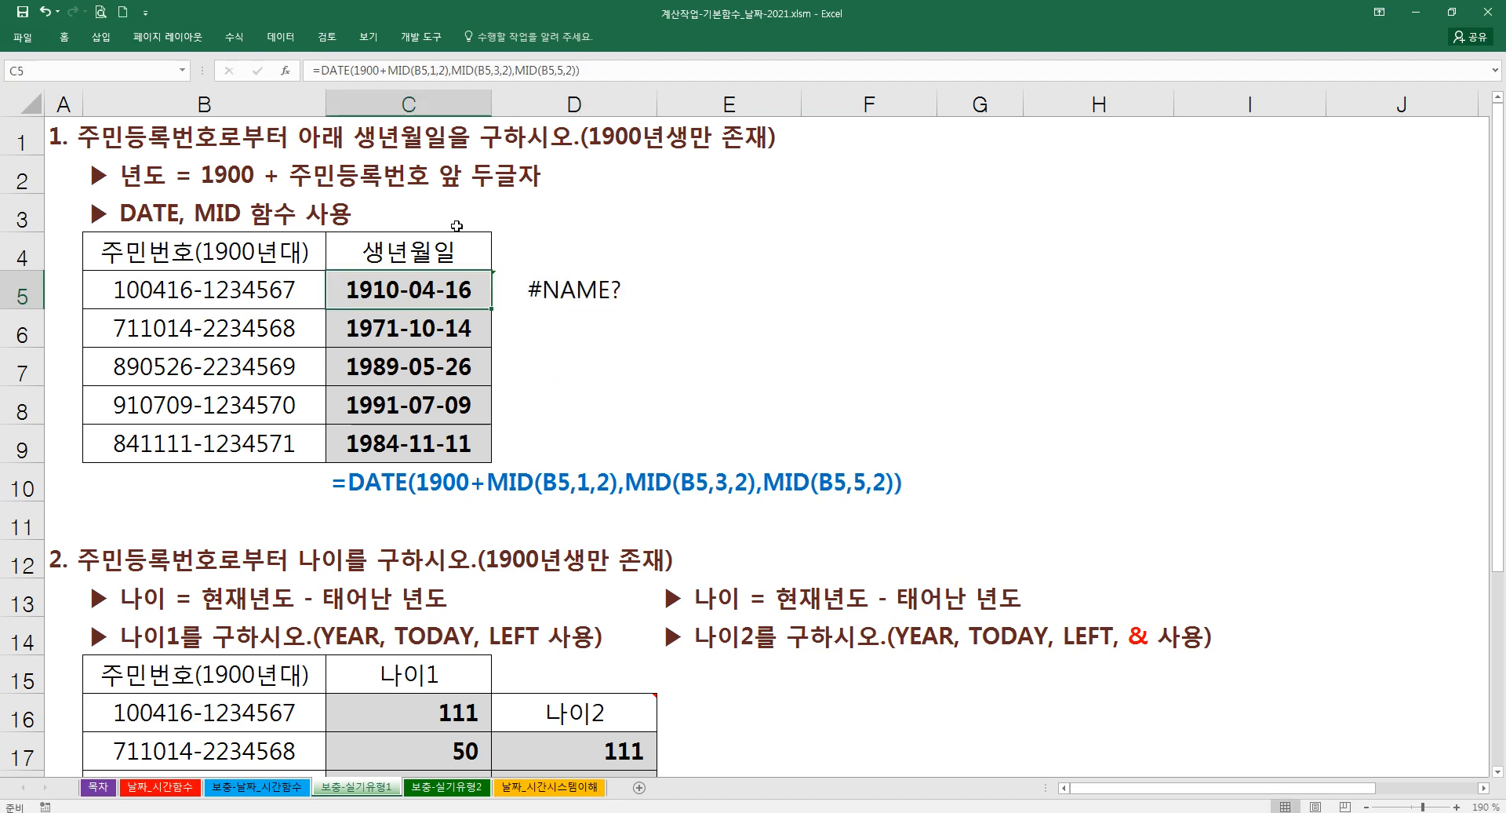
pyautogui.press('Right')
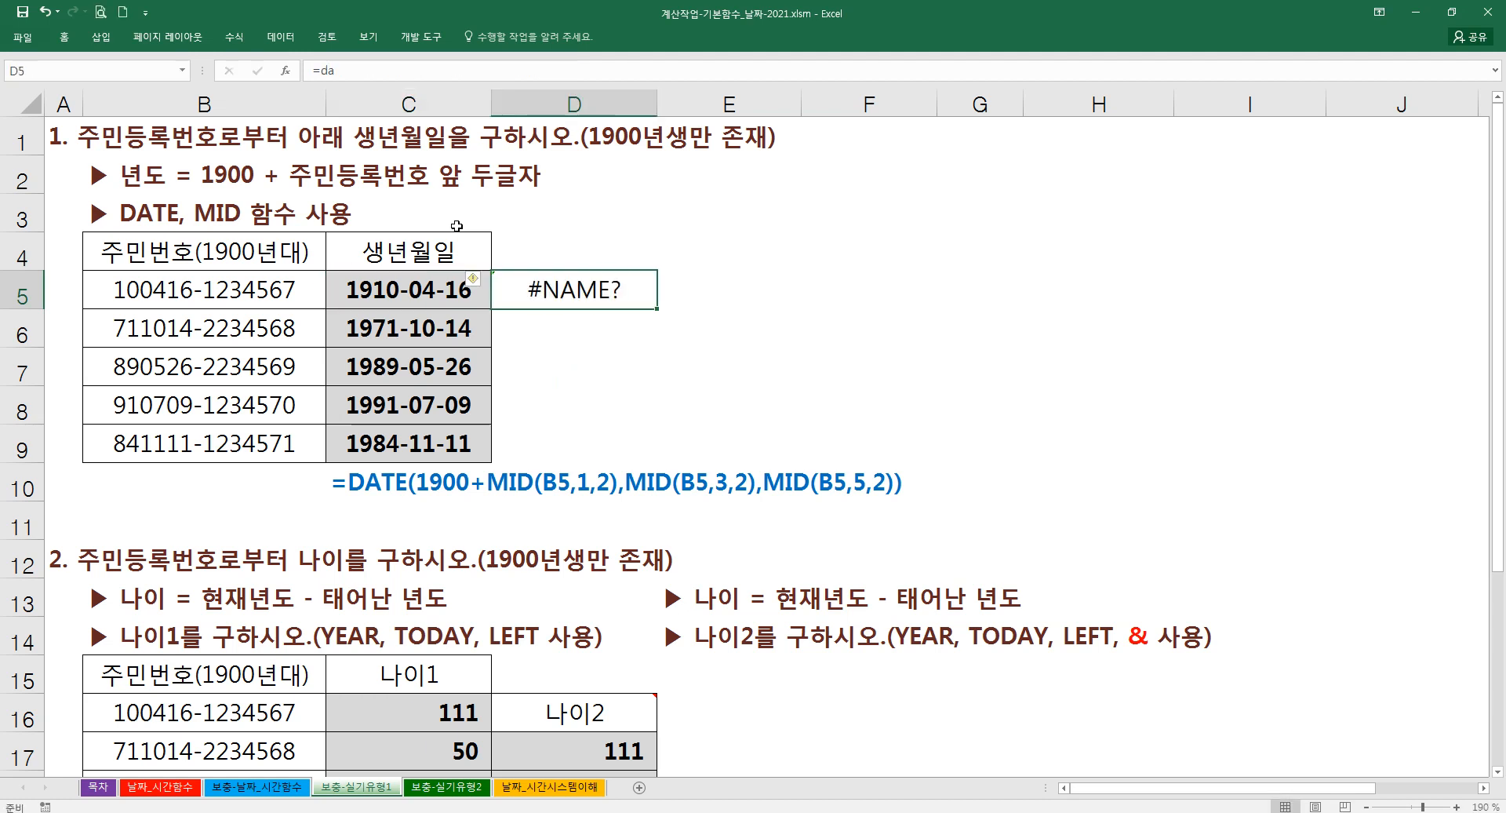
# - Start a DATE formula in cell D5 and open its function arguments for editing, clear of the birth date table
pyautogui.write('=')
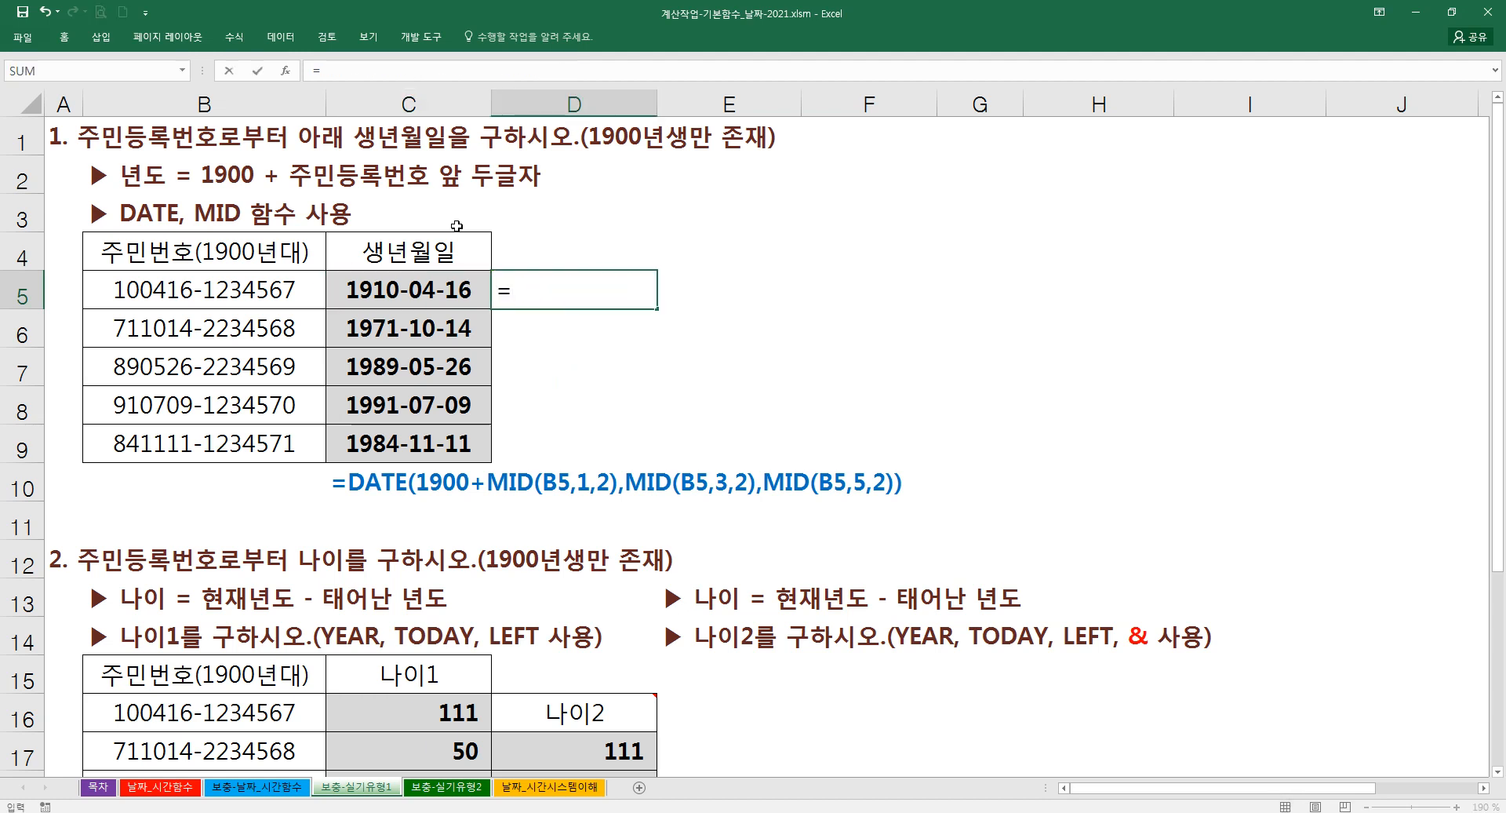
pyautogui.write('date(')
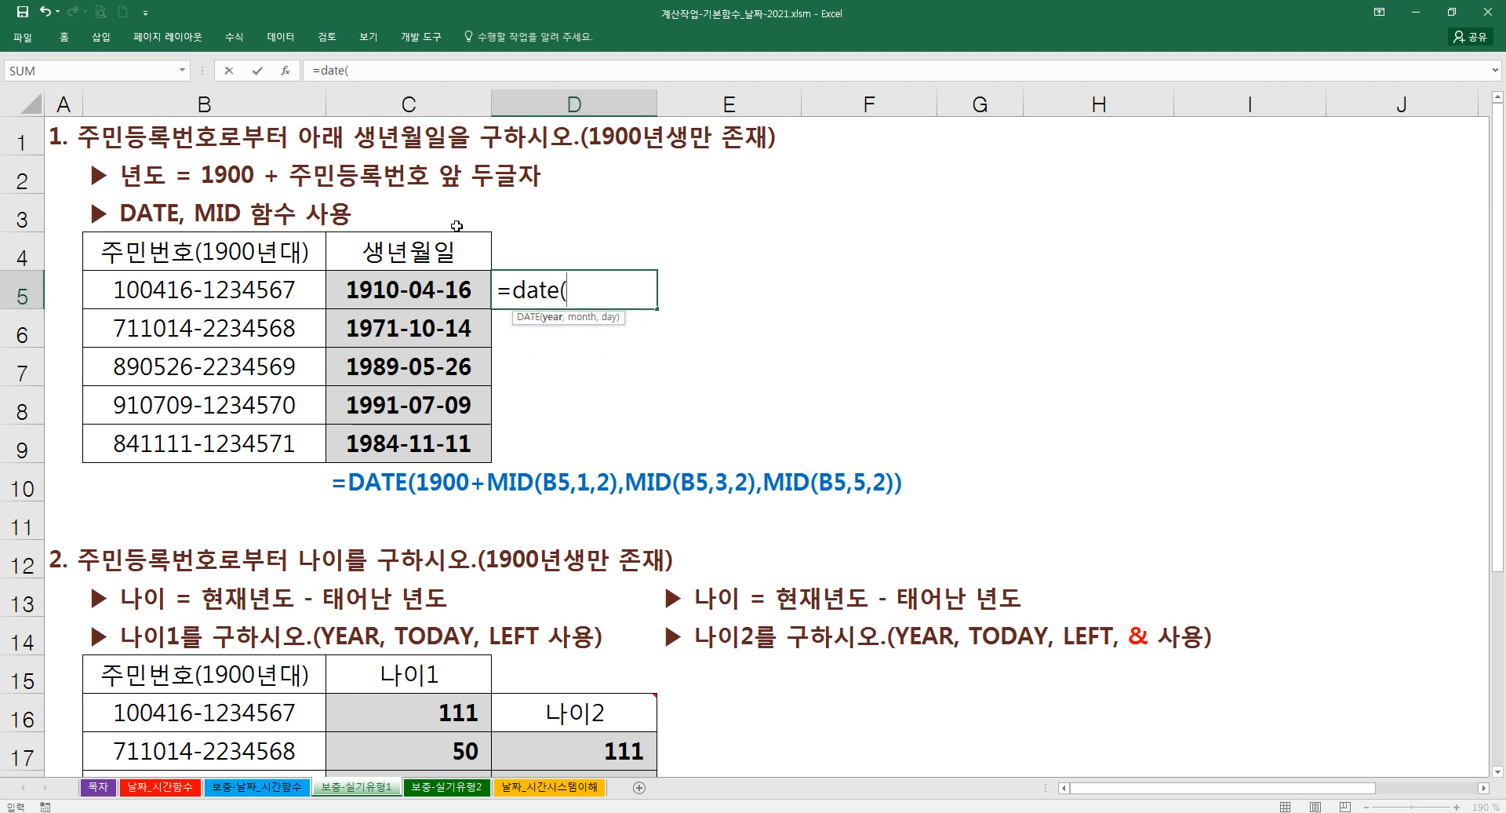
pyautogui.hotkey('ctrl', 'a')
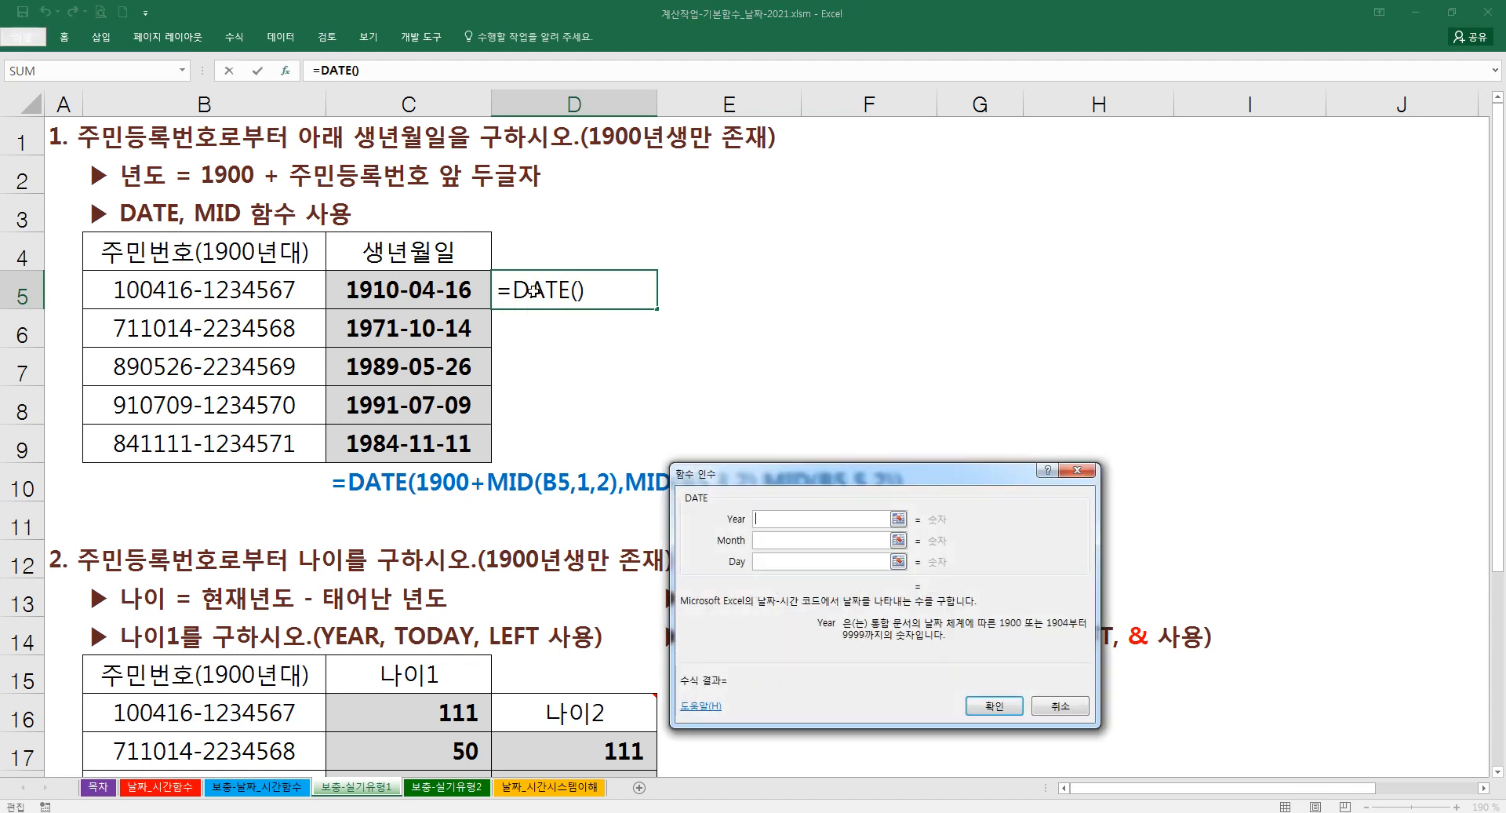
pyautogui.moveTo(760, 474); pyautogui.dragTo(761, 210)
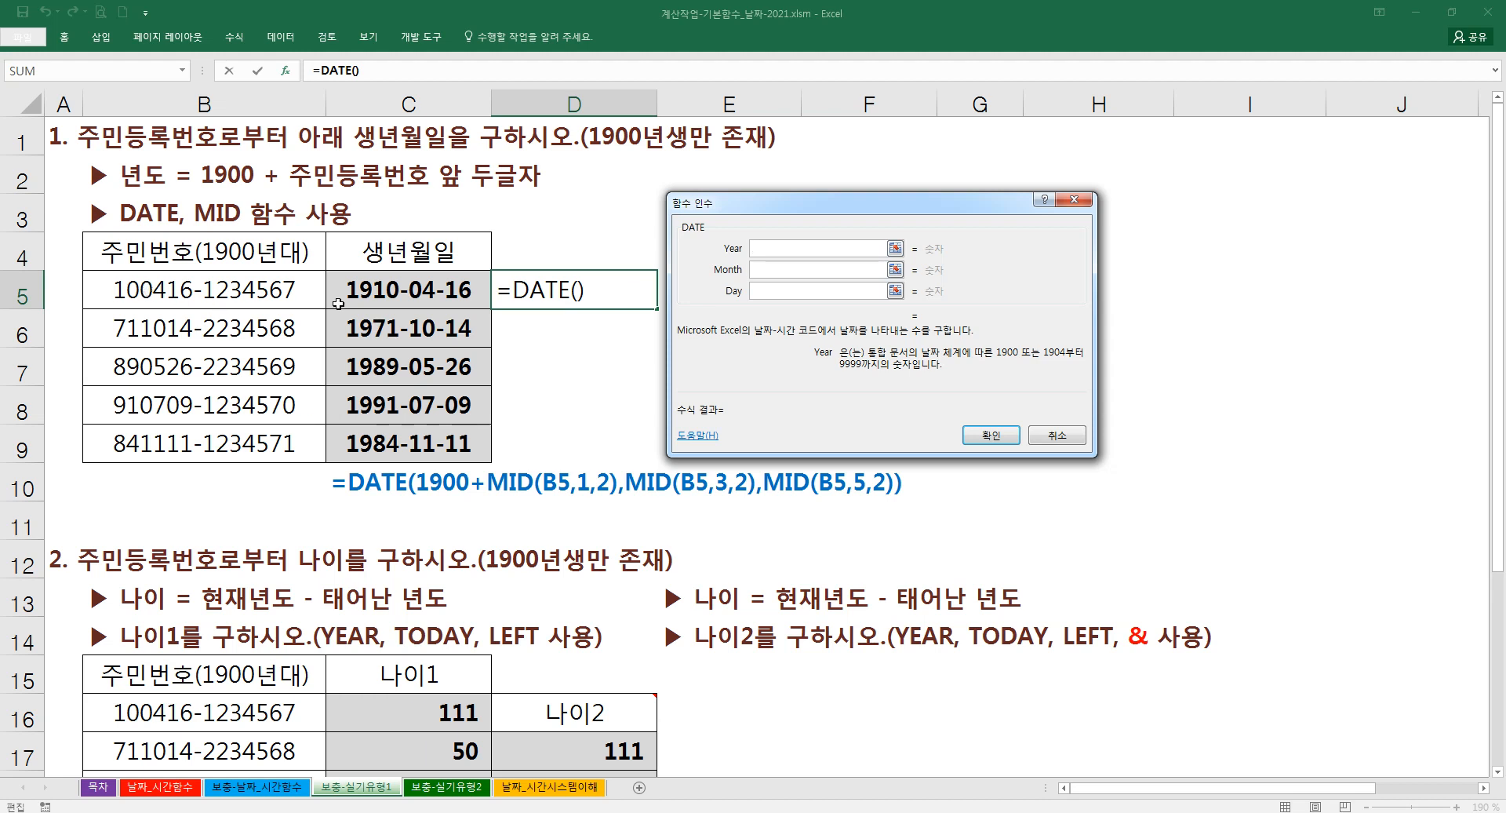
# - Nest MID(B5,1,2) as the Year argument of the DATE formula, then return to the DATE arguments
pyautogui.write('mid()')
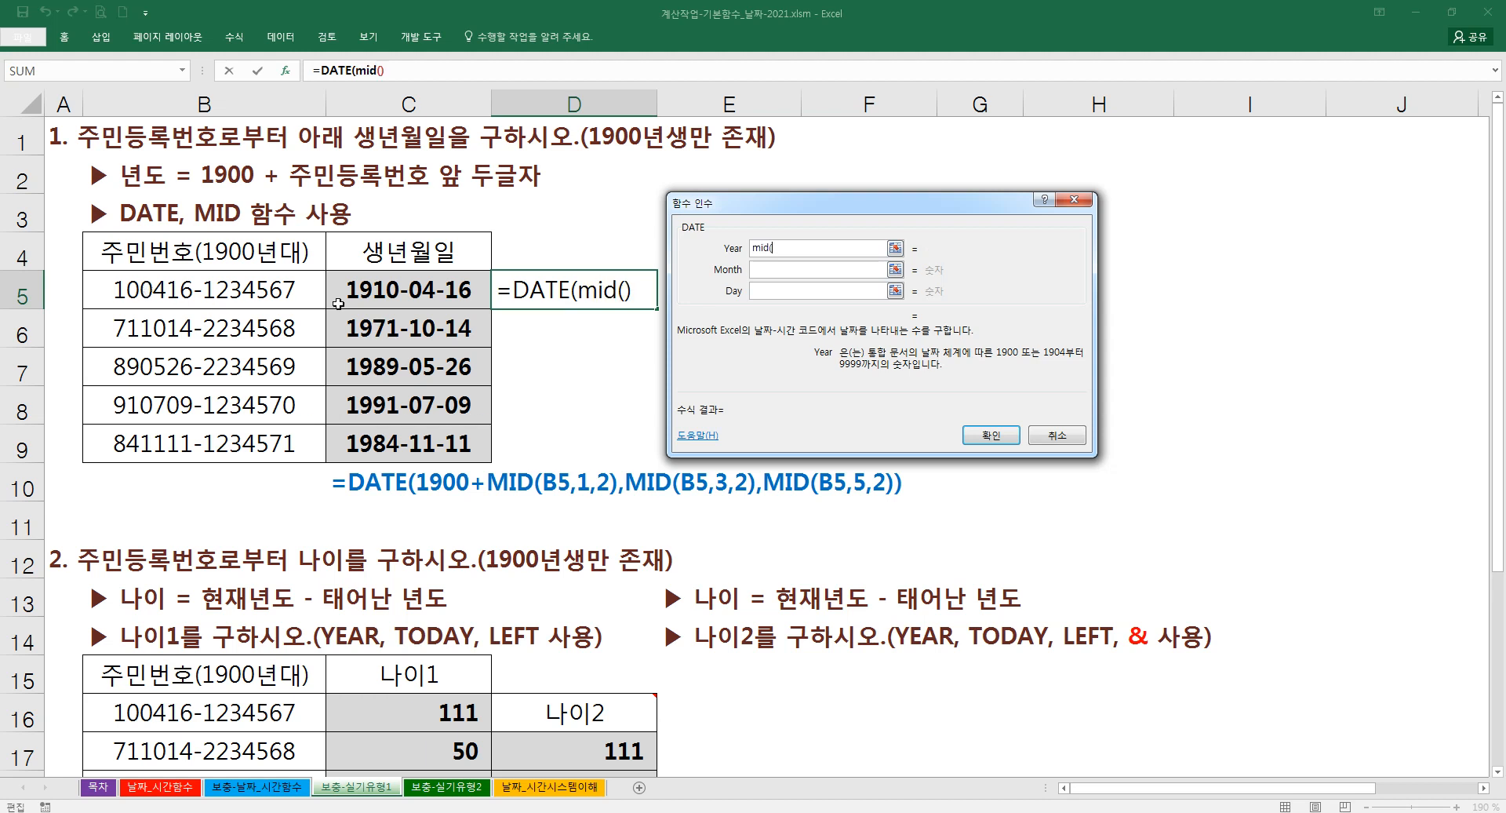
pyautogui.click(338, 70)
pyautogui.click(363, 68)
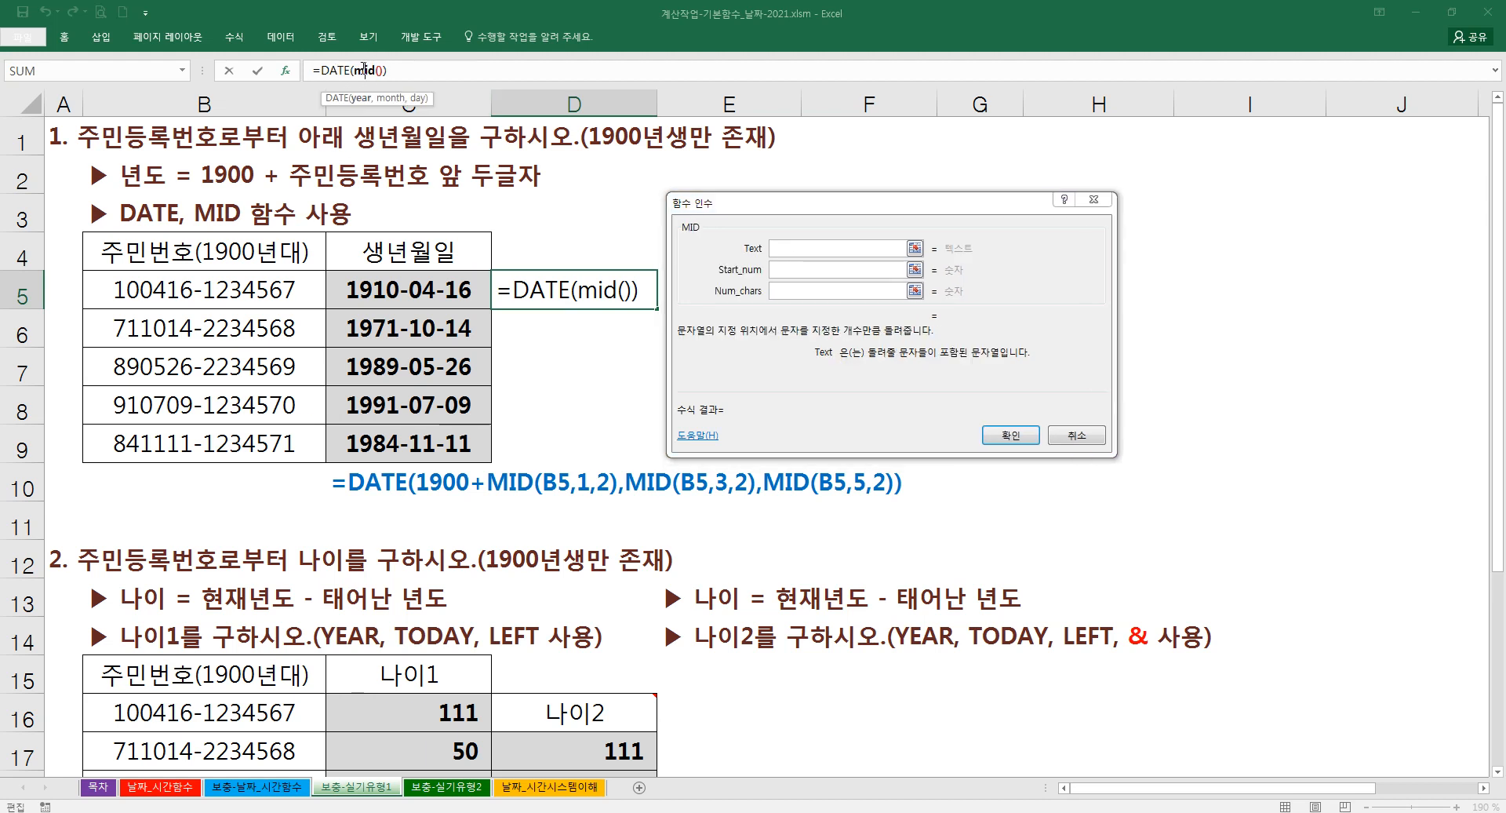
pyautogui.click(787, 248)
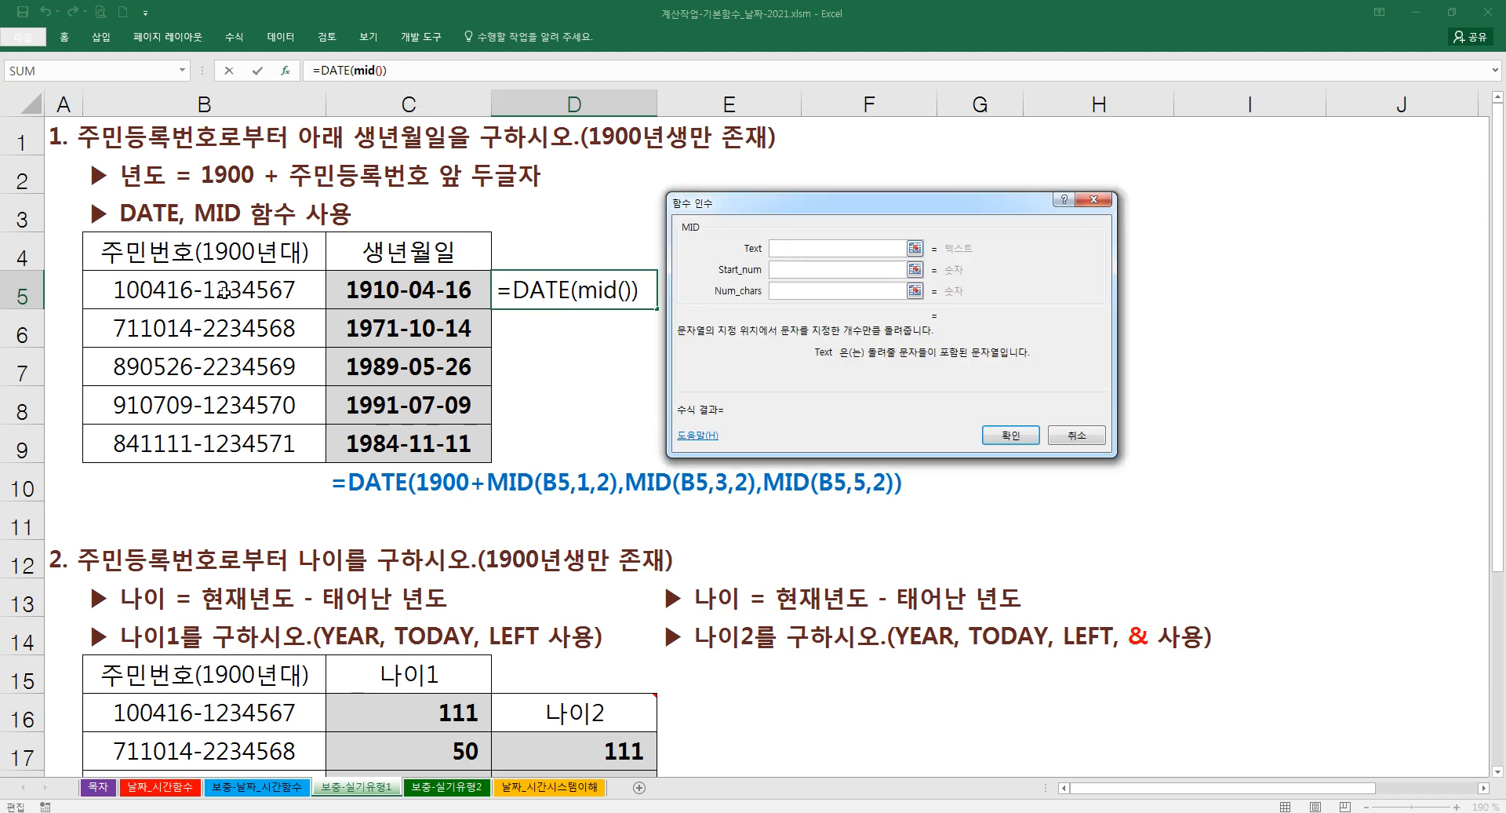
pyautogui.click(159, 290)
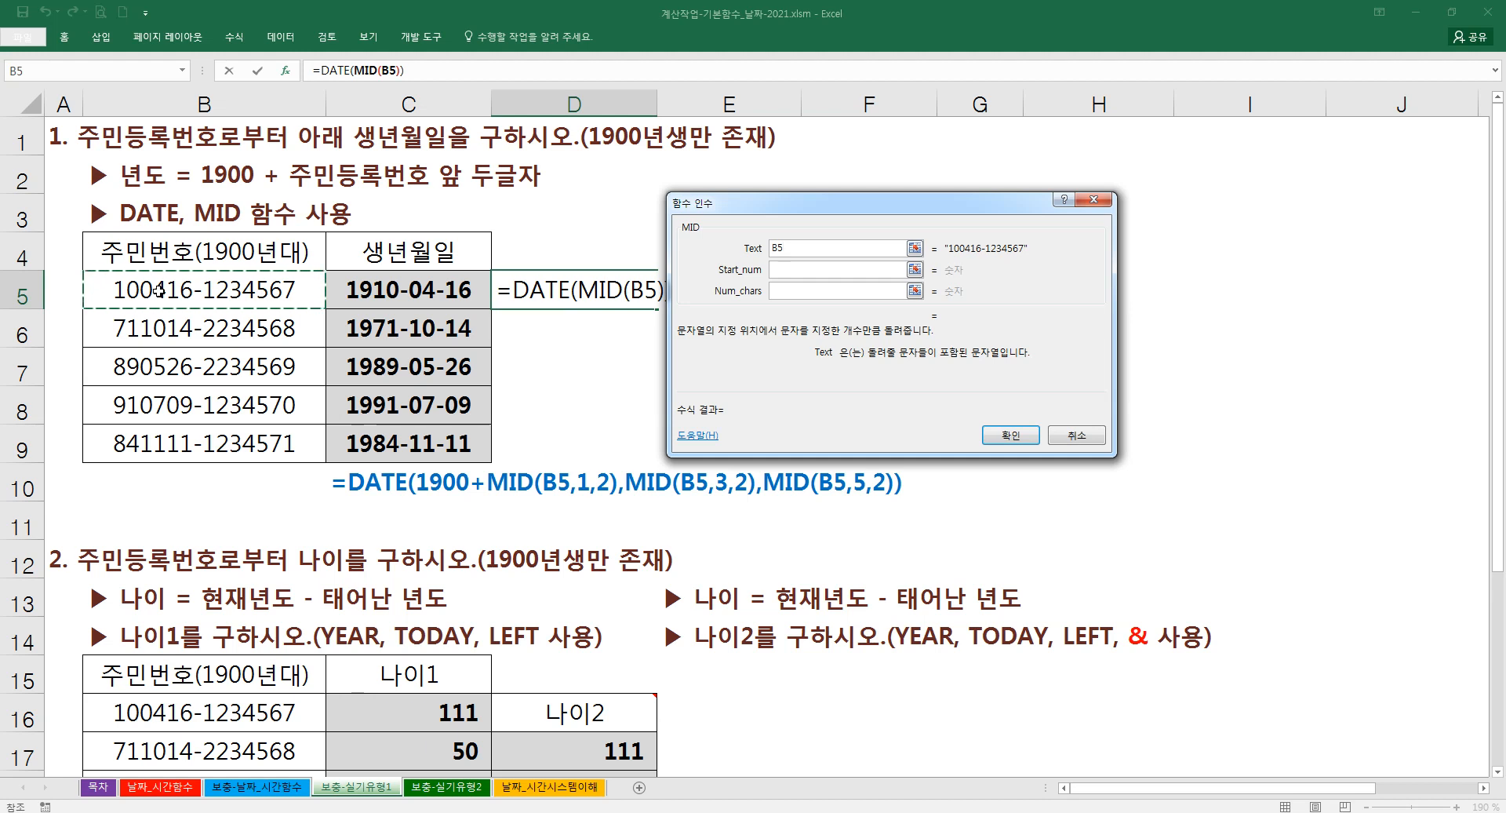
pyautogui.click(776, 270)
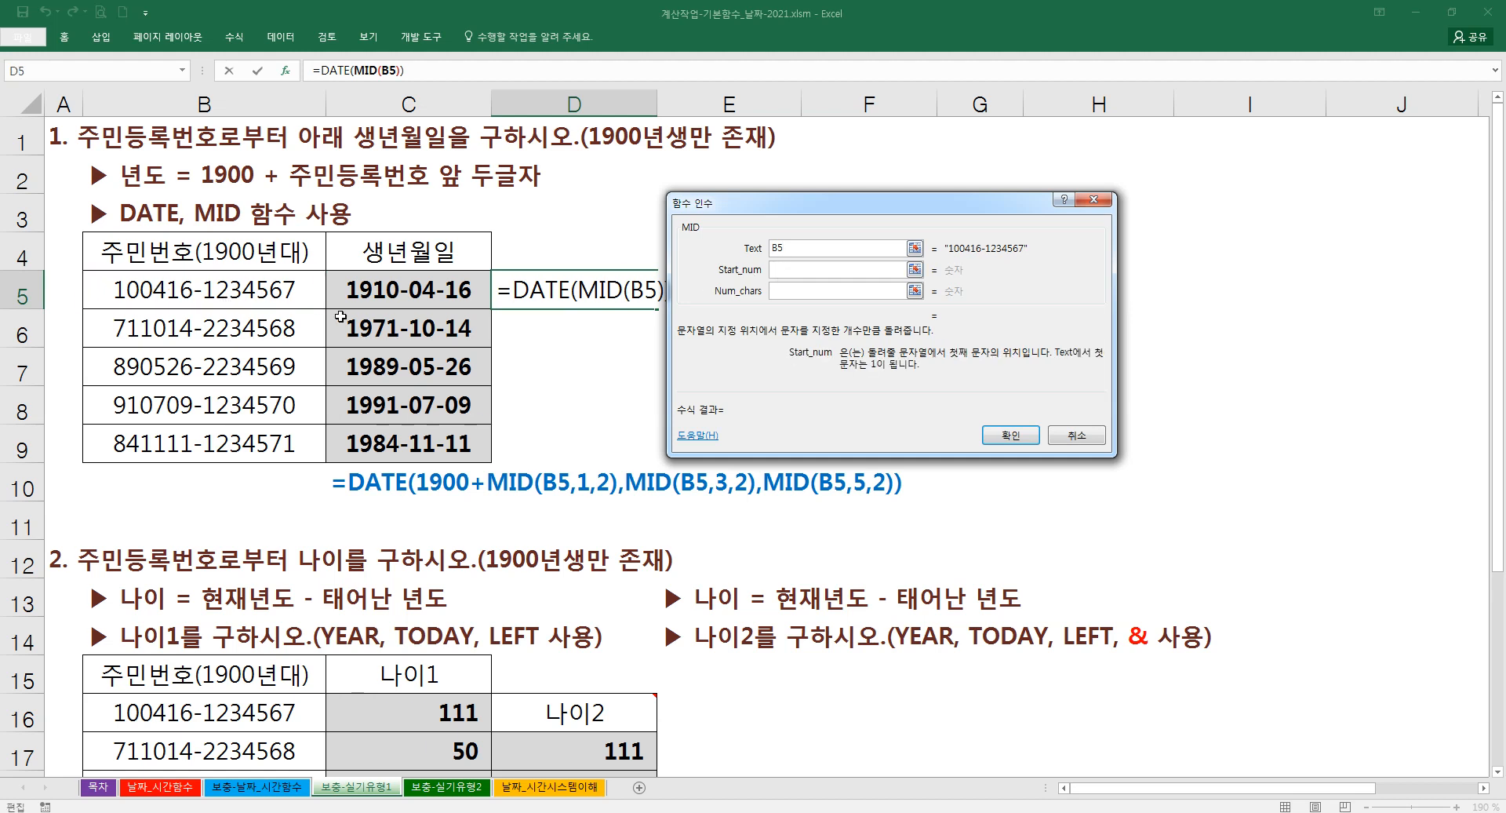
pyautogui.write('1')
pyautogui.click(796, 291)
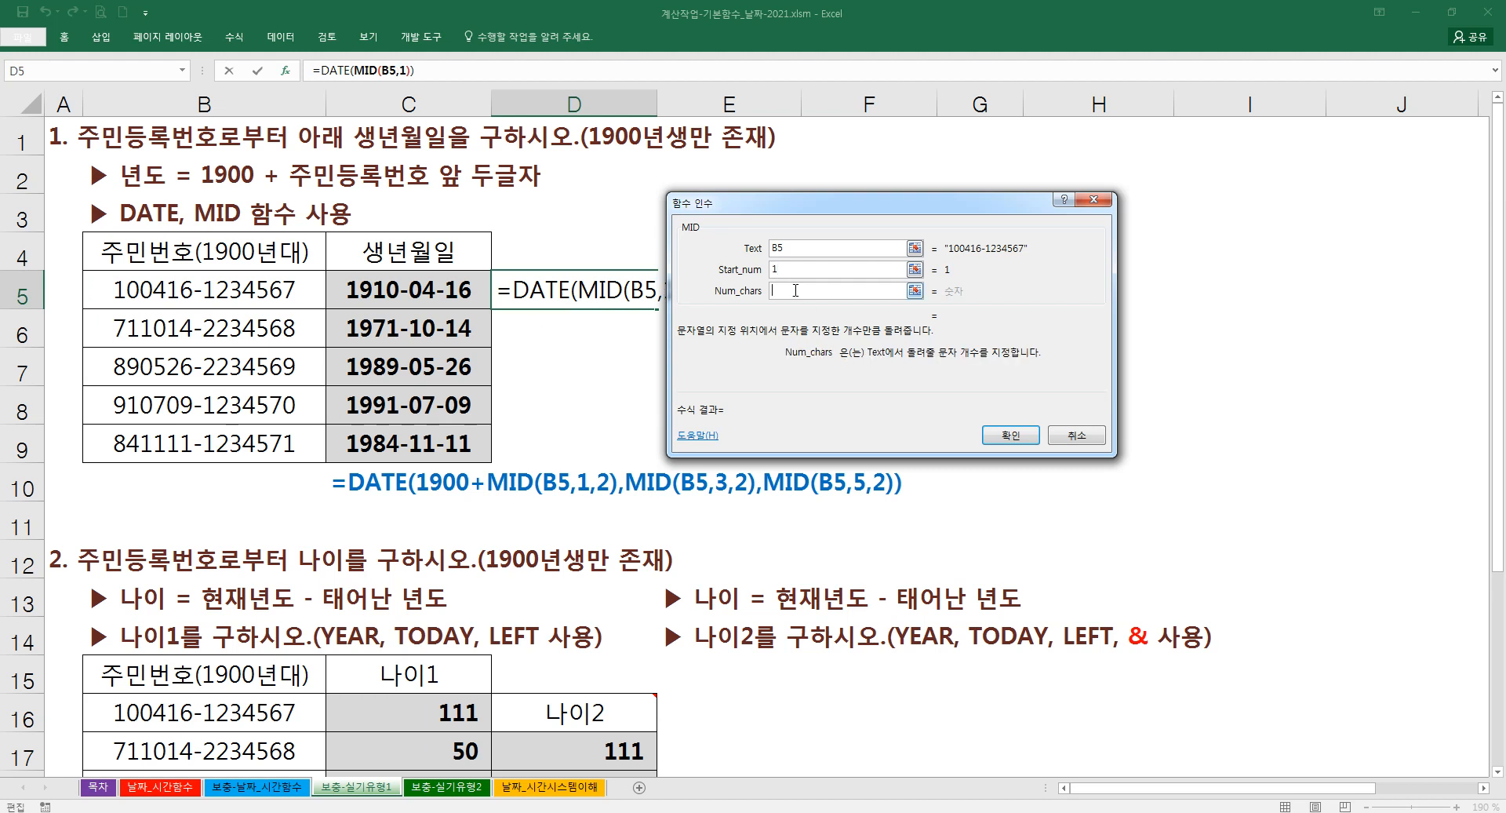
pyautogui.write('2')
pyautogui.click(328, 70)
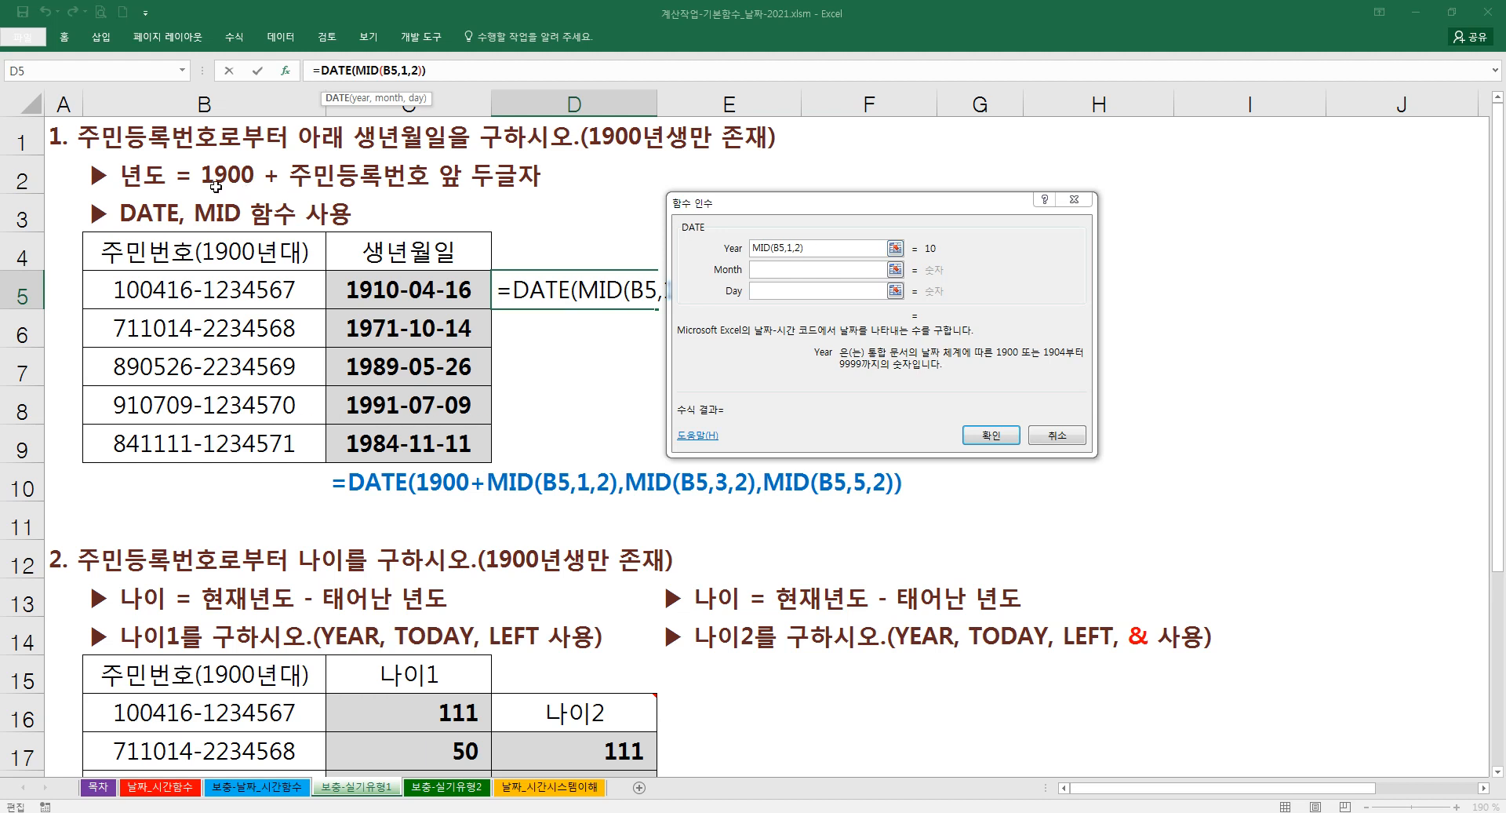
# - Add 1900 to the Year argument so that it reads 1900+MID(B5,1,2)
pyautogui.click(812, 252)
pyautogui.moveTo(812, 253); pyautogui.dragTo(755, 249)
pyautogui.click(755, 250)
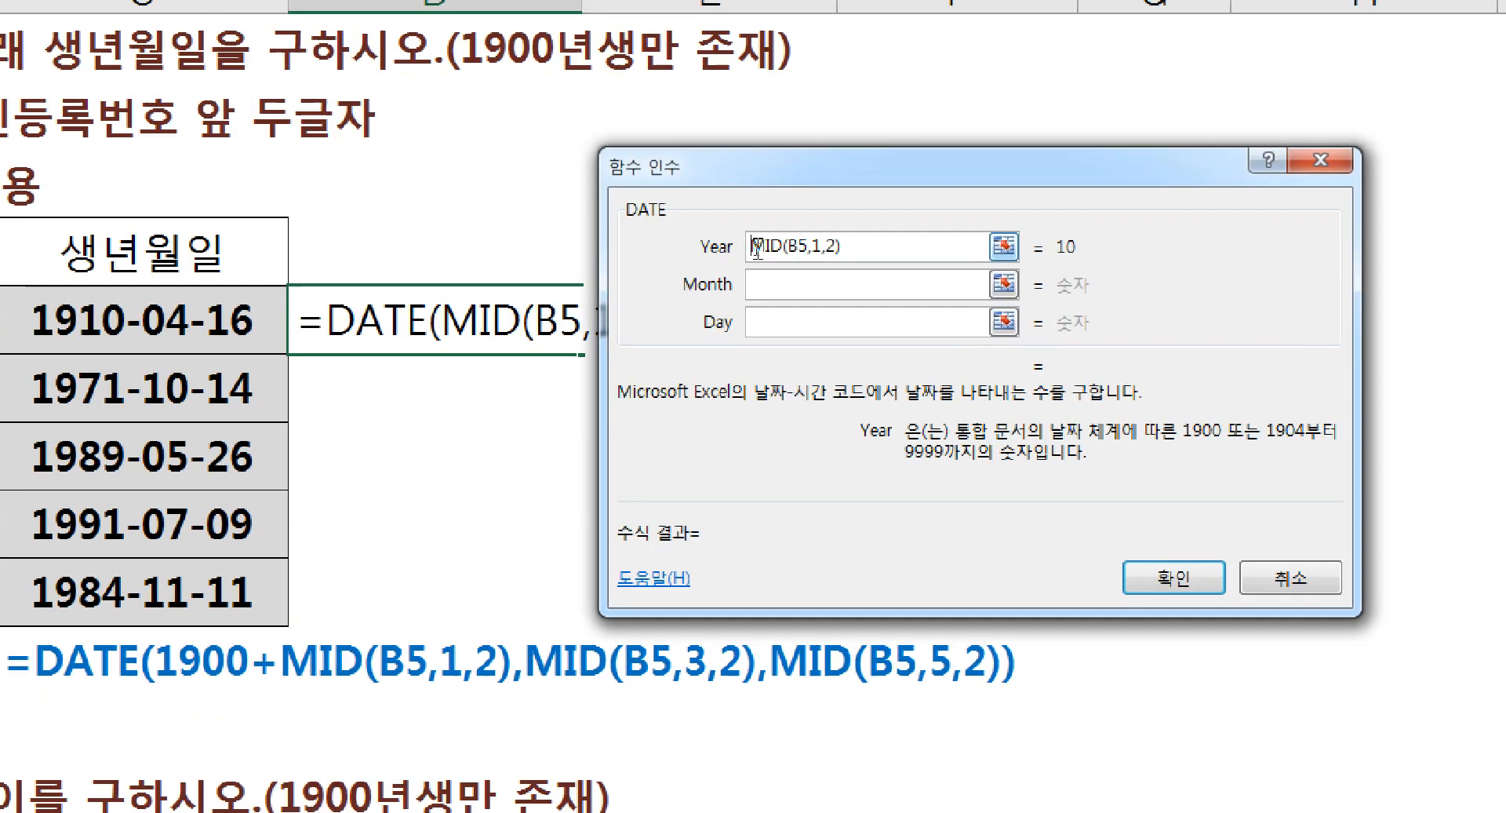
pyautogui.write('1900+')
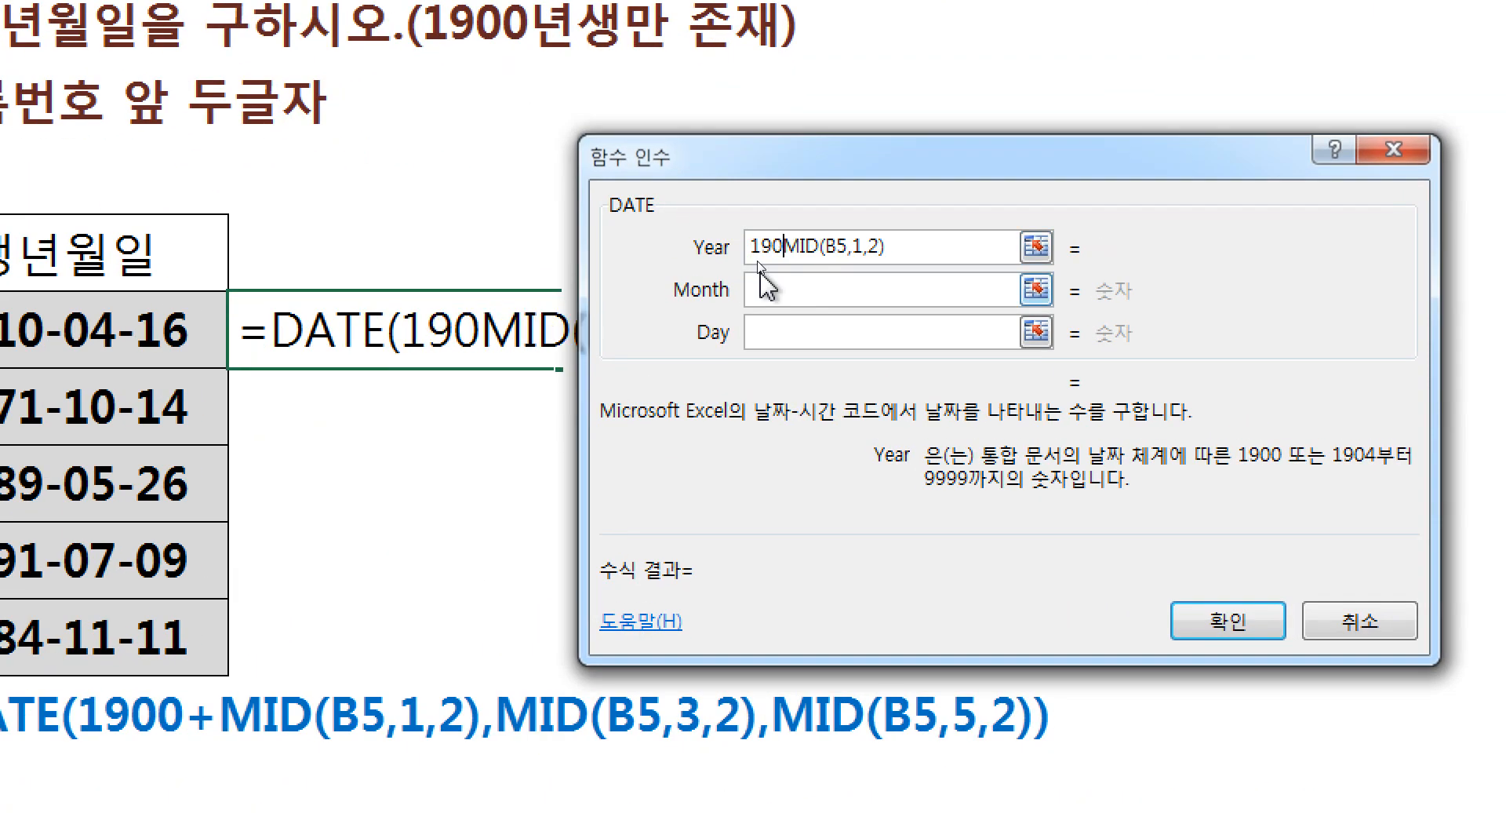
pyautogui.click(926, 242)
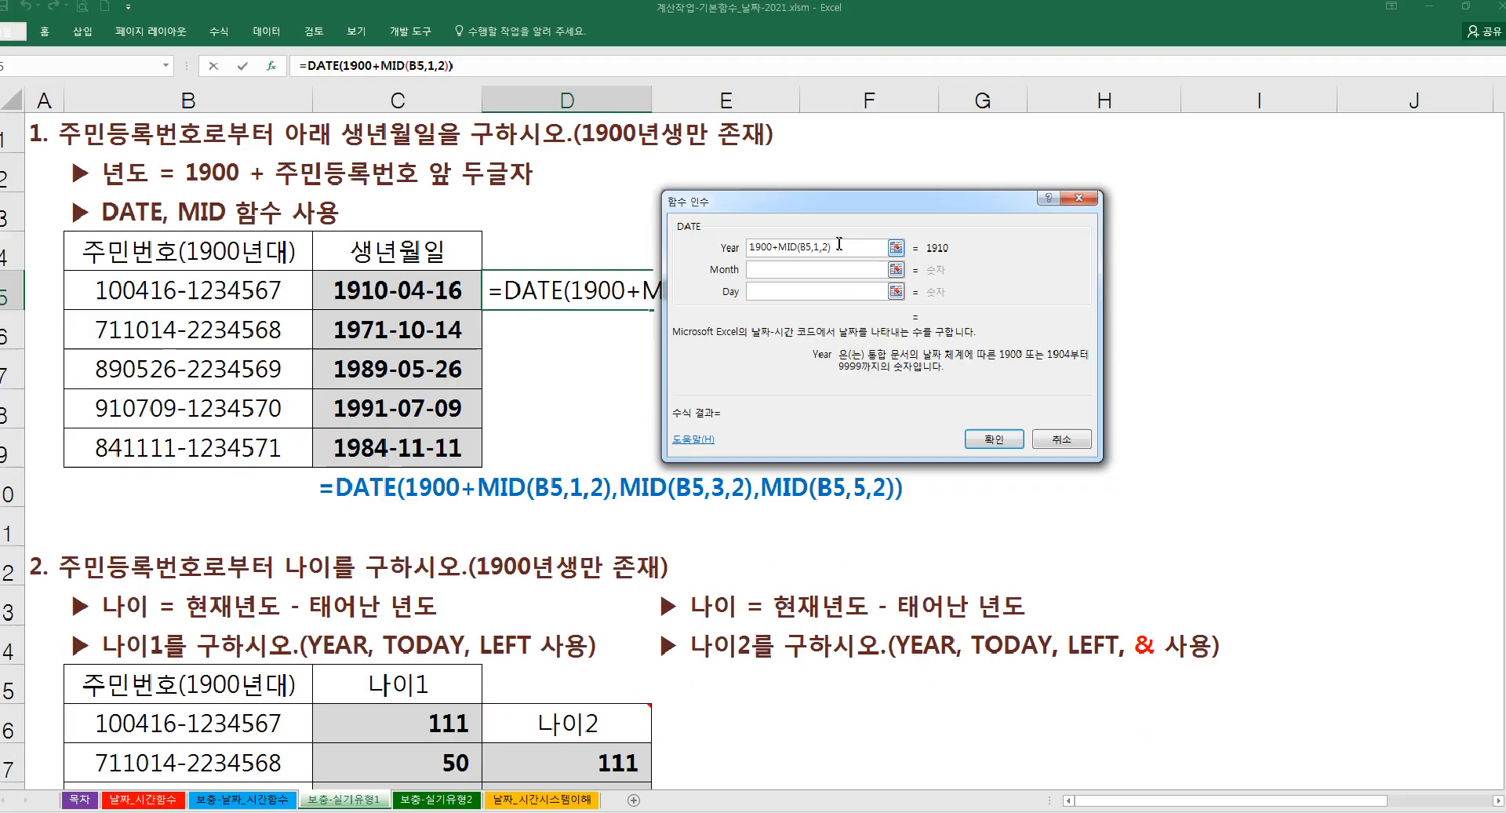
# - Nest MID(B5,3,2) as the Month argument of the DATE formula, then return to the DATE arguments
pyautogui.click(836, 283)
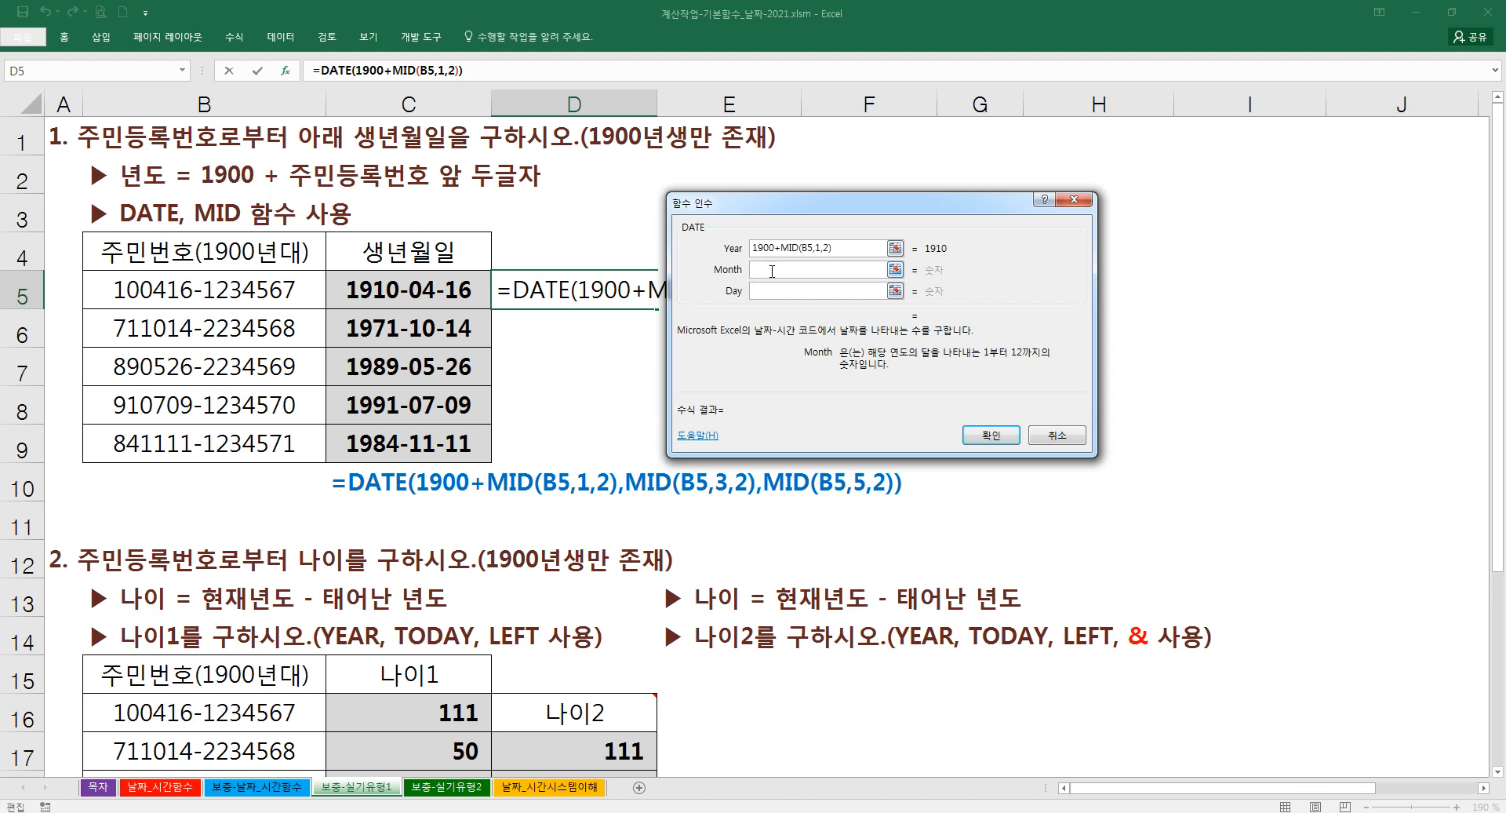
pyautogui.write('mid(')
pyautogui.click(463, 70)
pyautogui.click(777, 248)
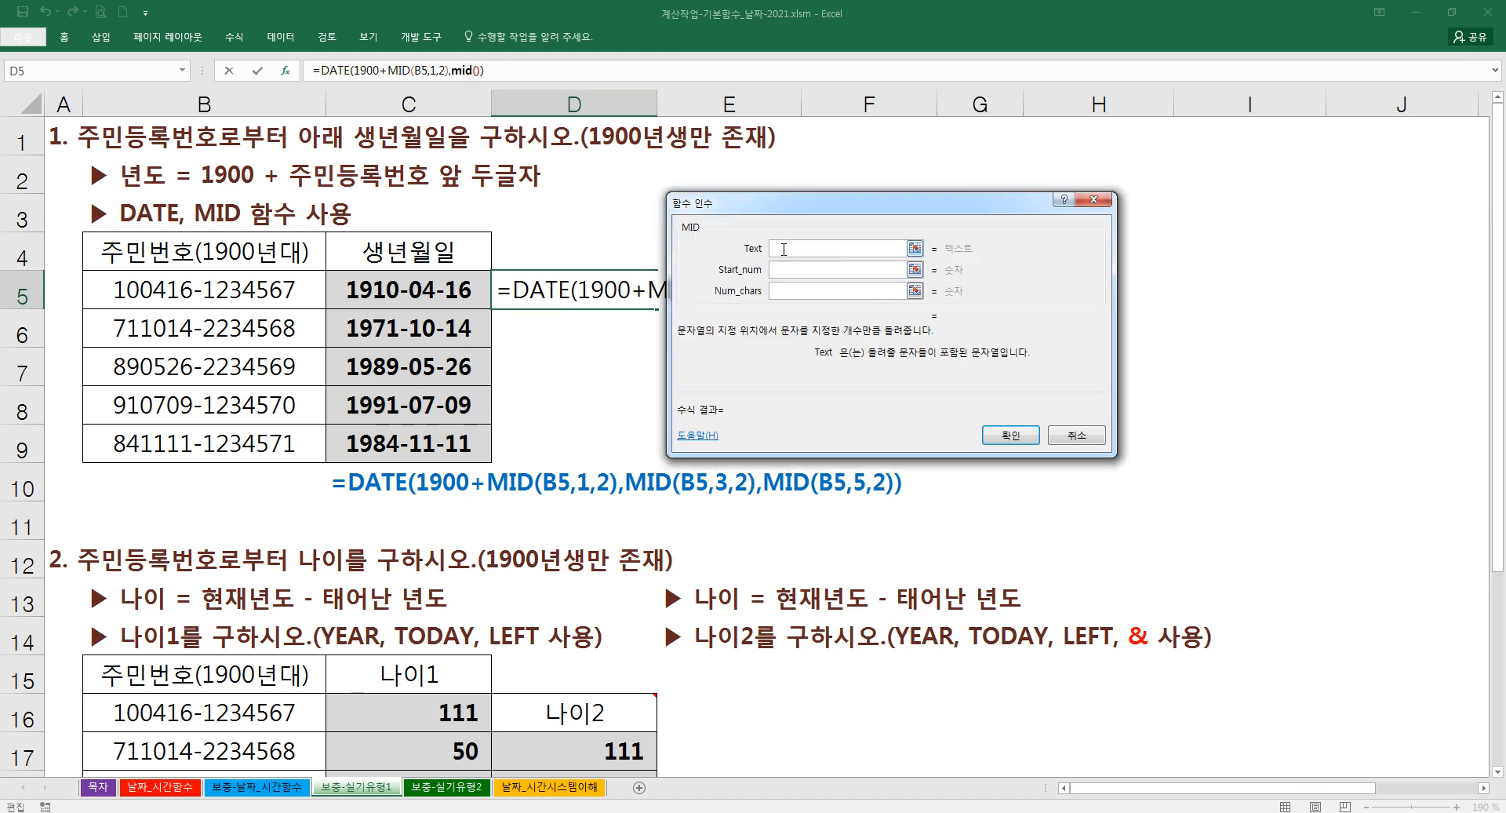
pyautogui.click(193, 295)
pyautogui.click(805, 270)
pyautogui.write('3')
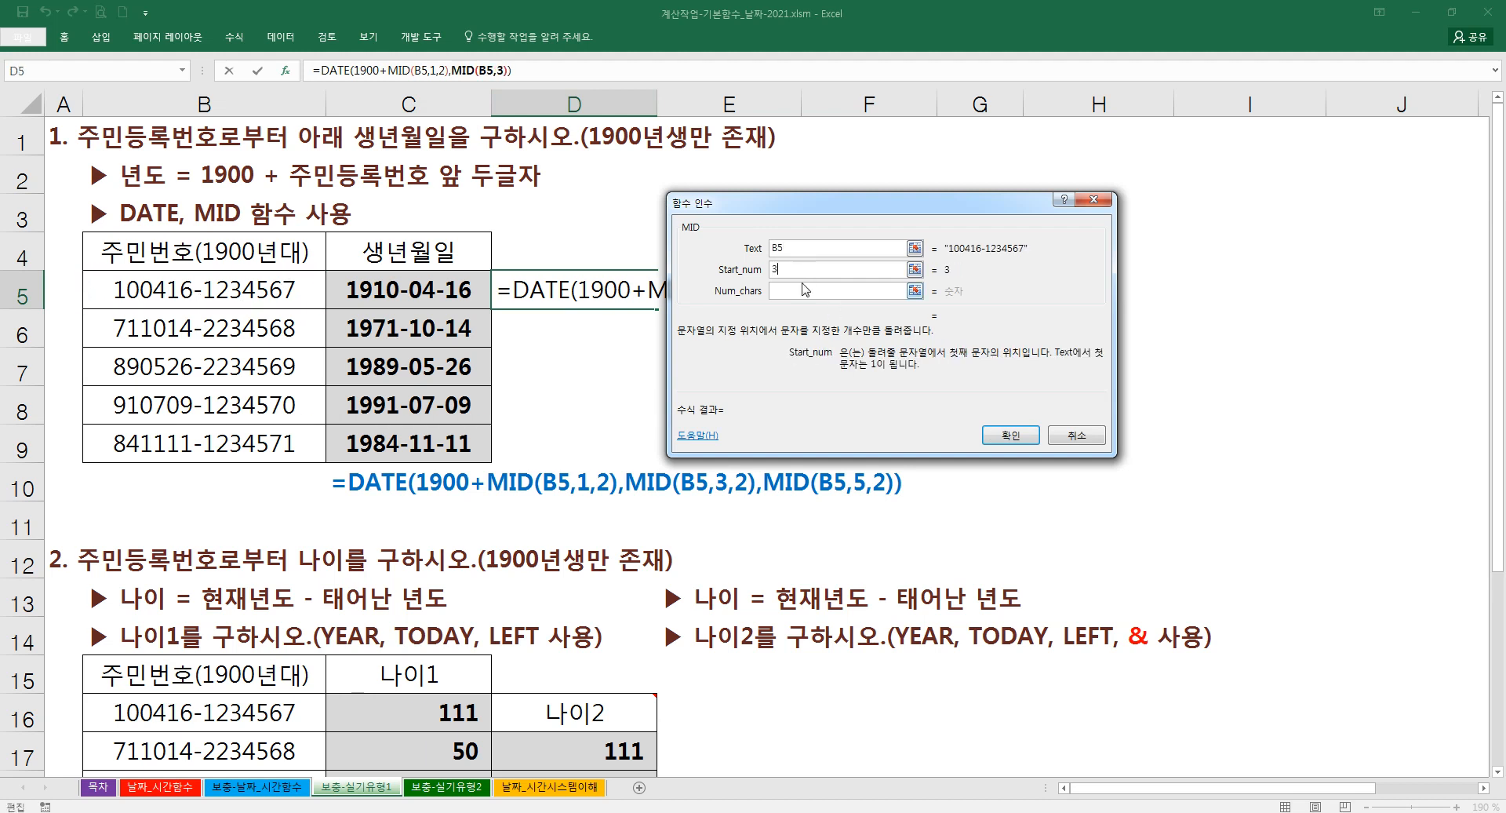
pyautogui.click(801, 290)
pyautogui.write('2')
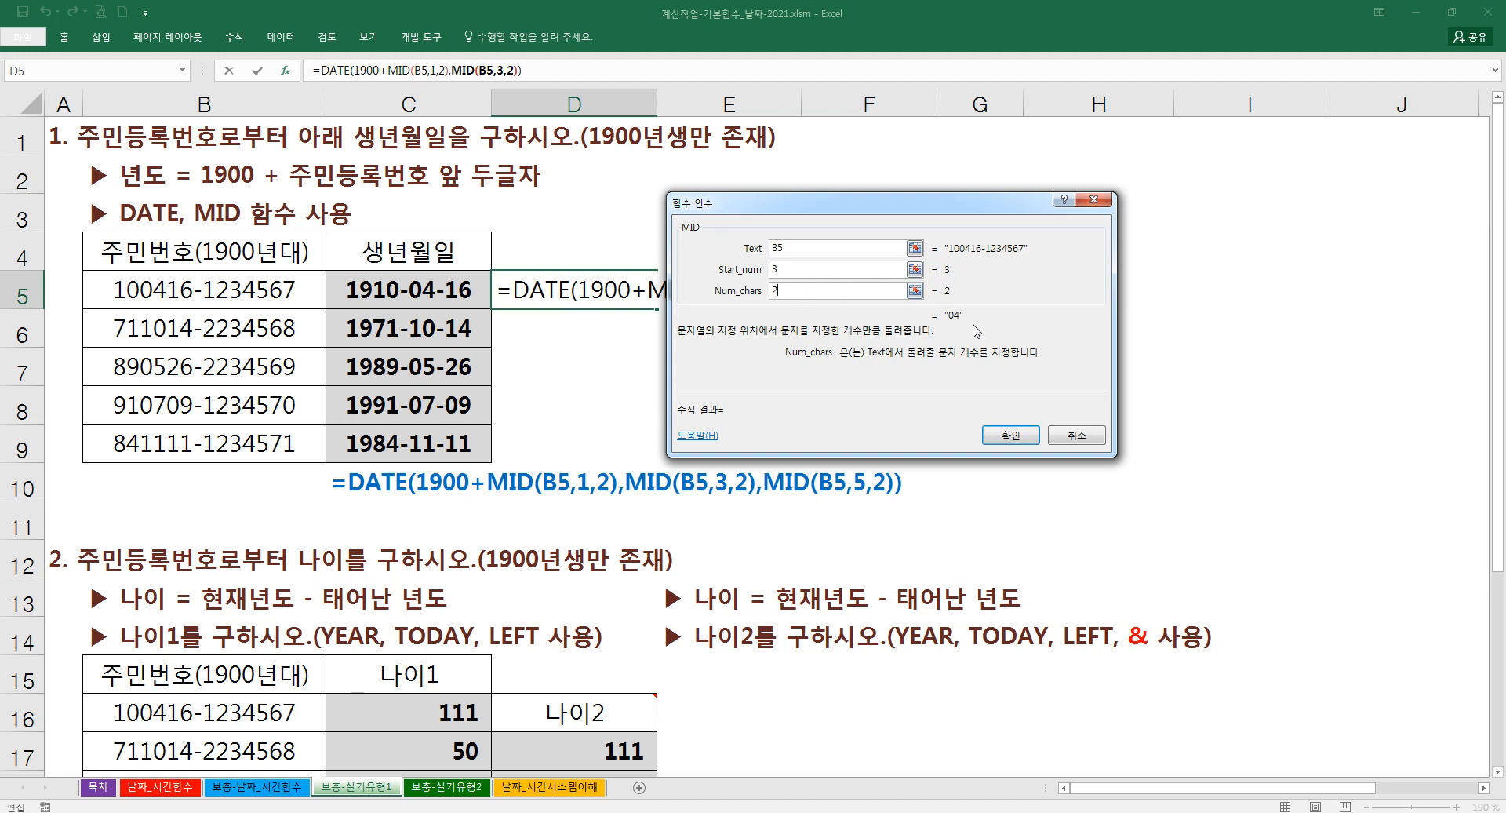
pyautogui.click(349, 71)
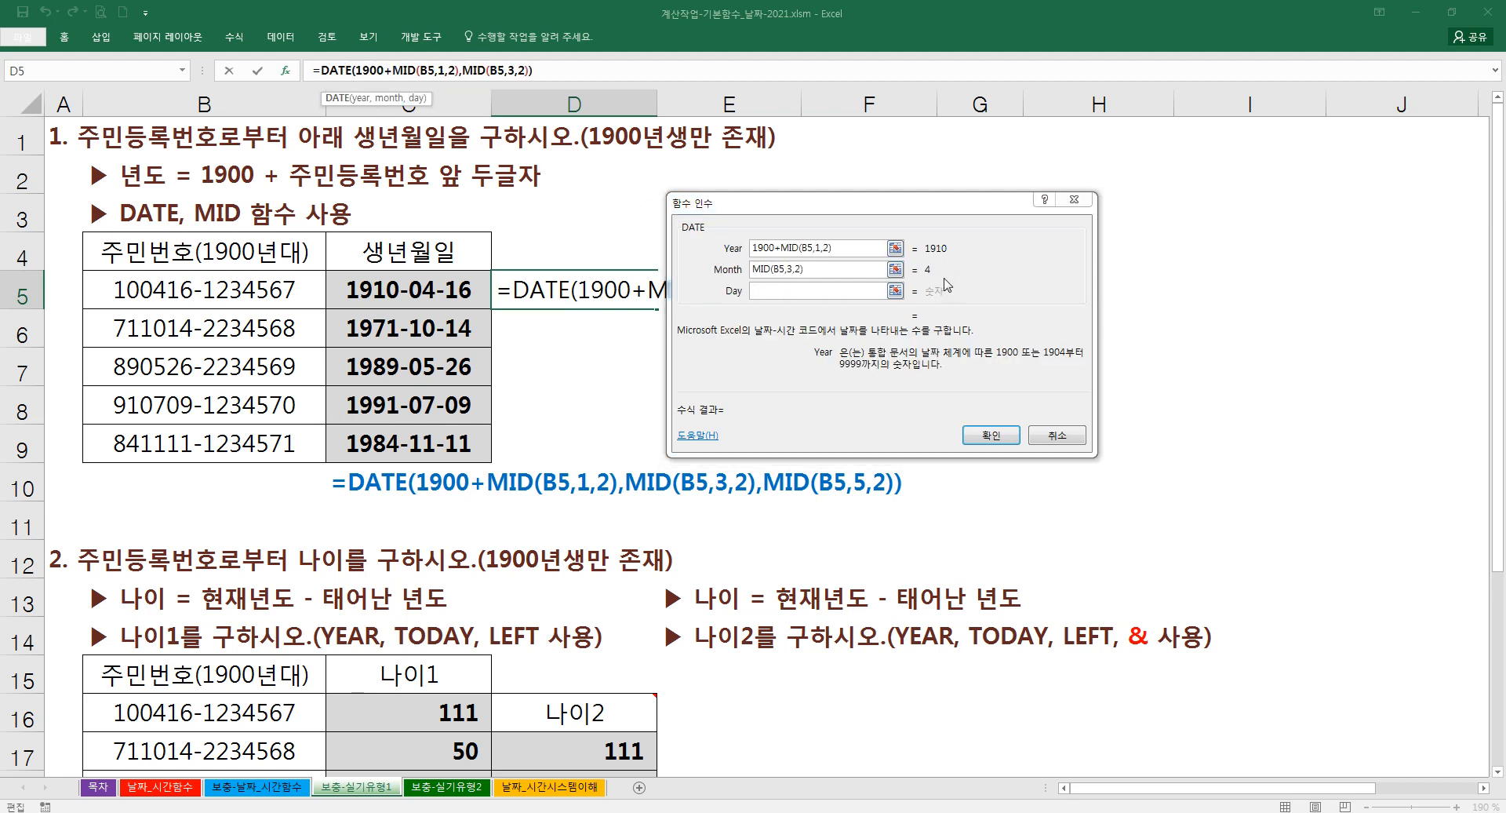
# - Nest a MID function as the Day argument of the DATE formula and open its arguments for editing
pyautogui.click(806, 288)
pyautogui.write('mid')
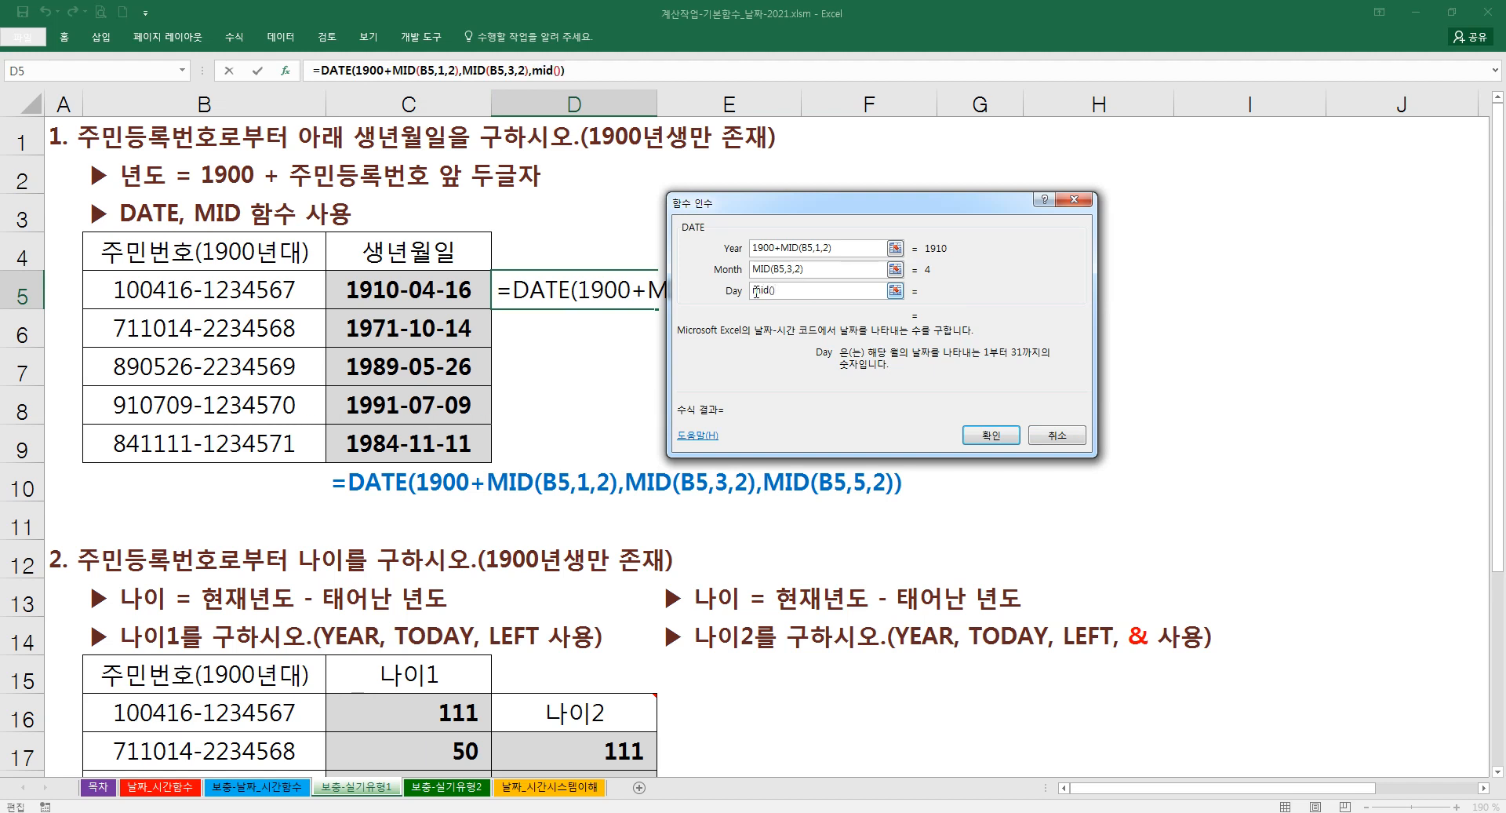
pyautogui.write('(')
pyautogui.click(524, 70)
pyautogui.click(269, 287)
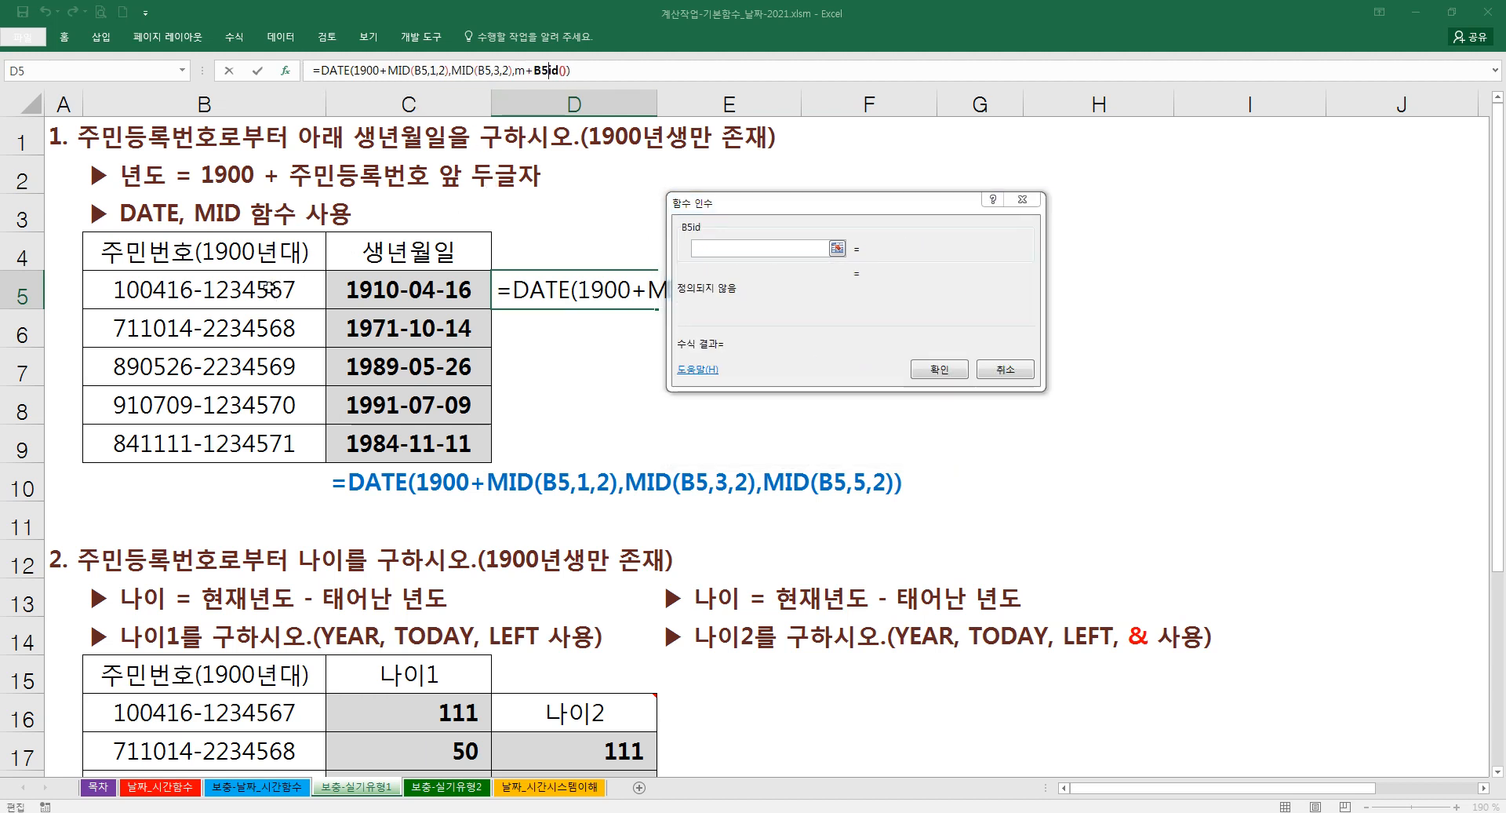
pyautogui.hotkey('ctrl', 'z')
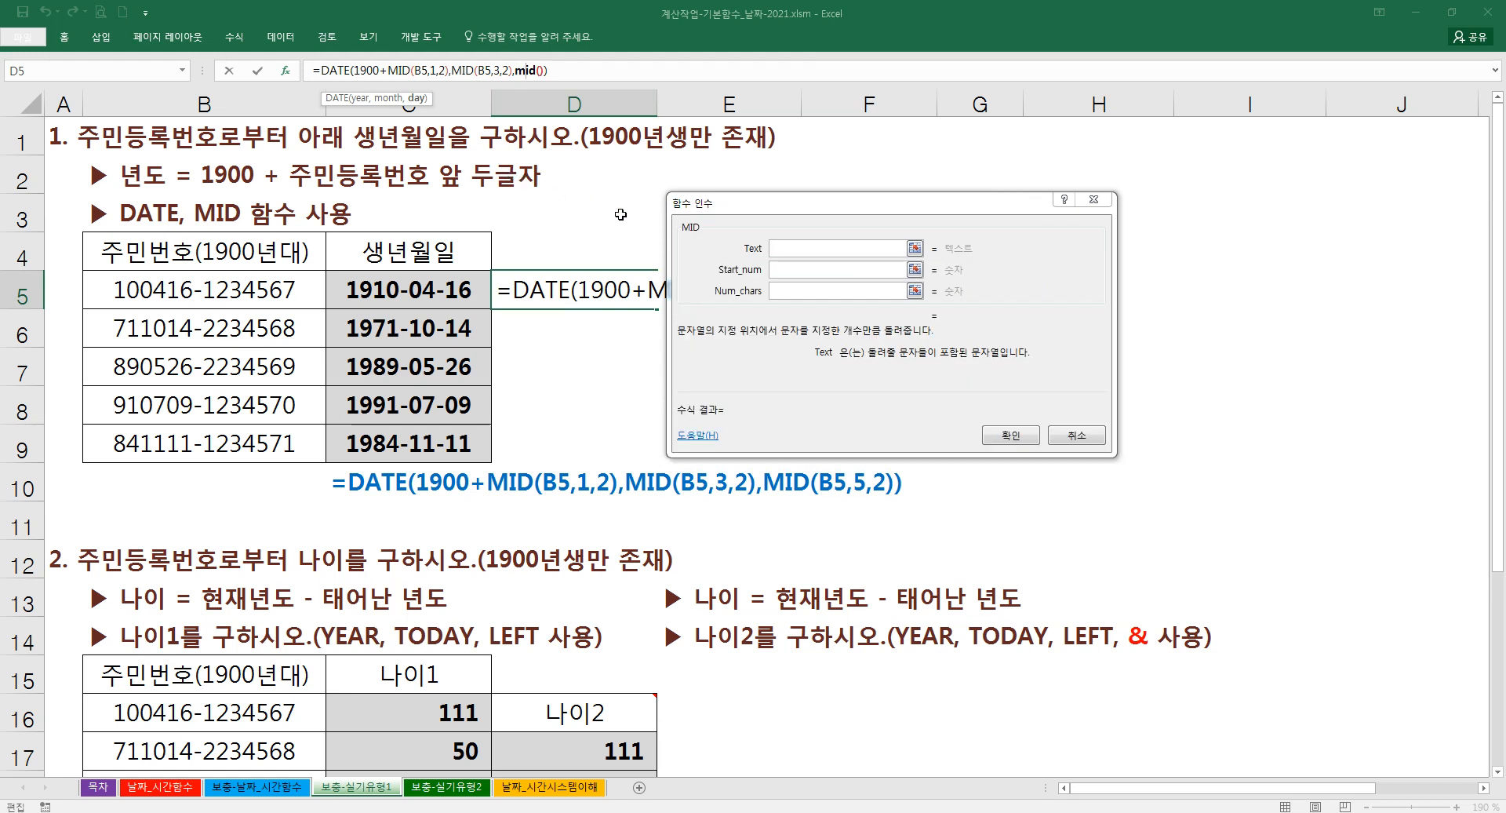
pyautogui.click(792, 248)
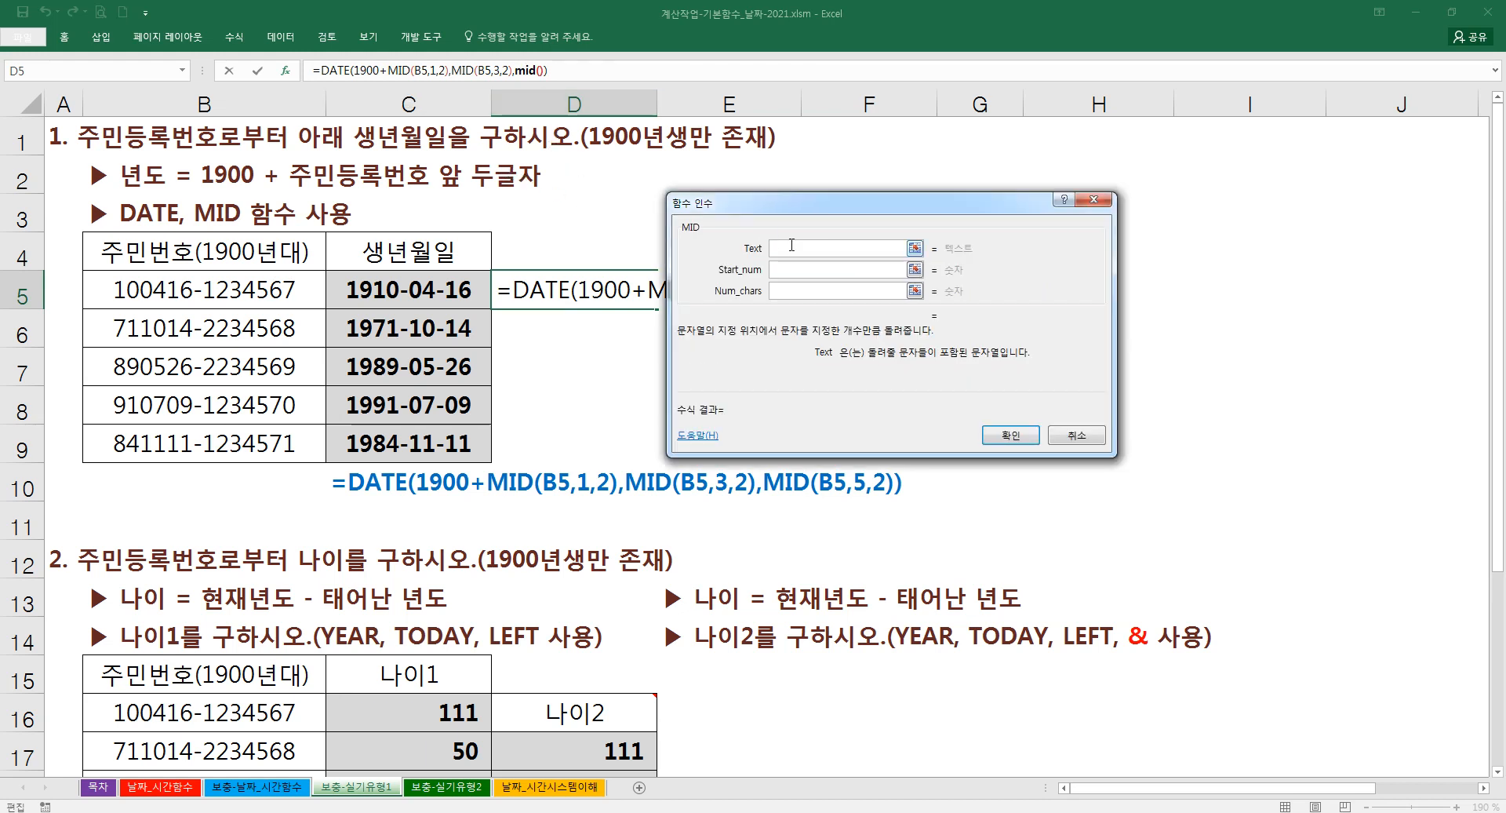
# - Set the nested MID to text B5, start number 5 and 2 characters, then complete the DATE formula in D5
pyautogui.click(280, 277)
pyautogui.click(780, 270)
pyautogui.write('5')
pyautogui.click(795, 291)
pyautogui.write('2')
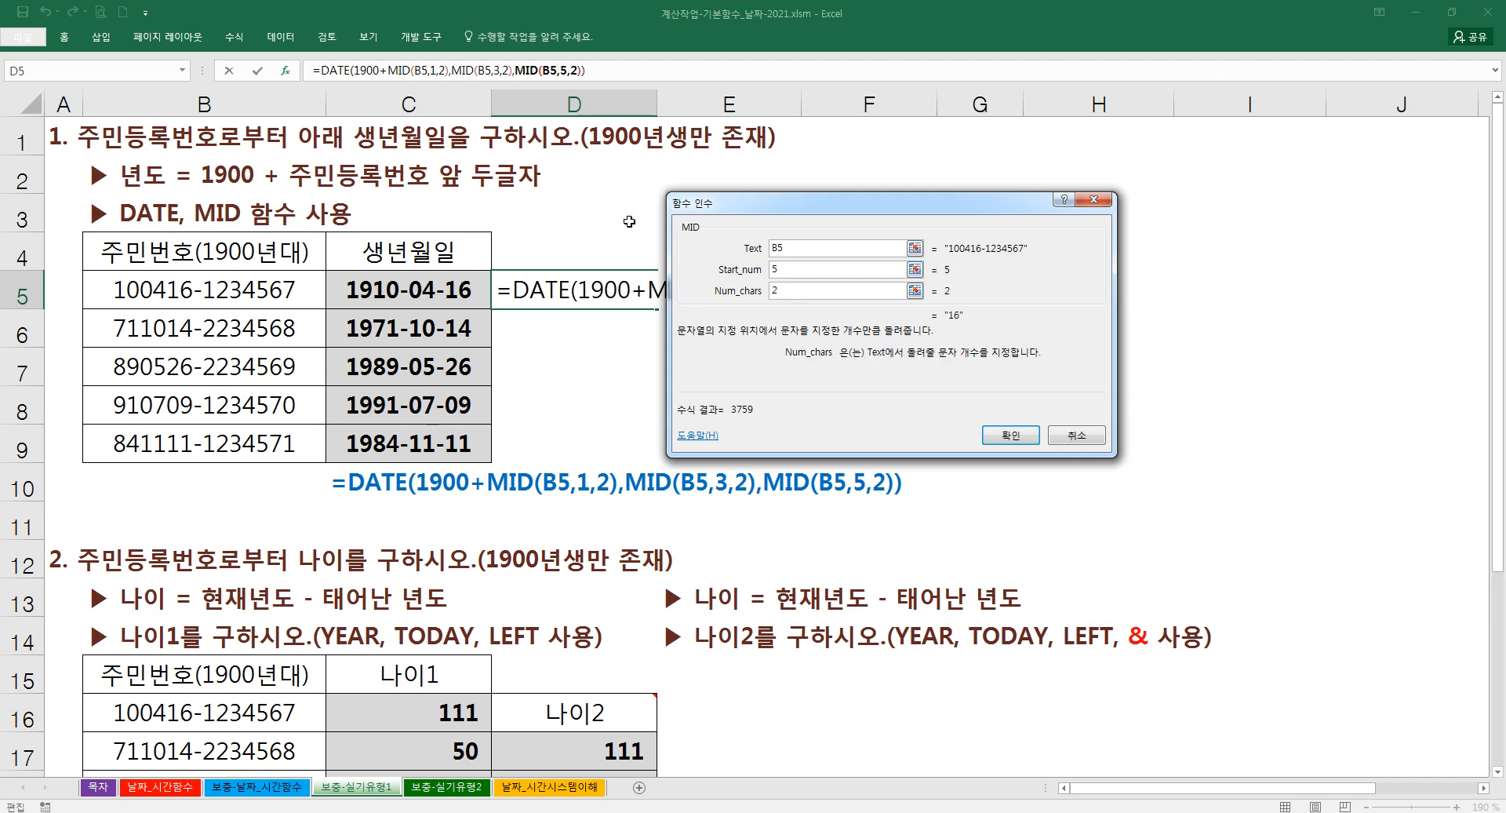
pyautogui.click(337, 71)
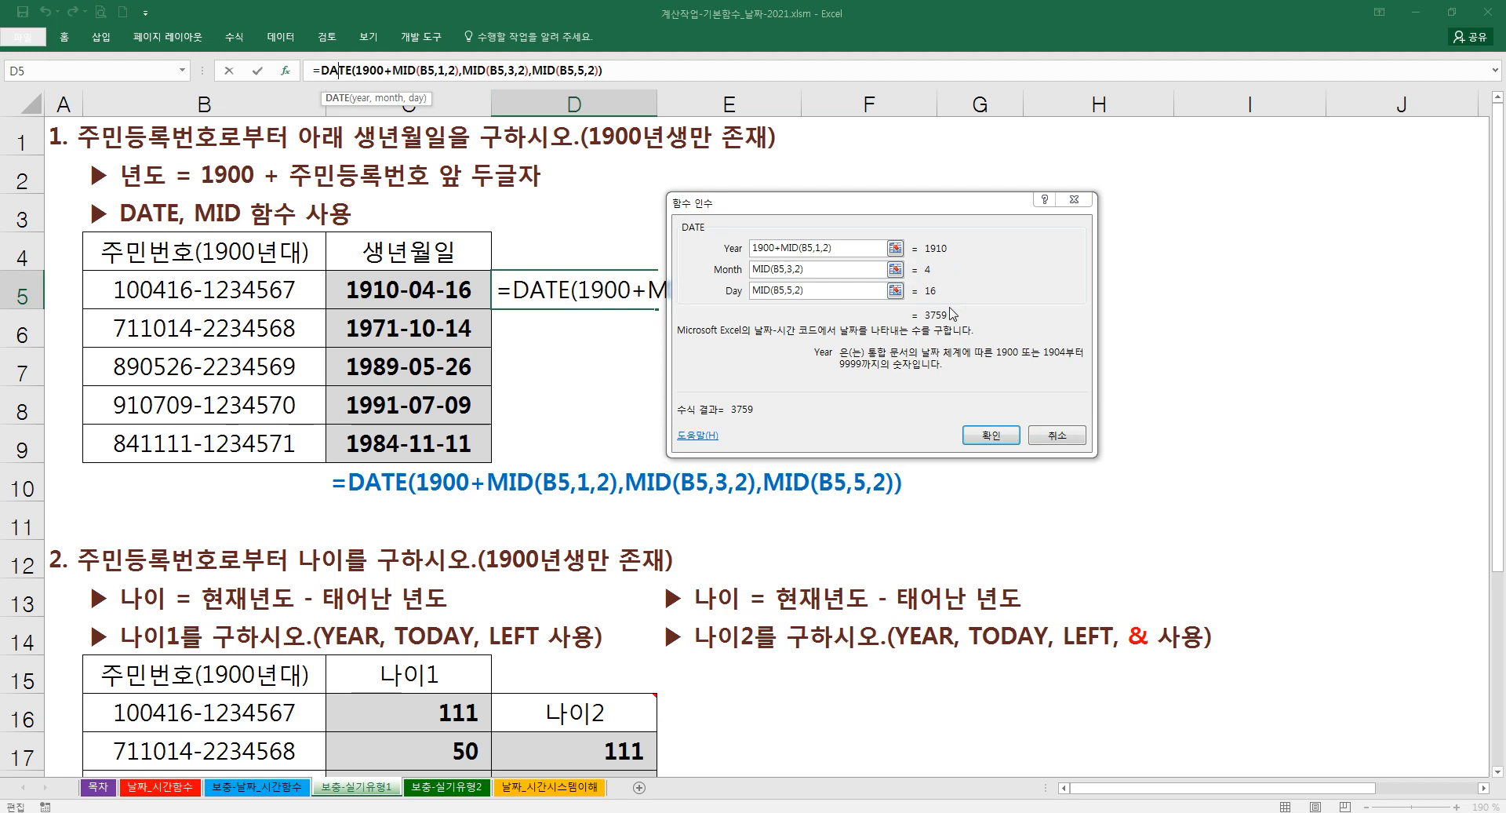
pyautogui.click(991, 435)
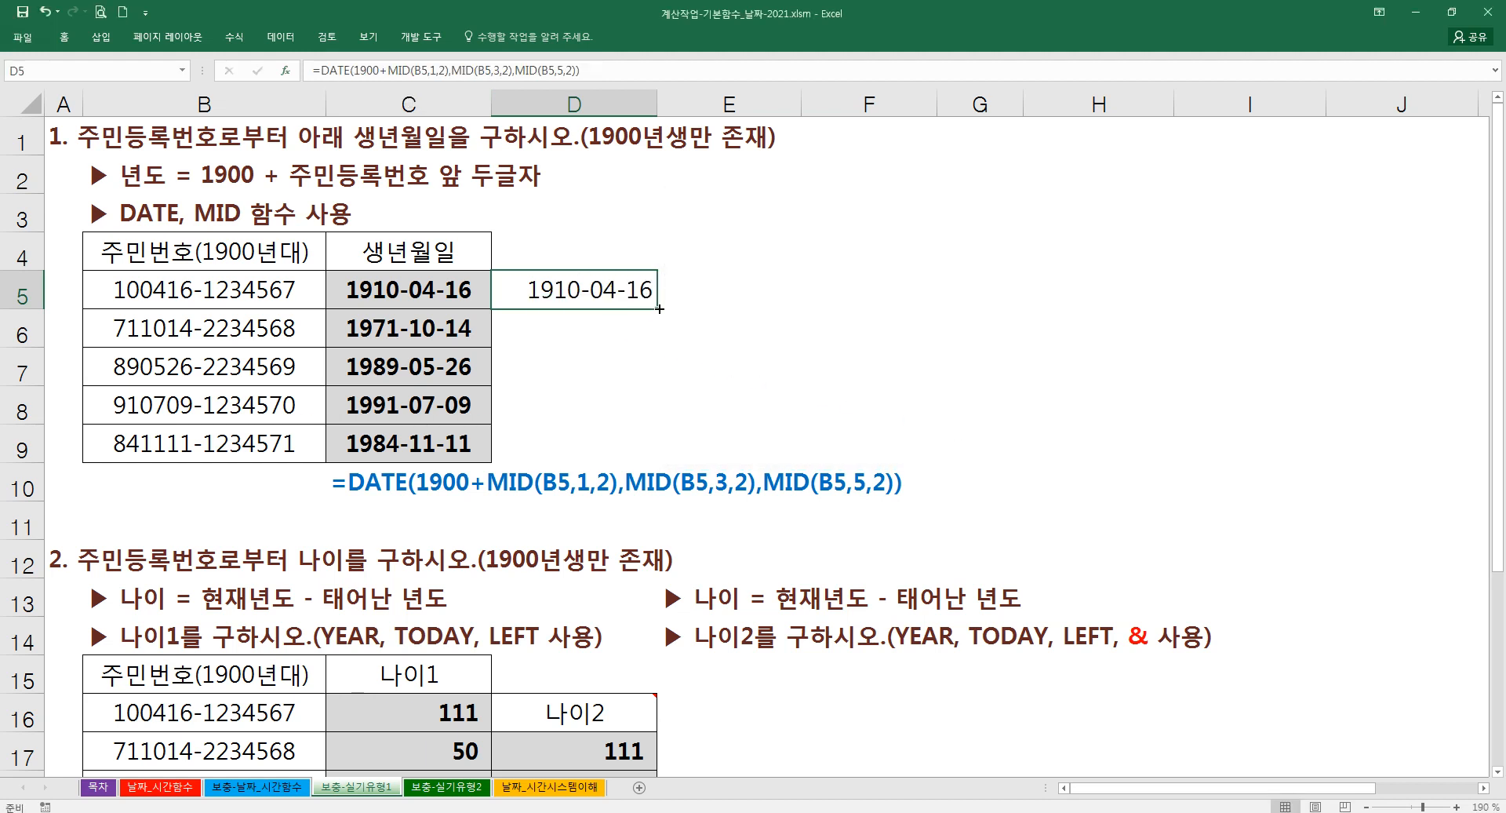
# - Fill the formula from D5 down to D9 and inspect the copied formulas in D6:D9
pyautogui.moveTo(659, 308); pyautogui.dragTo(659, 453)
pyautogui.doubleClick(622, 328)
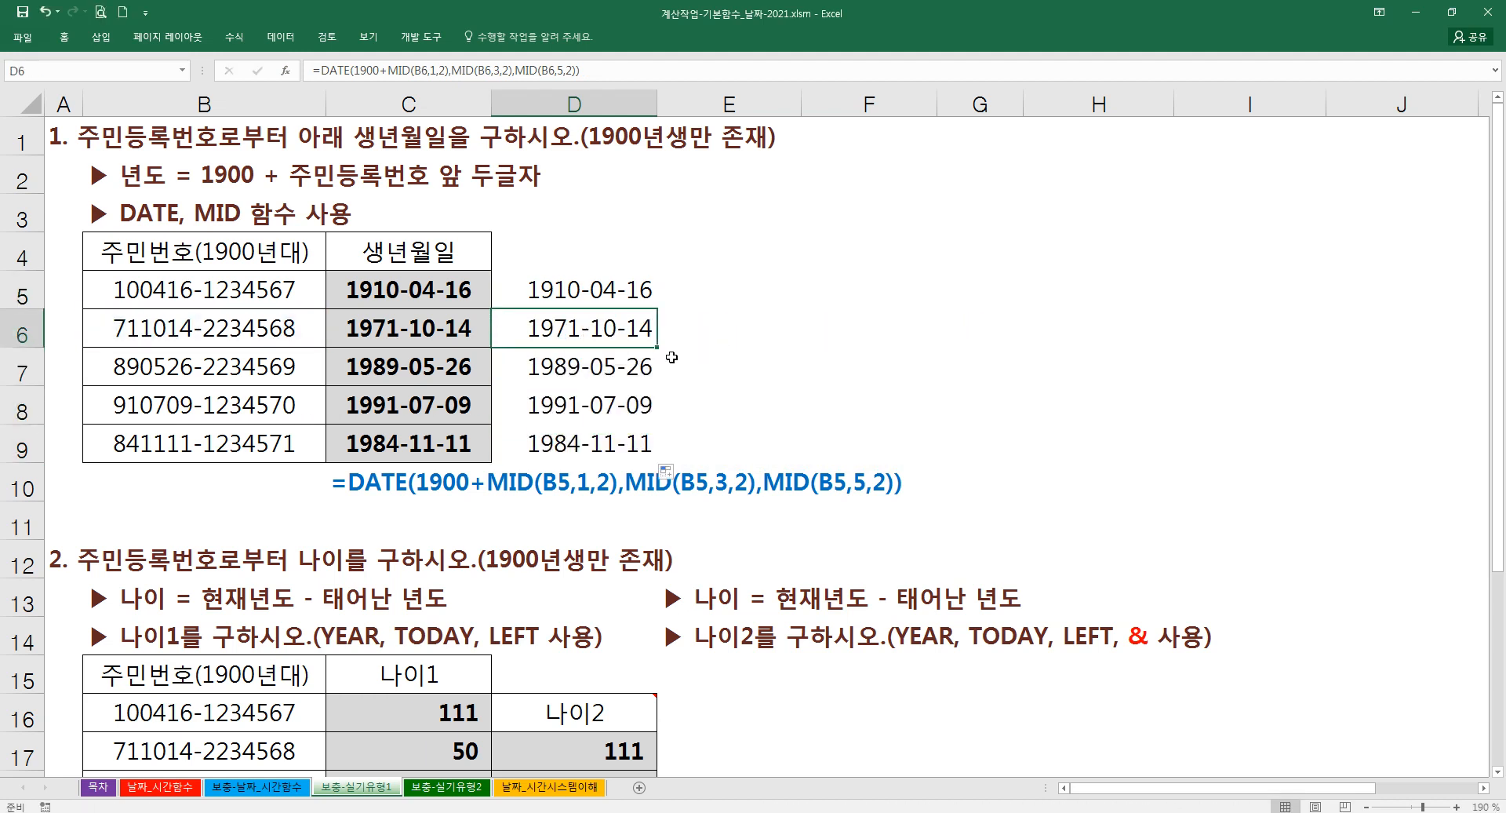
pyautogui.doubleClick(628, 369)
pyautogui.click(626, 398)
pyautogui.doubleClick(626, 398)
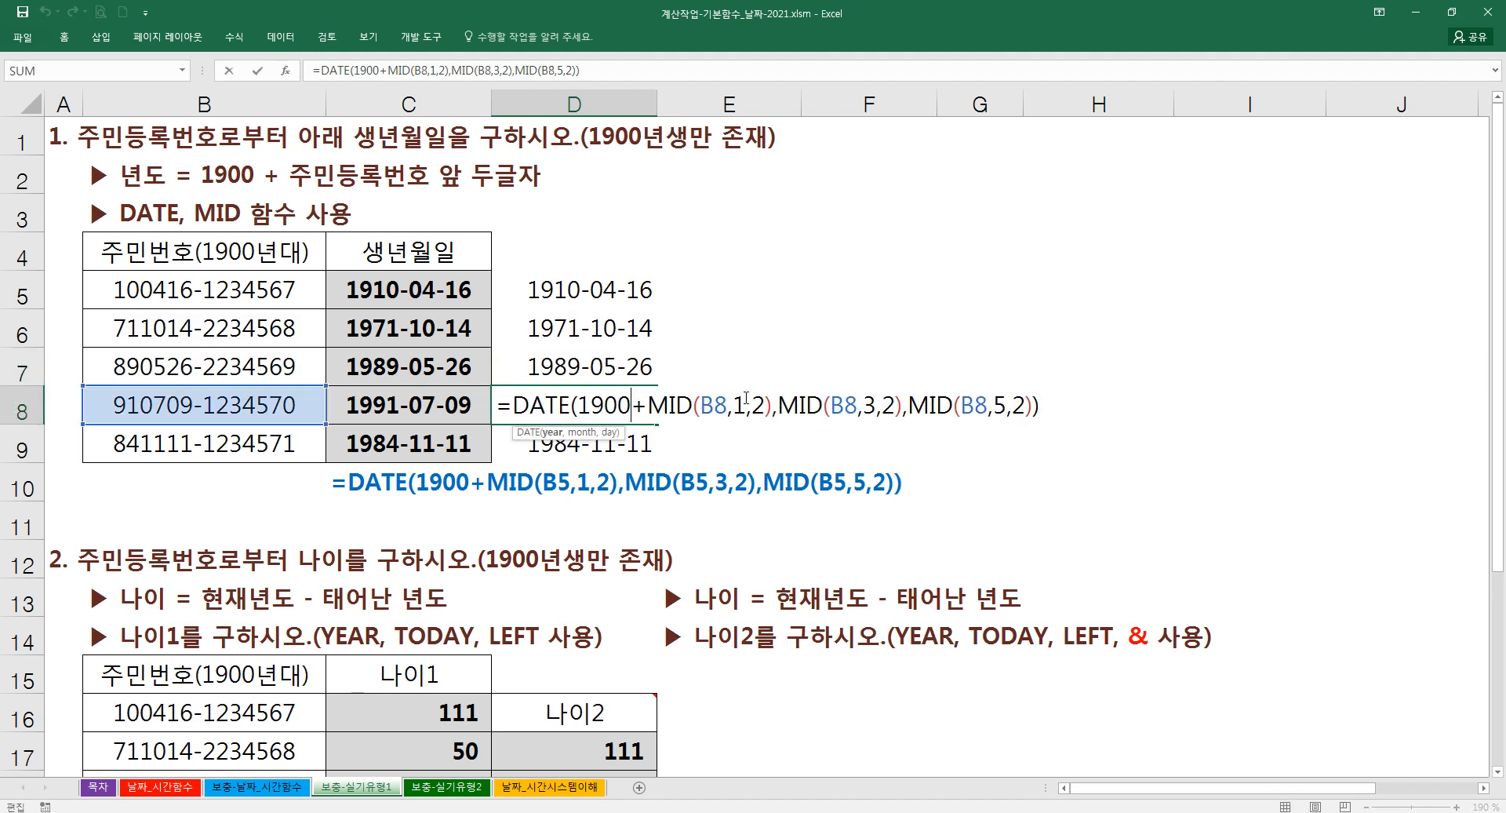
pyautogui.click(625, 434)
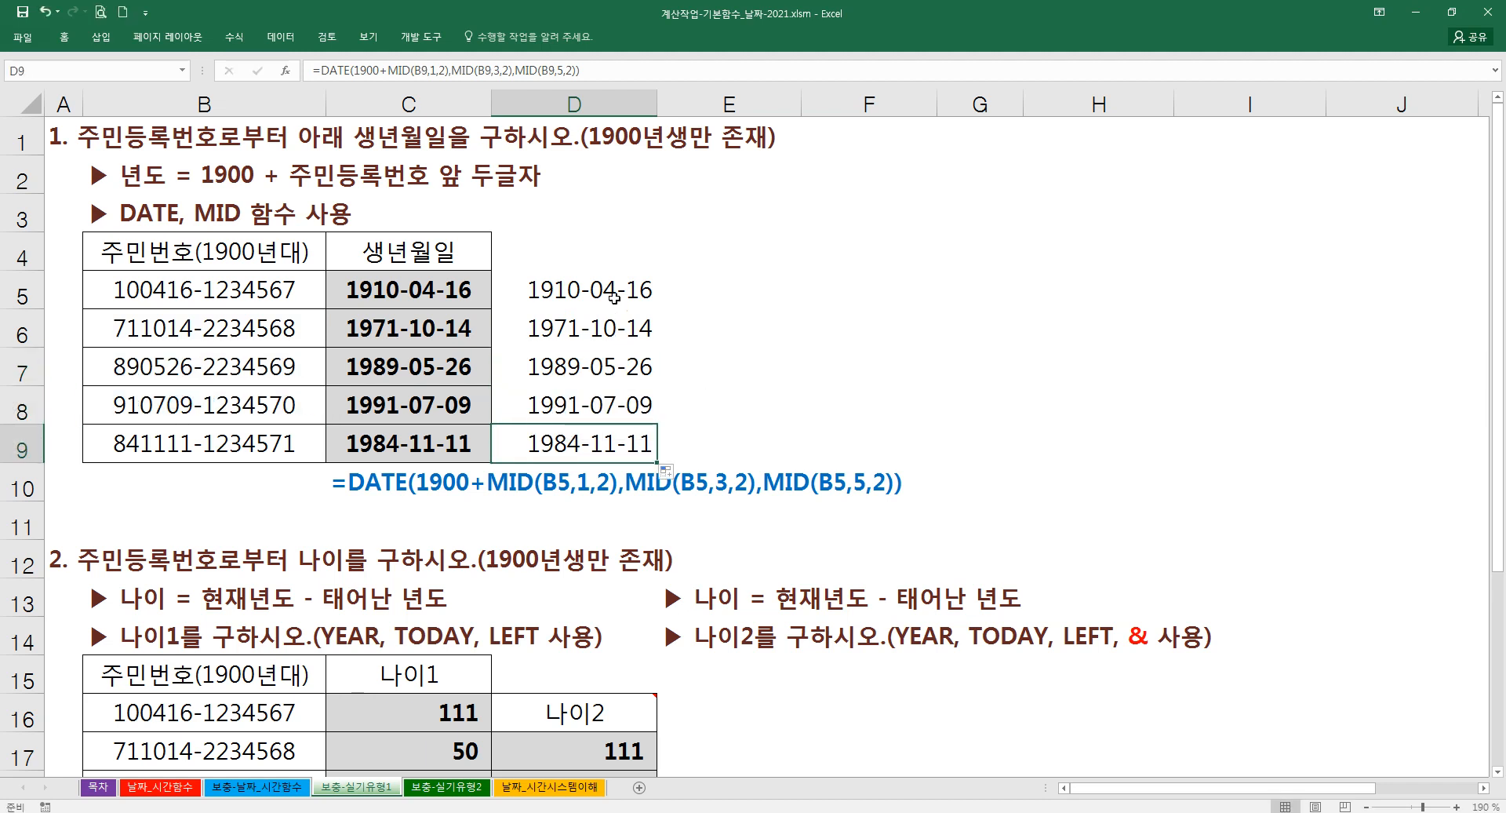
# - Clear the practice formulas from D5:D9
pyautogui.moveTo(624, 296); pyautogui.dragTo(610, 438)
pyautogui.press('Delete')
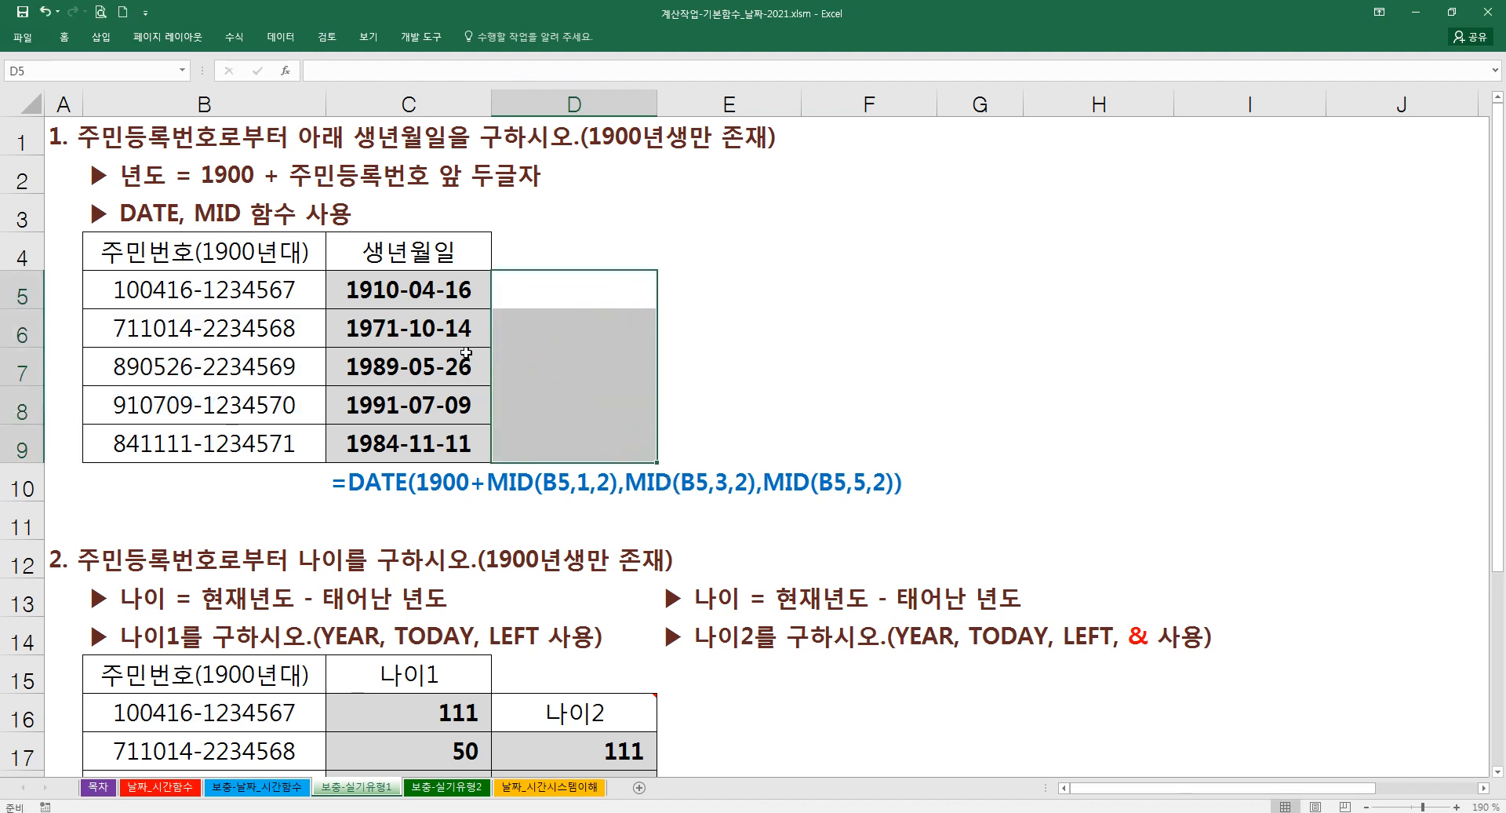
pyautogui.click(444, 312)
pyautogui.moveTo(443, 303); pyautogui.dragTo(440, 431)
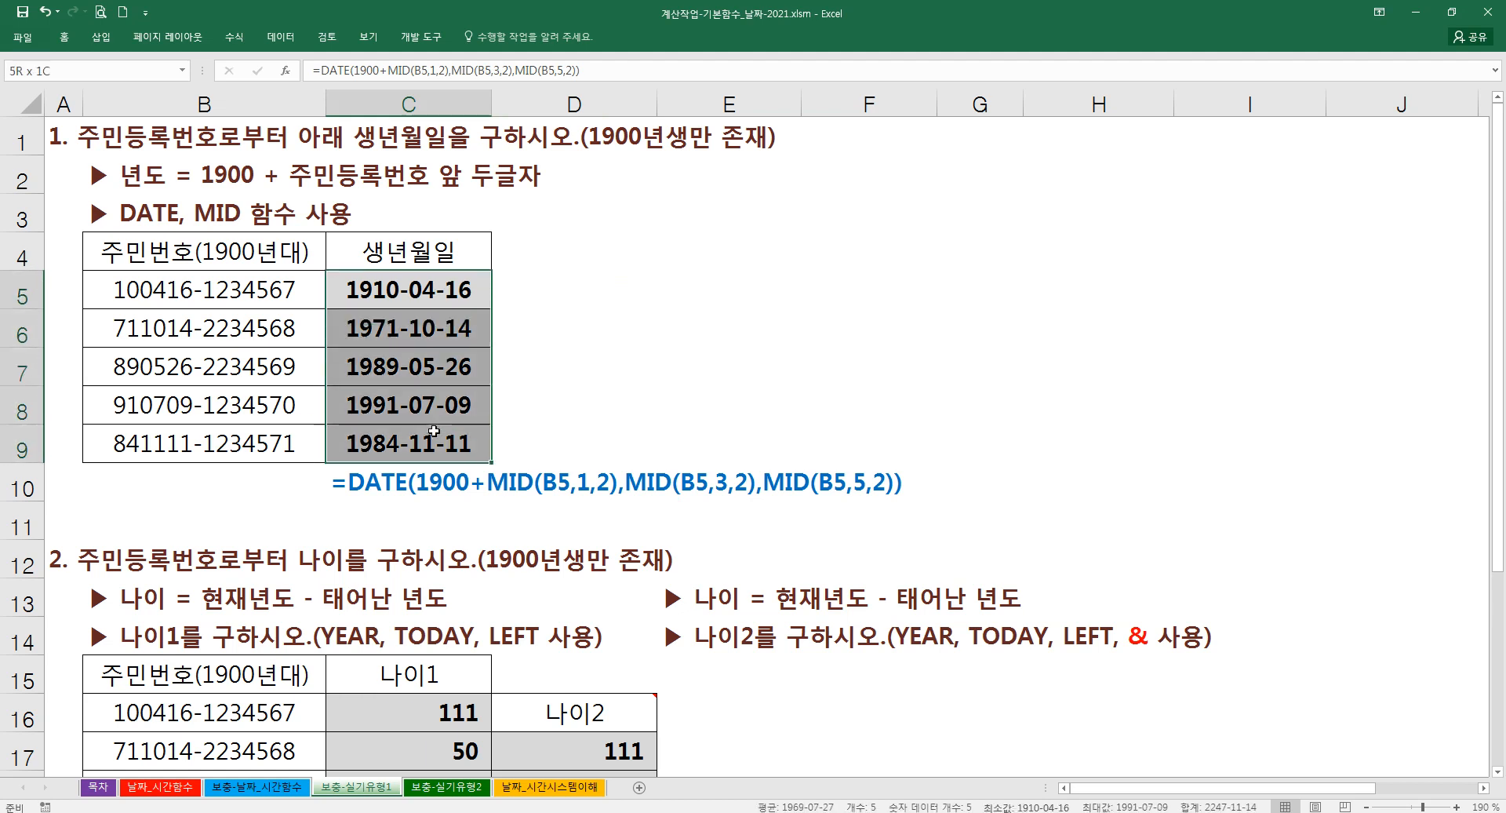
pyautogui.click(587, 422)
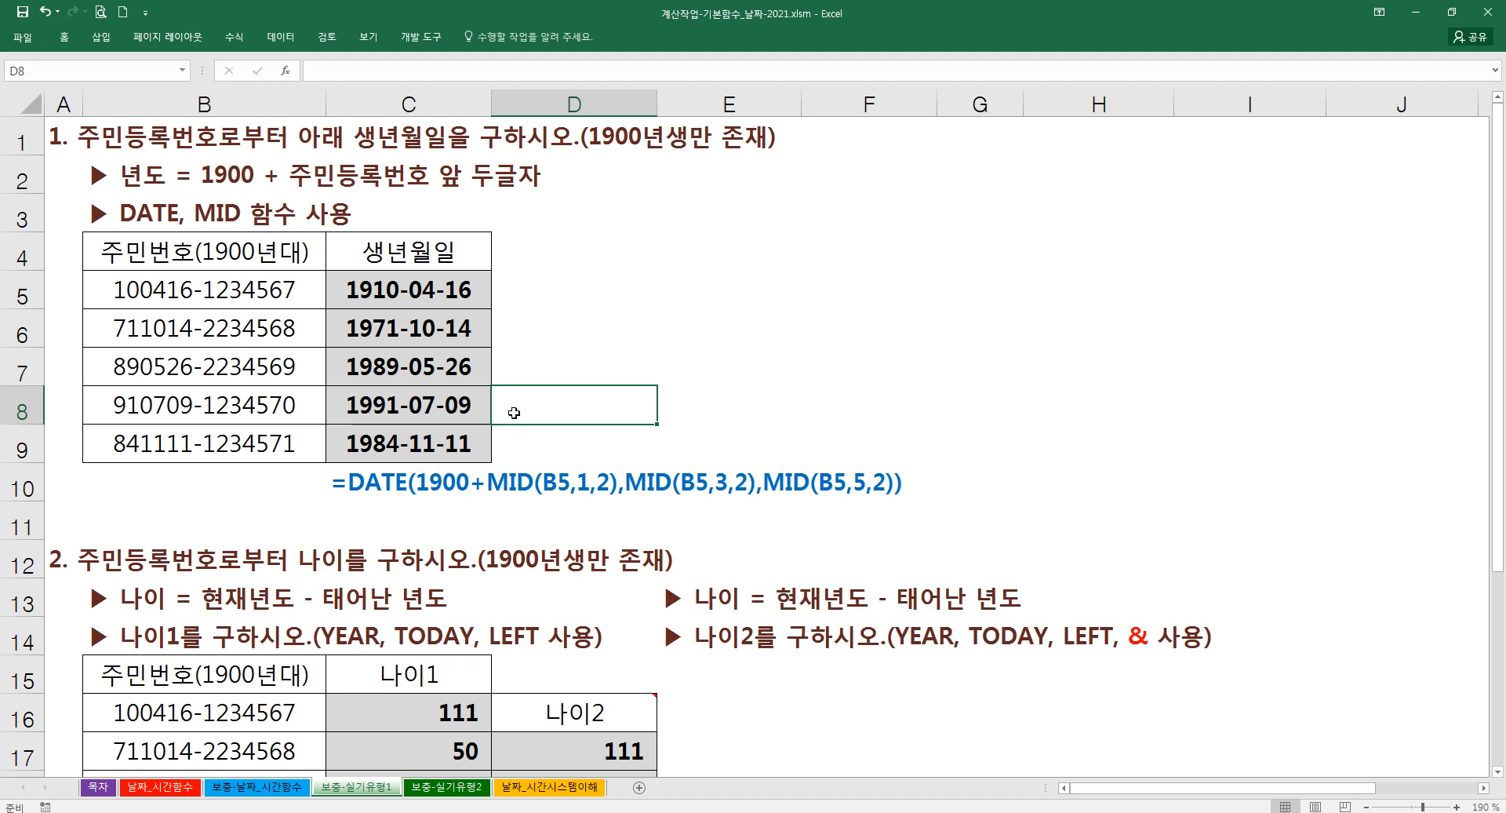
# - Try the birth date formula in C5 without 1900+ before the first MID, then undo that edit
pyautogui.doubleClick(461, 294)
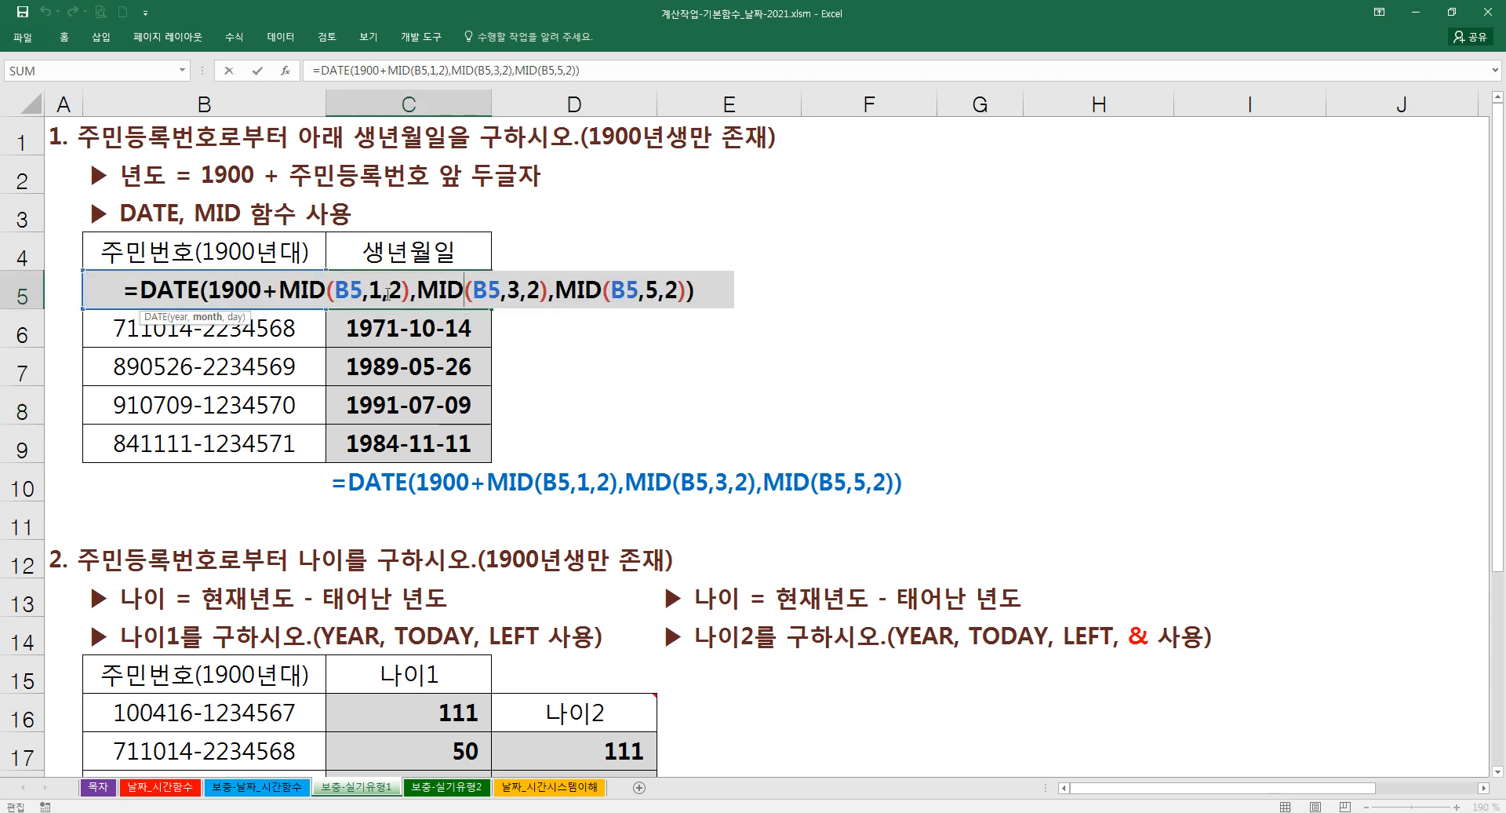
pyautogui.moveTo(280, 290); pyautogui.dragTo(212, 299)
pyautogui.press('Delete')
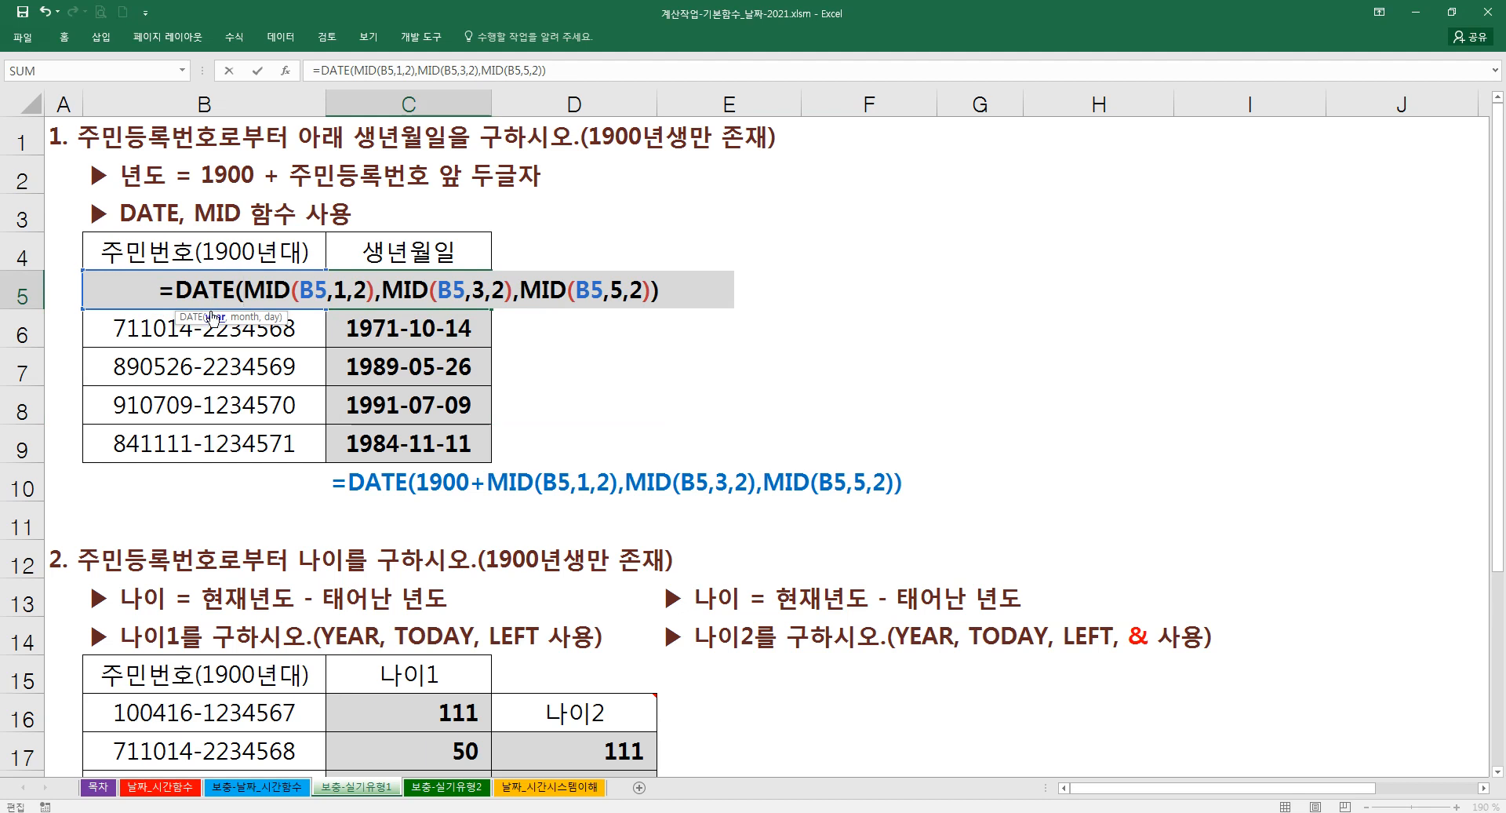
pyautogui.press('Return')
pyautogui.click(354, 285)
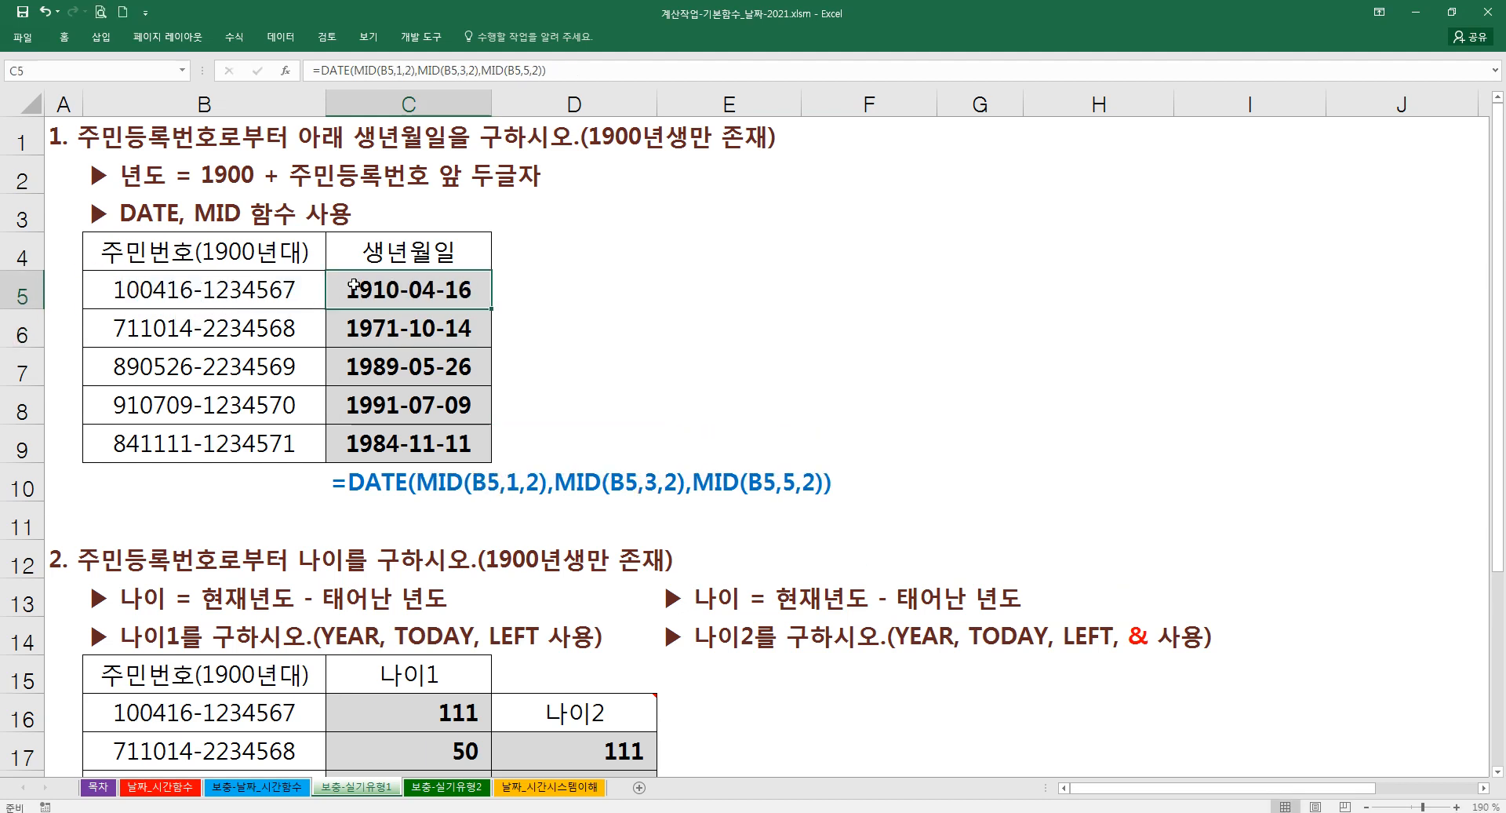
pyautogui.hotkey('ctrl', 'z')
pyautogui.click(581, 339)
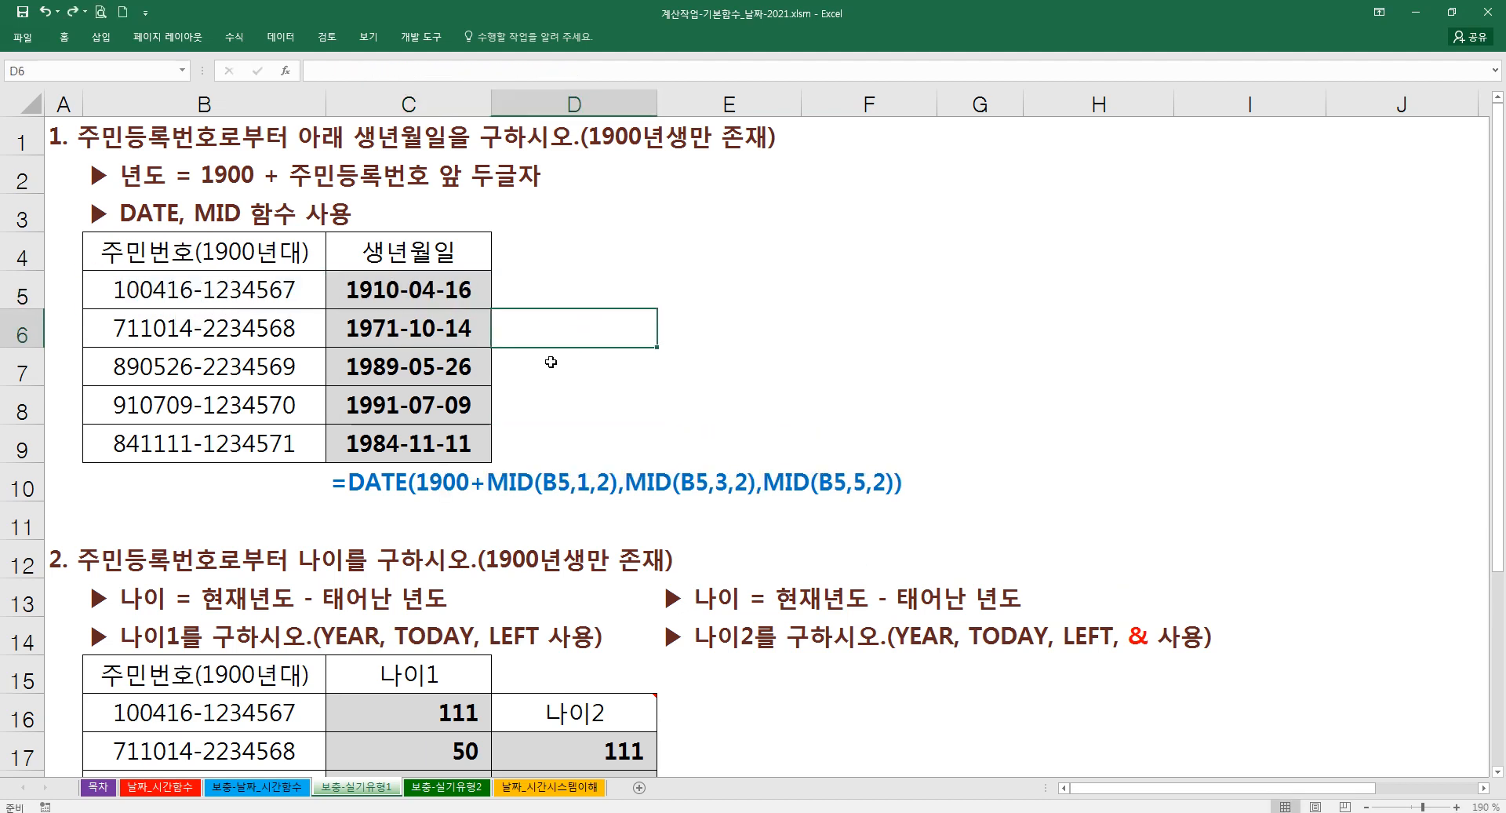
# - Move the 나이2 instructions from E13:E14 to F13:F14 and narrow column E to about half its width
pyautogui.scroll(-3, 498, 374)
pyautogui.moveTo(502, 375)
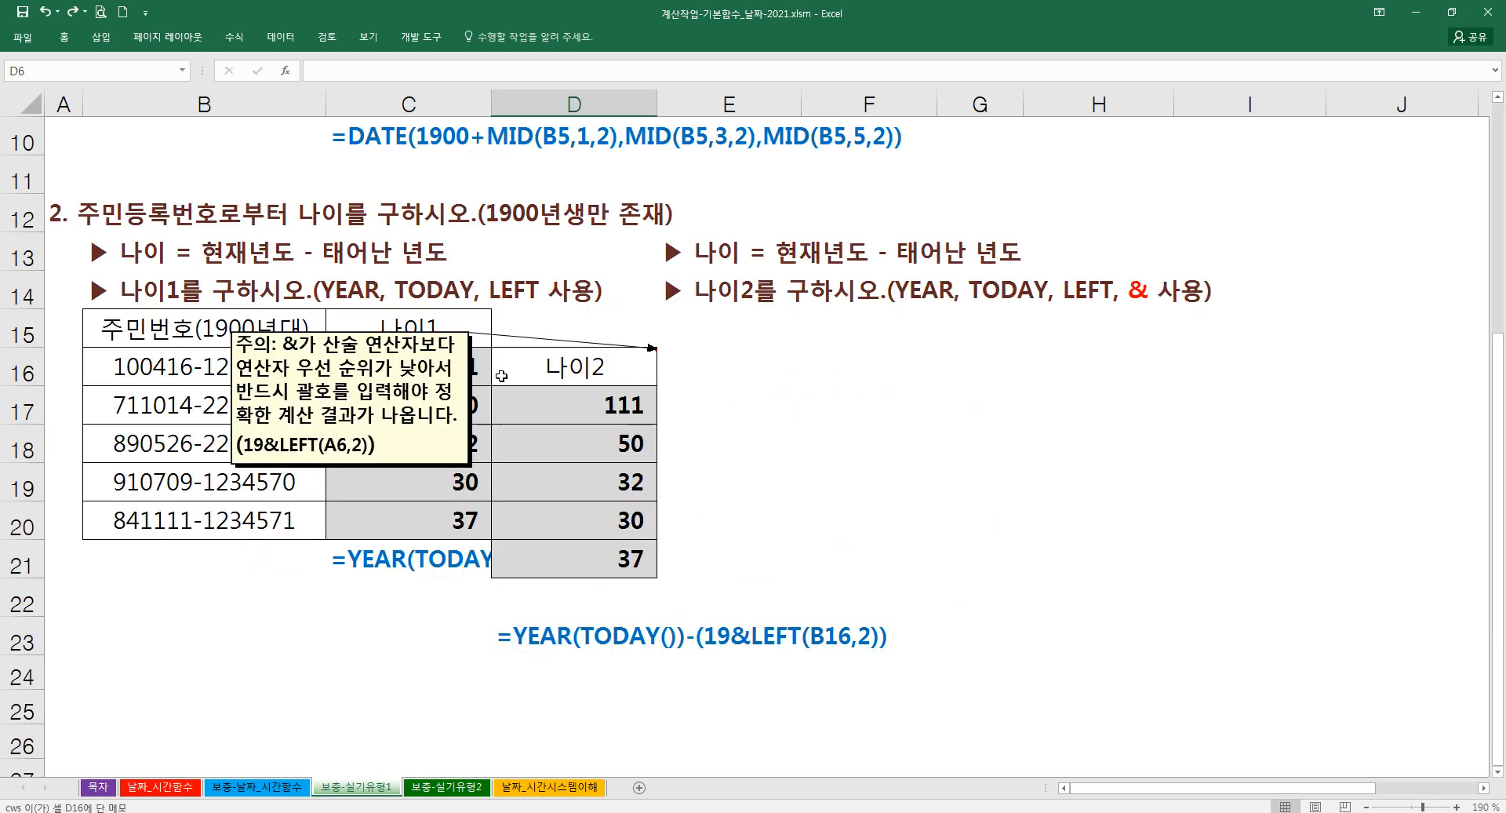
pyautogui.click(1498, 772)
pyautogui.moveTo(521, 317)
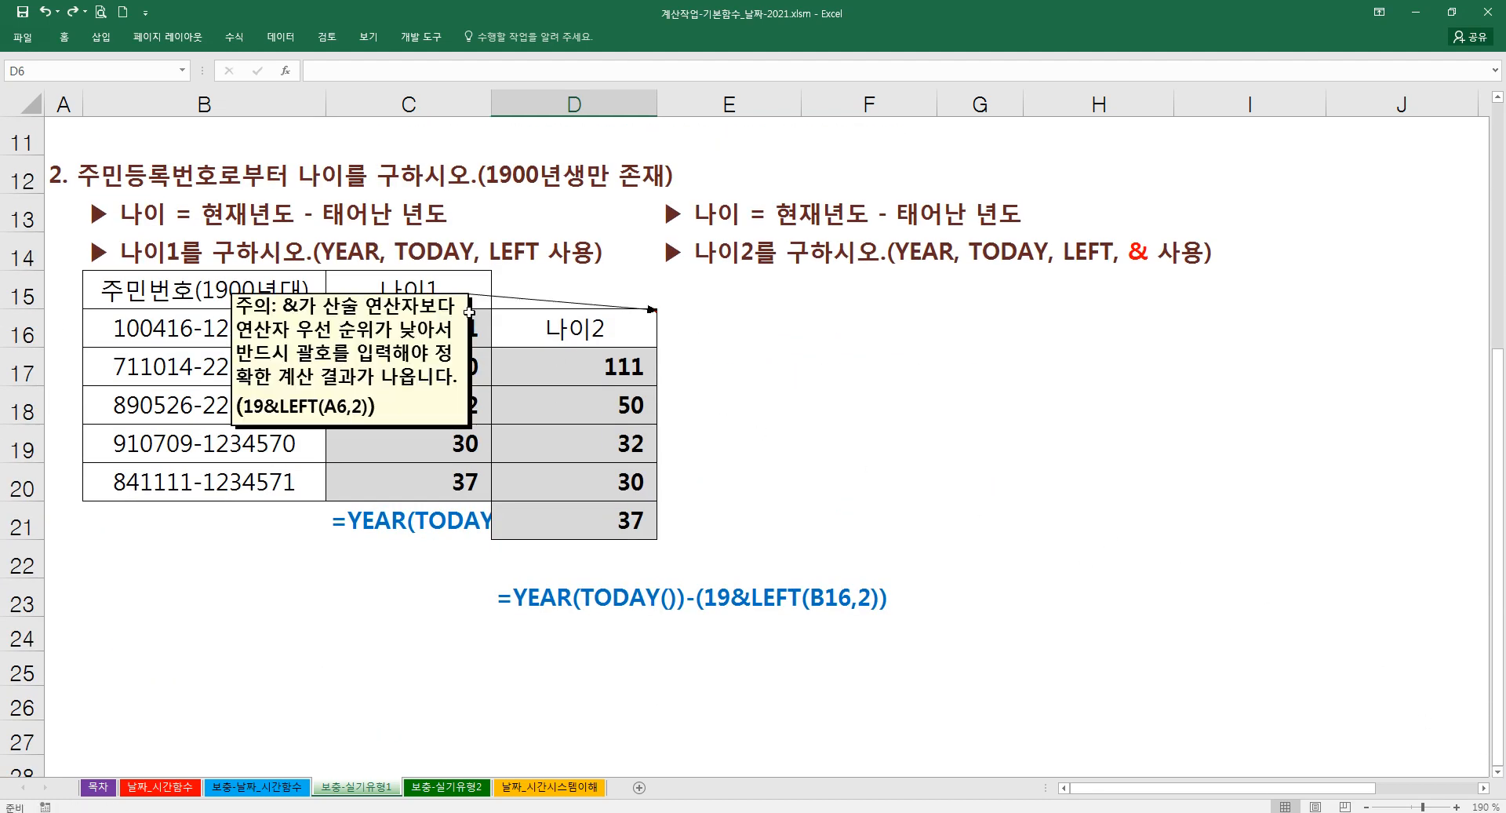
pyautogui.moveTo(706, 227); pyautogui.dragTo(825, 267)
pyautogui.click(730, 291)
pyautogui.scroll(4, 733, 296)
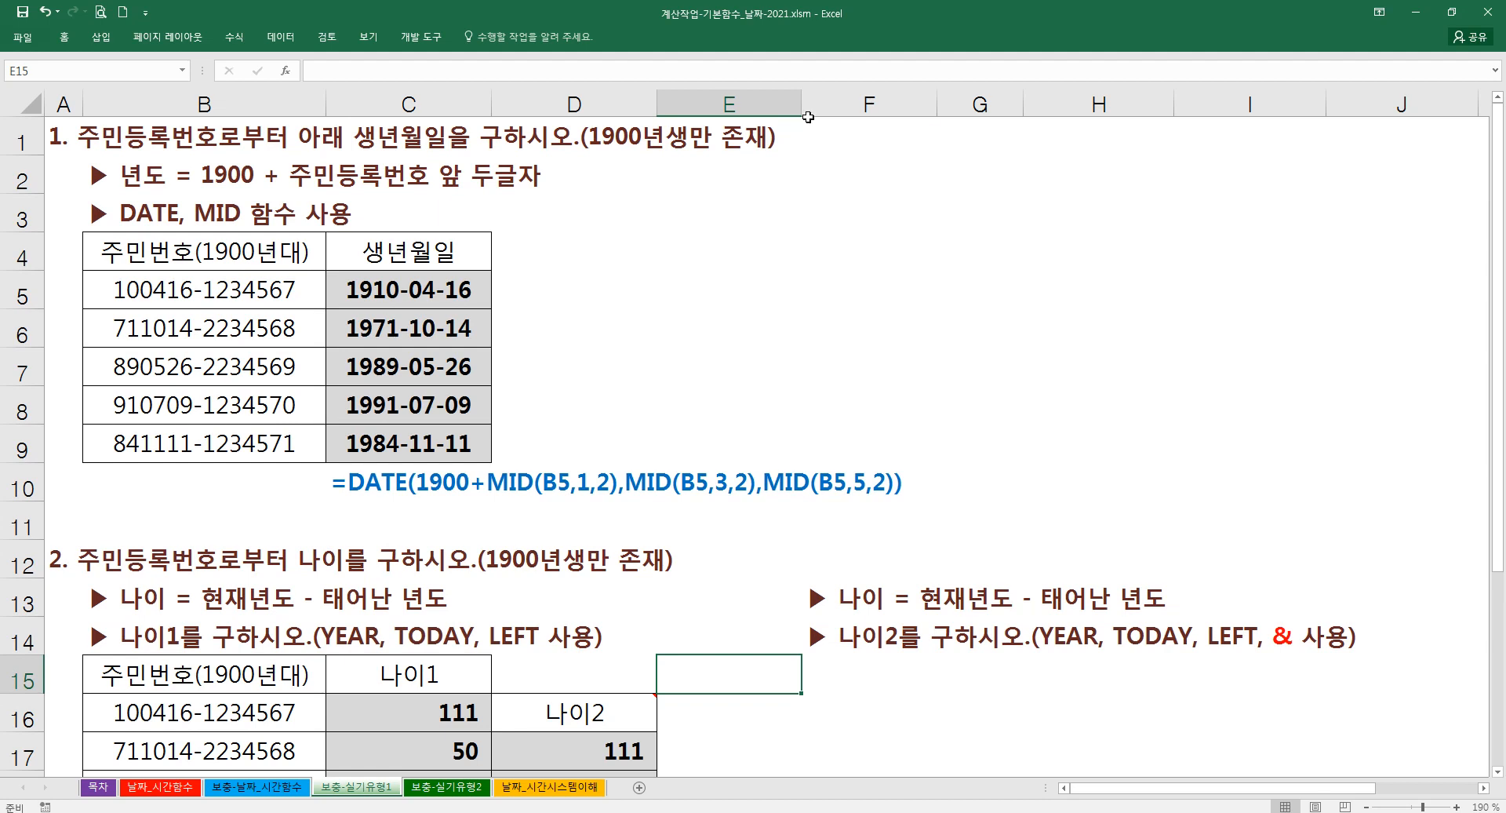
pyautogui.moveTo(808, 117); pyautogui.dragTo(728, 117)
# - Move the 나이2 block from D16:D21 up one row to D15:D20, aligned with the 나이1 column
pyautogui.scroll(-2, 662, 403)
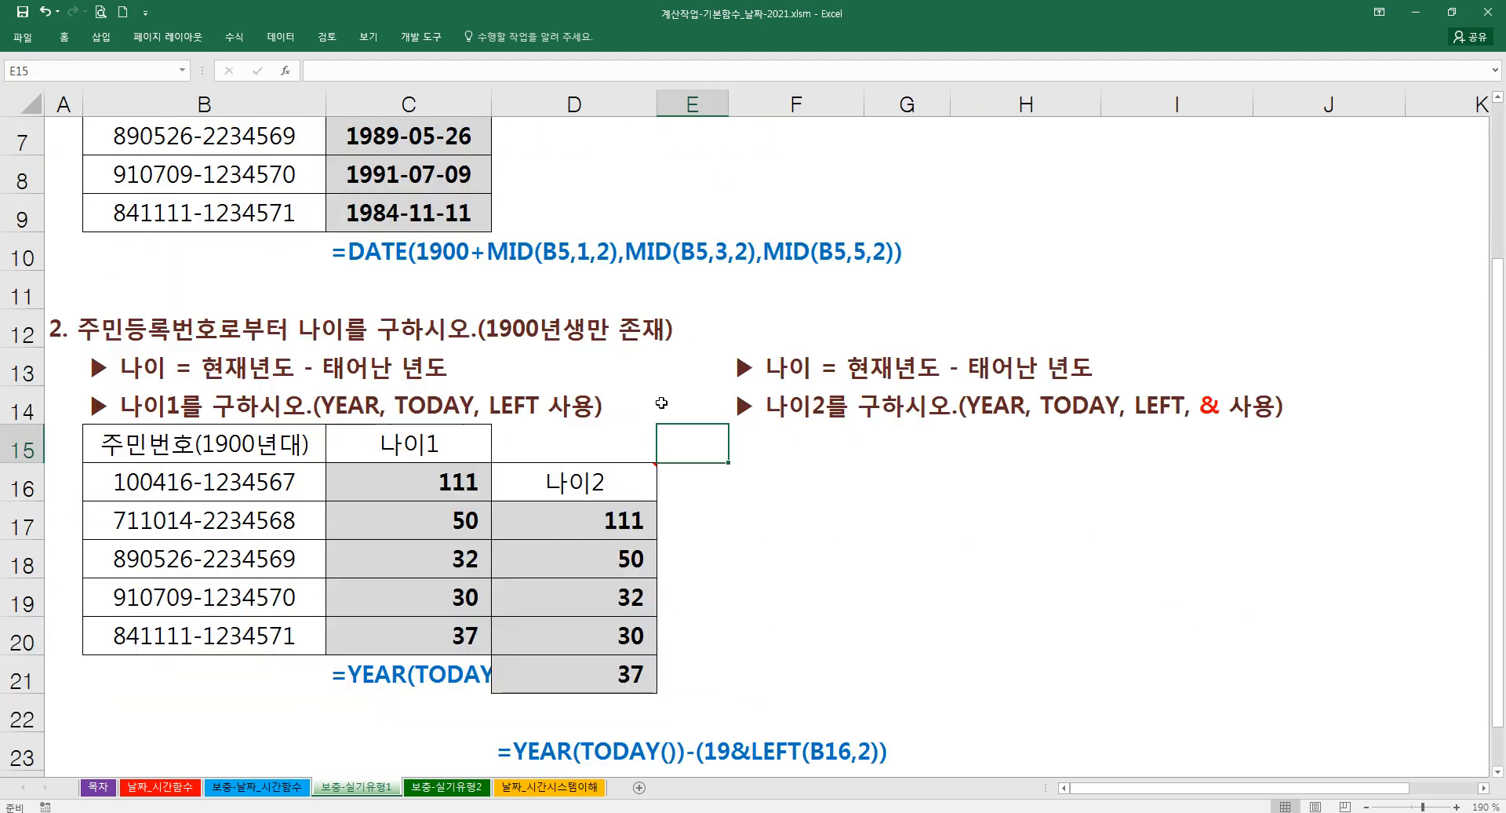
pyautogui.scroll(-1, 661, 402)
pyautogui.click(533, 389)
pyautogui.moveTo(534, 385); pyautogui.dragTo(572, 564)
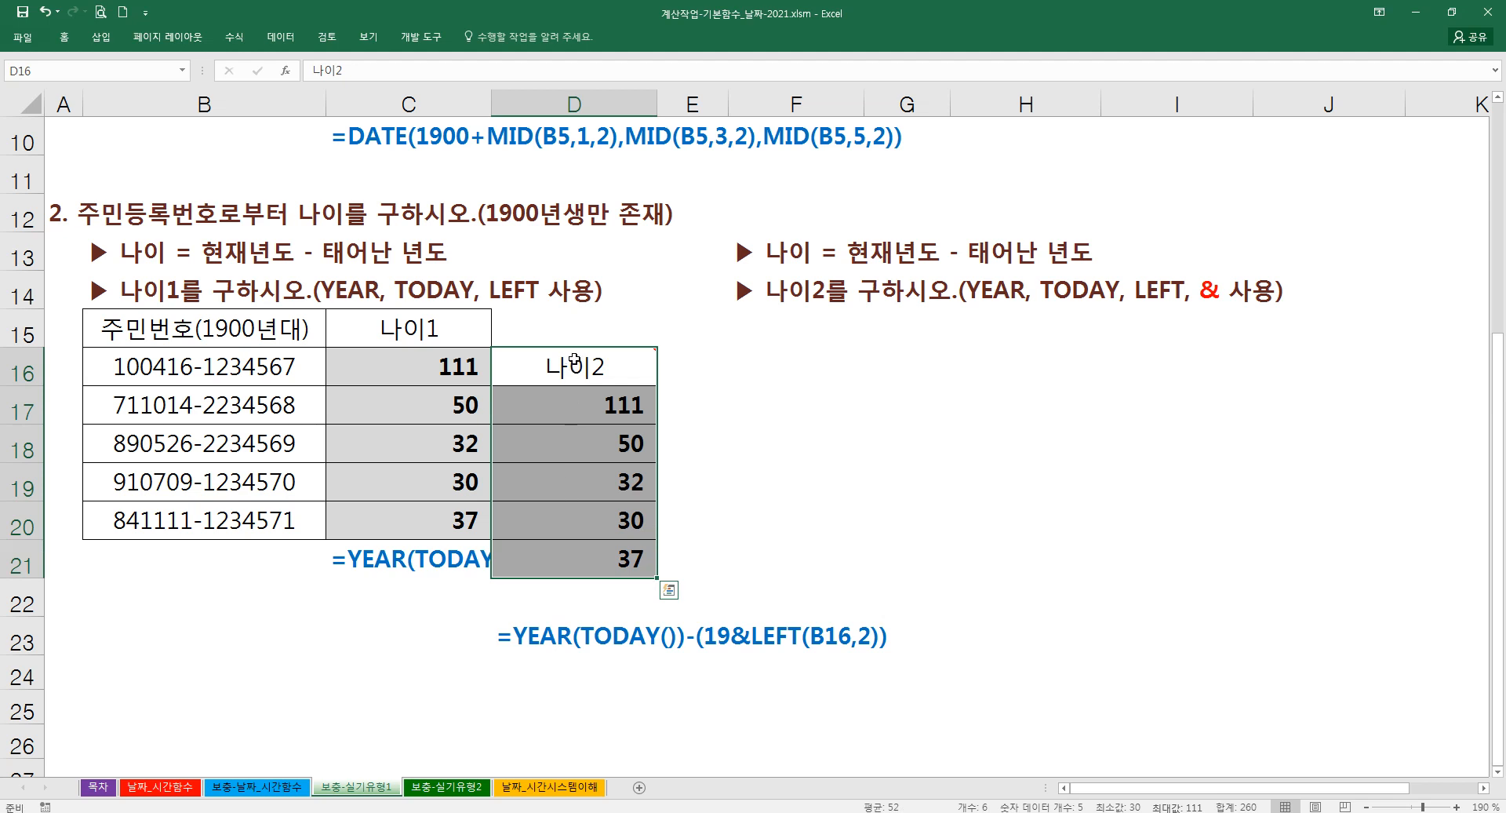
pyautogui.moveTo(576, 363); pyautogui.dragTo(578, 326)
# - Move the 나이2 formula display from D23 up to D22
pyautogui.click(551, 628)
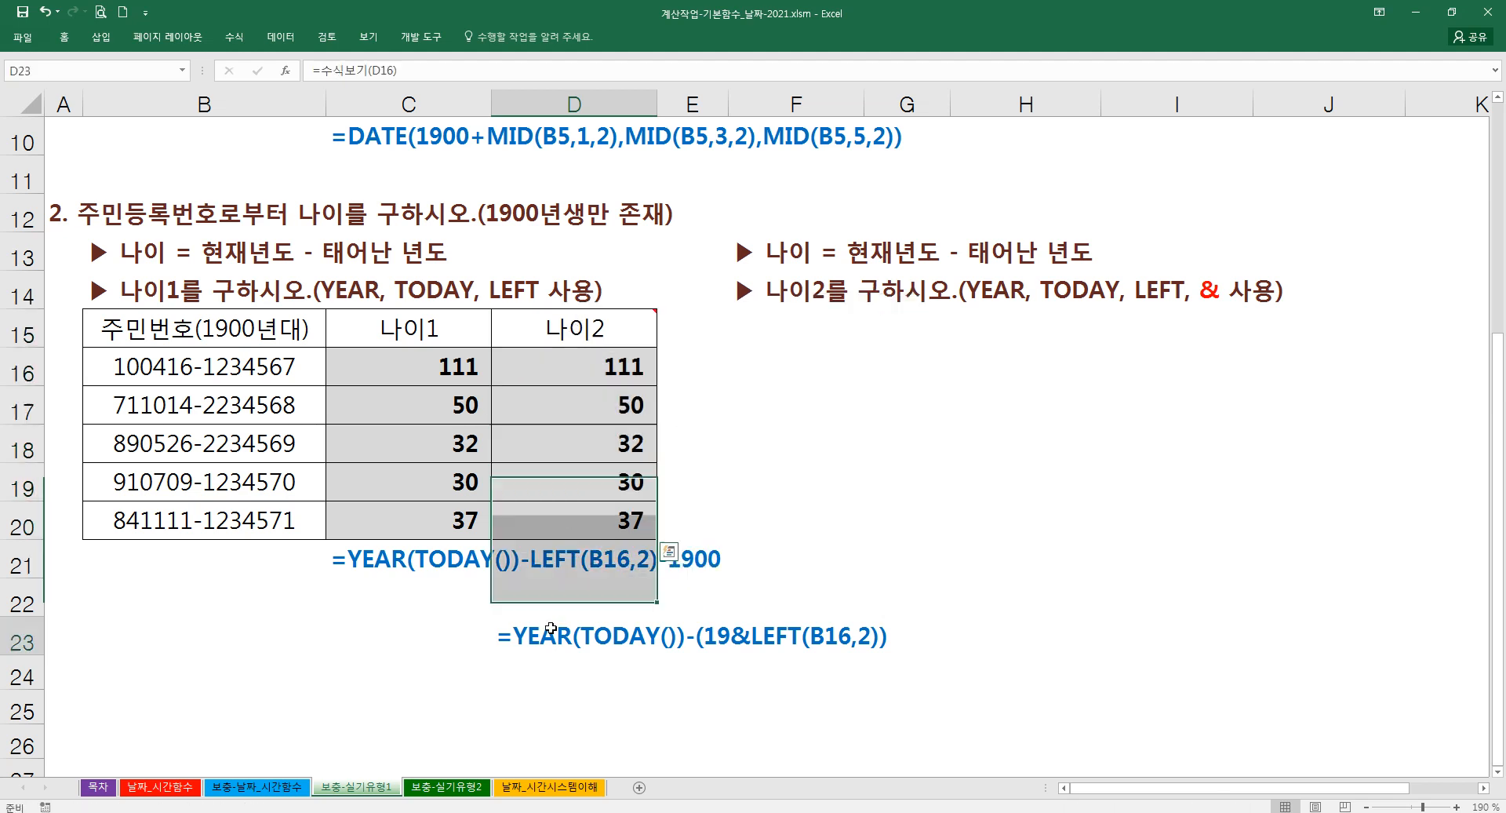
pyautogui.moveTo(551, 619); pyautogui.dragTo(550, 581)
pyautogui.click(420, 601)
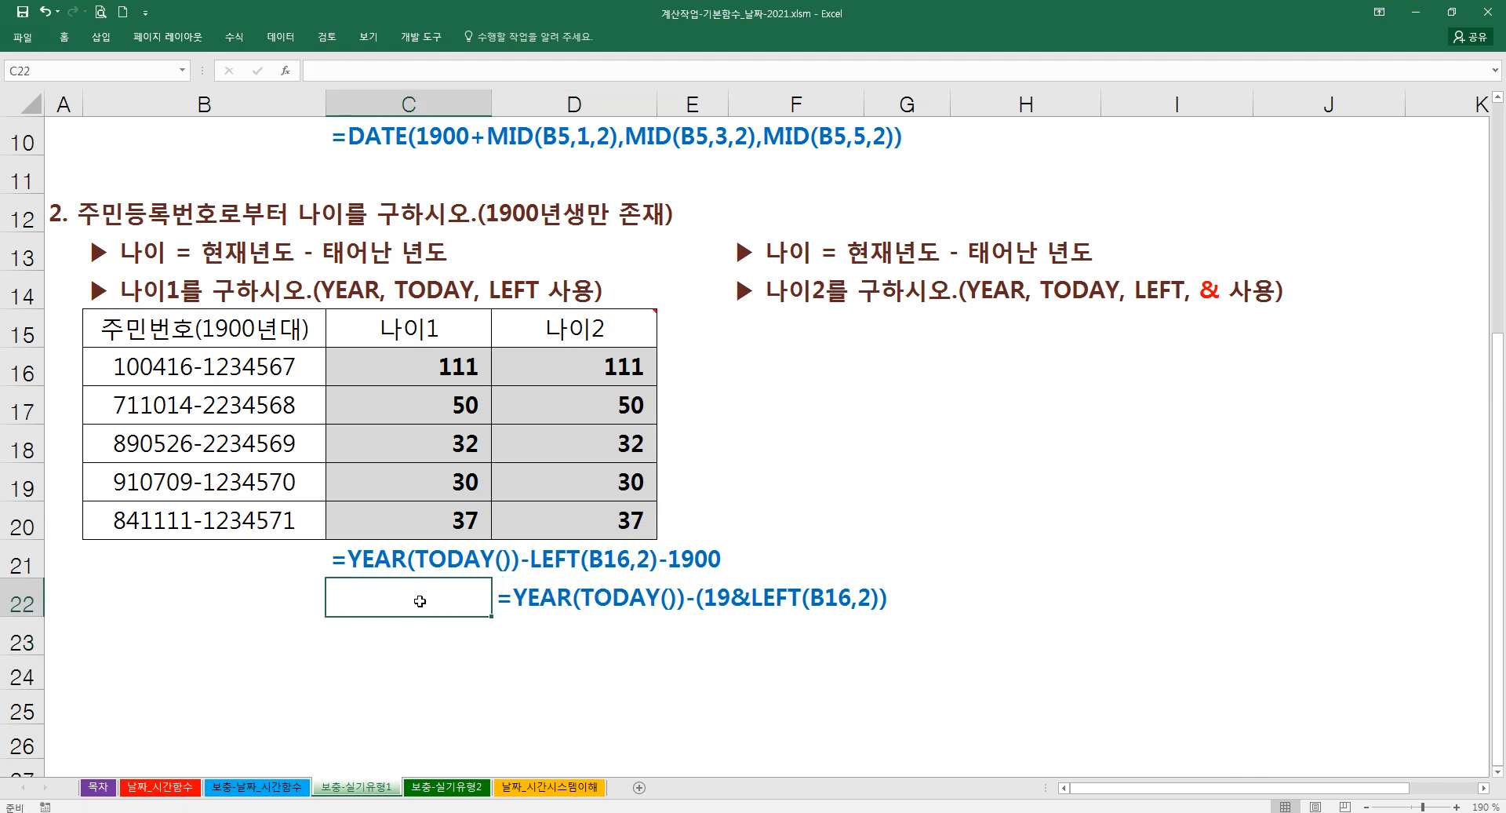
# - Replace the first two digits of the registration number in B16 with 19
pyautogui.click(136, 366)
pyautogui.doubleClick(137, 366)
pyautogui.moveTo(138, 369); pyautogui.dragTo(134, 368)
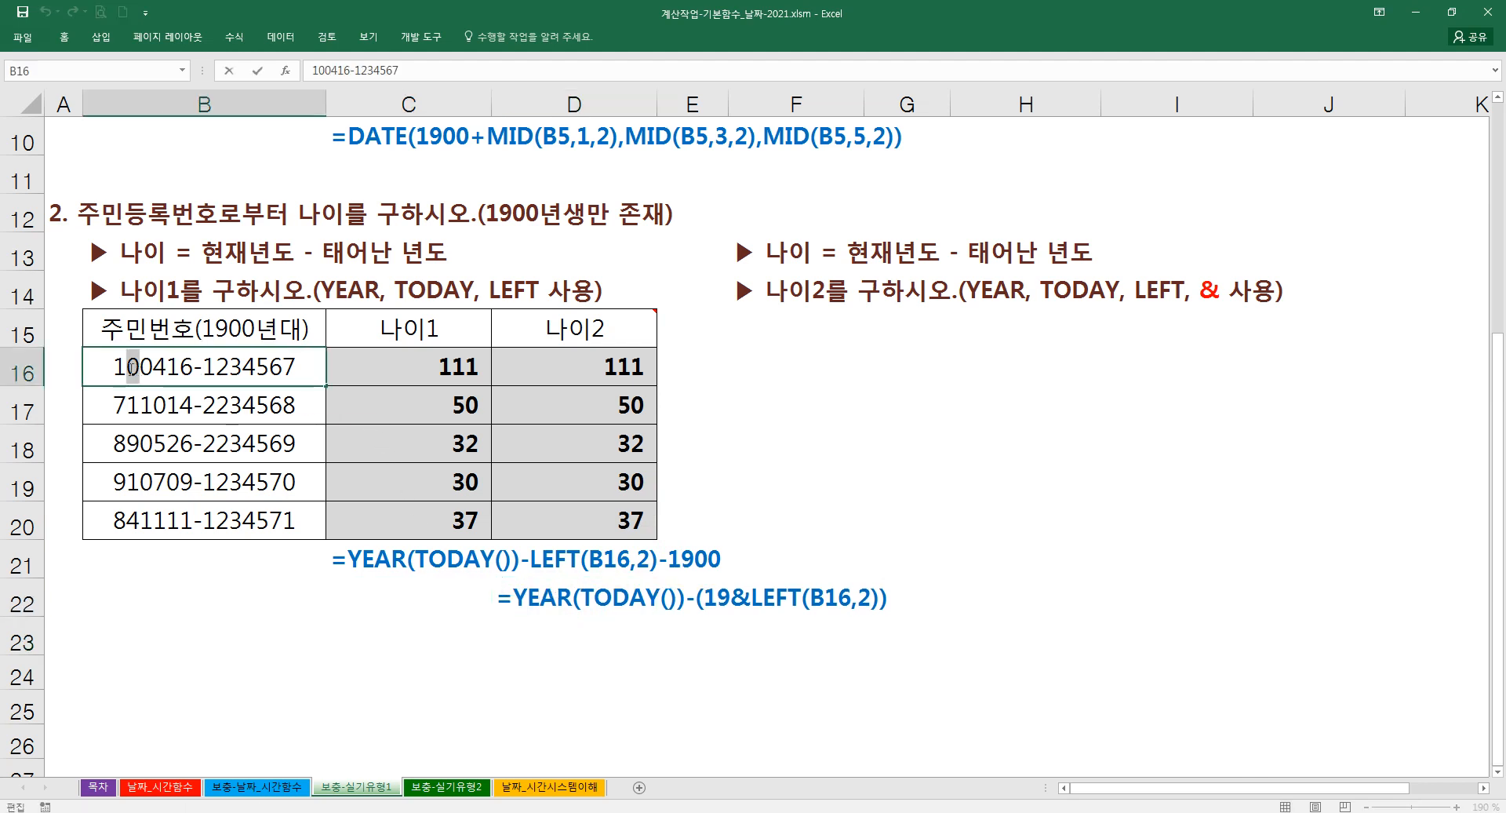
pyautogui.moveTo(122, 369); pyautogui.dragTo(116, 368)
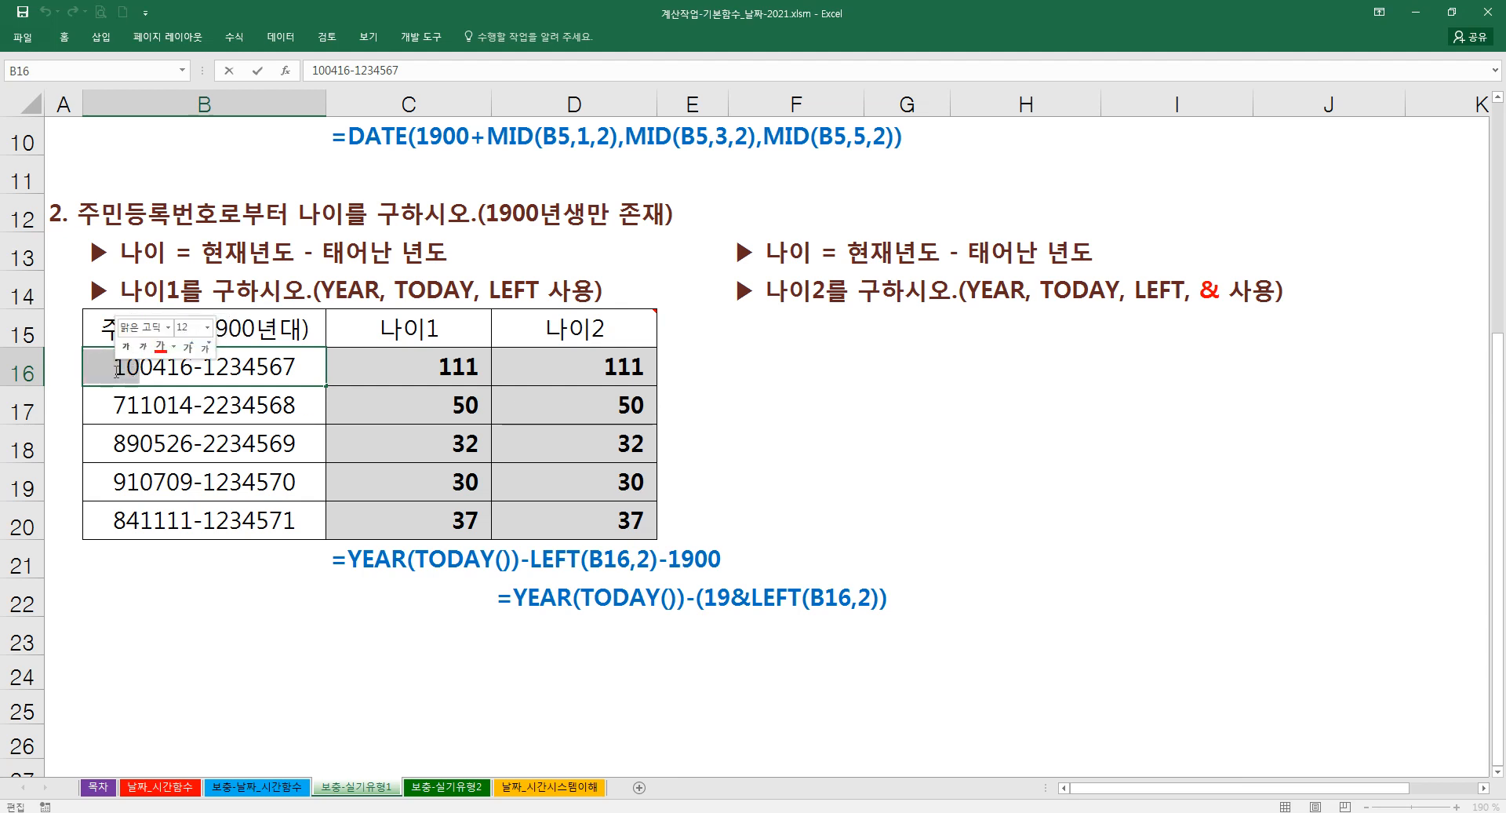
pyautogui.write('19')
pyautogui.press('Return')
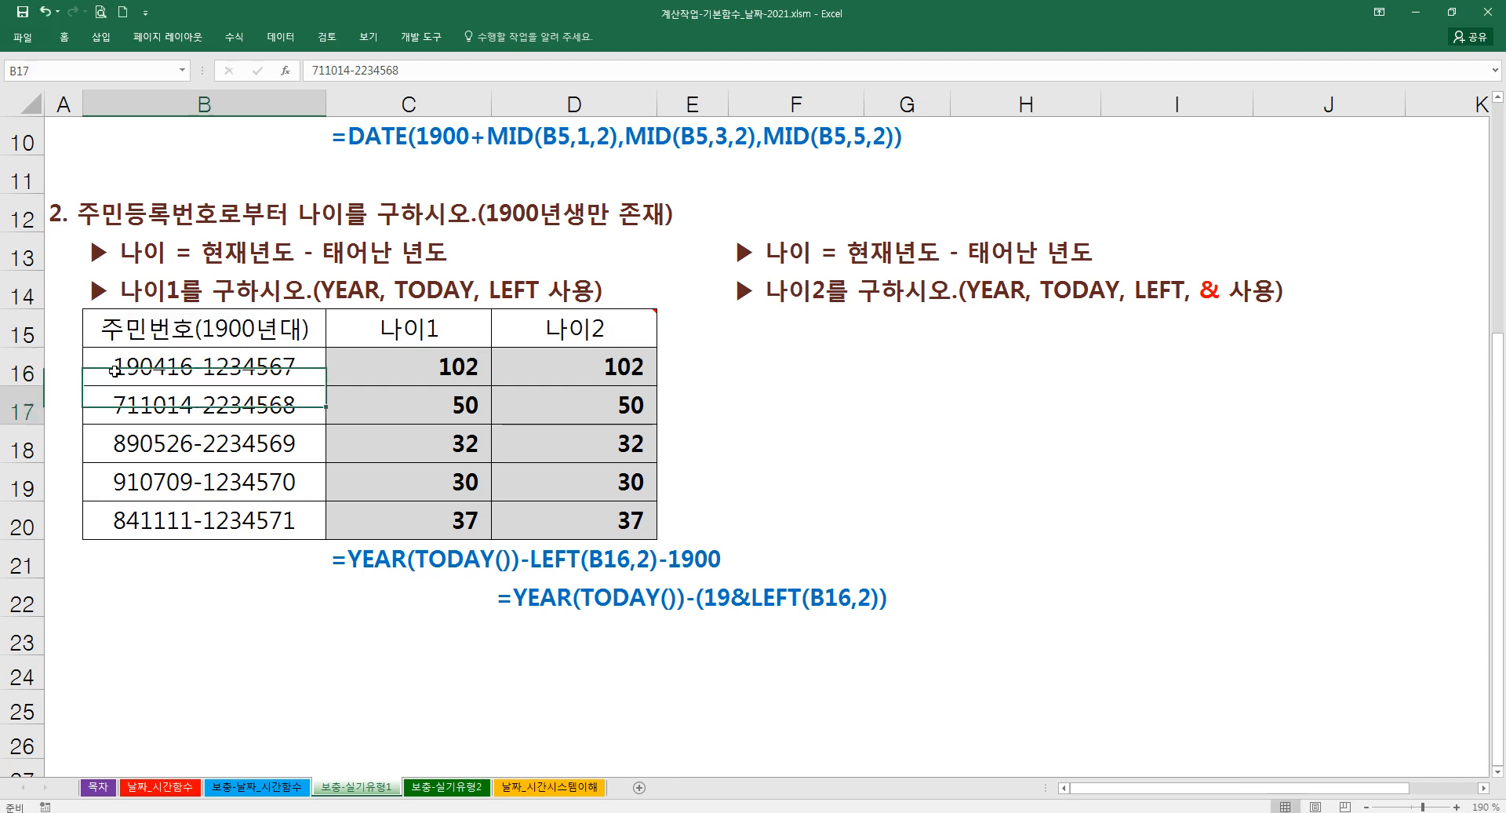
pyautogui.click(124, 373)
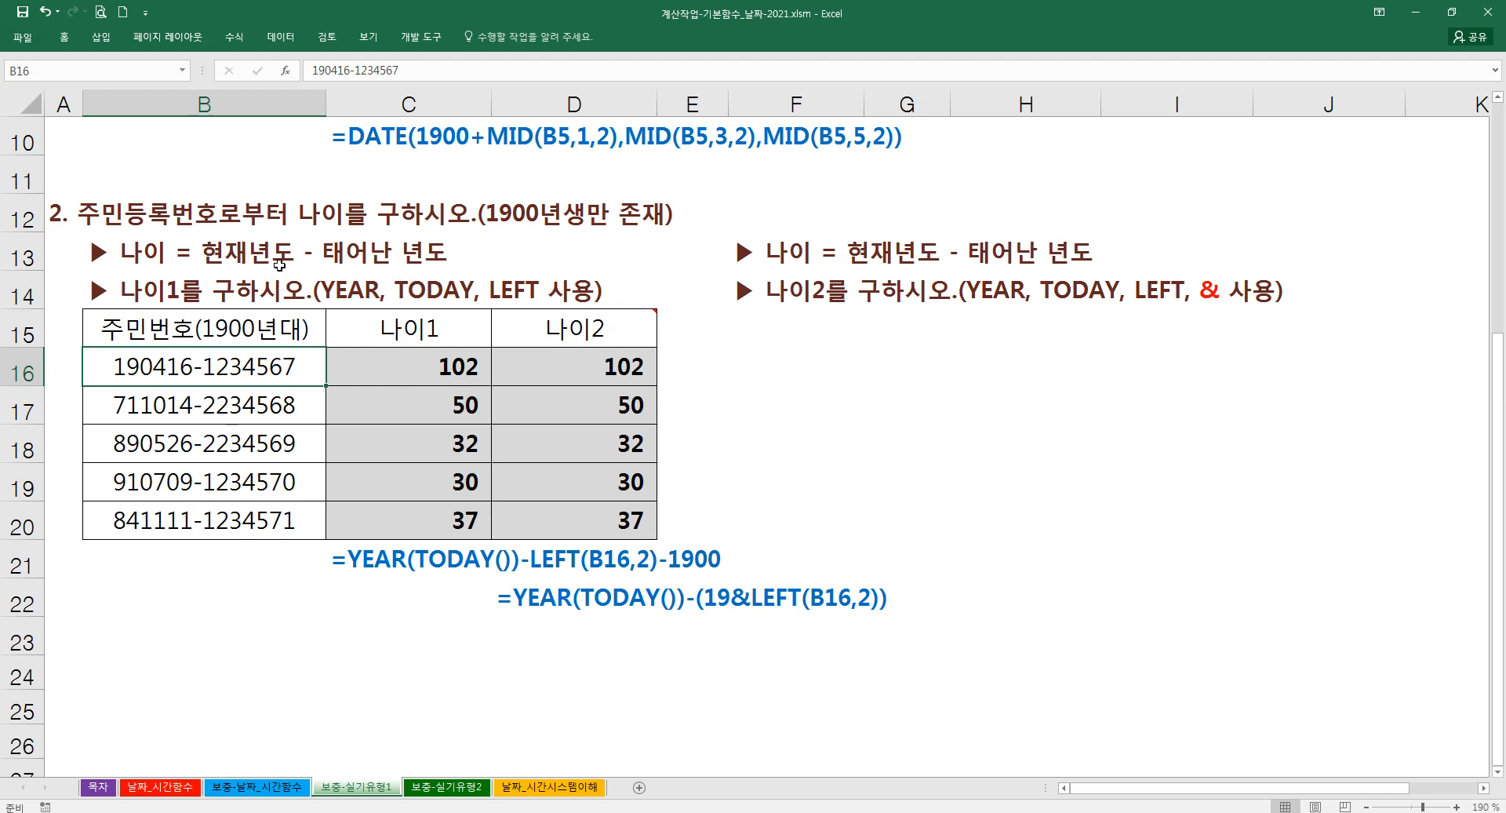
# - Remove the space in "태어난 년도" in B13 so that it reads "태어난년도", then select C16
pyautogui.doubleClick(114, 252)
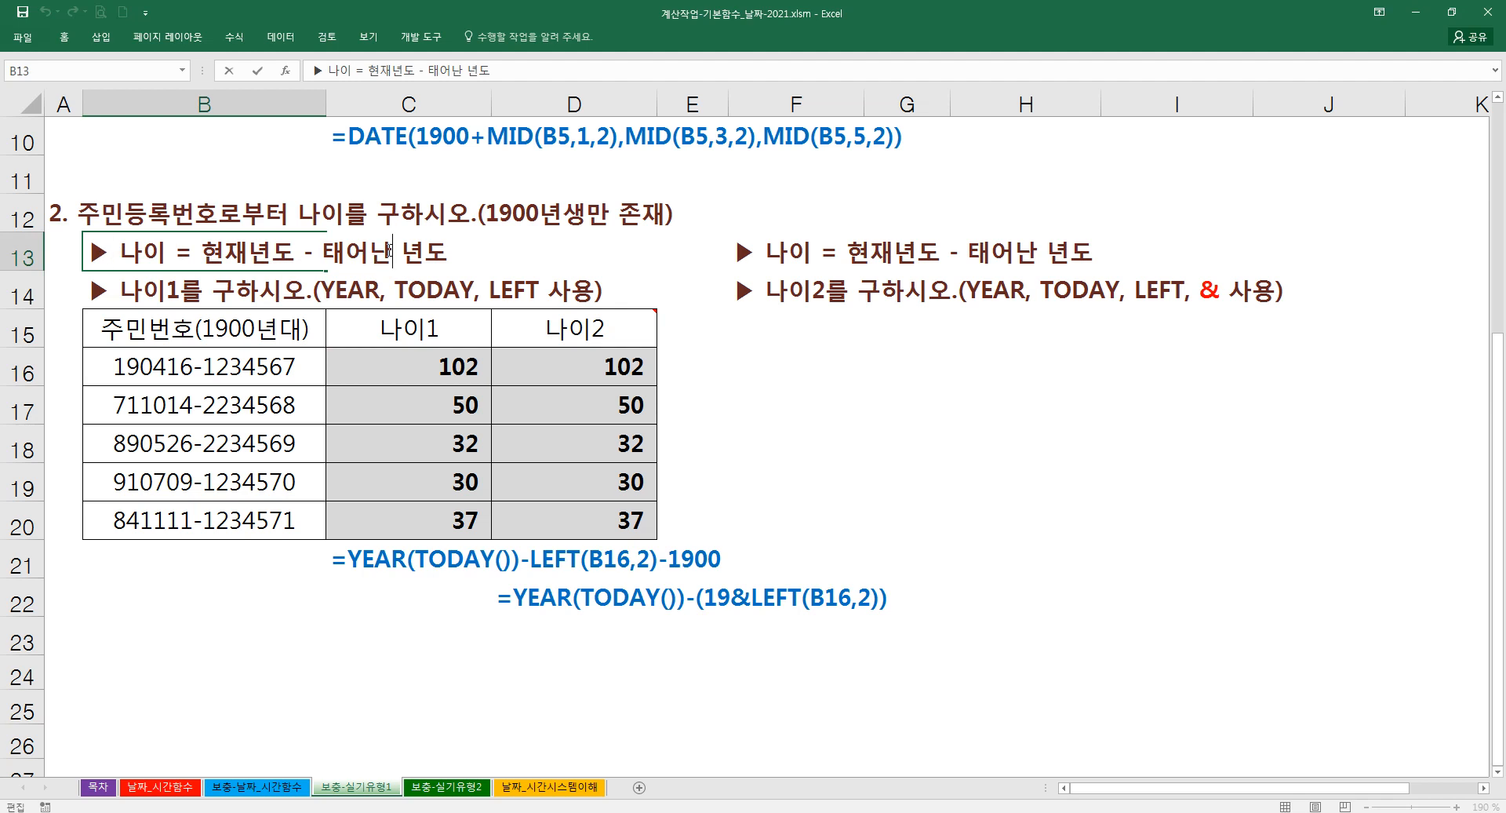
pyautogui.press('Delete')
pyautogui.click(345, 314)
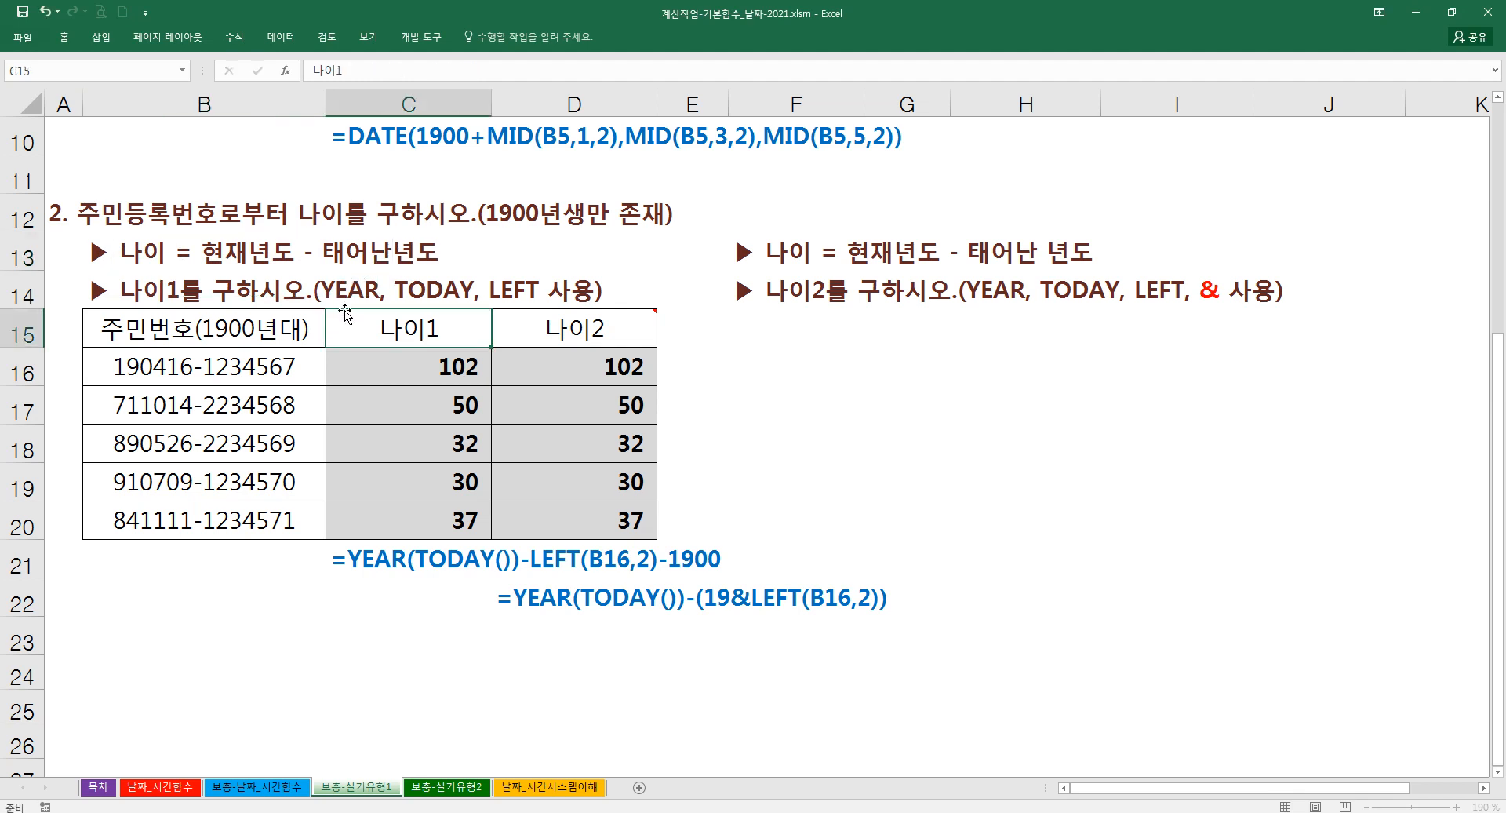
pyautogui.click(354, 368)
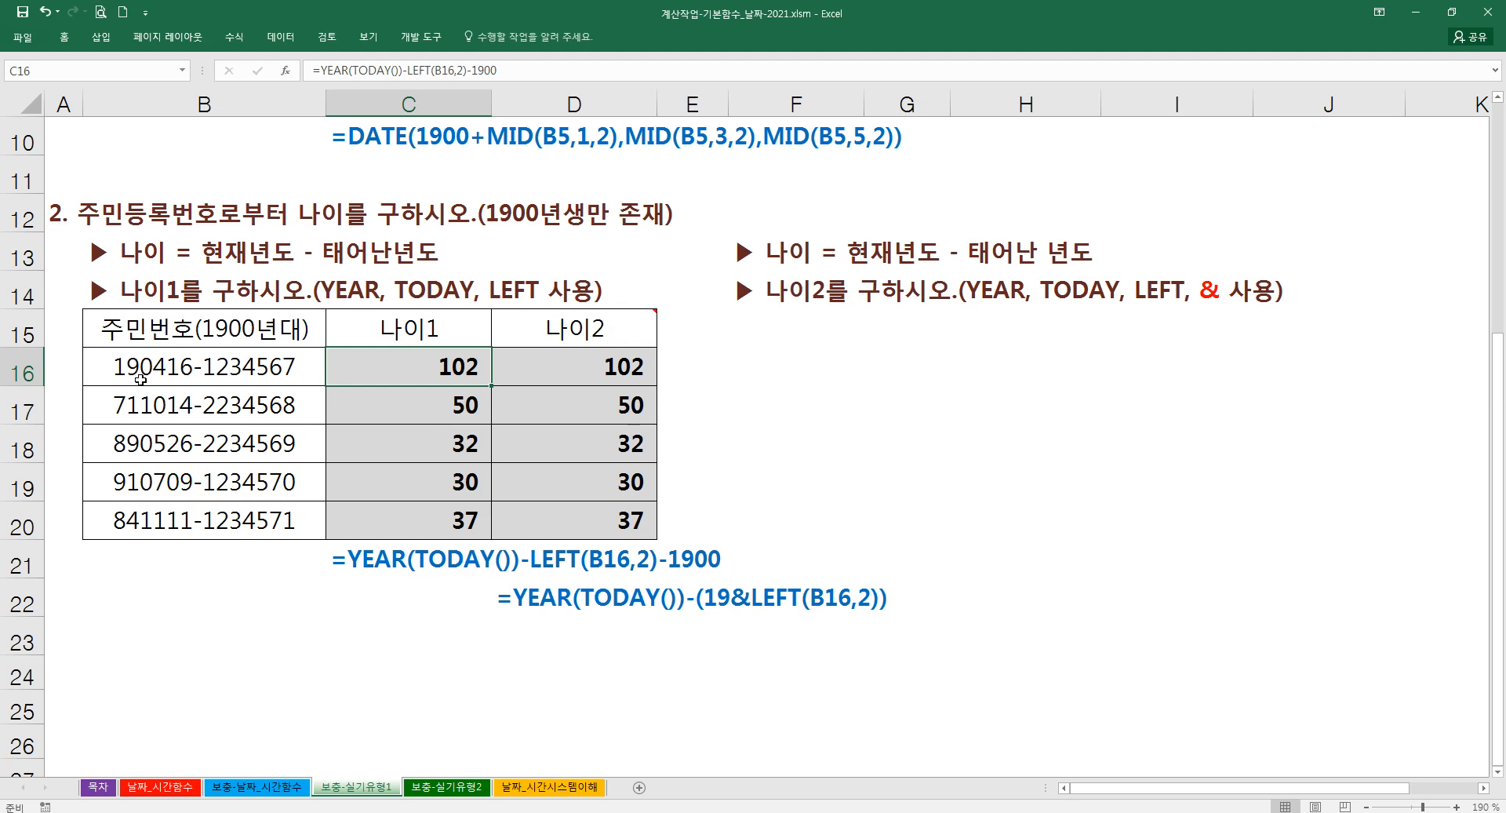
pyautogui.moveTo(110, 357); pyautogui.dragTo(140, 376)
pyautogui.moveTo(328, 265); pyautogui.dragTo(436, 267)
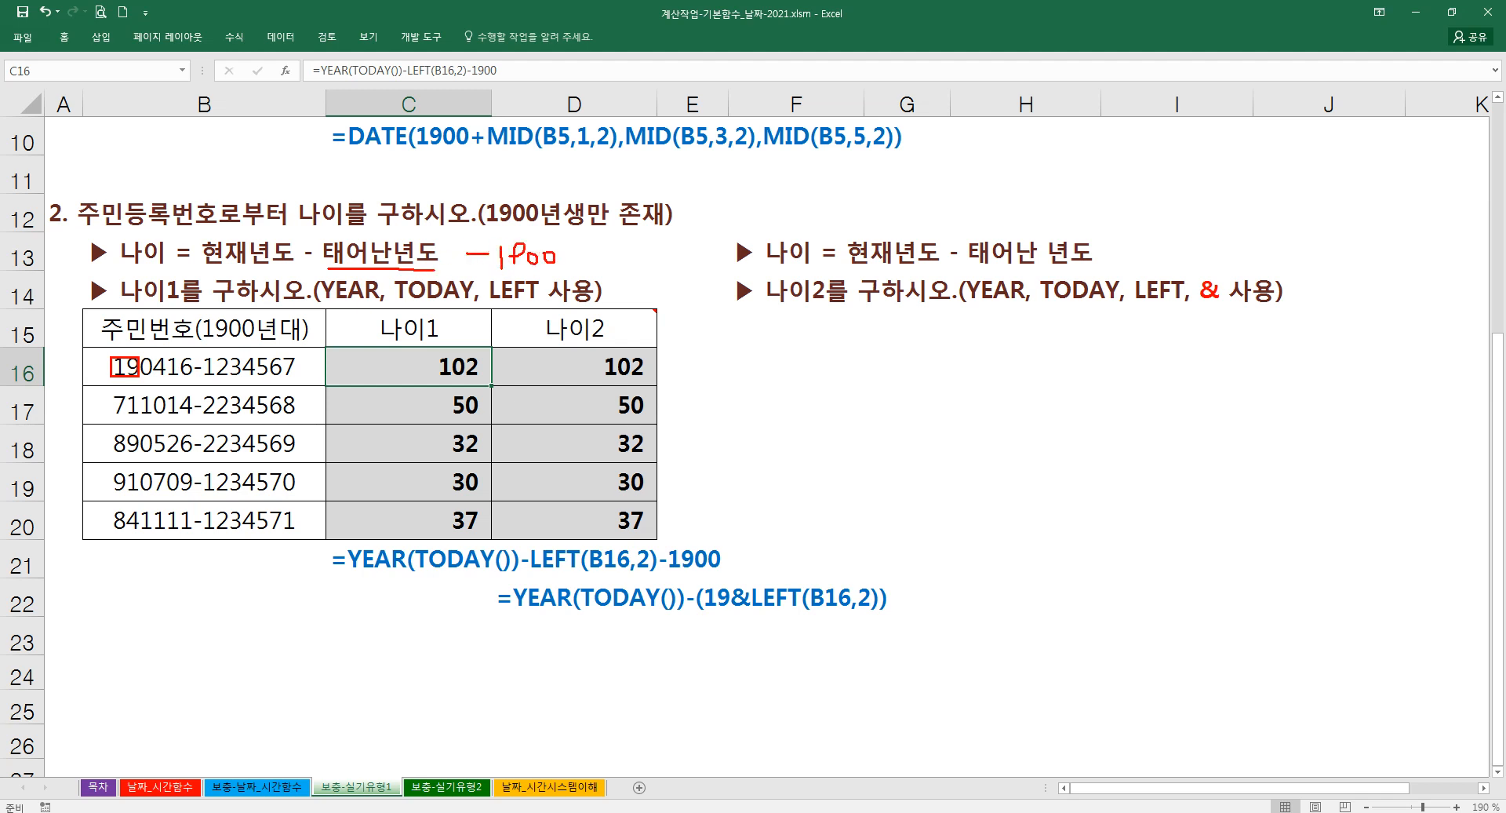
pyautogui.press('Escape')
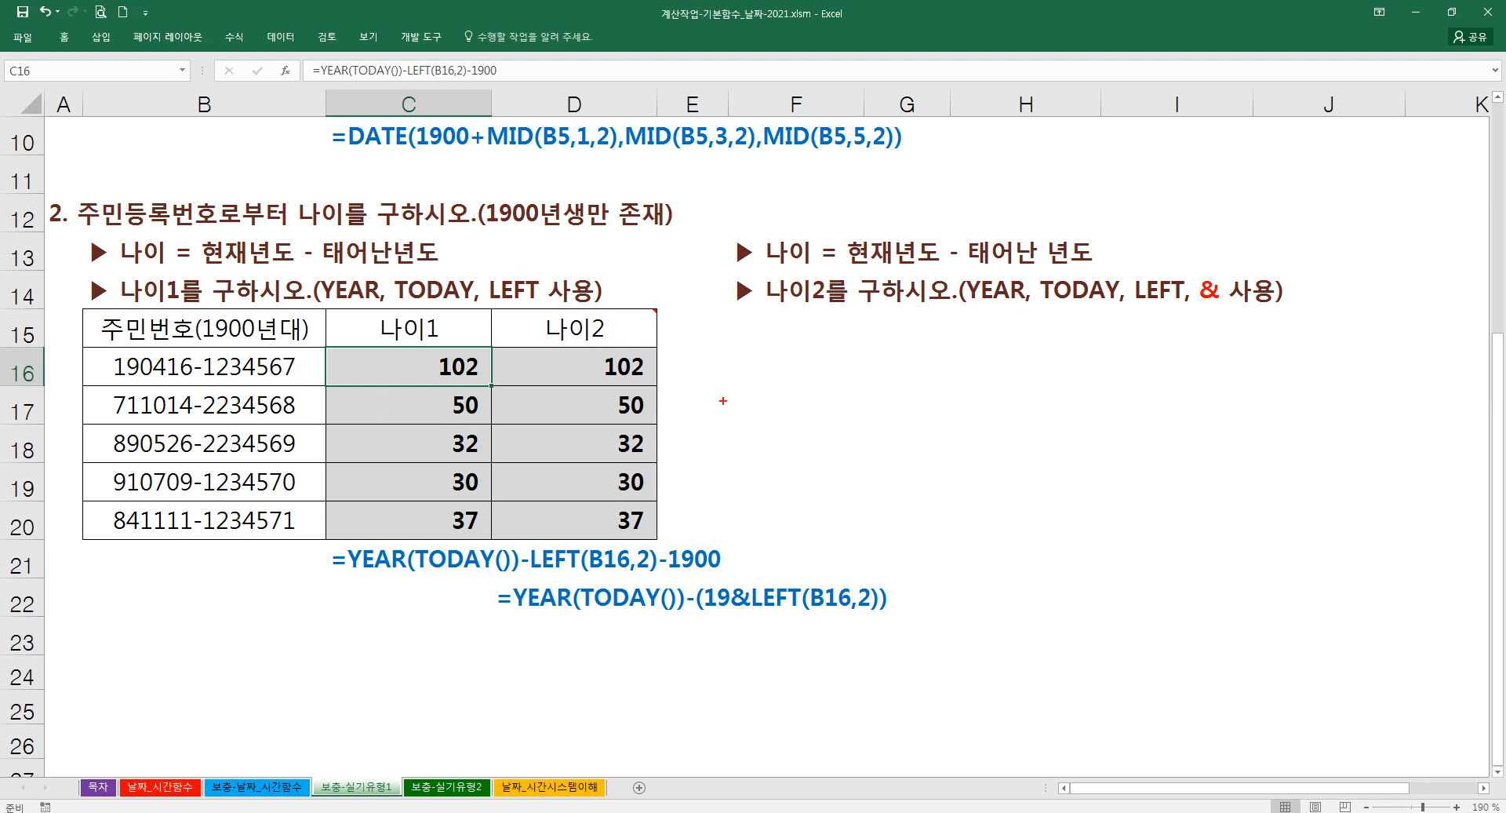
pyautogui.moveTo(716, 403); pyautogui.dragTo(728, 408)
pyautogui.moveTo(824, 420); pyautogui.dragTo(856, 419)
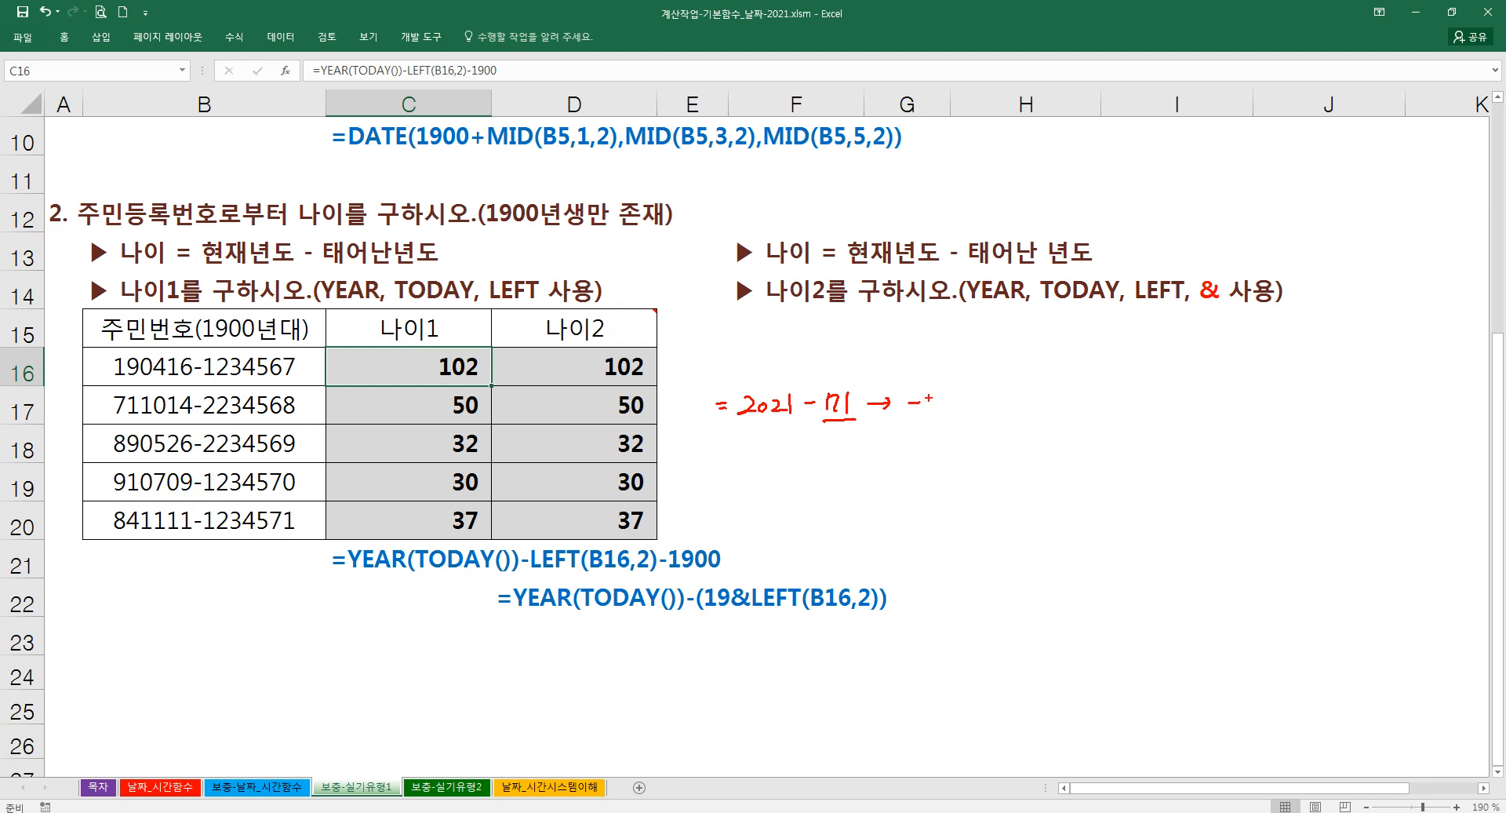
pyautogui.moveTo(824, 421); pyautogui.dragTo(974, 418)
pyautogui.press('Escape')
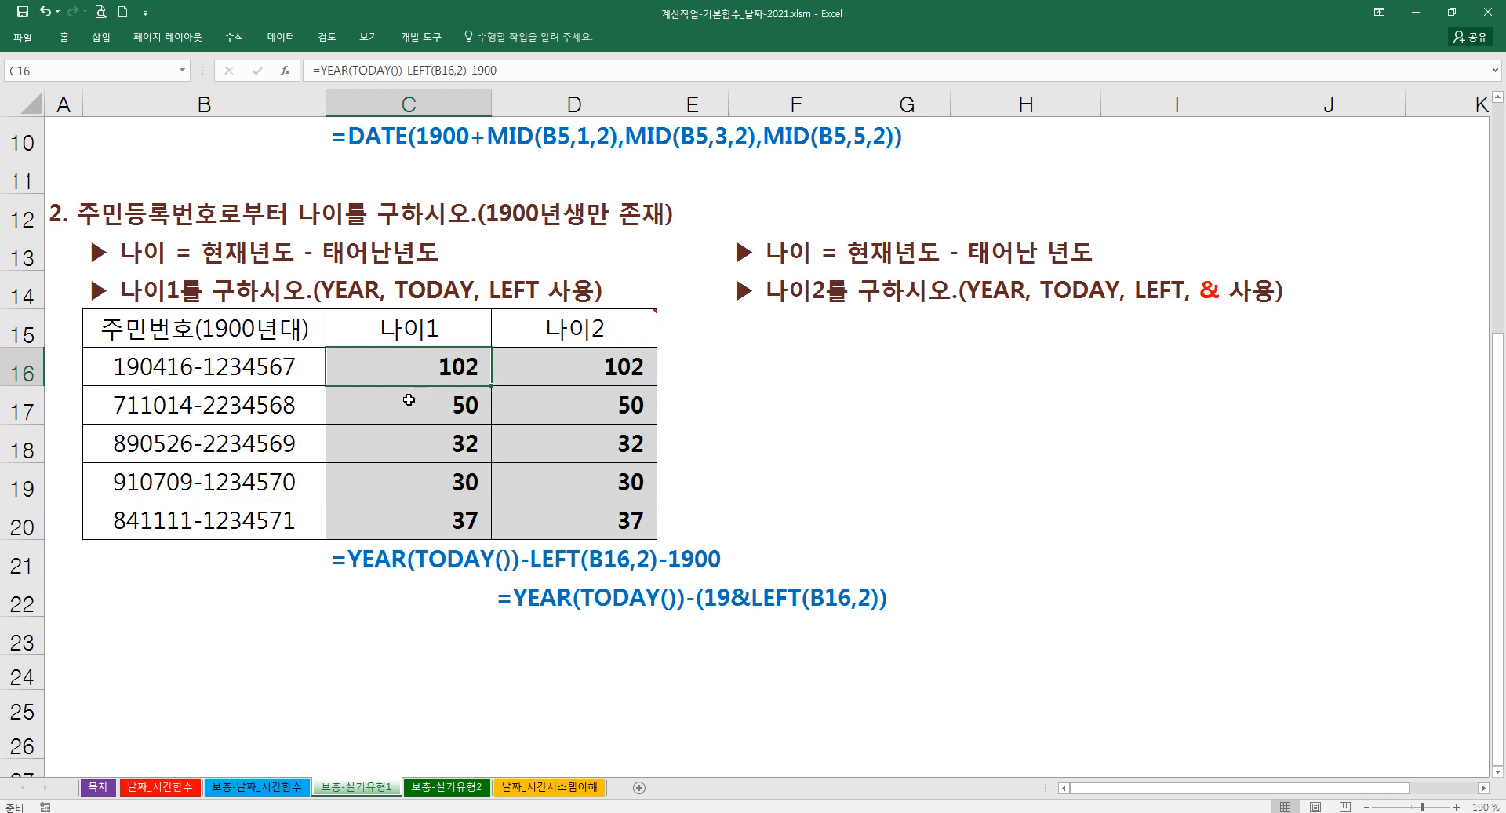
# - Start a formula in F16 with YEAR taking TODAY() as its argument, followed by a minus sign
pyautogui.click(688, 369)
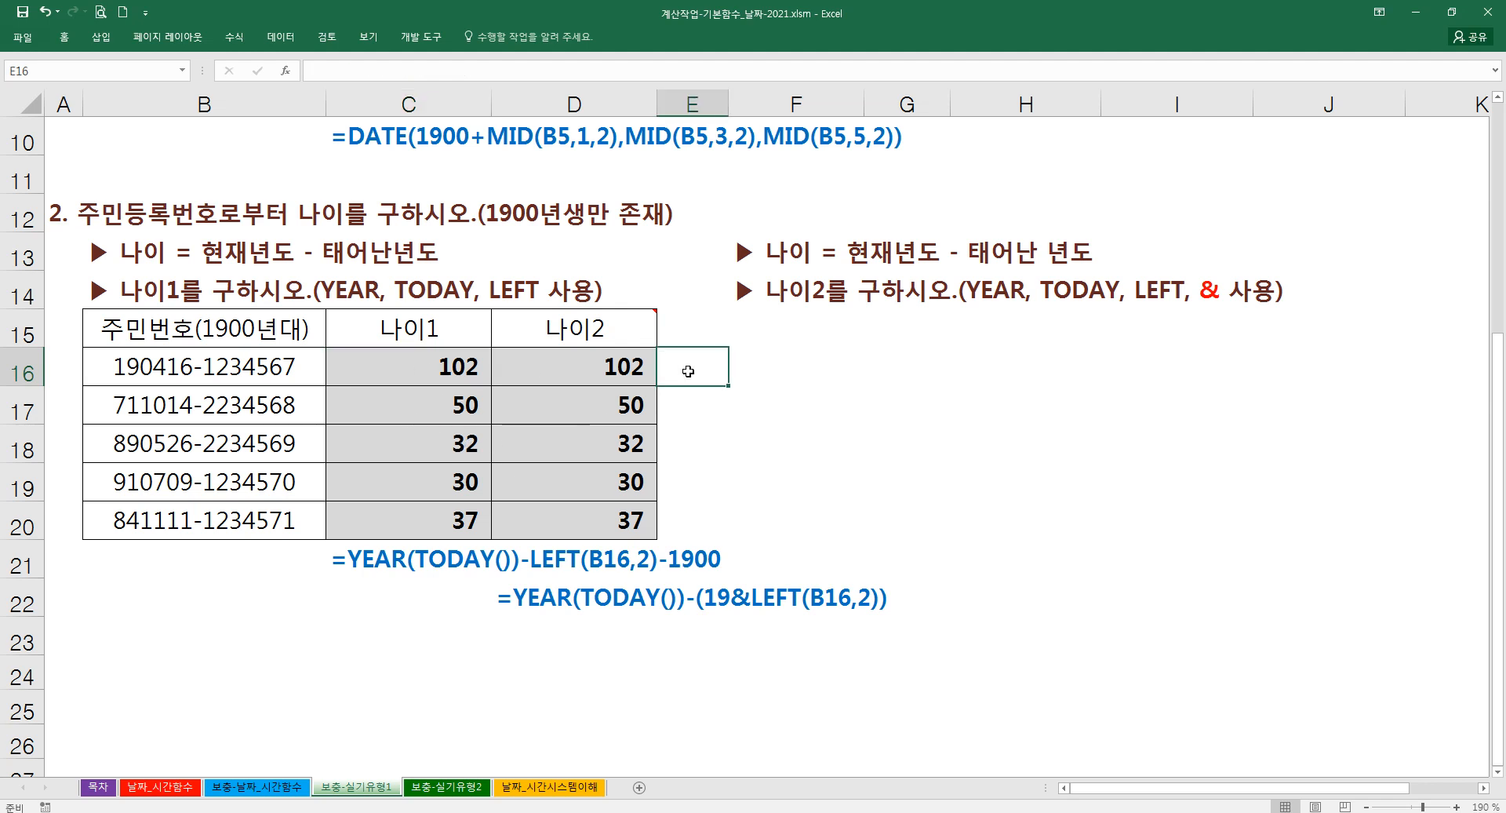
pyautogui.click(743, 365)
pyautogui.write('=ye')
pyautogui.press('Tab')
pyautogui.hotkey('ctrl', 'a')
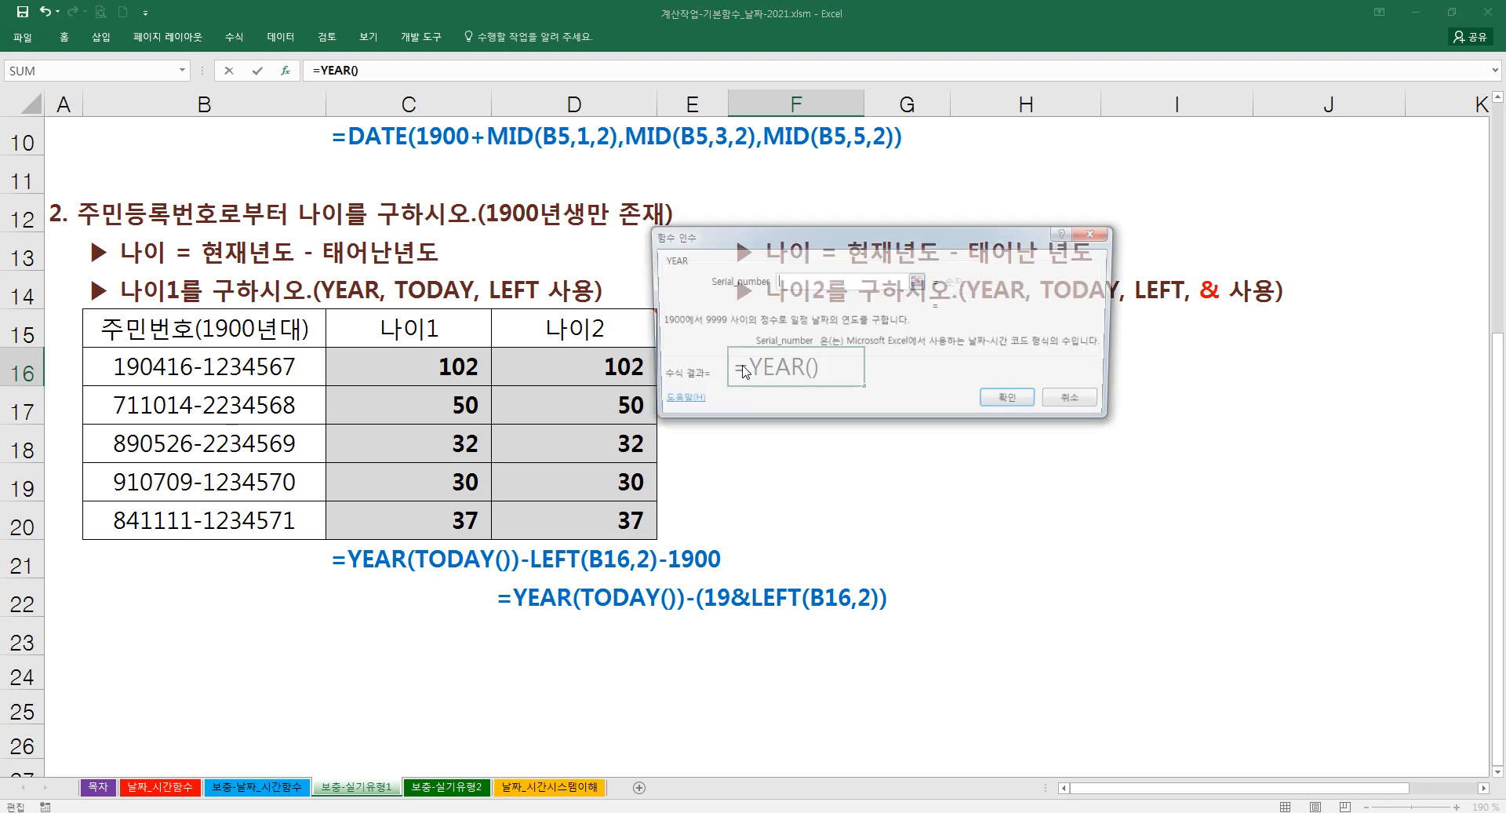
pyautogui.write('toda')
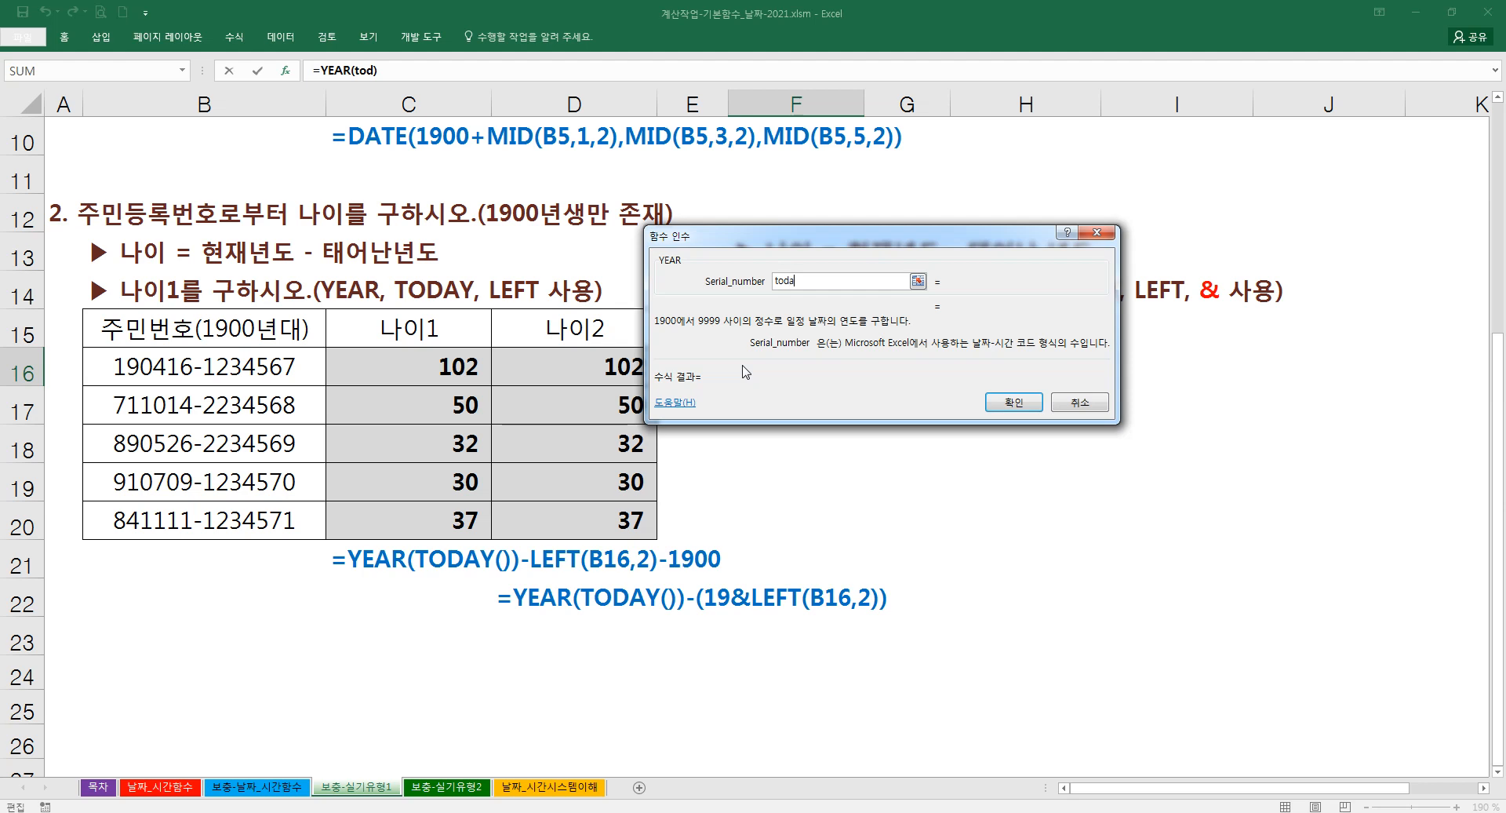
pyautogui.write('y()')
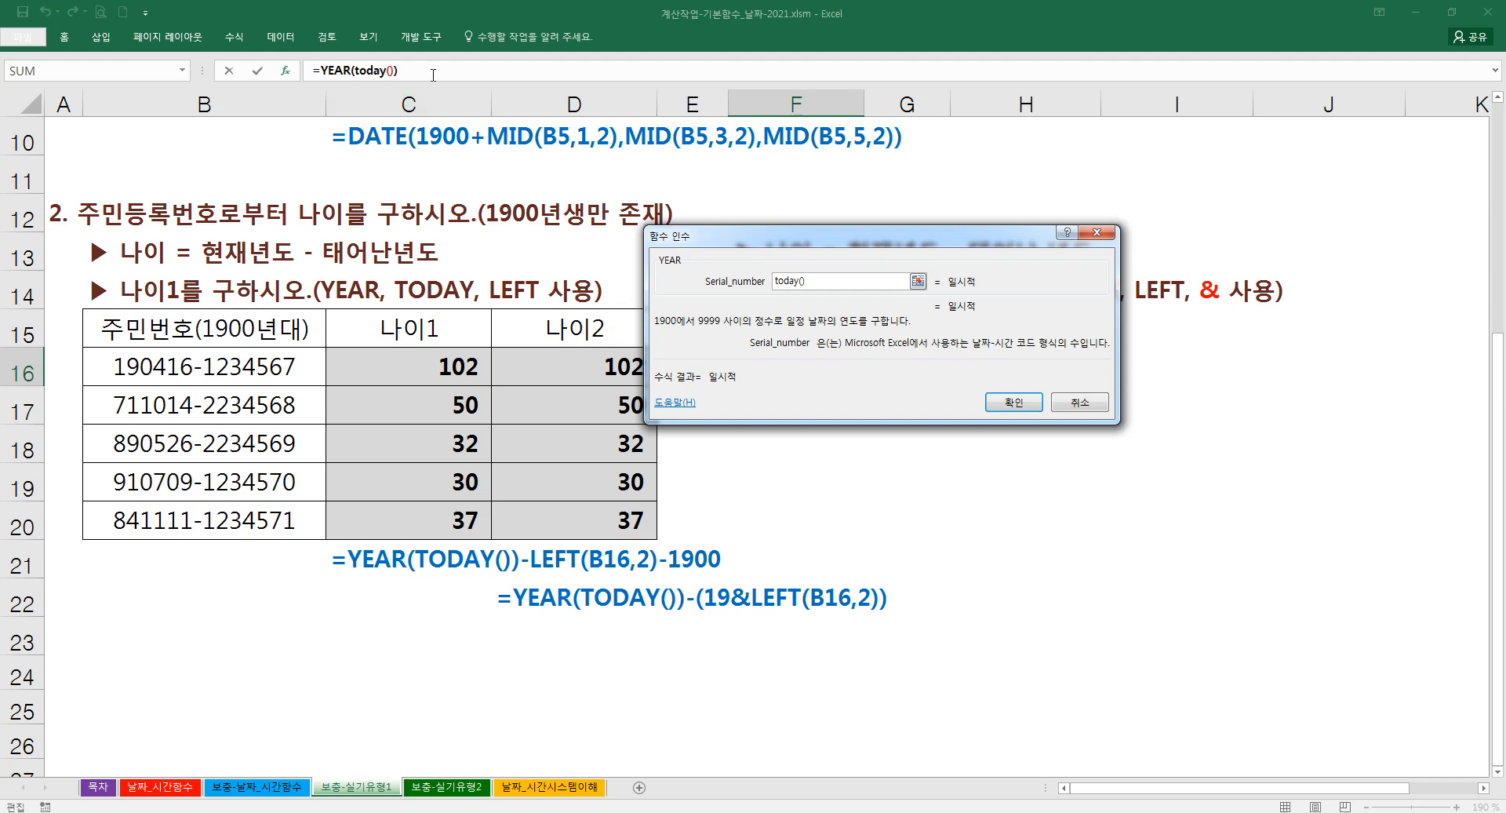
pyautogui.click(432, 72)
pyautogui.write('-')
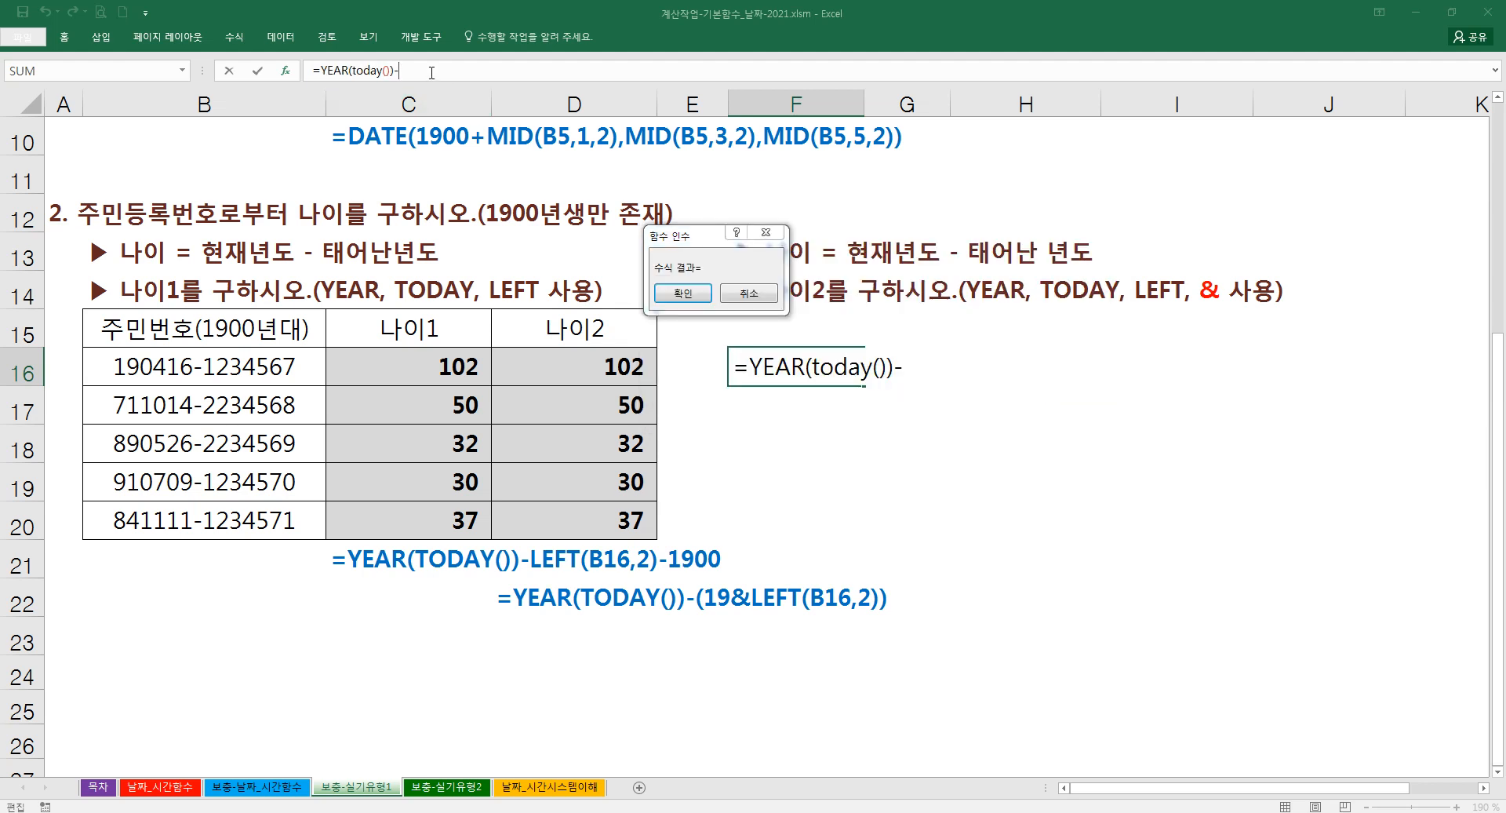
# - Add a LEFT function to the F16 formula that extracts 2 characters from B16
pyautogui.write('left(')
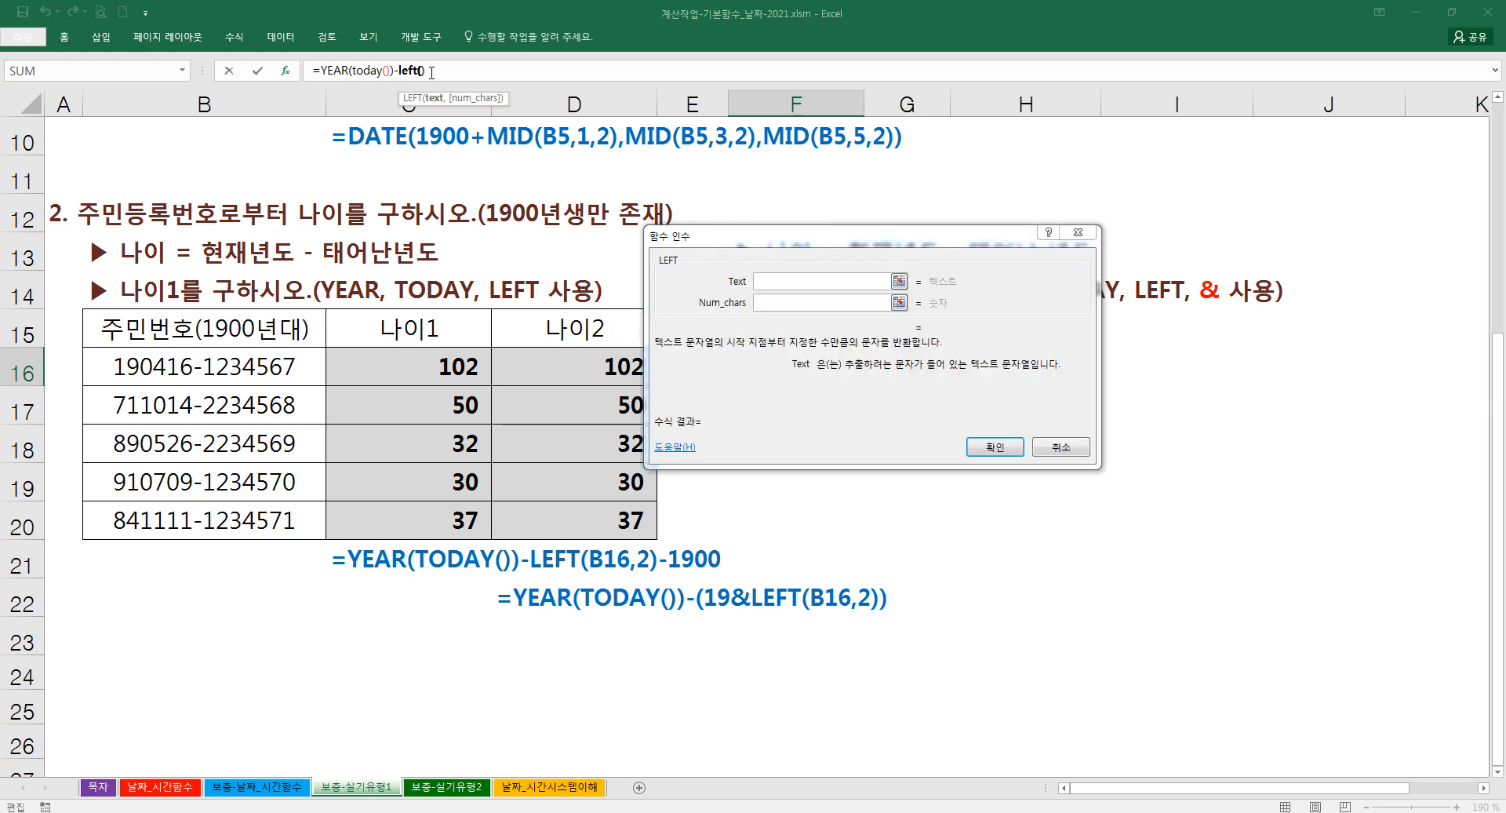
pyautogui.click(281, 366)
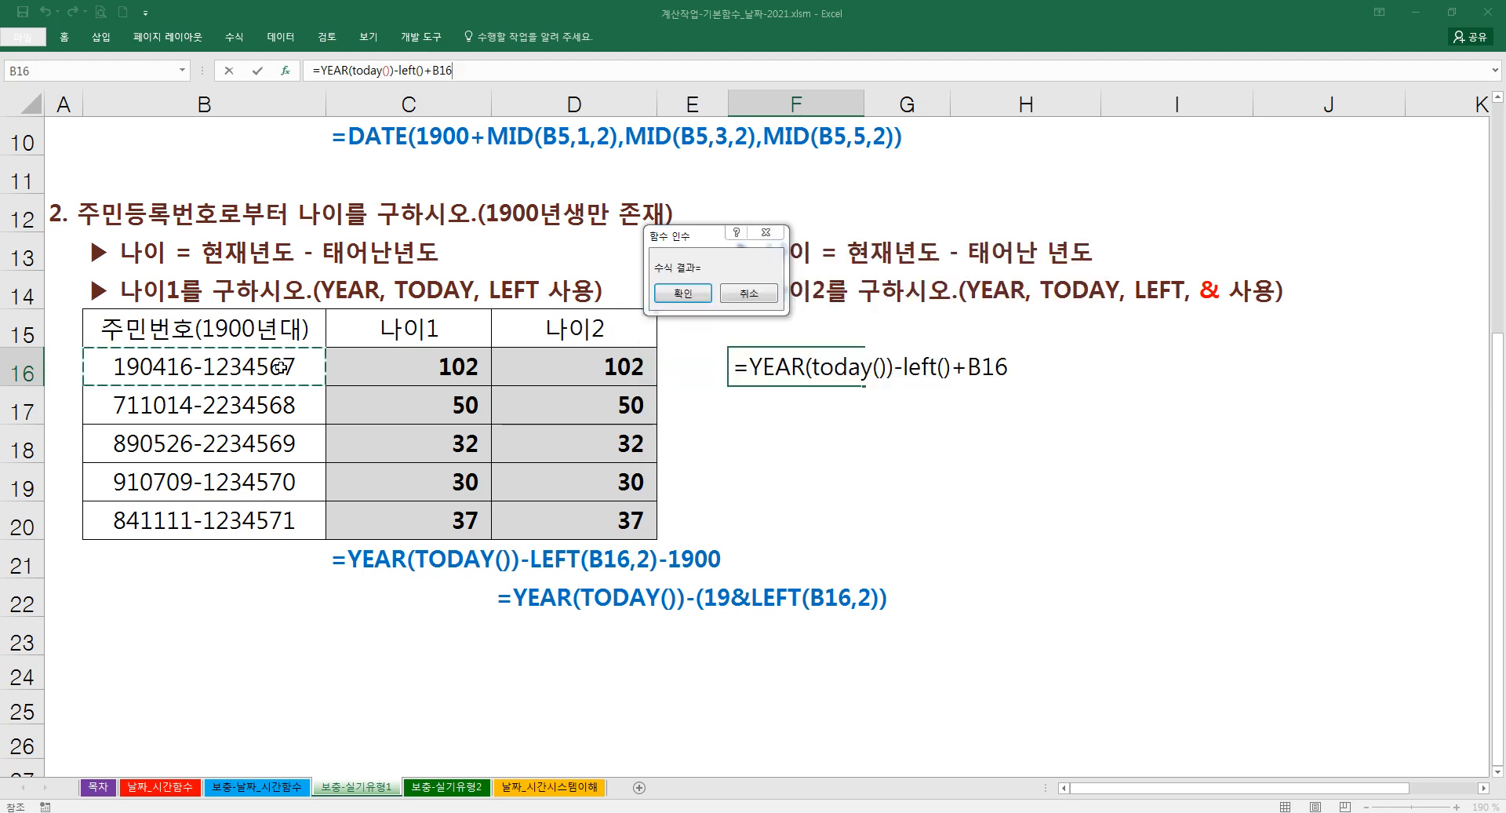
pyautogui.press('BackSpace')
pyautogui.press('BackSpace')
pyautogui.press('BackSpace')
pyautogui.press('BackSpace')
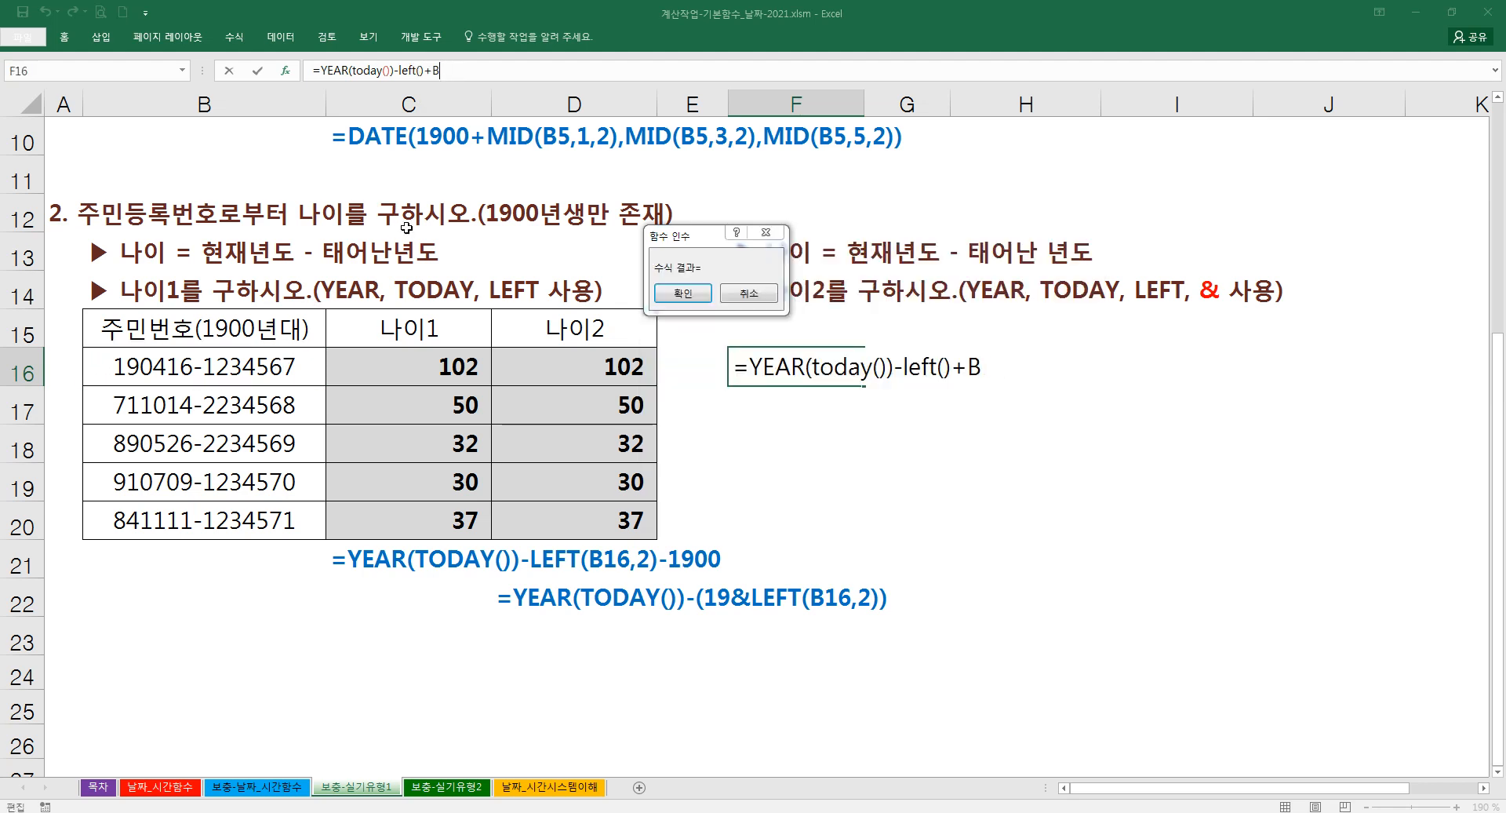
pyautogui.click(278, 369)
pyautogui.click(761, 305)
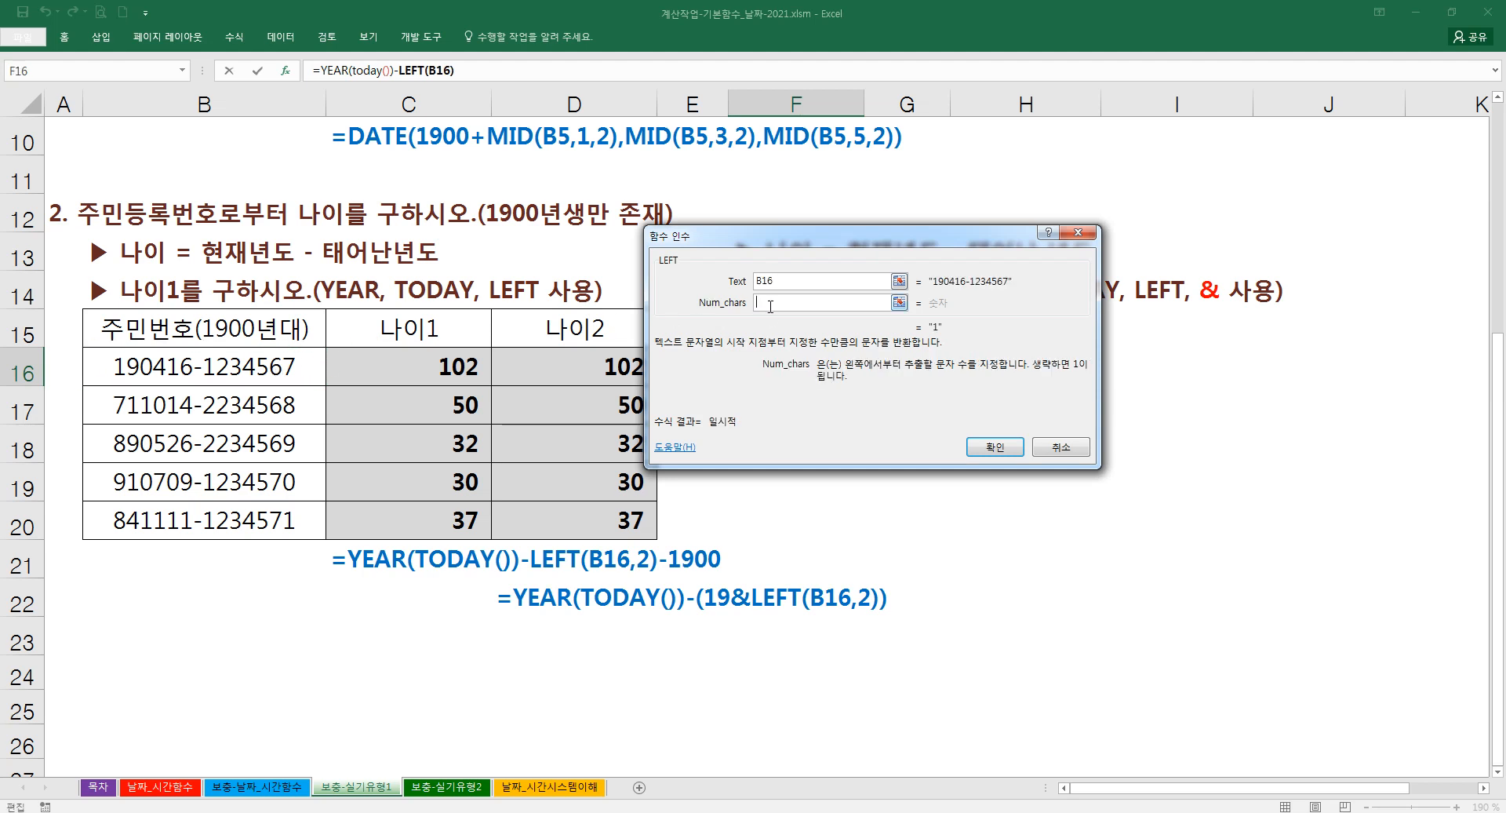
pyautogui.write('2')
# - Complete the F16 formula by subtracting 1900 at its end and enter it
pyautogui.click(492, 72)
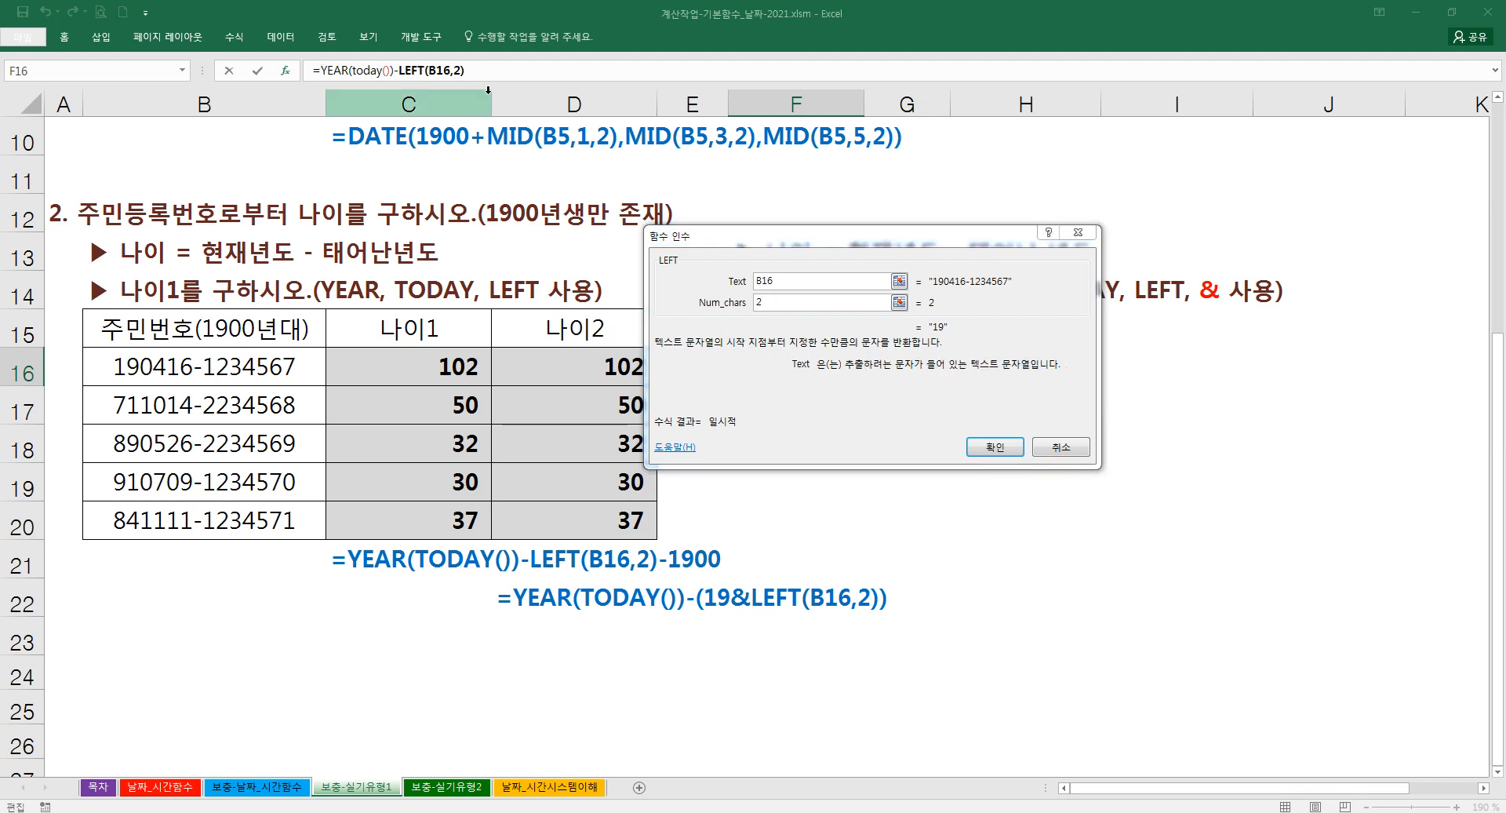
pyautogui.click(364, 70)
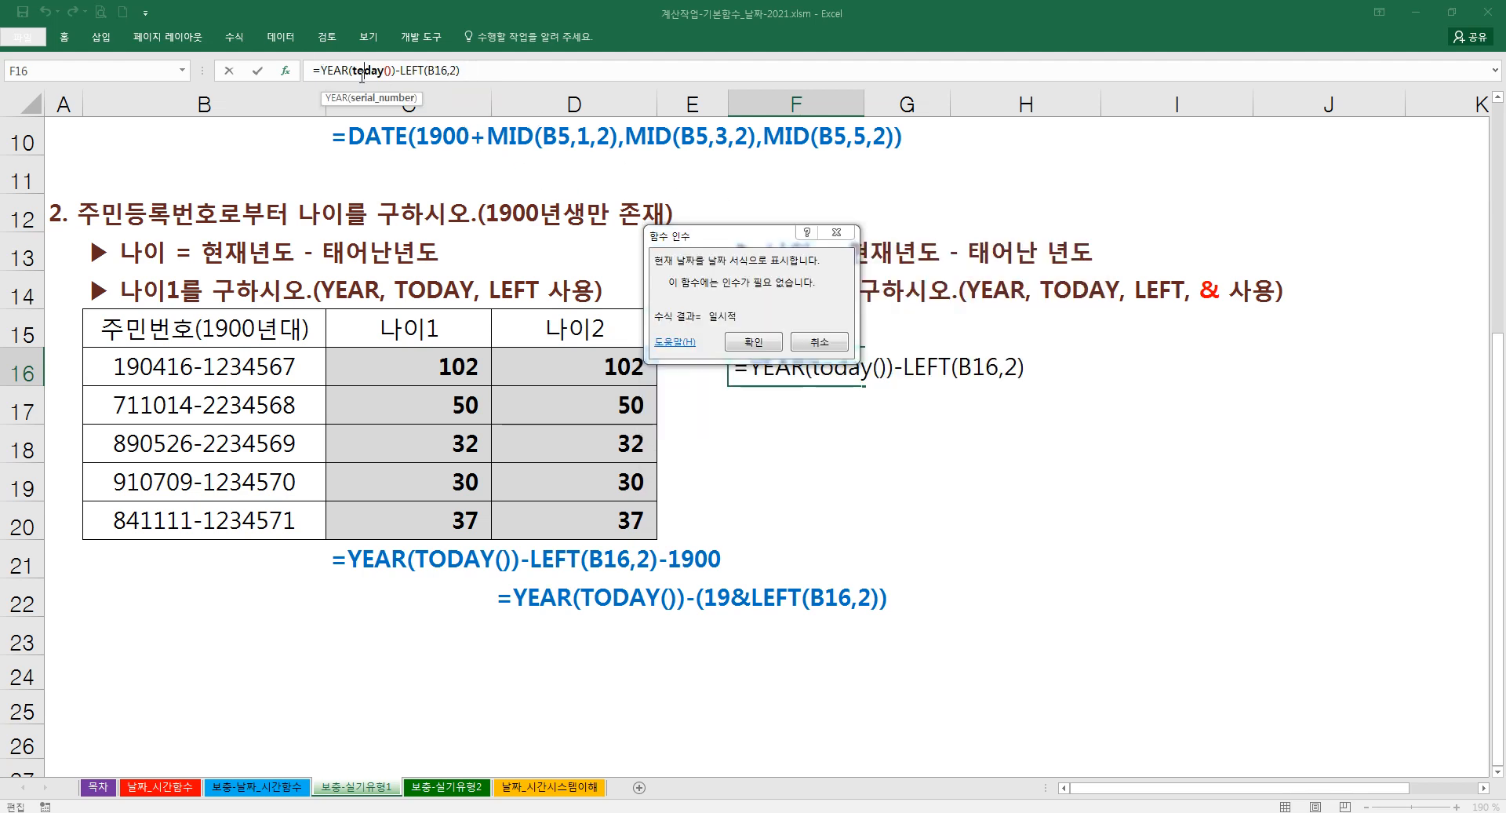
pyautogui.click(473, 75)
pyautogui.write('-1900')
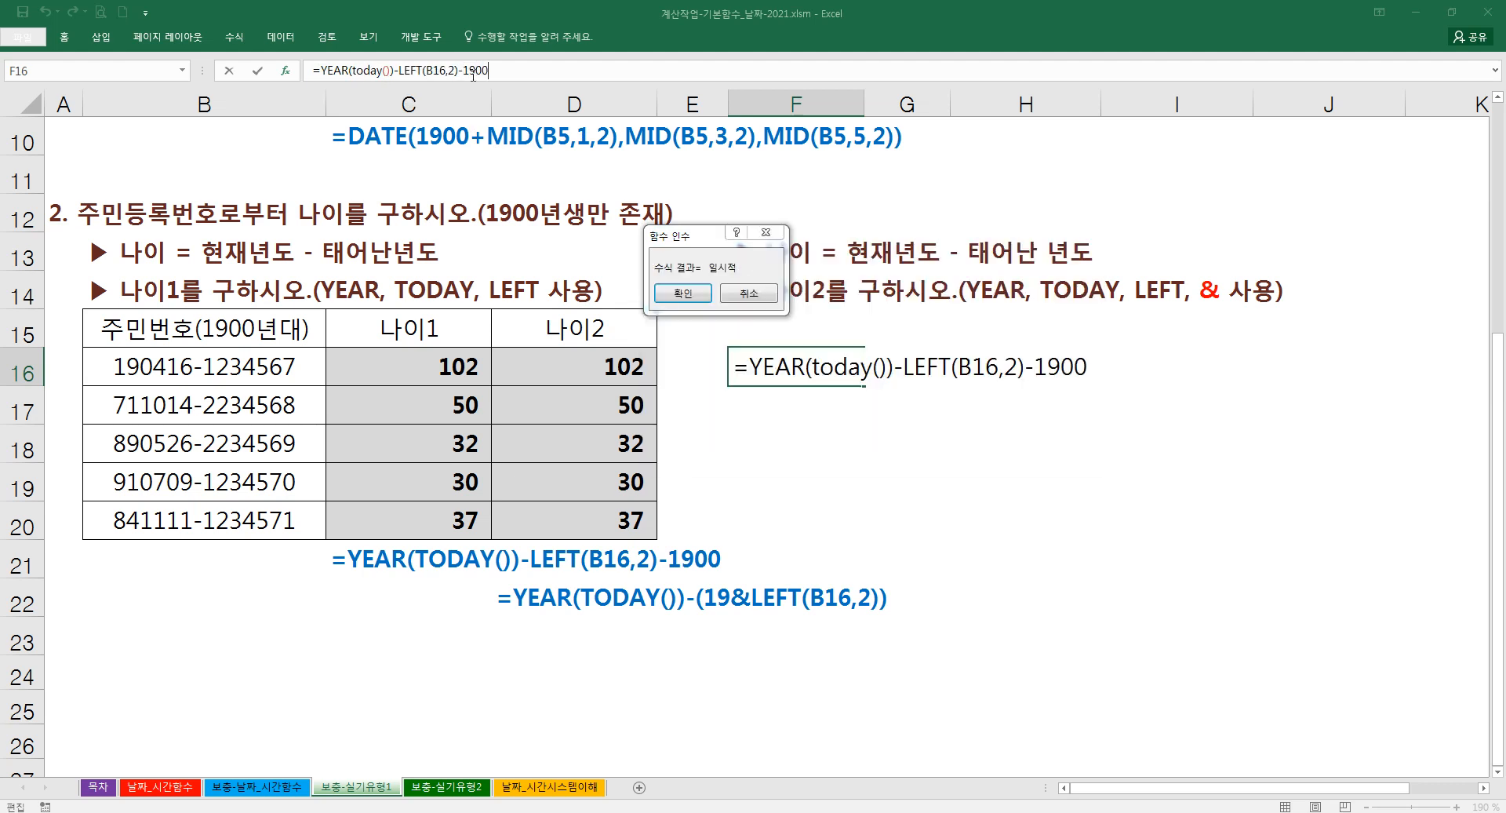
pyautogui.press('Return')
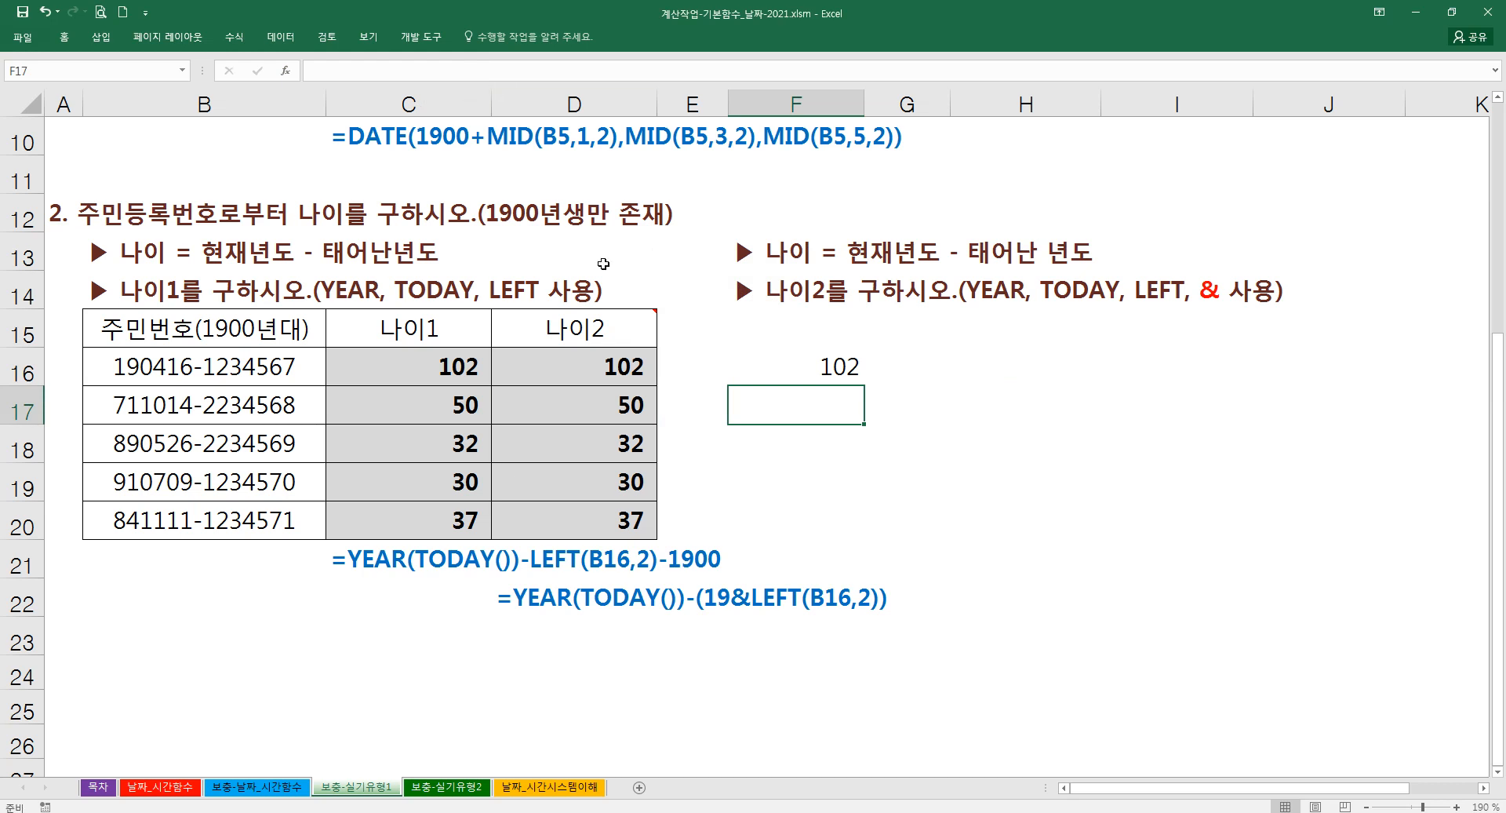
# - Change the F16 formula to =YEAR(TODAY())-(LEFT(B16,2)+1900) and fill it down to F20
pyautogui.doubleClick(791, 368)
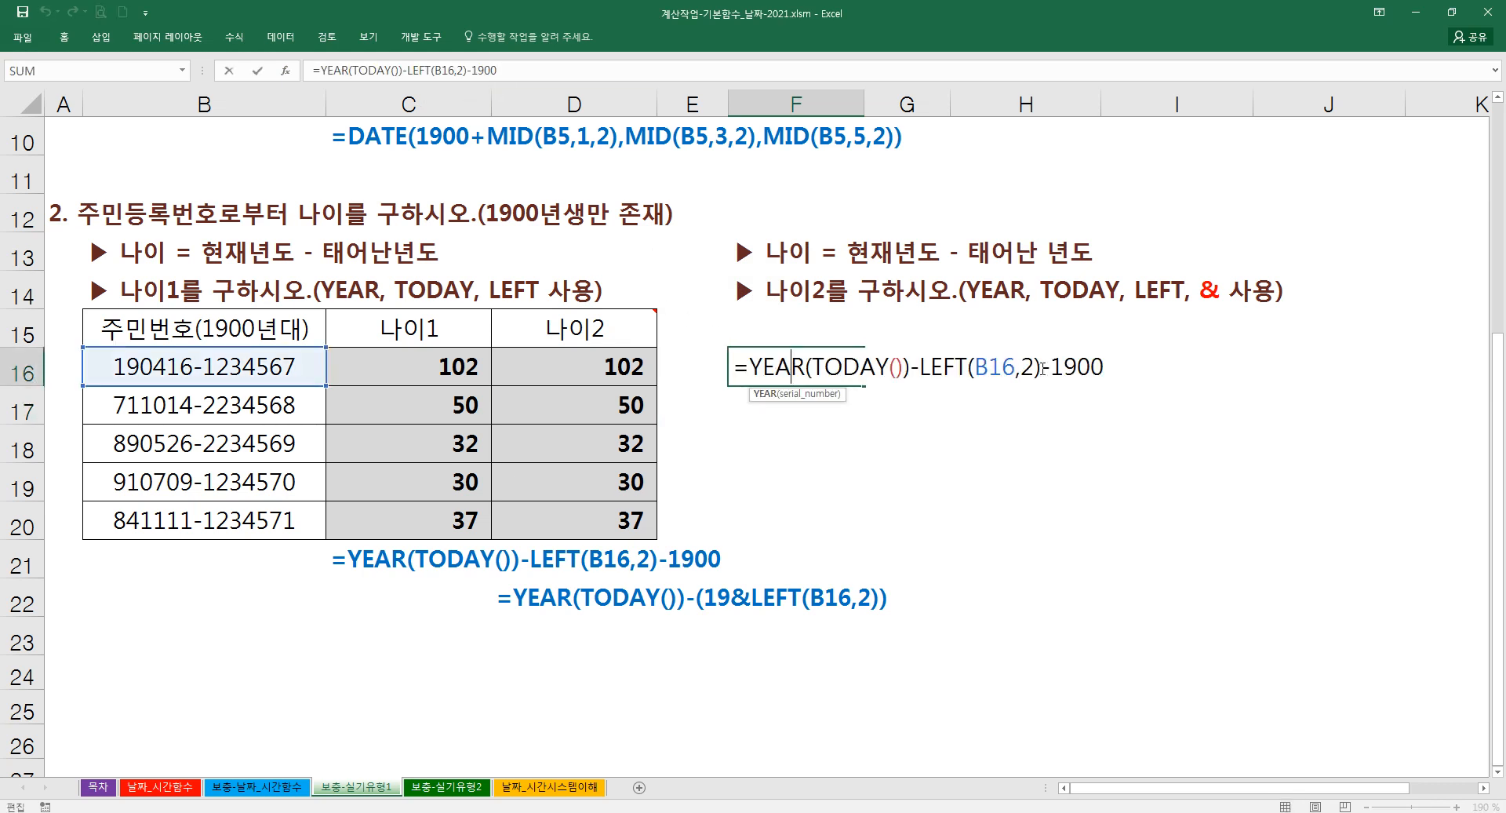
pyautogui.click(921, 369)
pyautogui.write('(')
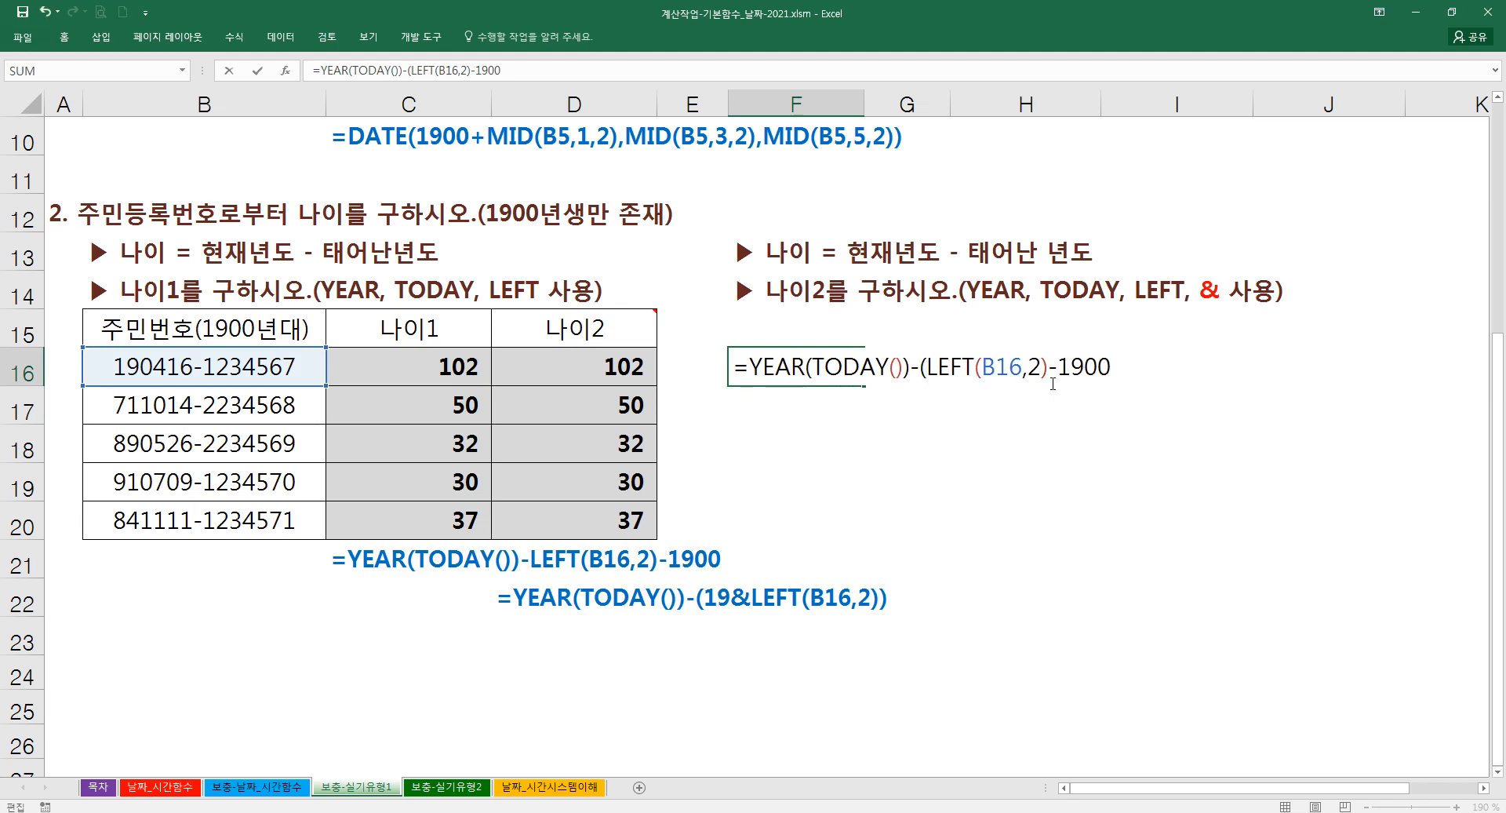
pyautogui.click(1123, 374)
pyautogui.write(')')
pyautogui.moveTo(1059, 367); pyautogui.dragTo(1051, 370)
pyautogui.write('+')
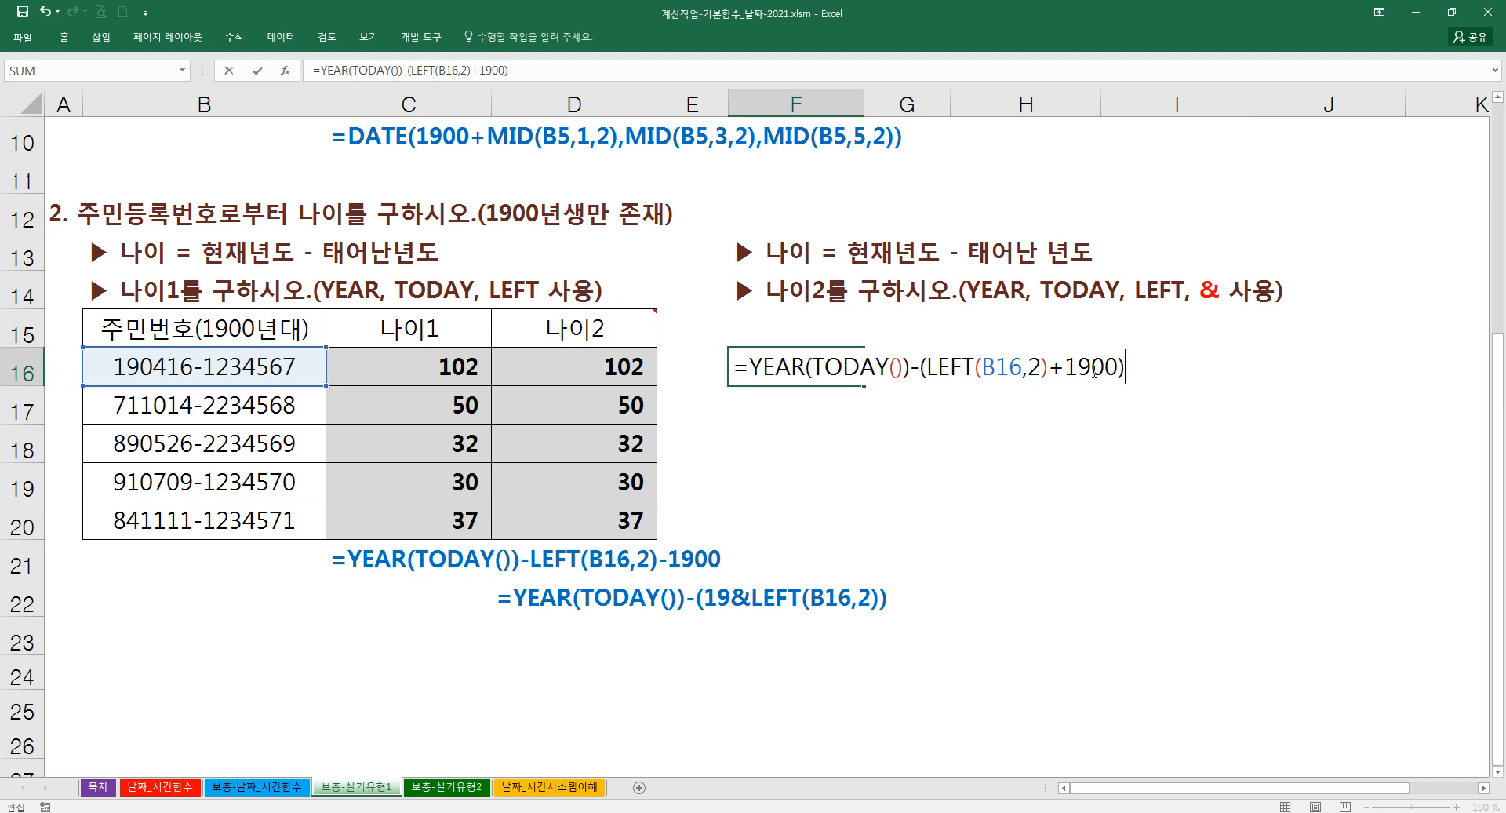
pyautogui.press('Return')
pyautogui.click(854, 370)
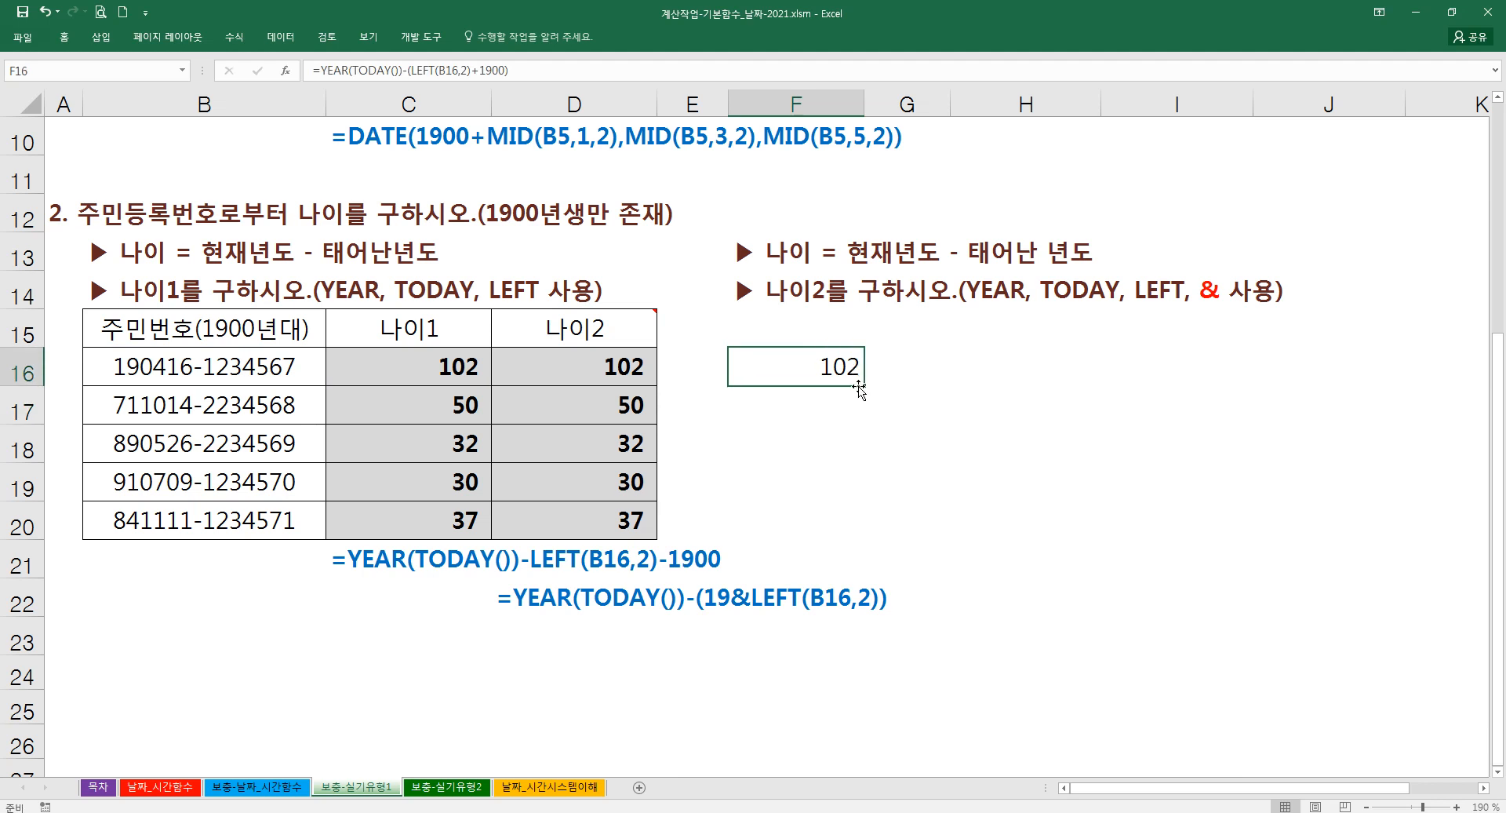
pyautogui.moveTo(864, 385); pyautogui.dragTo(857, 521)
# - Clear the practice formulas from F16:F20 and select F16
pyautogui.click(832, 367)
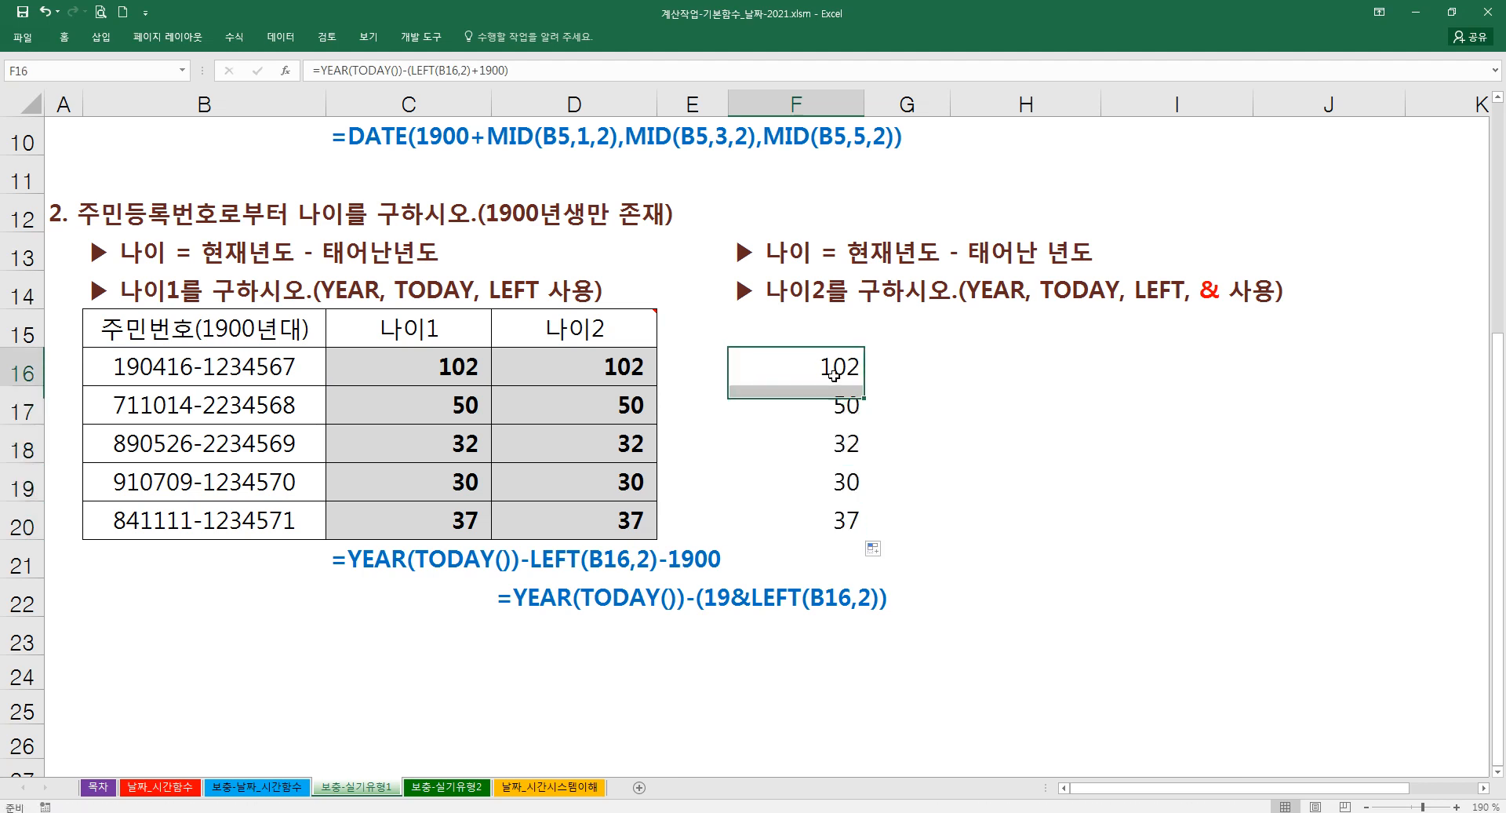
pyautogui.press('Delete')
pyautogui.moveTo(832, 369); pyautogui.dragTo(833, 521)
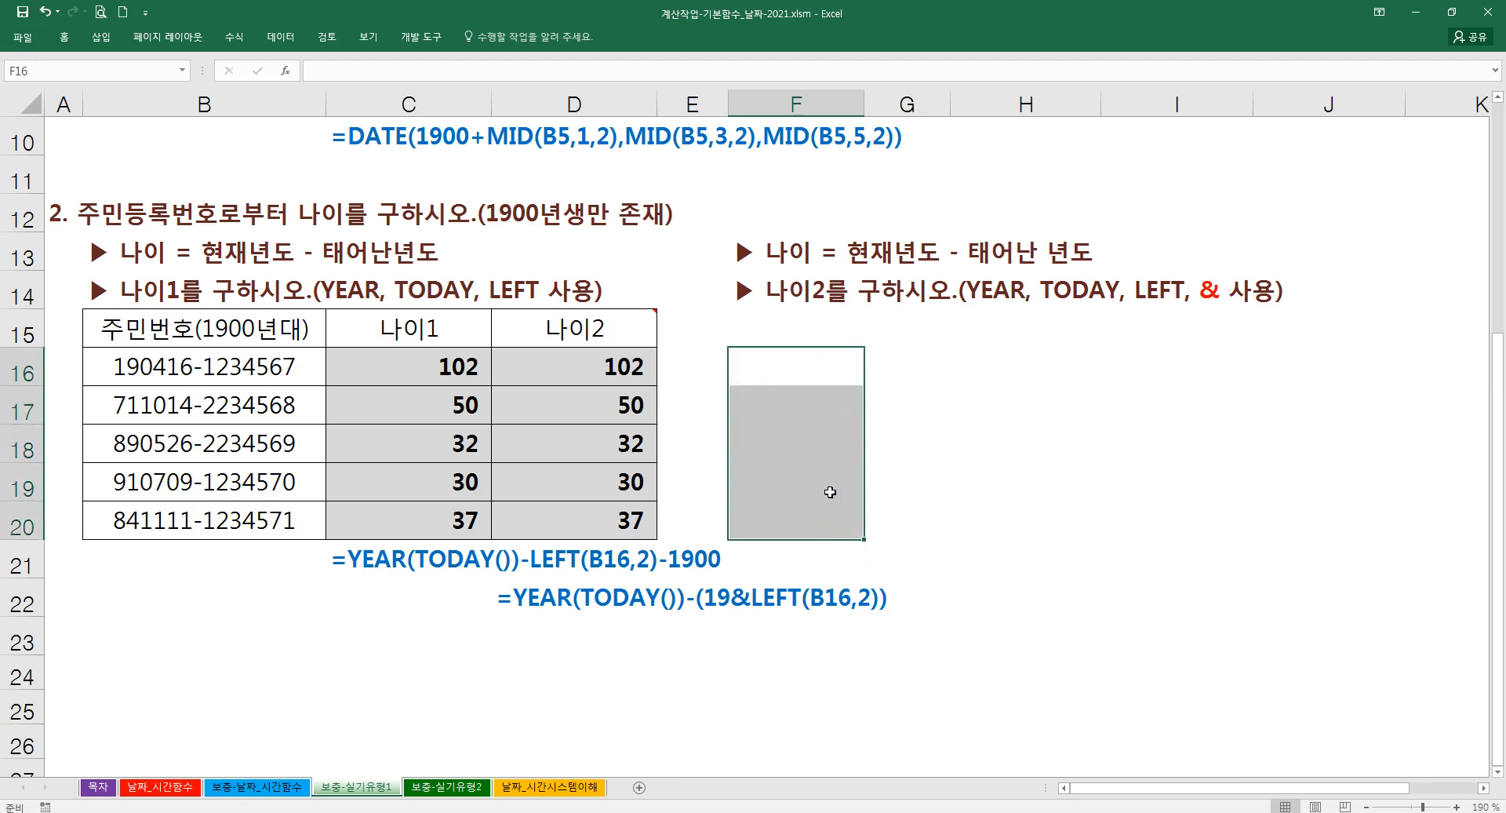
pyautogui.press('Delete')
pyautogui.click(774, 370)
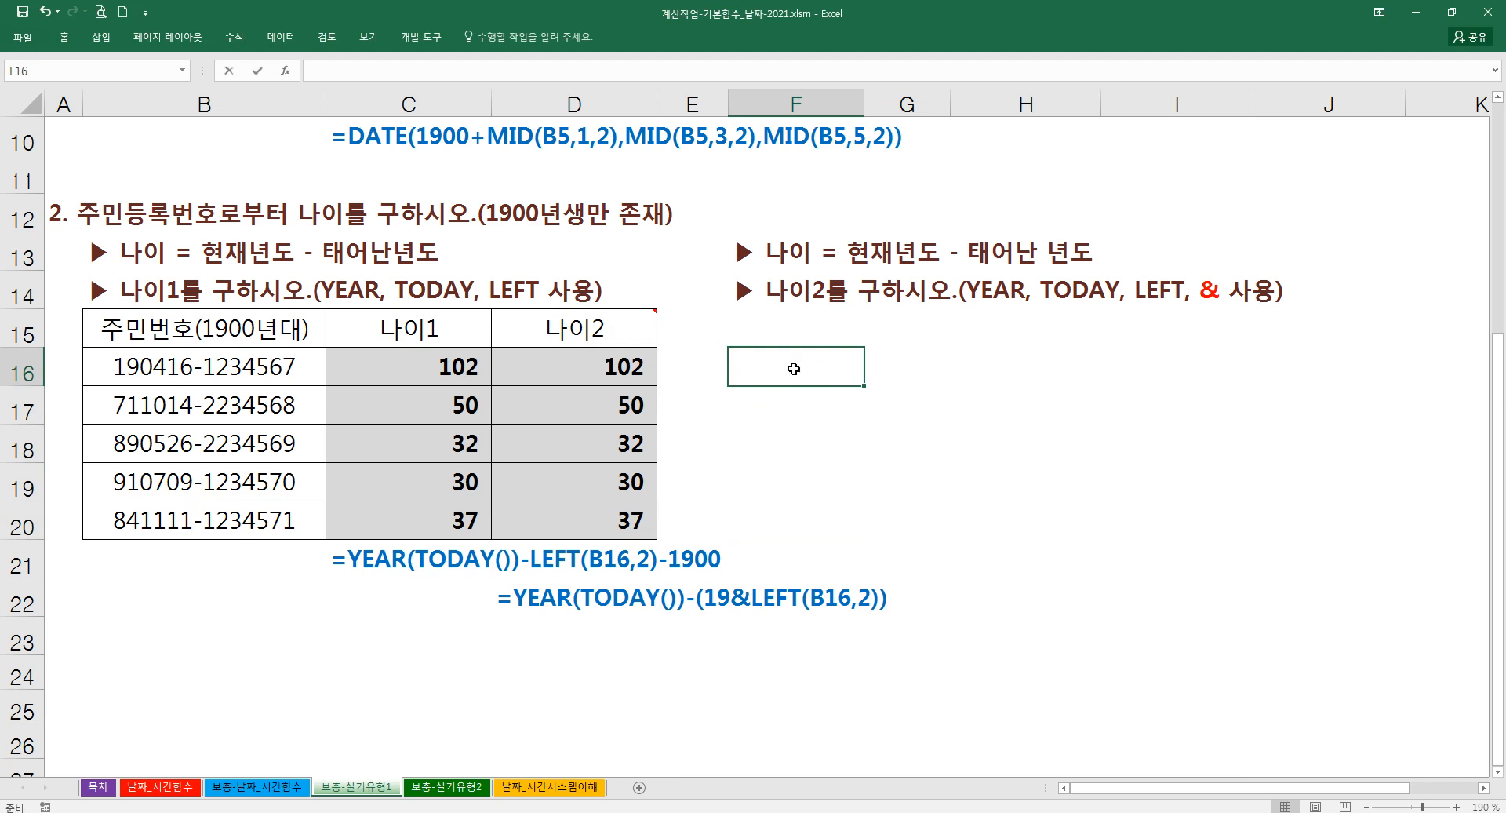
pyautogui.moveTo(790, 364)
pyautogui.mouseDown()
pyautogui.moveTo(793, 406)
pyautogui.moveTo(802, 361)
pyautogui.mouseUp()
pyautogui.moveTo(877, 413)
pyautogui.mouseDown()
pyautogui.moveTo(1014, 424)
pyautogui.moveTo(1036, 411)
pyautogui.moveTo(1046, 430)
pyautogui.moveTo(1064, 426)
pyautogui.mouseUp()
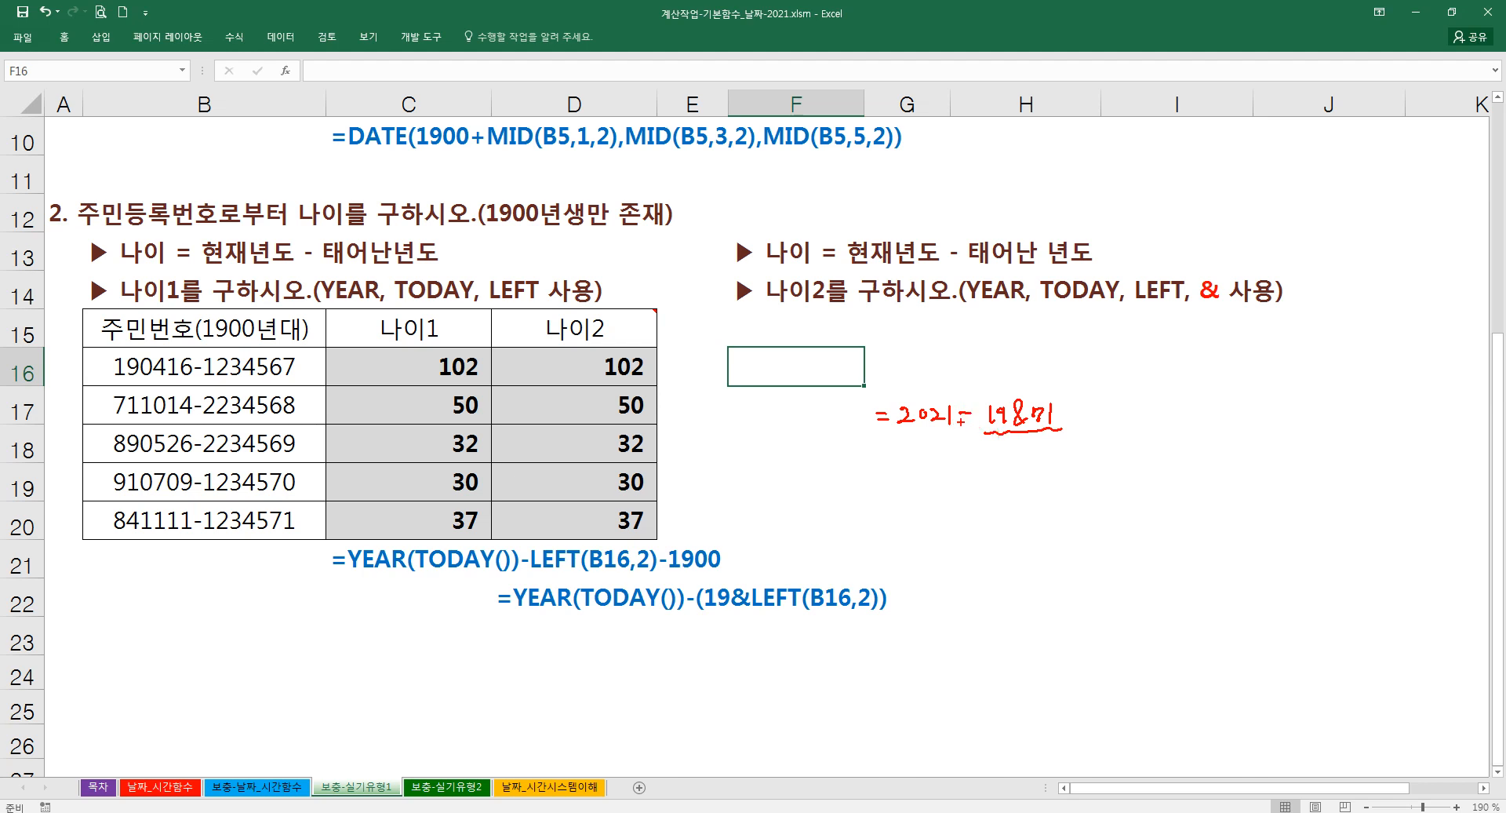
pyautogui.moveTo(897, 441); pyautogui.dragTo(996, 441)
pyautogui.moveTo(985, 395)
pyautogui.mouseDown()
pyautogui.moveTo(993, 431)
pyautogui.moveTo(1060, 428)
pyautogui.mouseUp()
pyautogui.press('Escape')
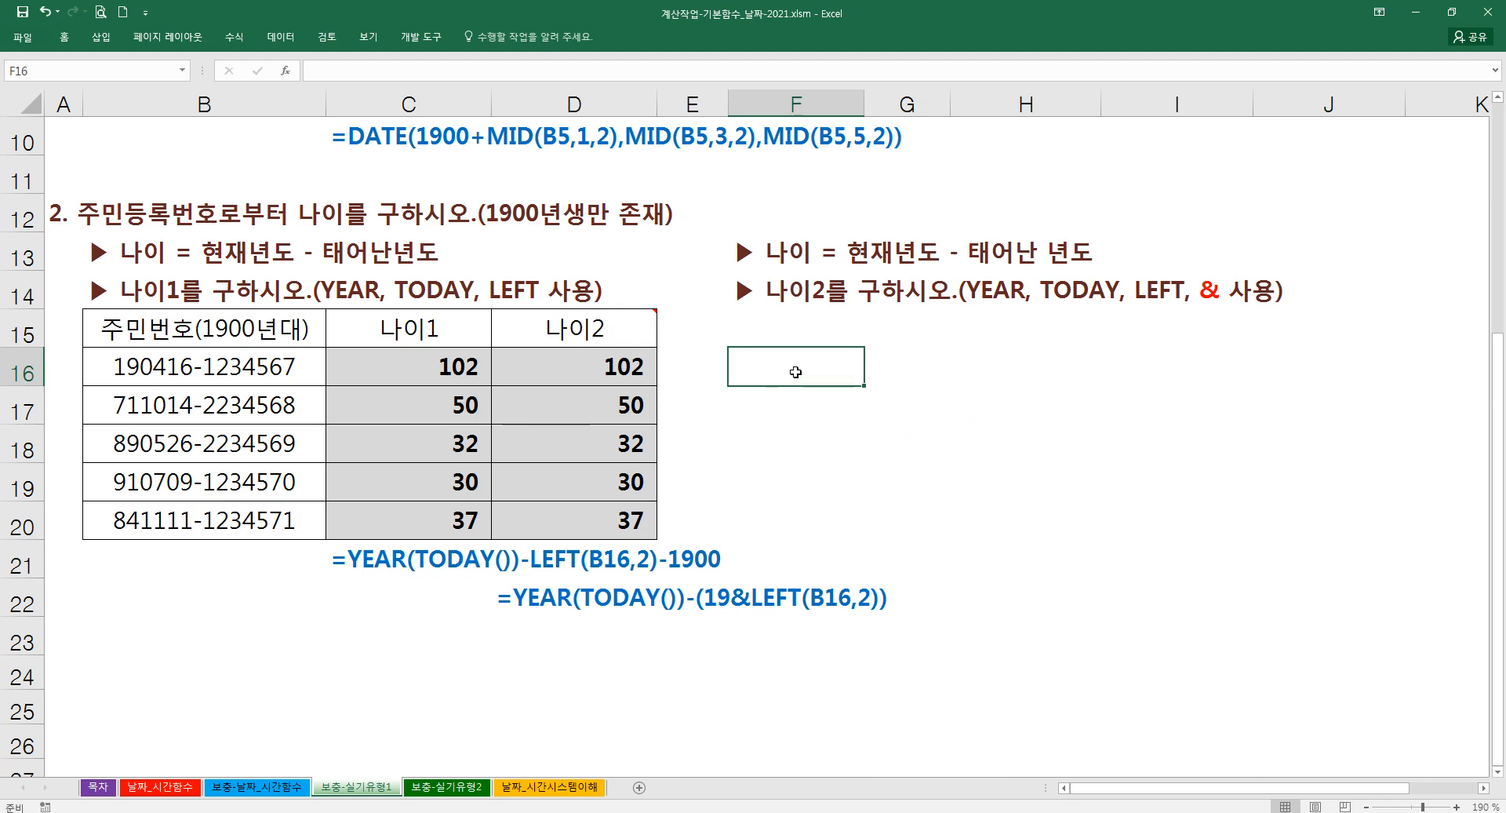
# - Begin the 나이2 practice formula in F16 with YEAR(TODAY()) and a minus sign
pyautogui.write('=')
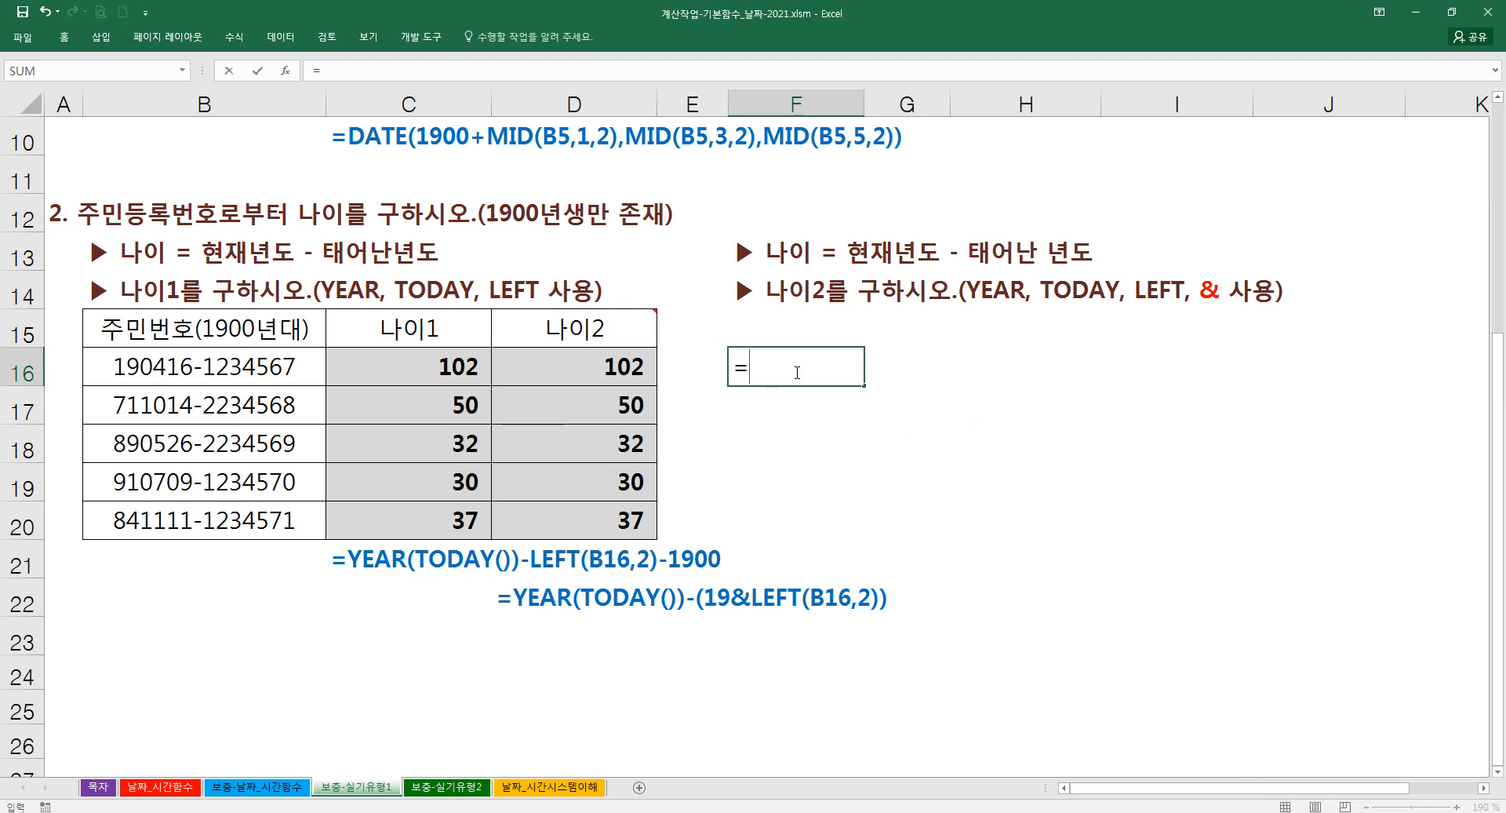
pyautogui.write('yea')
pyautogui.press('Tab')
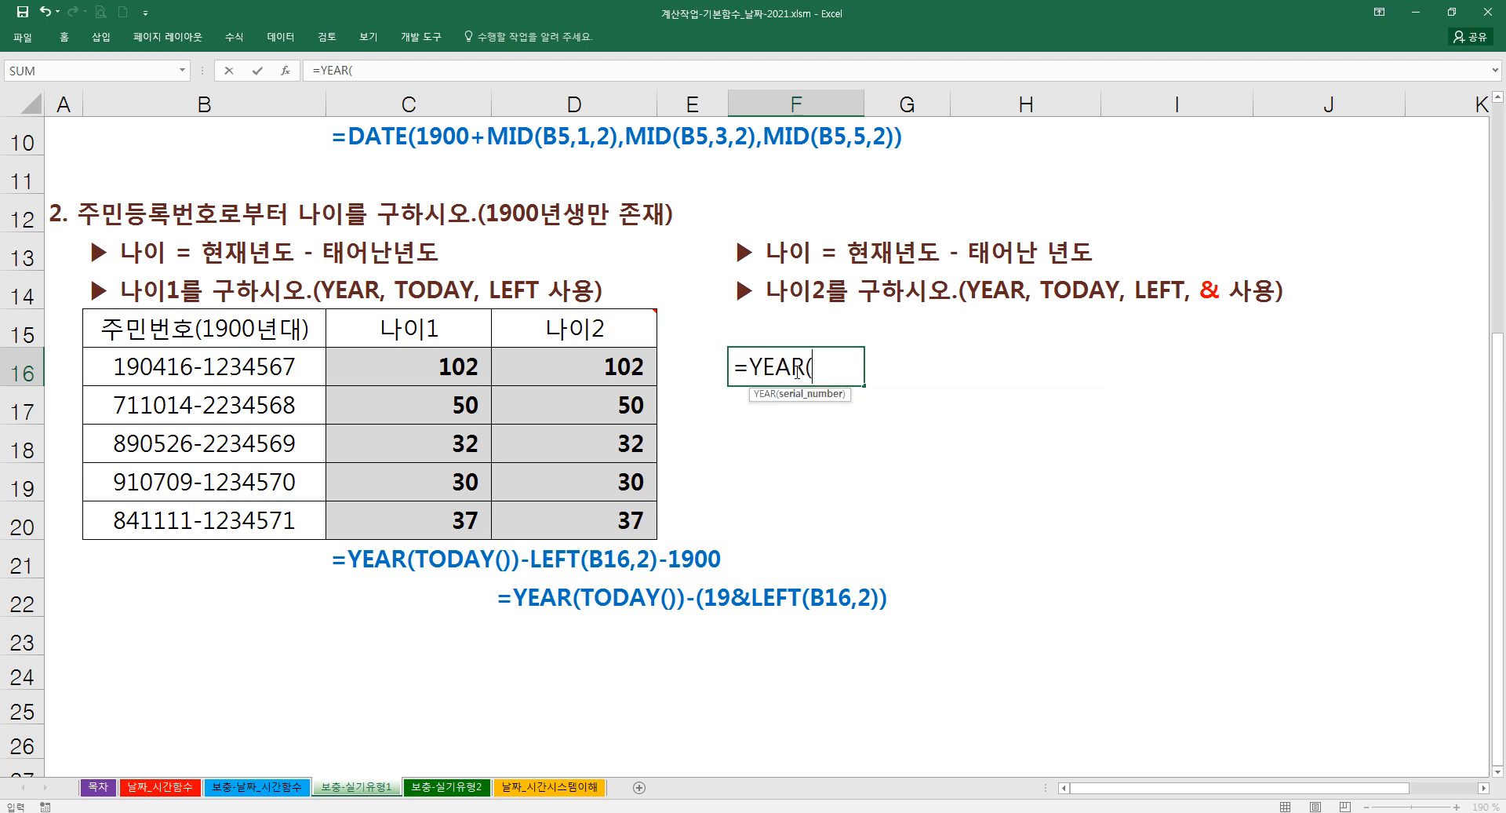
pyautogui.hotkey('ctrl', 'a')
pyautogui.write('today()')
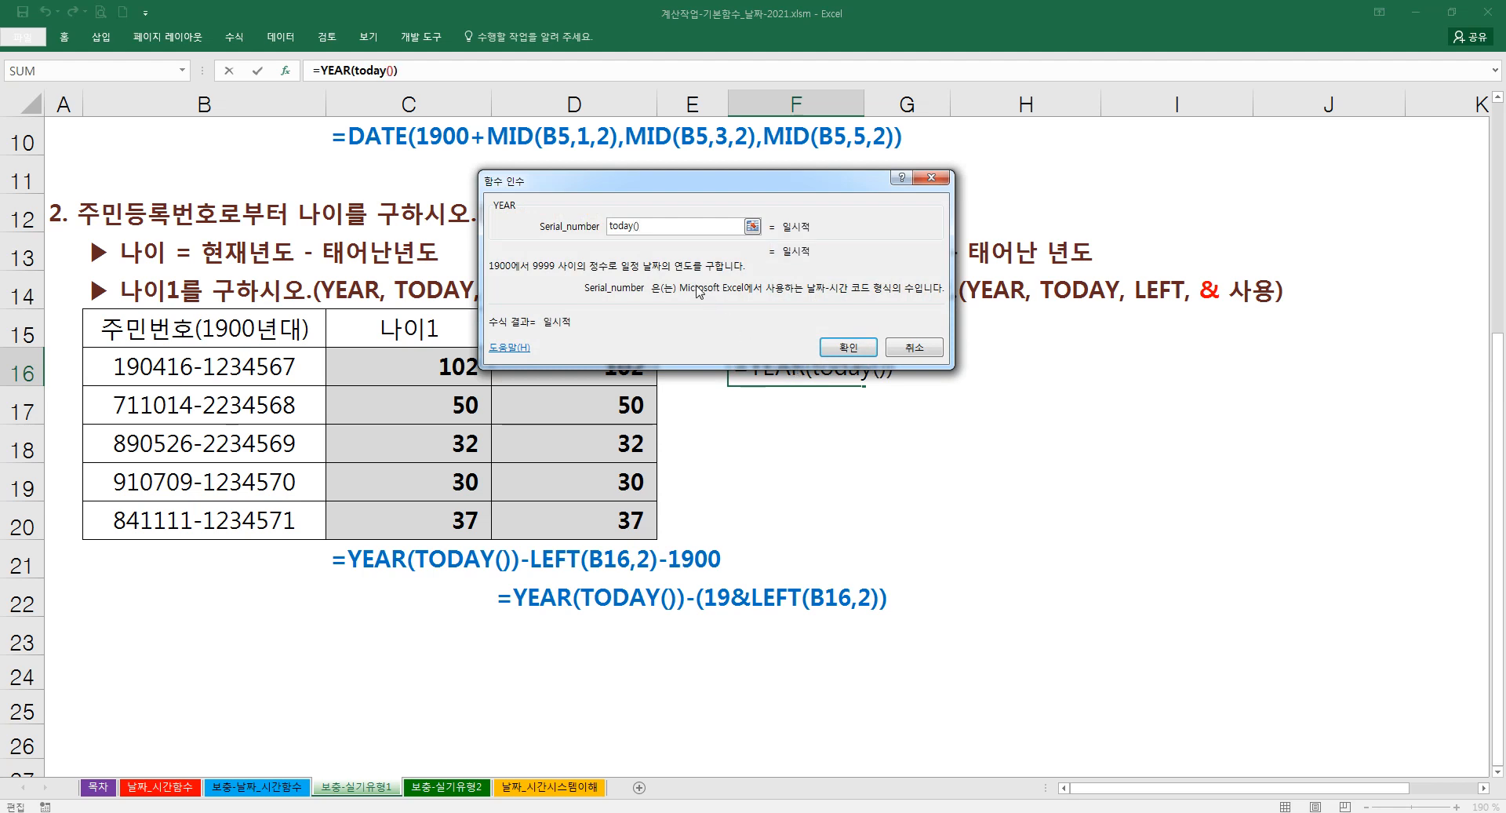
pyautogui.click(446, 77)
pyautogui.write('-')
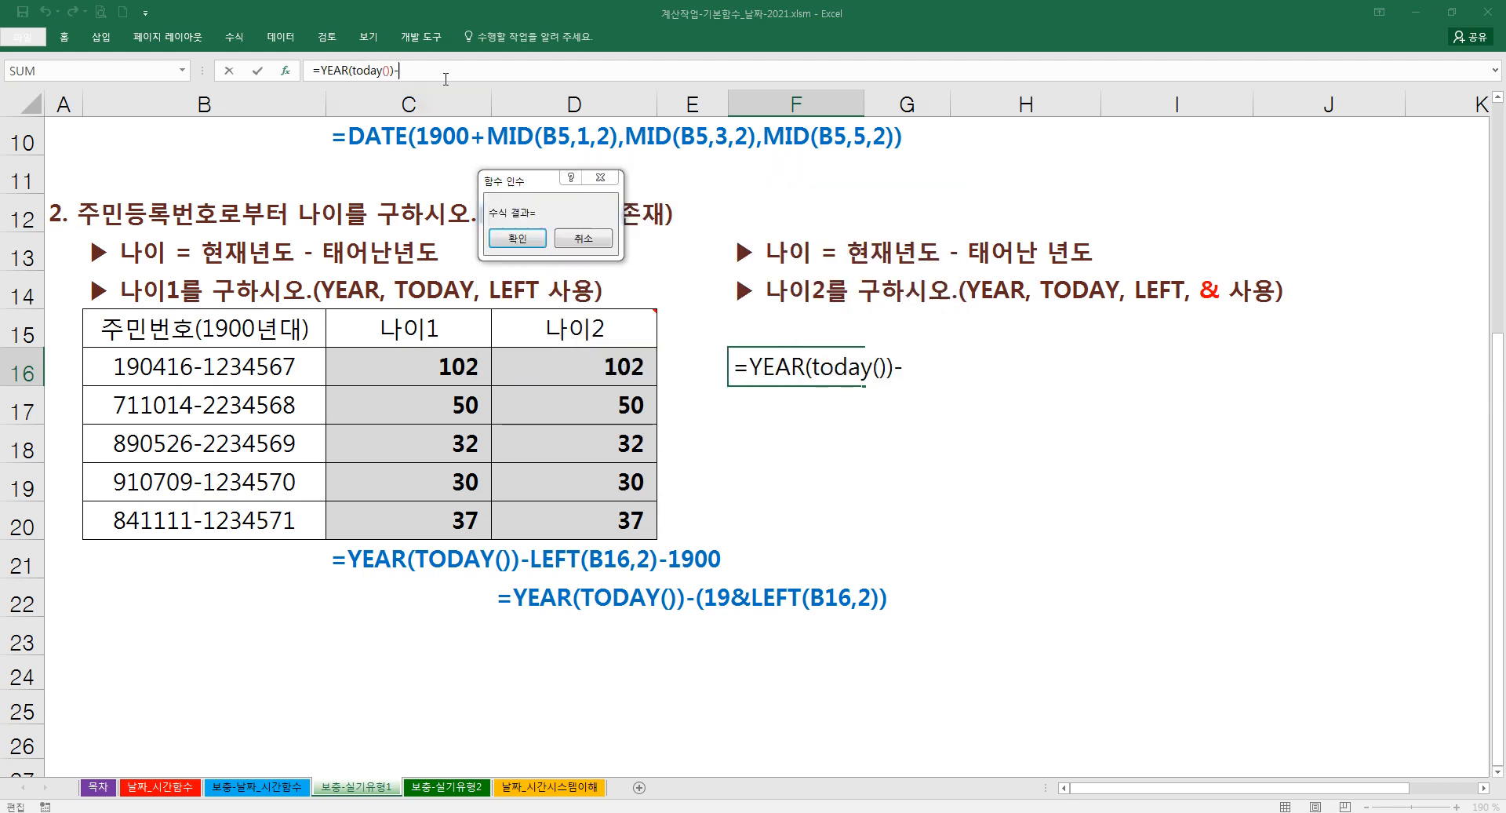
# - Append 19&LEFT(B16,2) to the F16 formula and enter it
pyautogui.write('19&le')
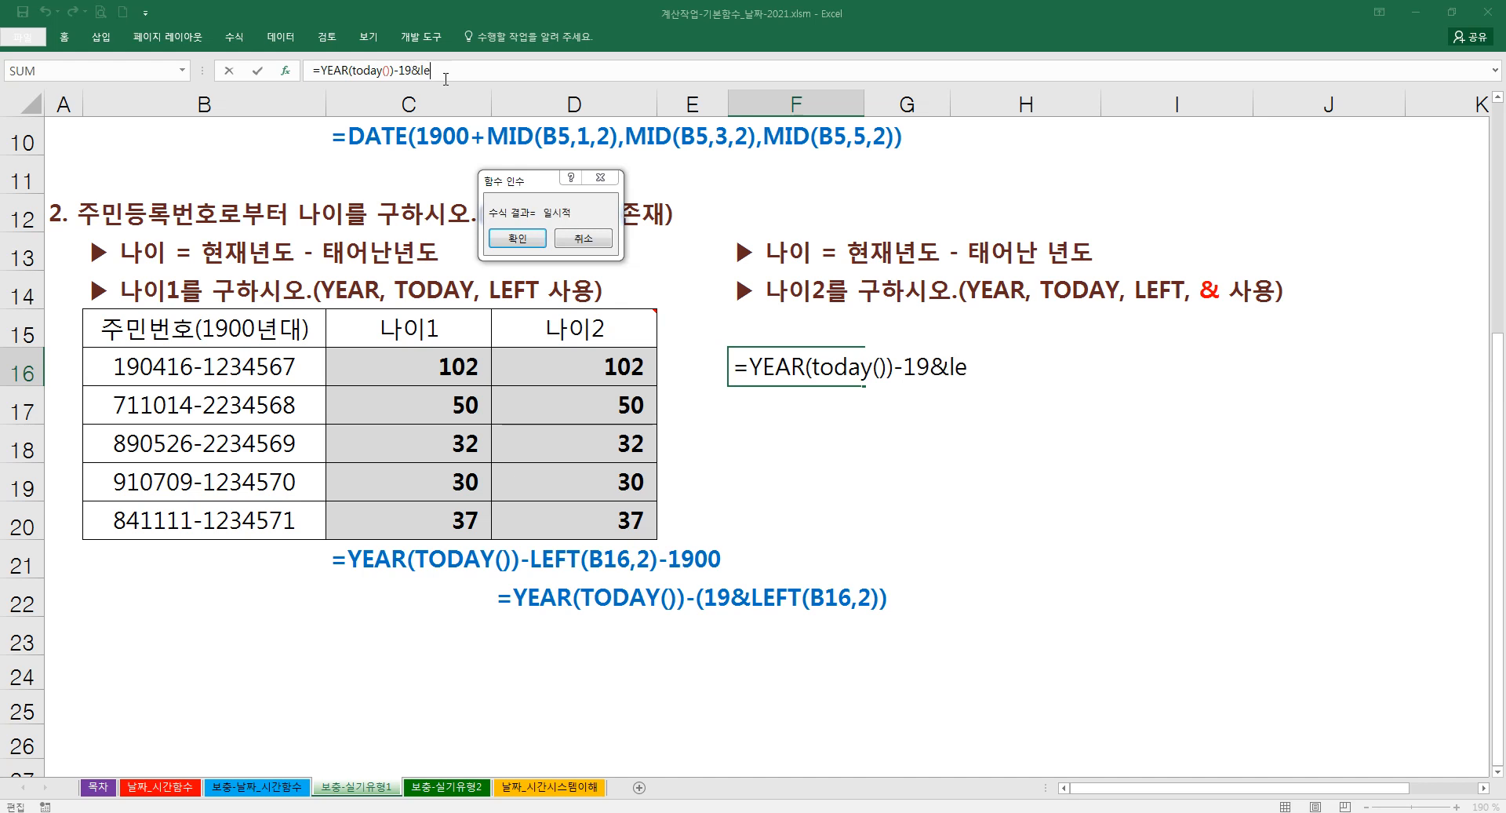
pyautogui.write('ft(')
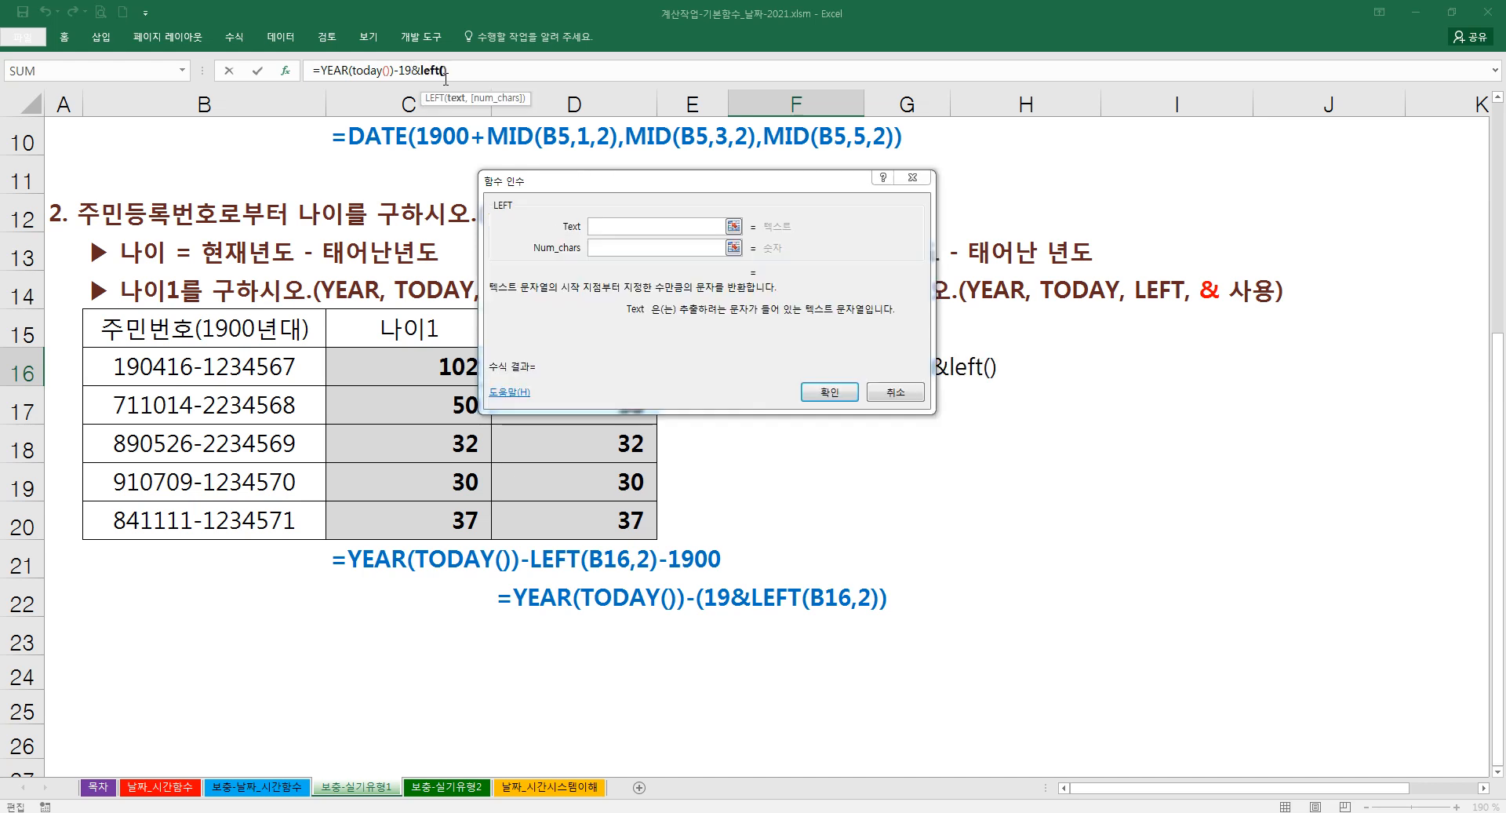
pyautogui.click(269, 367)
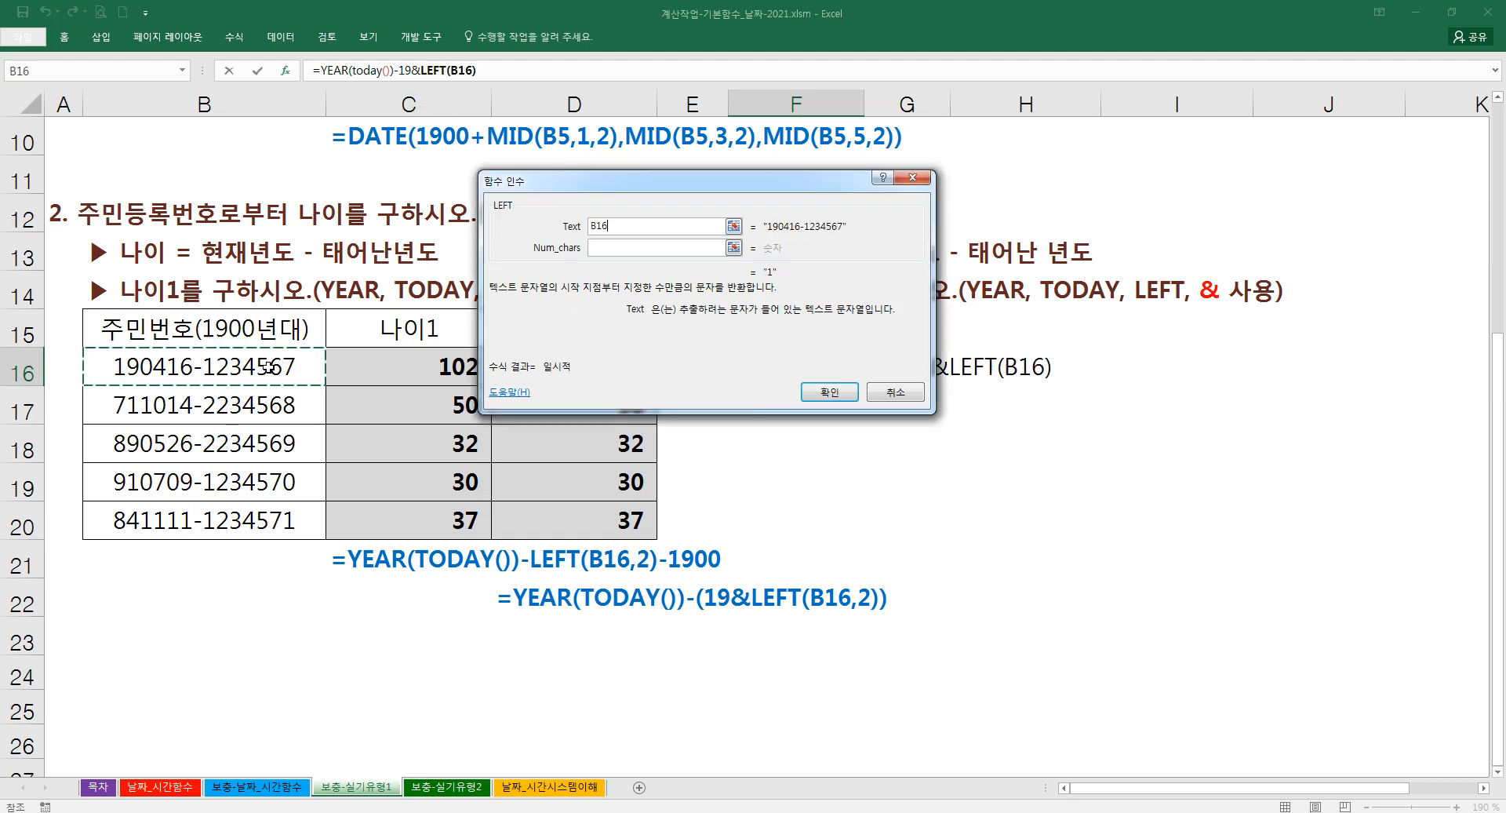
pyautogui.click(611, 250)
pyautogui.write('2')
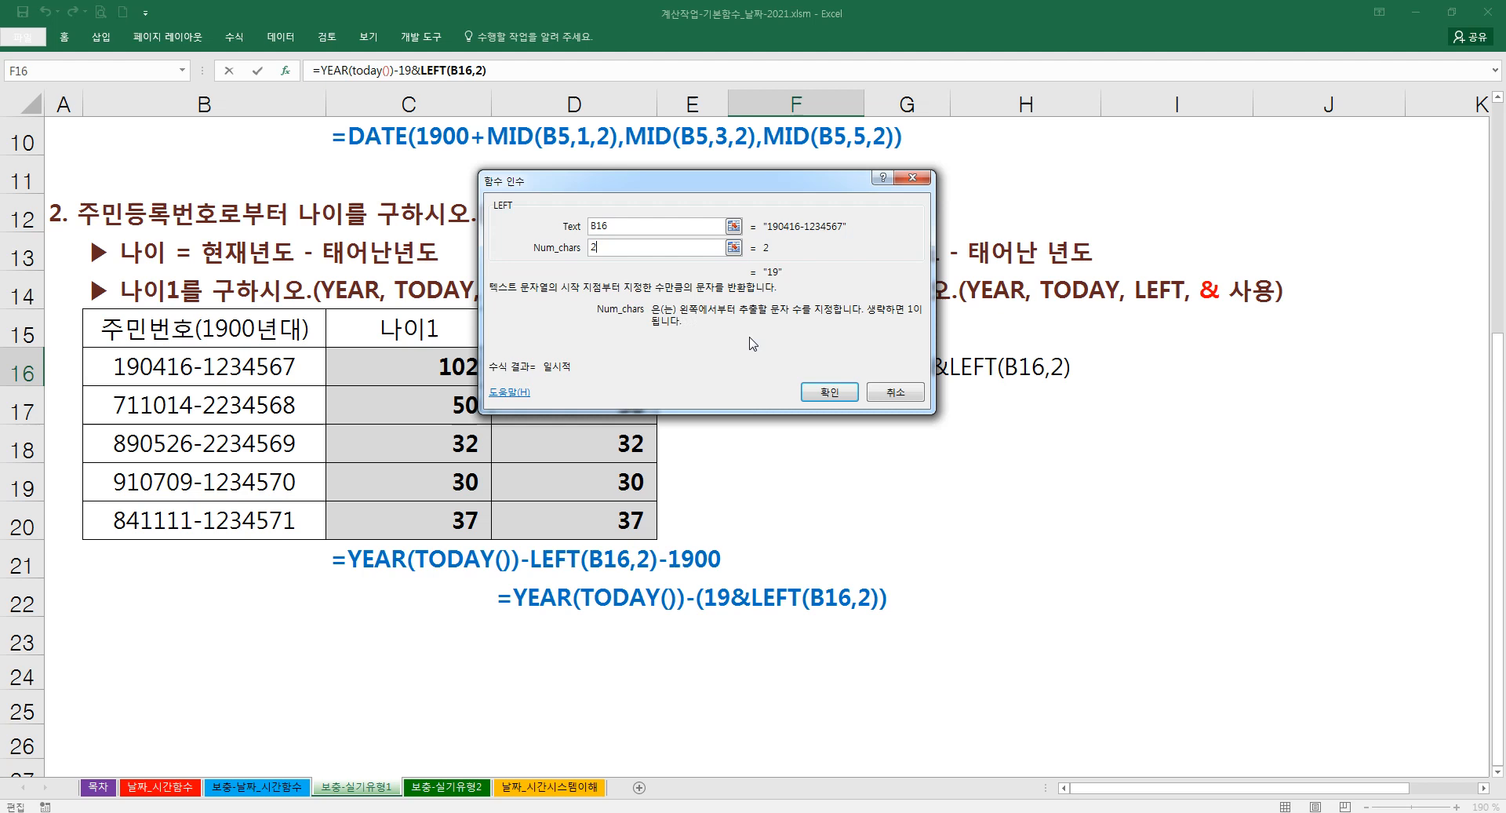
pyautogui.press('Return')
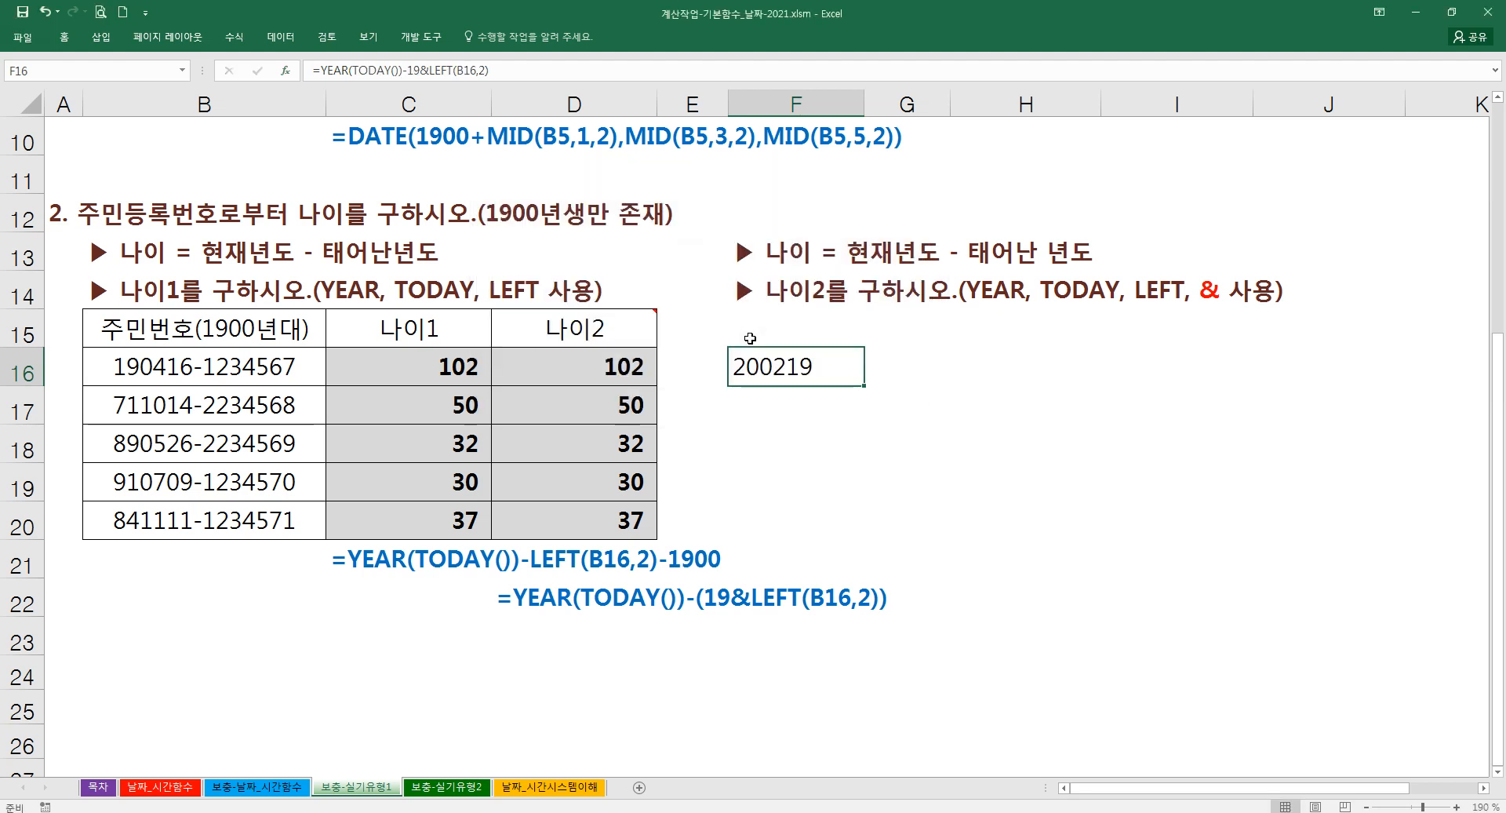
# - Enclose 19&LEFT(B16,2) in parentheses so that F16 reads =YEAR(TODAY())-(19&LEFT(B16,2))
pyautogui.doubleClick(812, 369)
pyautogui.moveTo(947, 367); pyautogui.dragTo(738, 372)
pyautogui.moveTo(966, 367); pyautogui.dragTo(1090, 371)
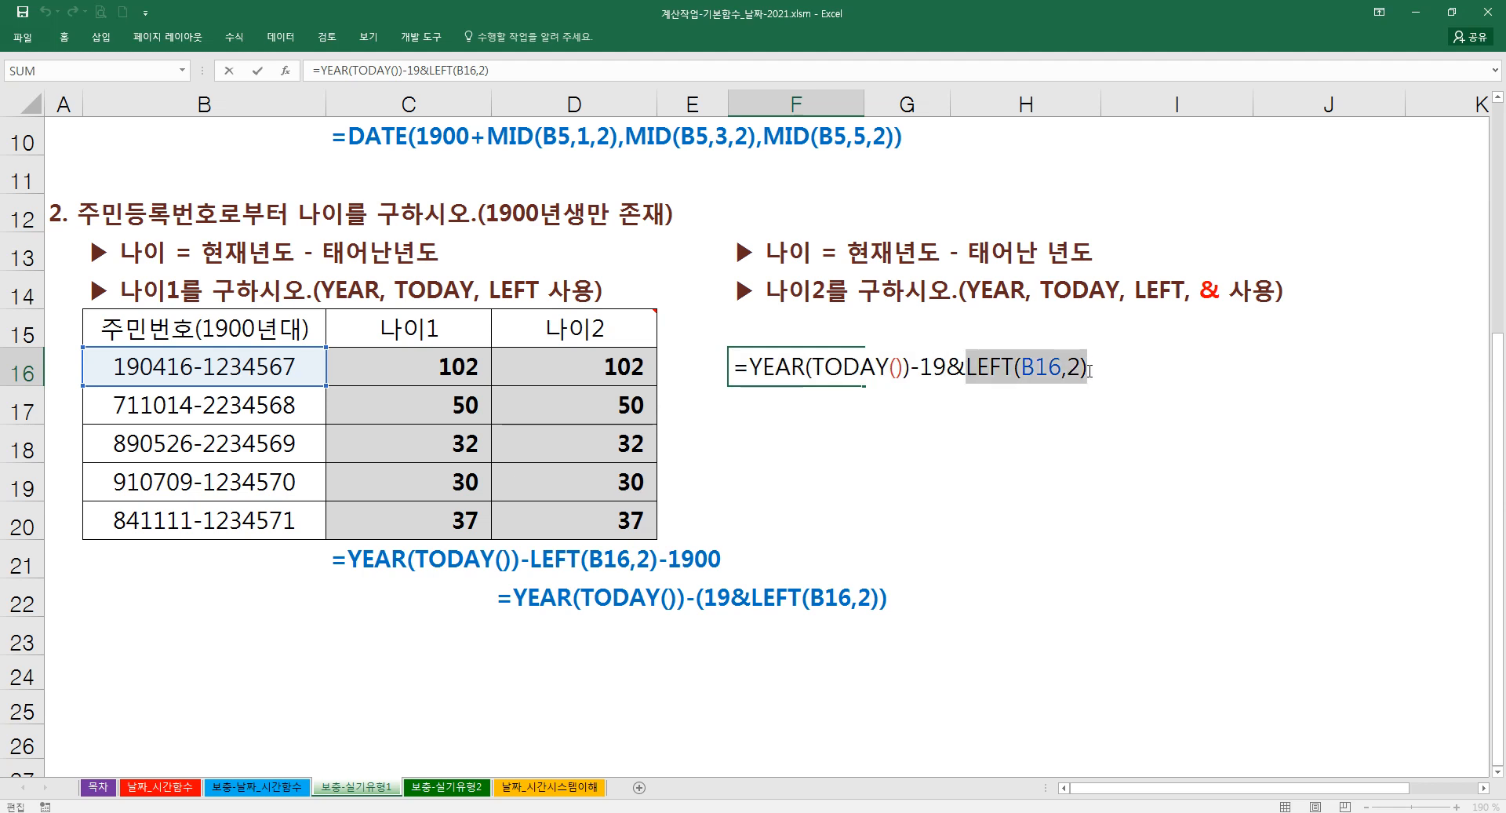
pyautogui.click(921, 369)
pyautogui.write('(')
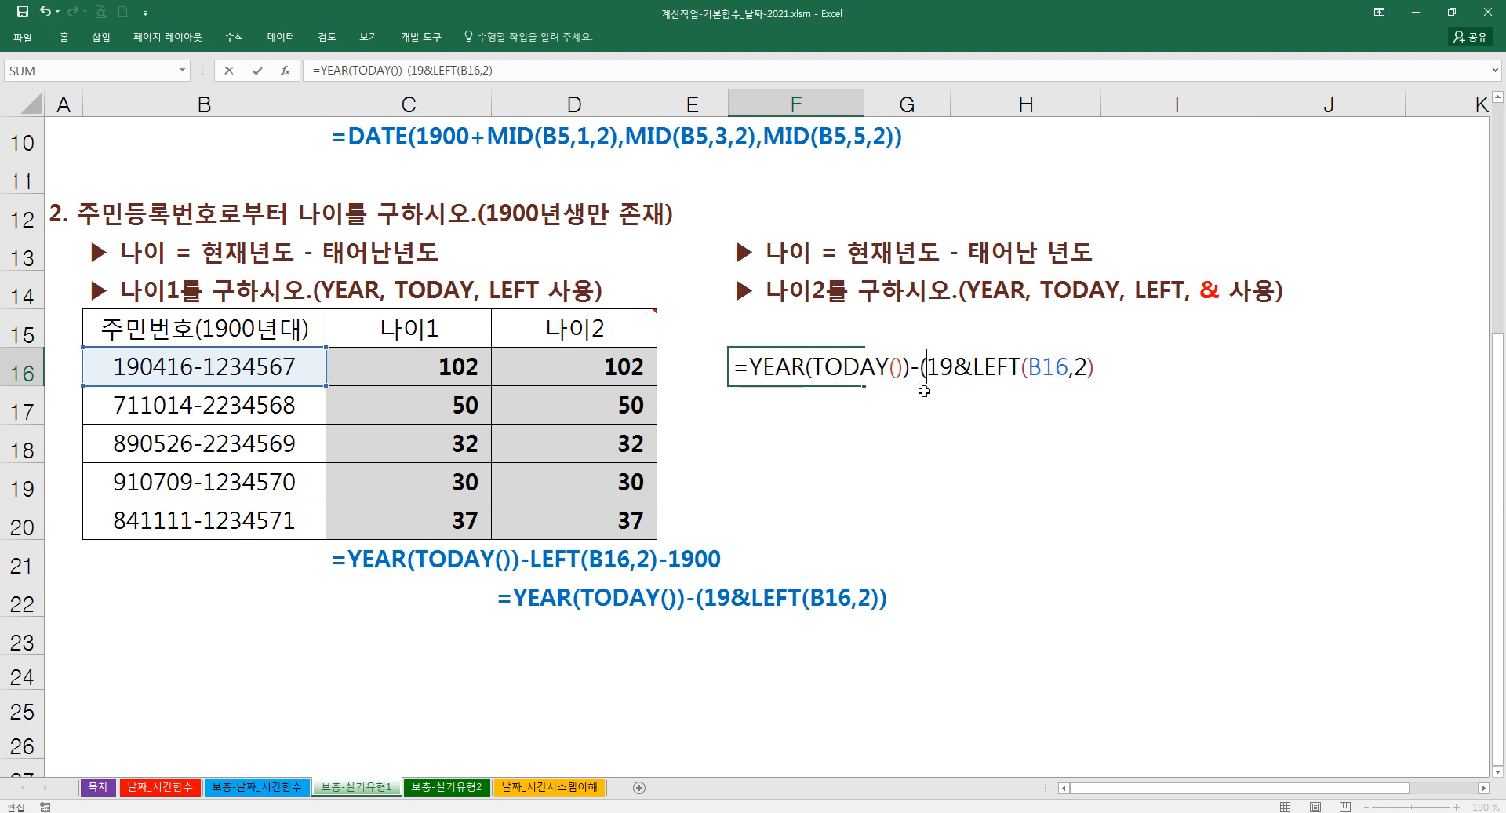
pyautogui.click(1100, 367)
pyautogui.write(')')
pyautogui.press('Return')
# - Clear F16 and restart its formula with YEAR, using TODAY() as the date argument, followed by a minus sign
pyautogui.press('Up')
pyautogui.press('Delete')
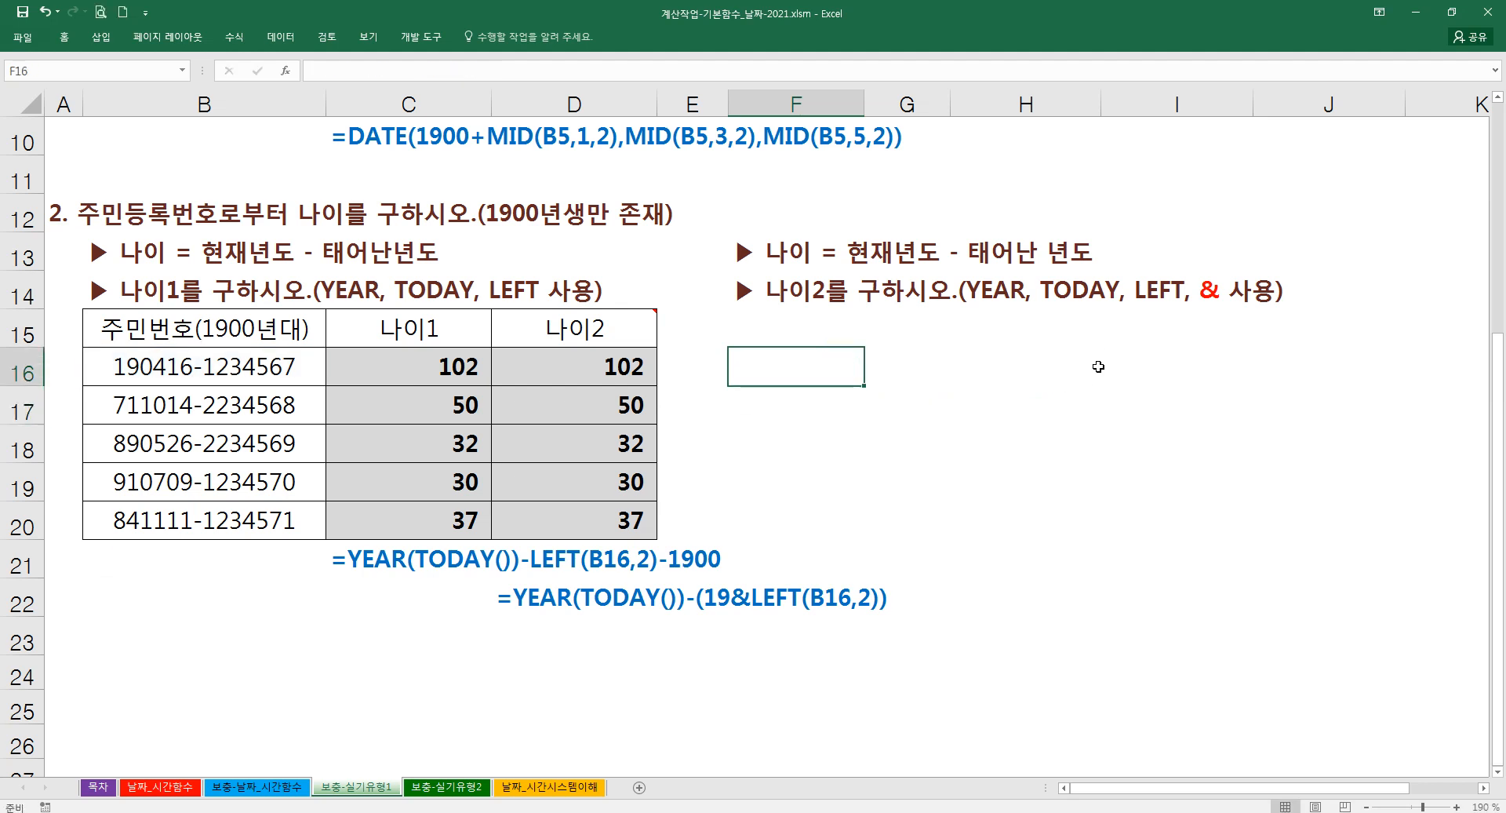
pyautogui.write('=')
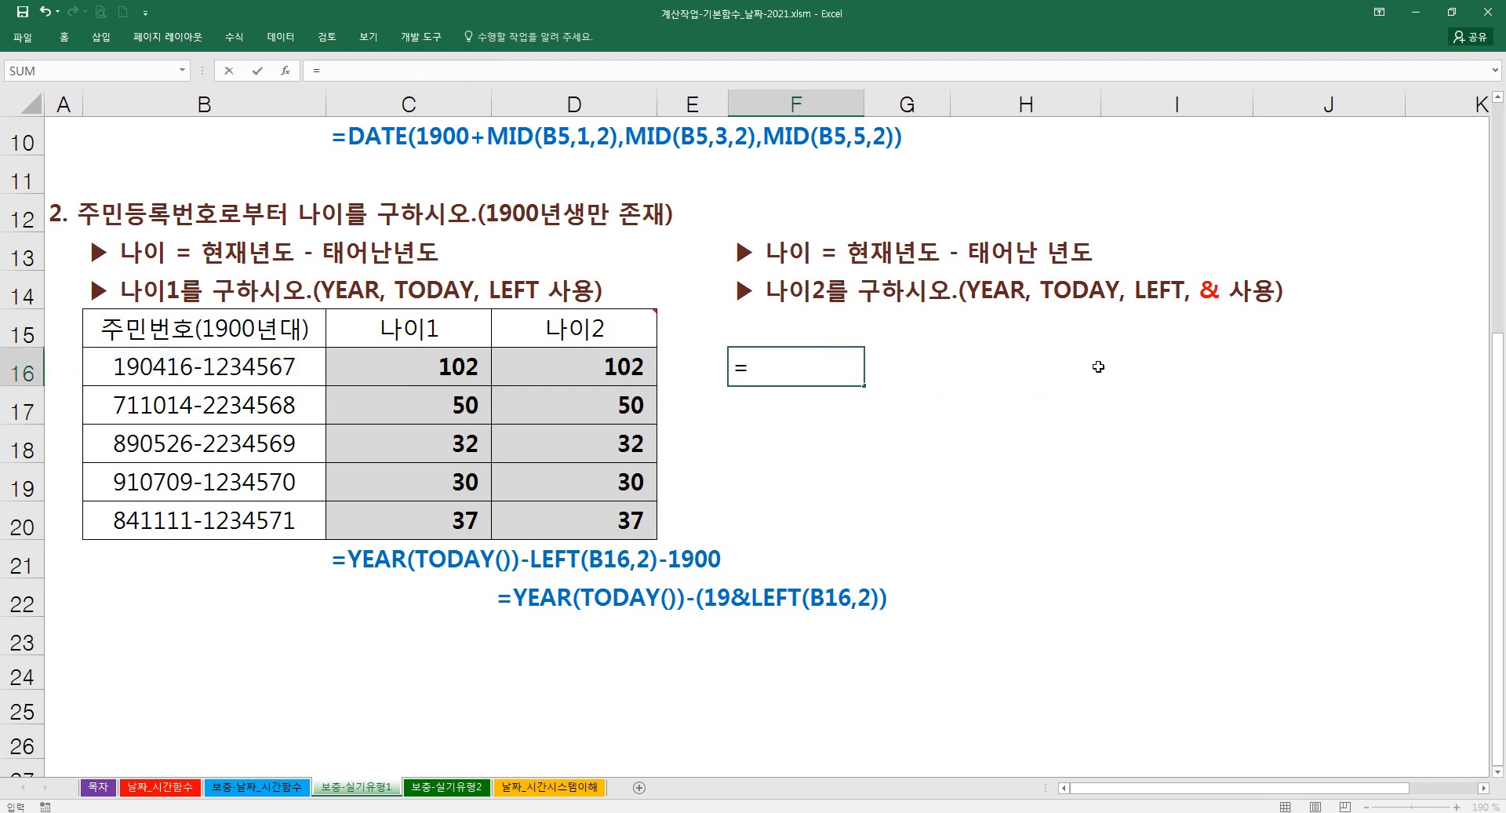
pyautogui.write('year(')
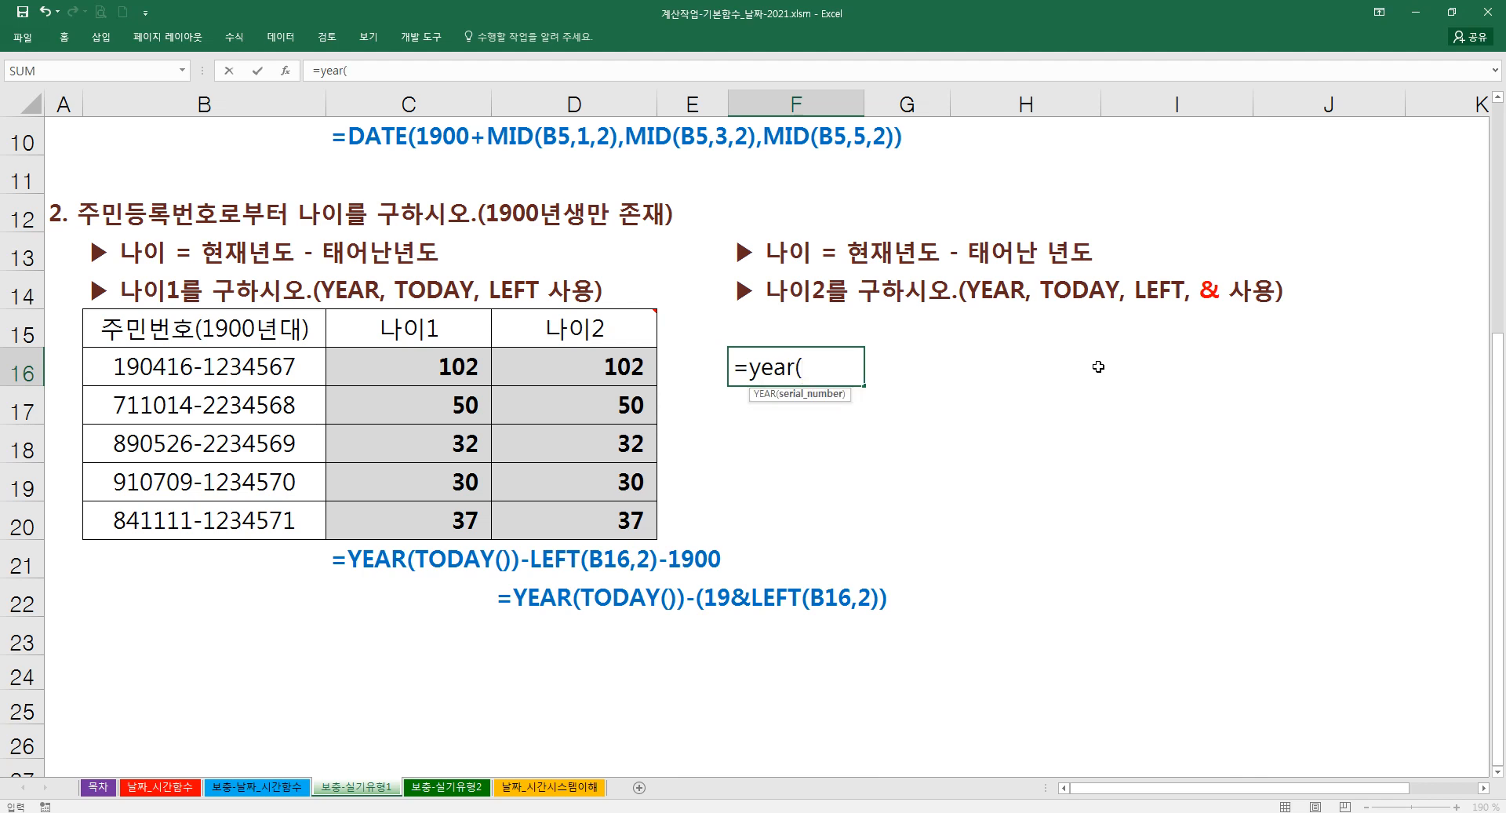
pyautogui.hotkey('ctrl', 'a')
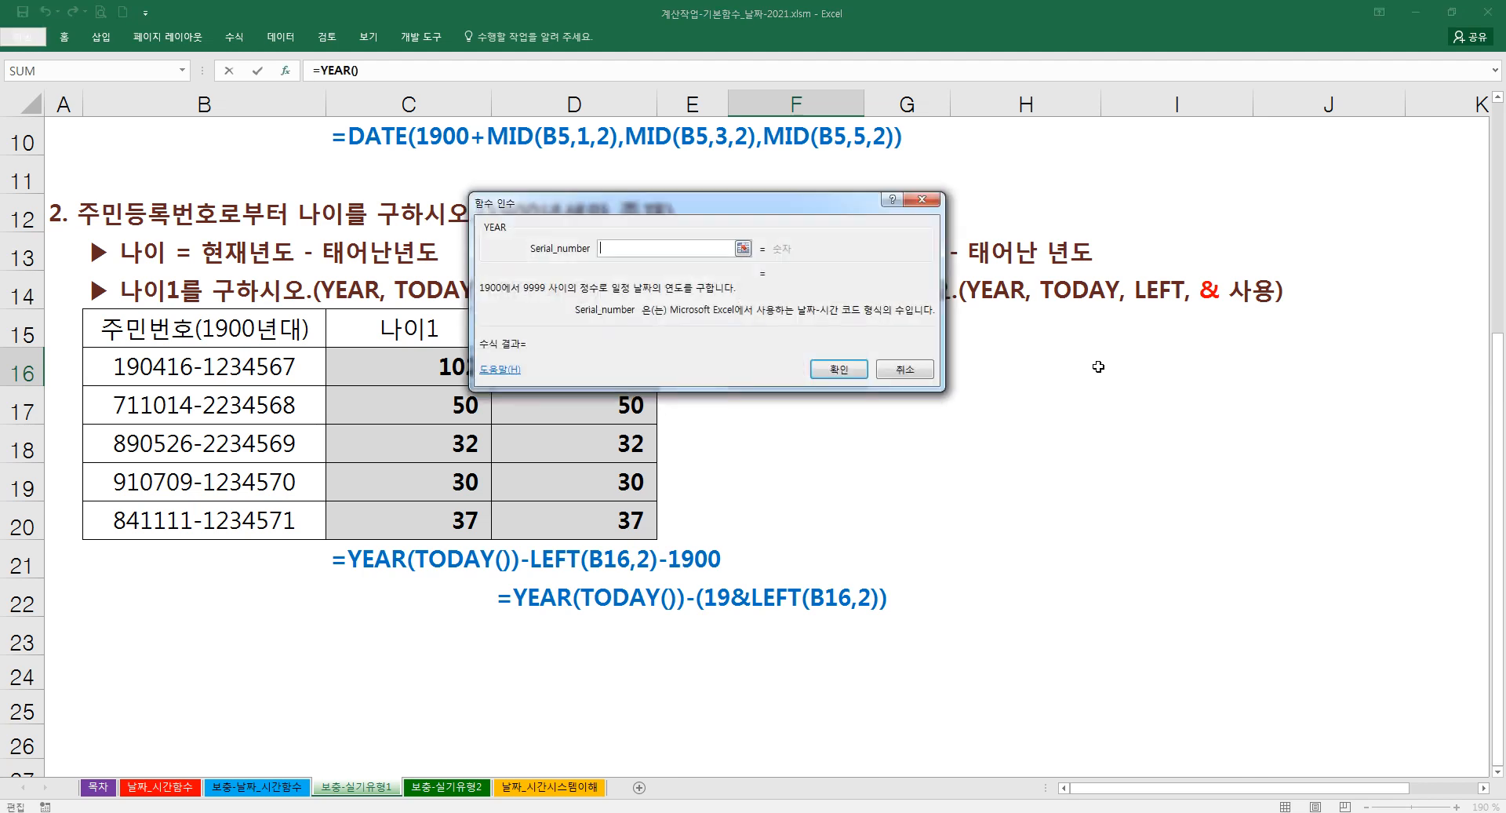
pyautogui.write('today()')
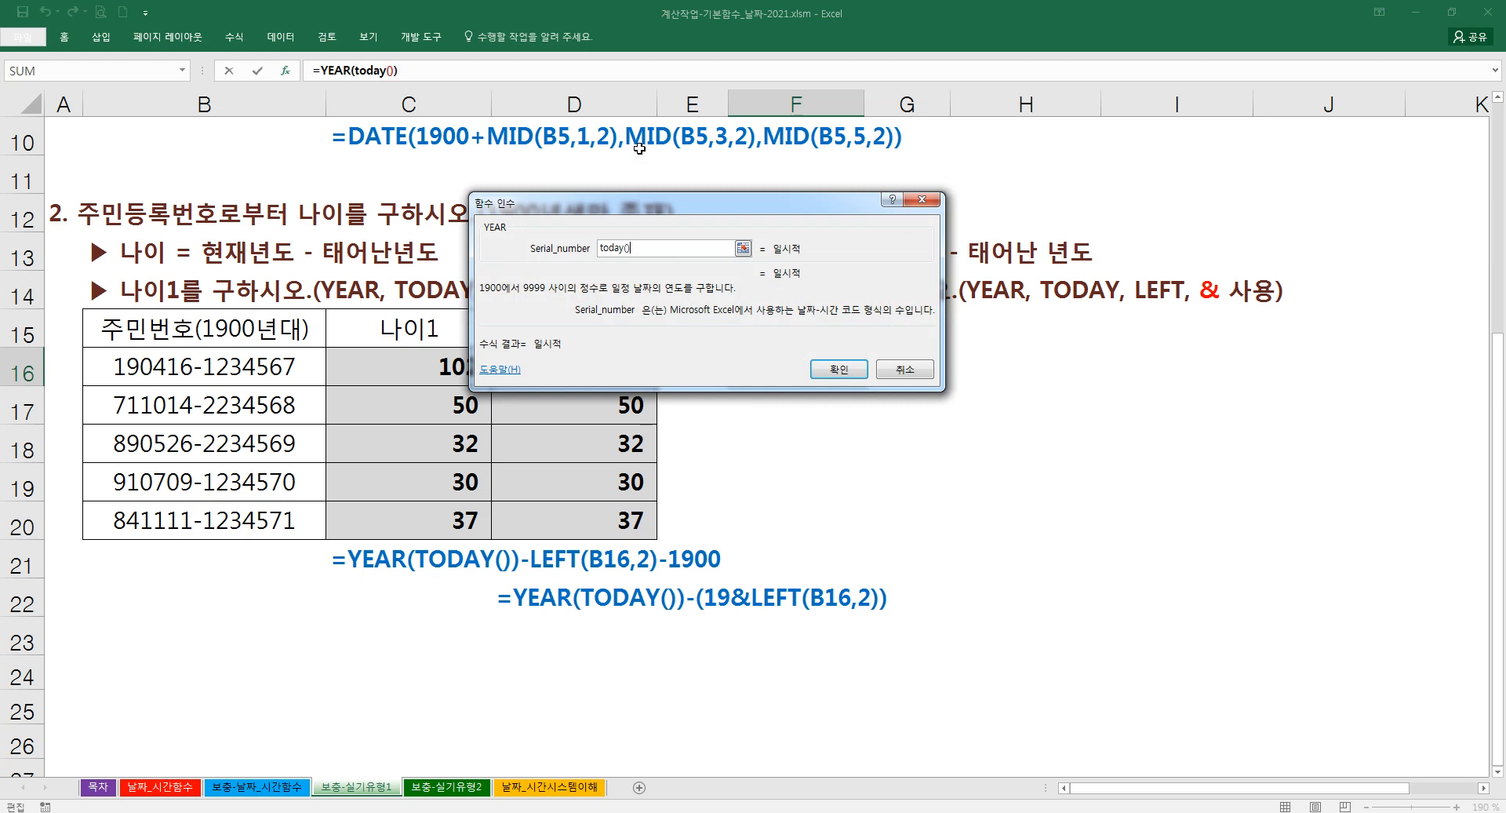
pyautogui.click(413, 69)
pyautogui.write('-')
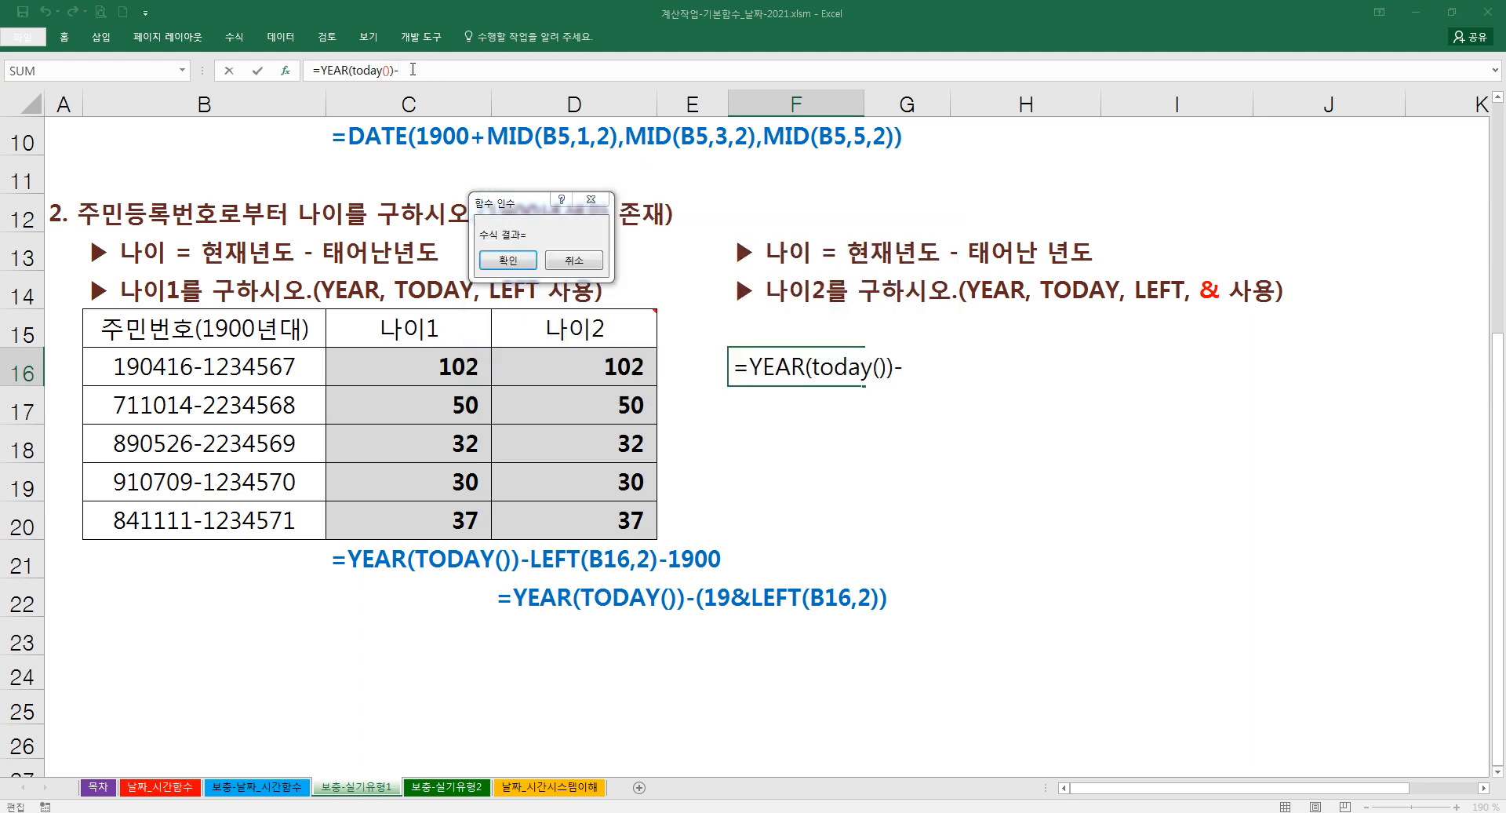
pyautogui.write('year(')
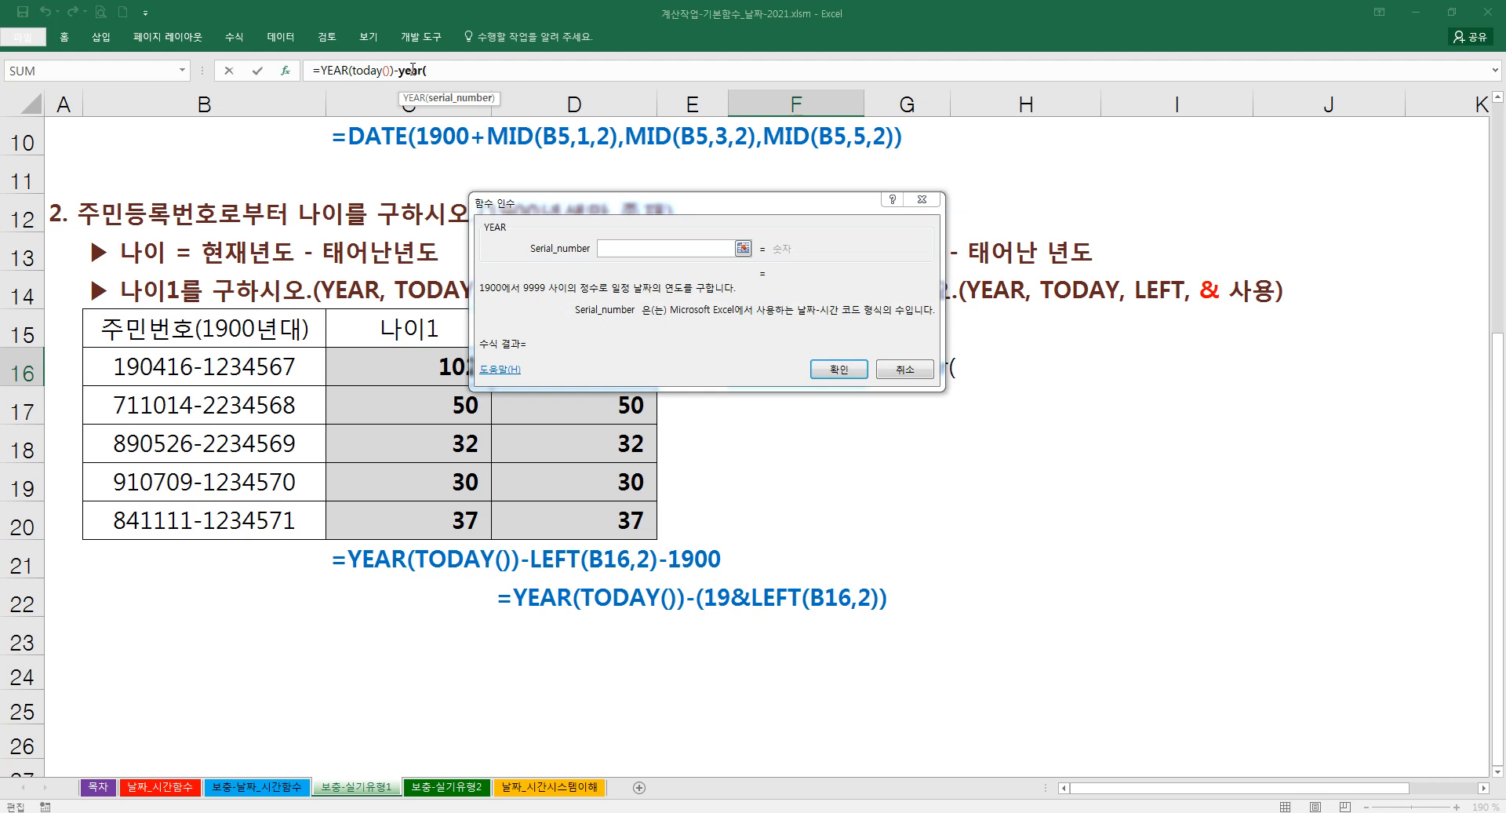
pyautogui.press('BackSpace')
pyautogui.press('BackSpace')
pyautogui.press('BackSpace')
pyautogui.press('BackSpace')
pyautogui.press('BackSpace')
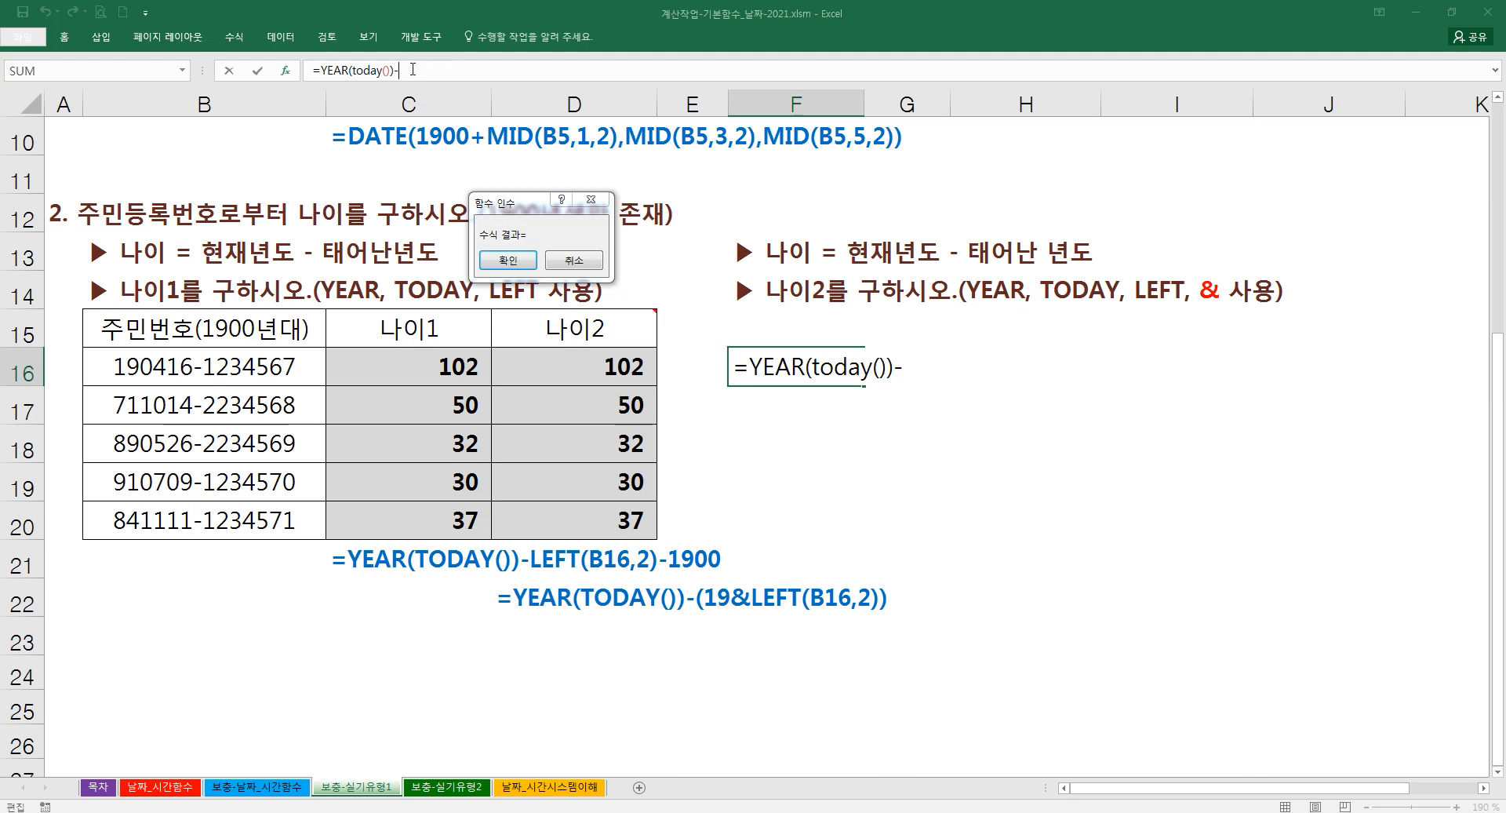
# - Append (19&LEFT(B16,2)) to the F16 formula, supplying the LEFT arguments B16 and 2, and enter it
pyautogui.write('(19&left(')
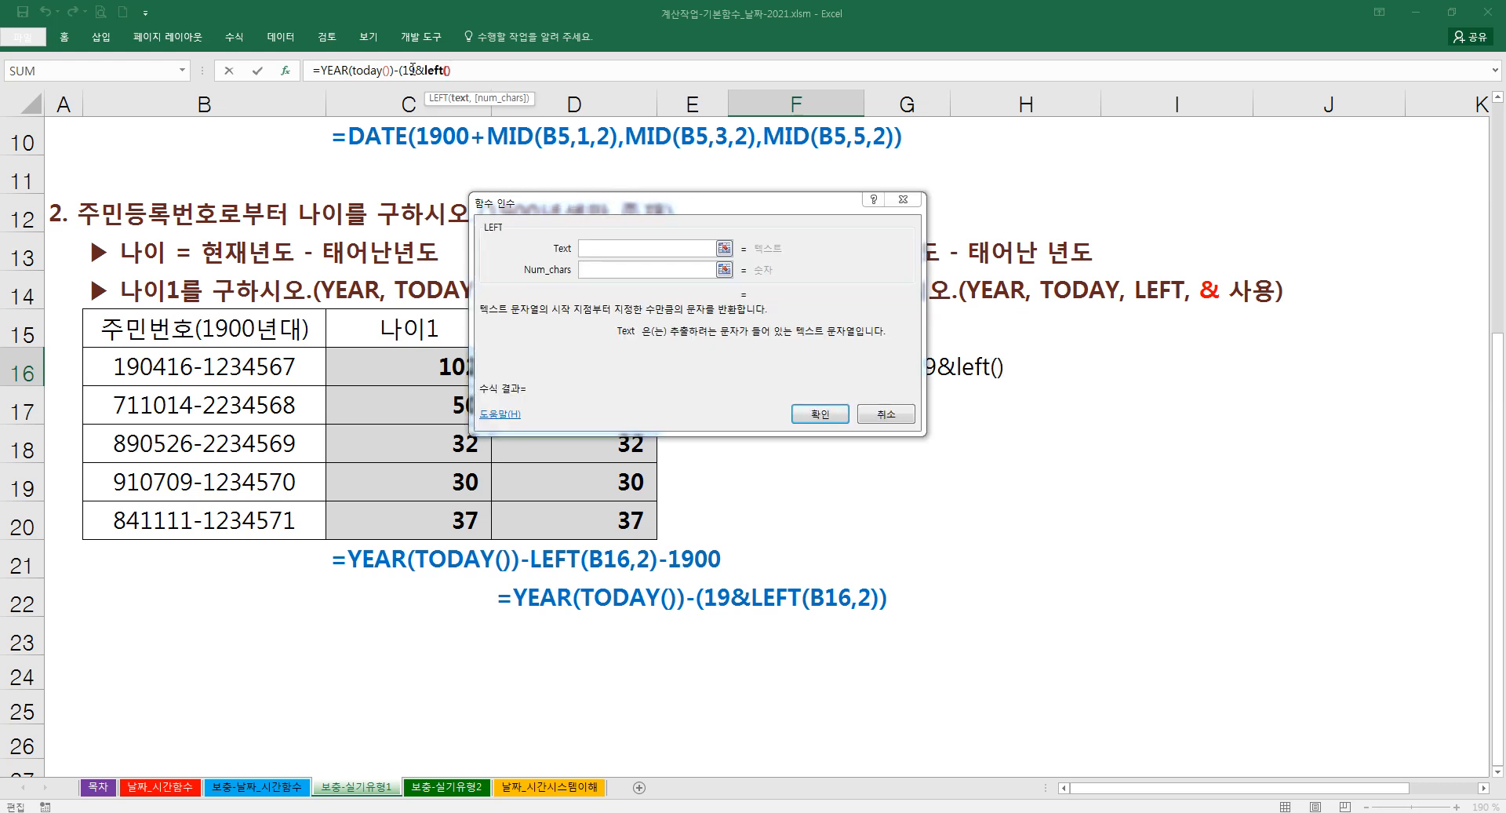
pyautogui.click(604, 250)
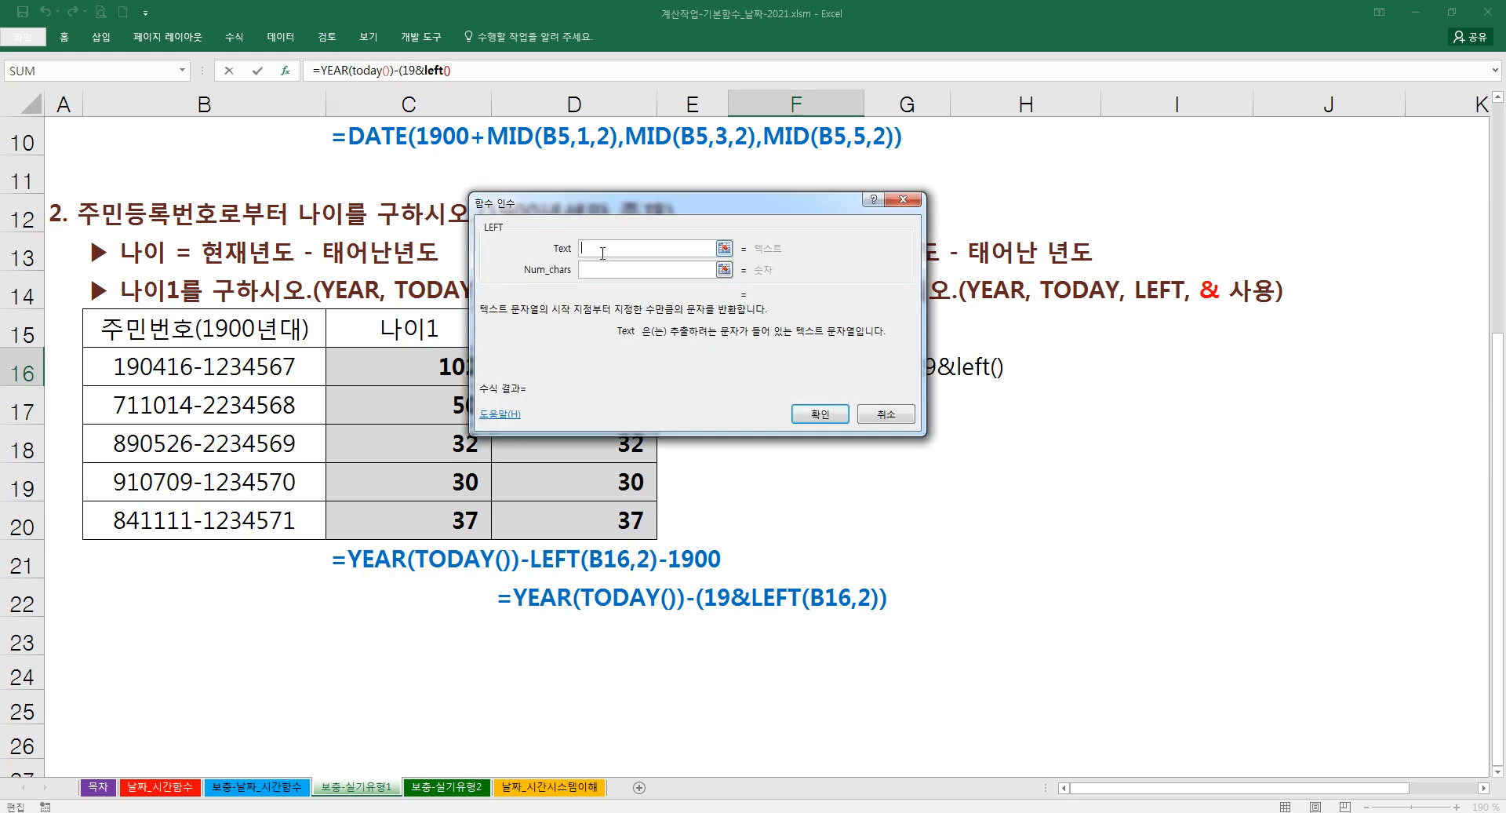
pyautogui.click(272, 371)
pyautogui.click(584, 271)
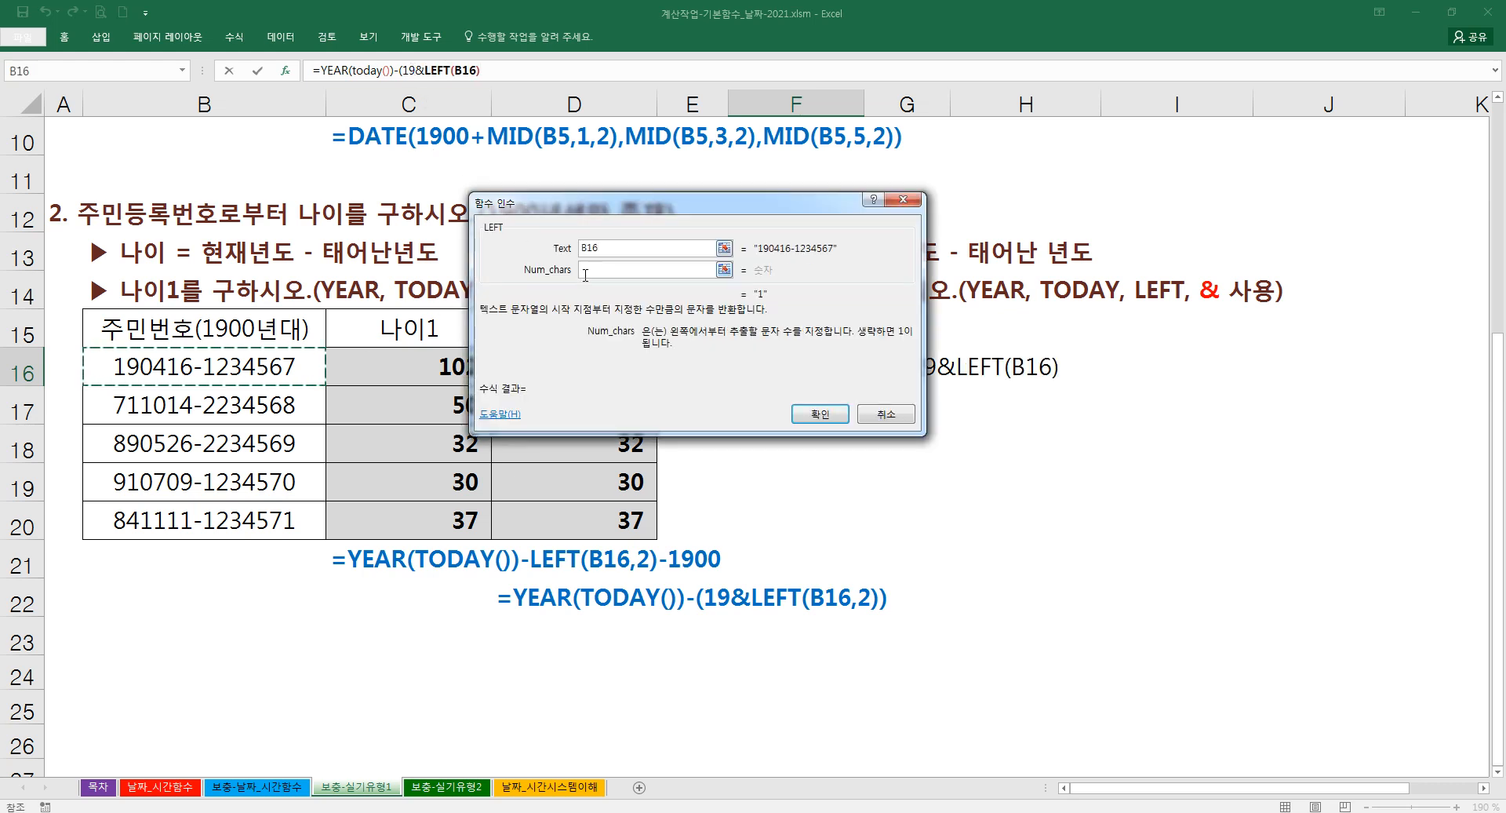
pyautogui.write('2')
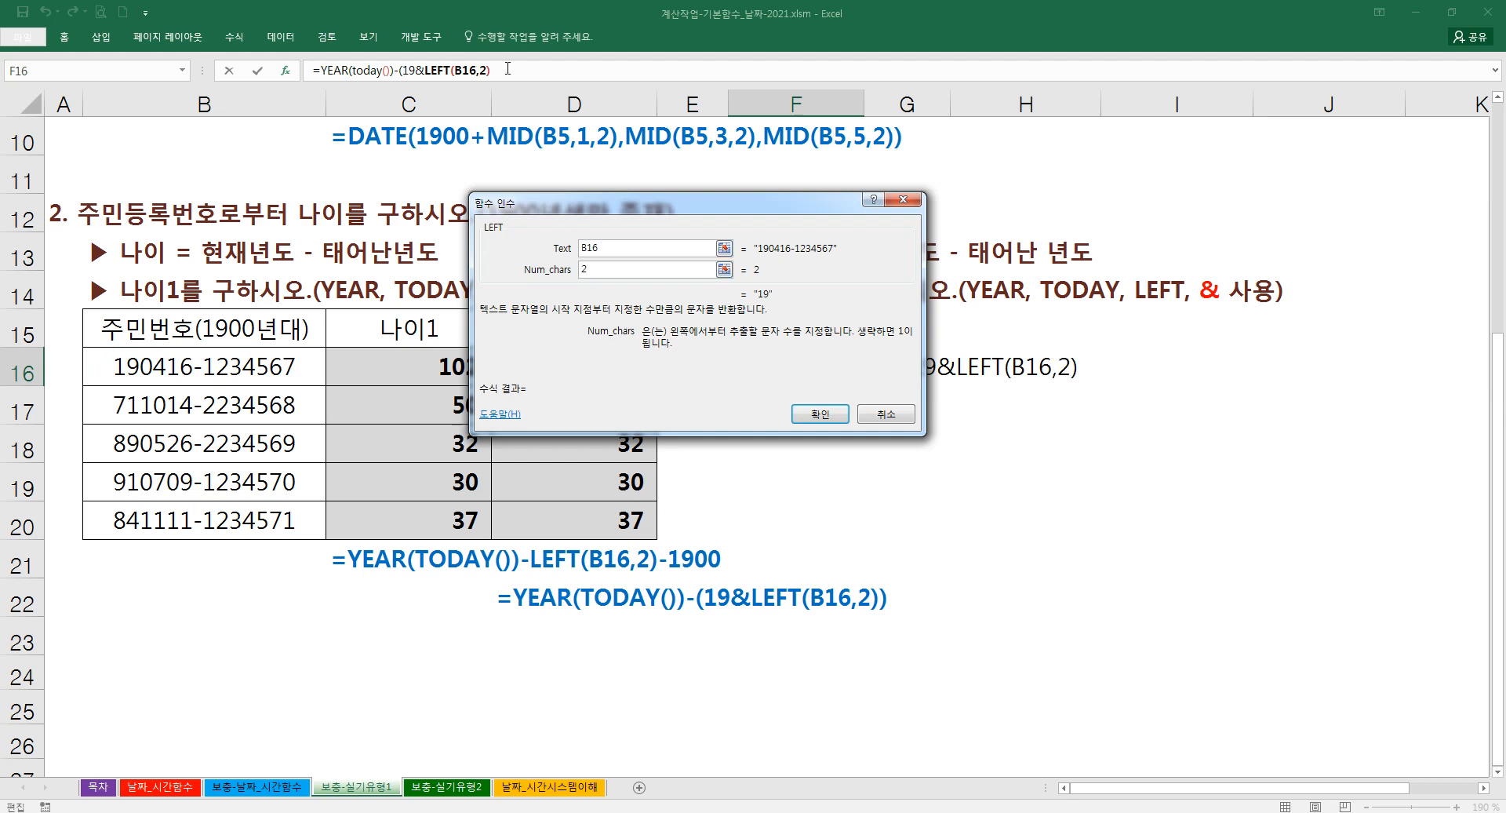
pyautogui.click(507, 69)
pyautogui.write(')')
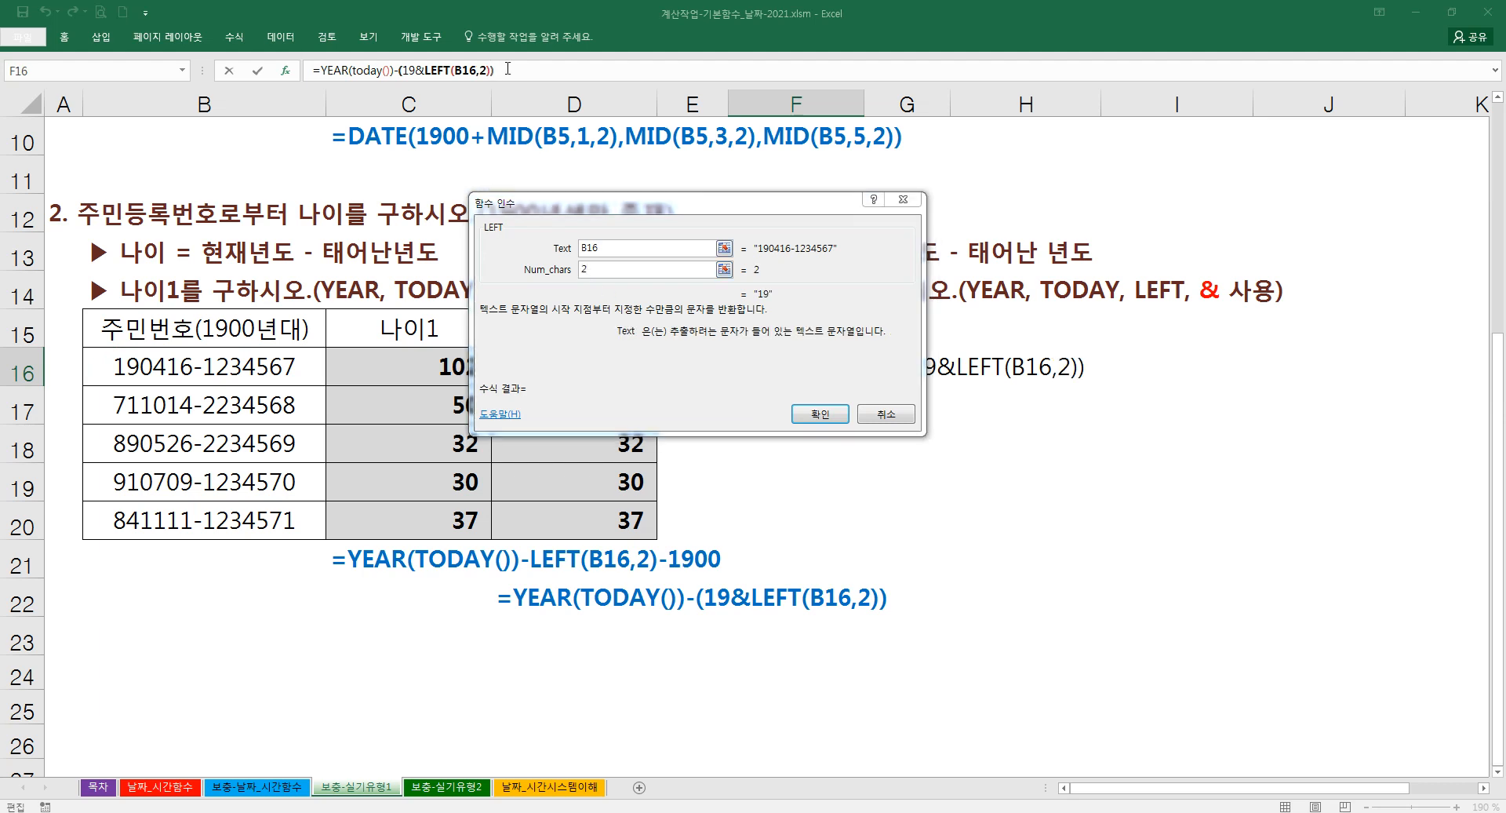
pyautogui.press('Return')
# - Clear the practice formula from F16, check the 나이2 formula in D18, and select the empty cell D24
pyautogui.press('Delete')
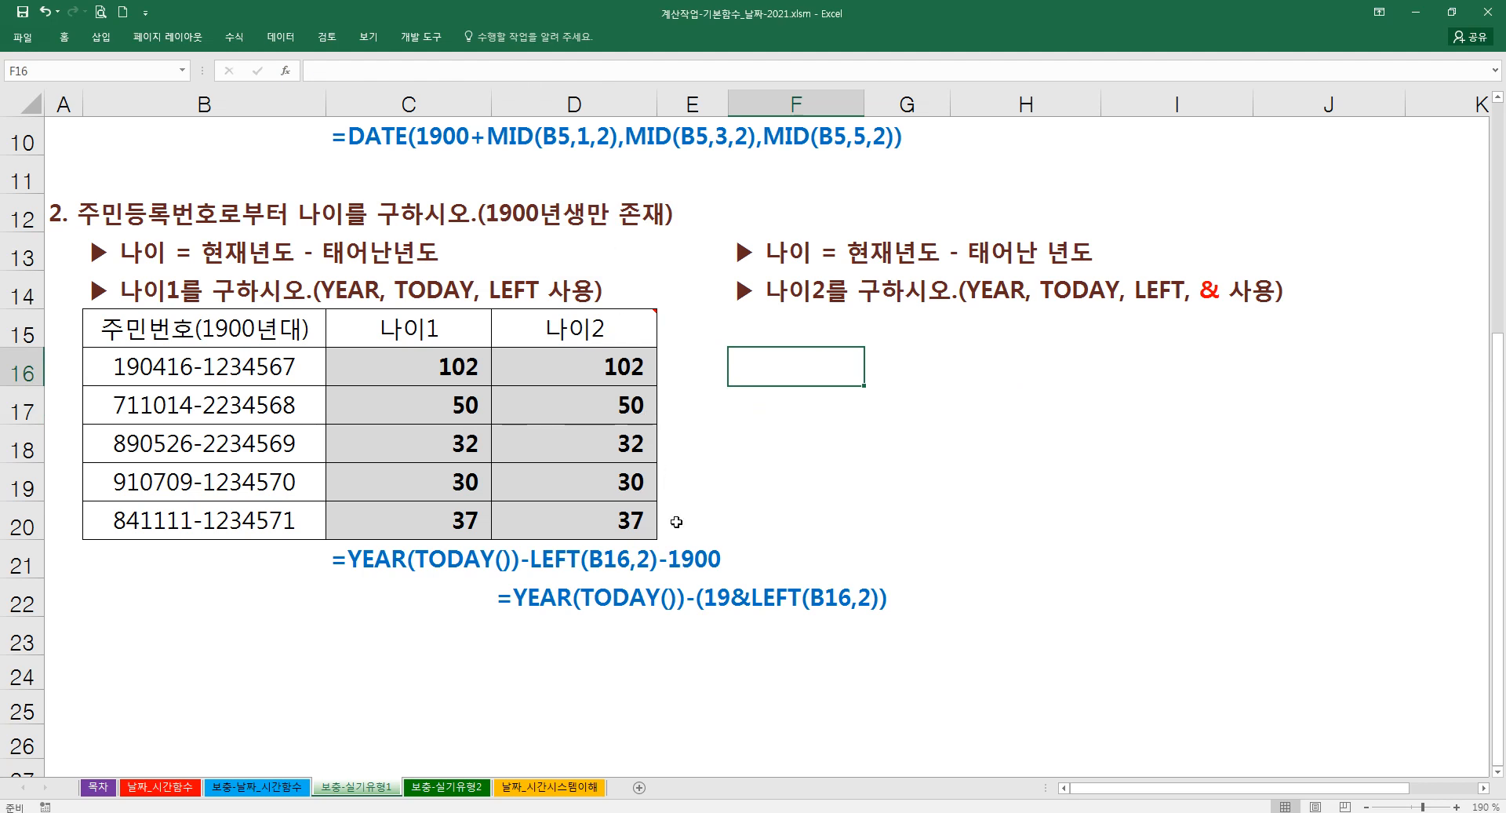
pyautogui.moveTo(624, 332)
pyautogui.click(738, 467)
pyautogui.click(613, 454)
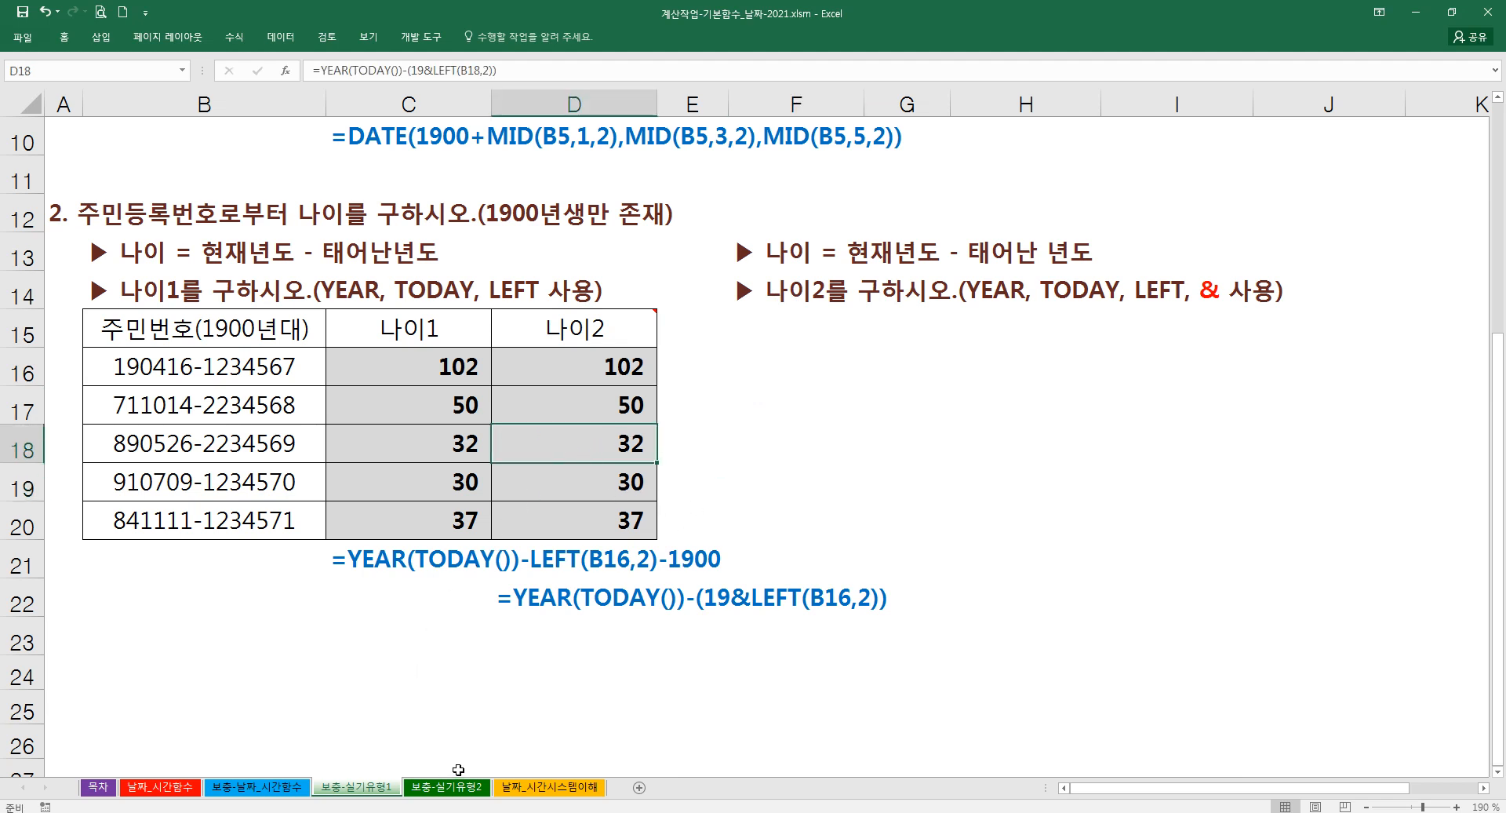
pyautogui.click(518, 659)
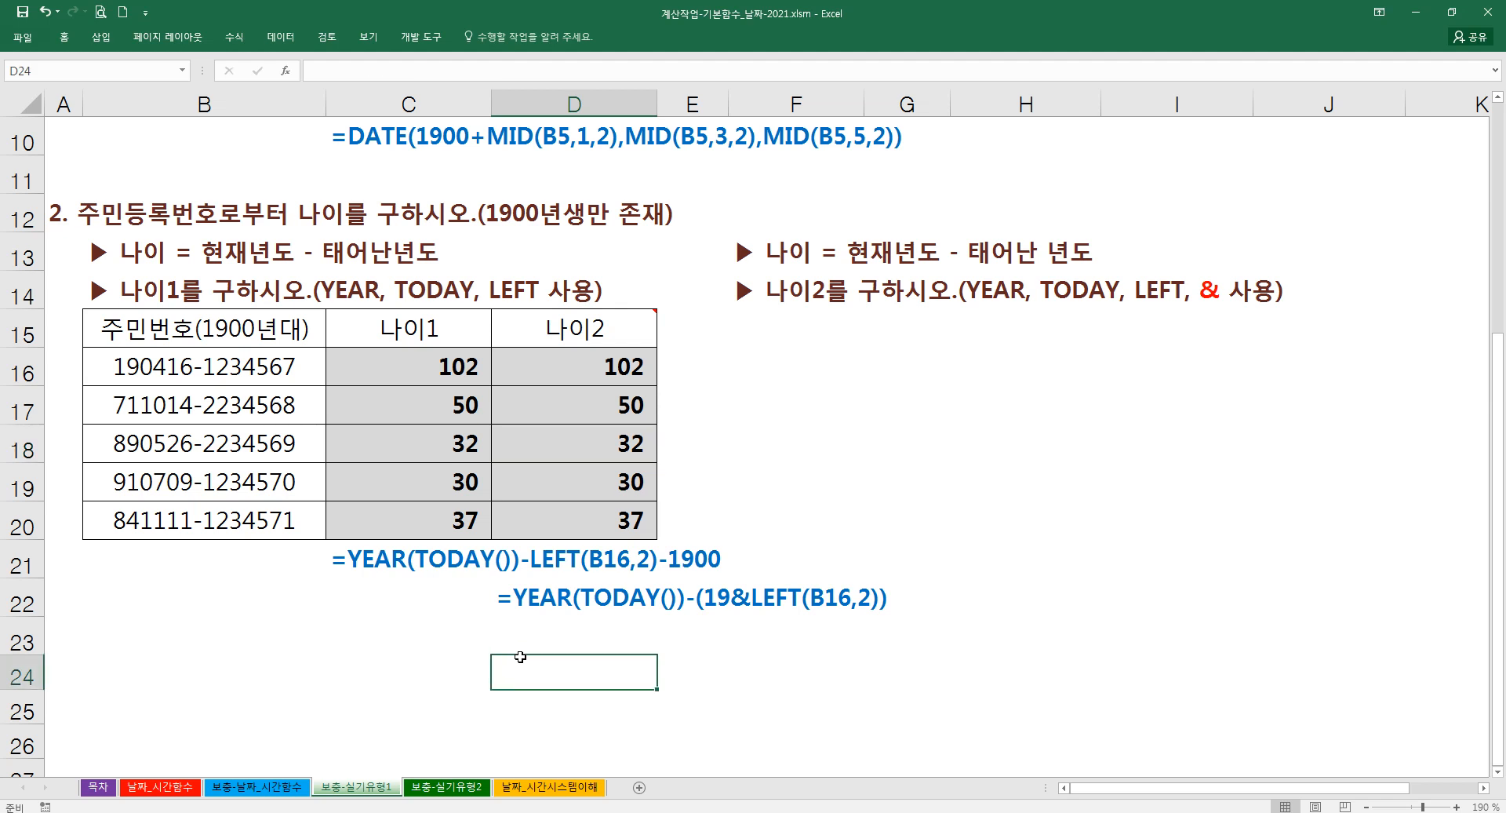
# - Switch to the 보충-실기유형2 sheet and review the first record's rental date in C5 and return date in D5
pyautogui.hotkey('ctrl', 'pagedown')
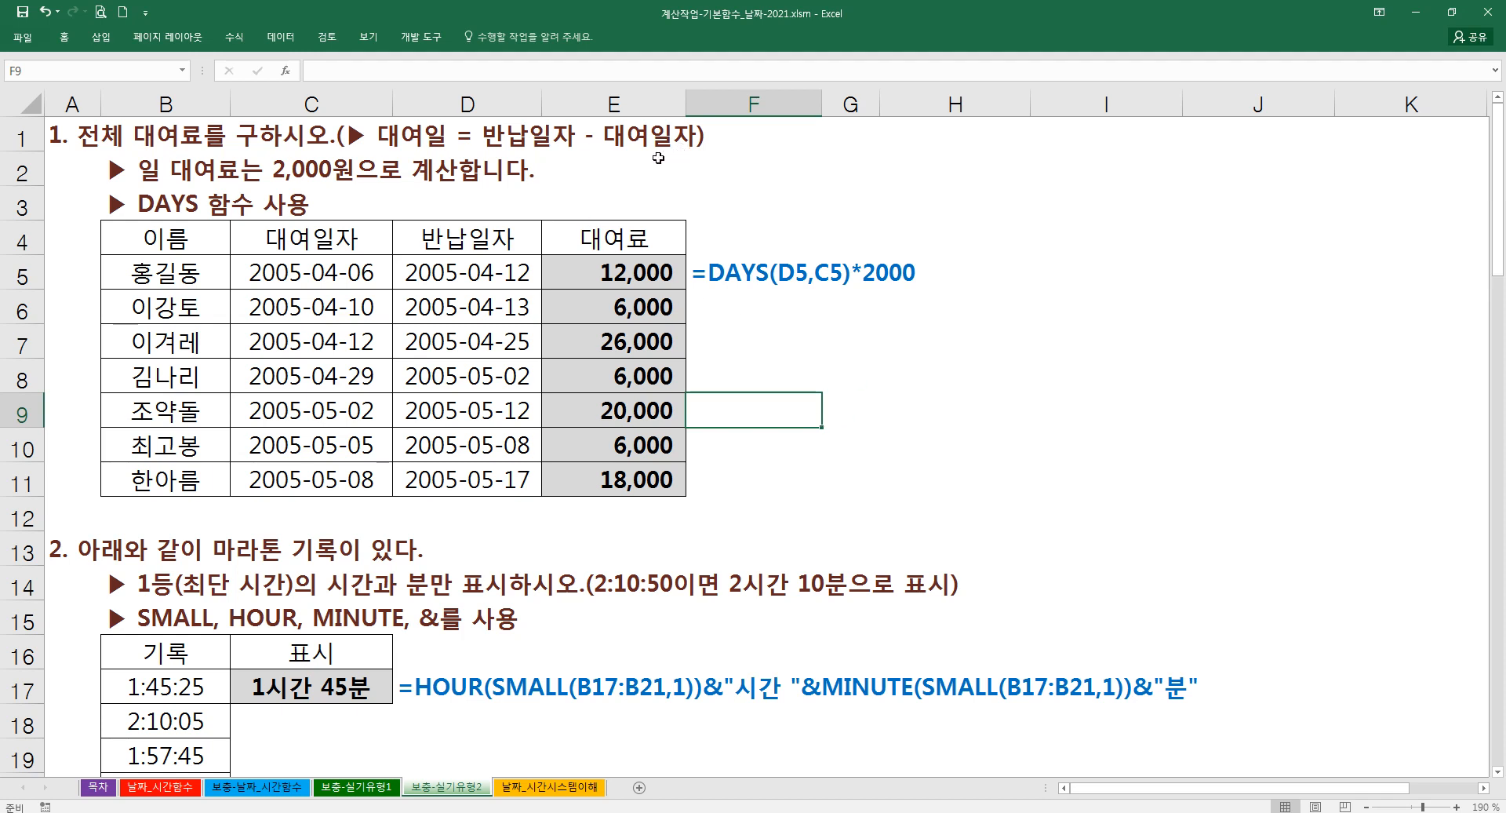
pyautogui.click(521, 262)
pyautogui.click(354, 271)
pyautogui.click(469, 266)
pyautogui.click(321, 267)
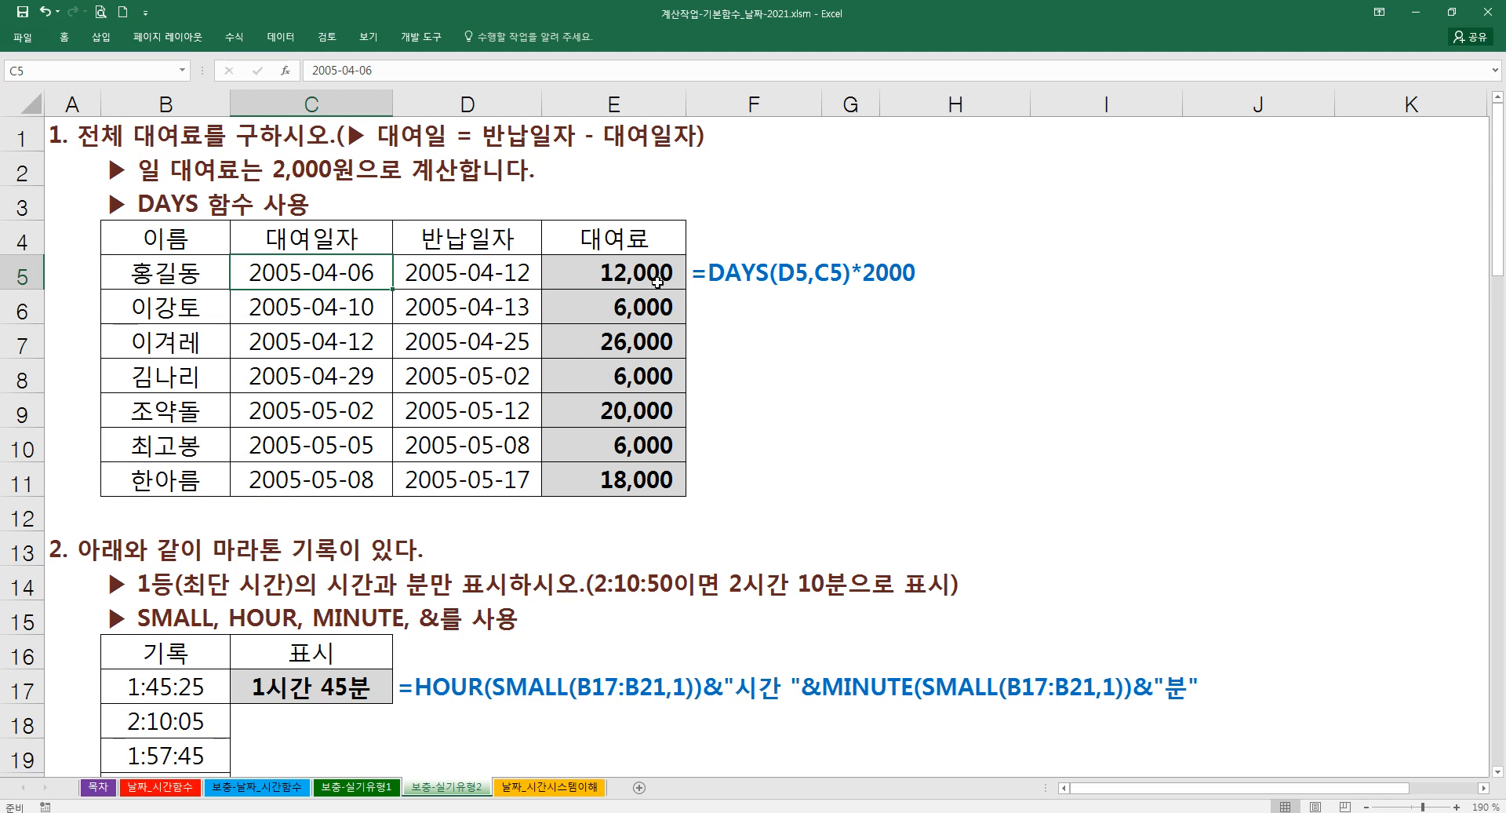
# - Begin a DAYS formula in I5 with D5 as the end date and C5 as the start date
pyautogui.click(1022, 273)
pyautogui.click(1066, 271)
pyautogui.write('=days')
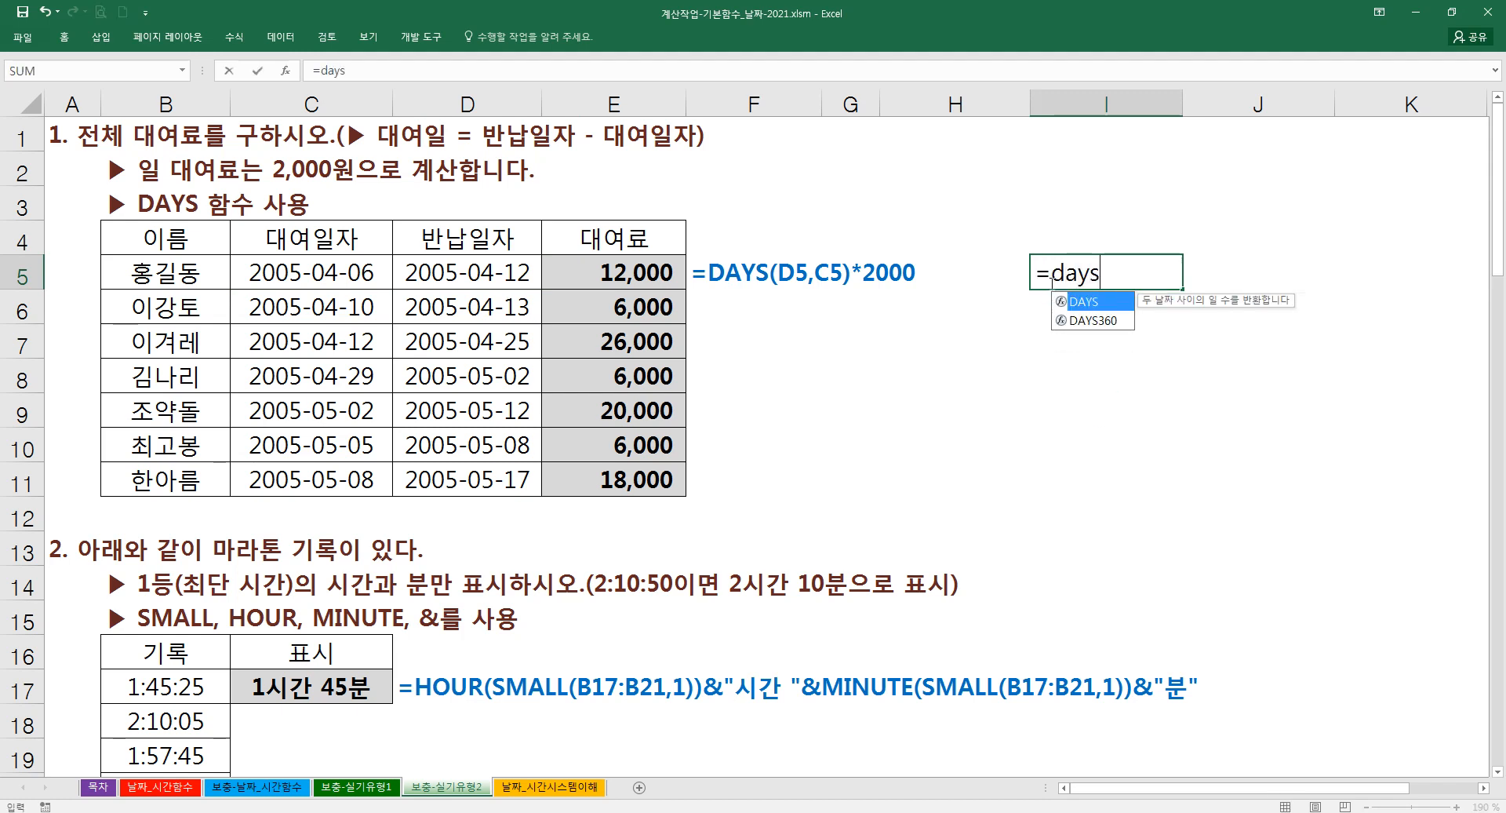
pyautogui.press('Tab')
pyautogui.hotkey('ctrl', 'a')
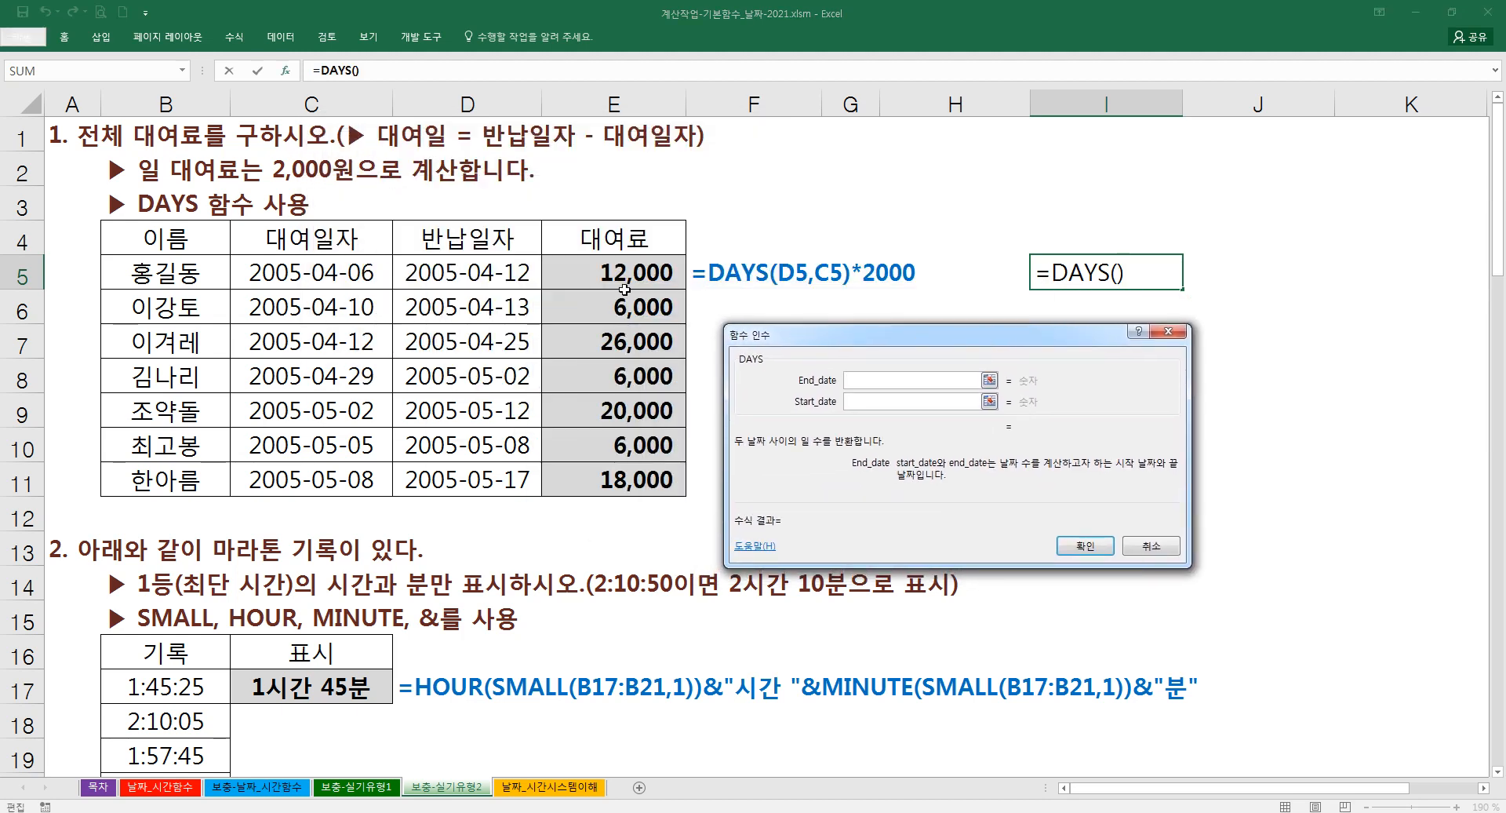
pyautogui.click(499, 272)
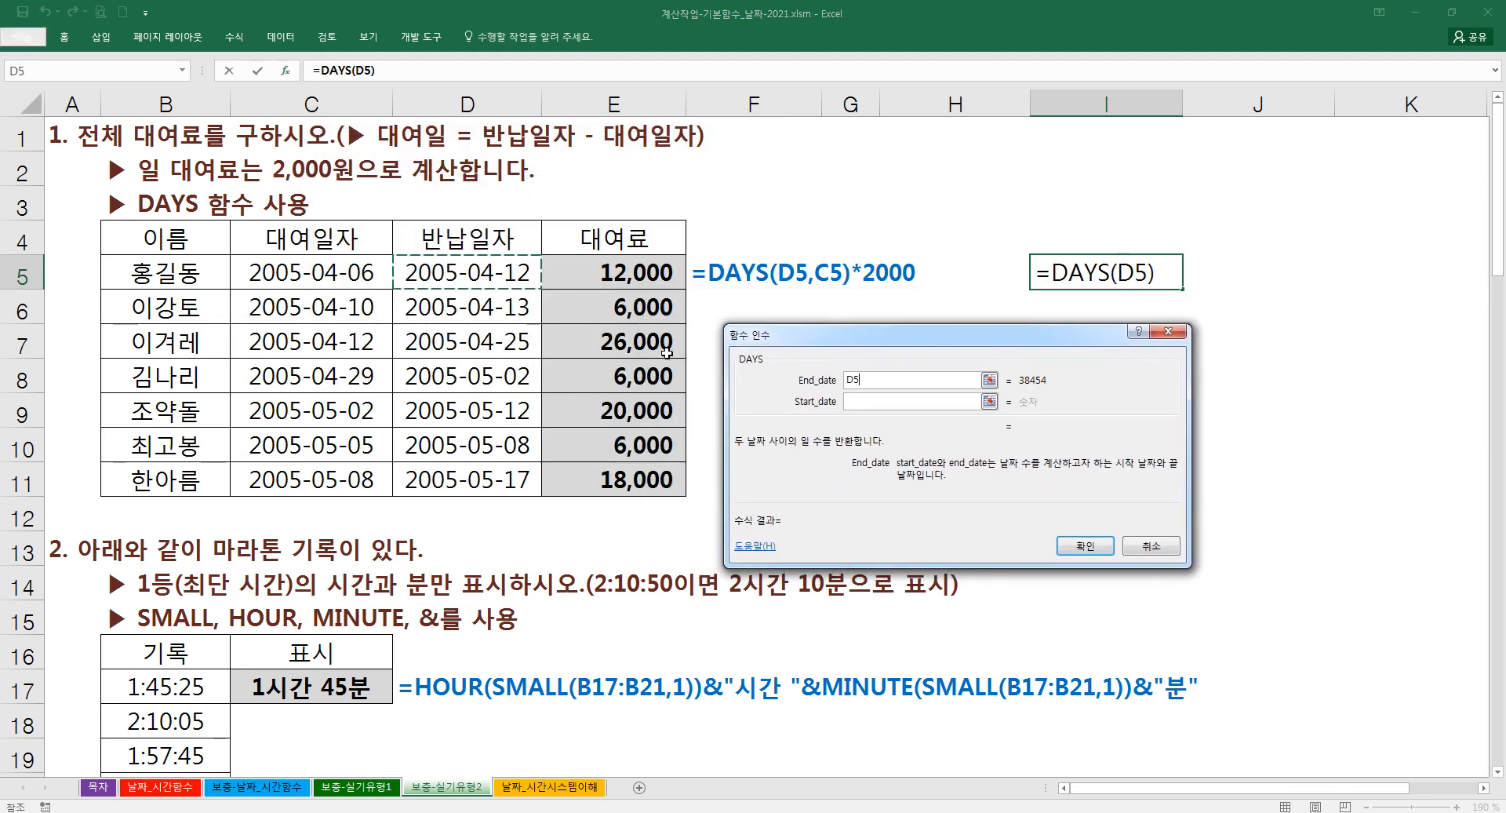
pyautogui.click(866, 402)
pyautogui.click(361, 277)
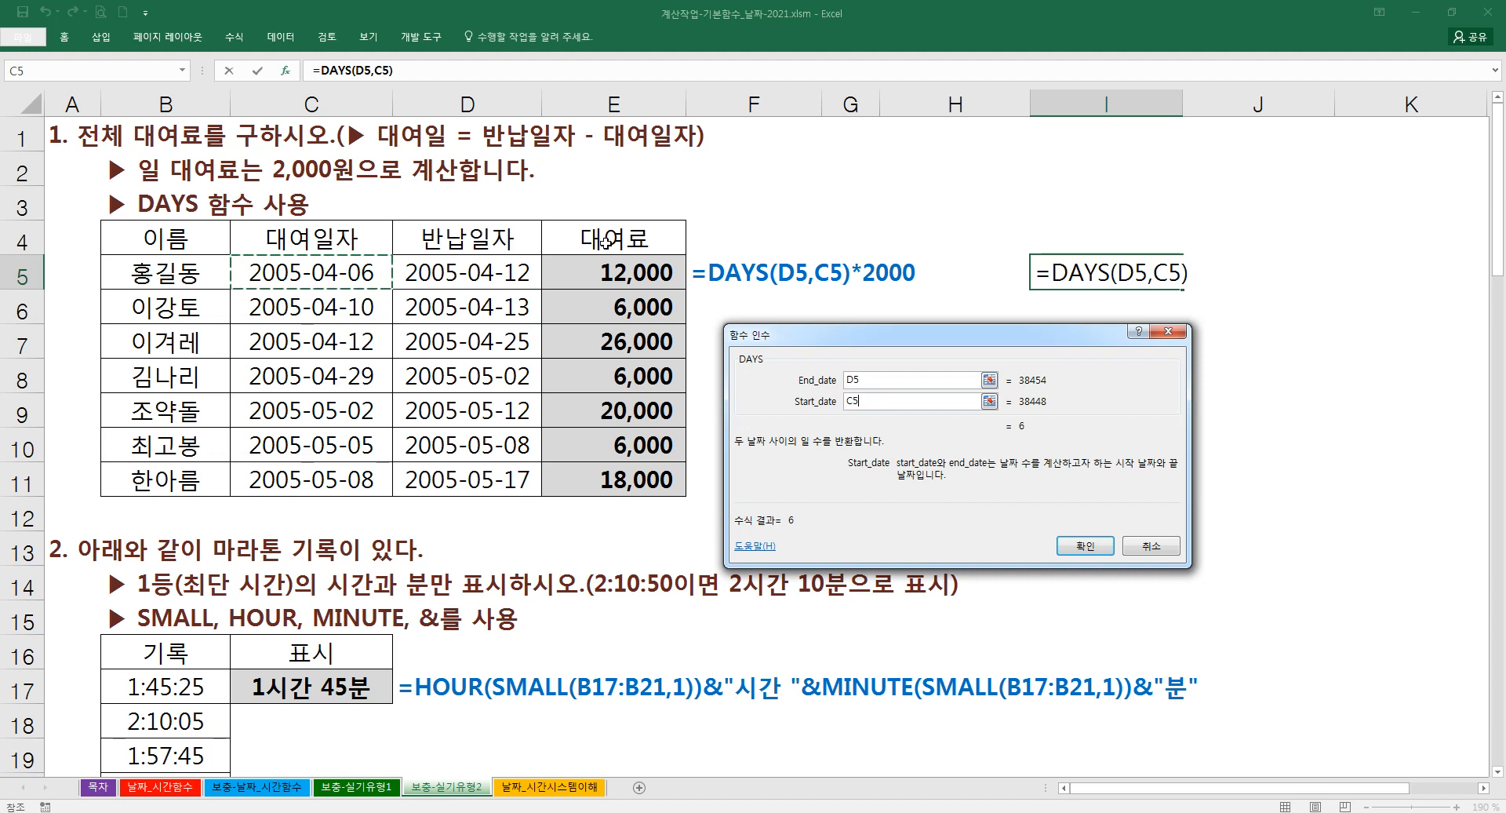
# - Multiply the DAYS result in I5 by 2000 and enter the formula
pyautogui.click(421, 69)
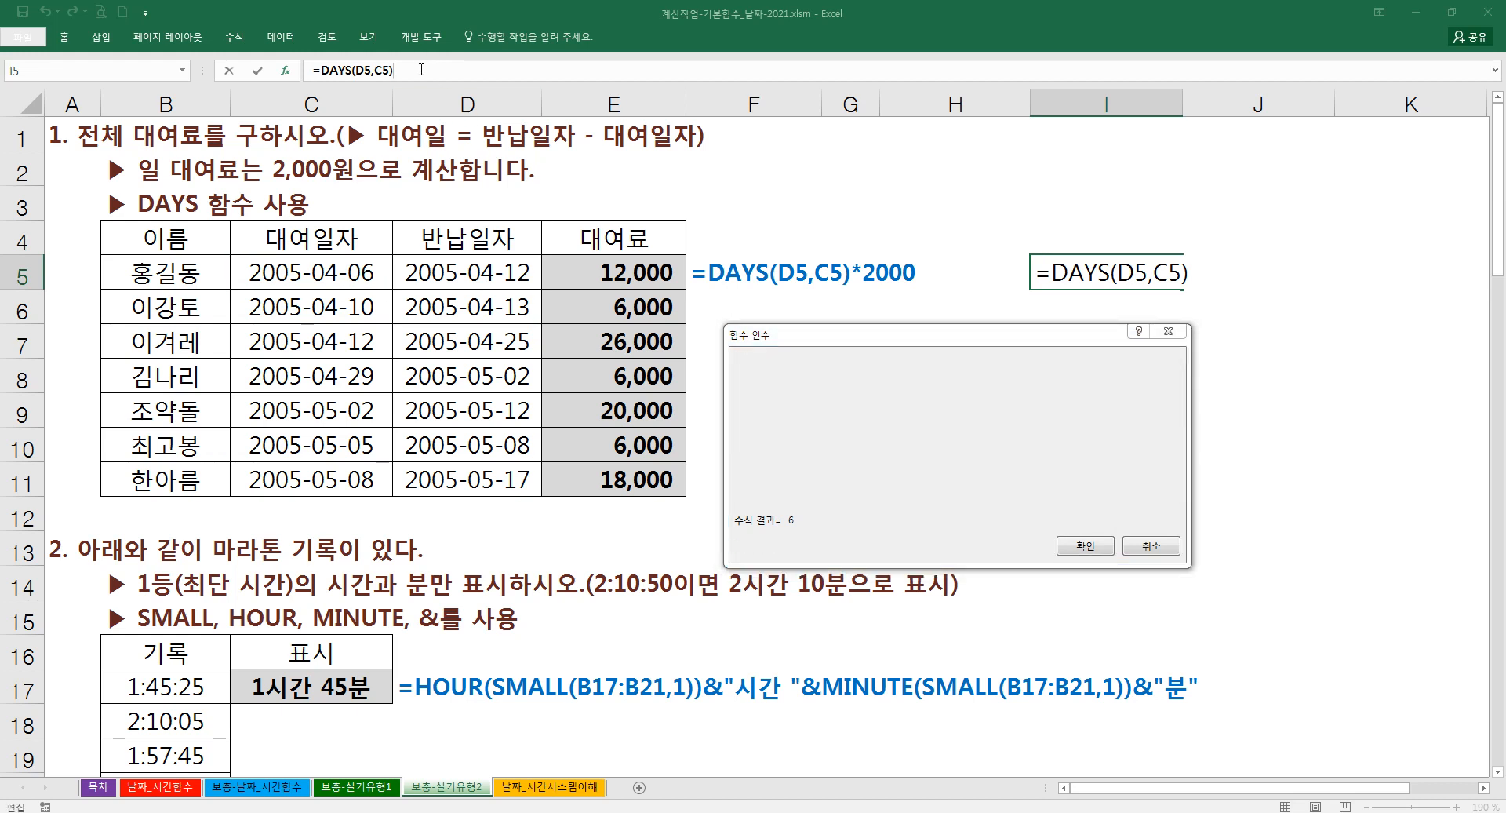
pyautogui.write('*2000')
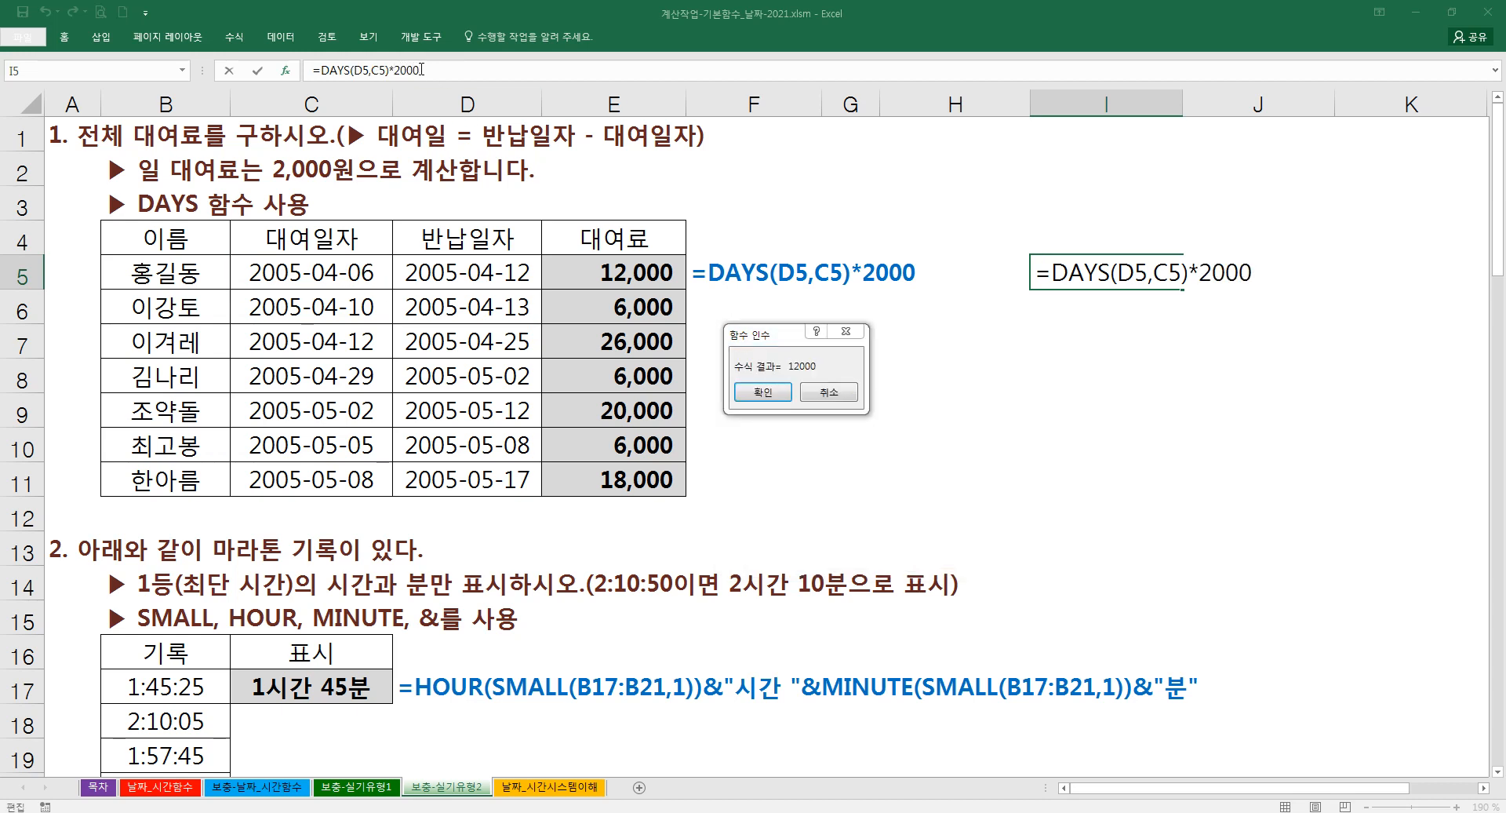
pyautogui.press('Return')
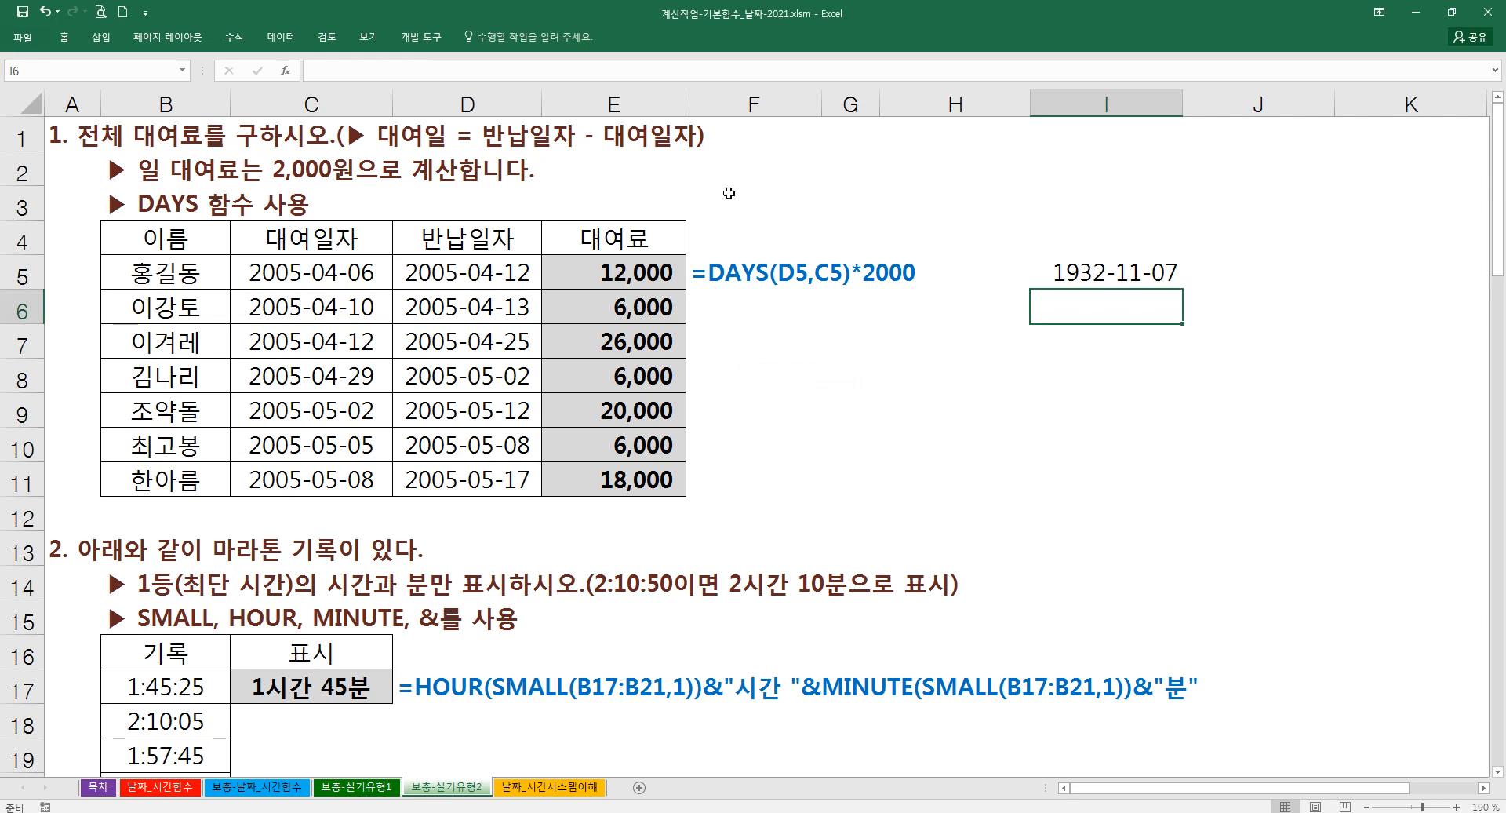
# - Copy the formula text of I5 into J5 so that it also reads =DAYS(D5,C5)*2000
pyautogui.click(1063, 267)
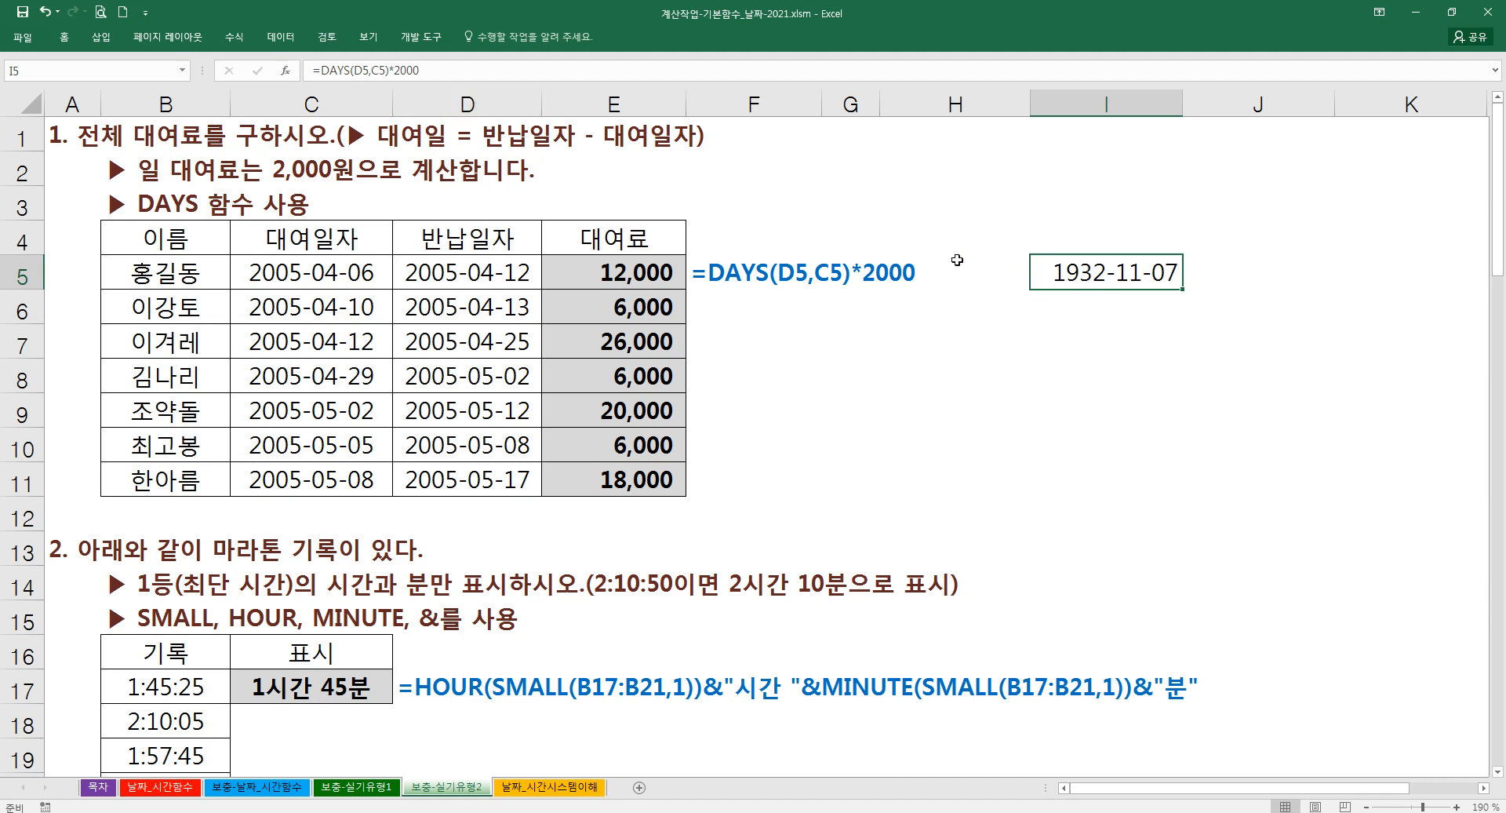
pyautogui.press('F2')
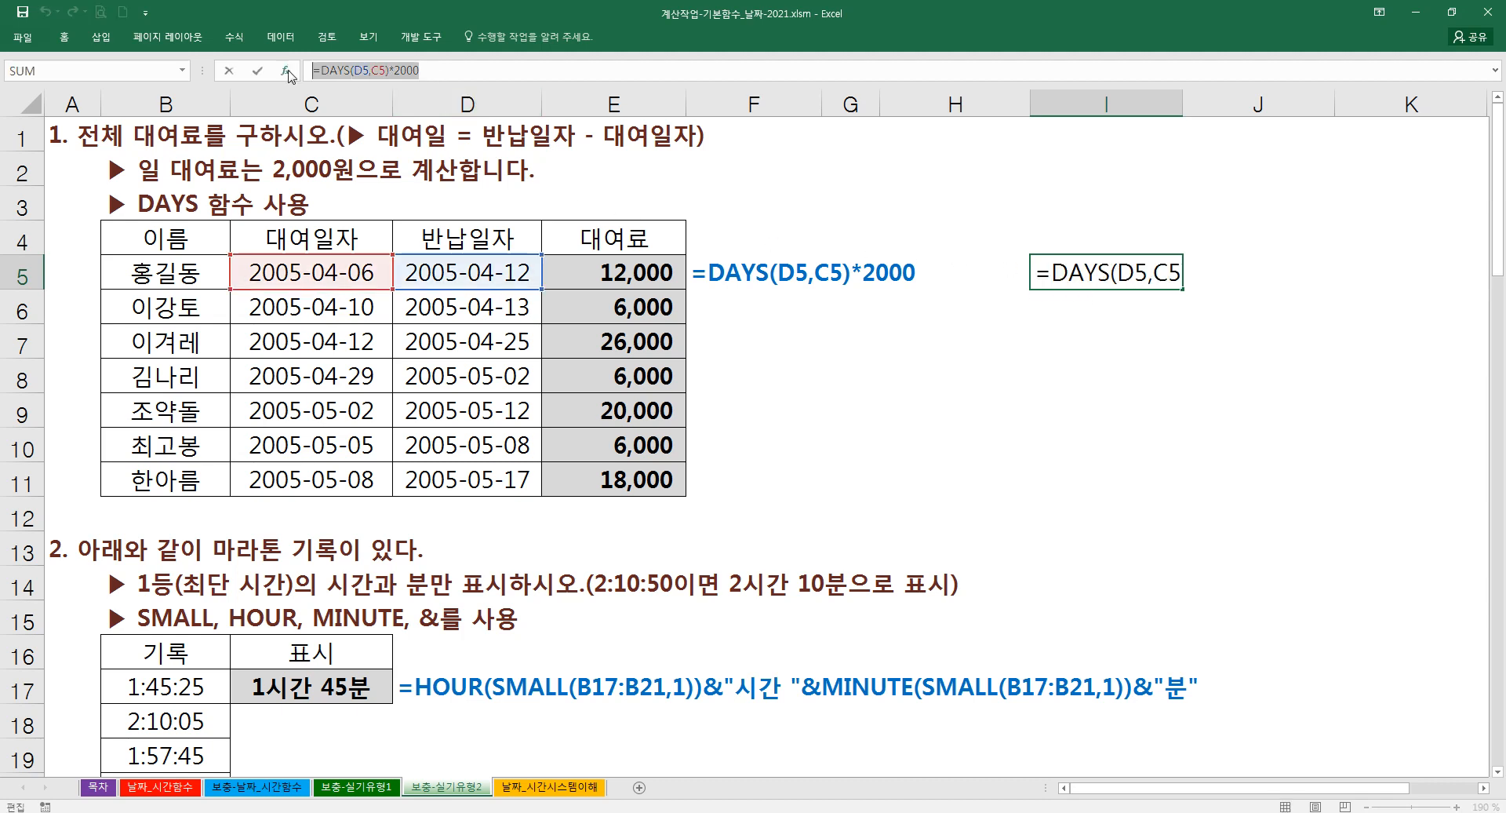
pyautogui.press('Return')
pyautogui.click(1283, 269)
pyautogui.doubleClick(1283, 270)
pyautogui.hotkey('ctrl', 'v')
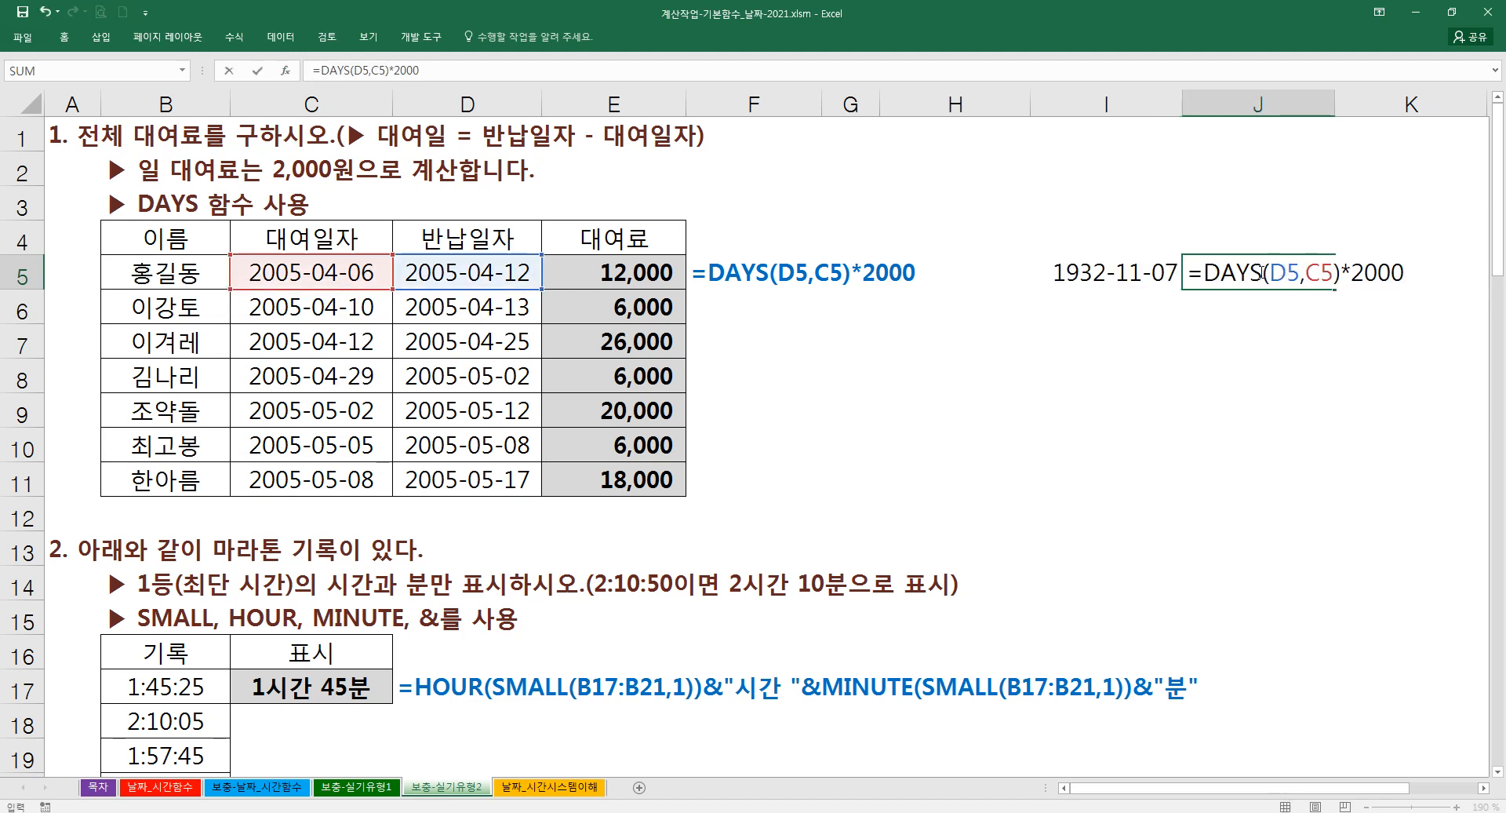
pyautogui.press('Return')
# - Compare the number format applied to I5:J5 with that of the 대여료 cells E5:E11
pyautogui.click(1245, 269)
pyautogui.moveTo(1149, 271); pyautogui.dragTo(1281, 273)
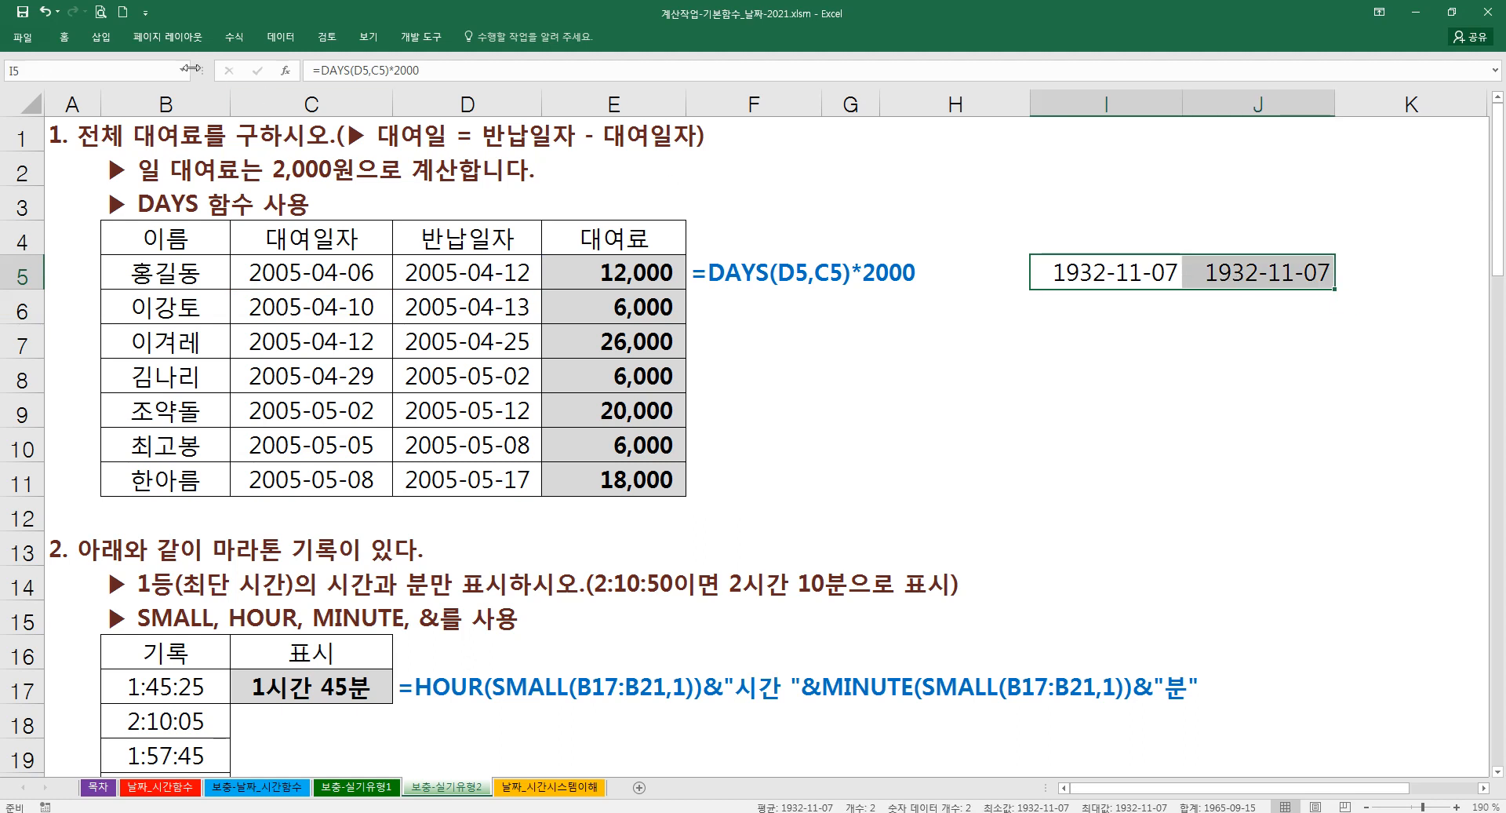
pyautogui.click(64, 36)
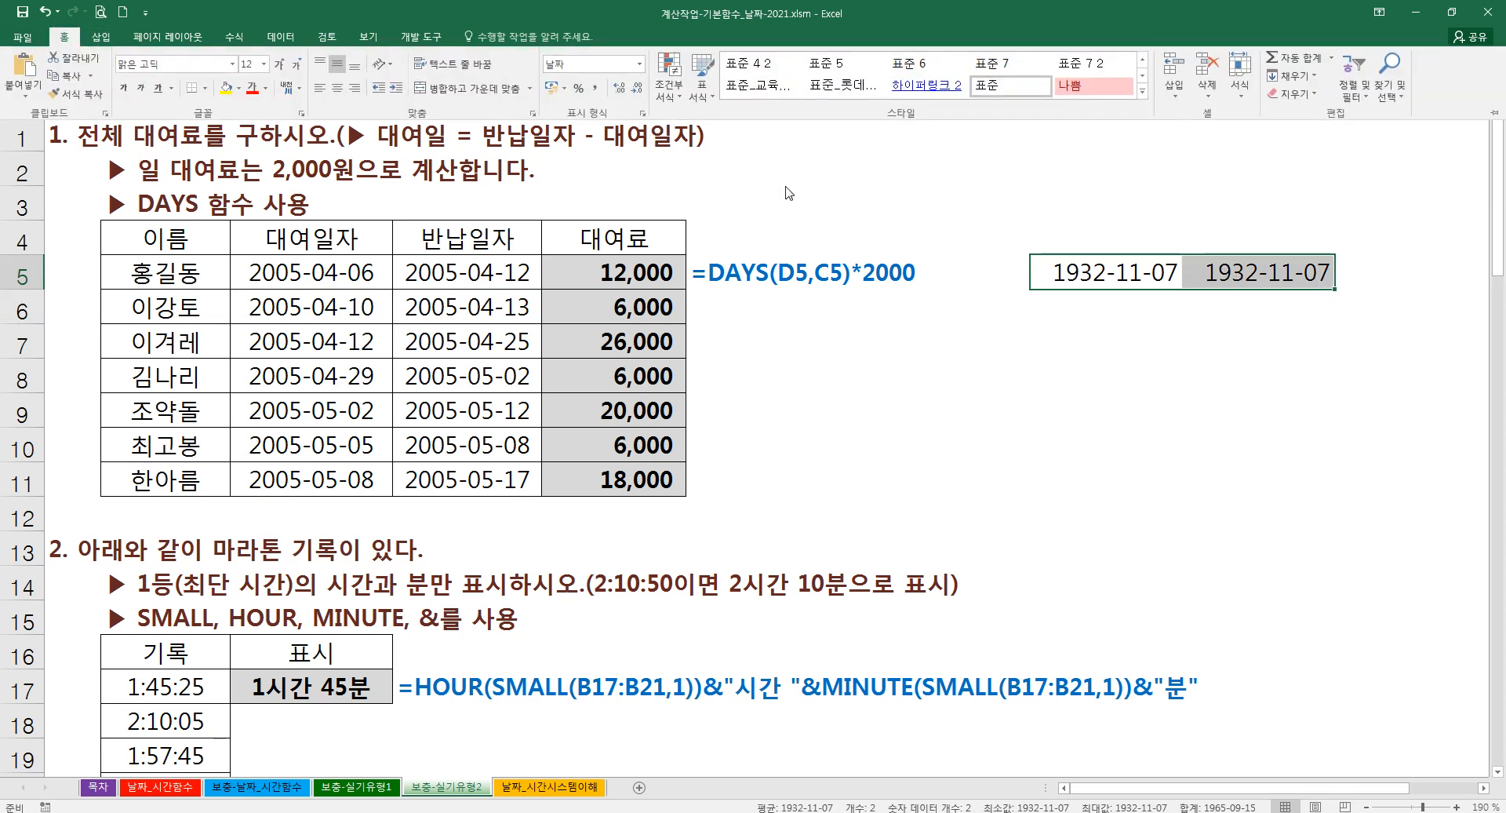
pyautogui.click(1071, 273)
pyautogui.moveTo(646, 271); pyautogui.dragTo(647, 469)
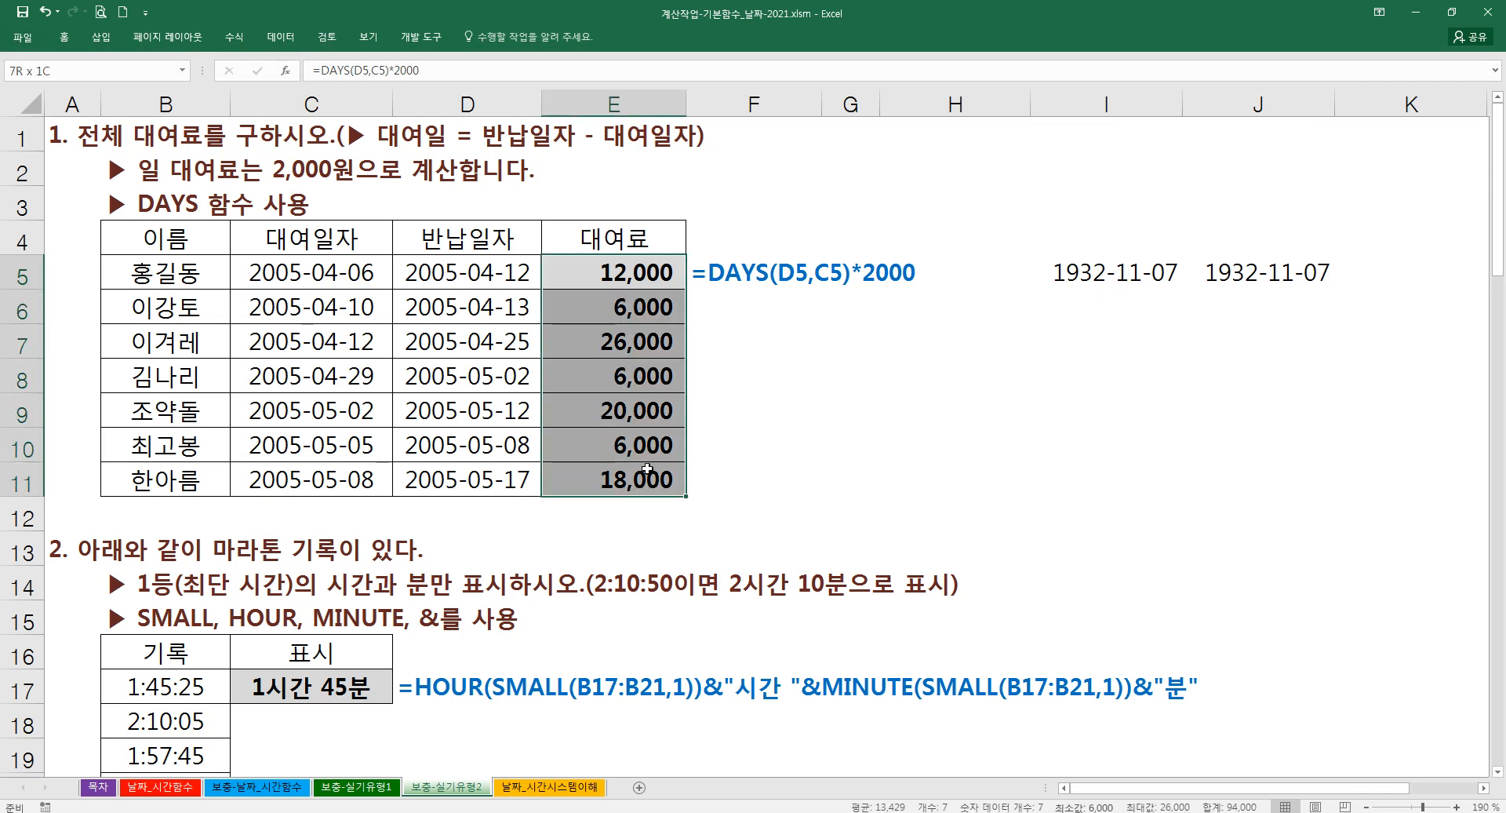
pyautogui.click(64, 37)
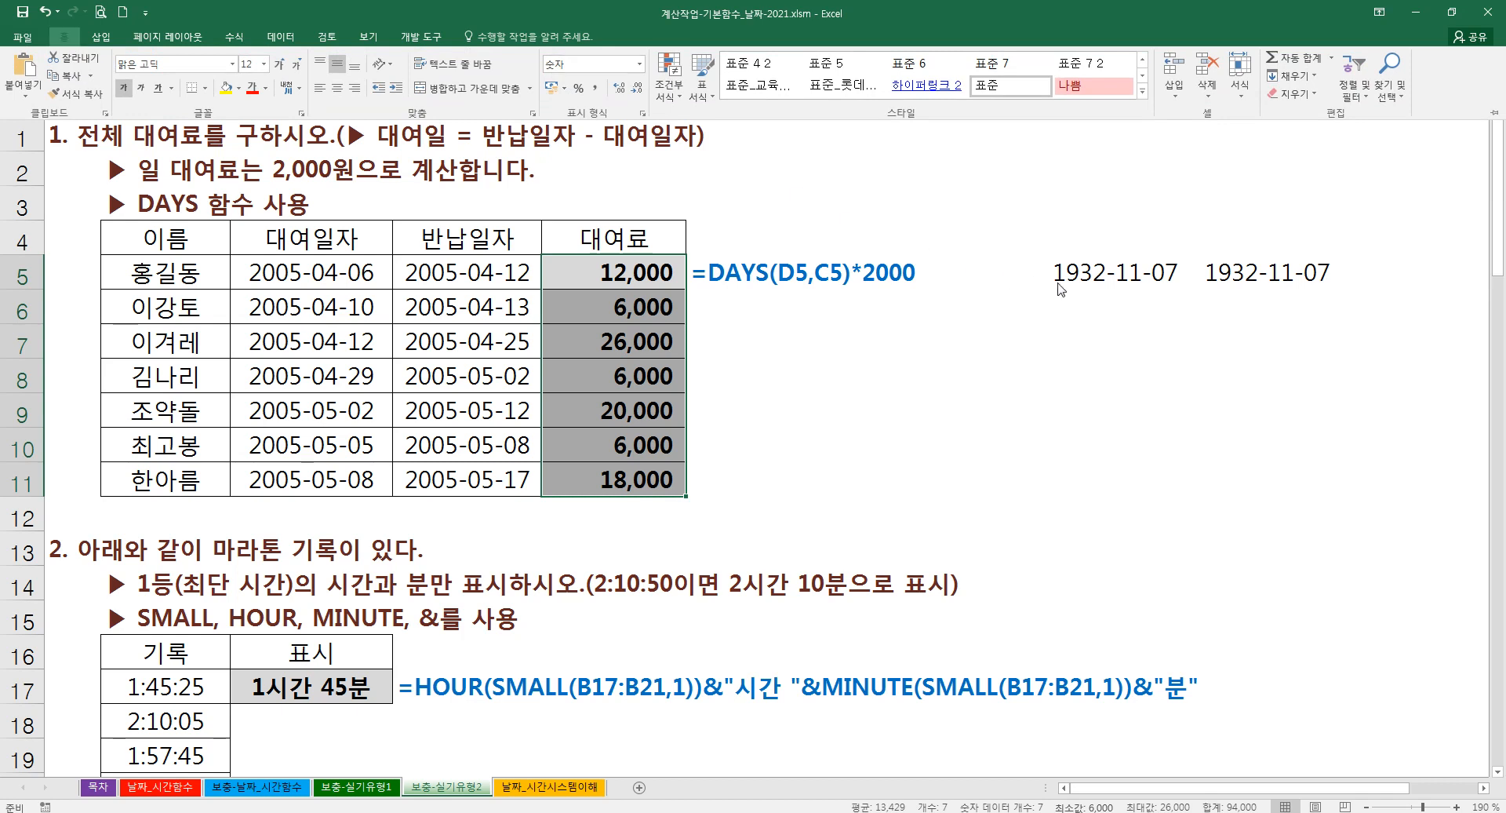
pyautogui.click(1091, 275)
pyautogui.moveTo(1093, 273); pyautogui.dragTo(1266, 272)
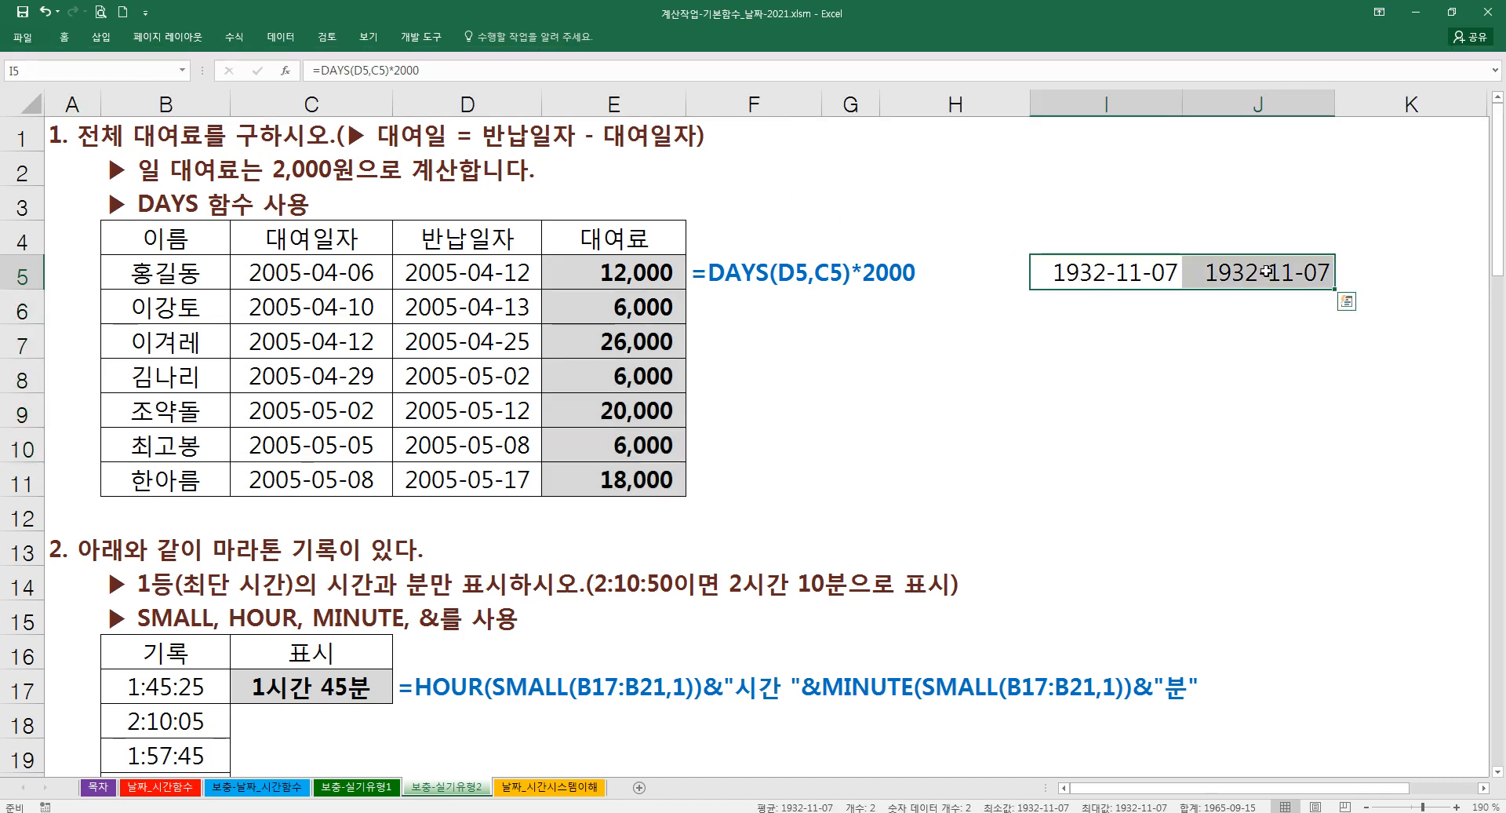
# - Fill the DAYS formula in I5 down to I11 and apply the 일반 (General) number format to I5:I11
pyautogui.click(1161, 275)
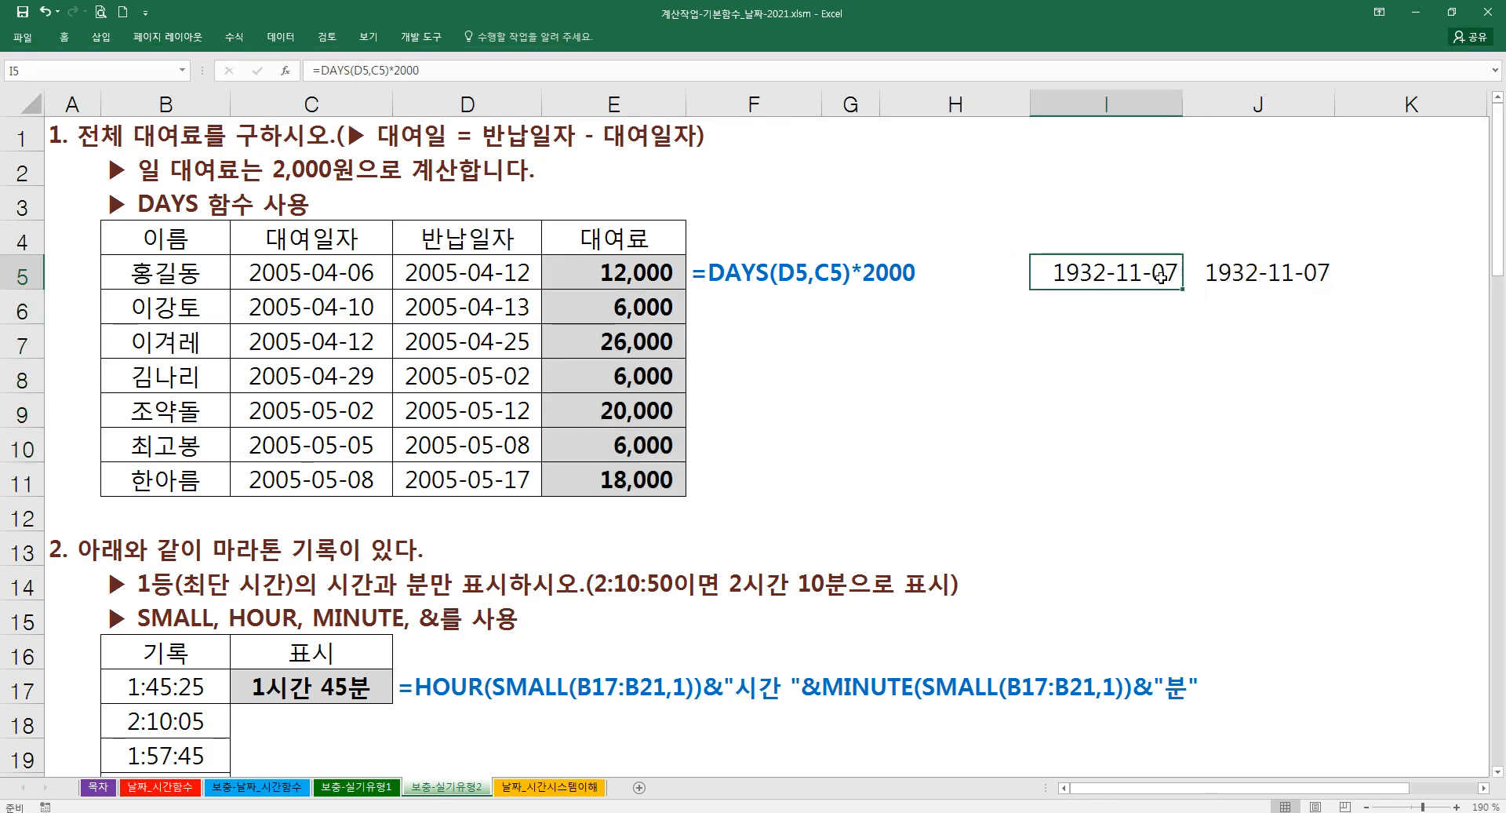
pyautogui.moveTo(1183, 289); pyautogui.dragTo(1189, 483)
pyautogui.click(64, 37)
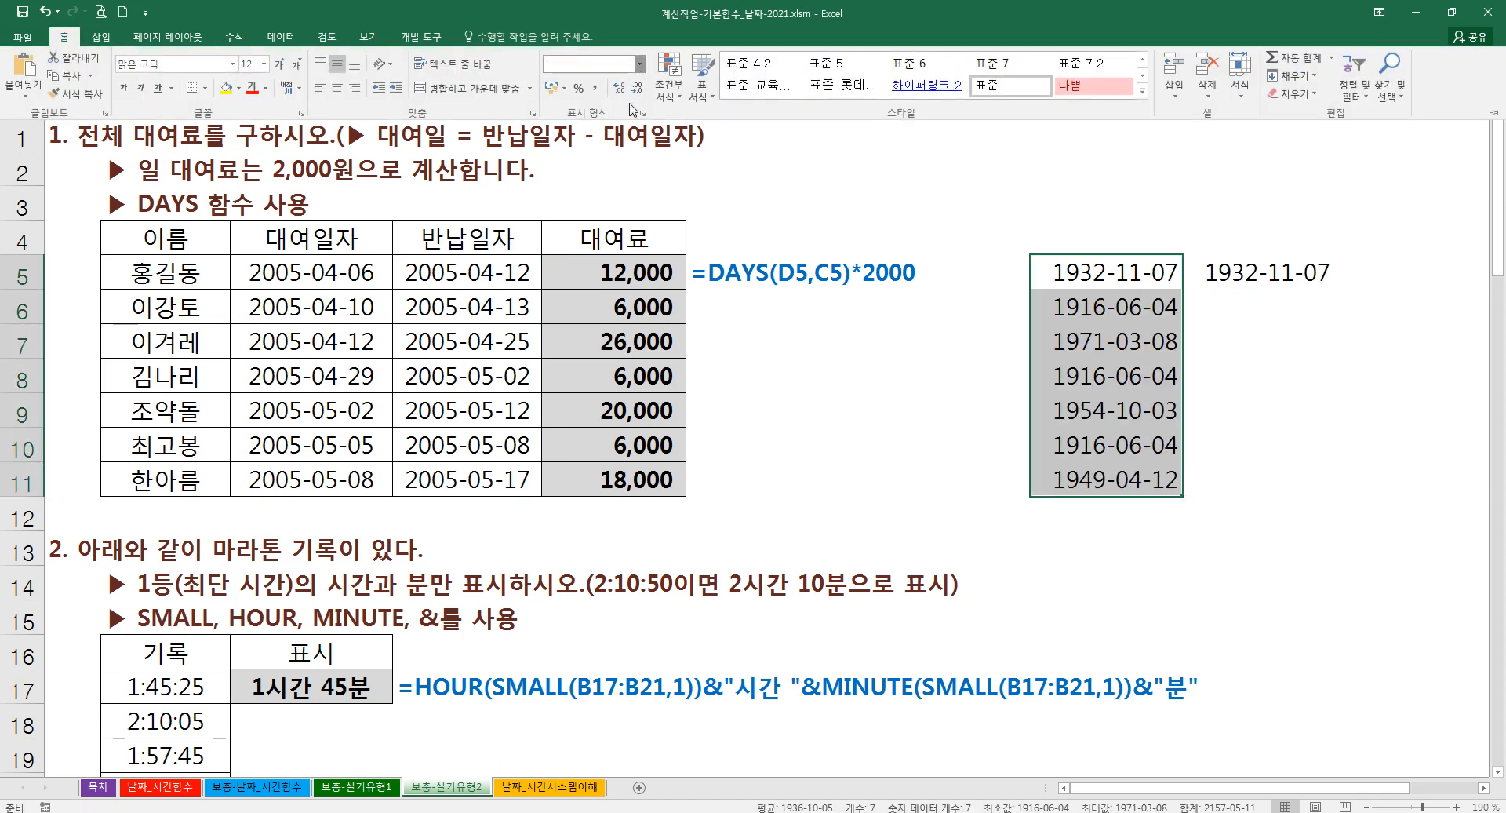
pyautogui.click(640, 66)
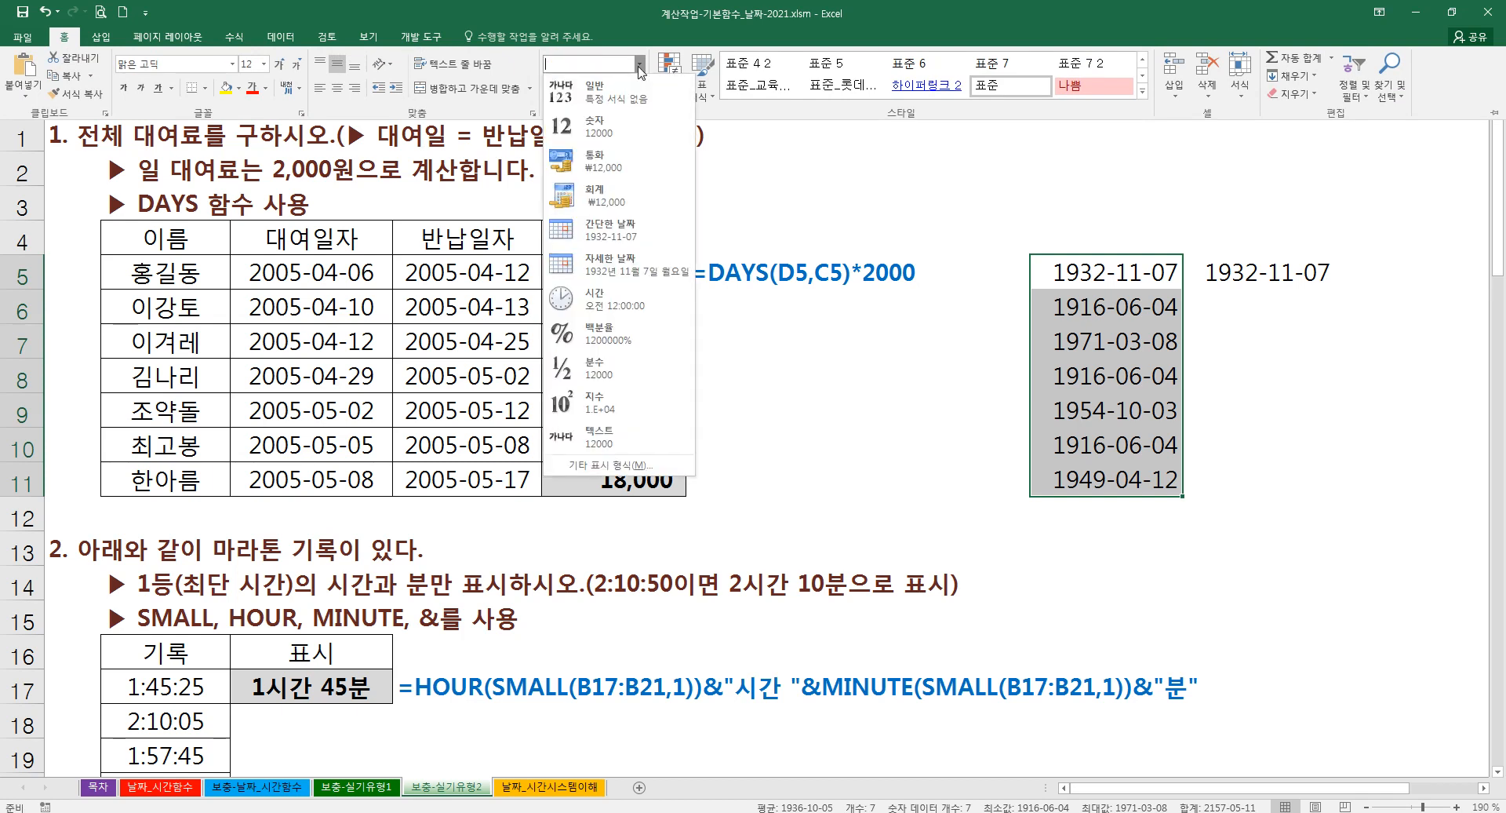
pyautogui.click(603, 95)
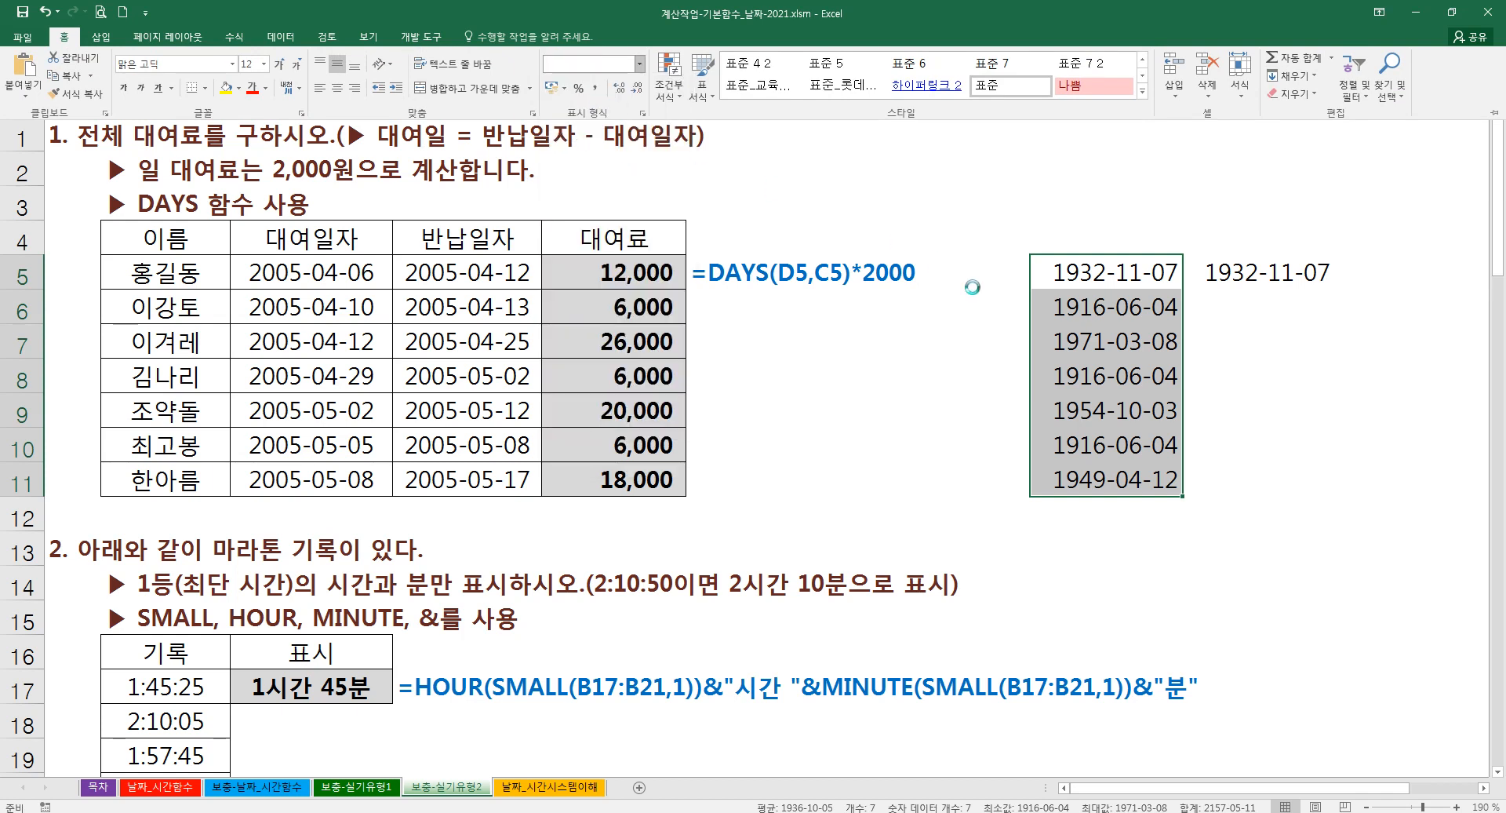
# - Clear the practice rental fee formulas from I5:J11
pyautogui.click(1146, 278)
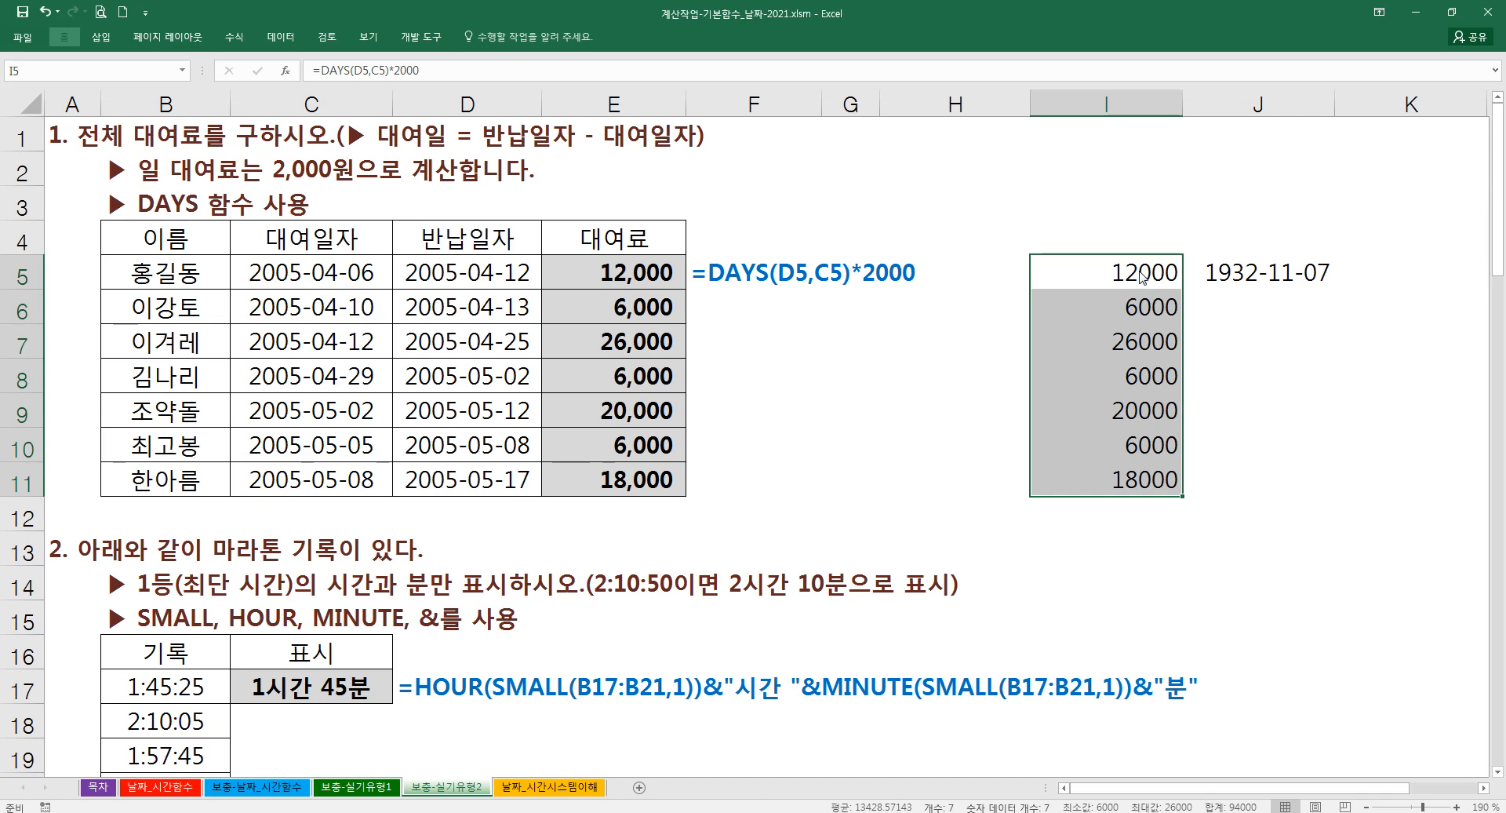
pyautogui.moveTo(1118, 271); pyautogui.dragTo(1287, 478)
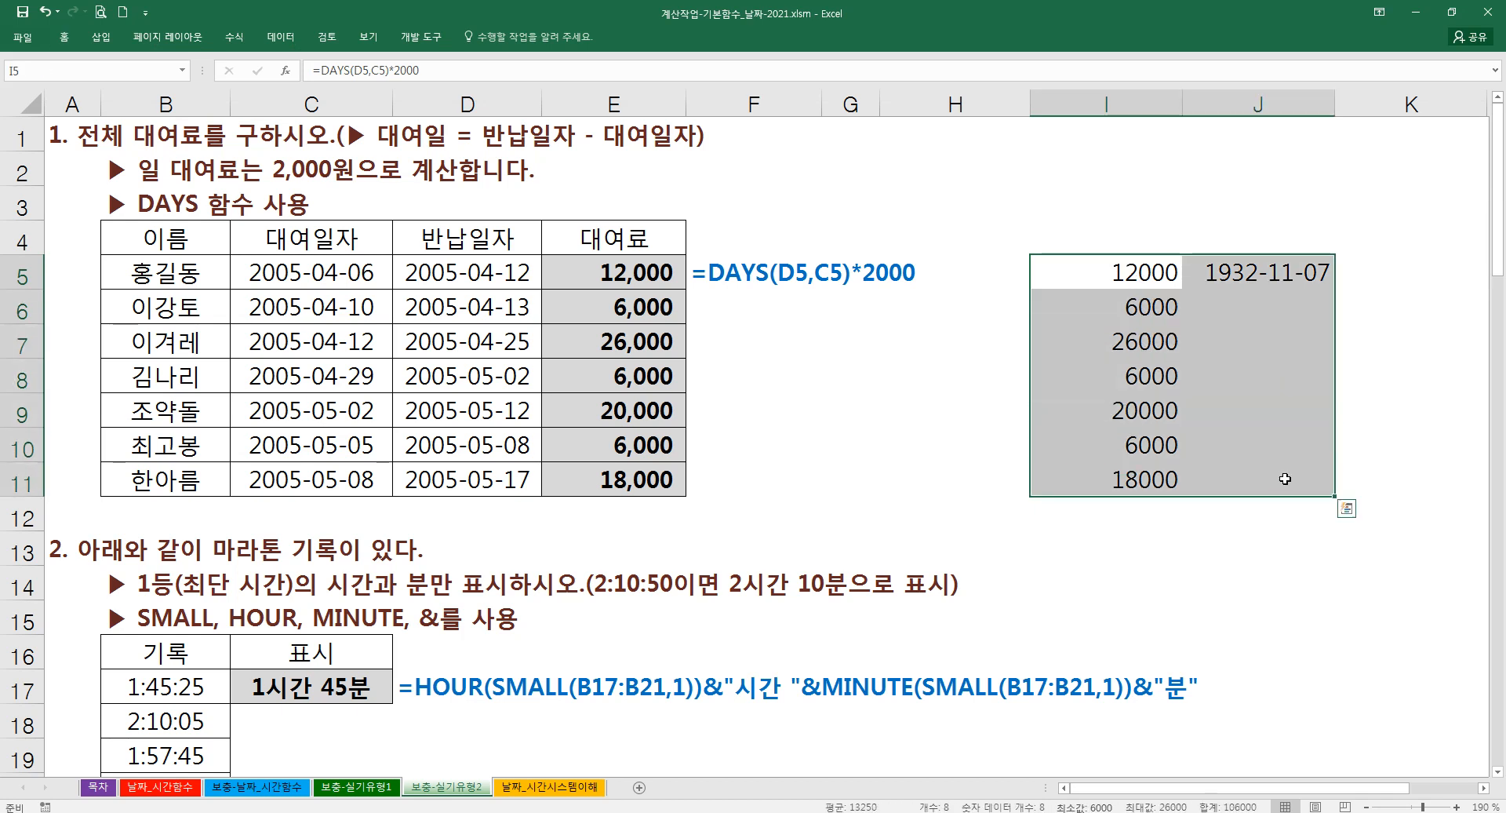
pyautogui.press('Delete')
pyautogui.moveTo(637, 271); pyautogui.dragTo(644, 475)
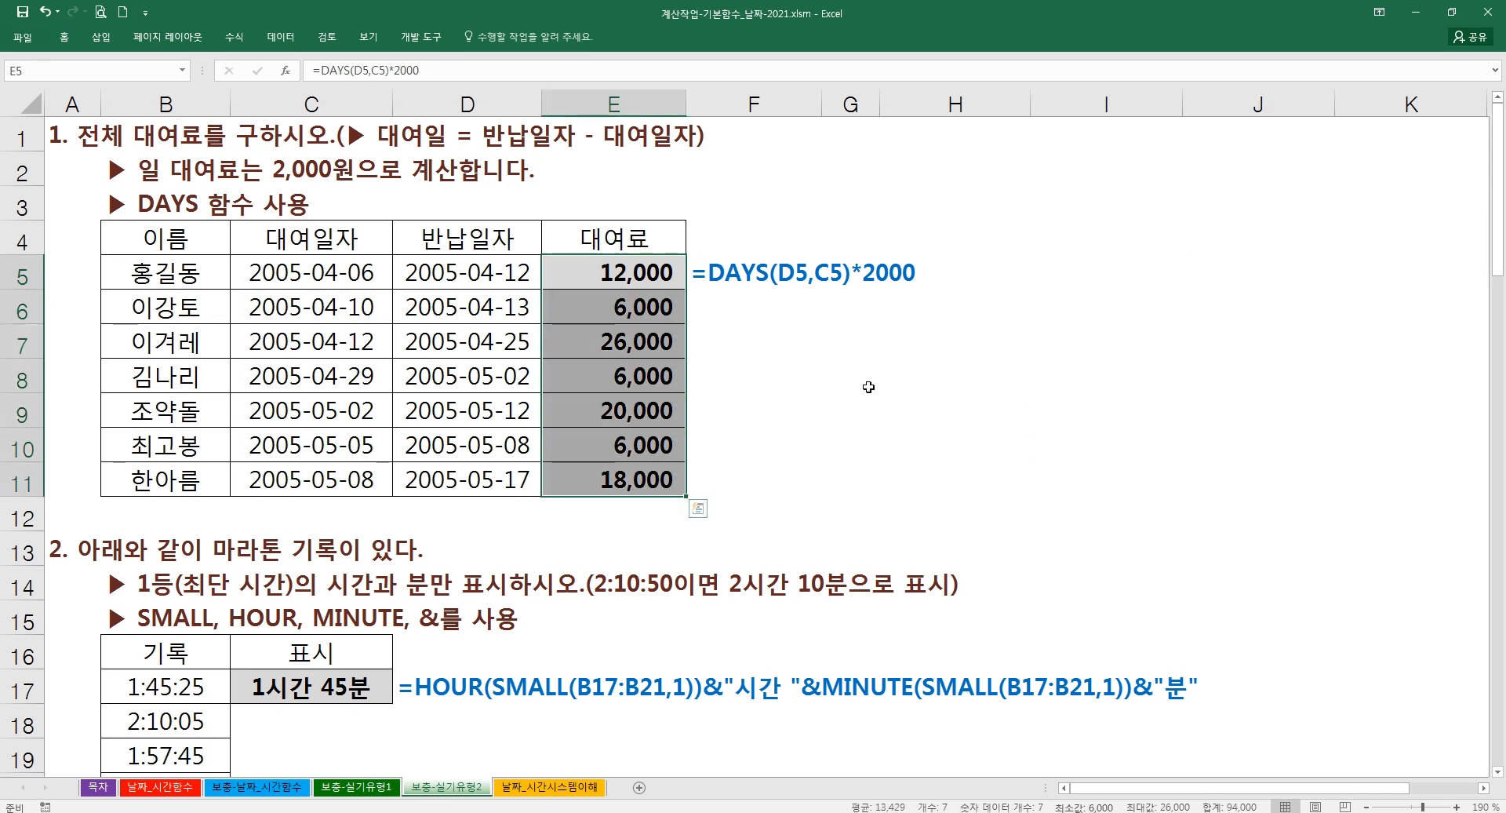
pyautogui.click(949, 342)
pyautogui.click(999, 288)
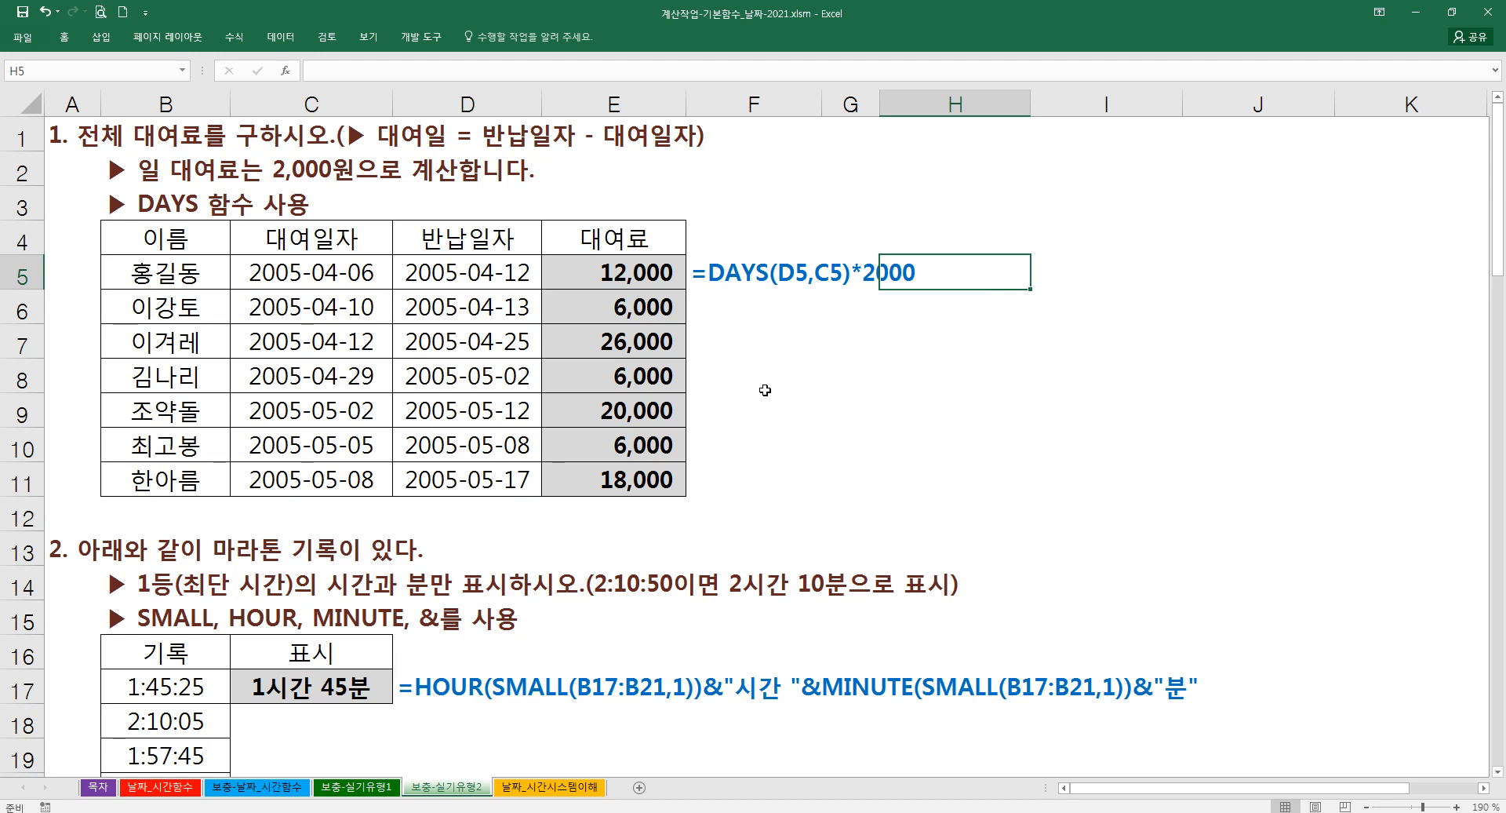
# - Examine exercise 2's marathon records in B17:B21 and its instructions on showing the shortest time with SMALL, HOUR, MINUTE and &
pyautogui.scroll(-2, 753, 384)
pyautogui.scroll(-1, 483, 311)
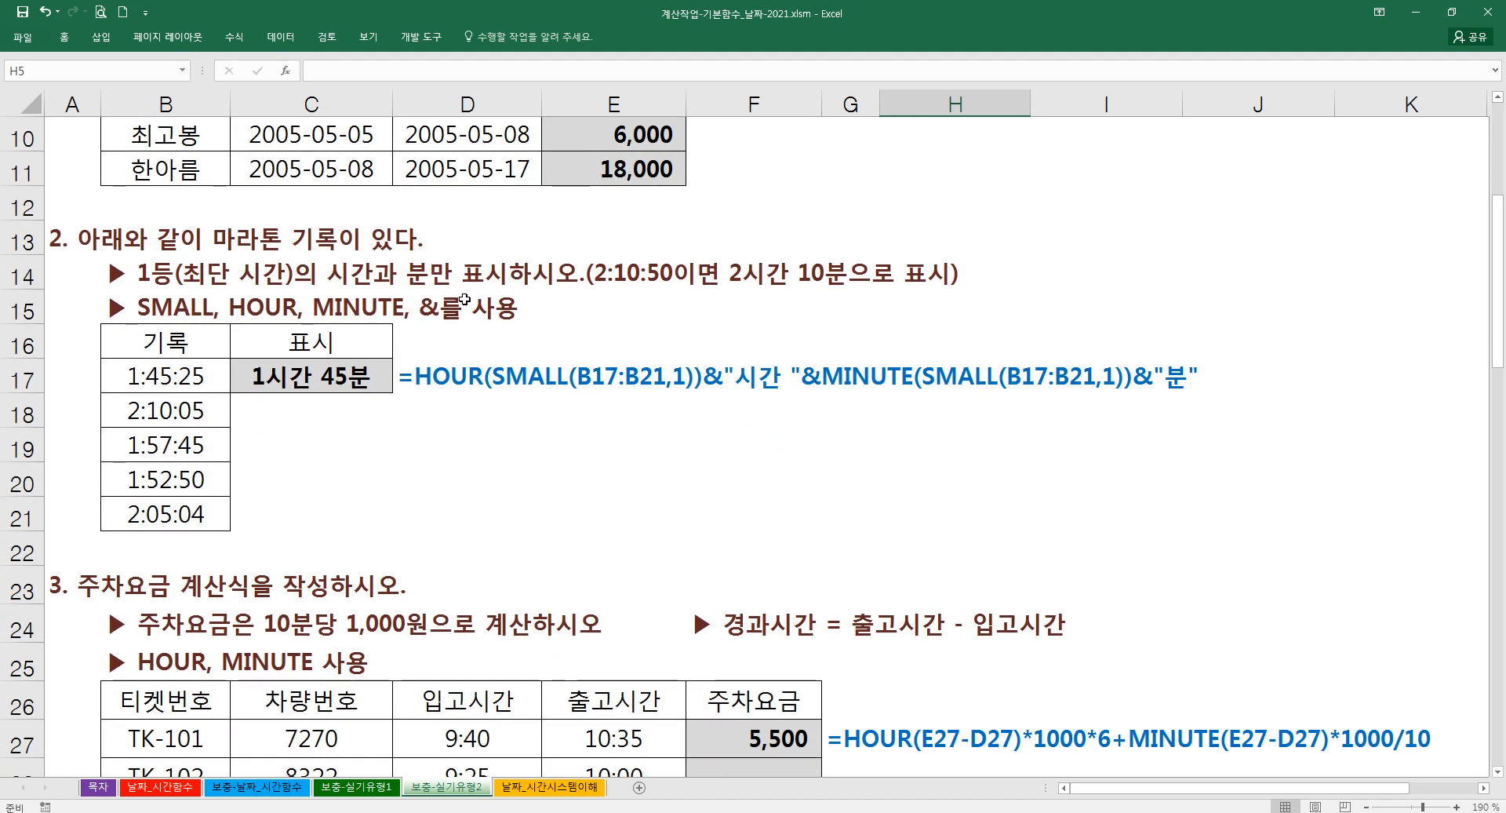
pyautogui.click(479, 400)
pyautogui.moveTo(168, 375); pyautogui.dragTo(193, 514)
pyautogui.click(318, 480)
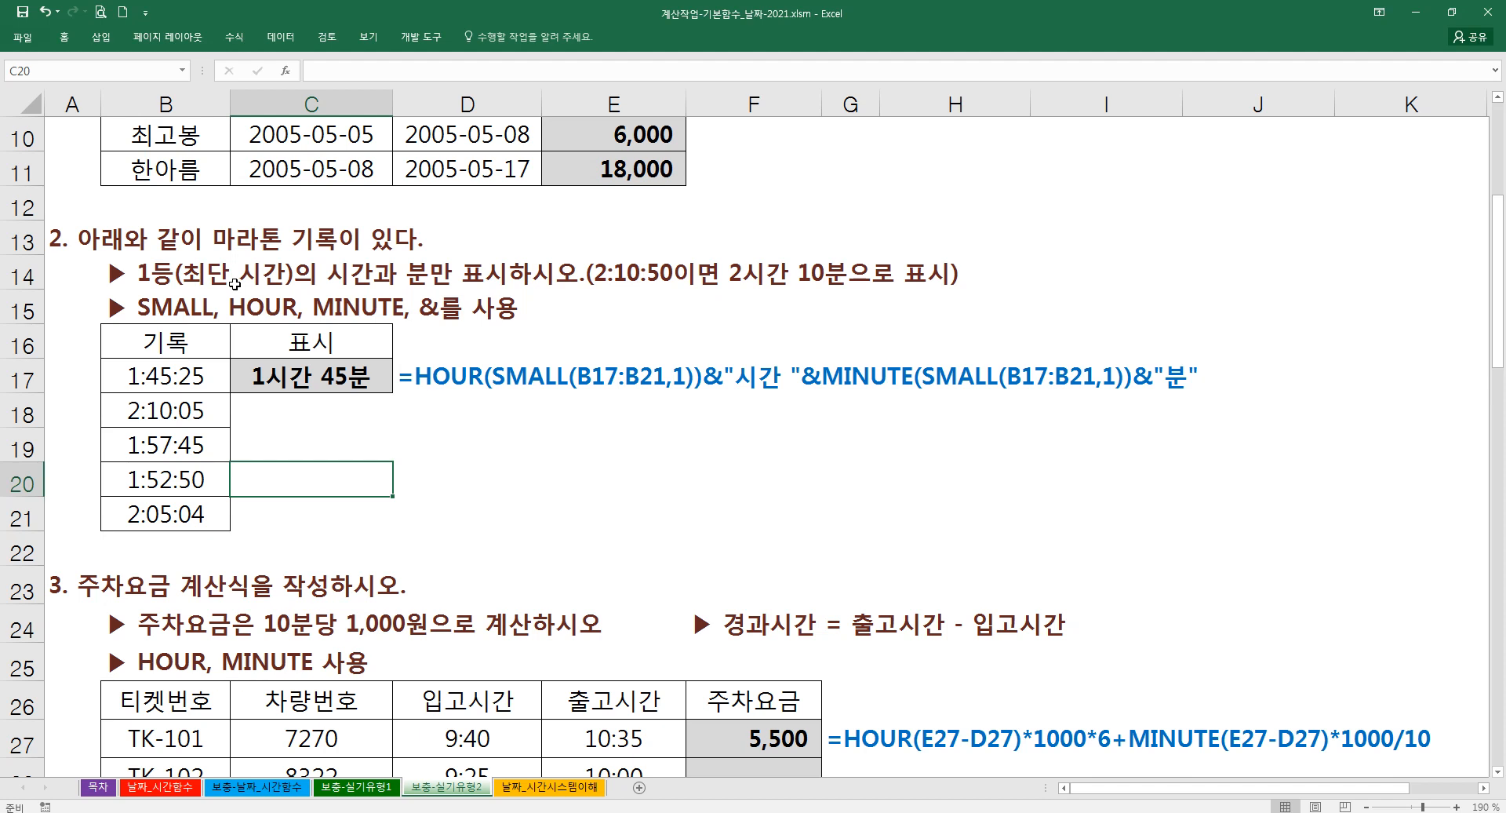
pyautogui.click(163, 298)
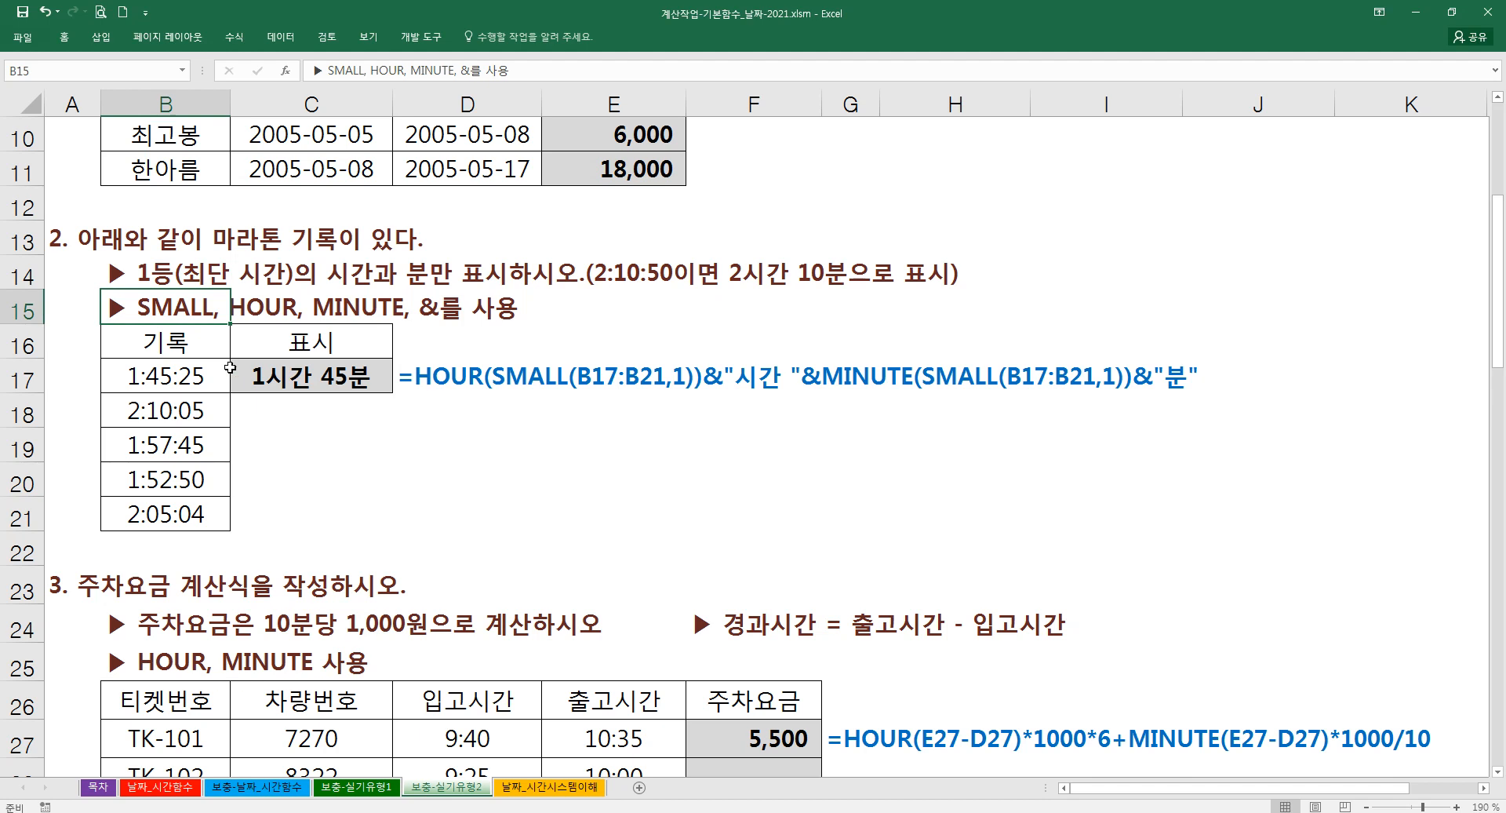
pyautogui.click(193, 376)
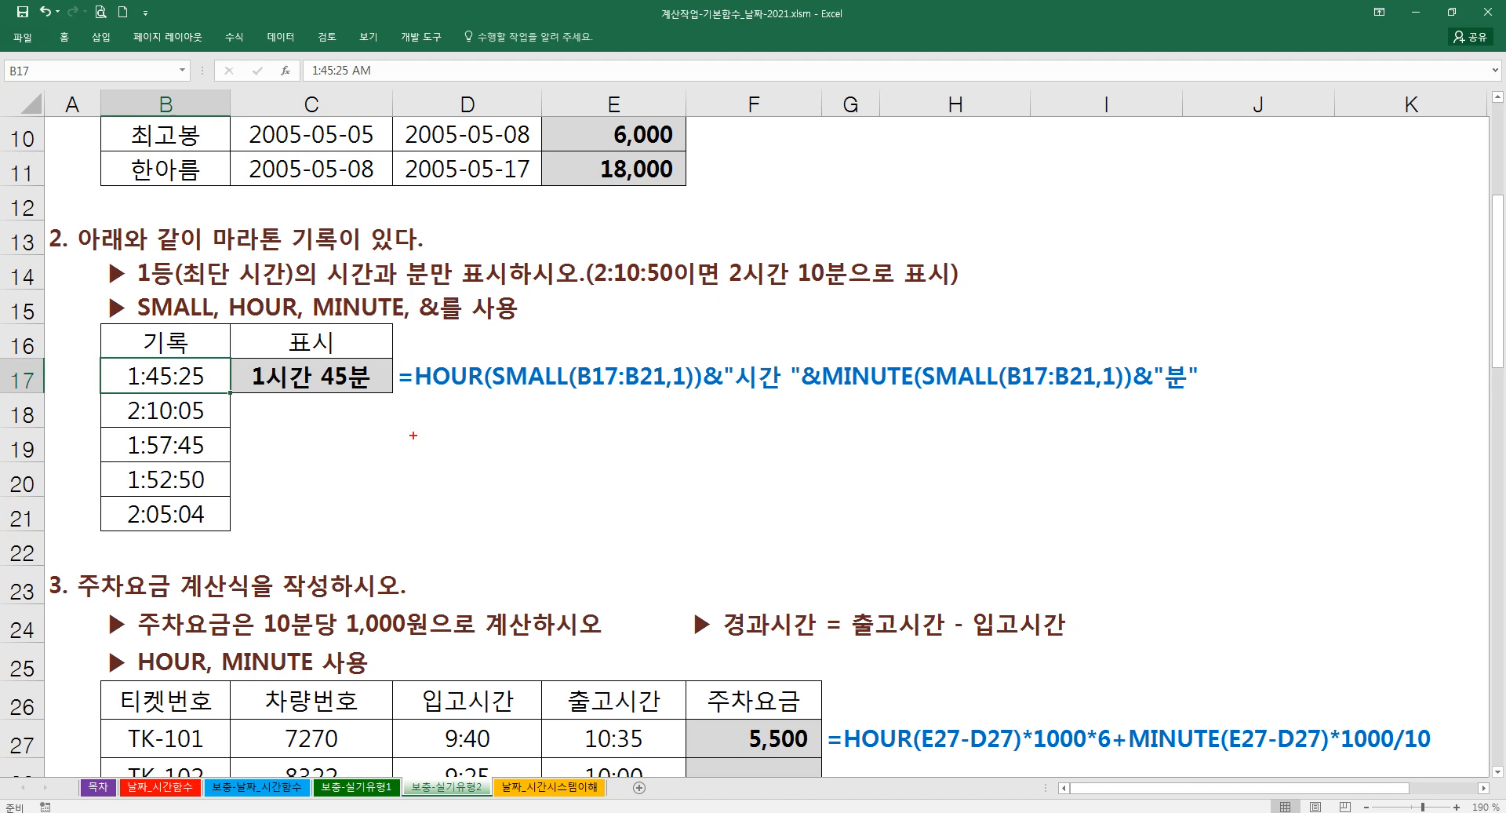
# - Handwrite the outline =Hour(최단시간) & "시간" & Minute(최단시간) & "분" beneath the C17 answer formula, underlining 시간 in the instructions
pyautogui.moveTo(428, 424)
pyautogui.mouseDown()
pyautogui.moveTo(430, 451)
pyautogui.moveTo(440, 437)
pyautogui.mouseUp()
pyautogui.moveTo(440, 425)
pyautogui.mouseDown()
pyautogui.moveTo(441, 450)
pyautogui.moveTo(559, 440)
pyautogui.moveTo(563, 453)
pyautogui.mouseUp()
pyautogui.moveTo(568, 423); pyautogui.dragTo(584, 447)
pyautogui.moveTo(575, 439); pyautogui.dragTo(597, 453)
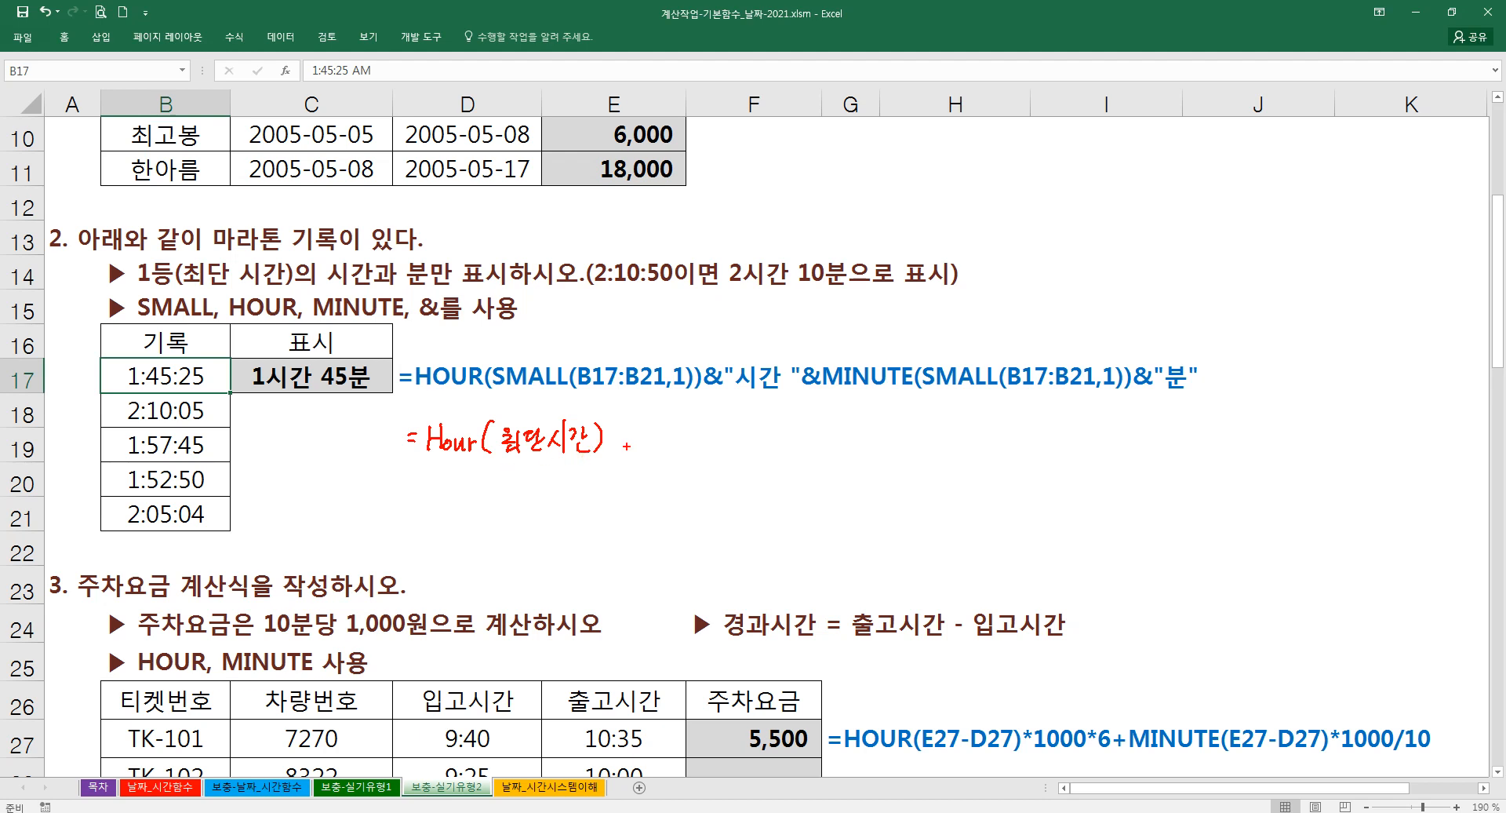
pyautogui.moveTo(629, 450); pyautogui.dragTo(629, 451)
pyautogui.moveTo(750, 290); pyautogui.dragTo(783, 293)
pyautogui.moveTo(646, 421); pyautogui.dragTo(653, 428)
pyautogui.moveTo(664, 423); pyautogui.dragTo(667, 437)
pyautogui.moveTo(672, 415); pyautogui.dragTo(686, 446)
pyautogui.moveTo(689, 436)
pyautogui.mouseDown()
pyautogui.moveTo(746, 424)
pyautogui.moveTo(761, 449)
pyautogui.mouseUp()
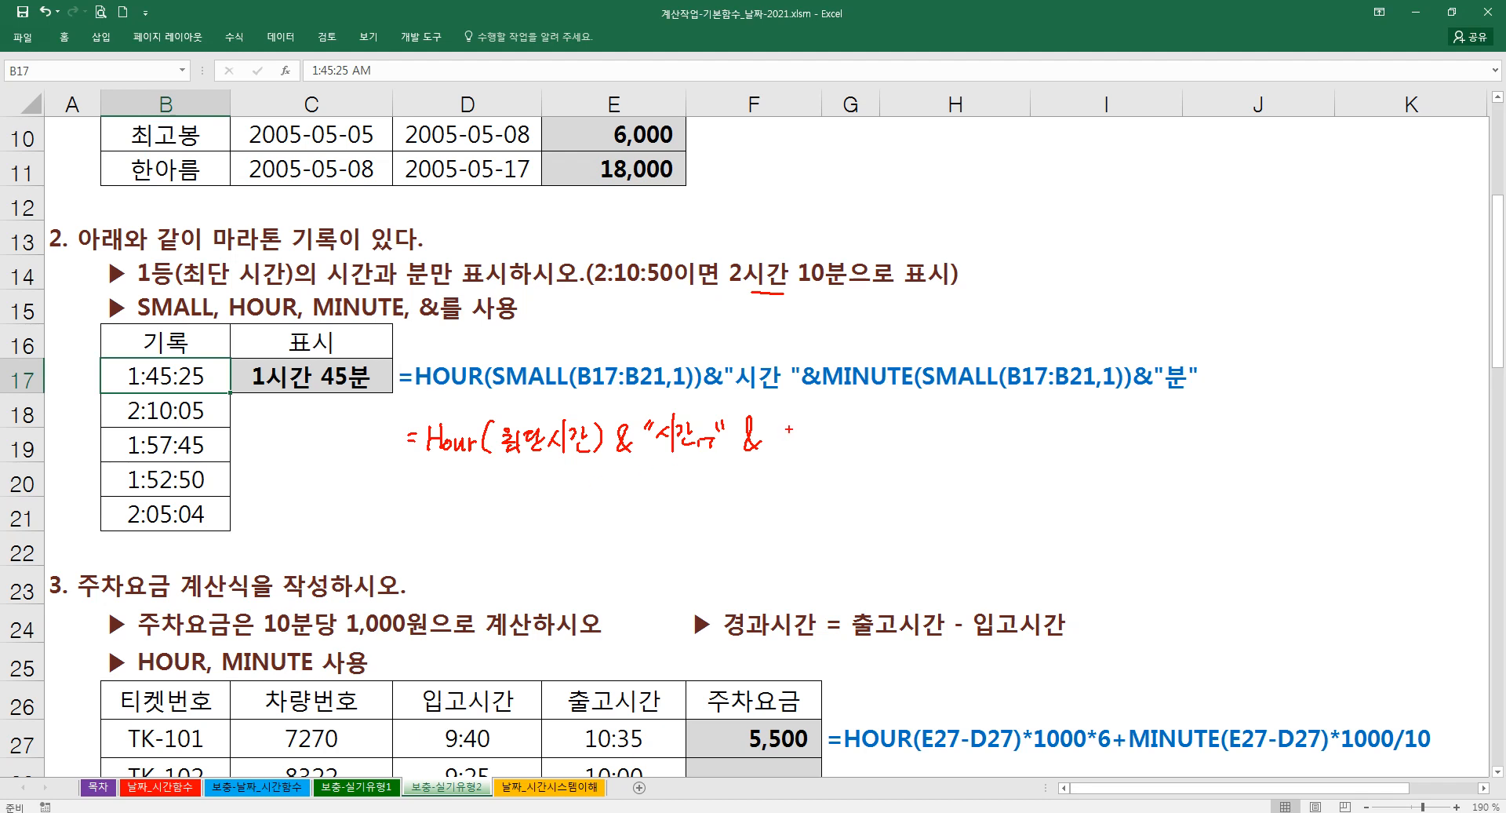
pyautogui.moveTo(789, 422)
pyautogui.mouseDown()
pyautogui.moveTo(791, 446)
pyautogui.moveTo(906, 449)
pyautogui.mouseUp()
pyautogui.moveTo(902, 426)
pyautogui.mouseDown()
pyautogui.moveTo(916, 454)
pyautogui.moveTo(954, 446)
pyautogui.mouseUp()
pyautogui.moveTo(949, 422)
pyautogui.mouseDown()
pyautogui.moveTo(959, 452)
pyautogui.moveTo(968, 436)
pyautogui.moveTo(978, 446)
pyautogui.mouseUp()
pyautogui.moveTo(979, 418); pyautogui.dragTo(989, 442)
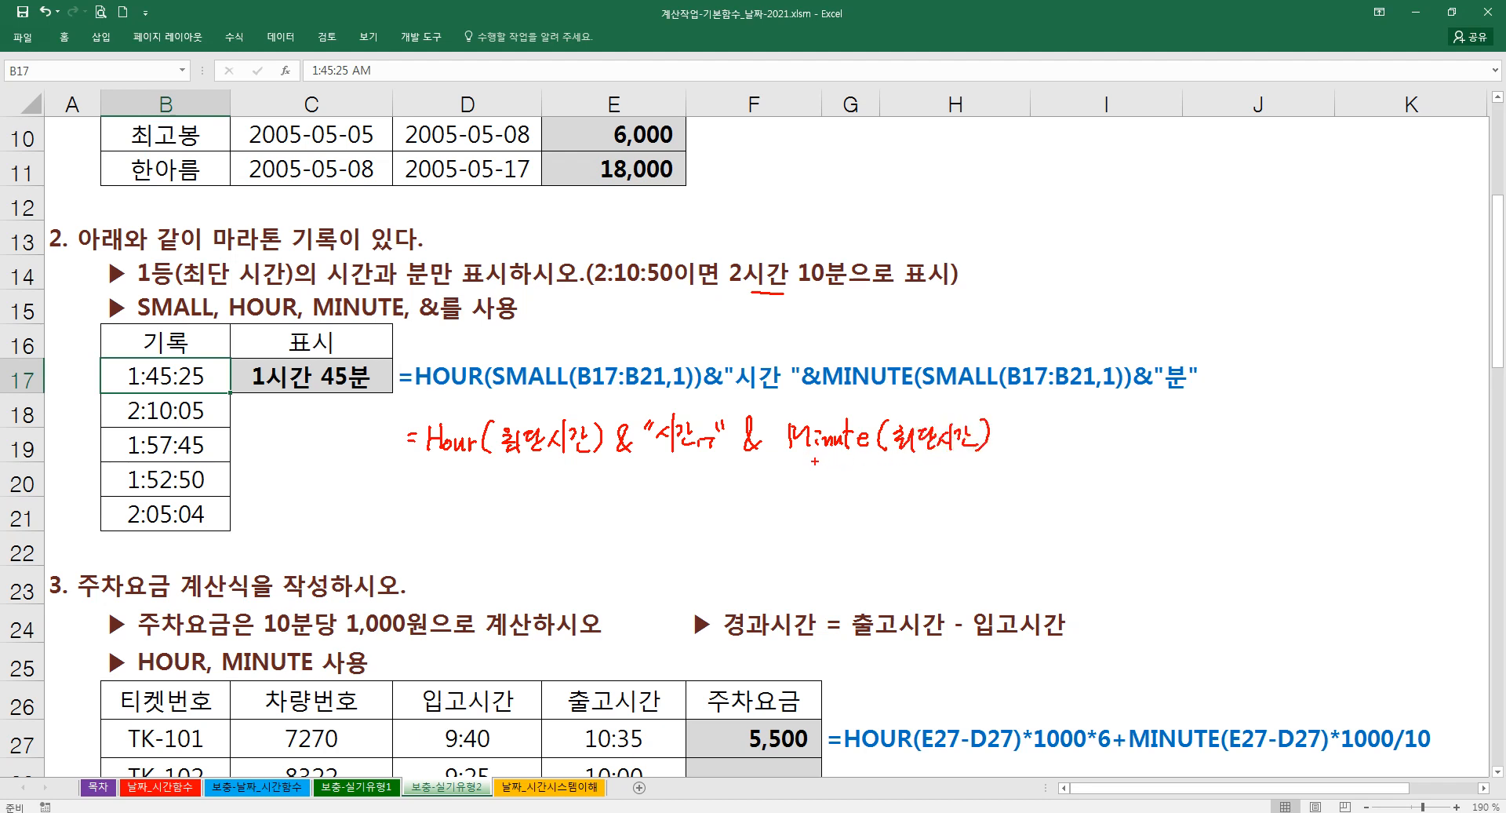
pyautogui.moveTo(1021, 422); pyautogui.dragTo(1012, 447)
pyautogui.moveTo(1015, 437); pyautogui.dragTo(1040, 427)
pyautogui.moveTo(1051, 417); pyautogui.dragTo(1057, 435)
pyautogui.moveTo(1065, 420); pyautogui.dragTo(1070, 439)
pyautogui.moveTo(1060, 443); pyautogui.dragTo(1071, 451)
# - Sketch shapes joined by plus signs under the outlined formula parts, with "(" and ")" as example literal texts
pyautogui.moveTo(615, 485)
pyautogui.mouseDown()
pyautogui.moveTo(635, 485)
pyautogui.moveTo(625, 499)
pyautogui.mouseUp()
pyautogui.moveTo(743, 477); pyautogui.dragTo(764, 478)
pyautogui.moveTo(754, 467); pyautogui.dragTo(754, 488)
pyautogui.moveTo(1005, 480)
pyautogui.mouseDown()
pyautogui.moveTo(1025, 480)
pyautogui.moveTo(1015, 493)
pyautogui.mouseUp()
pyautogui.moveTo(567, 494)
pyautogui.mouseDown()
pyautogui.moveTo(584, 480)
pyautogui.moveTo(688, 493)
pyautogui.mouseUp()
pyautogui.moveTo(790, 470)
pyautogui.mouseDown()
pyautogui.moveTo(780, 482)
pyautogui.moveTo(788, 468)
pyautogui.mouseUp()
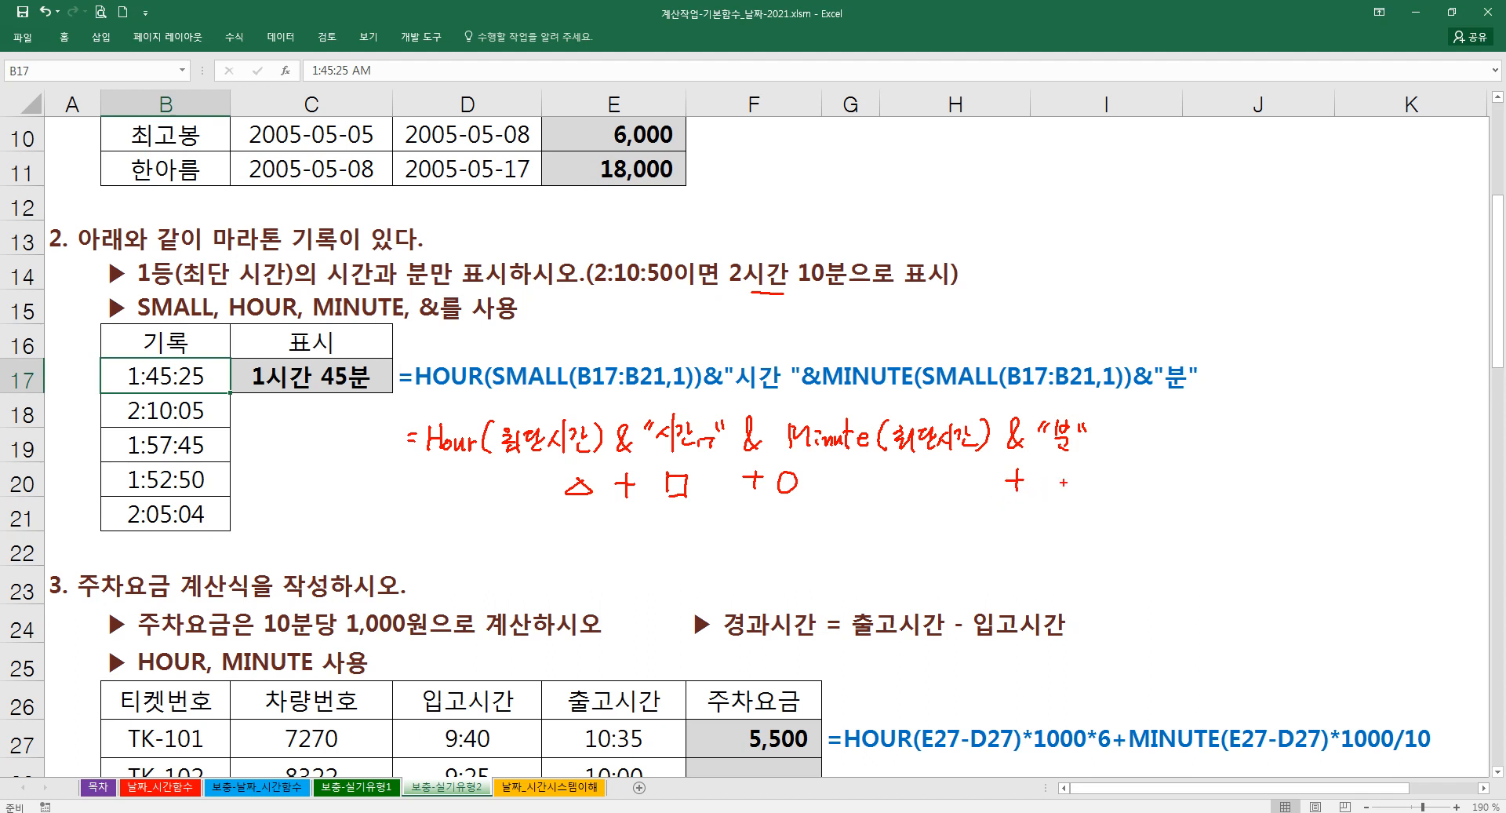
pyautogui.moveTo(1059, 469)
pyautogui.mouseDown()
pyautogui.moveTo(1044, 481)
pyautogui.moveTo(1059, 492)
pyautogui.mouseUp()
pyautogui.moveTo(1059, 469)
pyautogui.mouseDown()
pyautogui.moveTo(1072, 477)
pyautogui.moveTo(1060, 492)
pyautogui.mouseUp()
pyautogui.moveTo(557, 501)
pyautogui.mouseDown()
pyautogui.moveTo(689, 503)
pyautogui.moveTo(675, 538)
pyautogui.moveTo(695, 523)
pyautogui.mouseUp()
pyautogui.moveTo(1058, 511); pyautogui.dragTo(1053, 536)
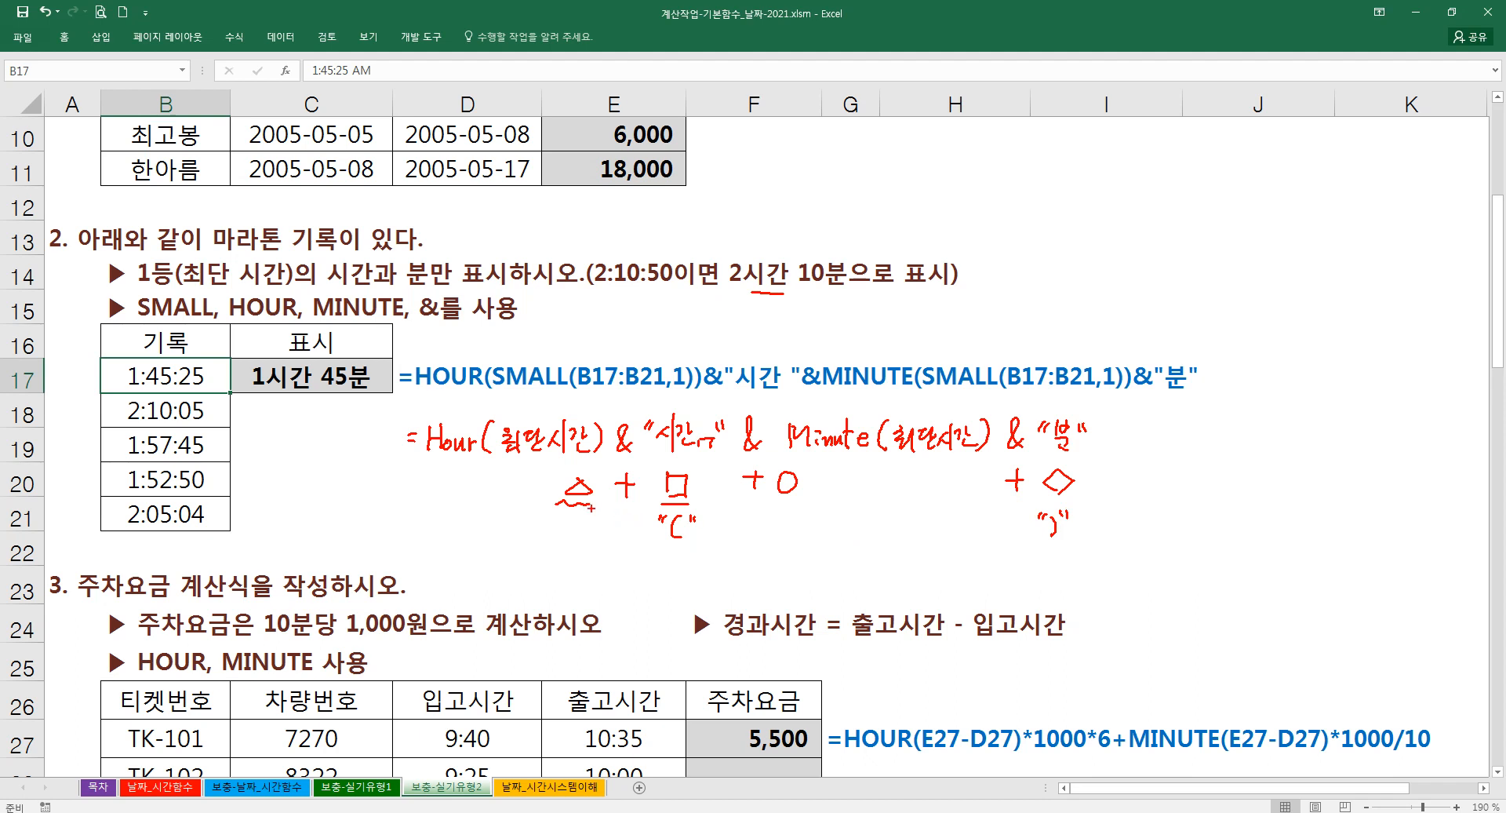
# - Note Min and Small as the functions for 최단시간 beneath the outline, and clear all the handwritten annotations
pyautogui.moveTo(506, 463)
pyautogui.mouseDown()
pyautogui.moveTo(571, 460)
pyautogui.moveTo(509, 496)
pyautogui.moveTo(521, 494)
pyautogui.mouseUp()
pyautogui.moveTo(460, 538)
pyautogui.mouseDown()
pyautogui.moveTo(476, 519)
pyautogui.moveTo(502, 527)
pyautogui.moveTo(459, 561)
pyautogui.moveTo(502, 562)
pyautogui.mouseUp()
pyautogui.moveTo(506, 547); pyautogui.dragTo(508, 565)
pyautogui.moveTo(514, 541)
pyautogui.mouseDown()
pyautogui.moveTo(514, 567)
pyautogui.moveTo(541, 562)
pyautogui.mouseUp()
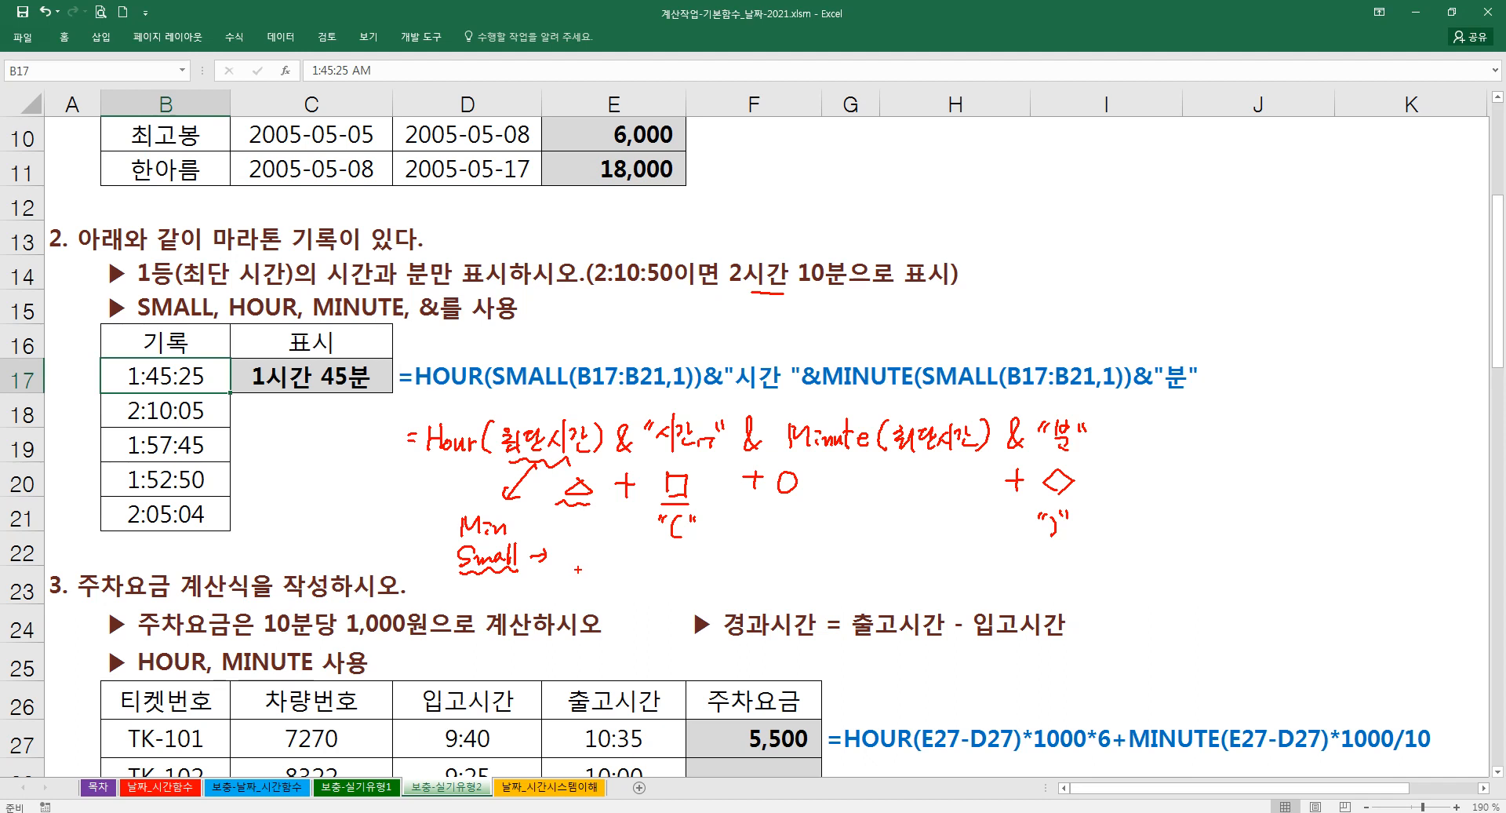
pyautogui.press('Escape')
# - Begin an HOUR formula in D18 and open its function arguments
pyautogui.click(340, 409)
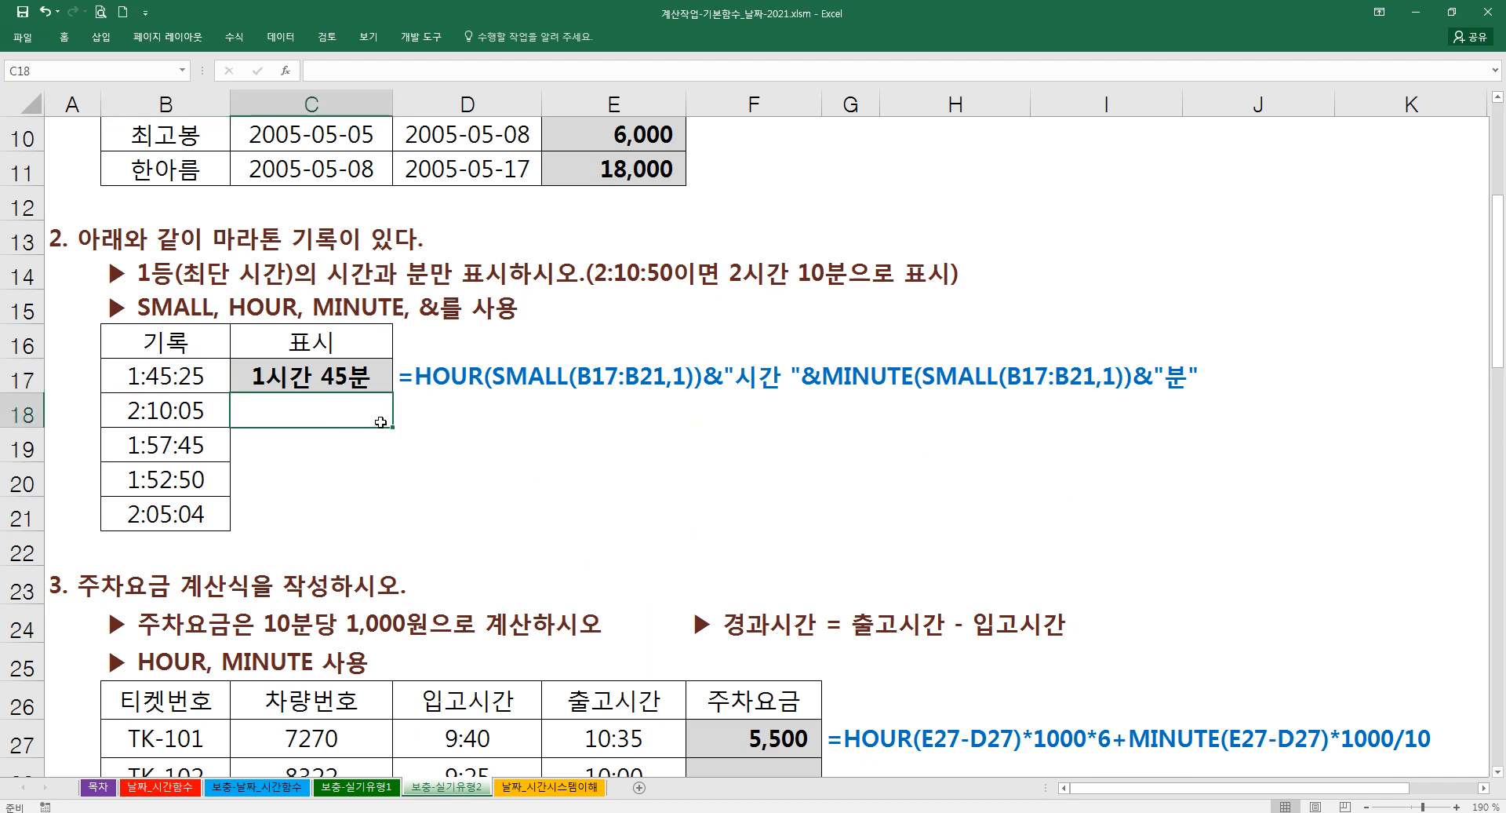
pyautogui.press('Right')
pyautogui.write('=')
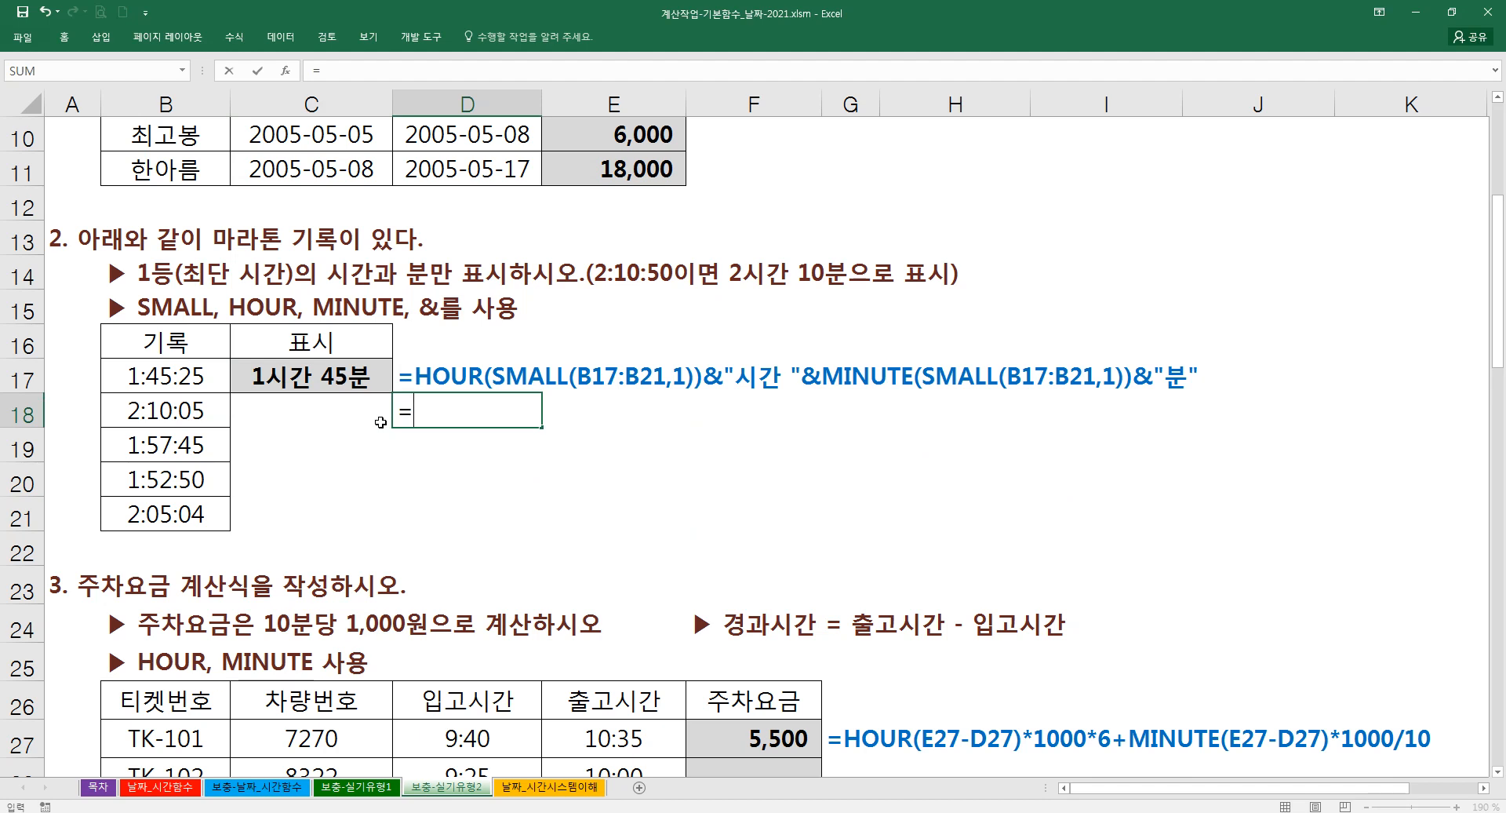
pyautogui.write('ㅙ')
pyautogui.press('BackSpace')
pyautogui.press('BackSpace')
pyautogui.press('BackSpace')
pyautogui.write('hour')
pyautogui.press('BackSpace')
pyautogui.press('BackSpace')
pyautogui.press('BackSpace')
pyautogui.press('BackSpace')
pyautogui.write('=')
pyautogui.write('houe')
pyautogui.press('BackSpace')
pyautogui.write('r')
pyautogui.press('Tab')
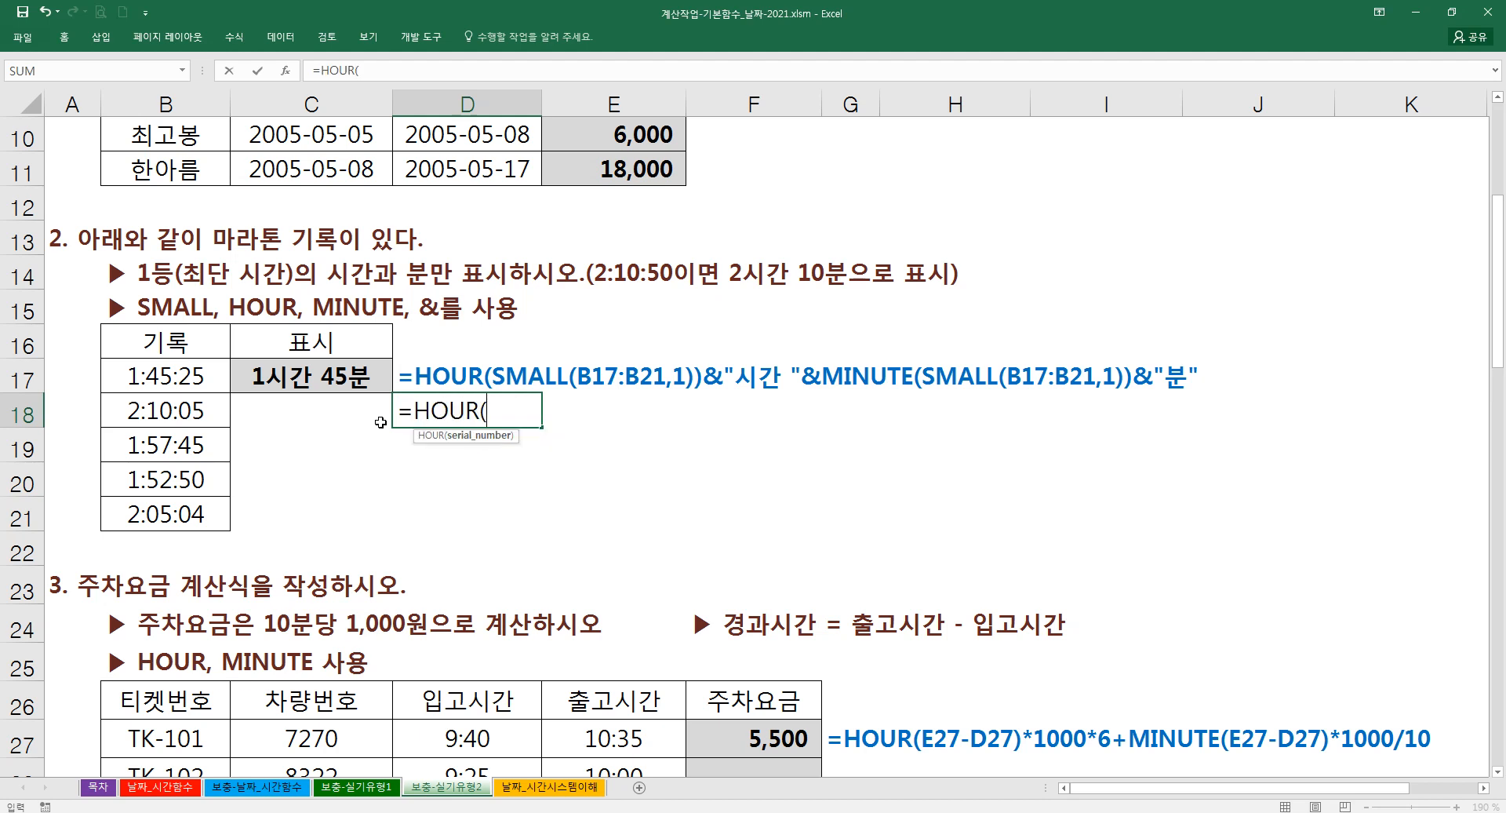
pyautogui.hotkey('ctrl', 'a')
# - Nest MIN with the range B17:B21 as the HOUR function's Serial_number and return to the HOUR arguments
pyautogui.write('min()')
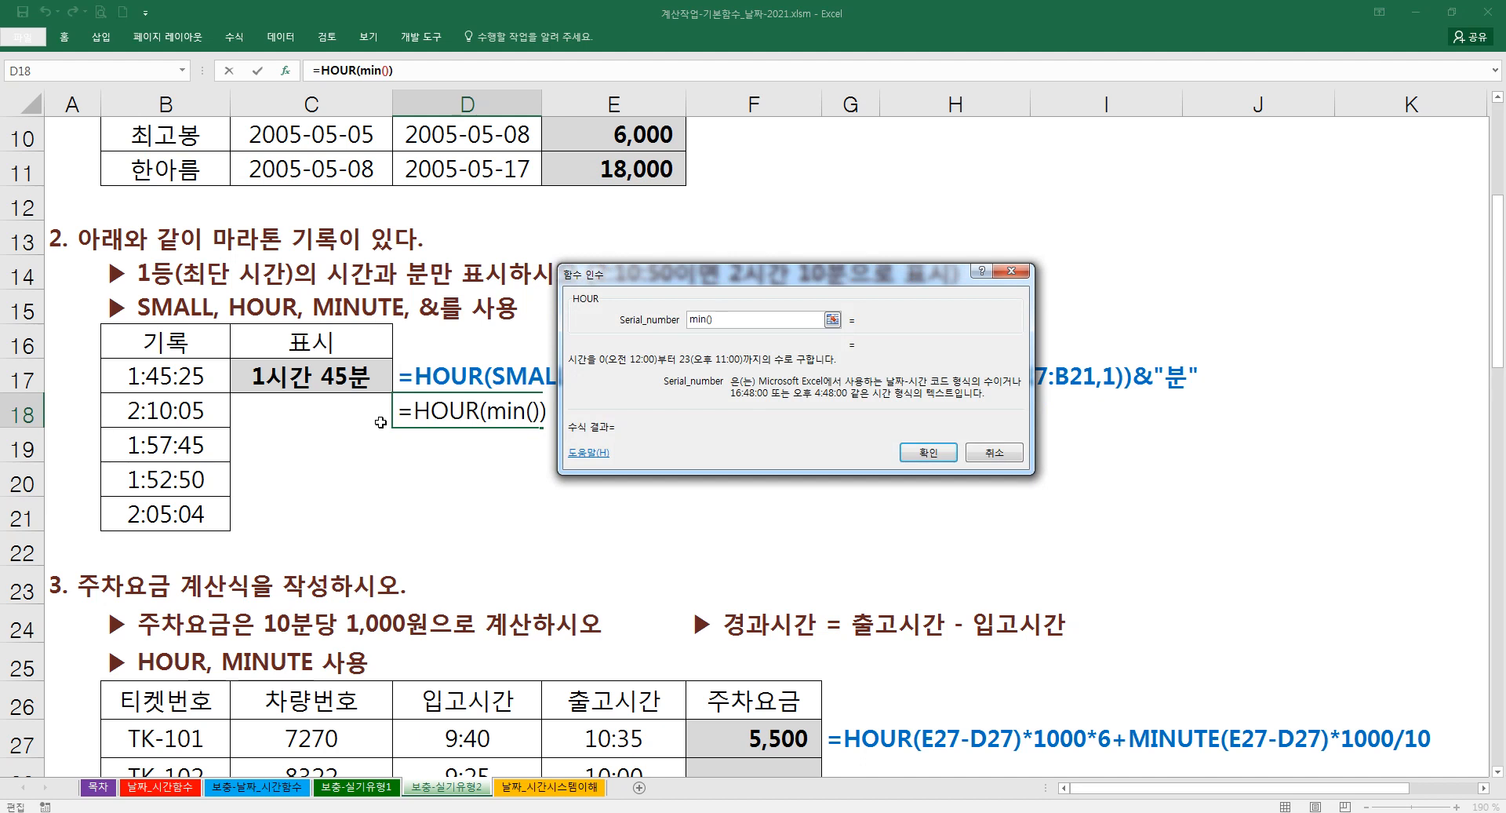
pyautogui.click(369, 70)
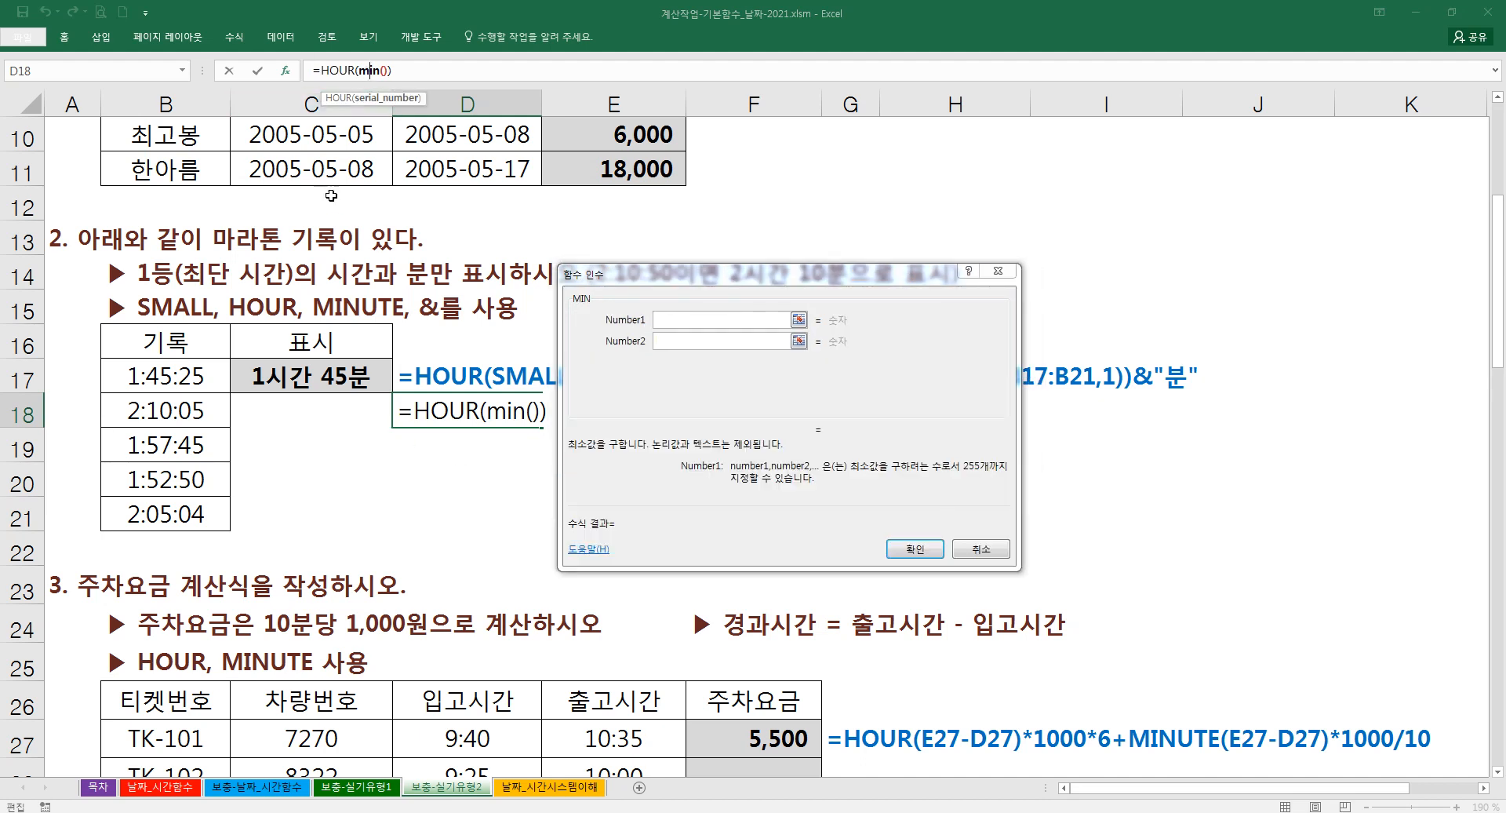
pyautogui.click(656, 334)
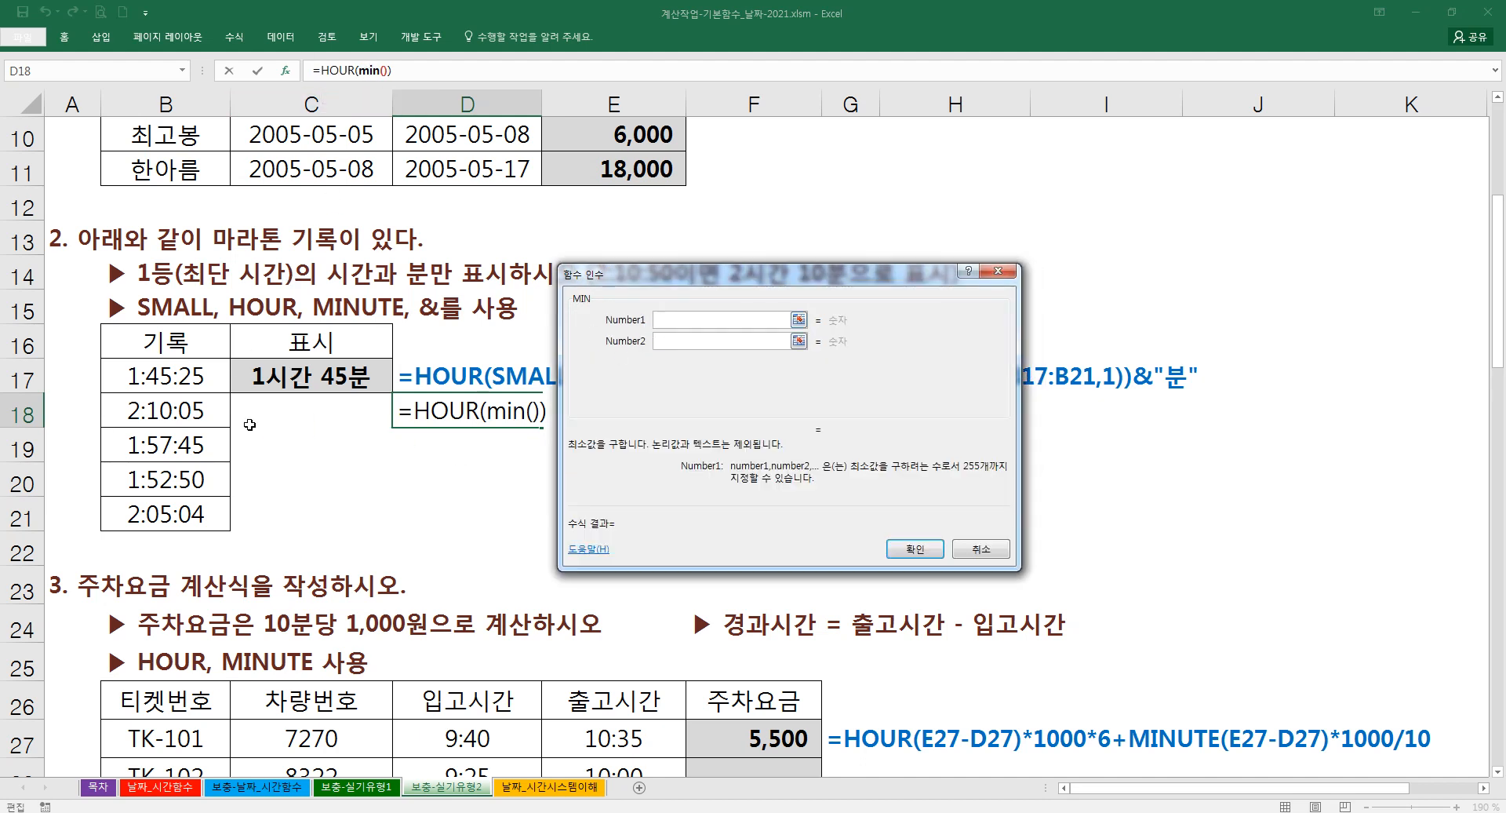
pyautogui.moveTo(189, 377); pyautogui.dragTo(200, 510)
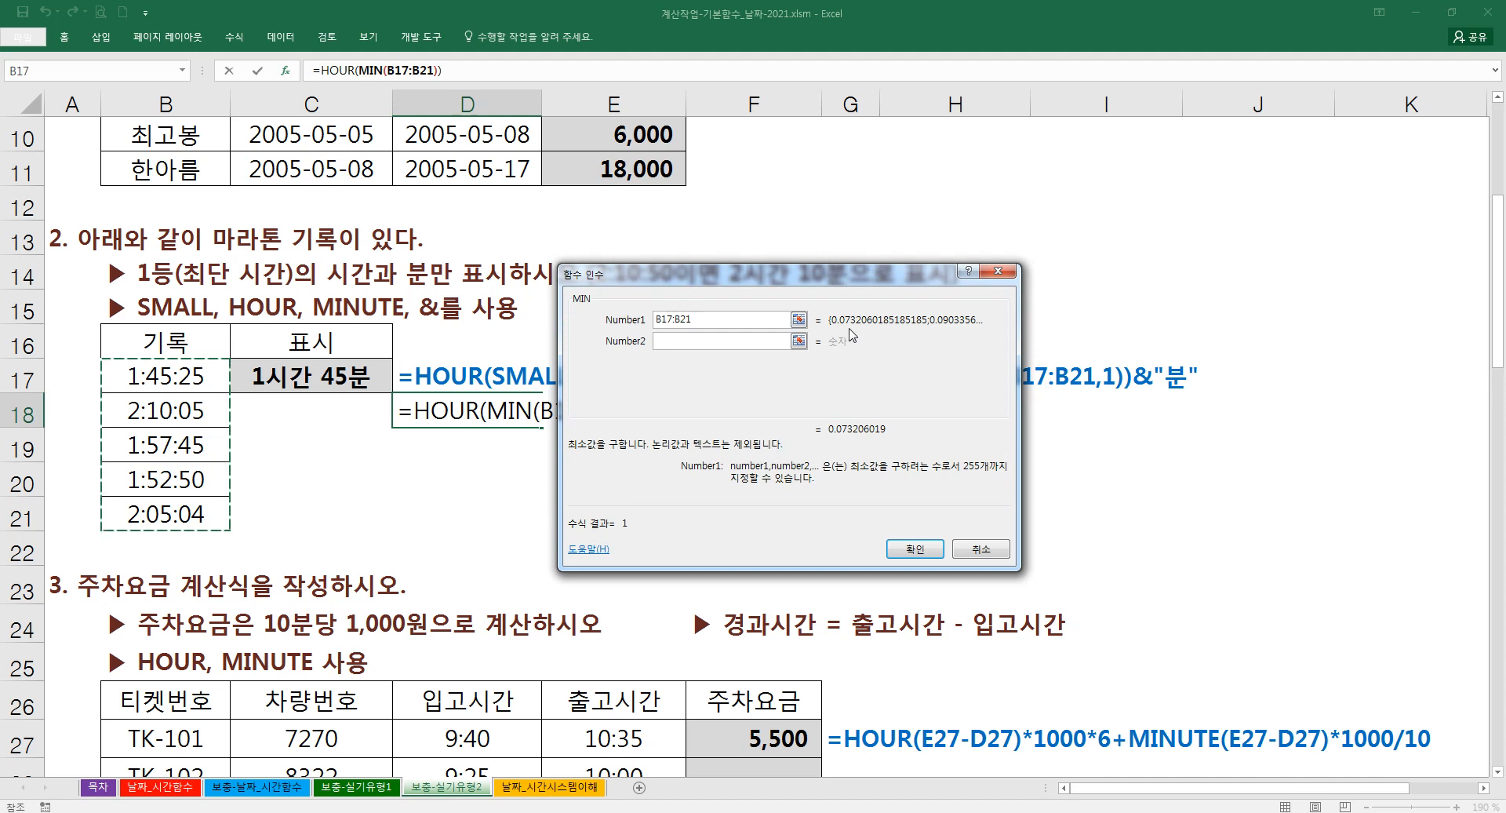
pyautogui.click(330, 71)
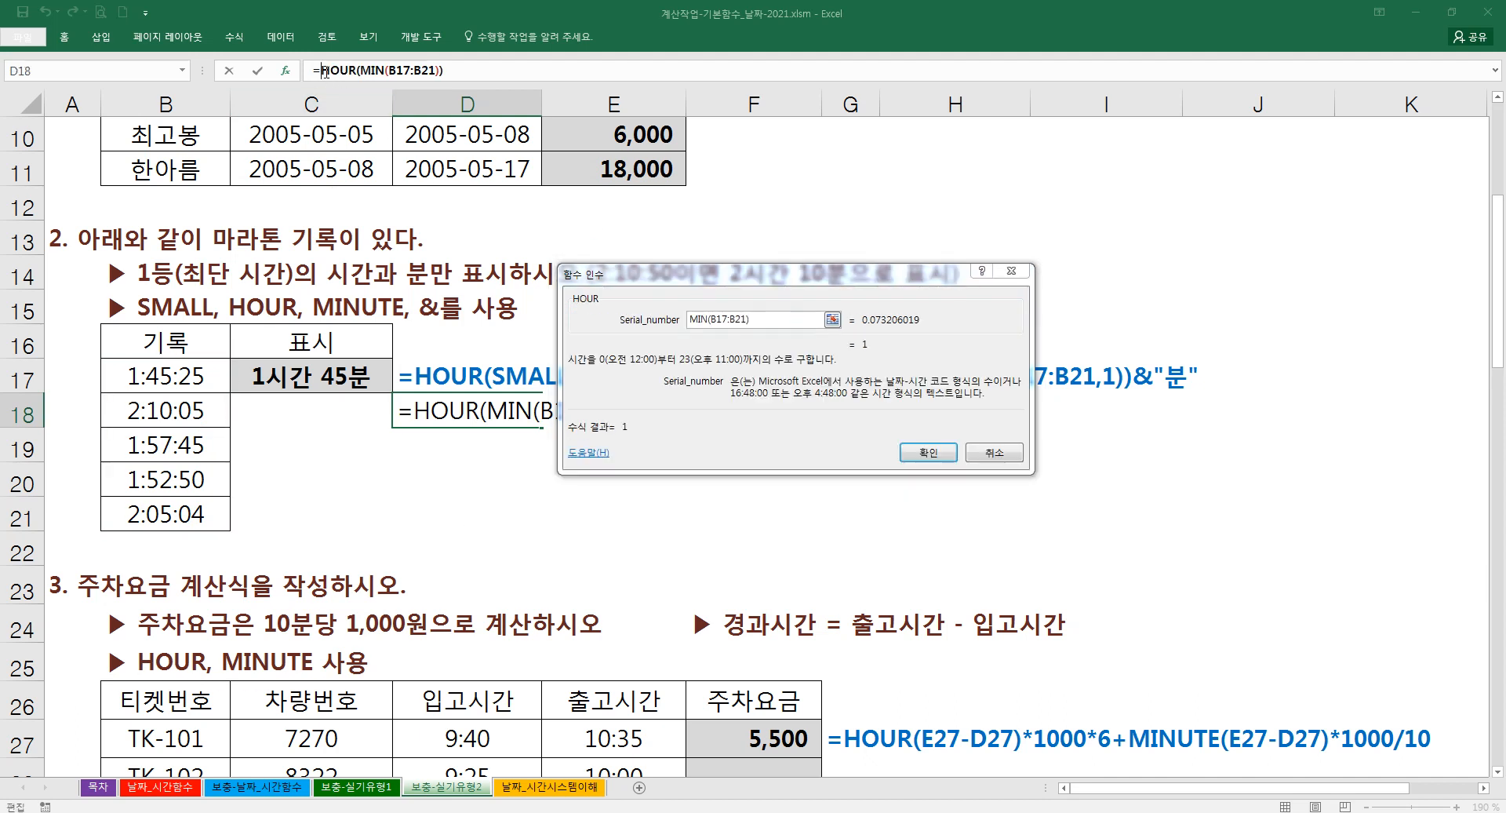
# - Replace the HOUR function's Serial_number with a nested small() and open the SMALL function's arguments
pyautogui.click(666, 322)
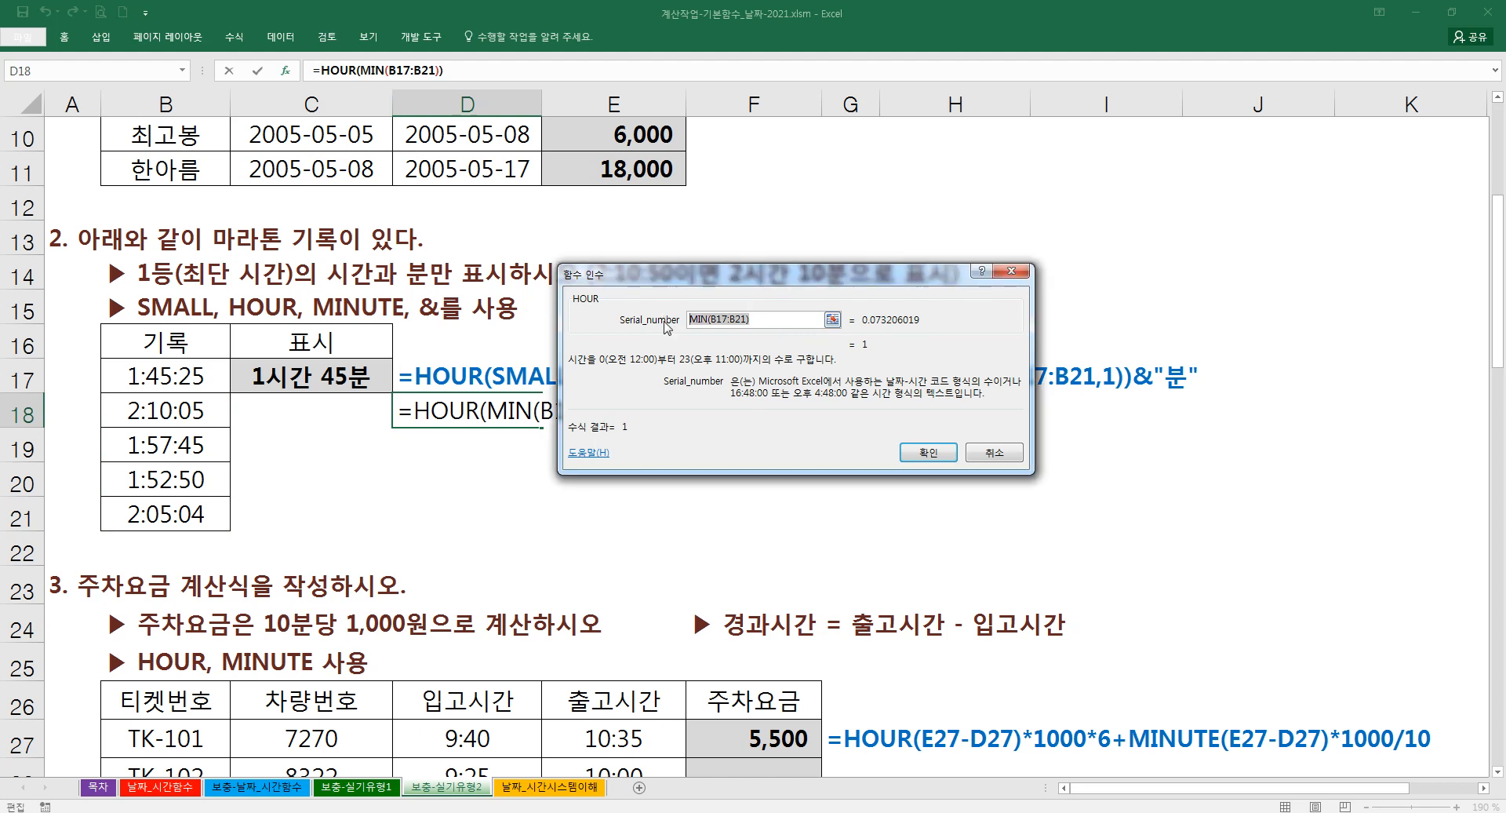
pyautogui.write('l')
pyautogui.press('BackSpace')
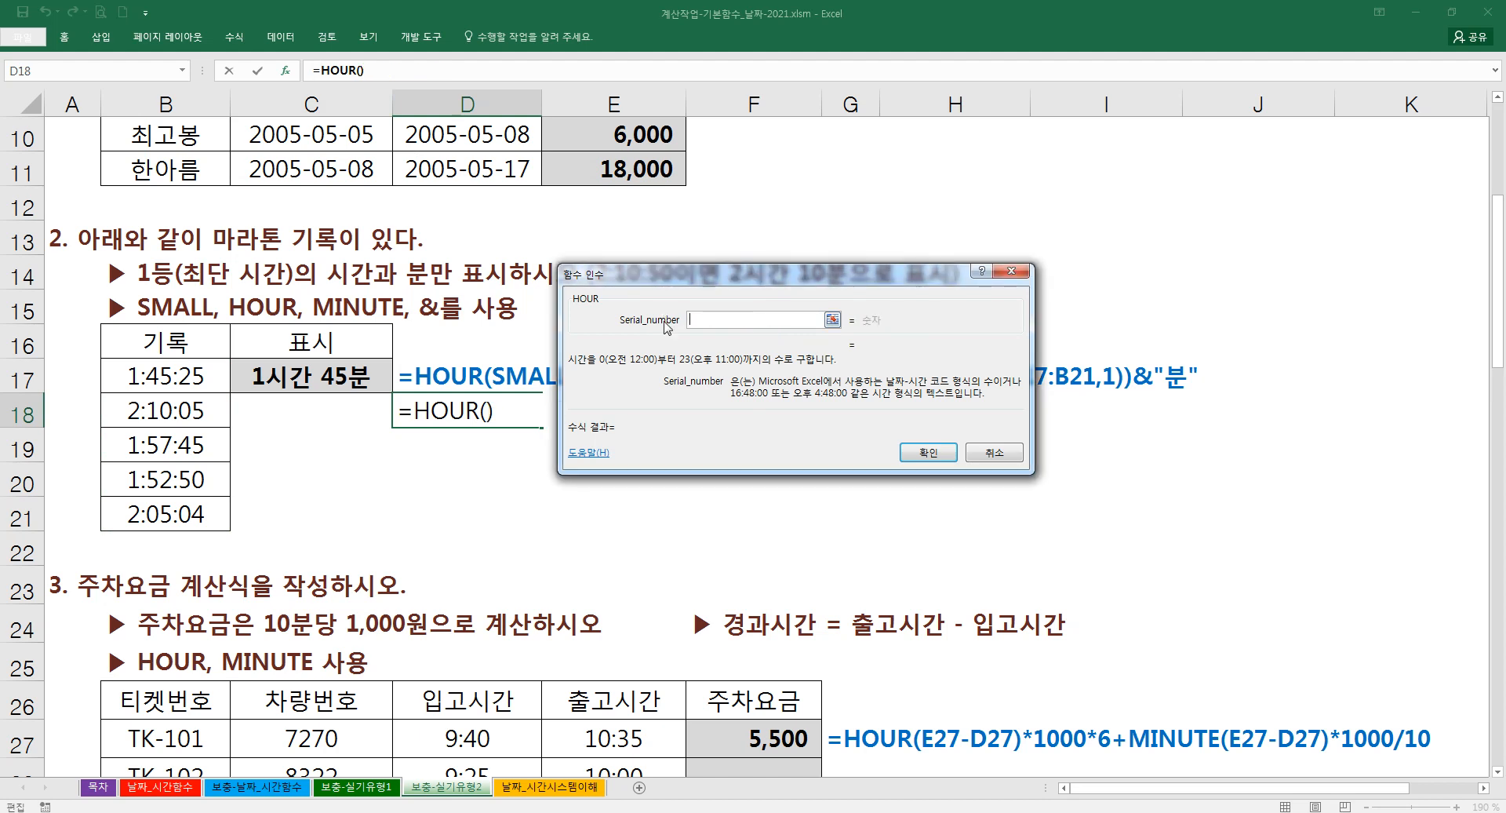
pyautogui.write('small()')
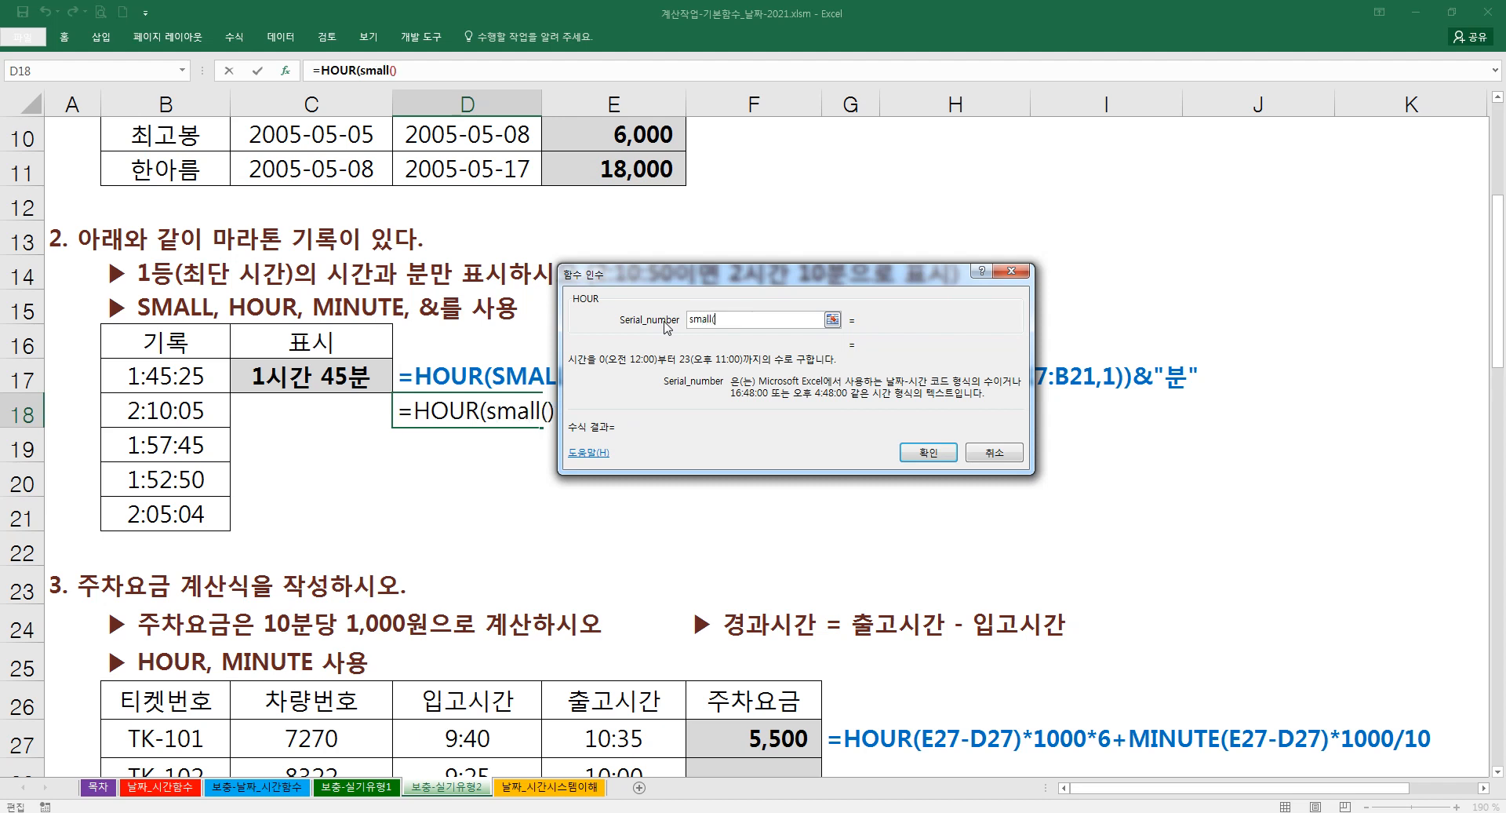
pyautogui.click(395, 70)
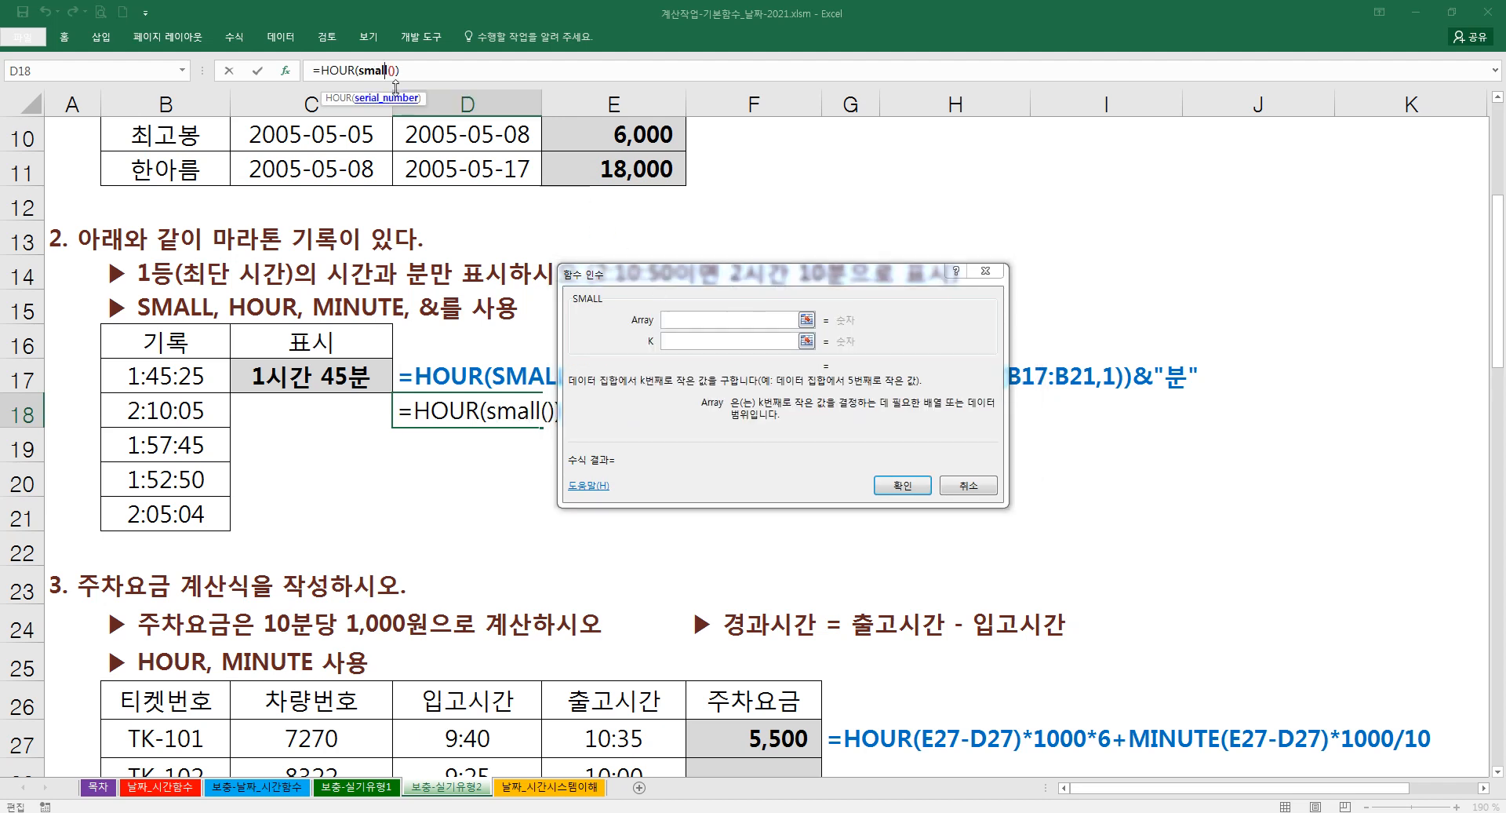
pyautogui.moveTo(185, 375); pyautogui.dragTo(182, 518)
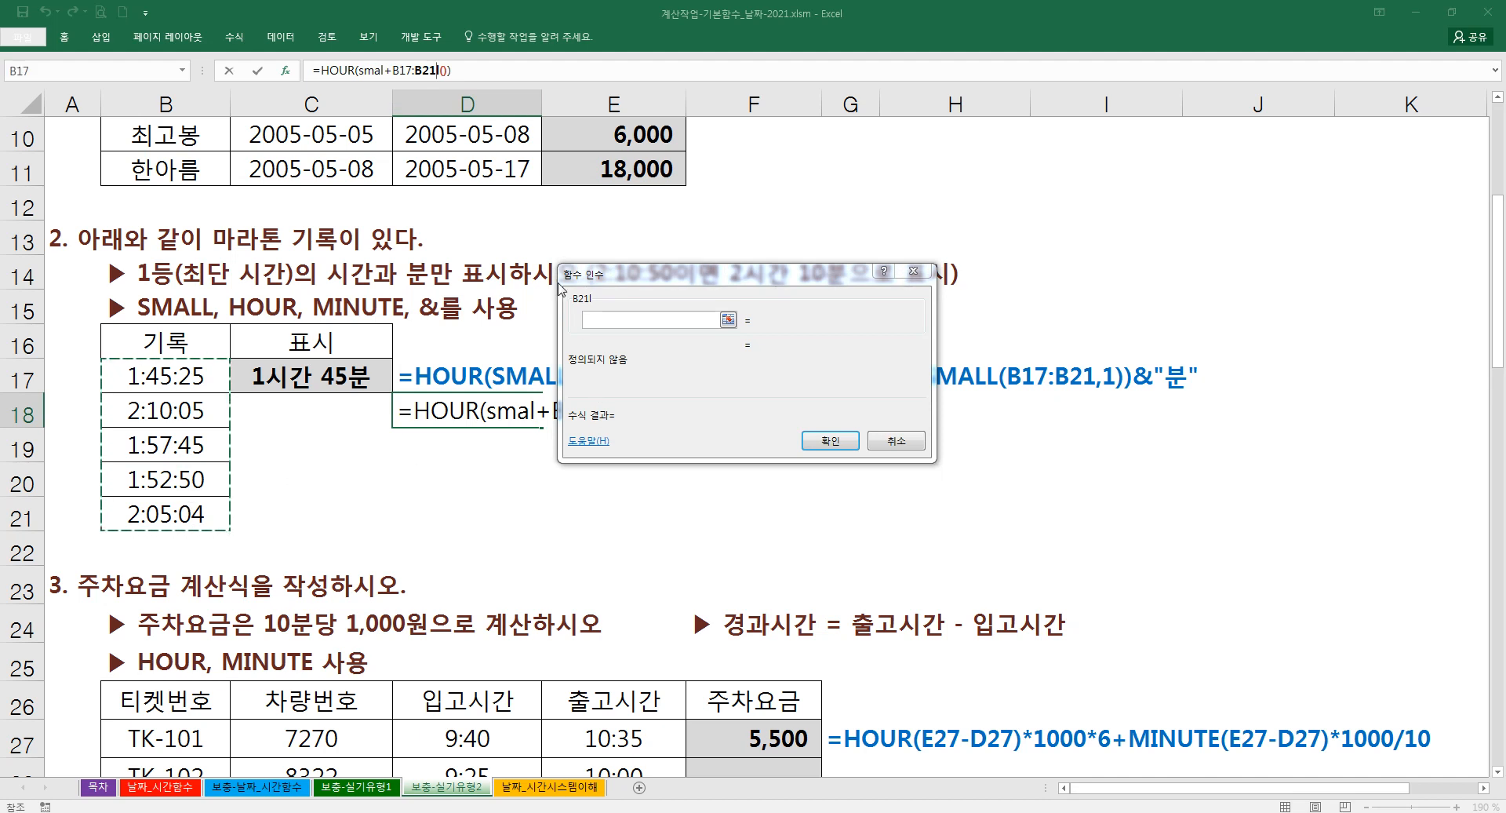
pyautogui.press('BackSpace')
pyautogui.press('BackSpace')
pyautogui.press('BackSpace')
pyautogui.press('BackSpace')
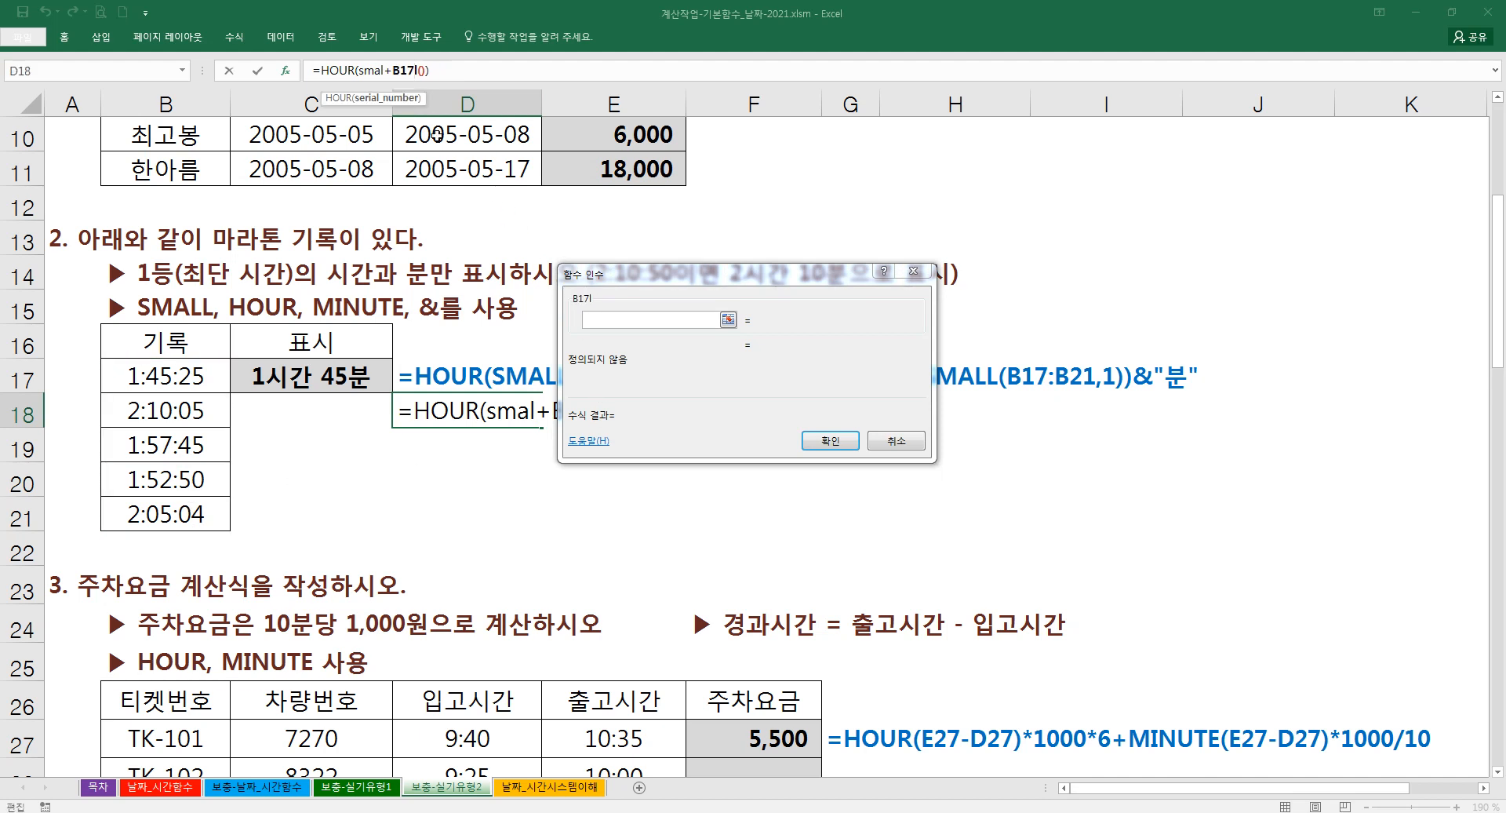
pyautogui.press('BackSpace')
pyautogui.press('BackSpace')
pyautogui.press('BackSpace')
pyautogui.press('BackSpace')
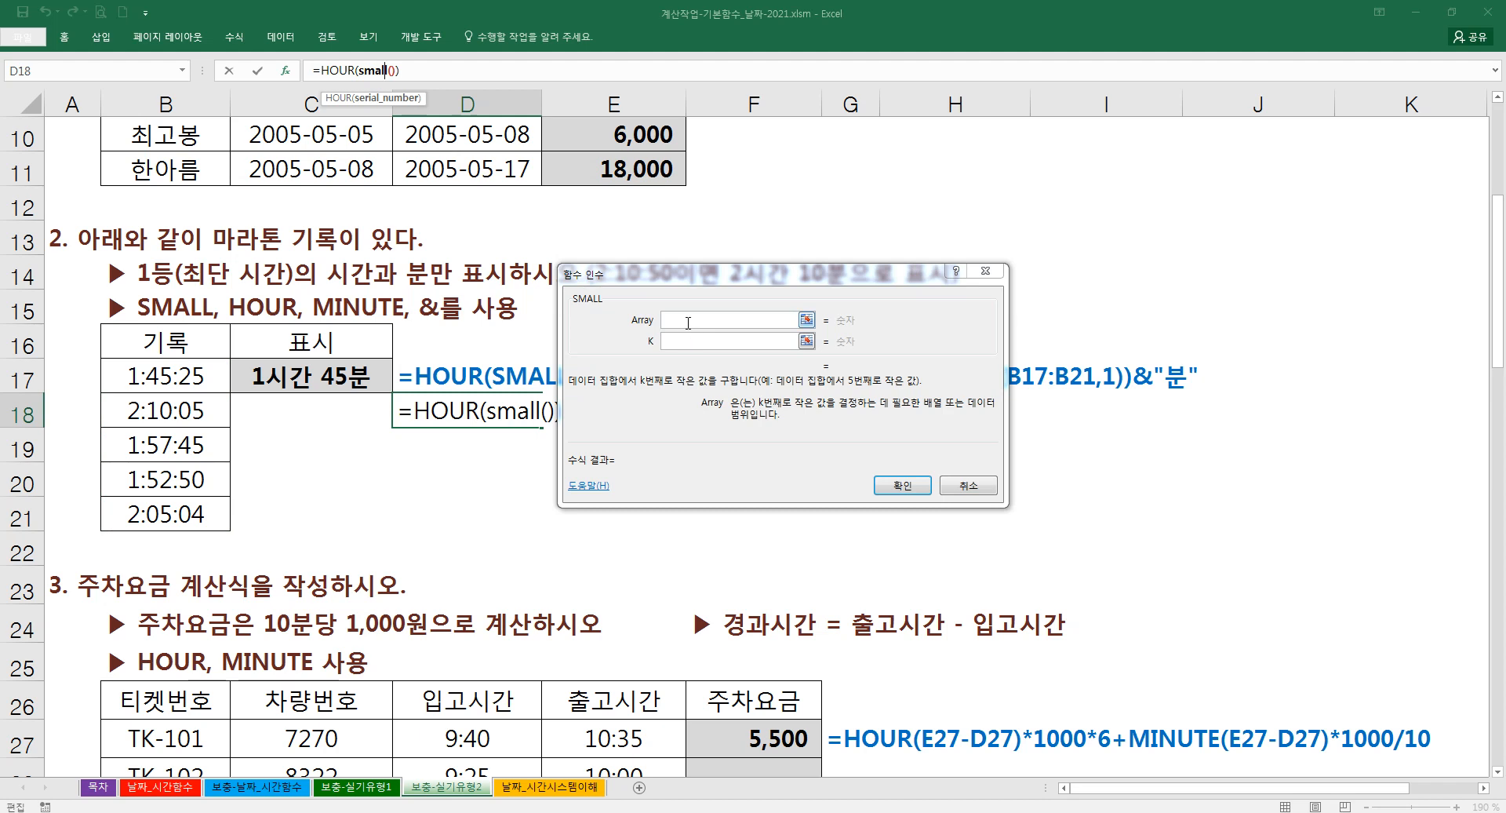
# - Set SMALL's Array to B17:B21 and K to 1, and return to the HOUR arguments
pyautogui.moveTo(174, 381); pyautogui.dragTo(174, 514)
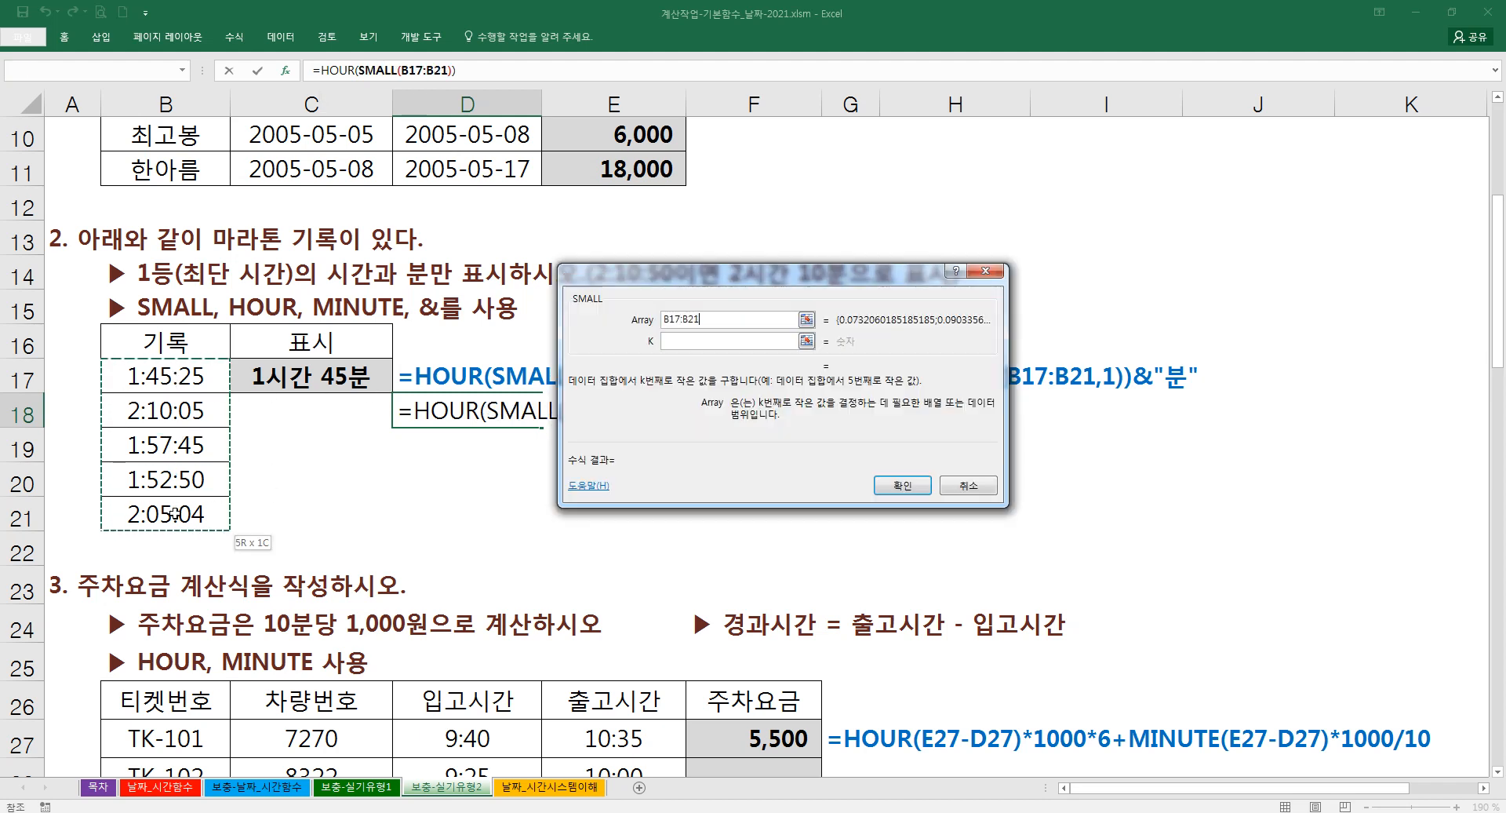
pyautogui.click(686, 343)
pyautogui.write('1')
pyautogui.click(346, 71)
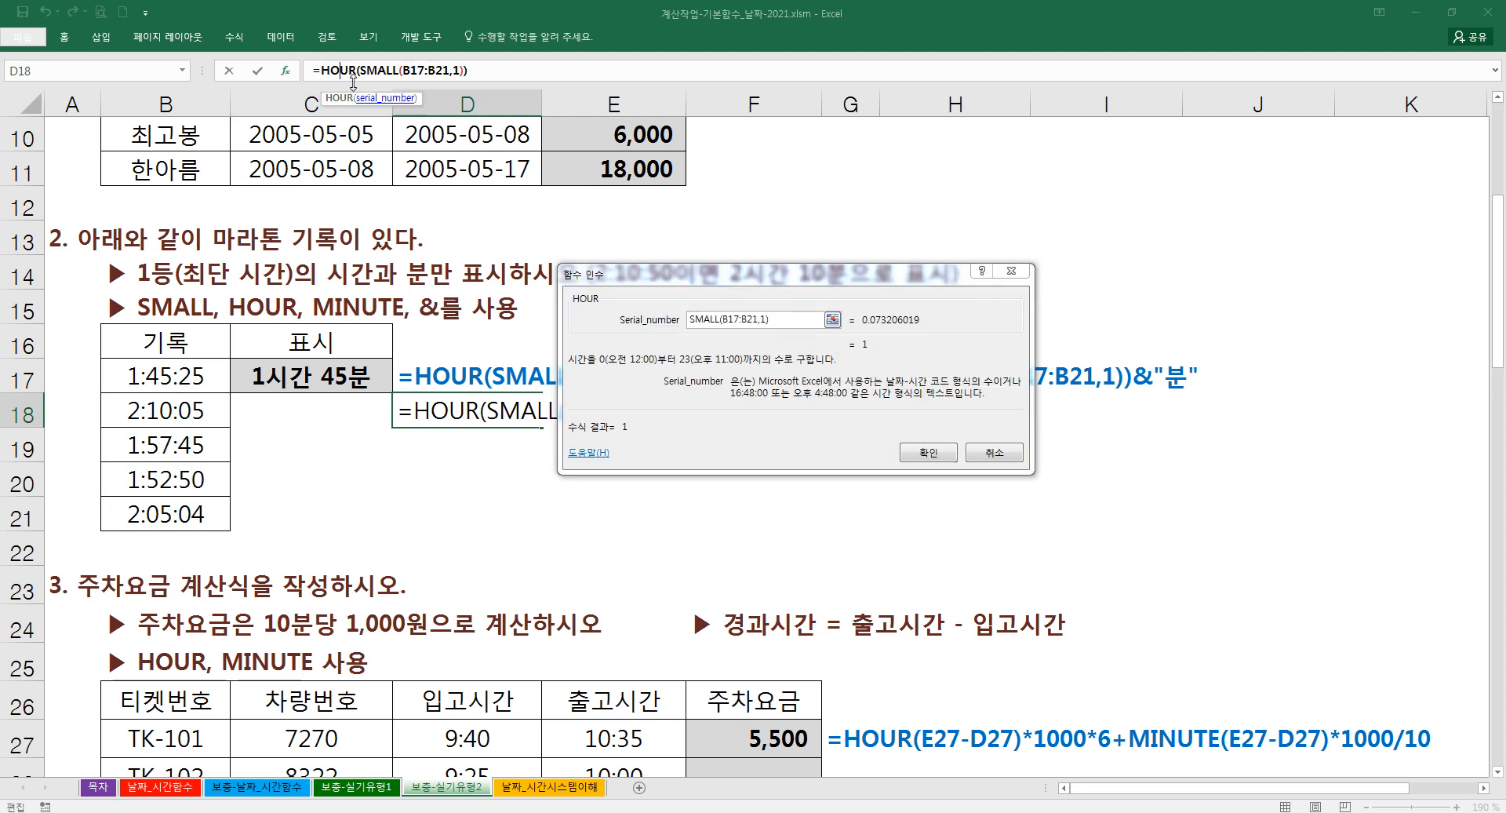
# - Append &"시간 " after the HOUR(SMALL(B17:B21,1)) part of the formula in D18
pyautogui.click(474, 72)
pyautogui.write('&"')
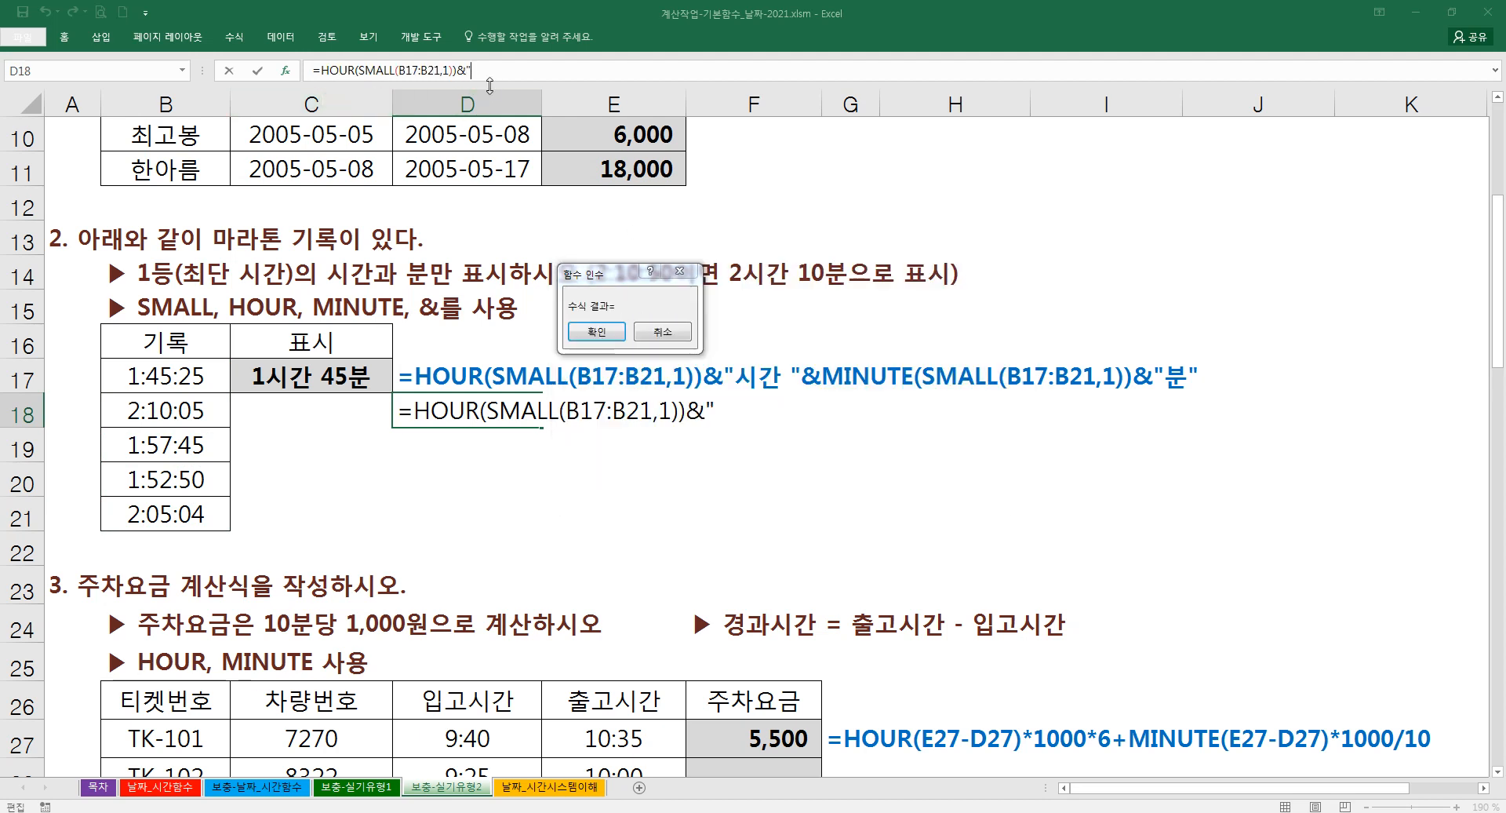
pyautogui.write('시간 "')
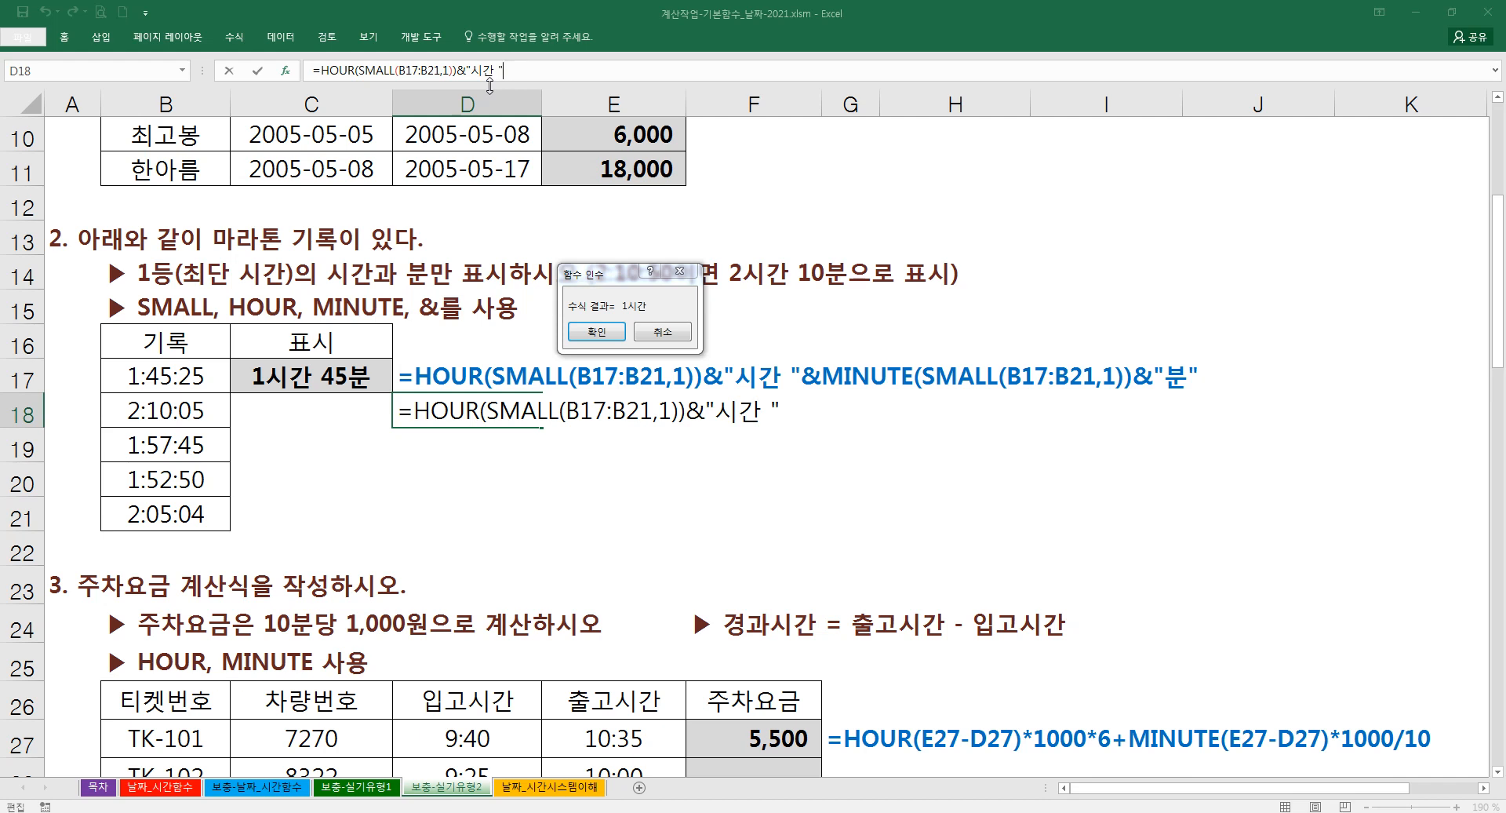
# - Join a MINUTE function to the D18 formula with & and open its function arguments
pyautogui.write('&')
pyautogui.write('ㅡ')
pyautogui.press('BackSpace')
pyautogui.press('Hangul')
pyautogui.write('mi')
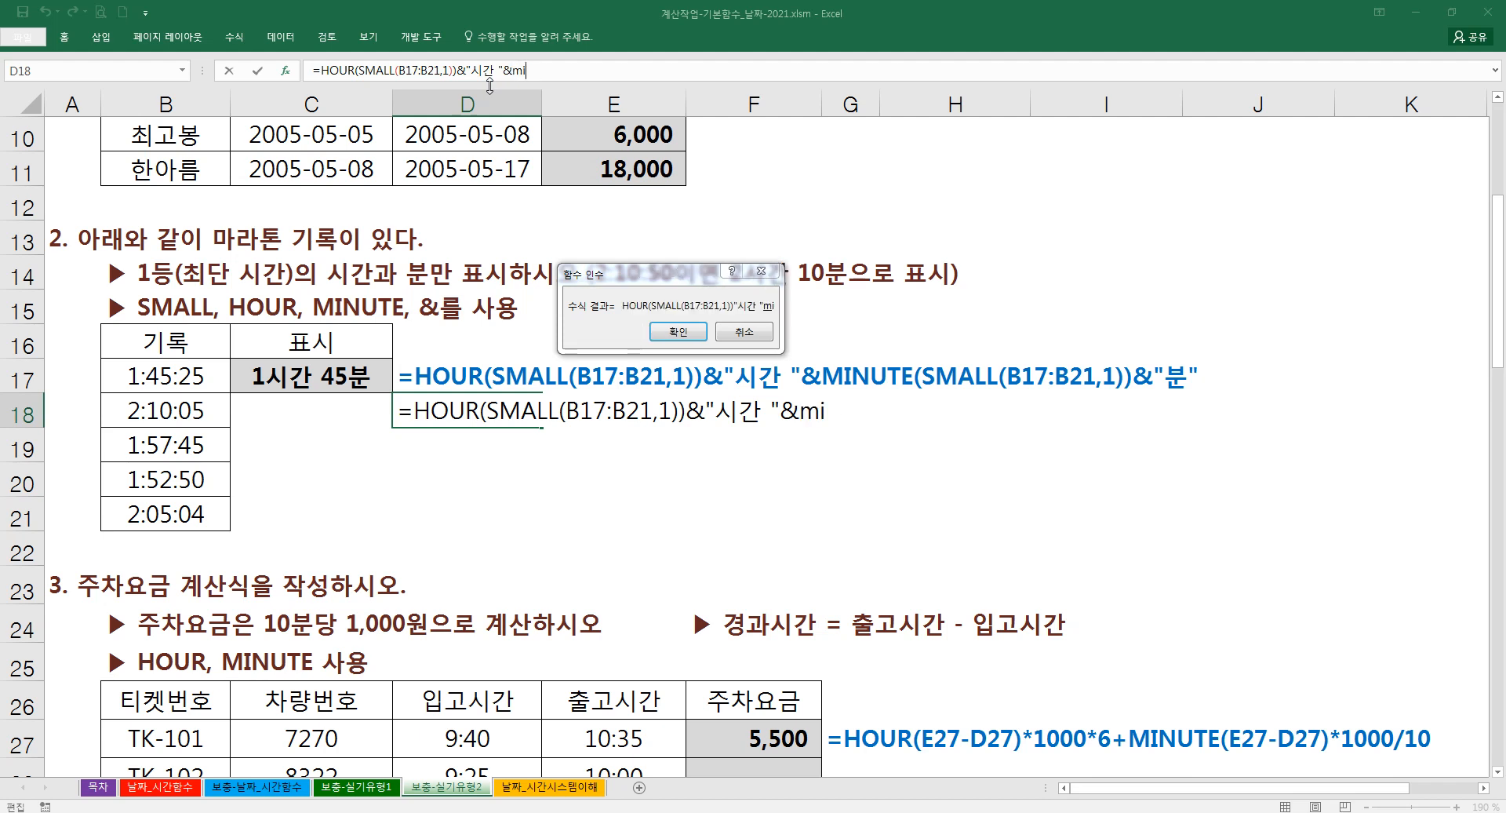
pyautogui.write('nut')
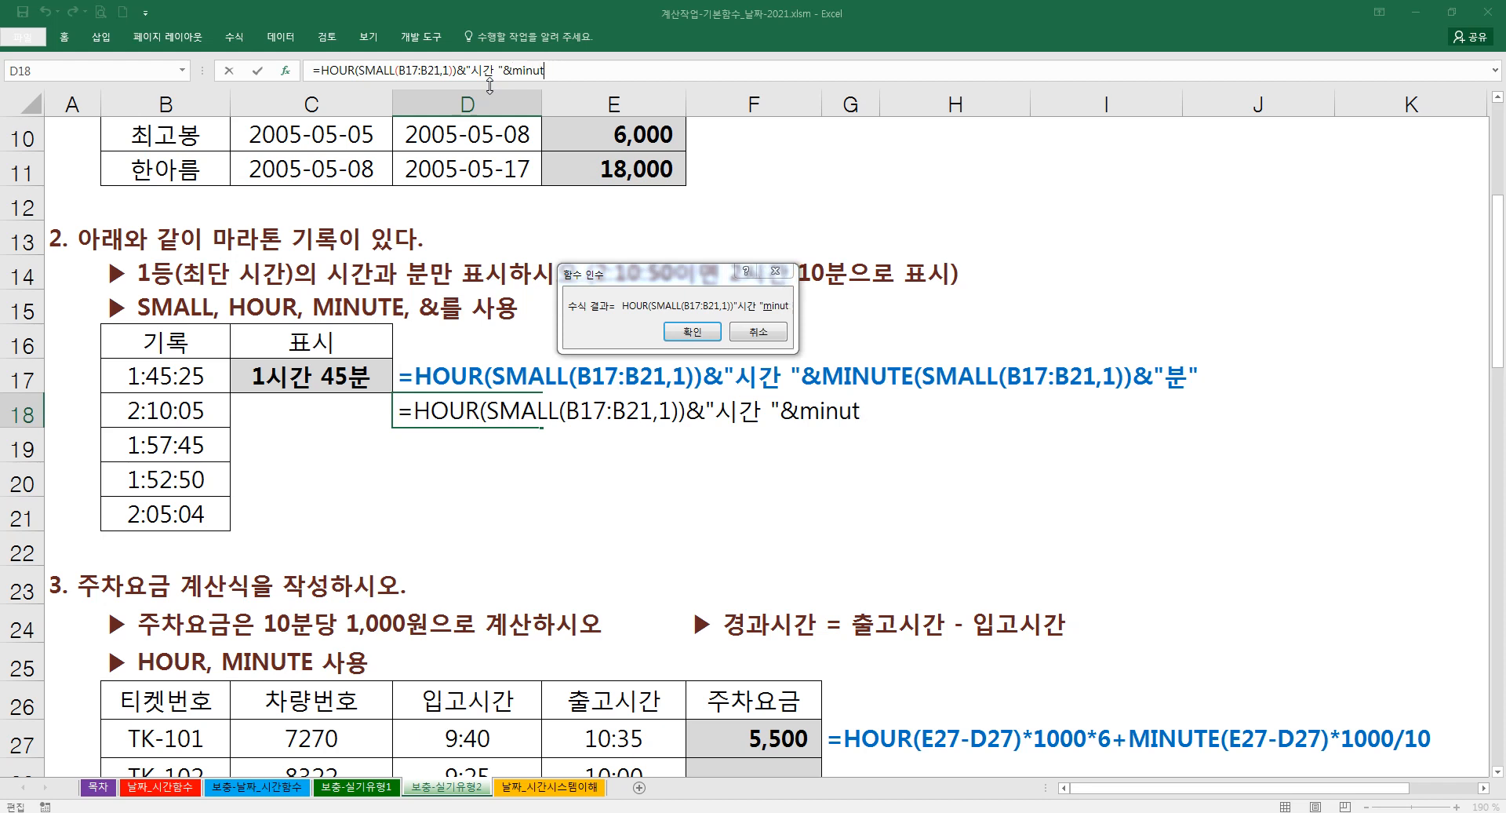
pyautogui.write('e(')
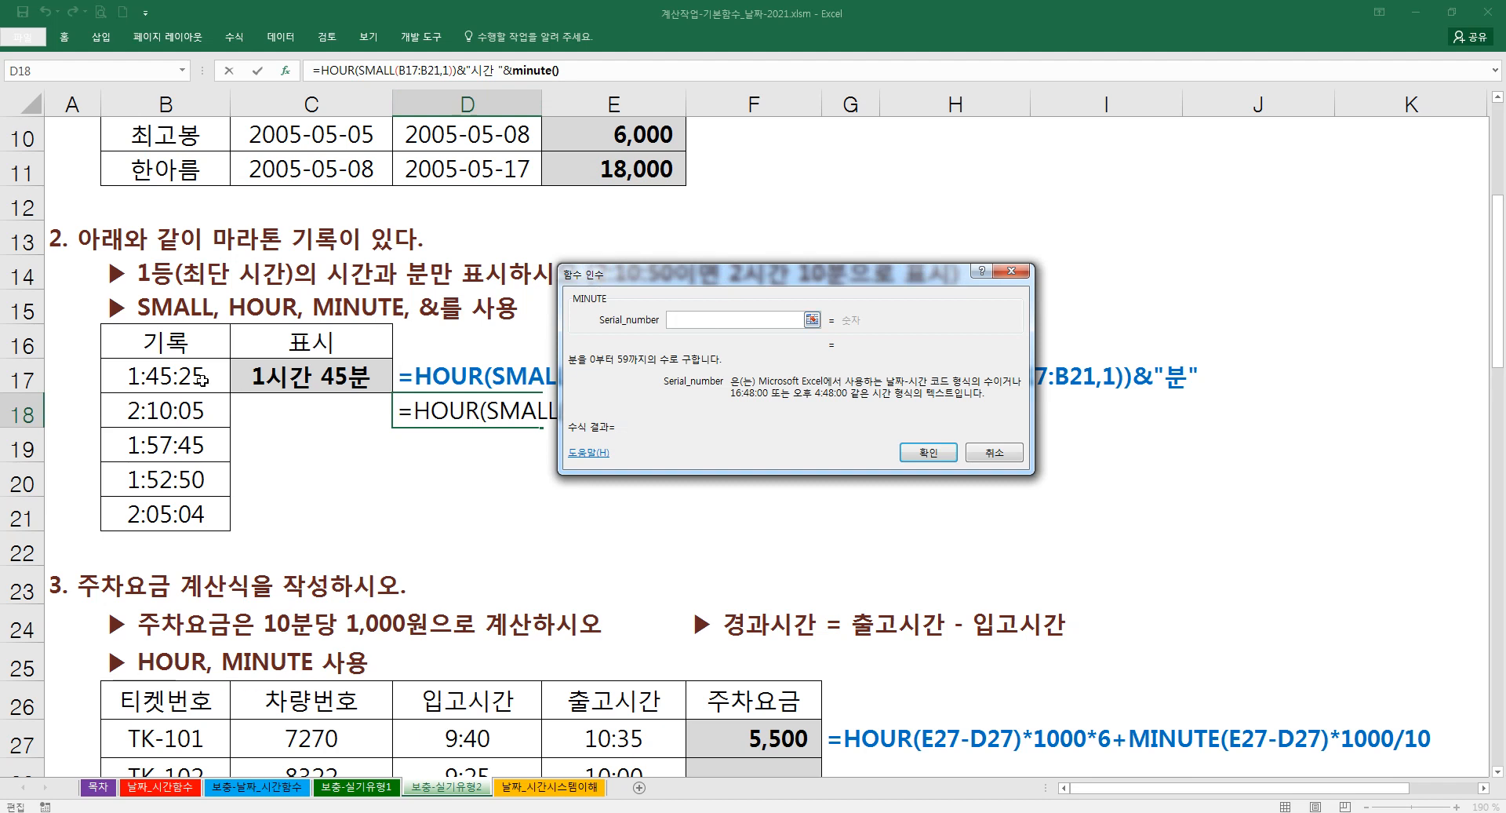
# - Nest SMALL with Array B17:B21 and K 1 as MINUTE's Serial_number, and return to the MINUTE arguments
pyautogui.write('small')
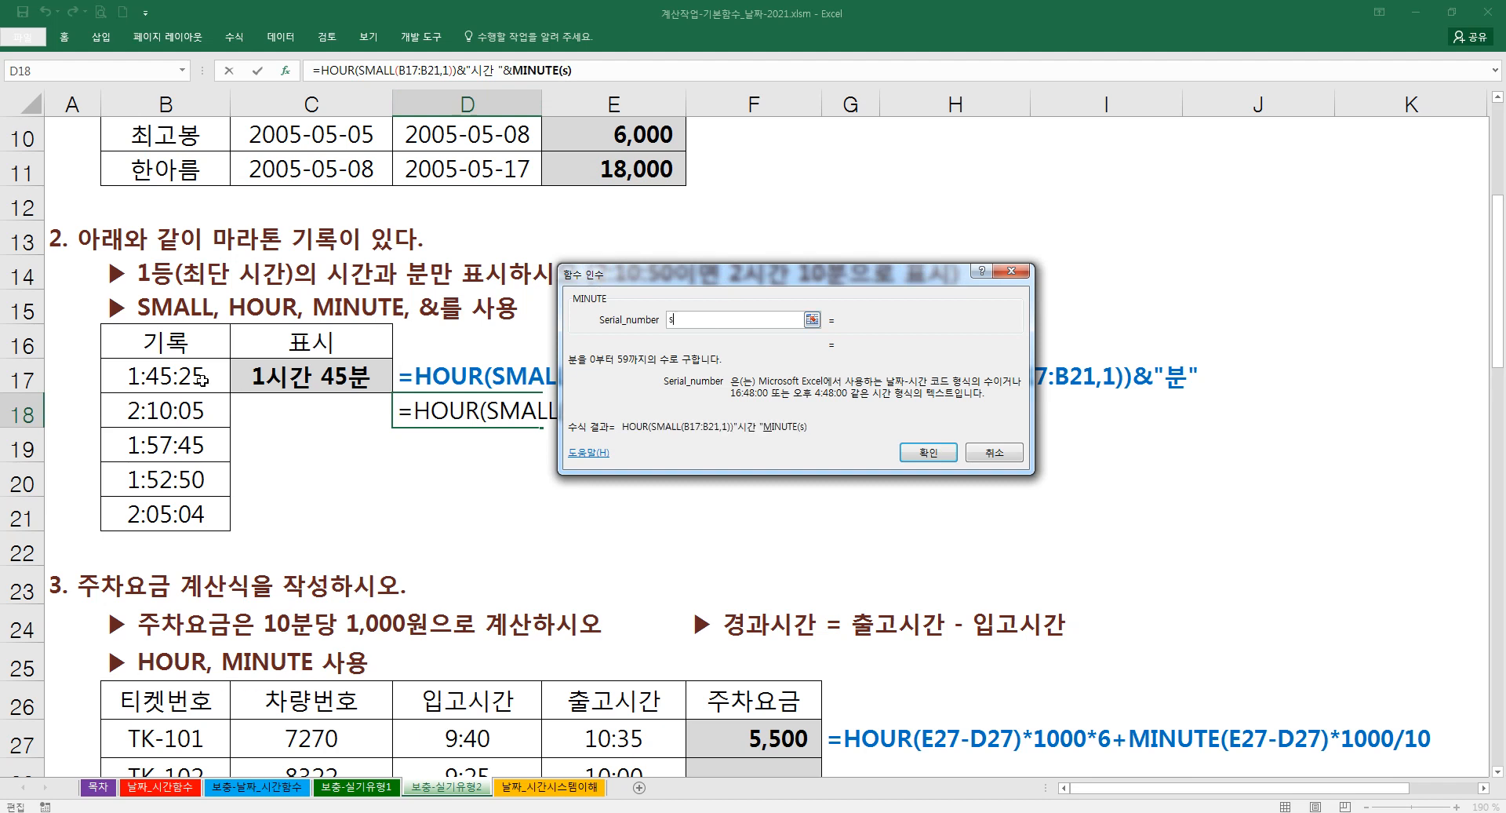
pyautogui.write('()')
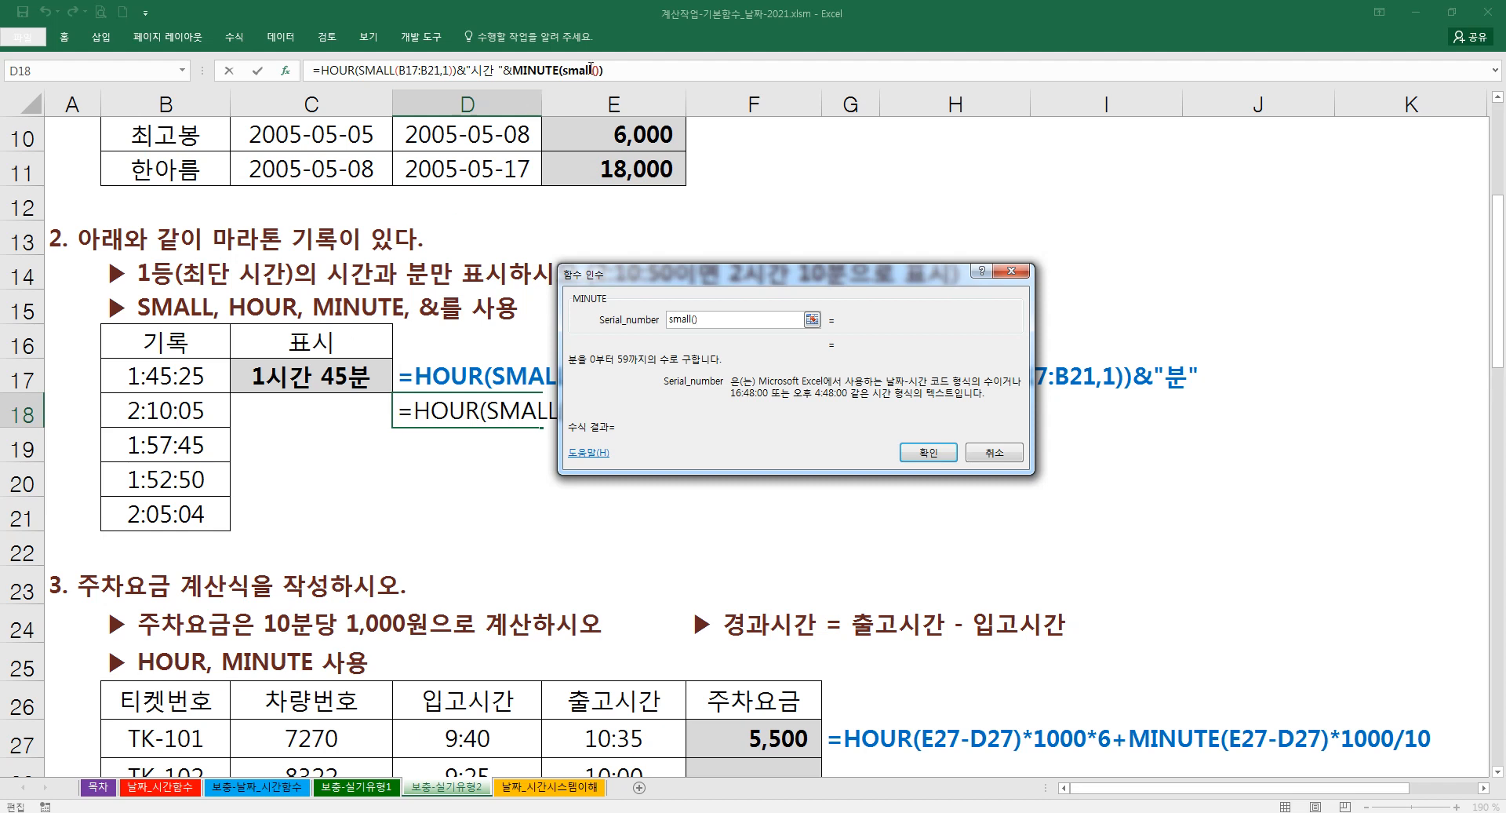
pyautogui.click(591, 69)
pyautogui.moveTo(208, 371); pyautogui.dragTo(214, 516)
pyautogui.click(688, 342)
pyautogui.write('1')
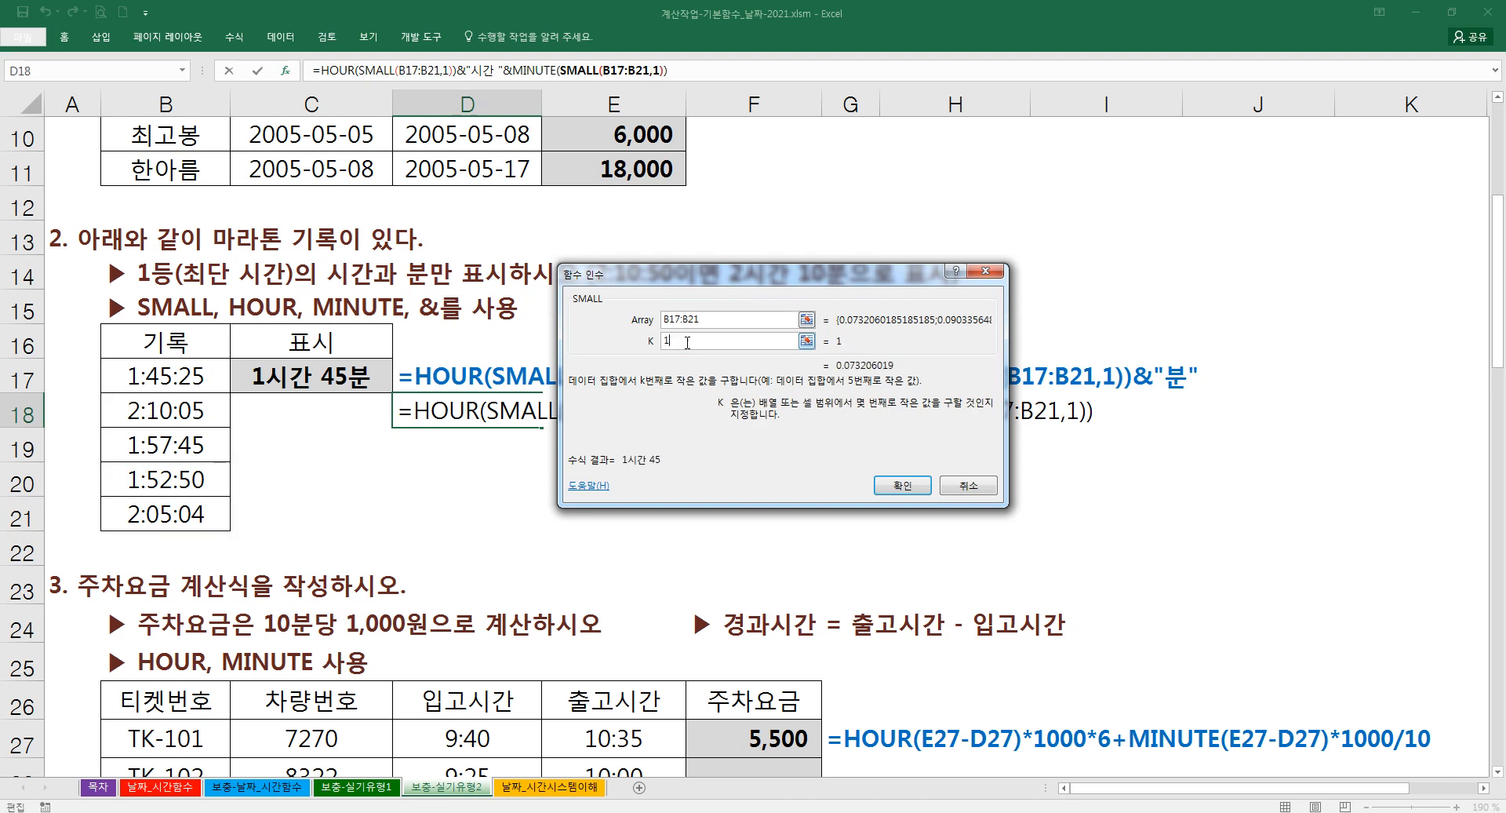
pyautogui.click(526, 71)
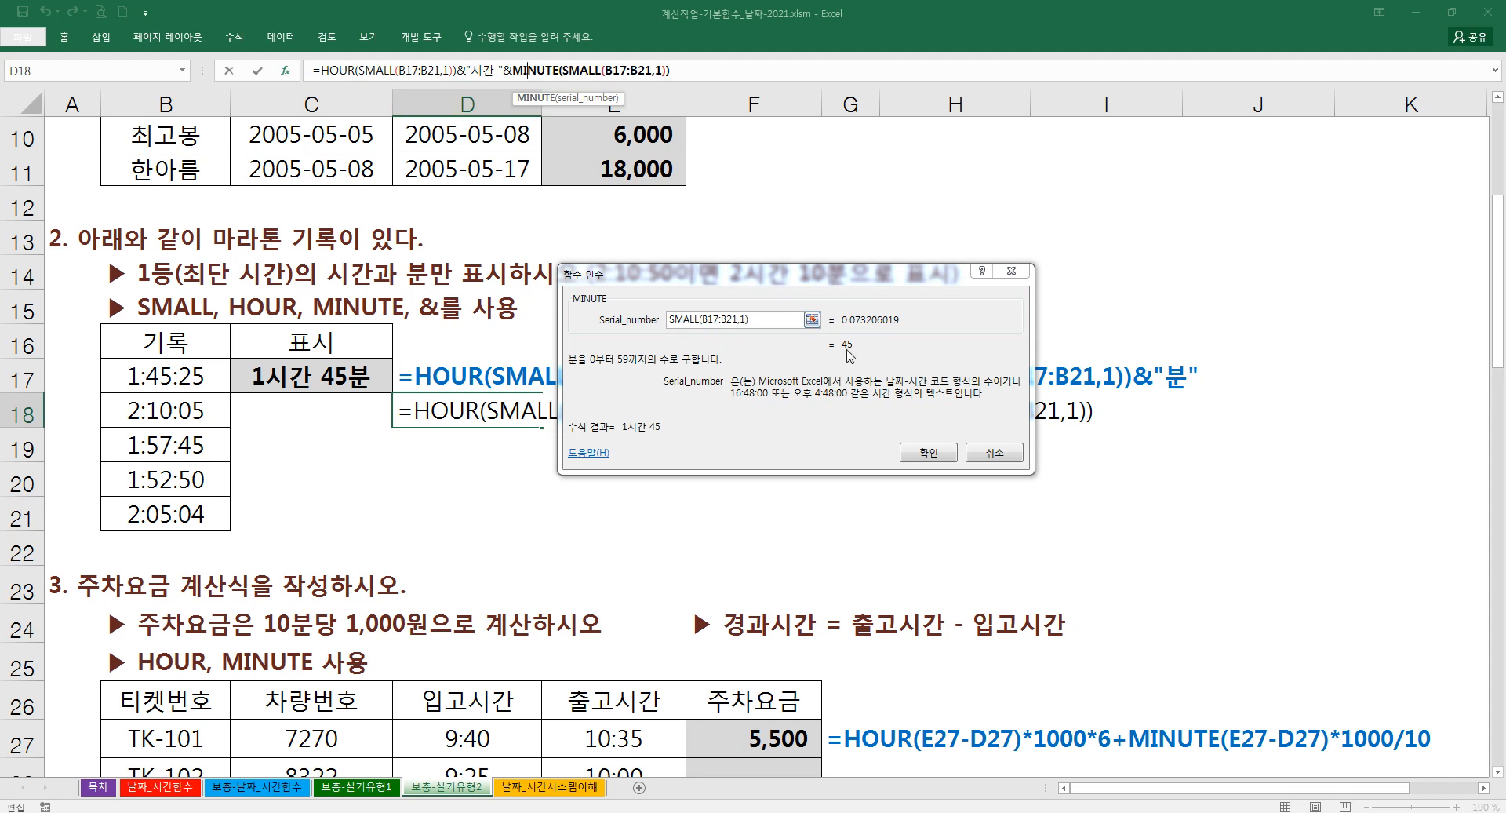
# - Complete the D18 formula with &"분", enter it, and clear the cell
pyautogui.click(682, 70)
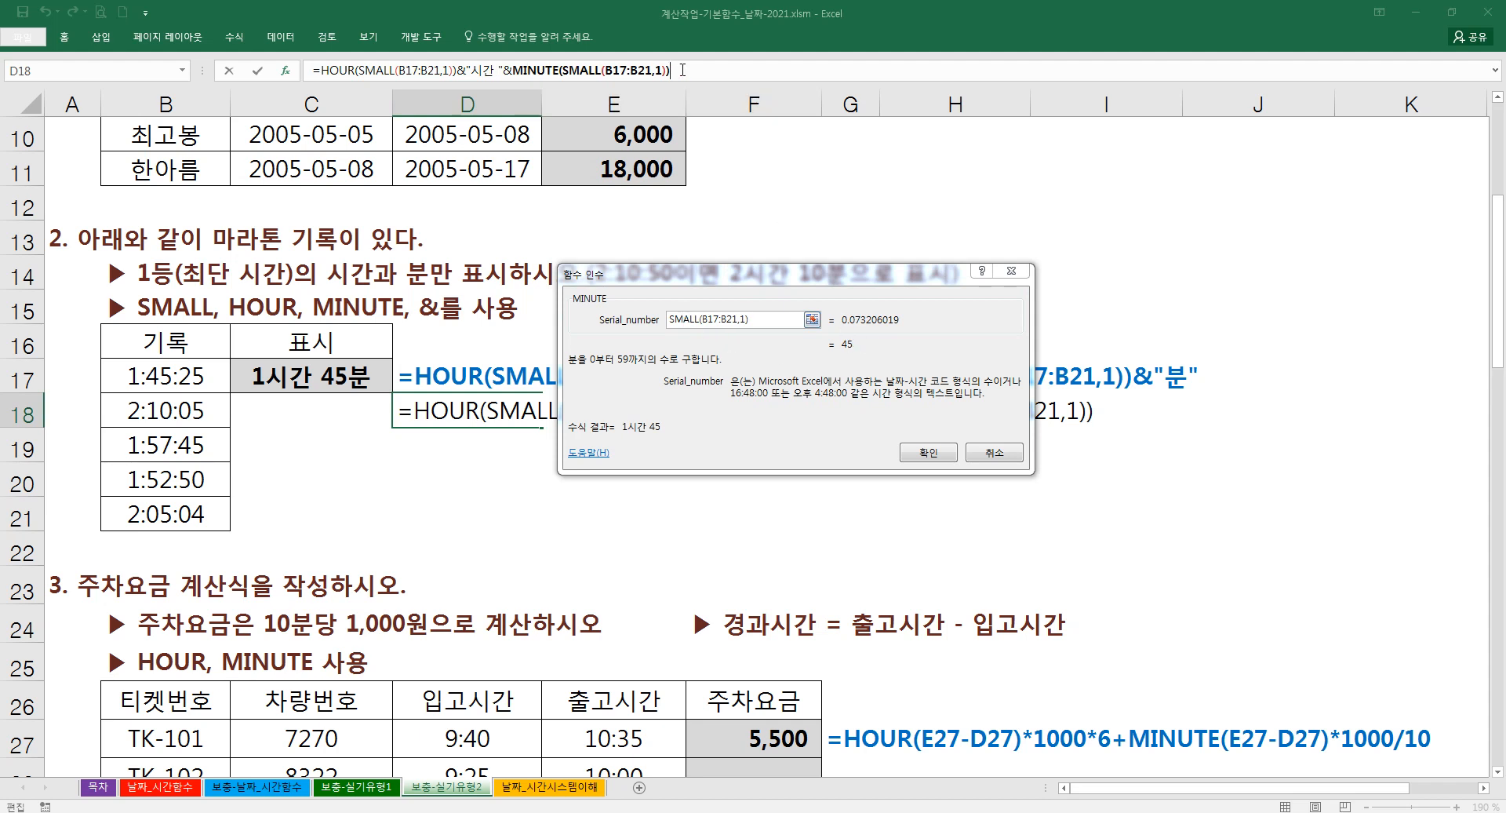
pyautogui.write('&"qn')
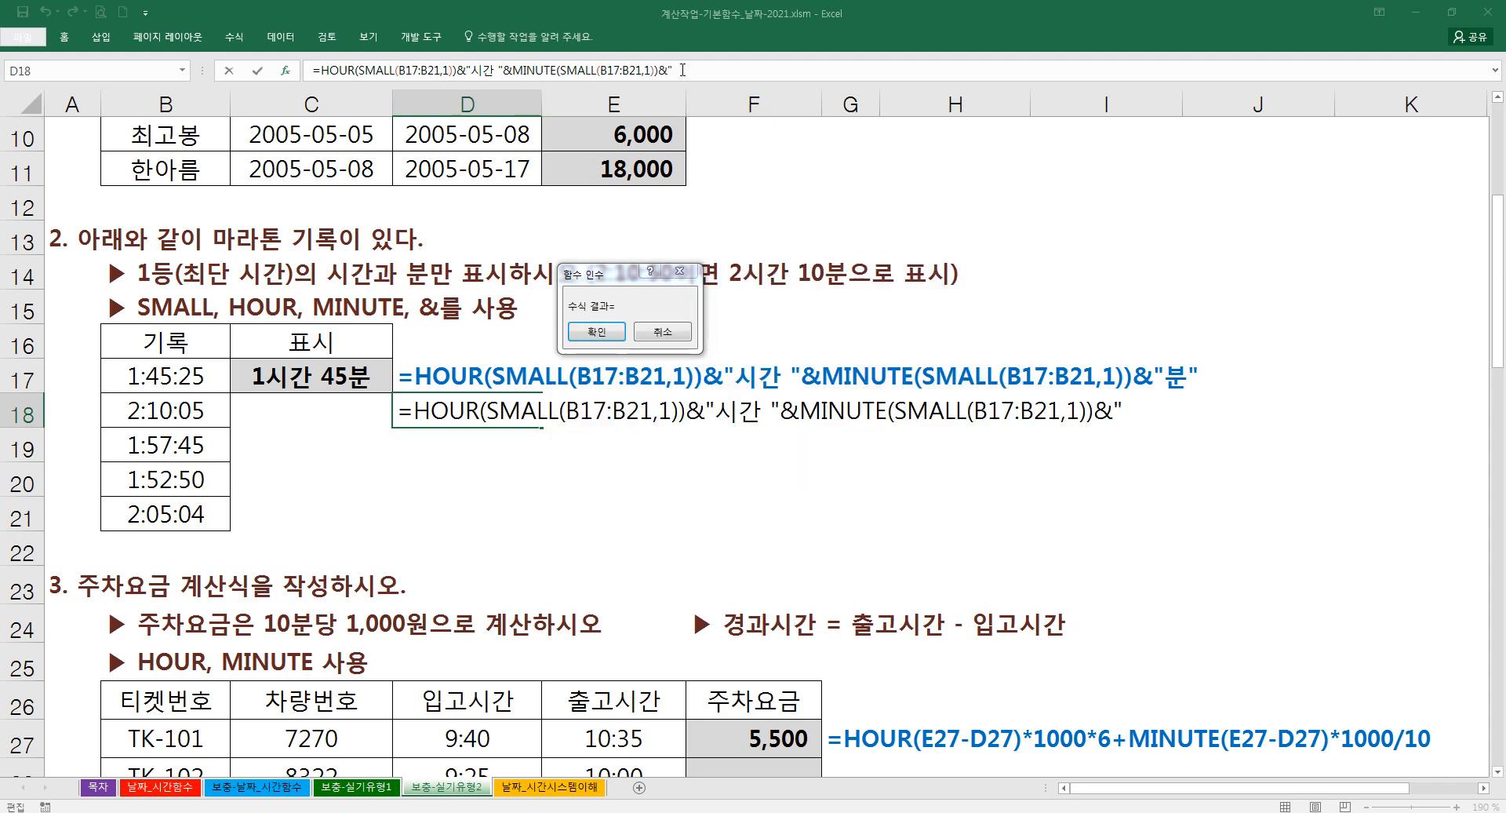
pyautogui.press('BackSpace')
pyautogui.press('BackSpace')
pyautogui.write('분"')
pyautogui.click(605, 336)
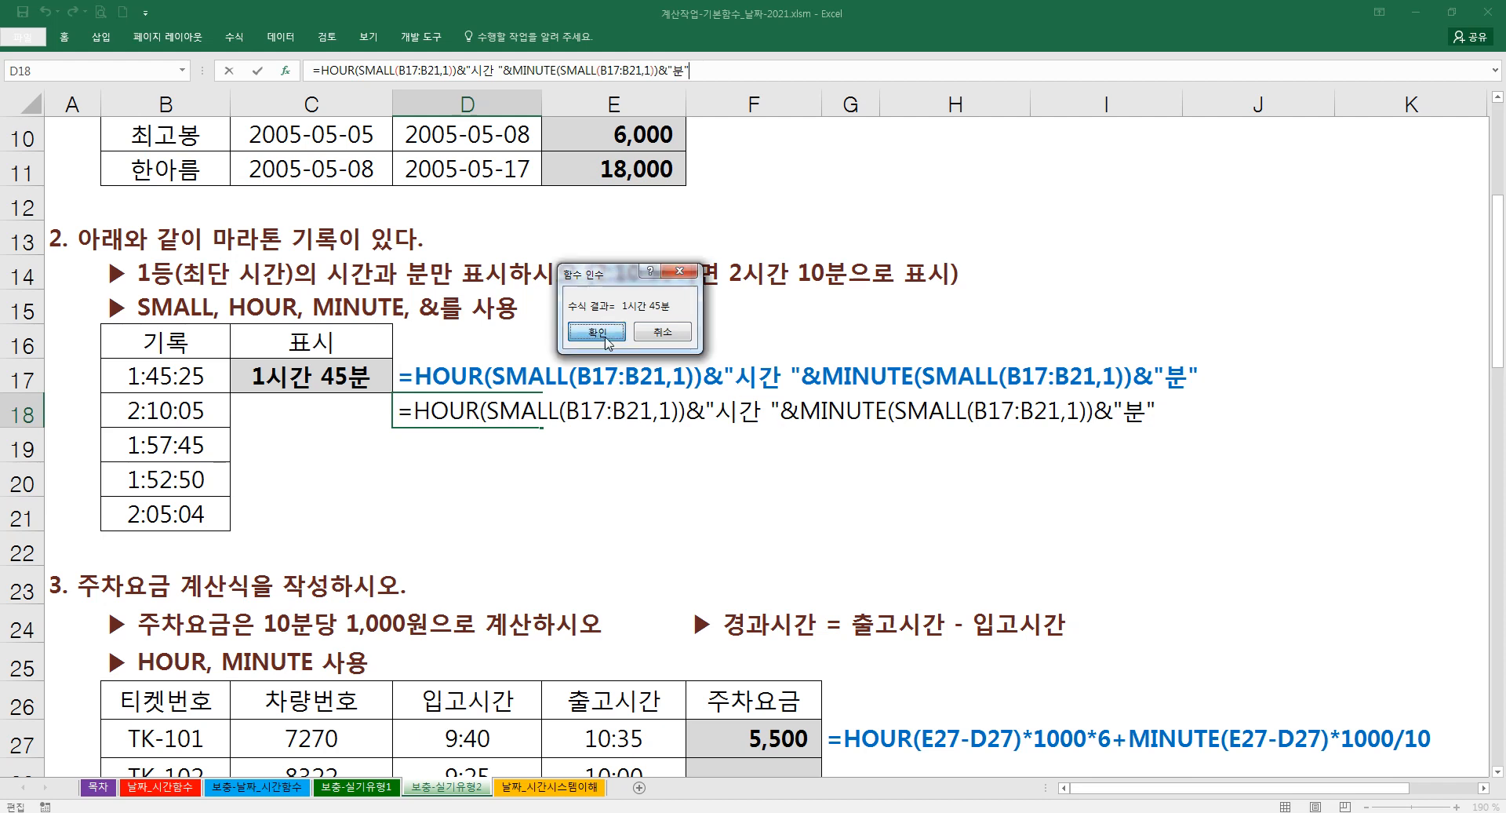
pyautogui.press('Delete')
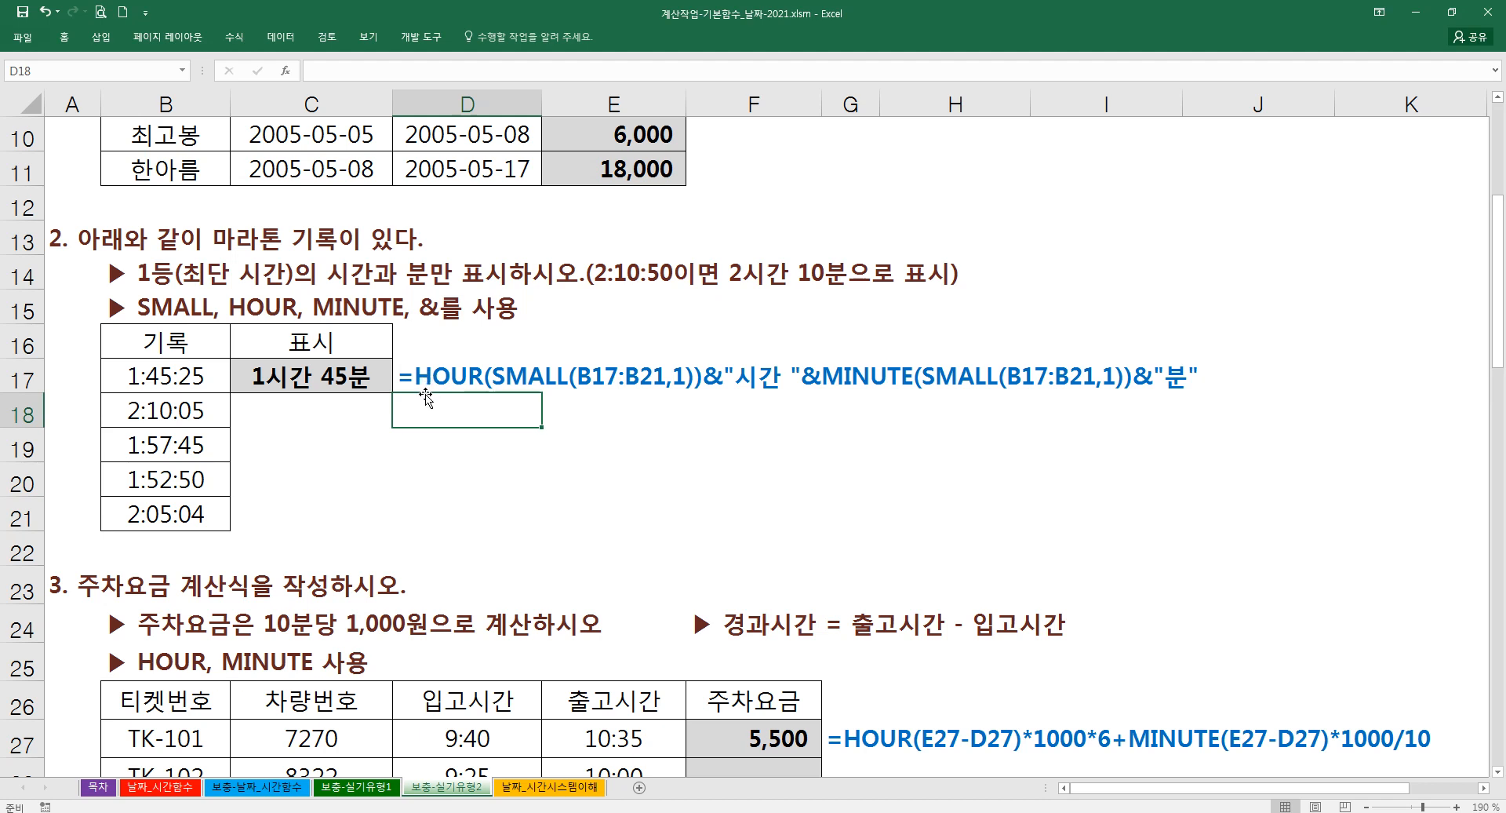
# - Move the elapsed-time example table, including its title, from I29:K33 to H29:J33
pyautogui.scroll(-3, 424, 390)
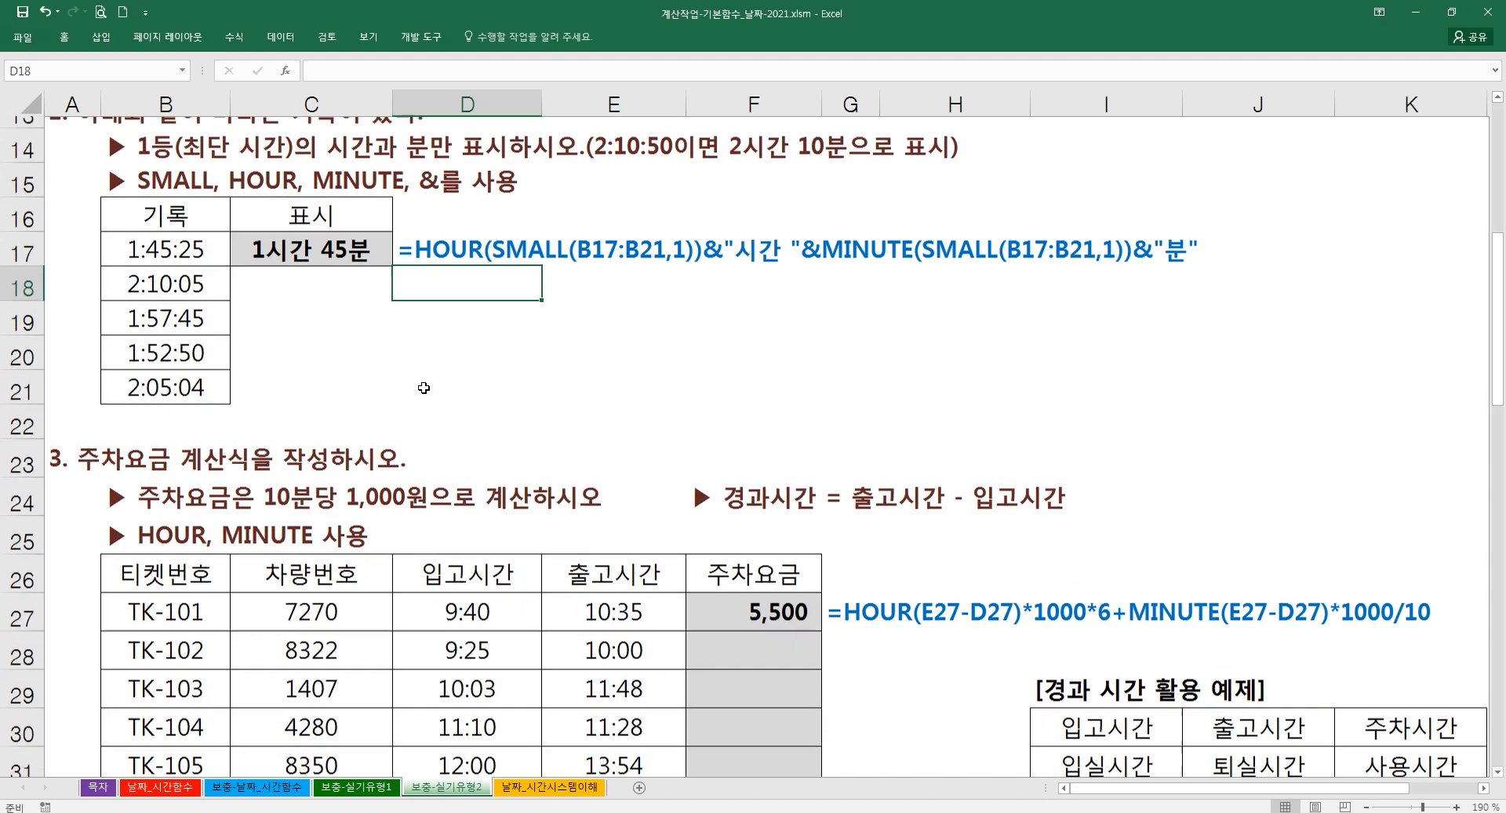
pyautogui.scroll(-1, 425, 390)
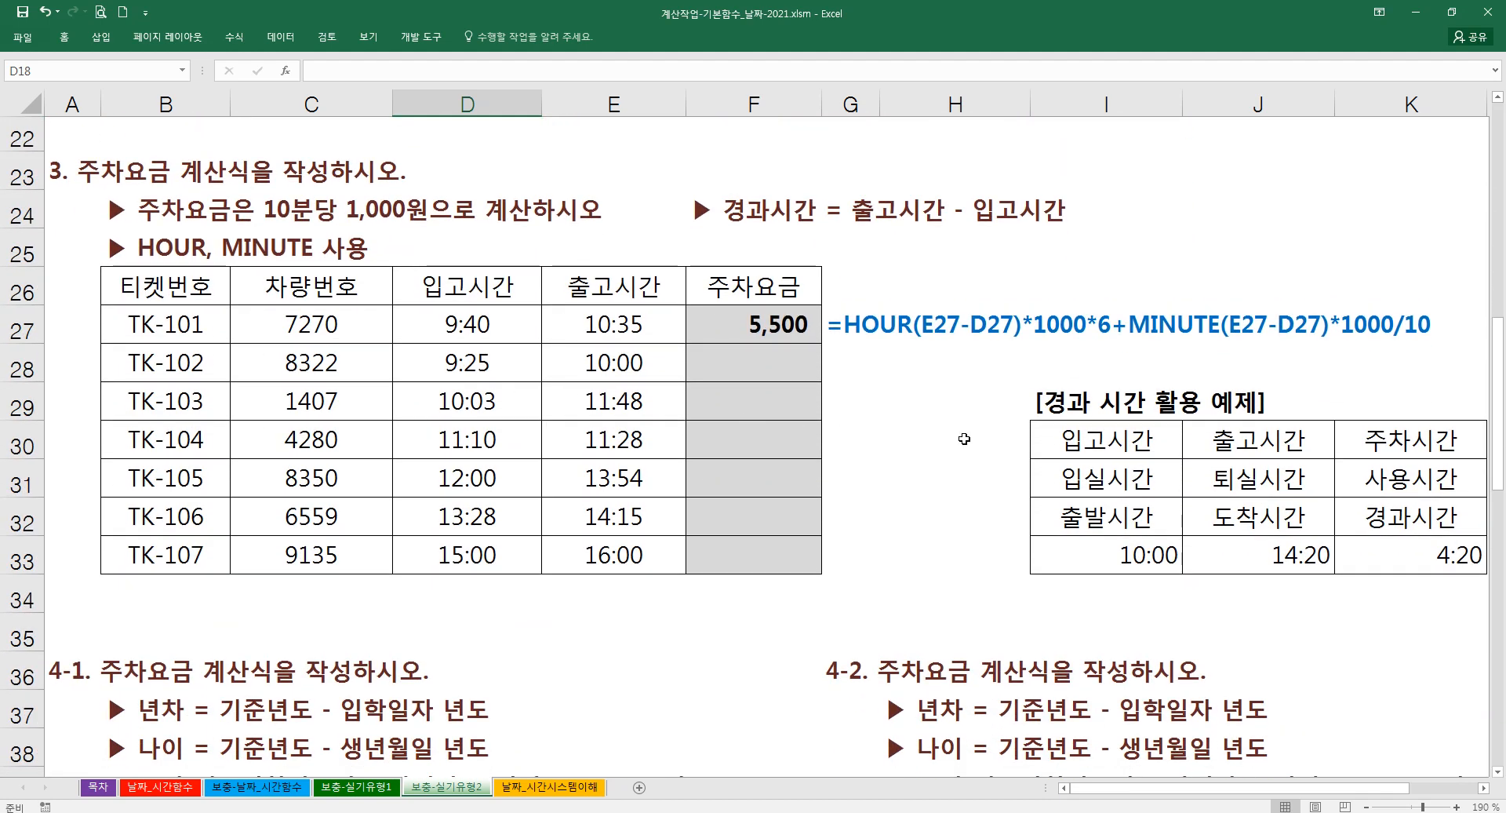
pyautogui.moveTo(1089, 404); pyautogui.dragTo(1475, 565)
pyautogui.moveTo(1143, 524); pyautogui.dragTo(949, 507)
pyautogui.click(922, 581)
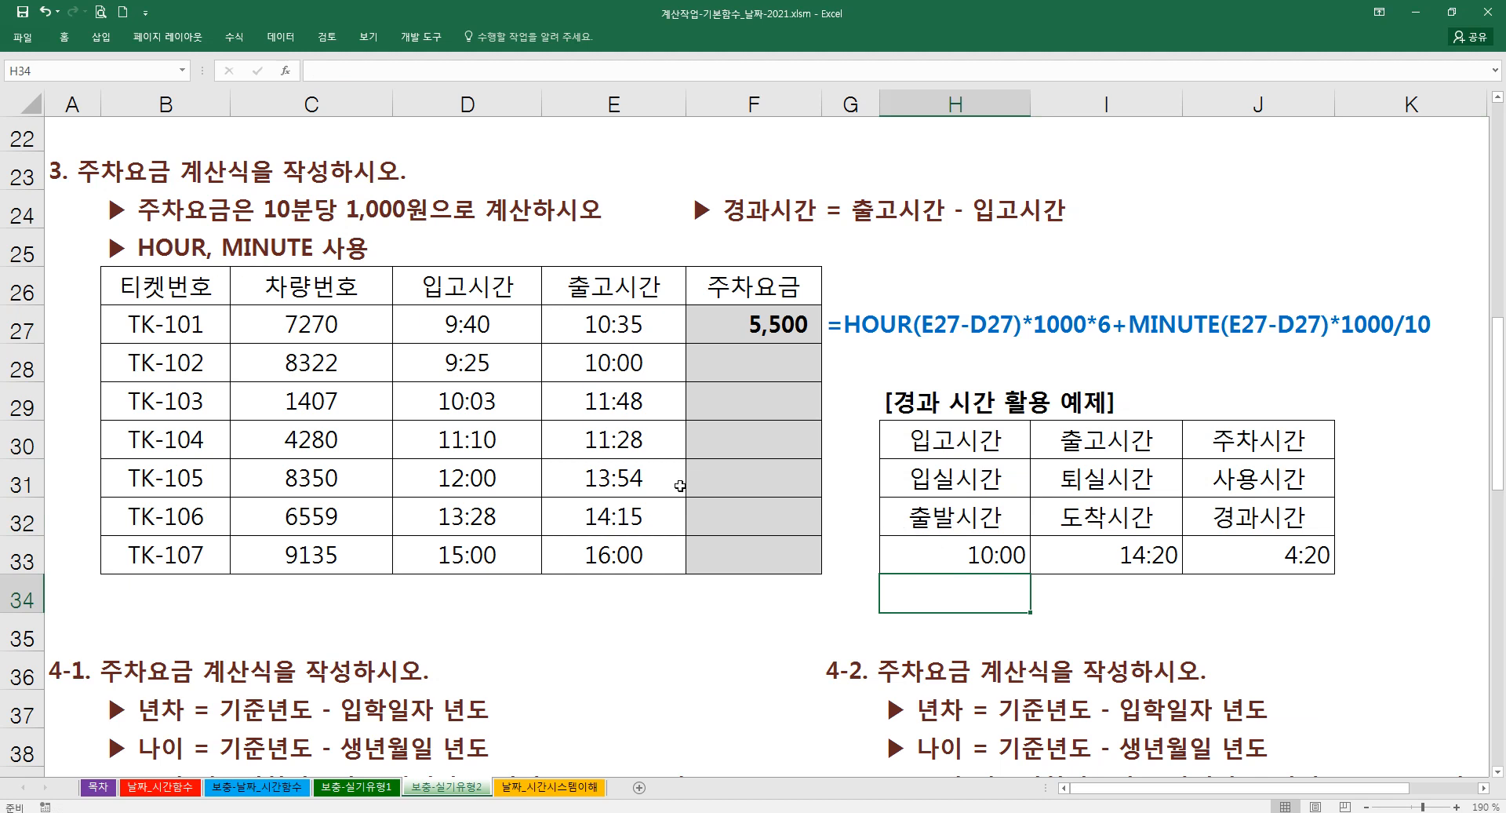
# - Examine the start, end and elapsed time labels and the sample times in the example table H29:J33
pyautogui.click(955, 406)
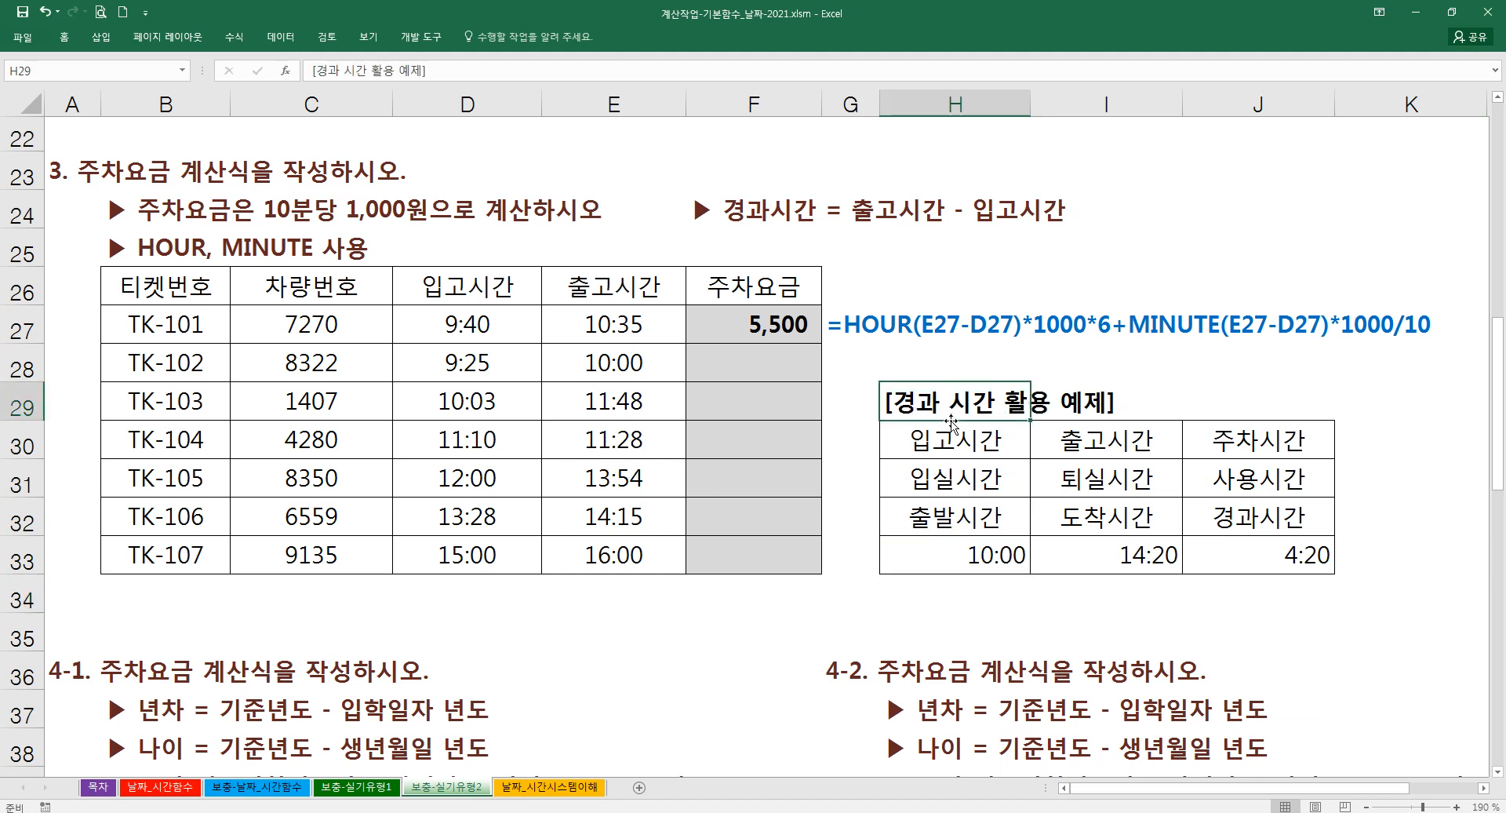
pyautogui.click(957, 442)
pyautogui.click(1090, 444)
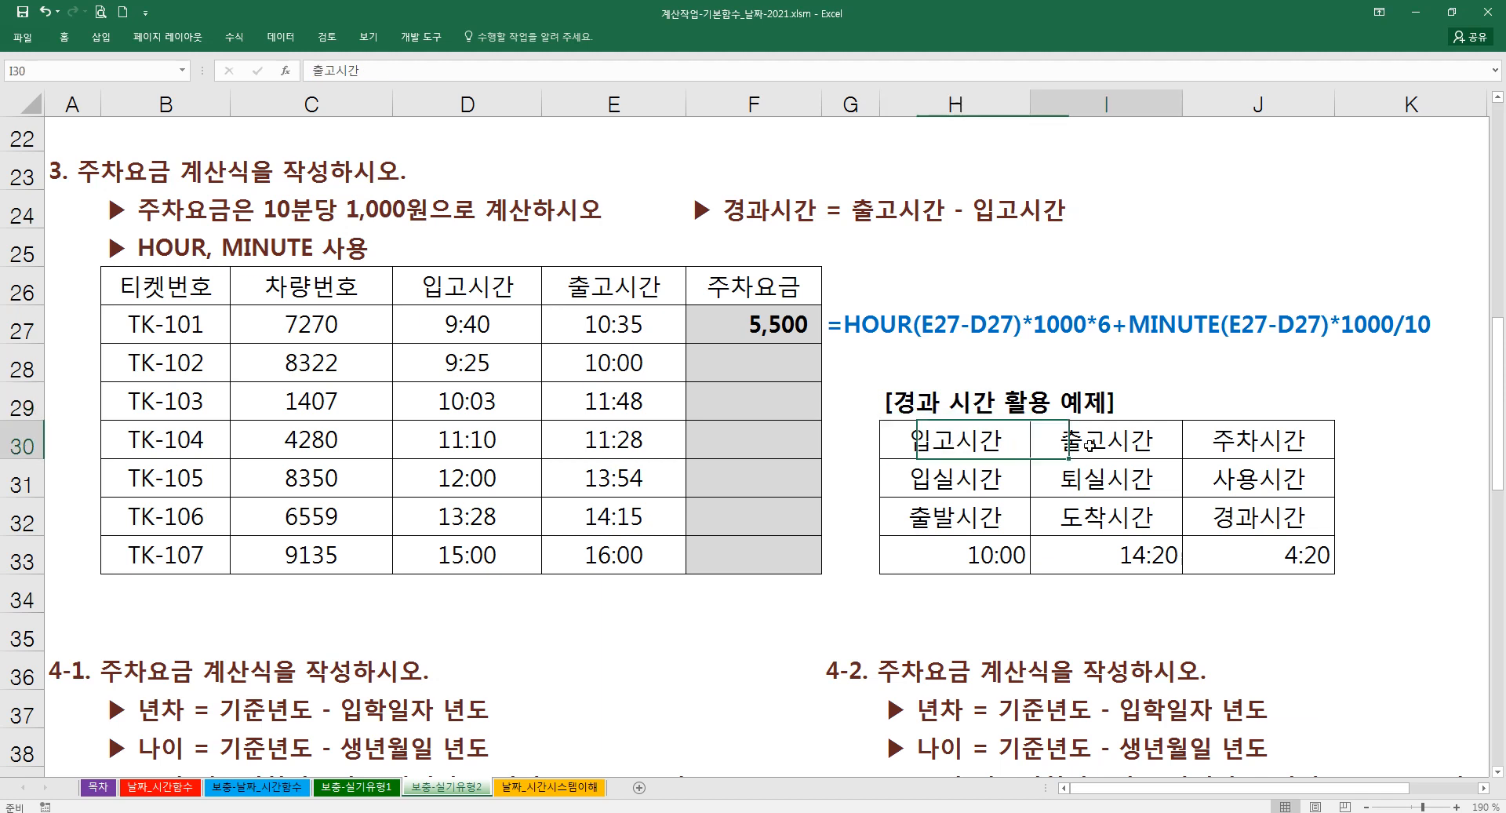
pyautogui.click(1246, 440)
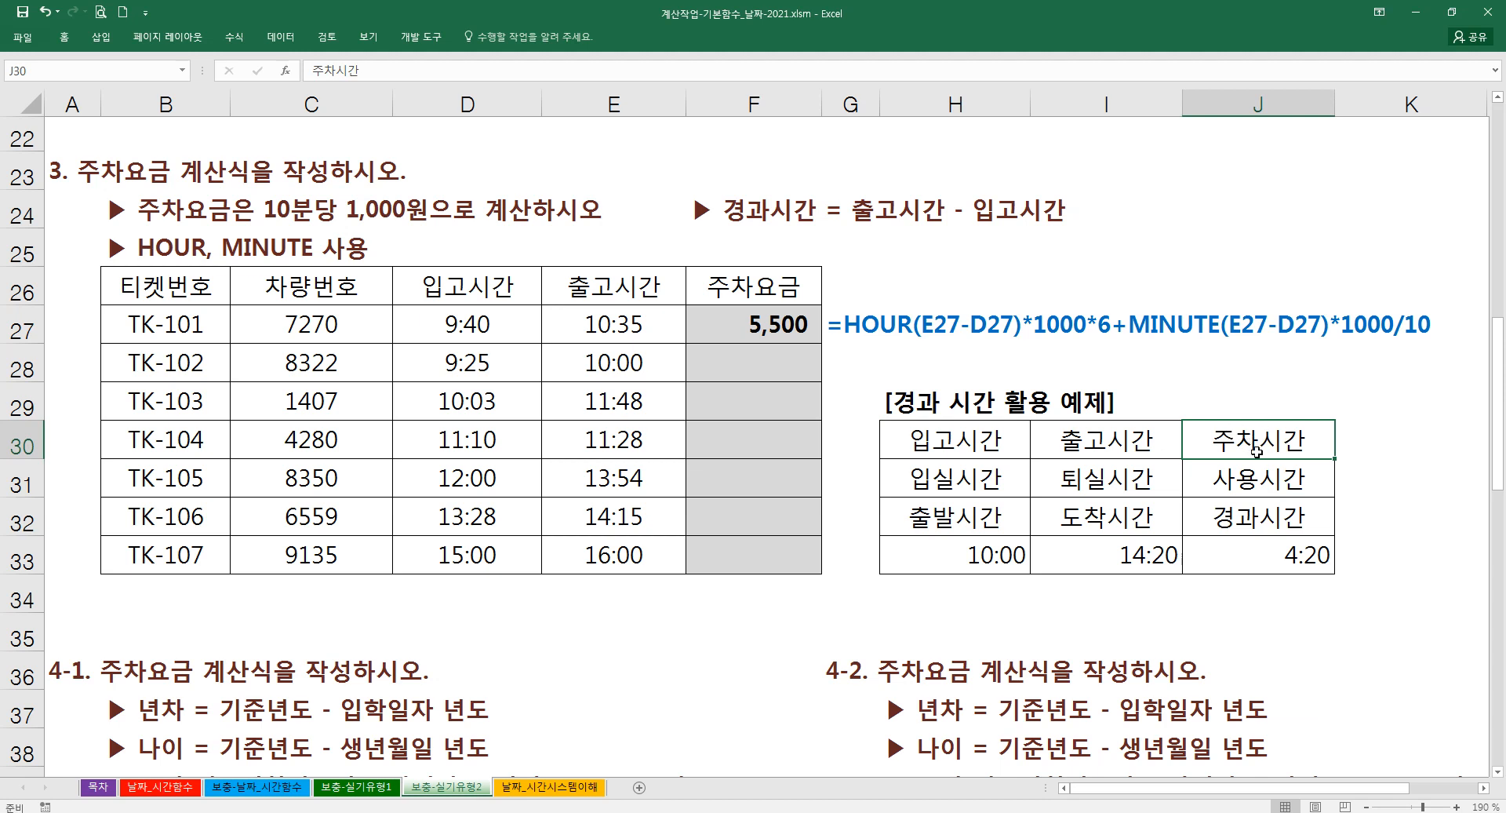
pyautogui.click(986, 485)
pyautogui.click(1094, 480)
pyautogui.click(1010, 483)
pyautogui.click(1098, 480)
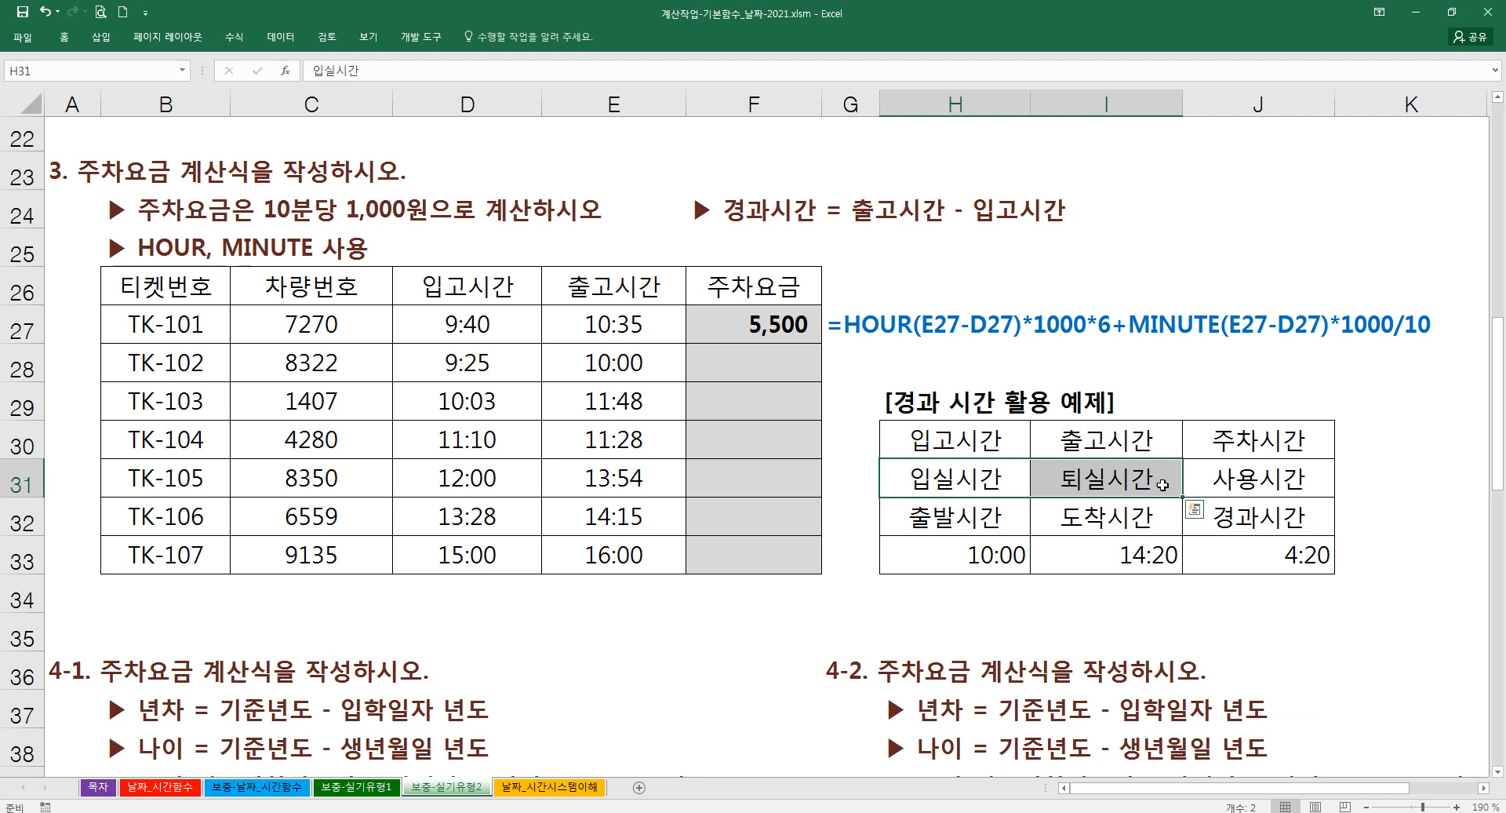
pyautogui.click(1230, 479)
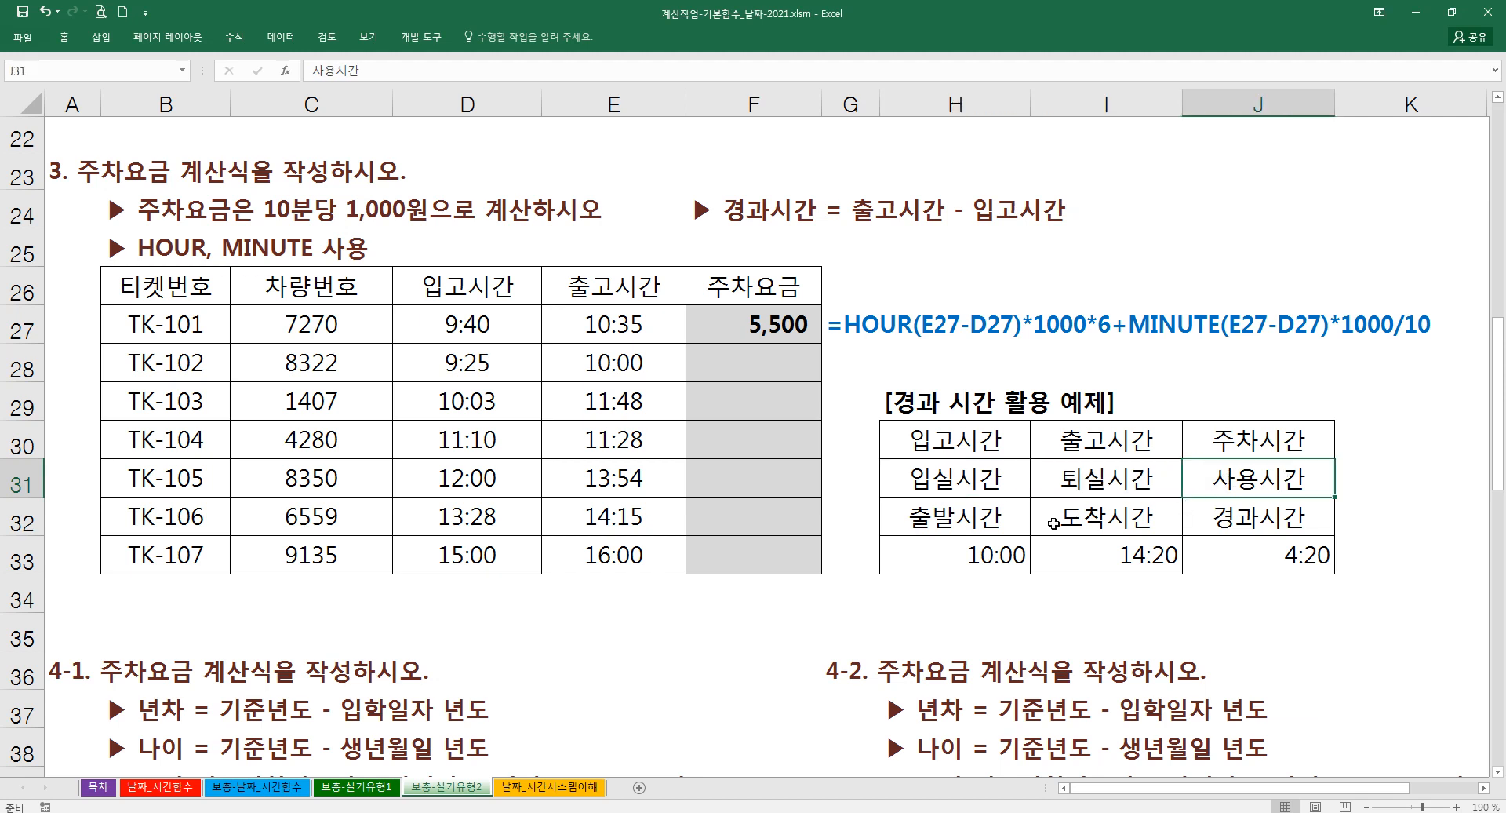
pyautogui.click(989, 522)
pyautogui.click(1099, 518)
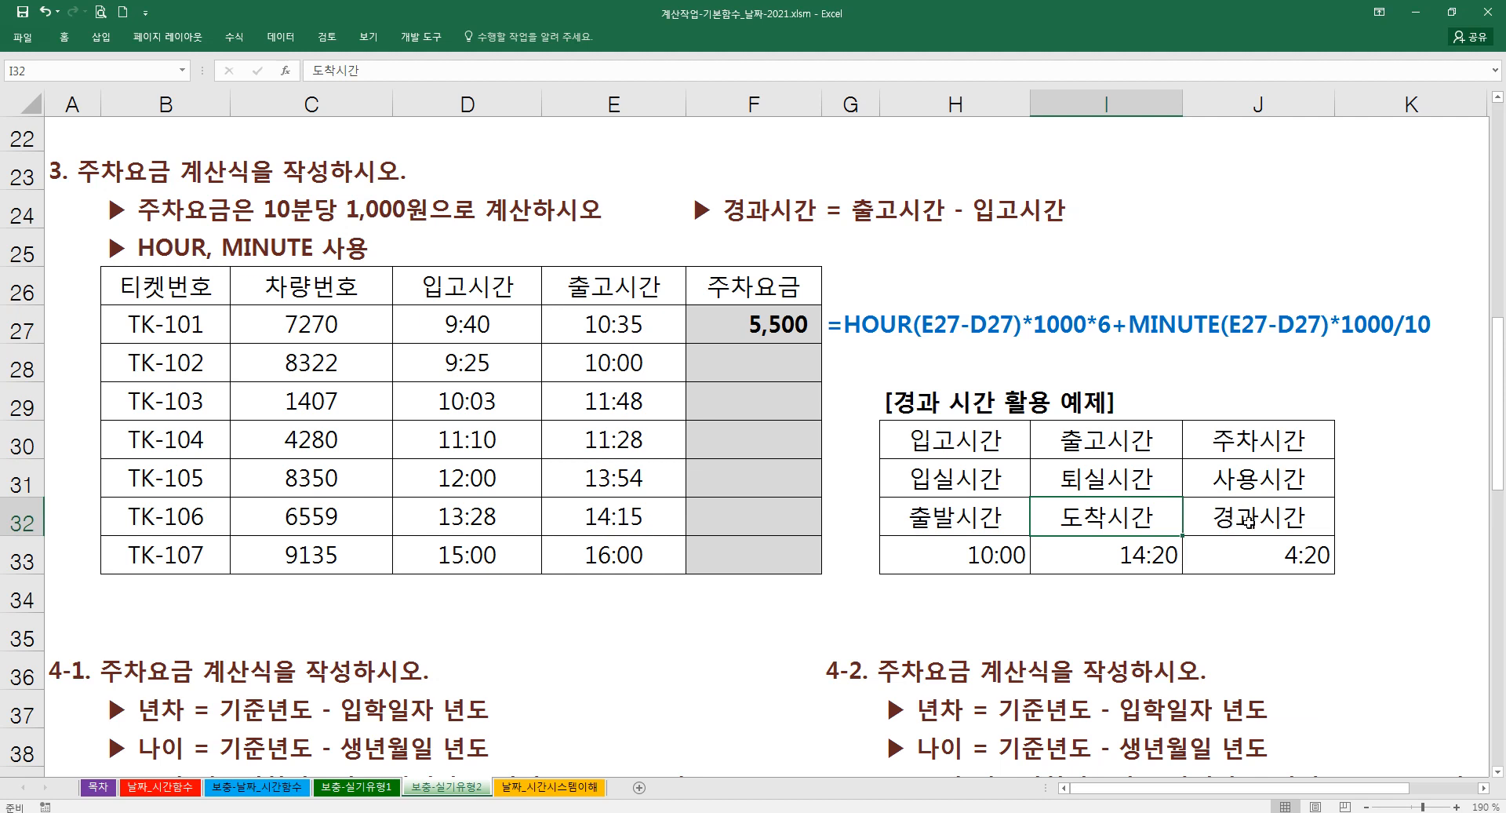
pyautogui.moveTo(1006, 549); pyautogui.dragTo(1118, 548)
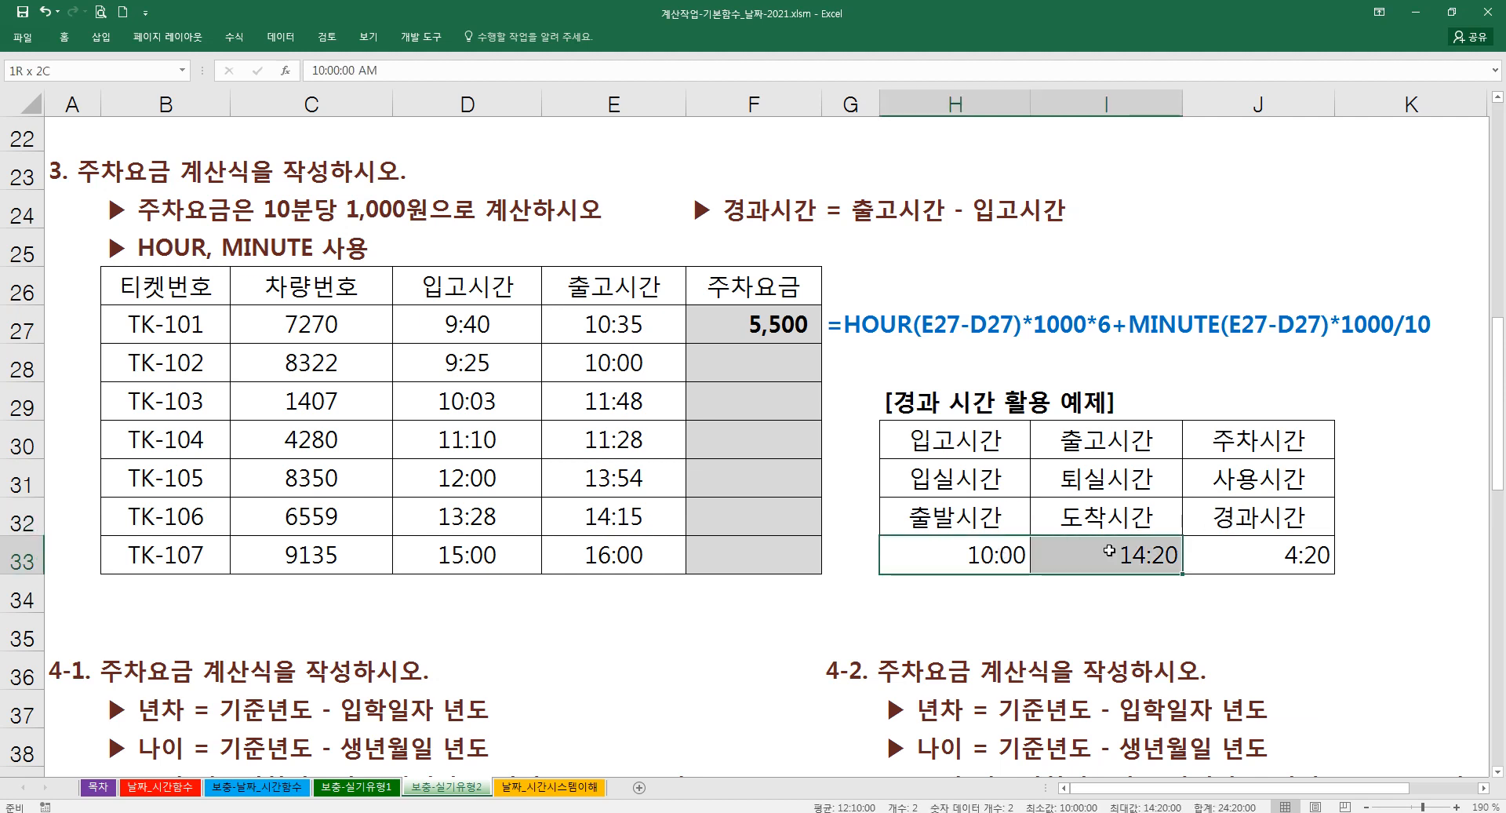
pyautogui.click(1233, 549)
pyautogui.moveTo(1245, 445); pyautogui.dragTo(1252, 511)
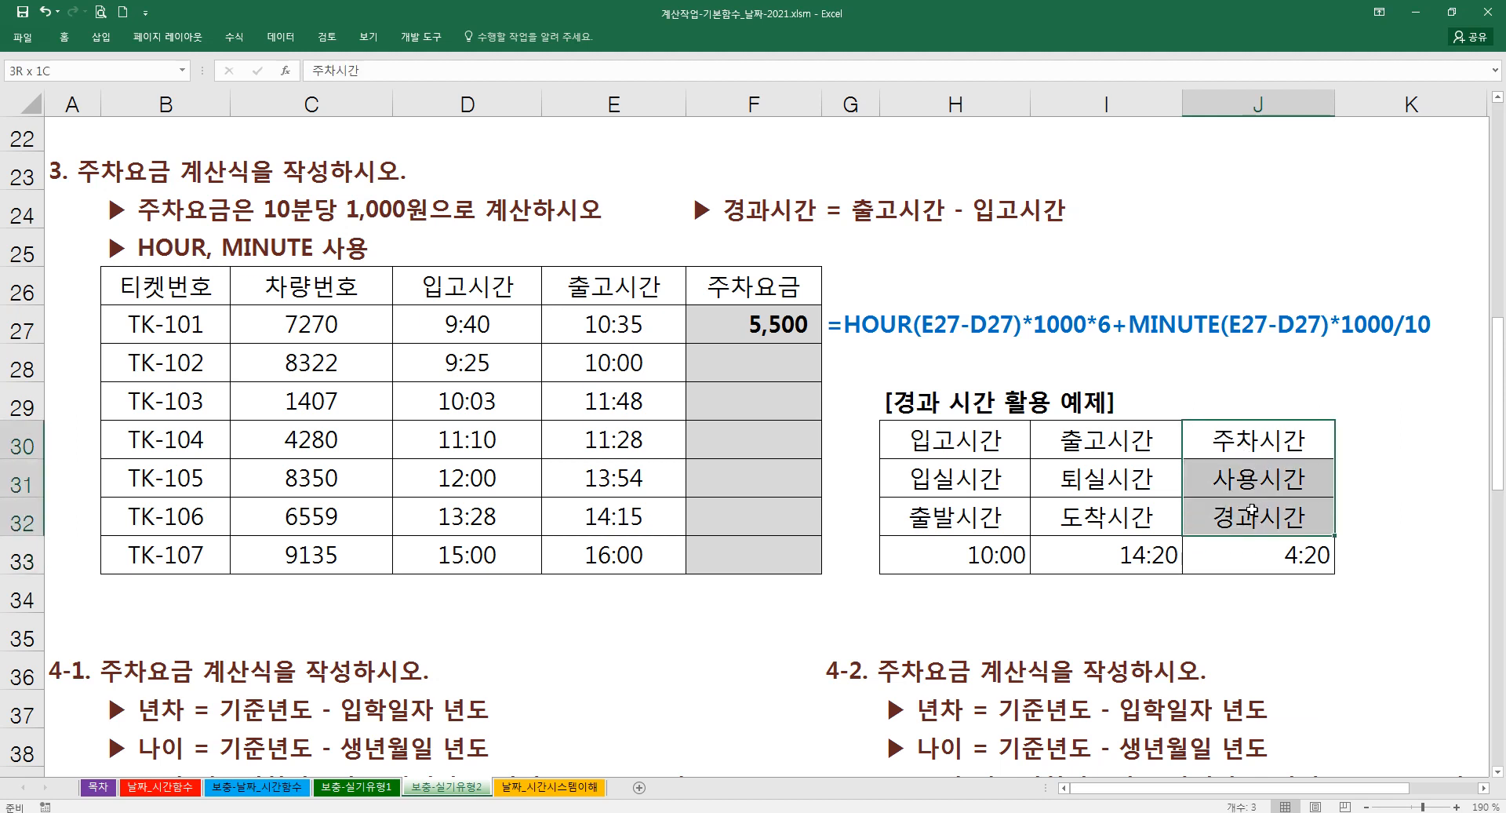
# - Clear J33 and enter the elapsed-time formula =I33-H33 there
pyautogui.click(1250, 563)
pyautogui.press('Delete')
pyautogui.write('=')
pyautogui.click(1134, 555)
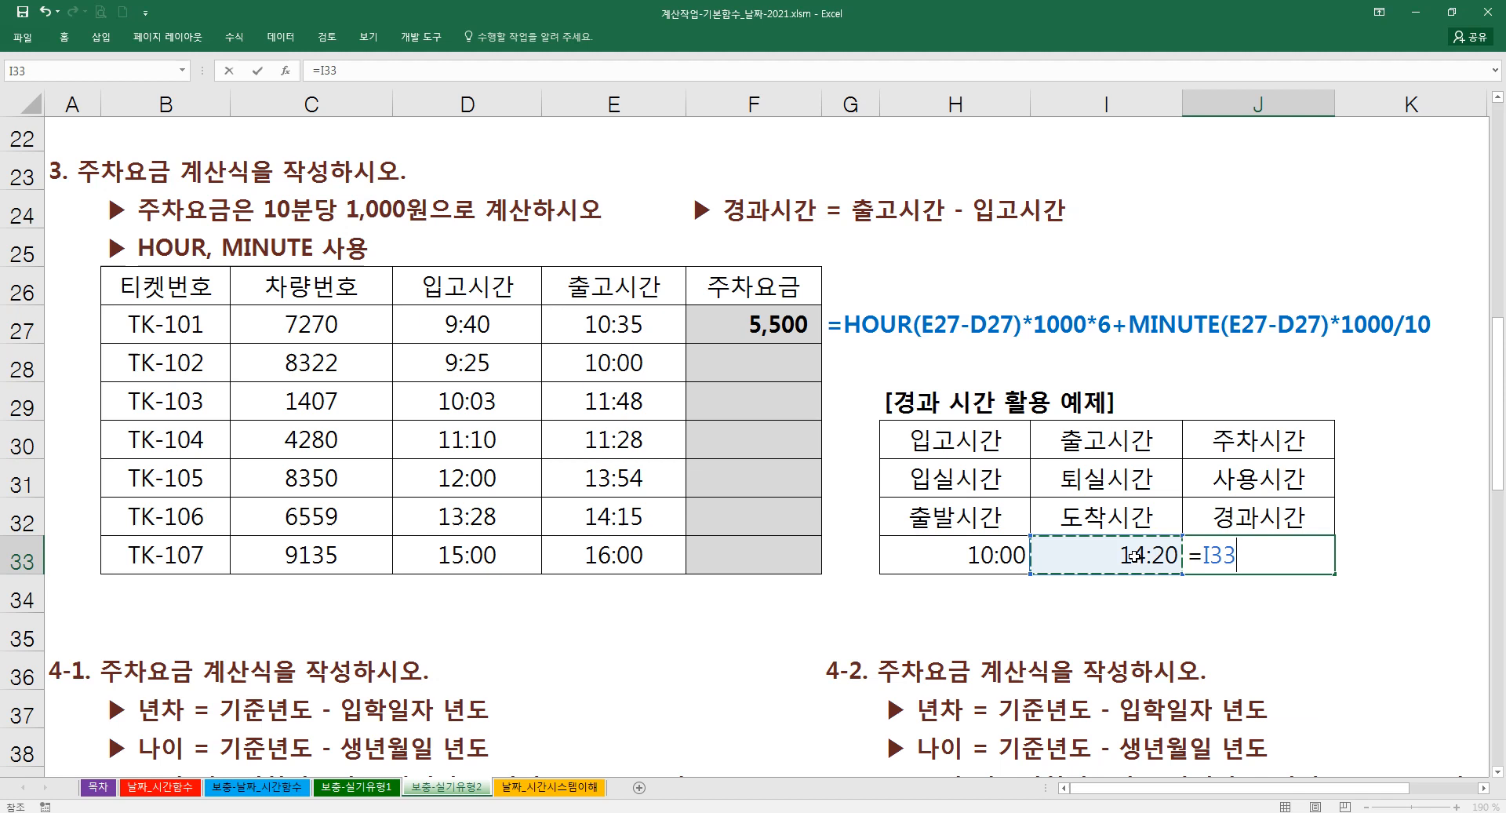
pyautogui.write('-')
pyautogui.click(977, 556)
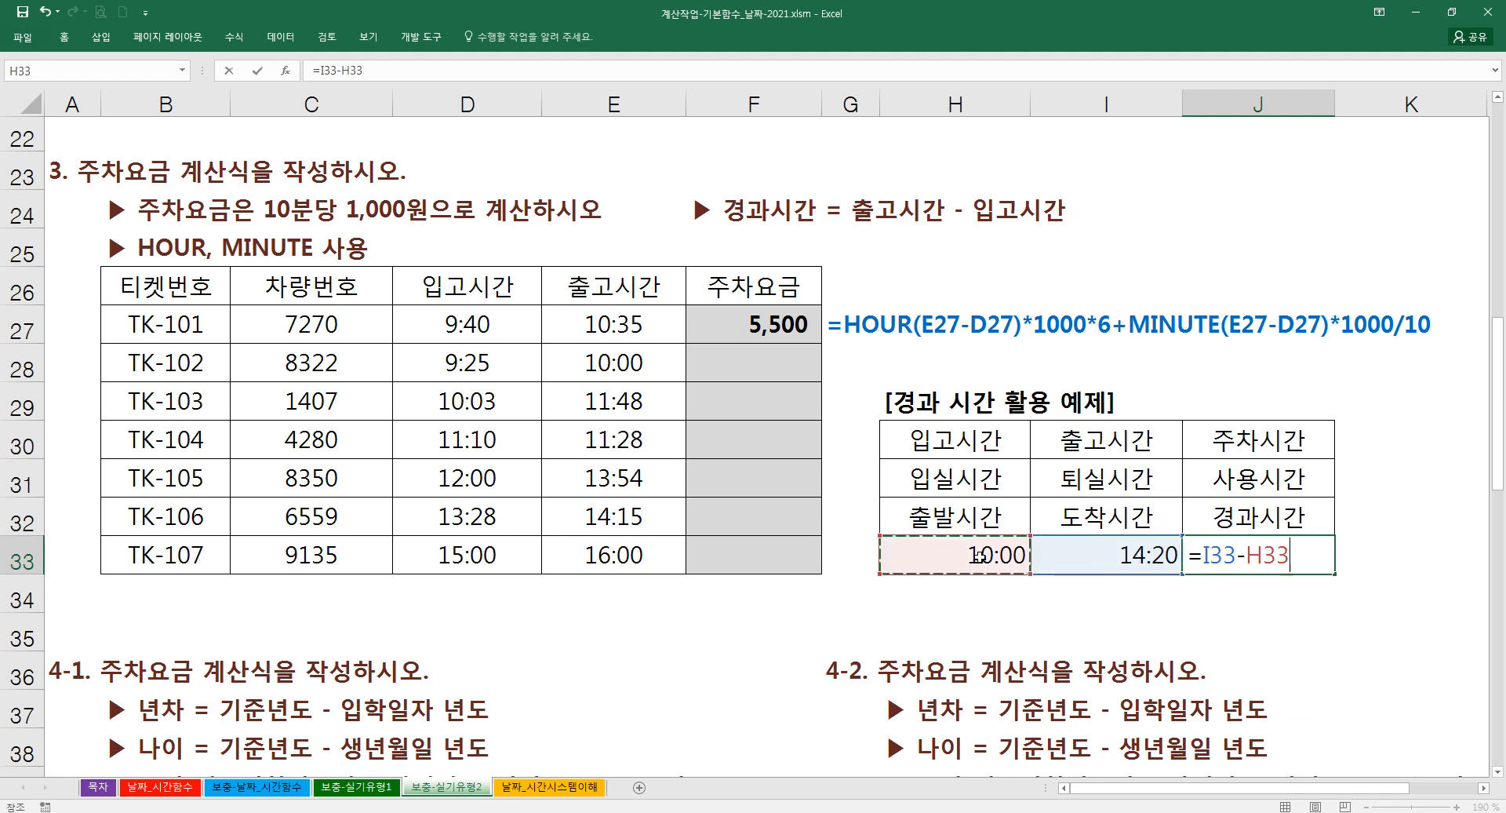
pyautogui.press('Return')
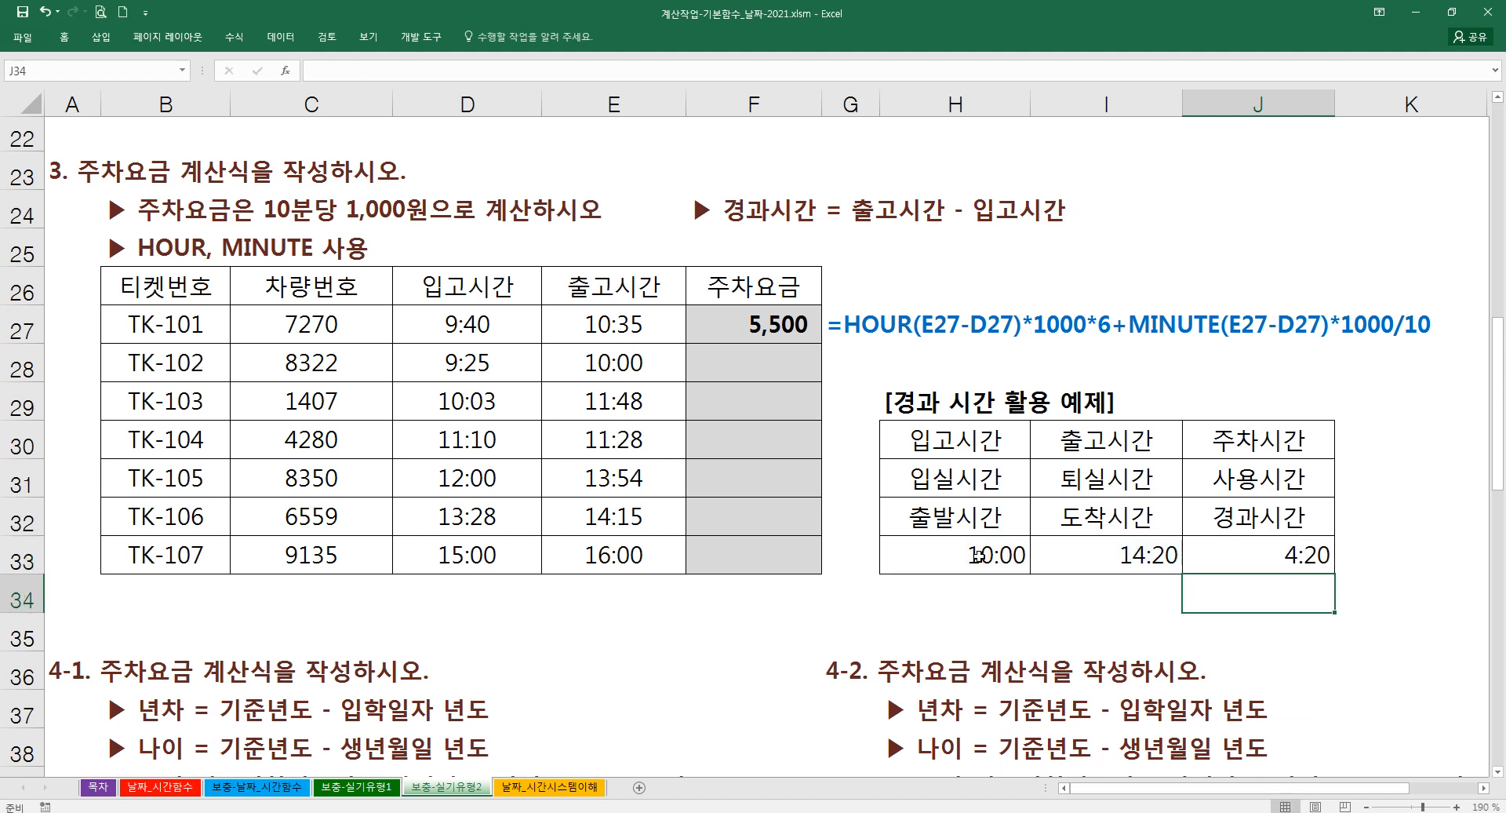
# - Compare the formula in J33 with the 경과시간 = 출고시간 - 입고시간 rule in row 24, leaving the formula unedited
pyautogui.click(1215, 547)
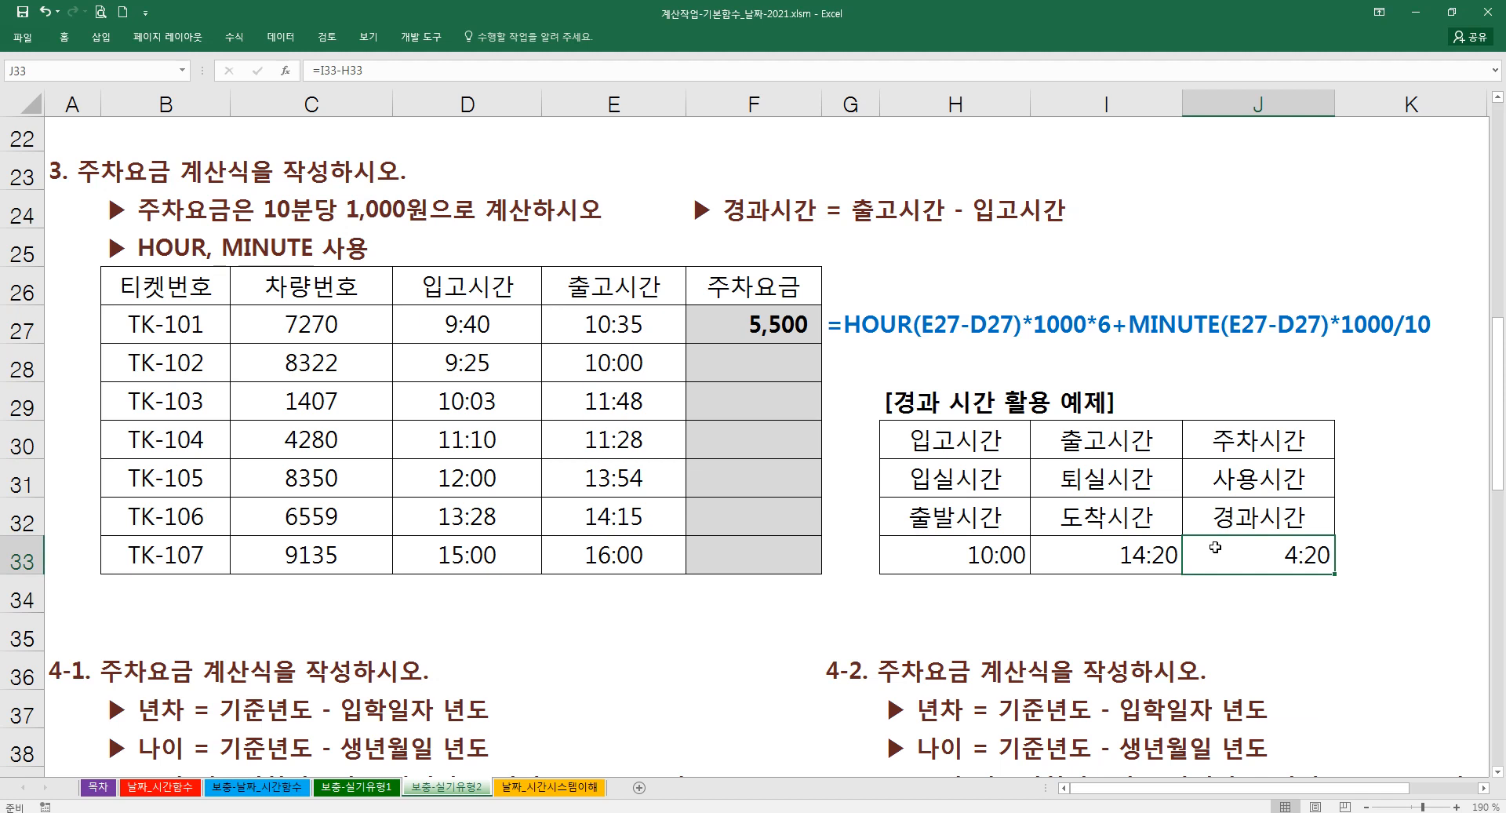
pyautogui.doubleClick(1215, 547)
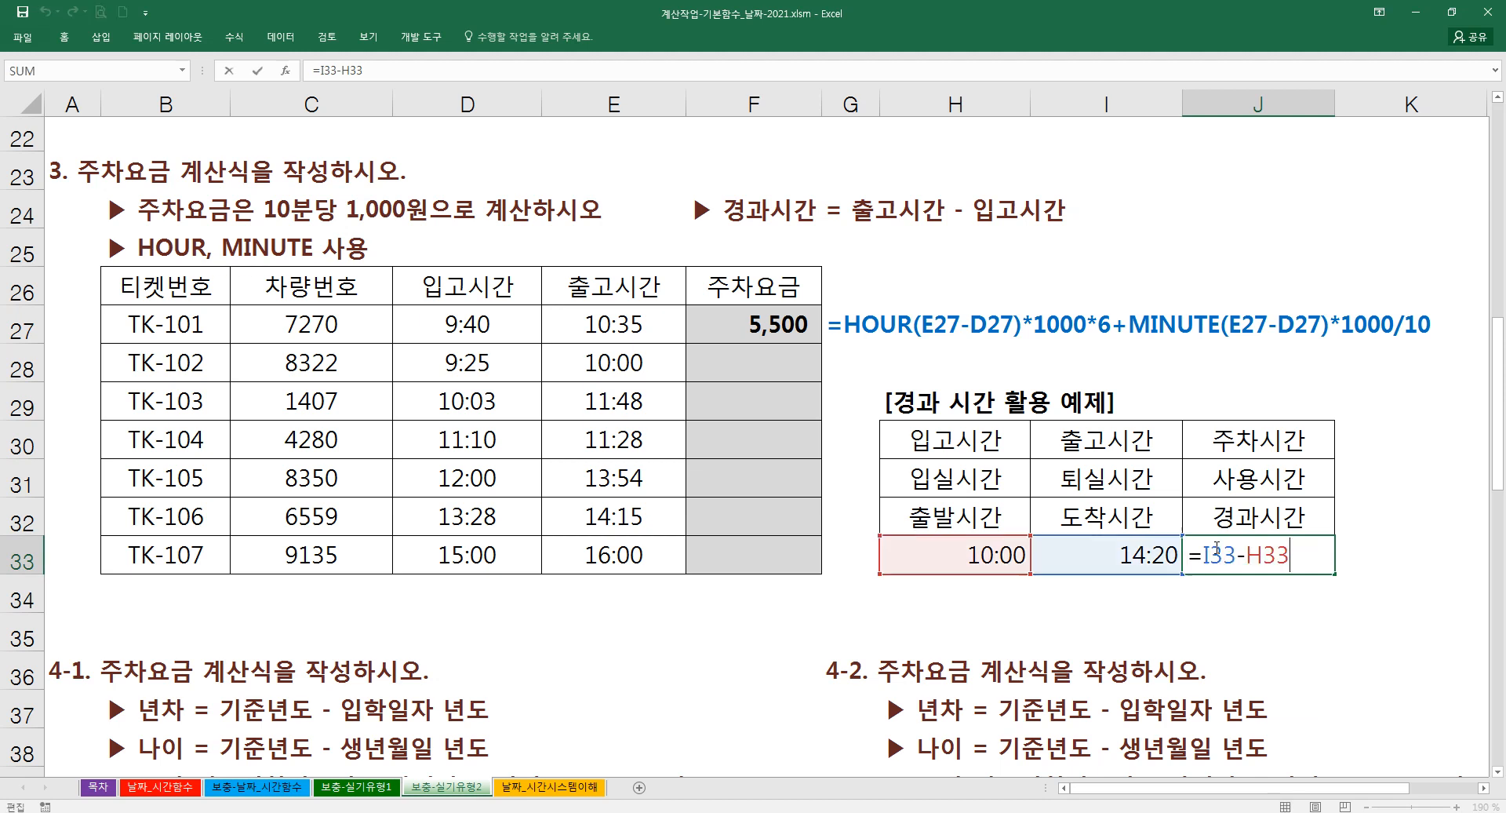
pyautogui.press('Escape')
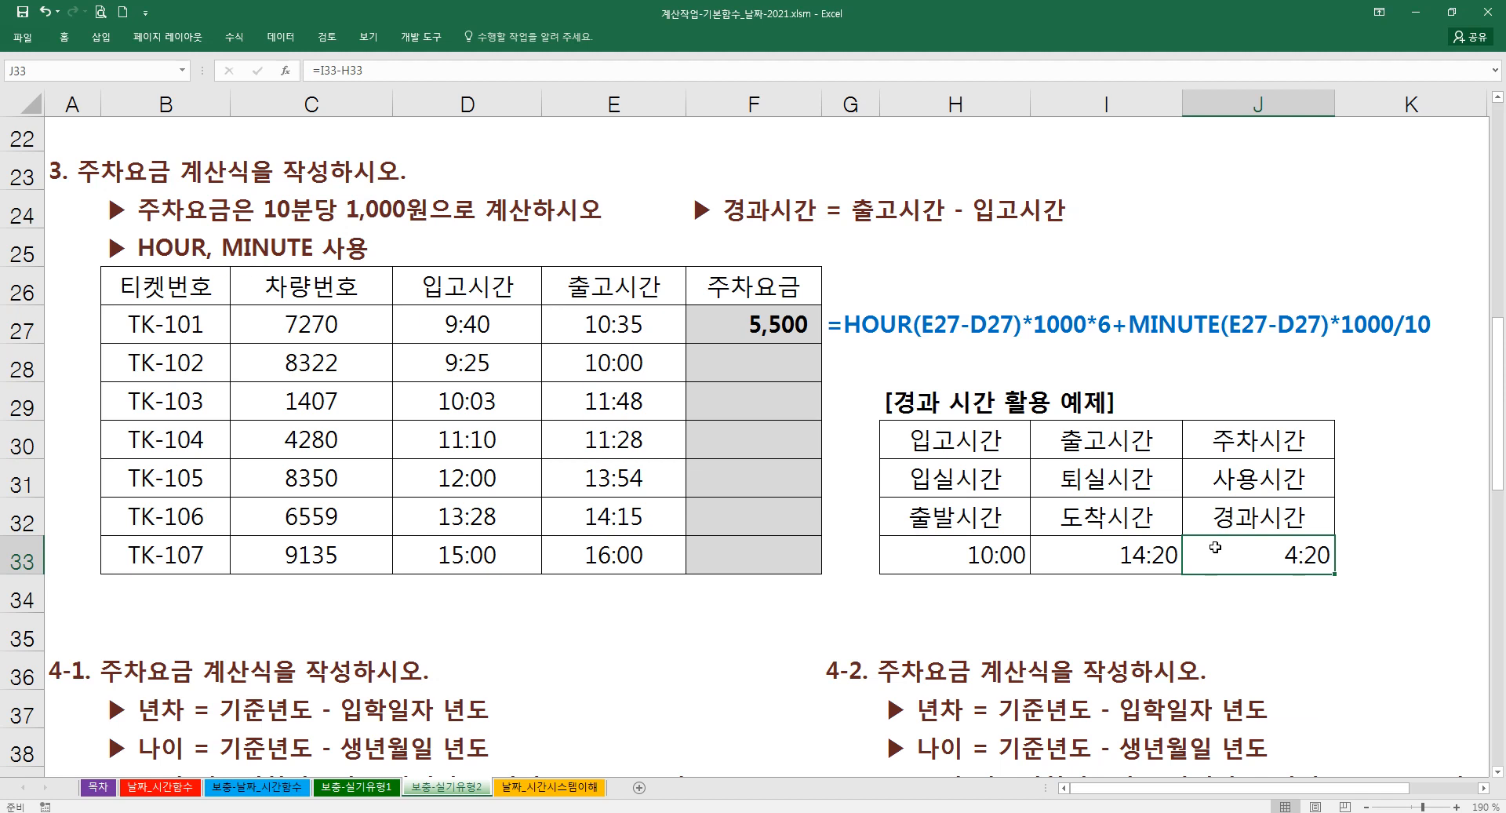
pyautogui.click(730, 210)
pyautogui.moveTo(854, 212); pyautogui.dragTo(1031, 212)
pyautogui.click(1077, 468)
pyautogui.click(1242, 554)
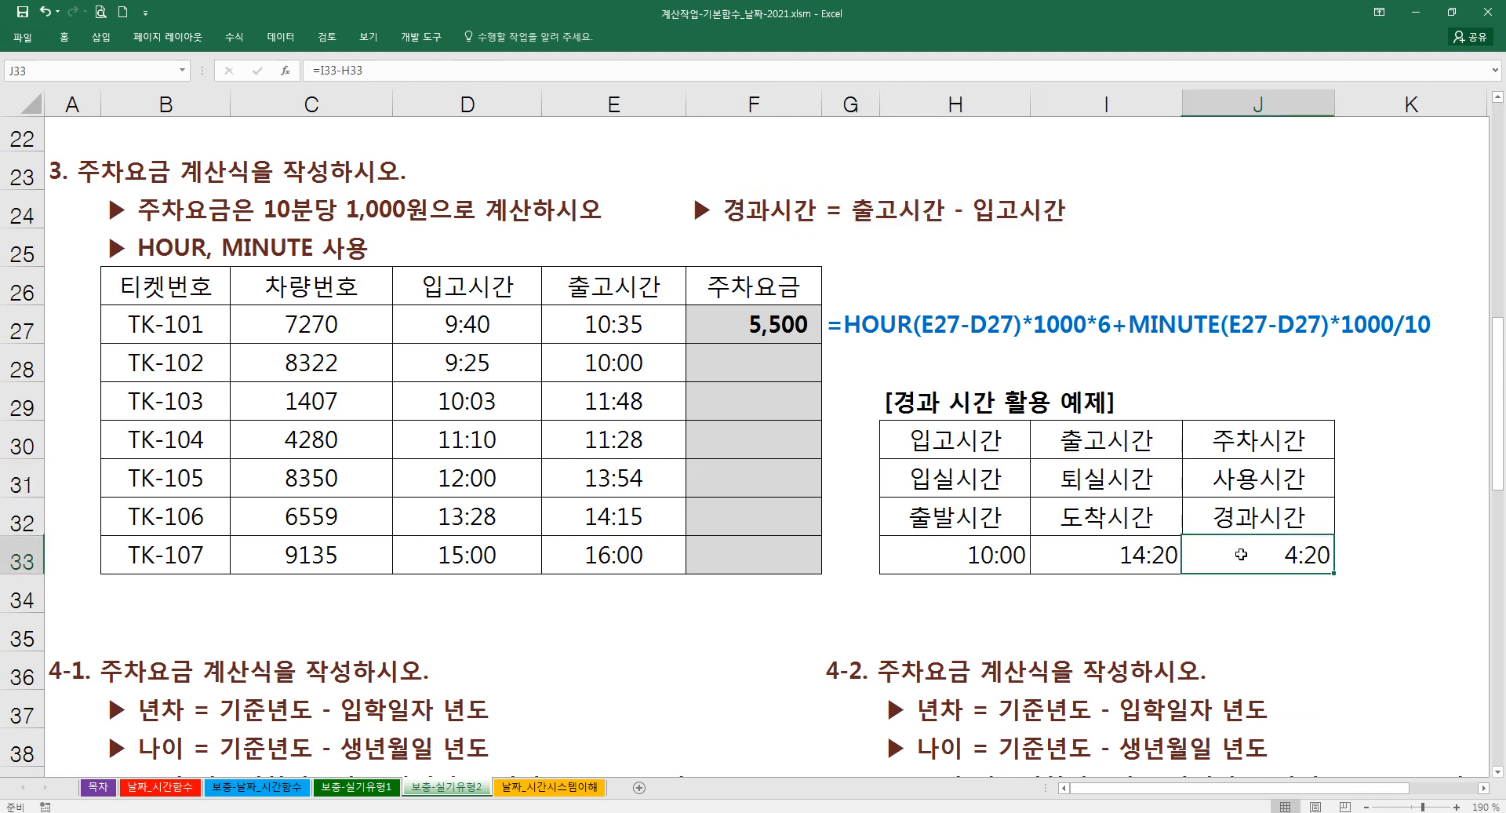
pyautogui.doubleClick(1241, 554)
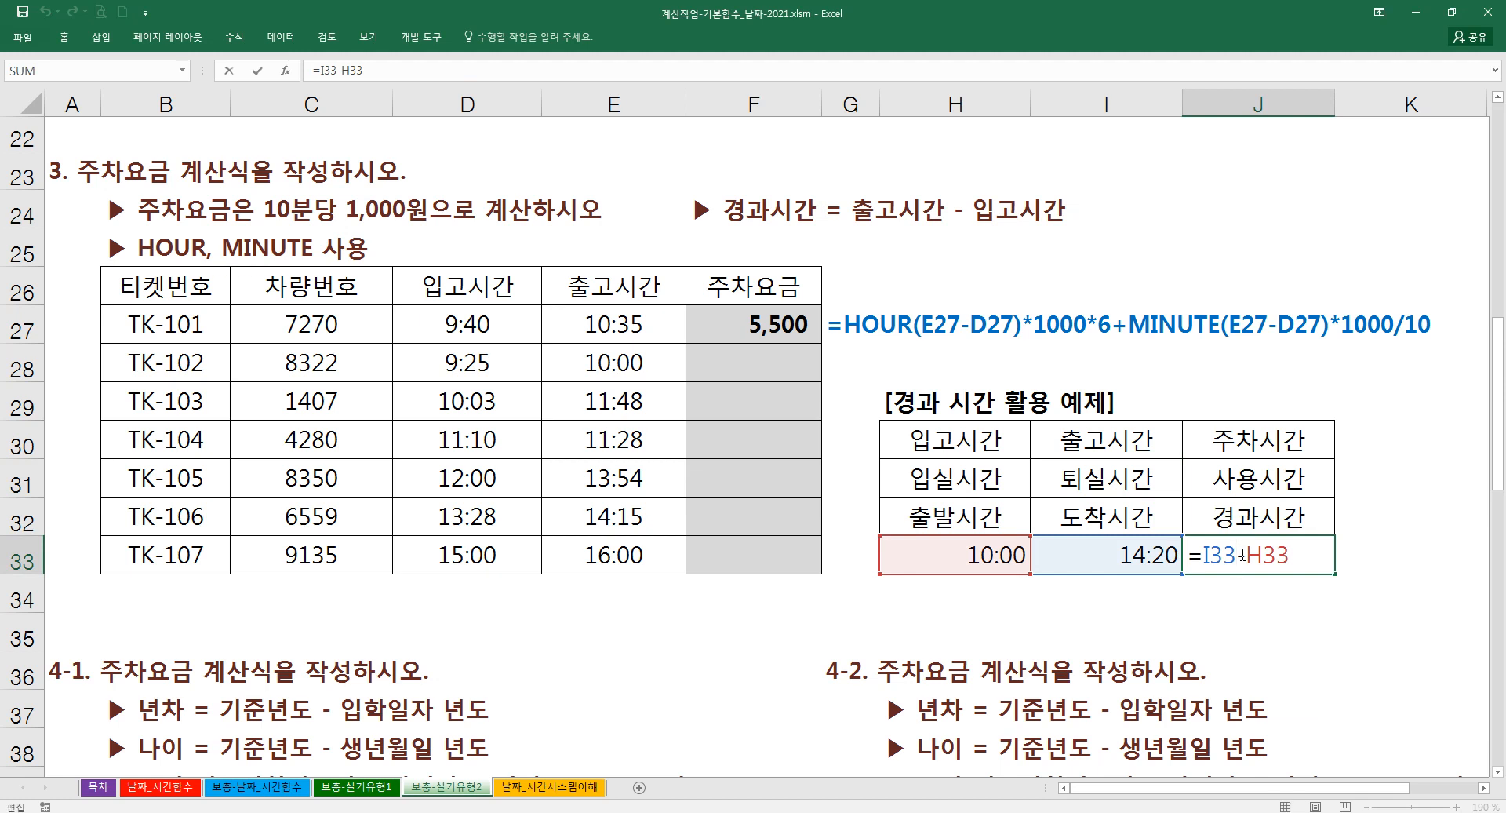
pyautogui.press('Escape')
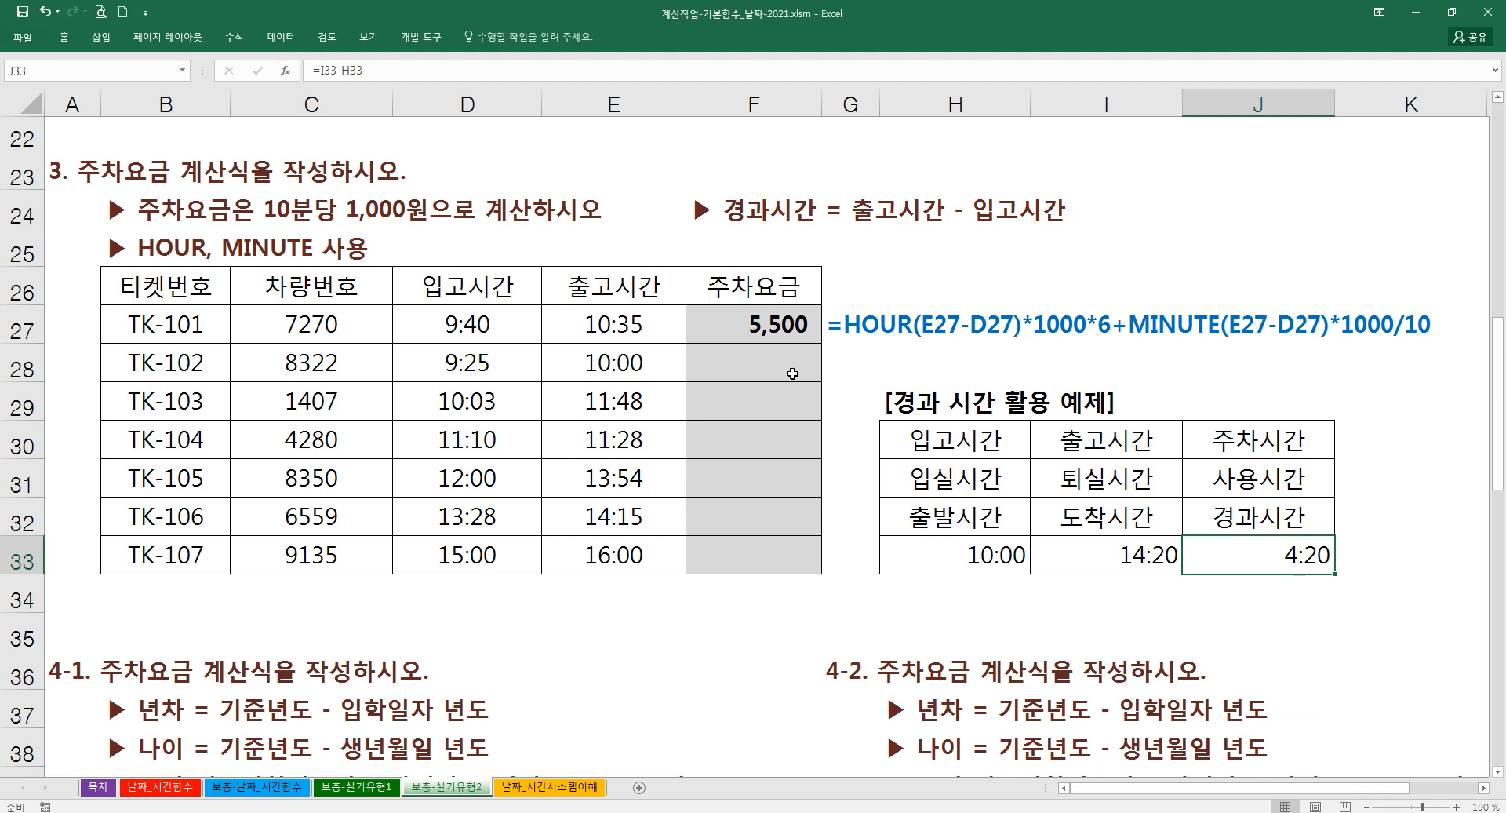
# - Start a parking fee formula in D34 with the HOUR function, using E27-D27 as its argument
pyautogui.click(899, 363)
pyautogui.click(443, 603)
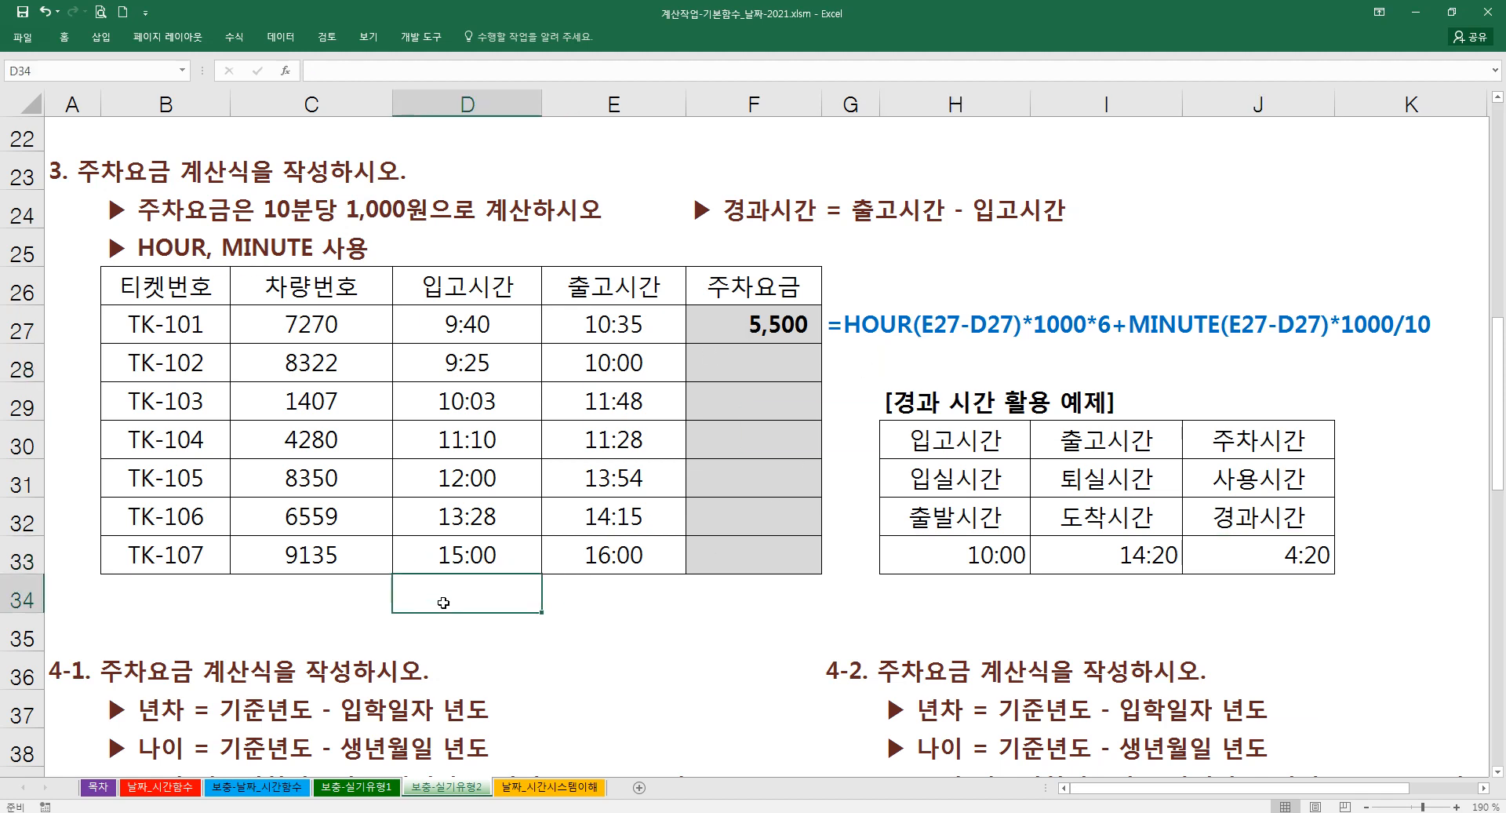
pyautogui.write('=')
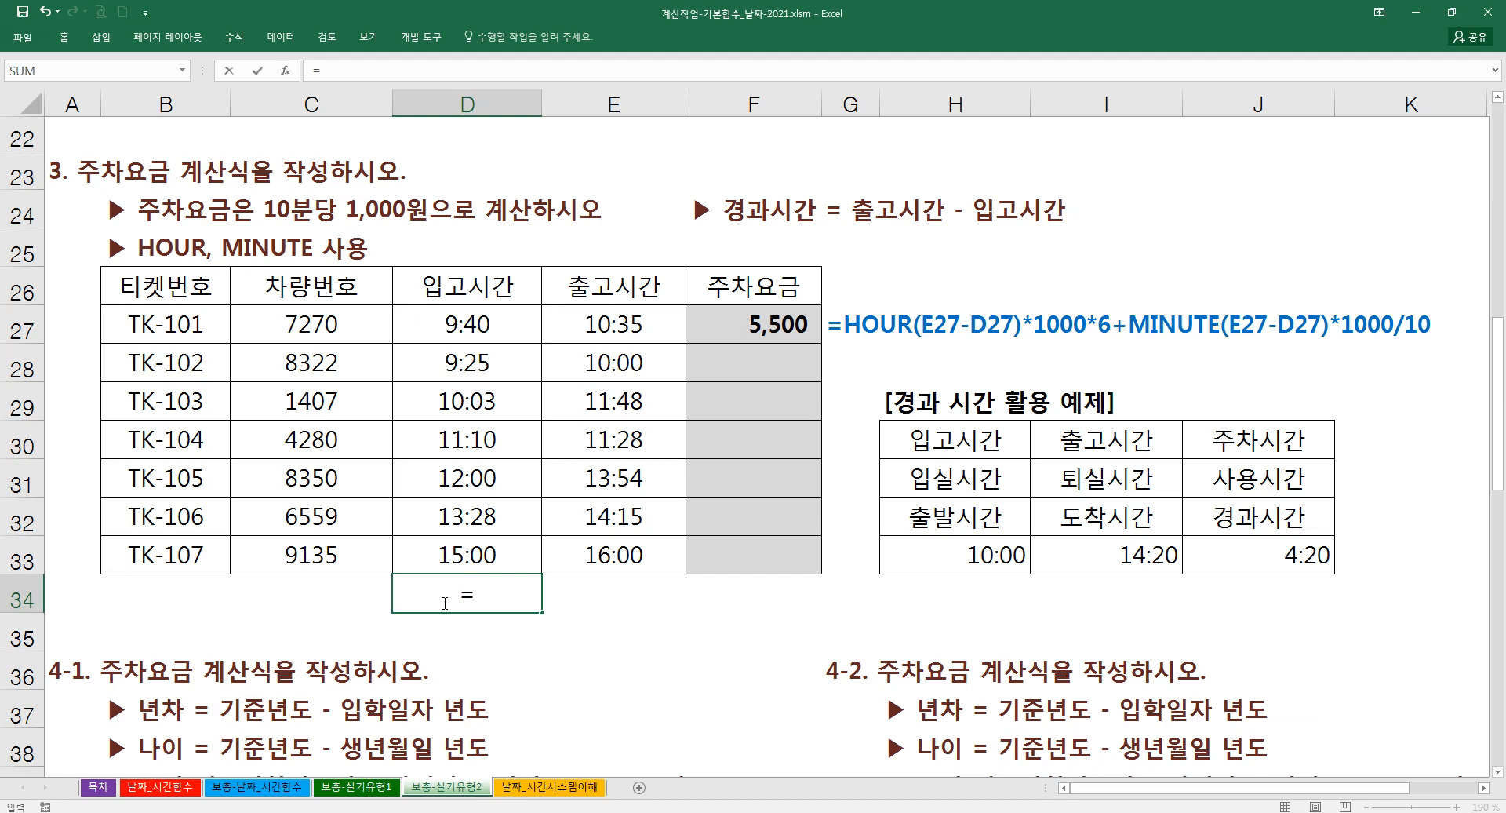
pyautogui.write('ㅗ')
pyautogui.press('BackSpace')
pyautogui.write('hour')
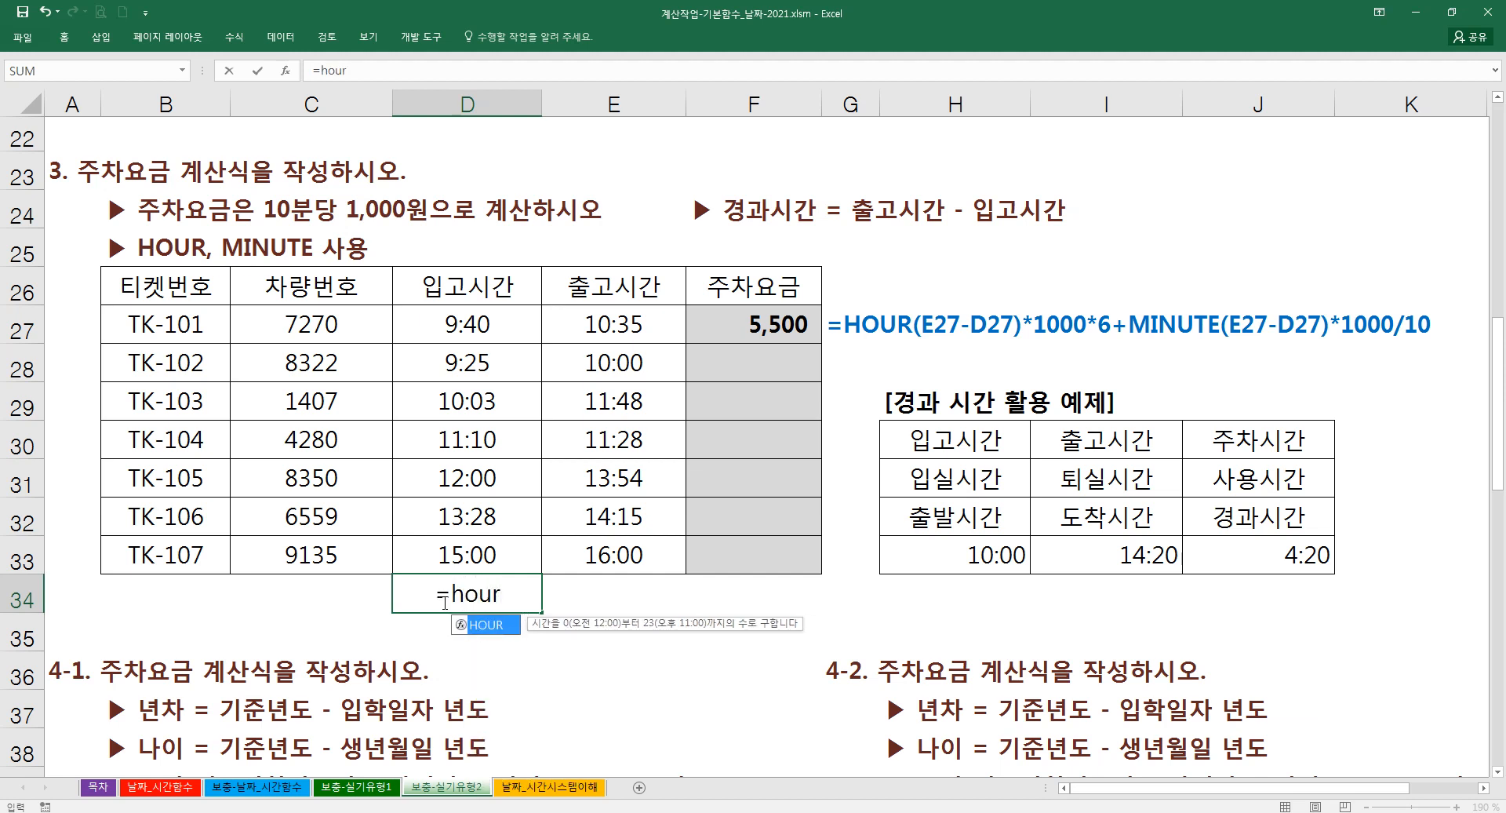
pyautogui.press('Tab')
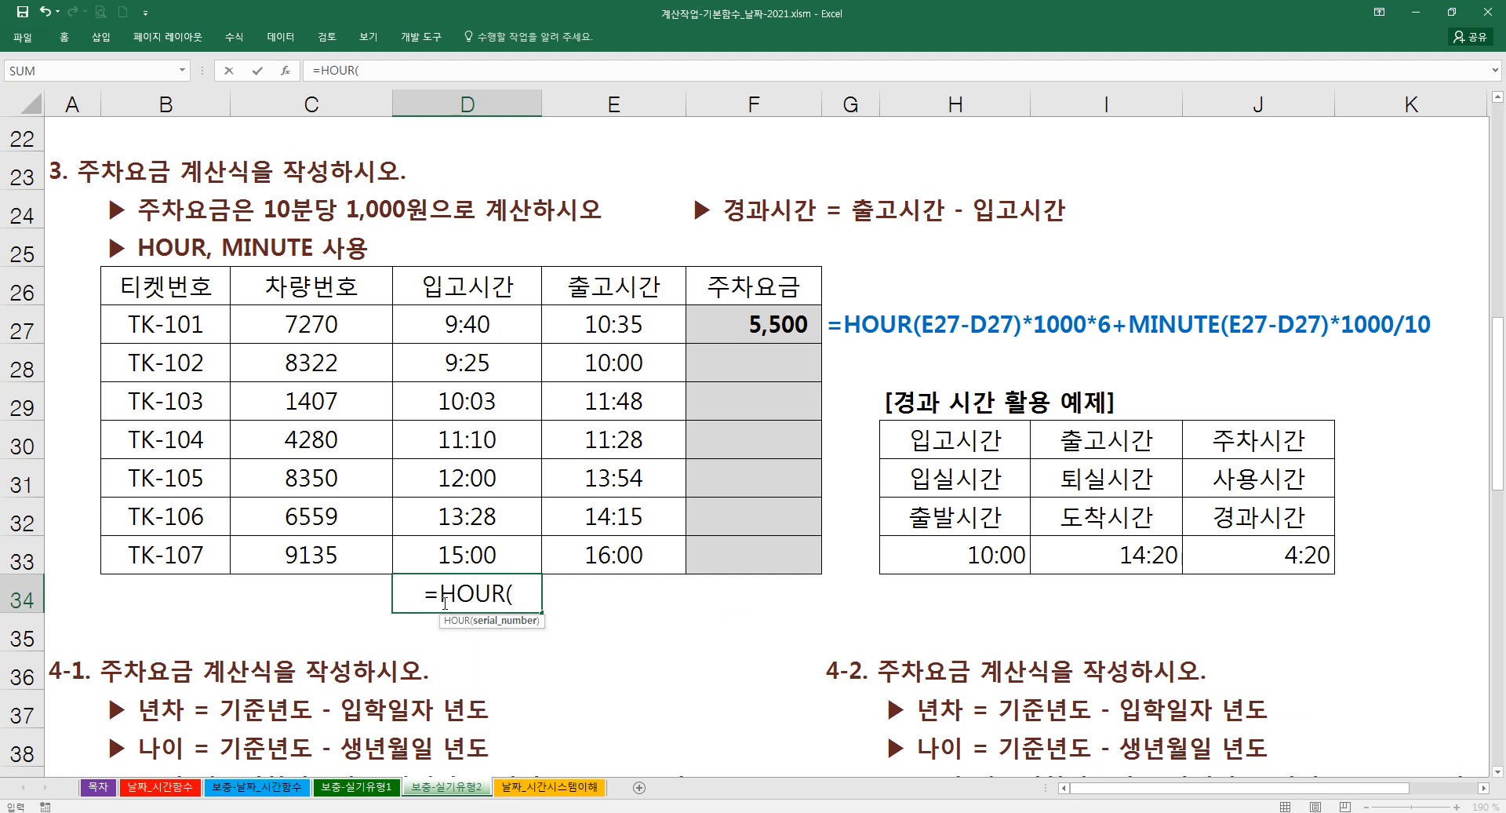
pyautogui.hotkey('ctrl', 'a')
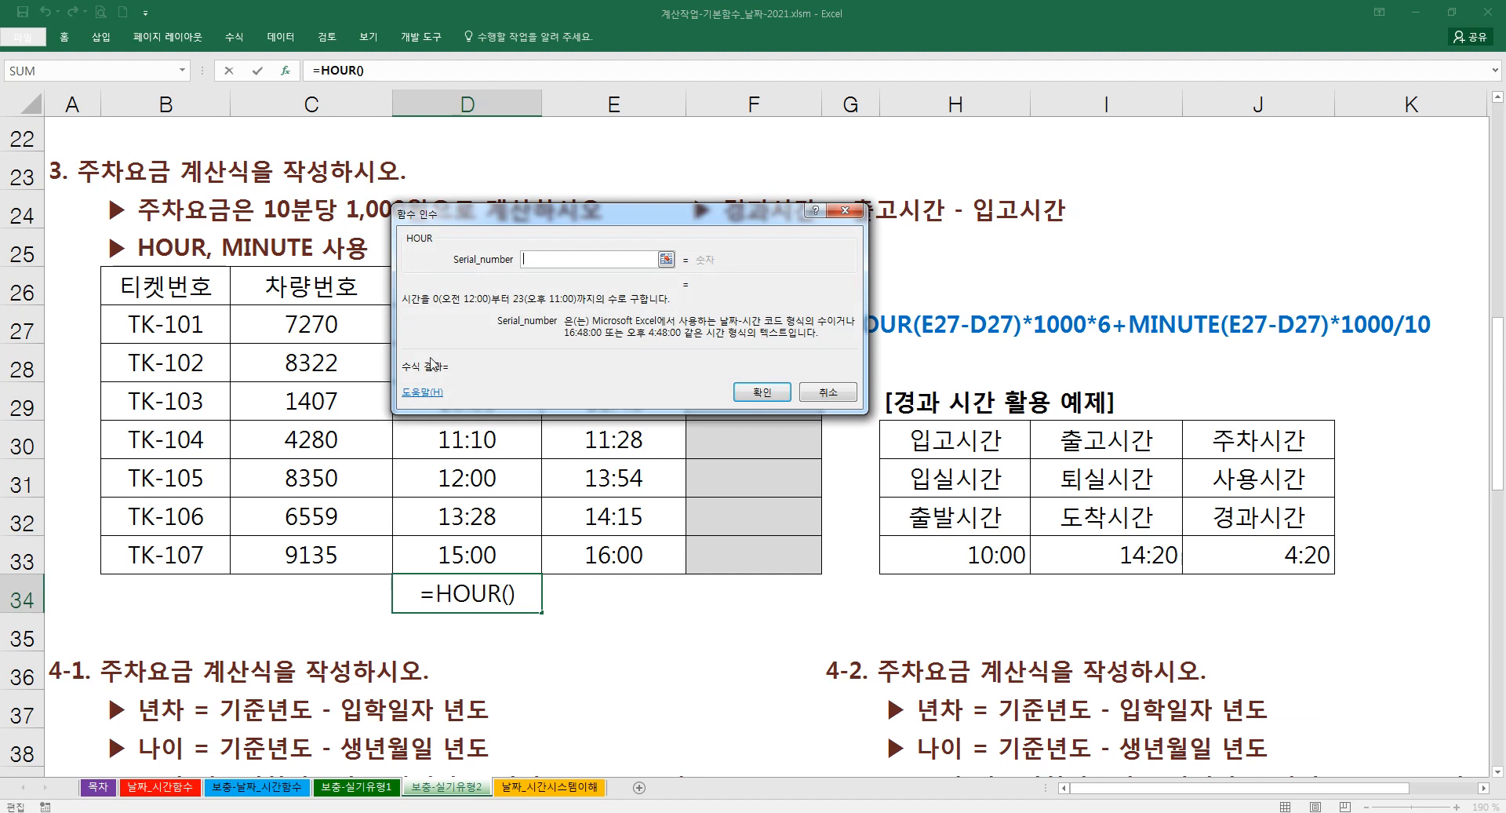
pyautogui.moveTo(499, 214); pyautogui.dragTo(500, 366)
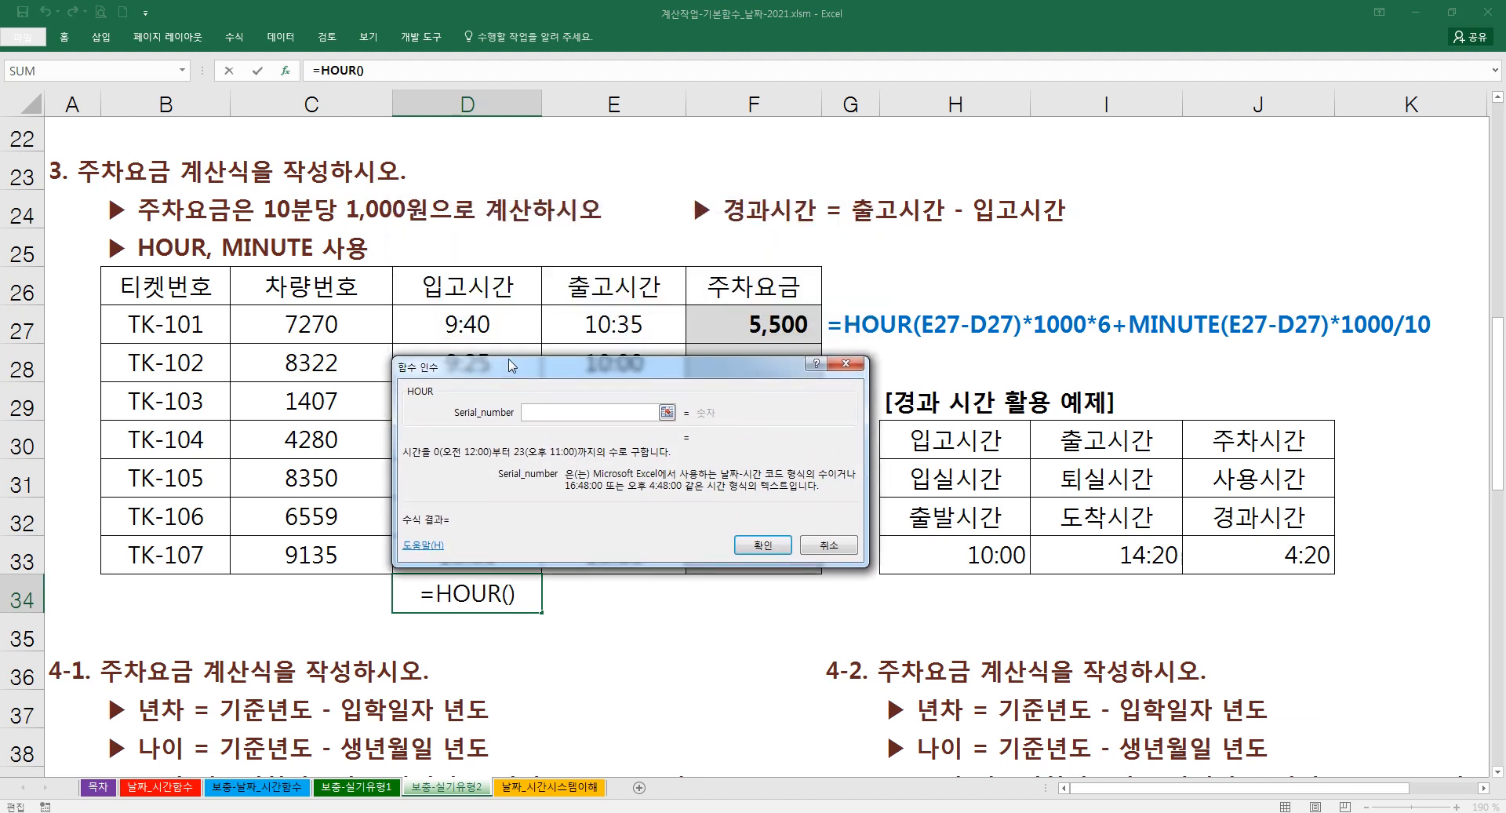
pyautogui.click(588, 322)
pyautogui.write('-')
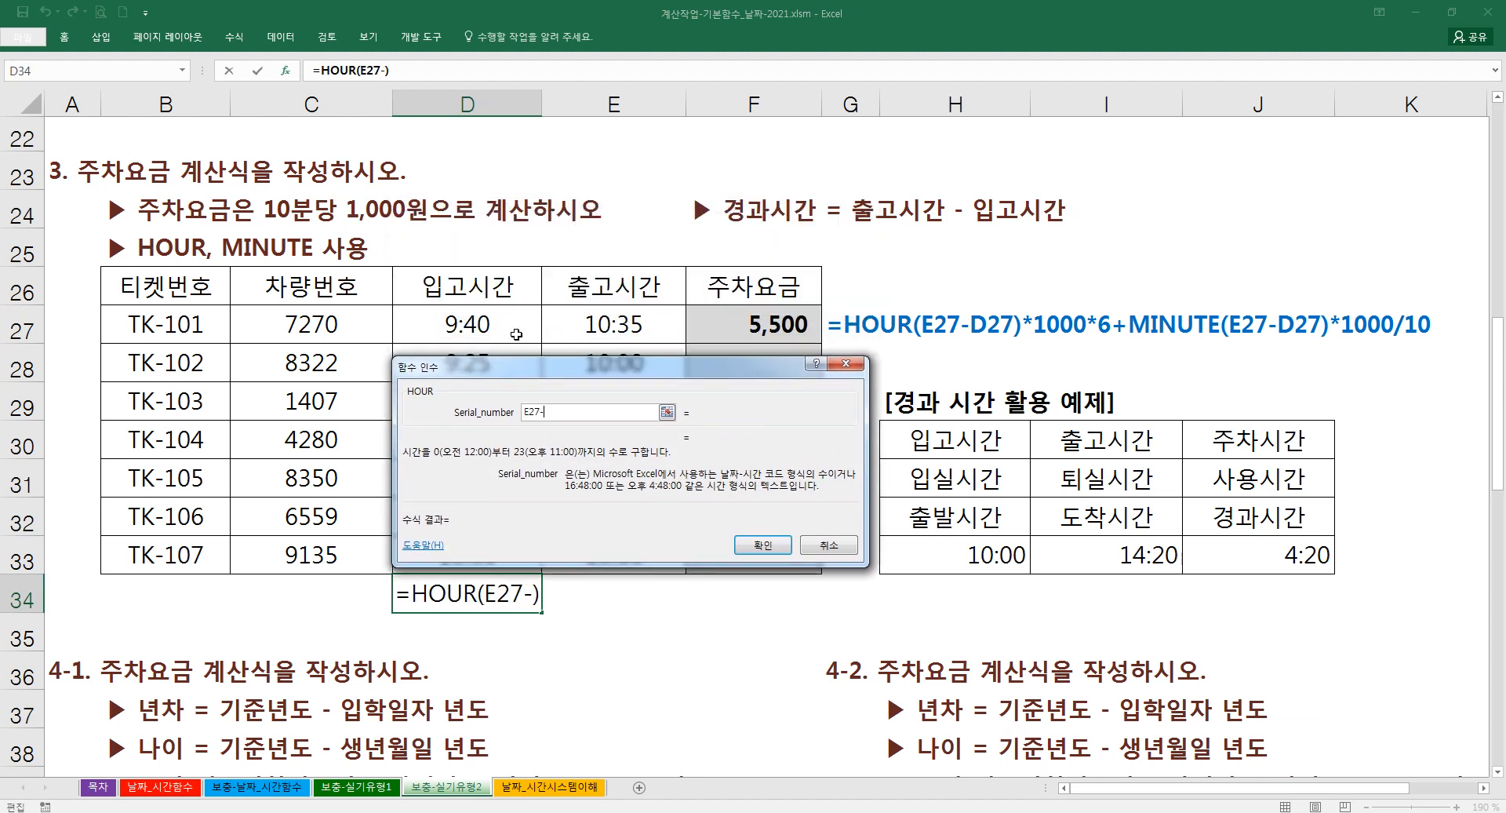
pyautogui.click(474, 328)
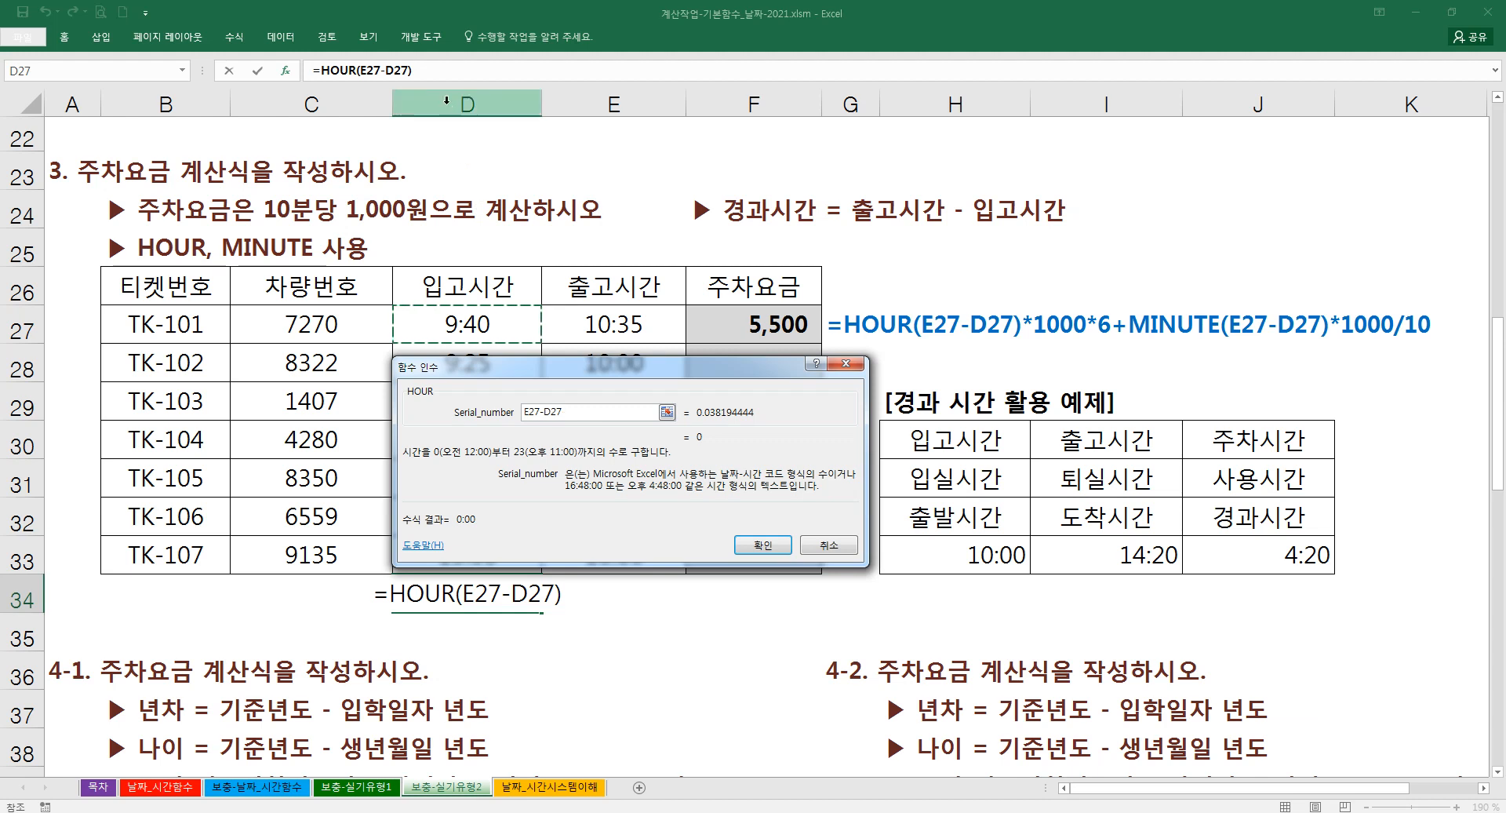
# - Extend the D34 formula after HOUR(E27-D27) with *1000*6+ for the hourly part of the fee
pyautogui.click(428, 71)
pyautogui.write('*')
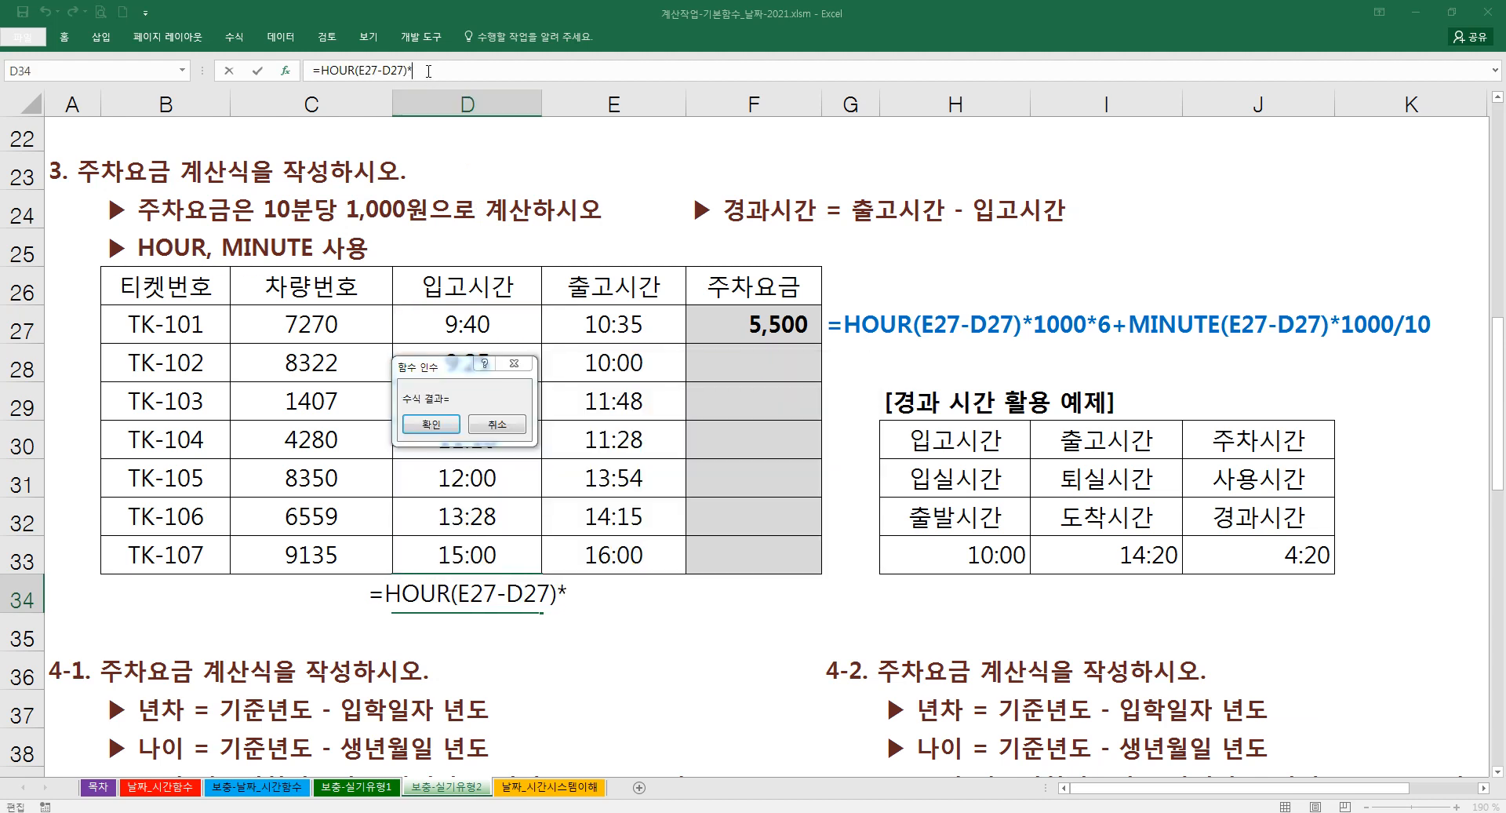
pyautogui.write('10')
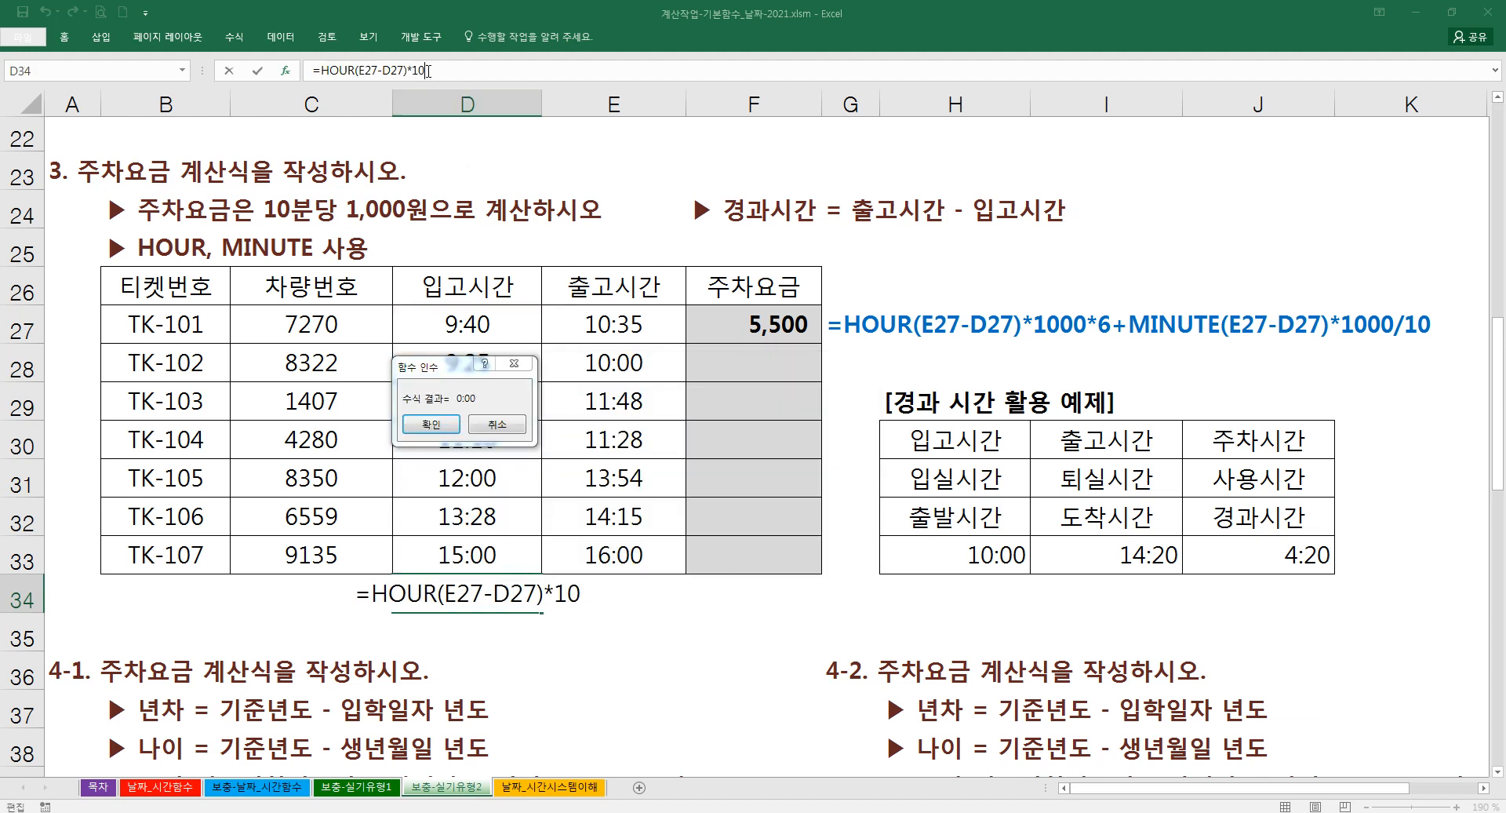
pyautogui.write('00*6')
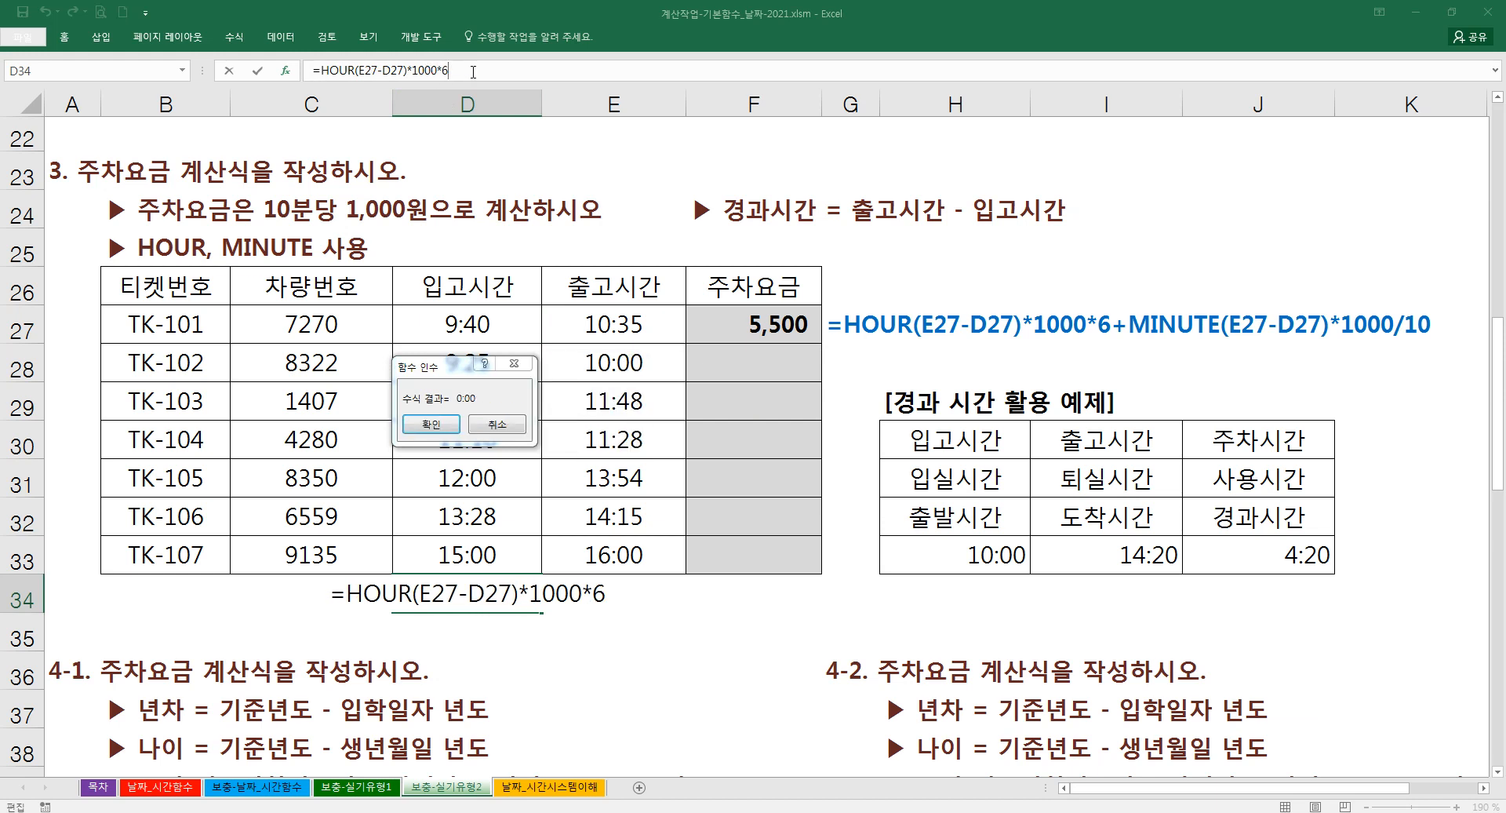
pyautogui.write('+')
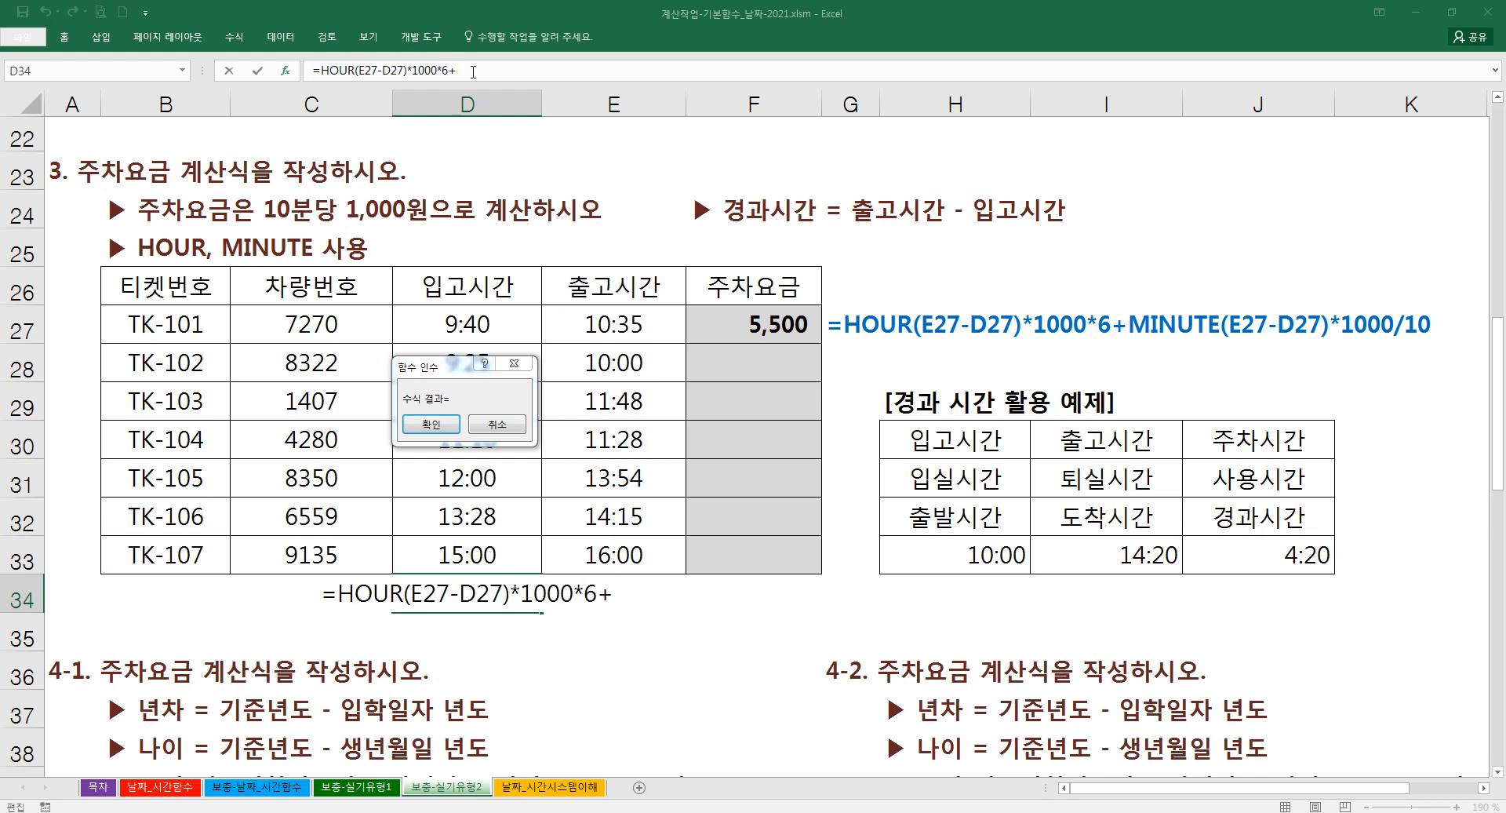
# - Add the MINUTE function to the D34 formula with E27-D27 as its argument
pyautogui.write('minu')
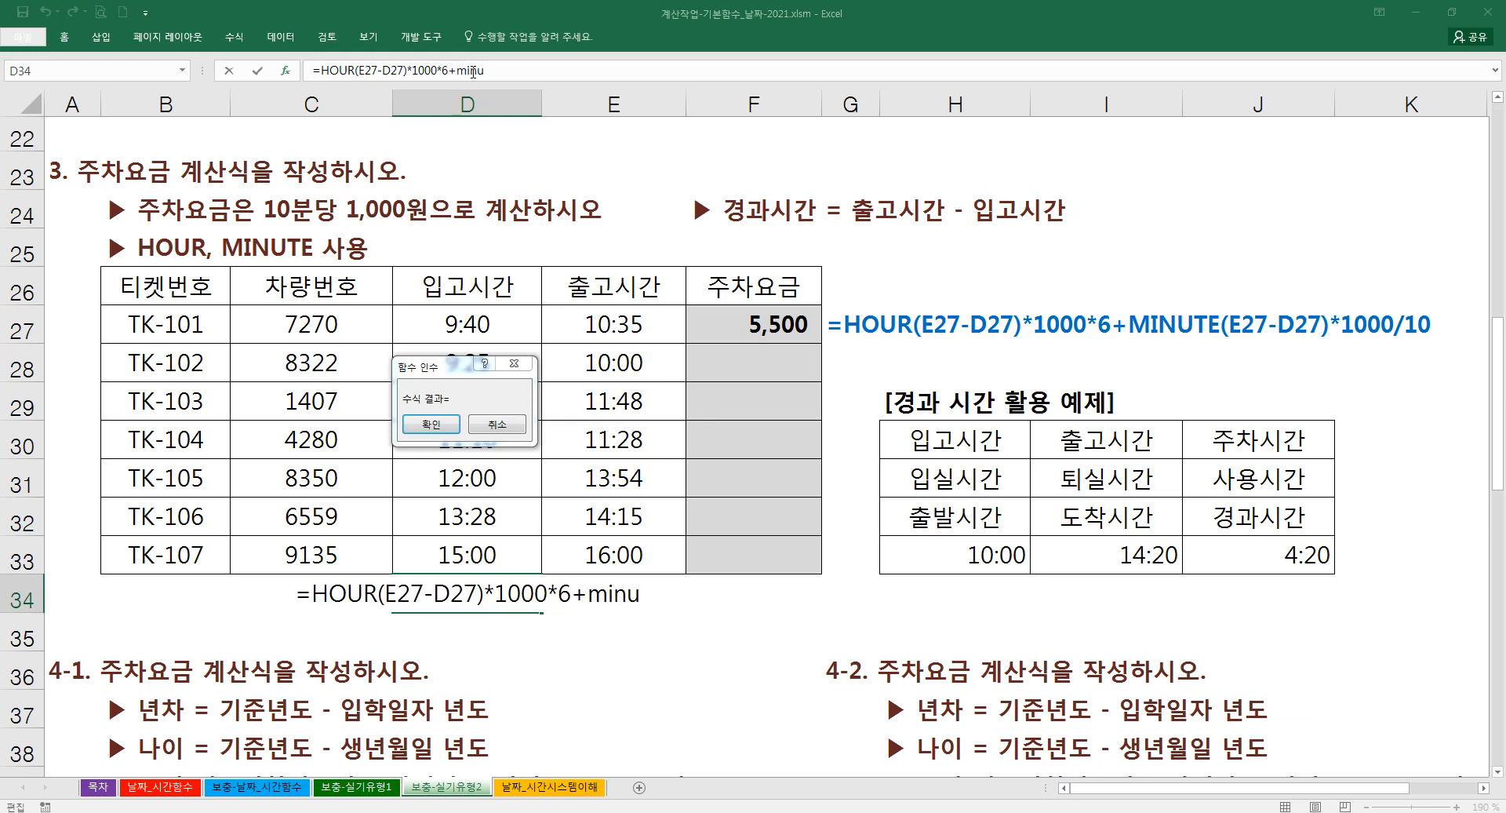
pyautogui.write('te(')
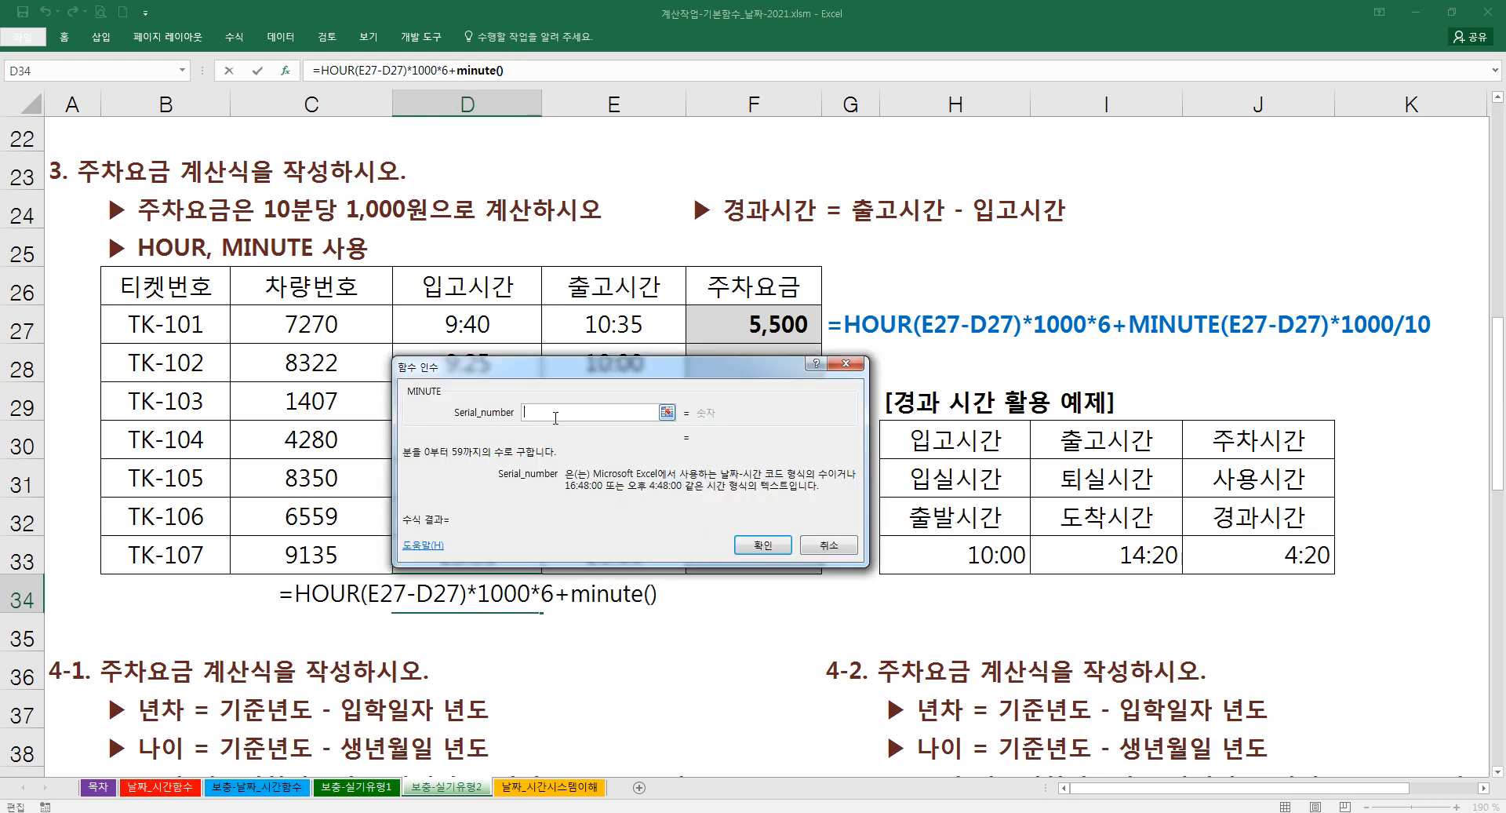
pyautogui.click(638, 322)
pyautogui.write('-')
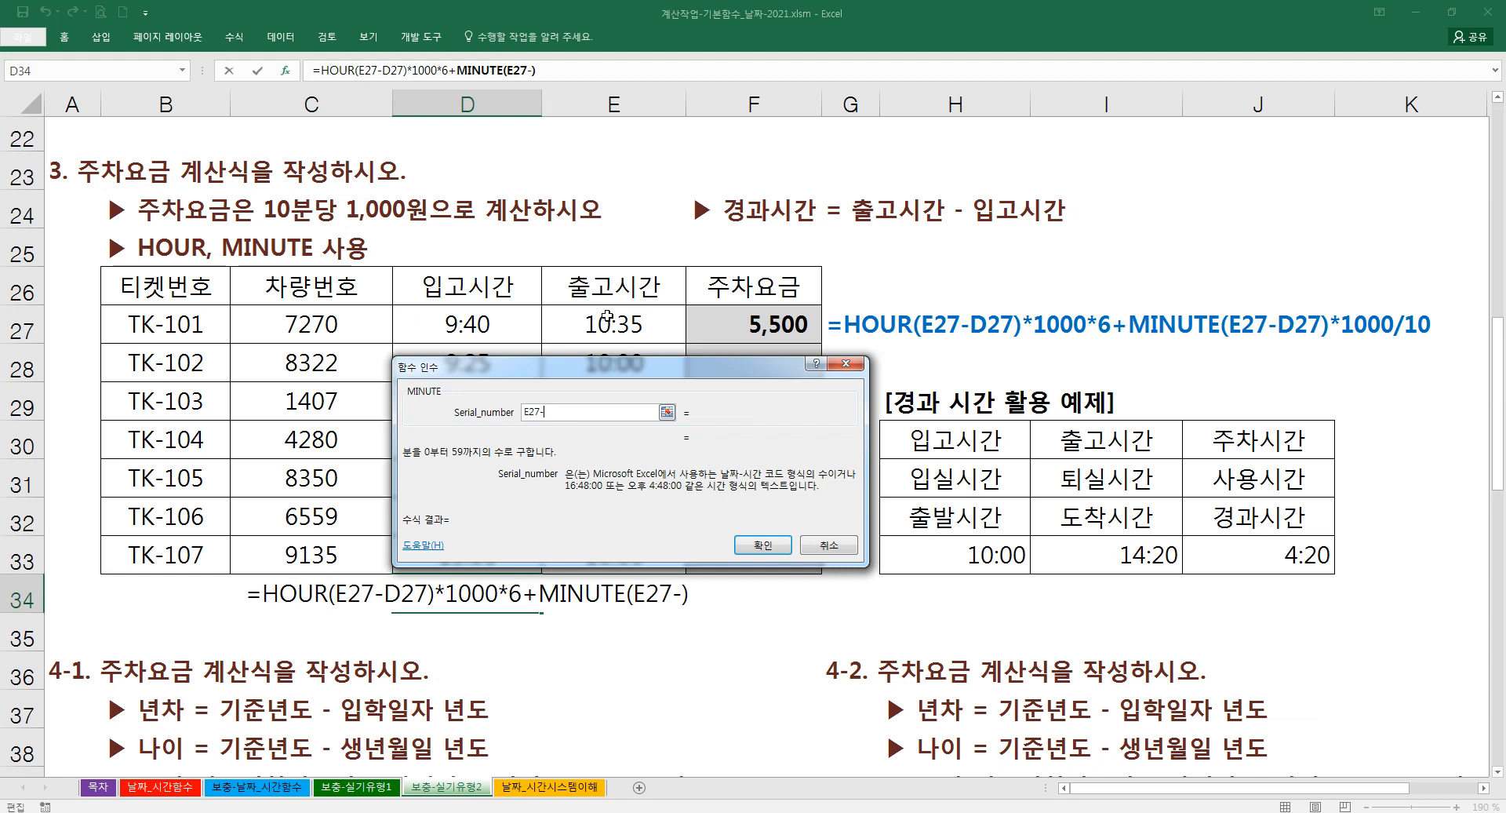
pyautogui.click(459, 320)
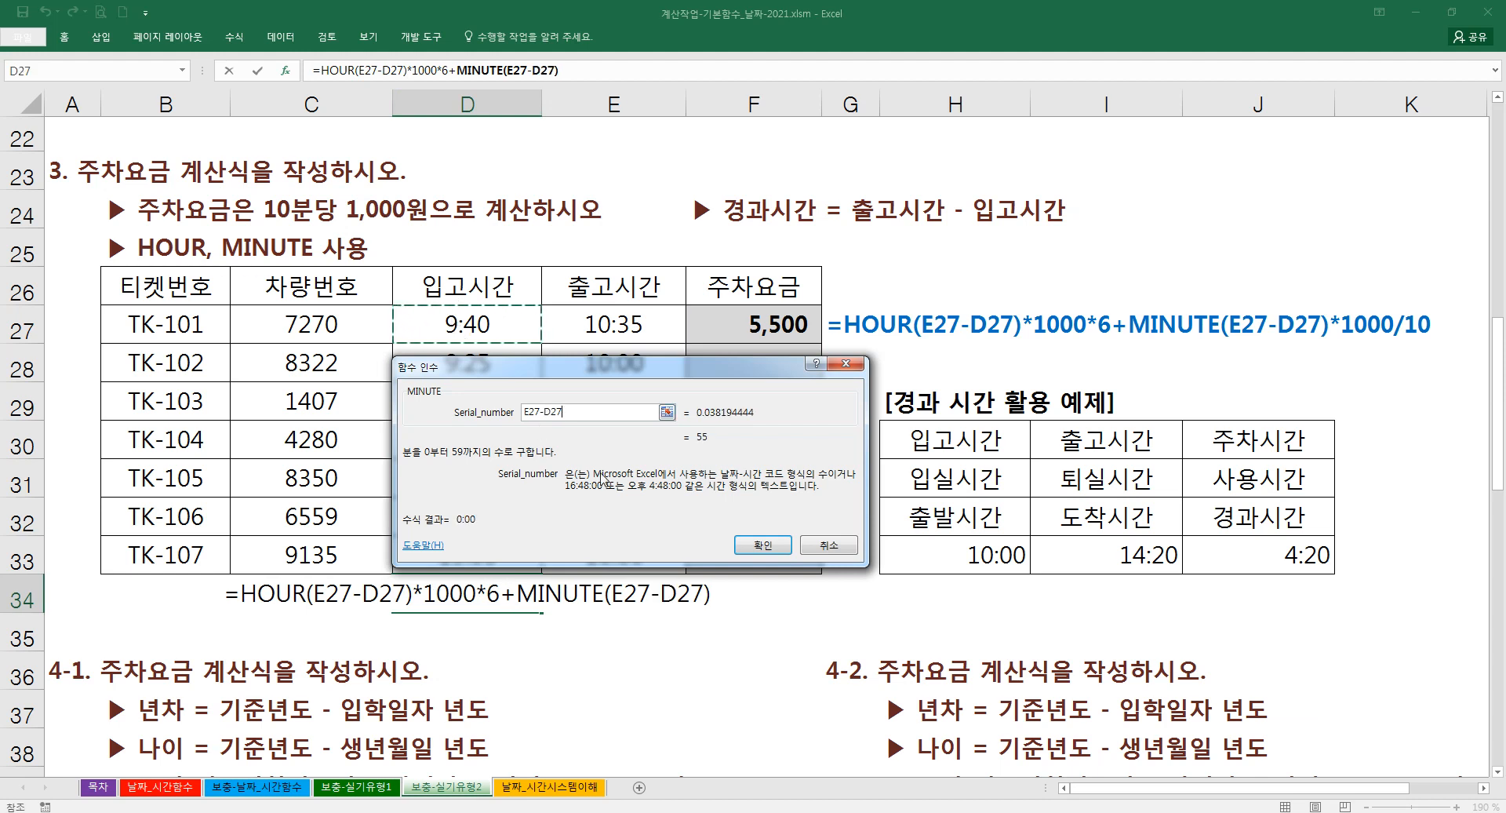
# - Complete the D34 formula by appending *1000/10 to the MINUTE part and enter it
pyautogui.click(577, 68)
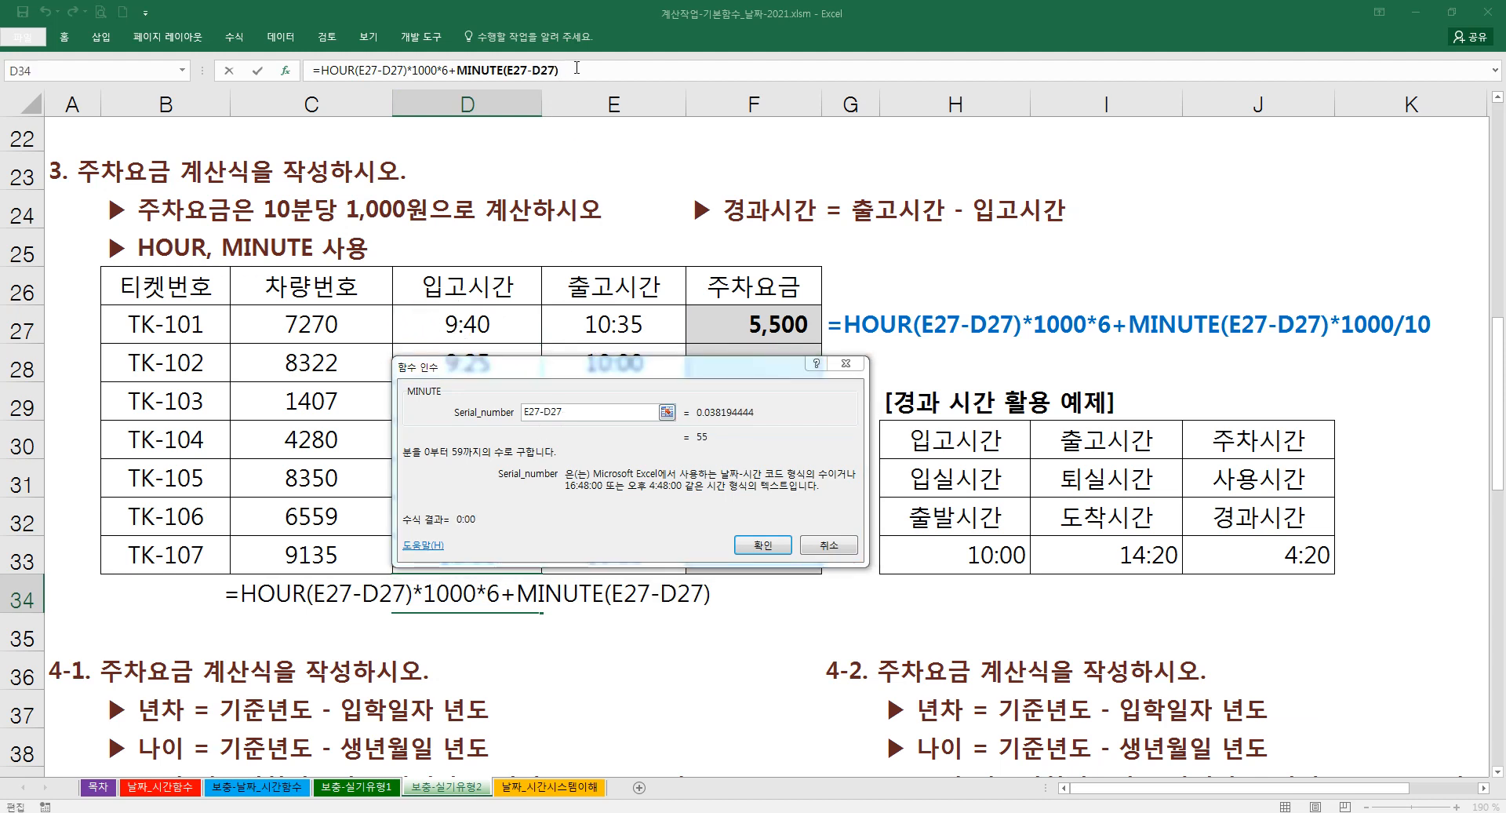
pyautogui.write('*')
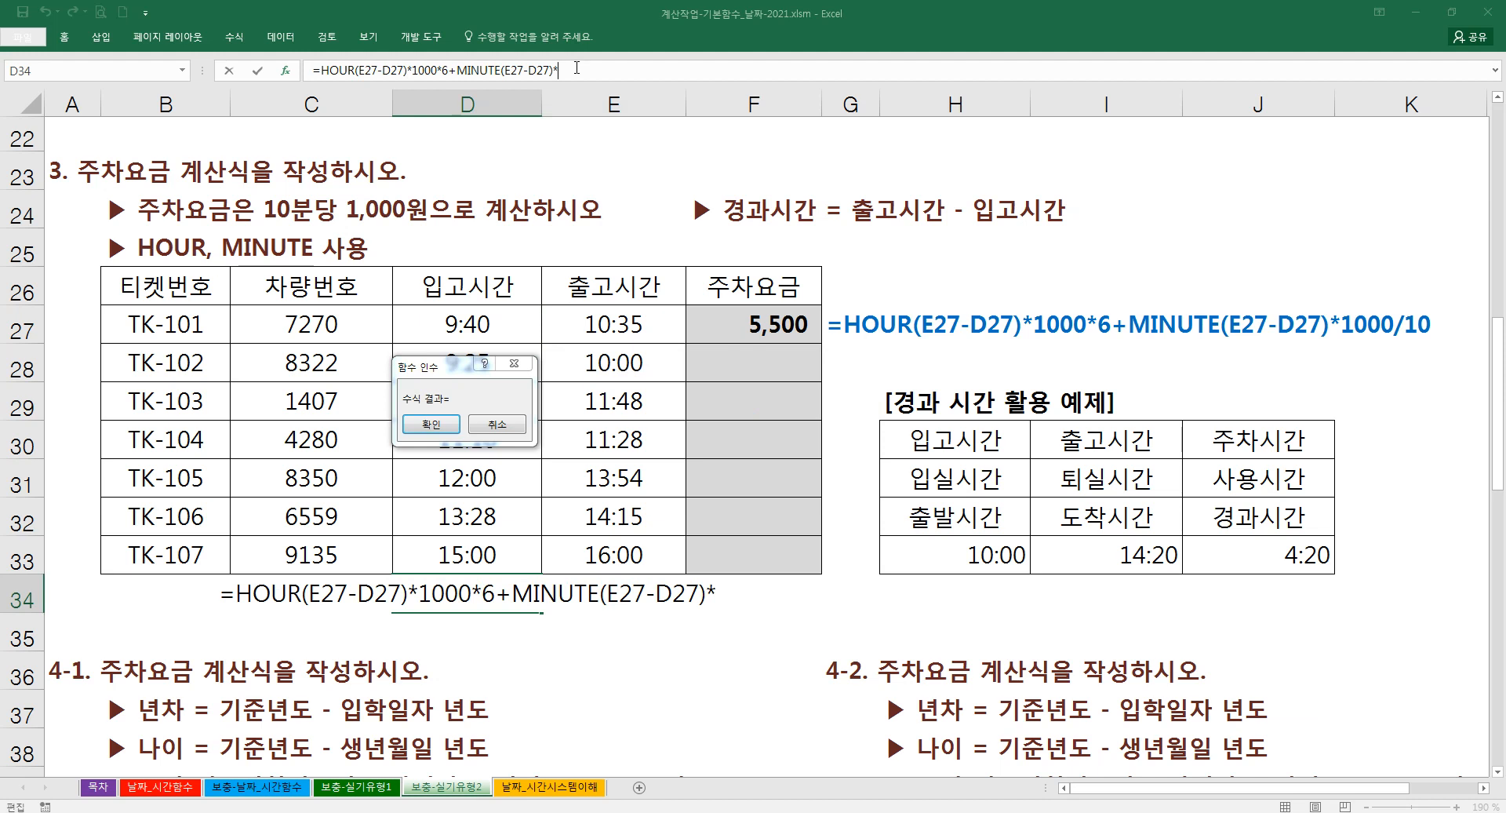
pyautogui.write('1000')
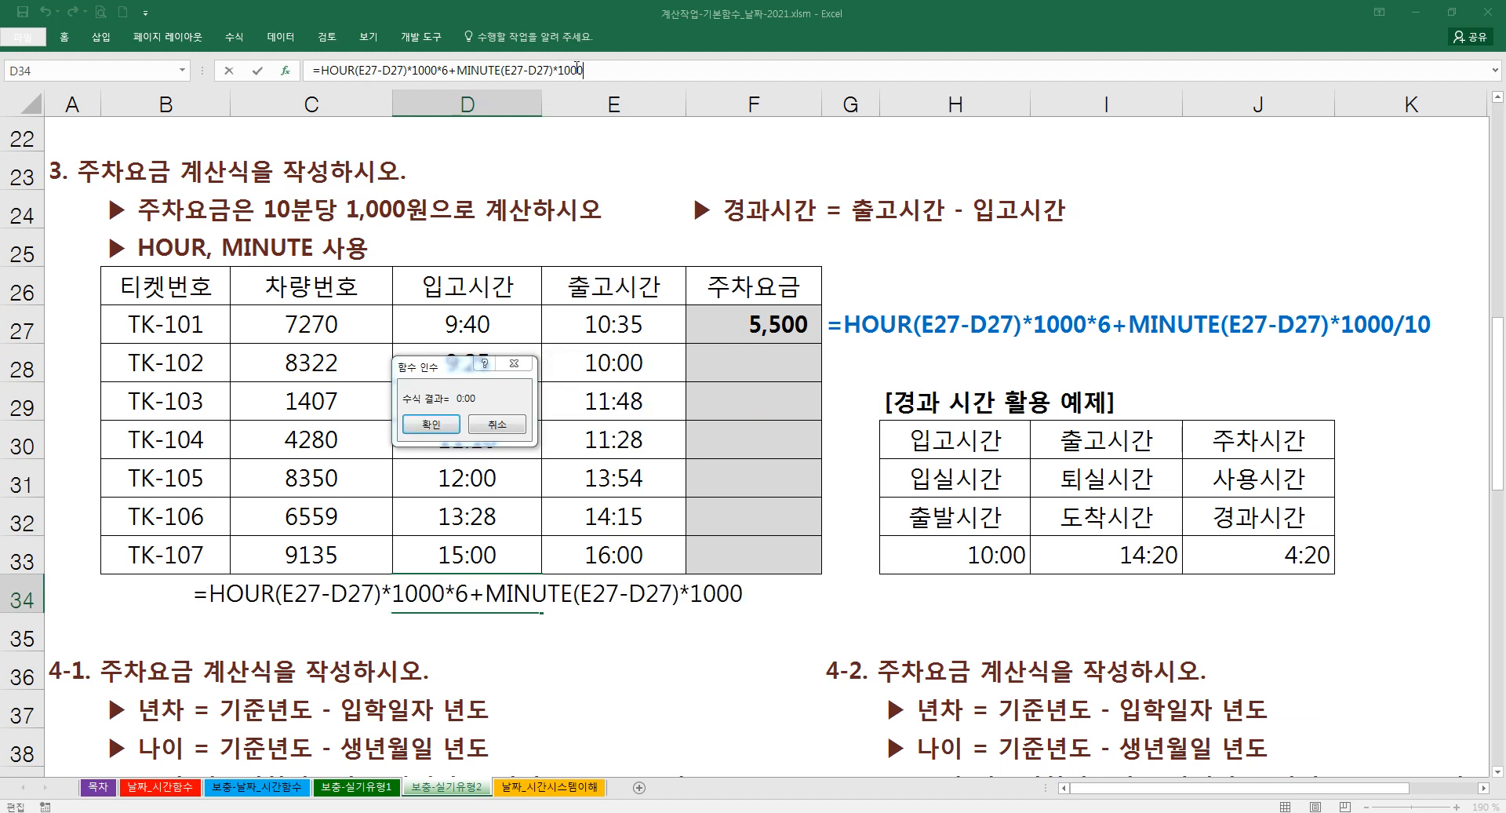
pyautogui.write('/10')
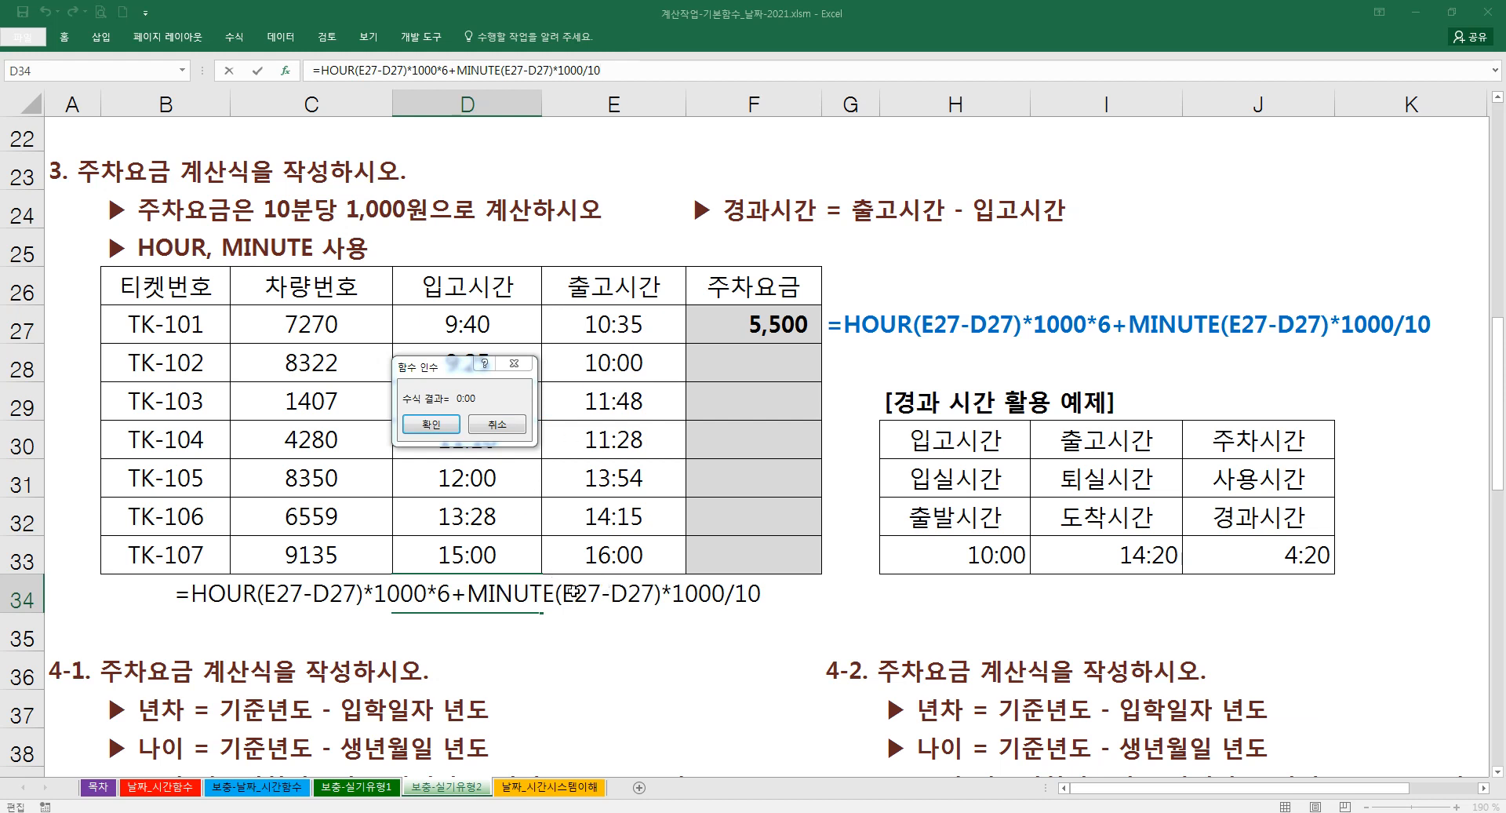
pyautogui.click(431, 424)
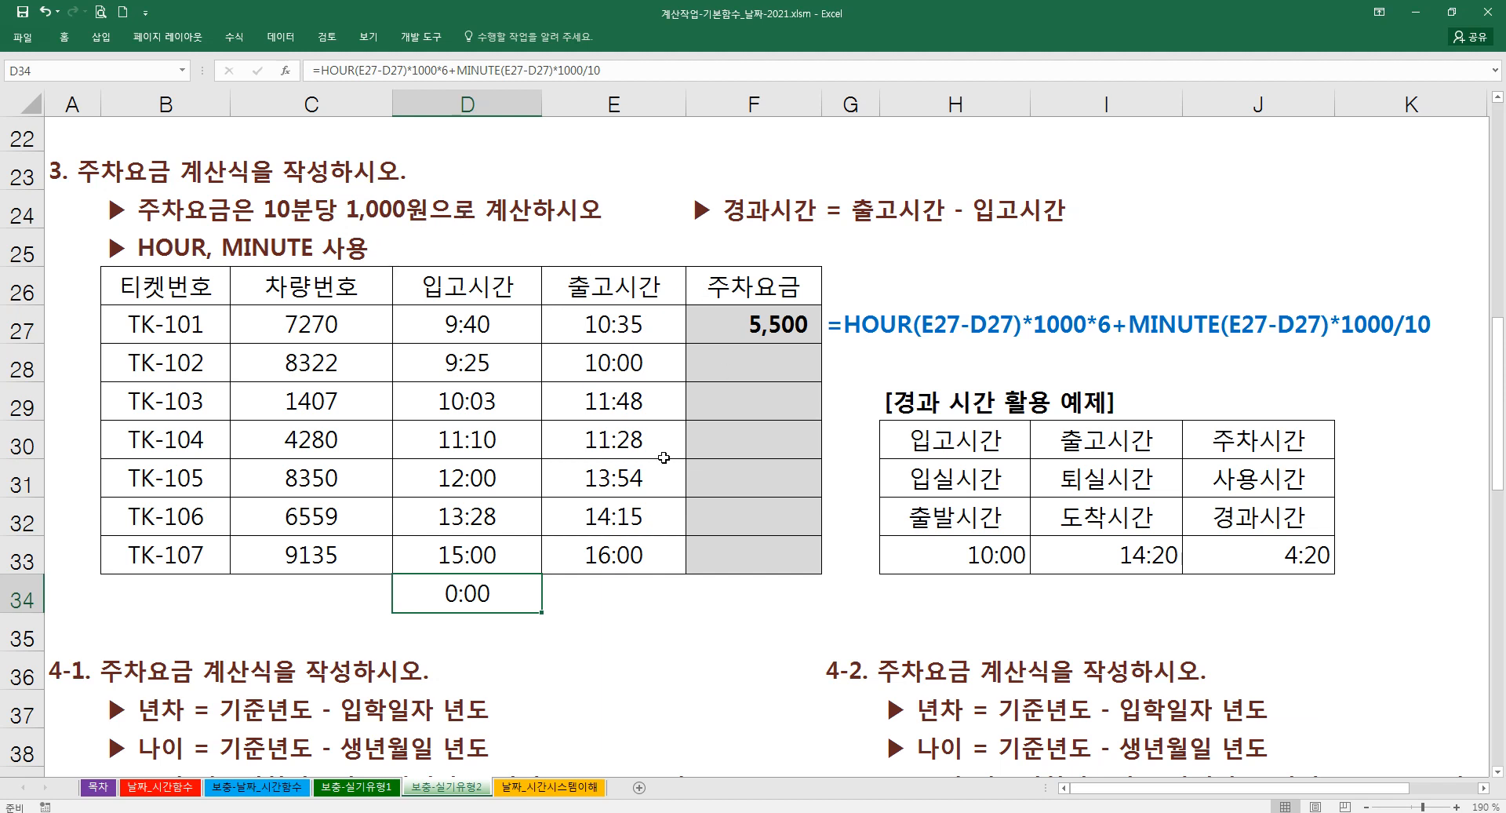
# - Set the number format of D34 to General (일반)
pyautogui.click(747, 330)
pyautogui.click(516, 579)
pyautogui.click(66, 36)
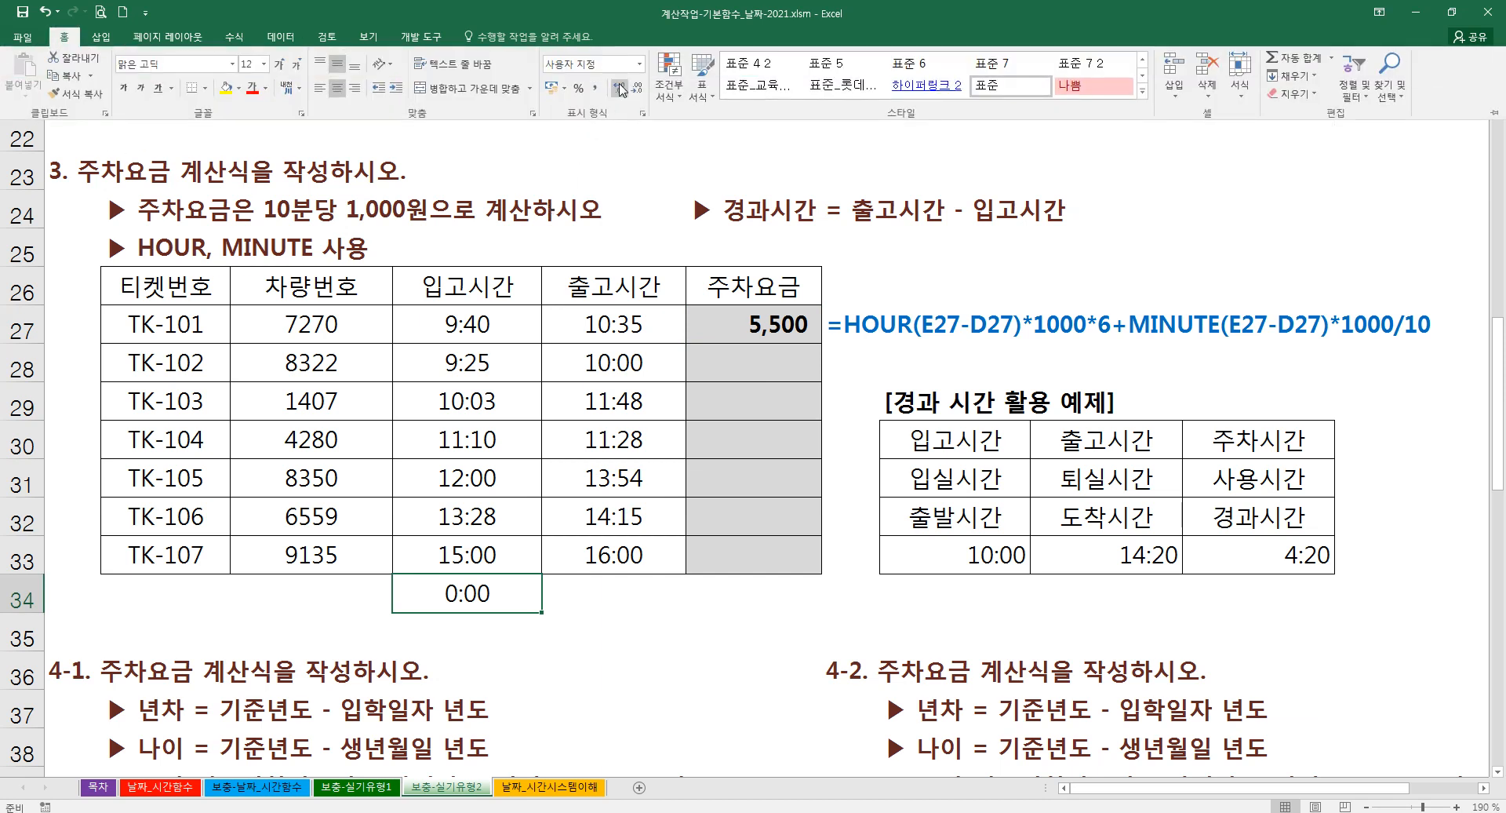
pyautogui.click(640, 69)
pyautogui.click(640, 90)
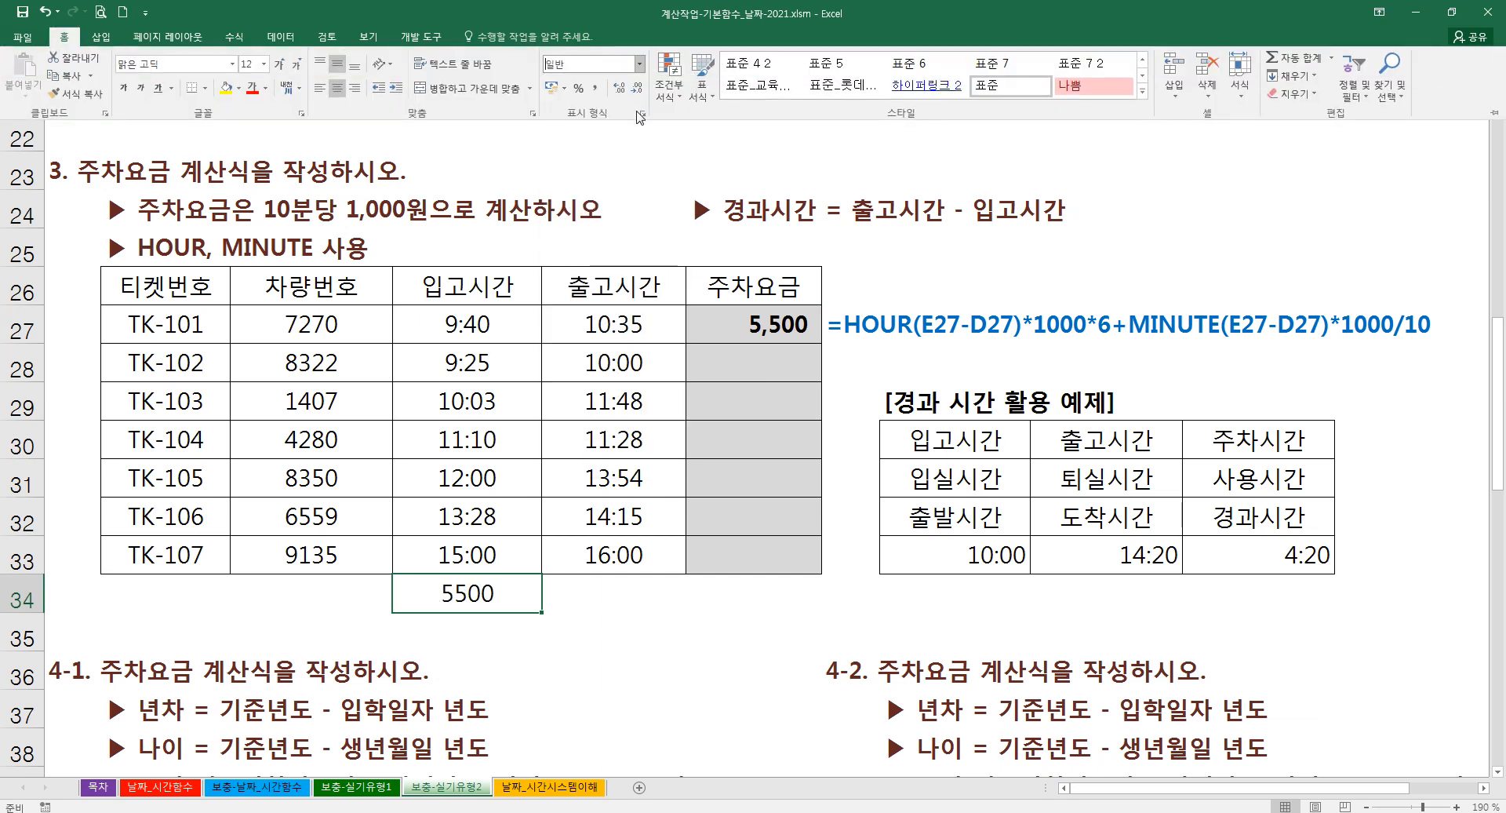
# - Clear D34, and undo back past the clearing, the number format change and the formula entry
pyautogui.click(506, 590)
pyautogui.press('Delete')
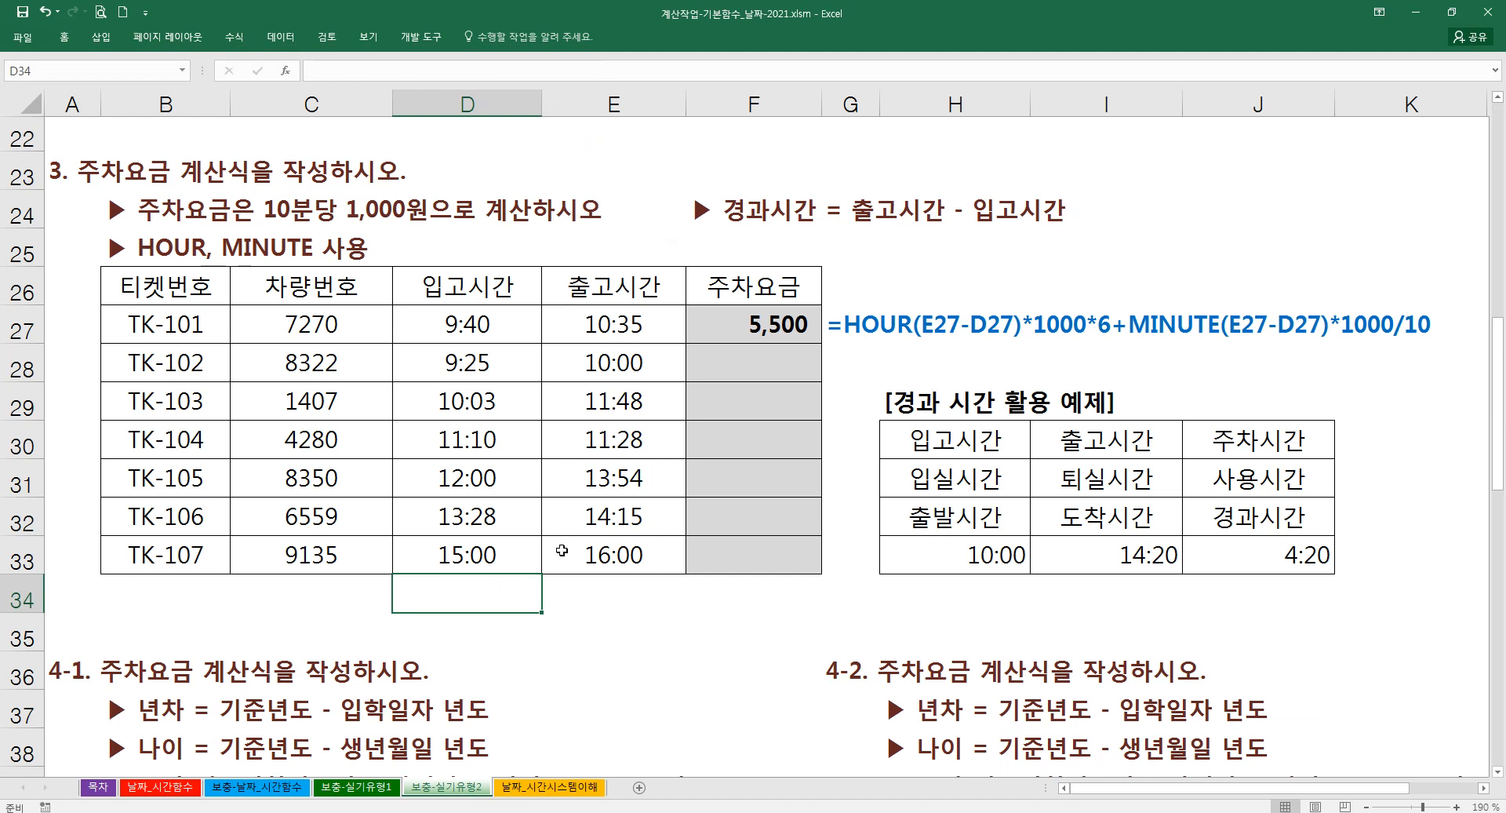
pyautogui.click(709, 592)
pyautogui.click(840, 594)
pyautogui.click(516, 601)
pyautogui.hotkey('ctrl', 'z')
pyautogui.hotkey('ctrl', 'z')
pyautogui.hotkey('ctrl', 'z')
# - Check the number format of the parking fee in F27 and the formula display in G27
pyautogui.click(753, 336)
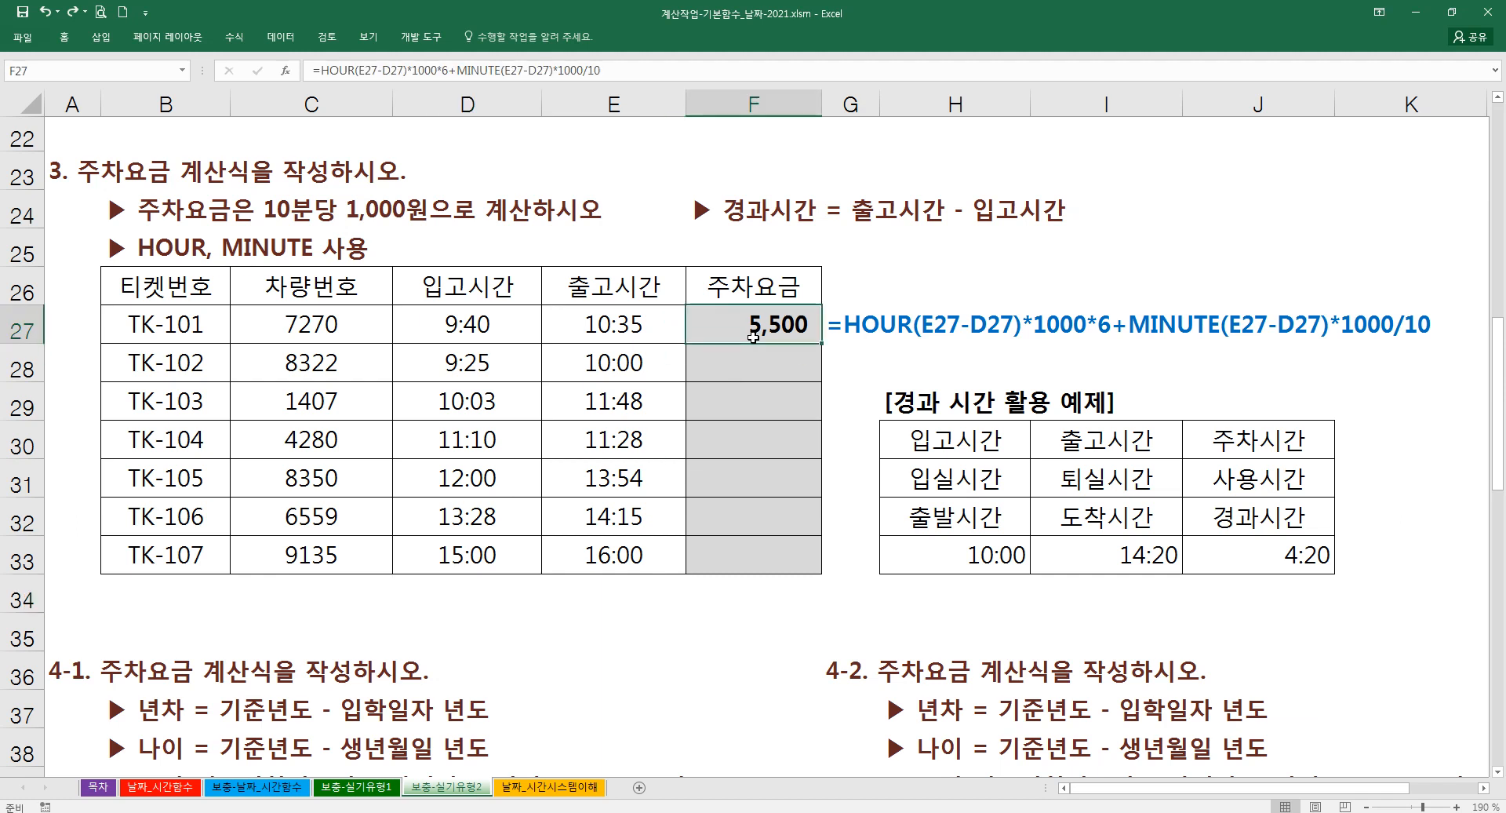
pyautogui.click(64, 37)
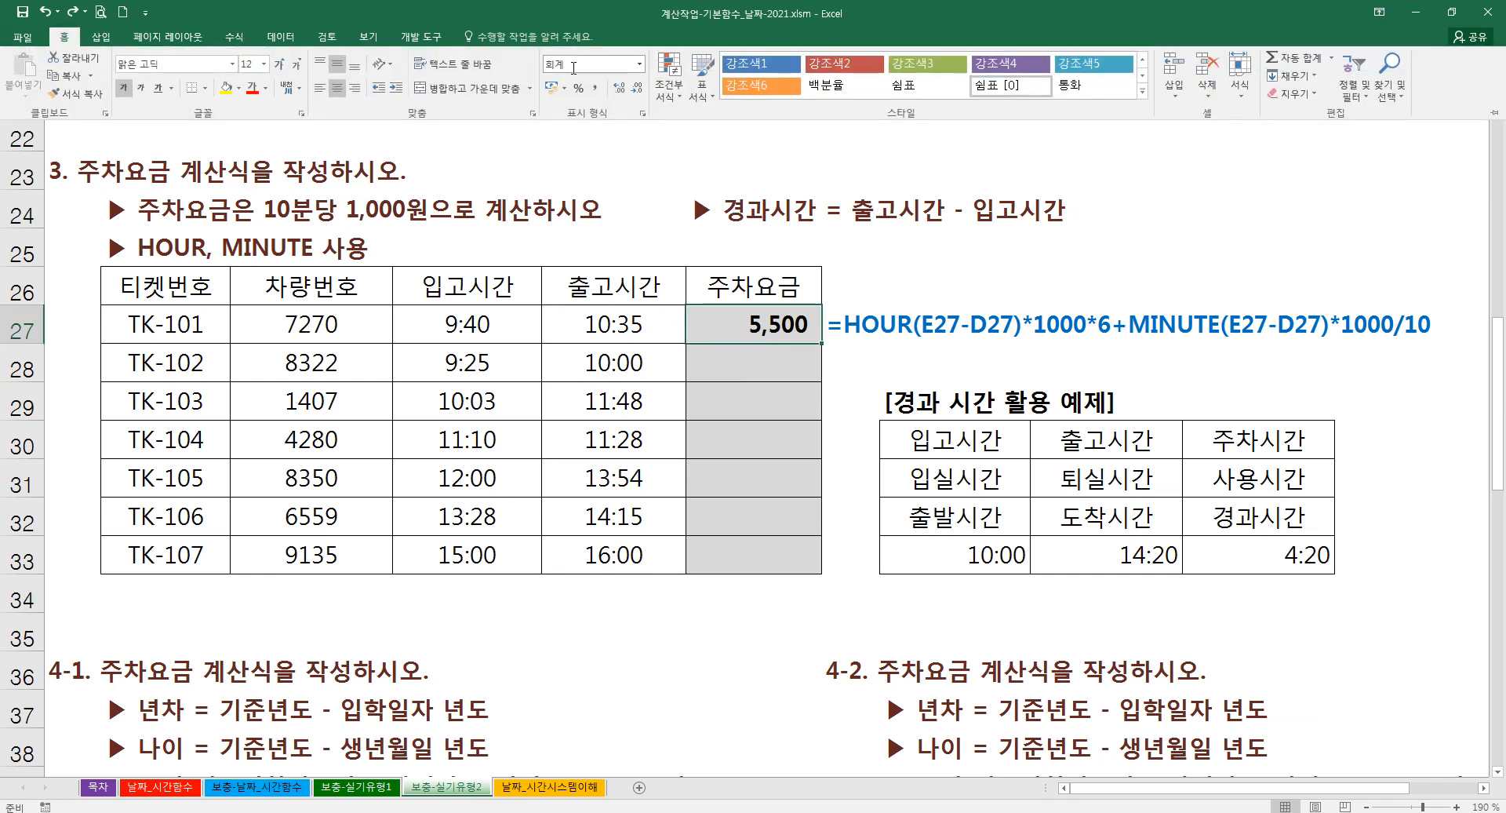
pyautogui.click(757, 369)
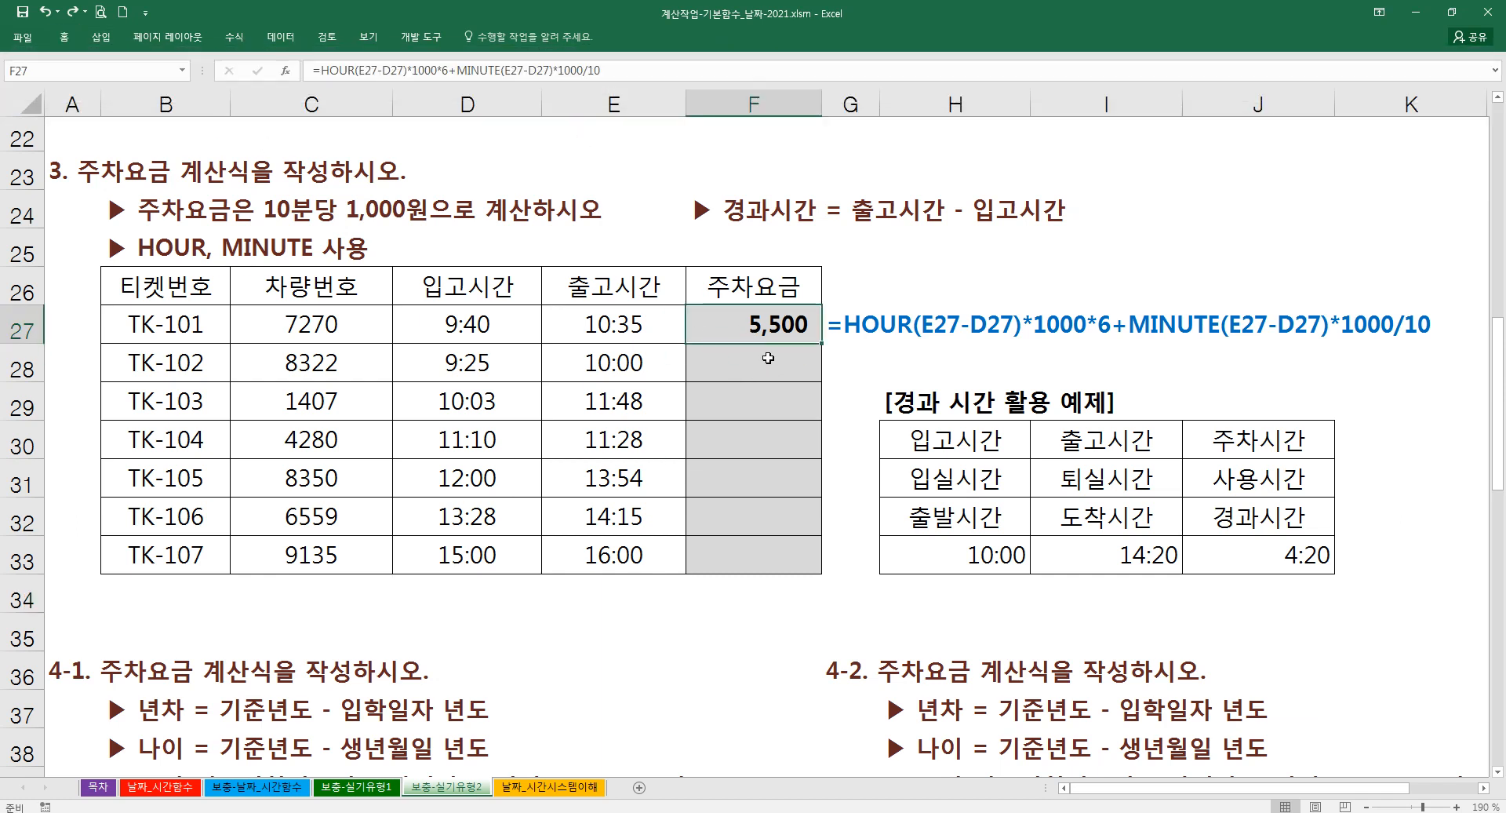
pyautogui.moveTo(772, 322); pyautogui.dragTo(765, 545)
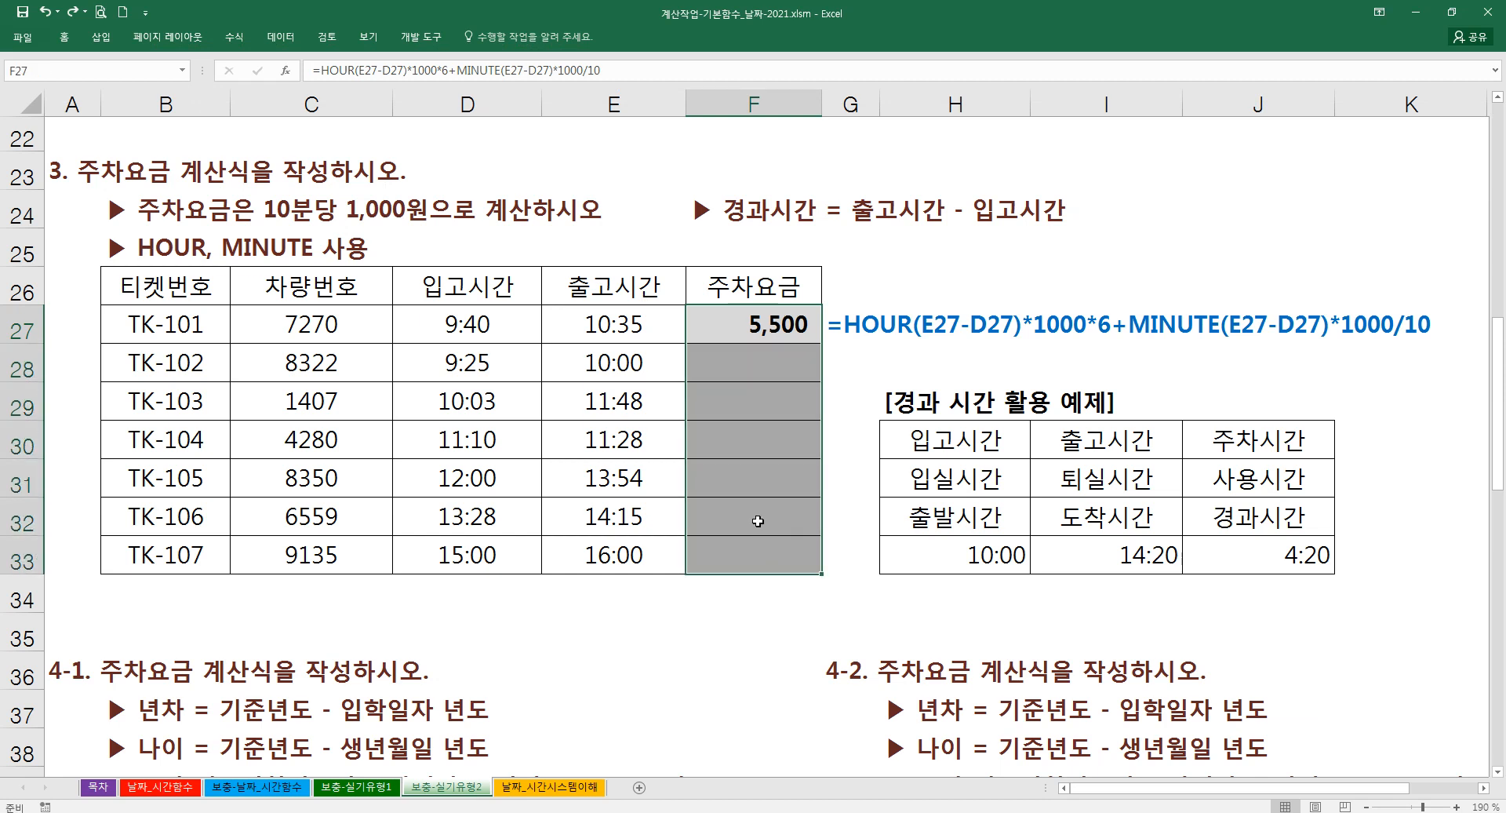
pyautogui.click(754, 474)
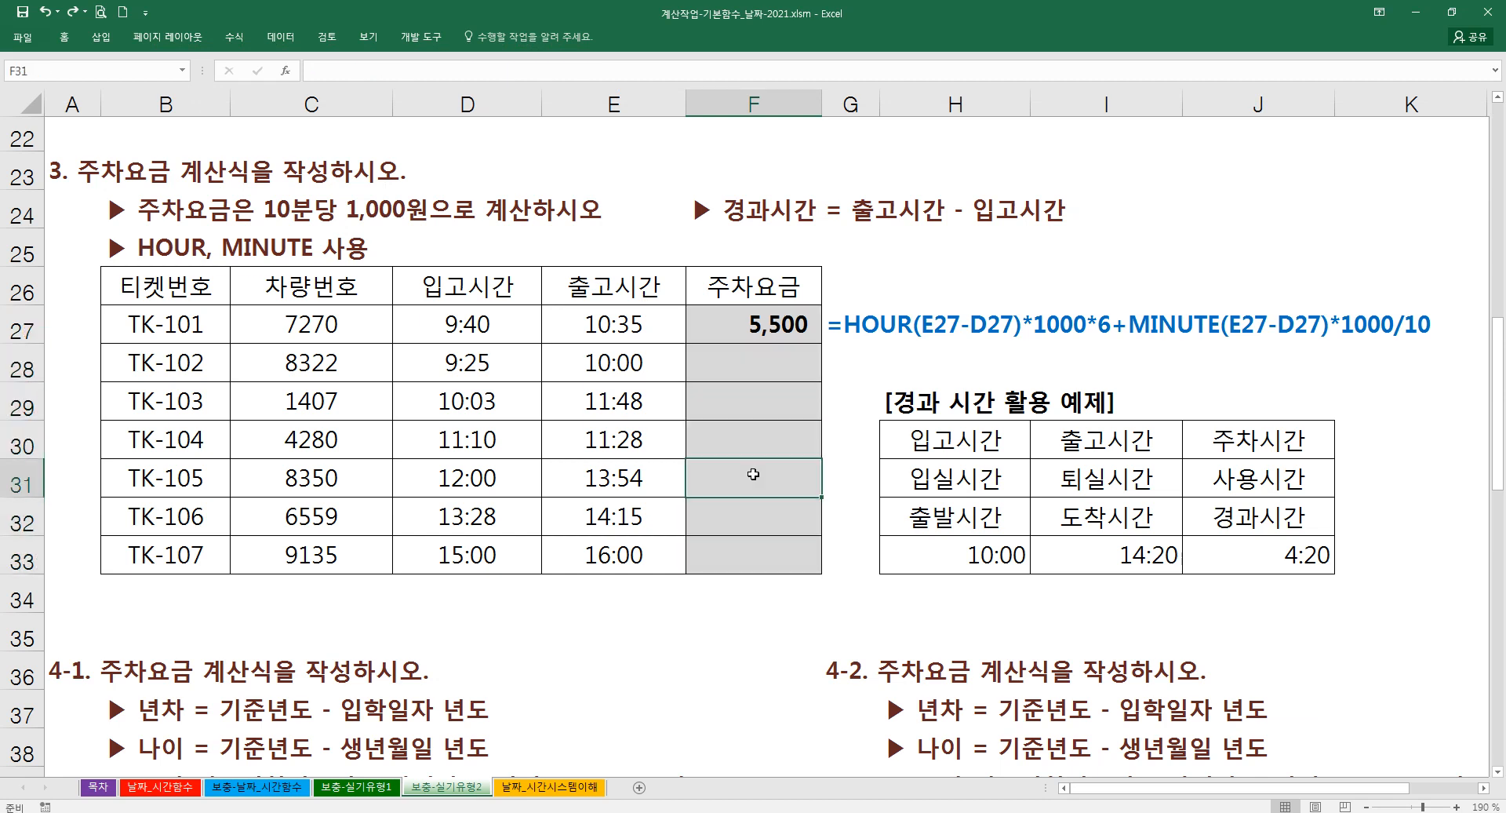
pyautogui.click(895, 330)
pyautogui.click(859, 334)
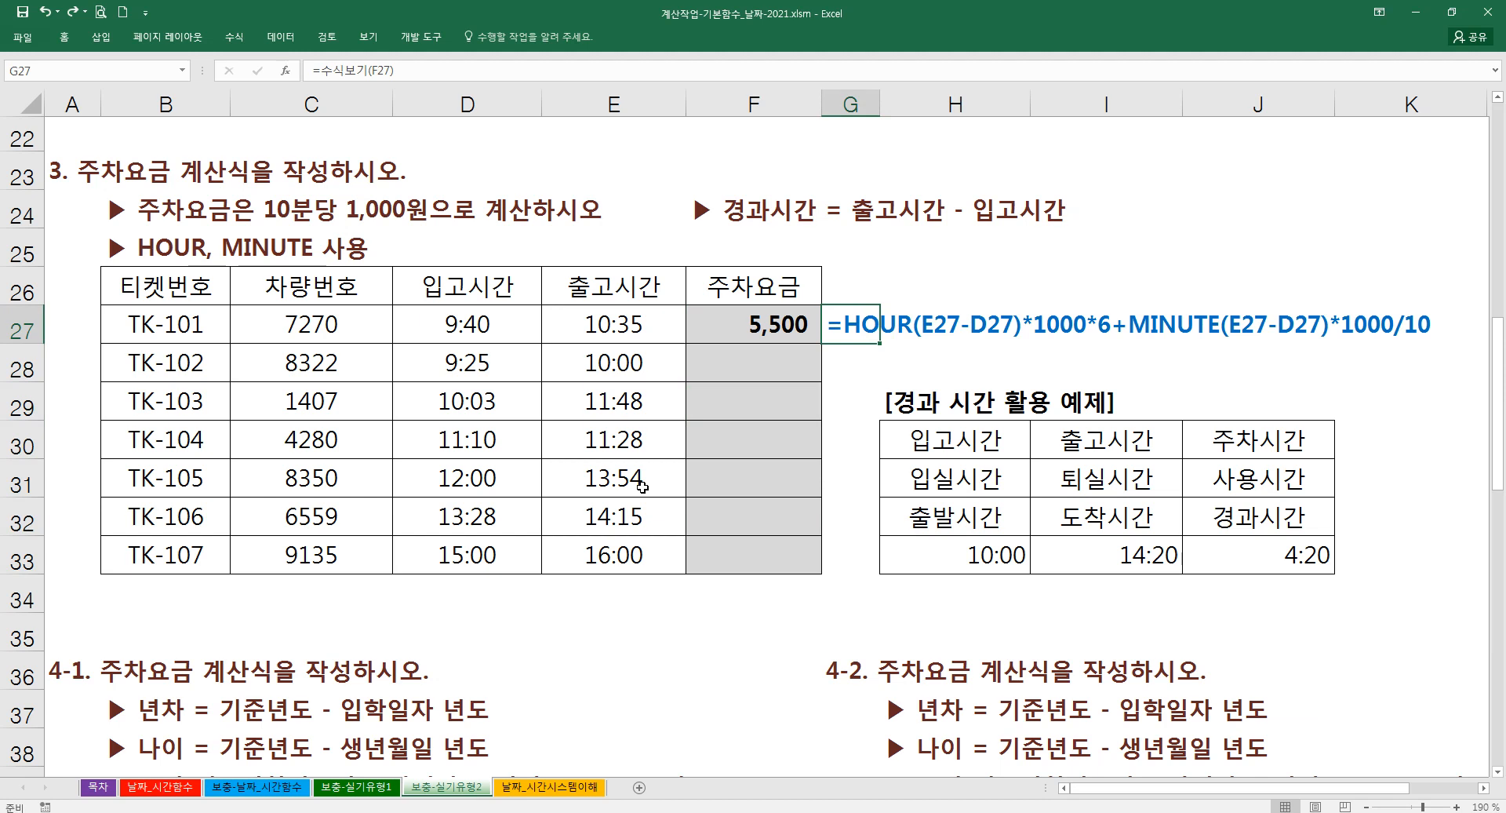
# - Fill the parking fee formula in F27 down through F33
pyautogui.scroll(-1, 642, 486)
pyautogui.click(777, 227)
pyautogui.moveTo(822, 233); pyautogui.dragTo(824, 463)
# - Move the formula display below the exercise 4-2 table from I51 to H51
pyautogui.scroll(7, 605, 451)
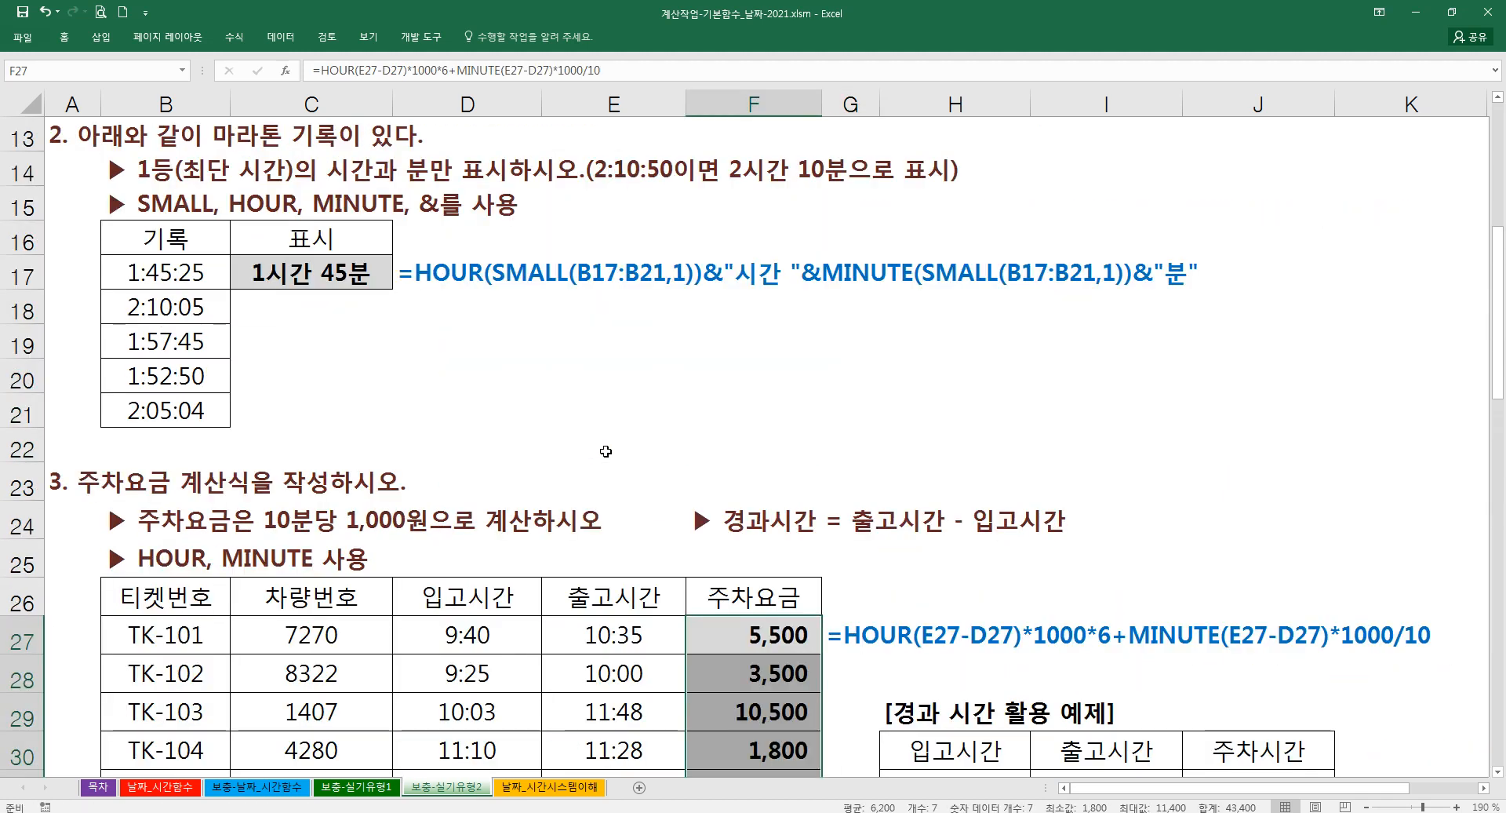
pyautogui.scroll(-11, 607, 457)
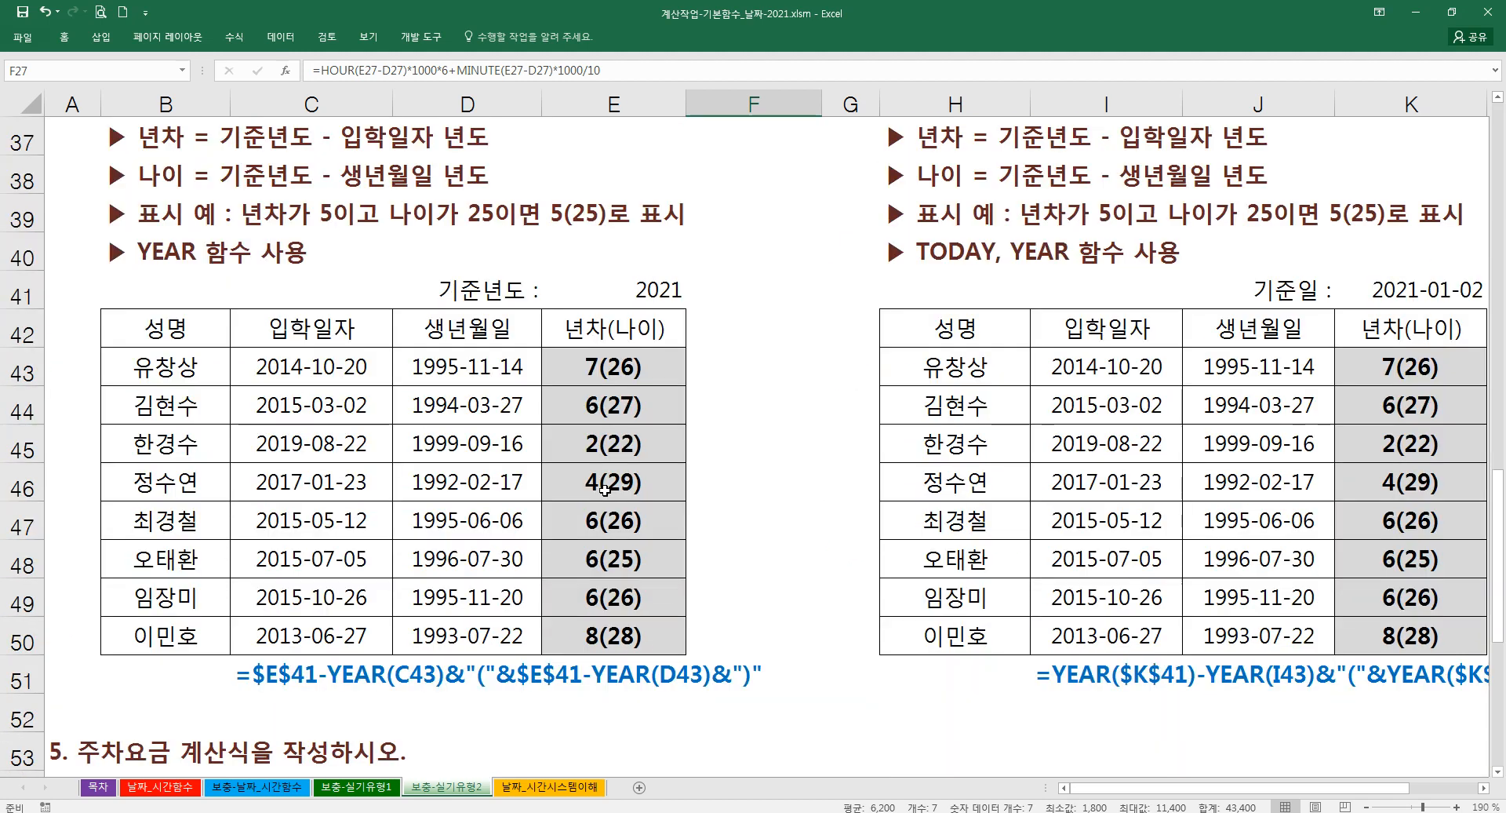
pyautogui.scroll(-2, 716, 512)
pyautogui.scroll(1, 717, 512)
pyautogui.click(934, 674)
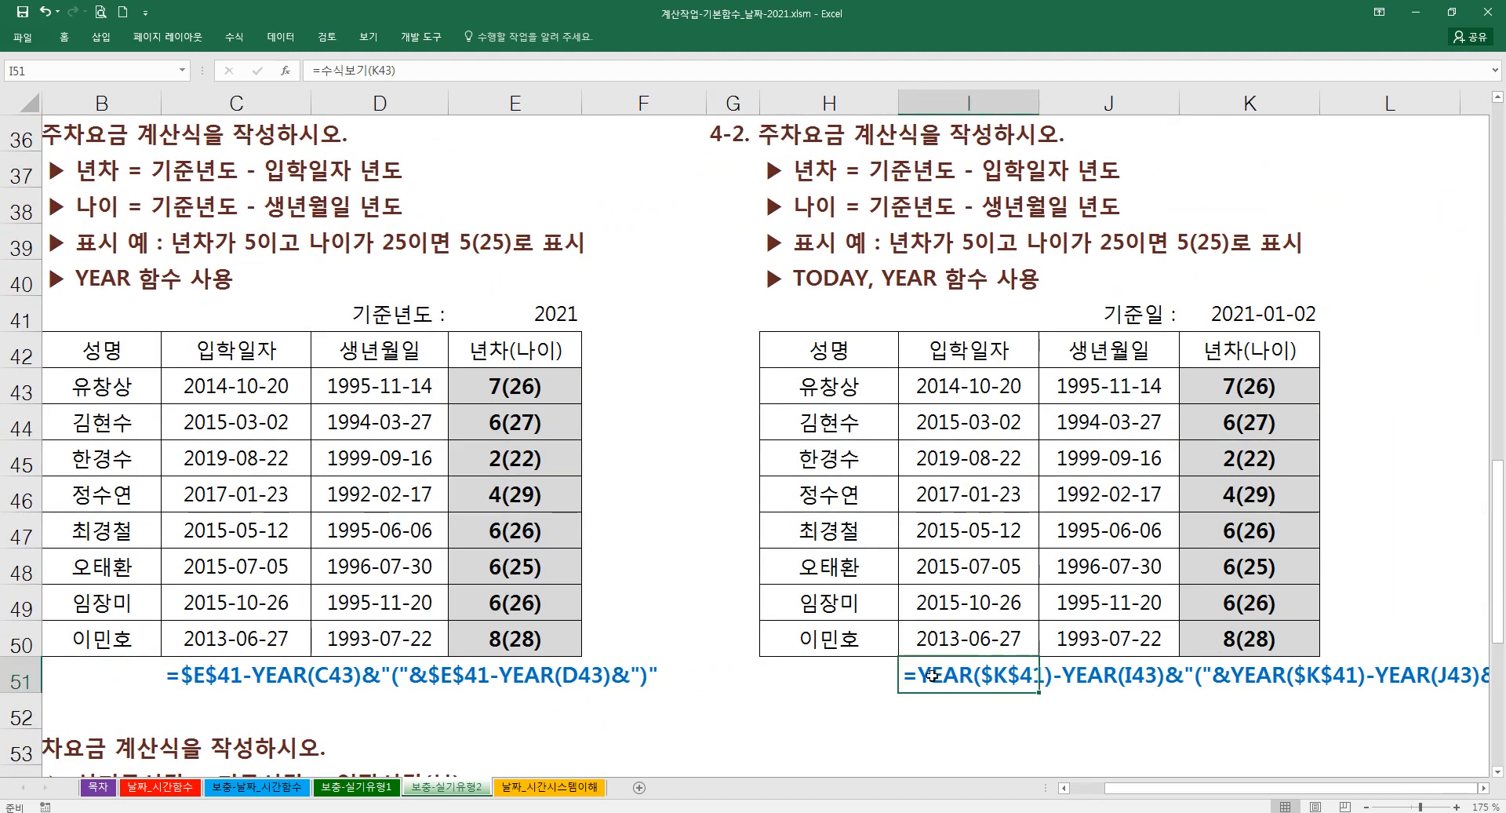
pyautogui.moveTo(917, 693); pyautogui.dragTo(763, 702)
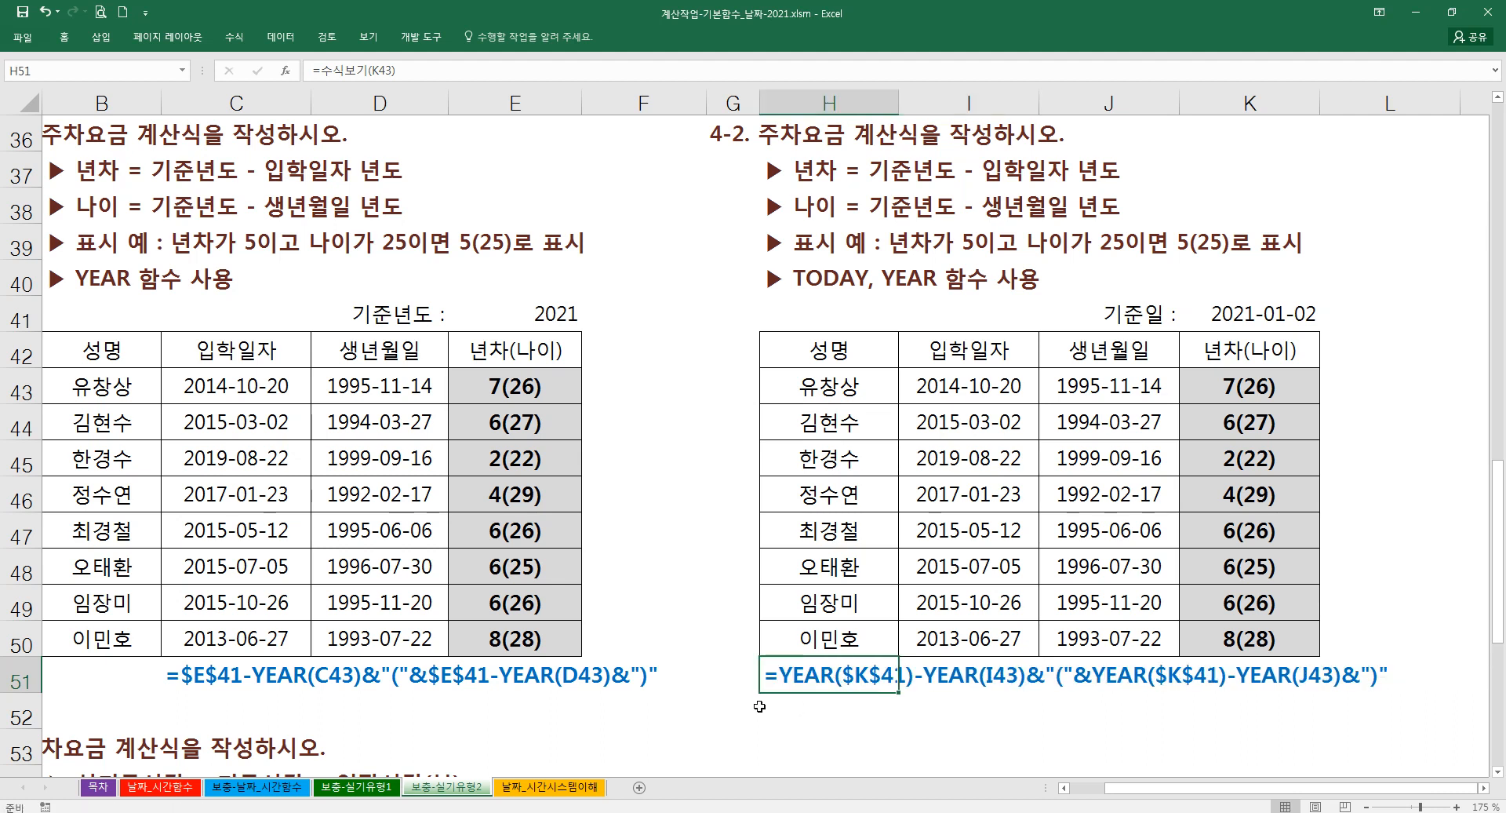
pyautogui.click(242, 688)
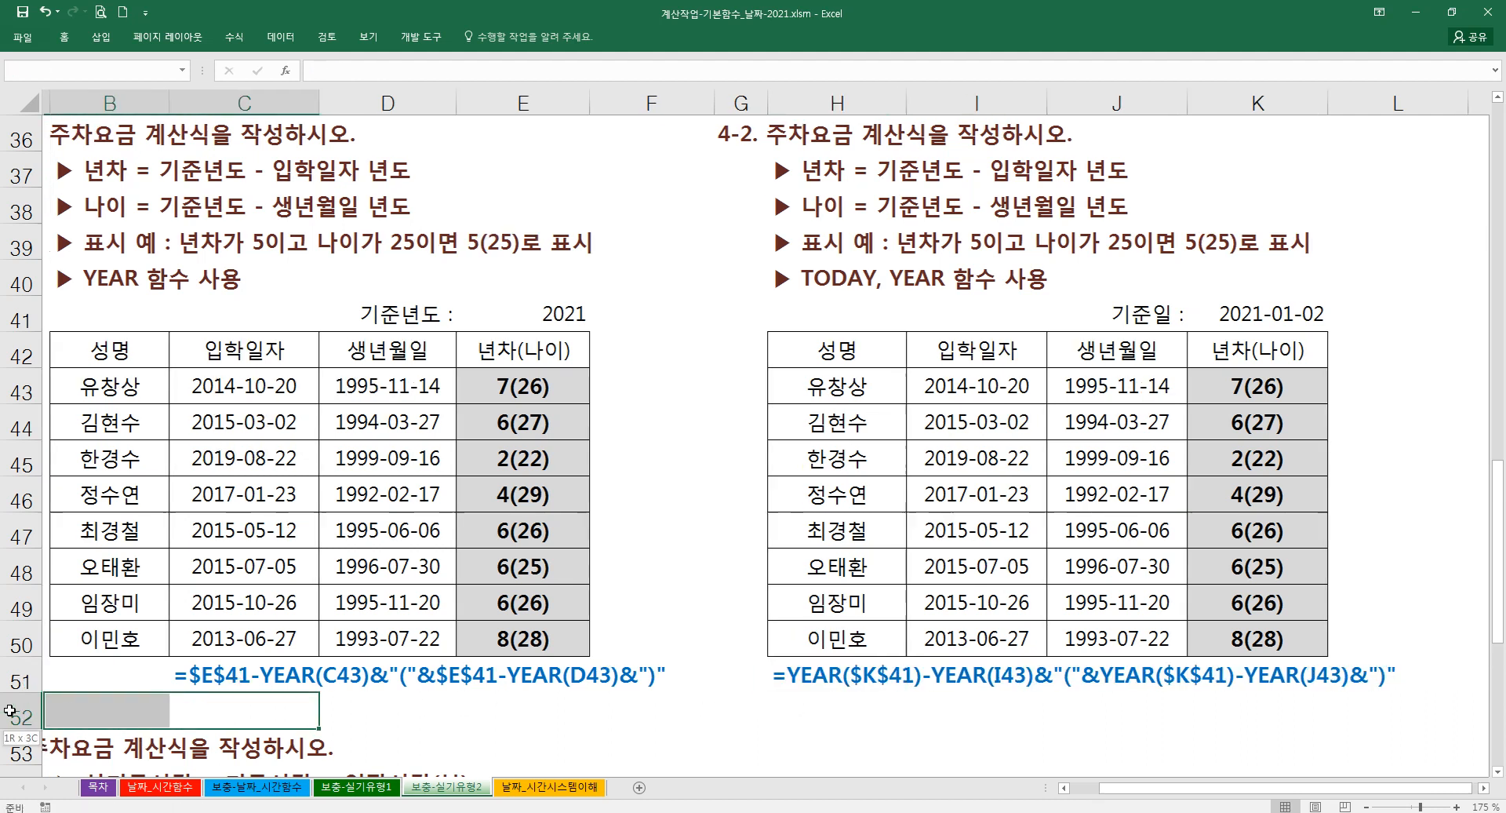
# - Move the formula display below the exercise 4-1 table from C51 to B51
pyautogui.hscroll(-1, 236, 683)
pyautogui.moveTo(211, 681); pyautogui.dragTo(161, 680)
pyautogui.click(267, 702)
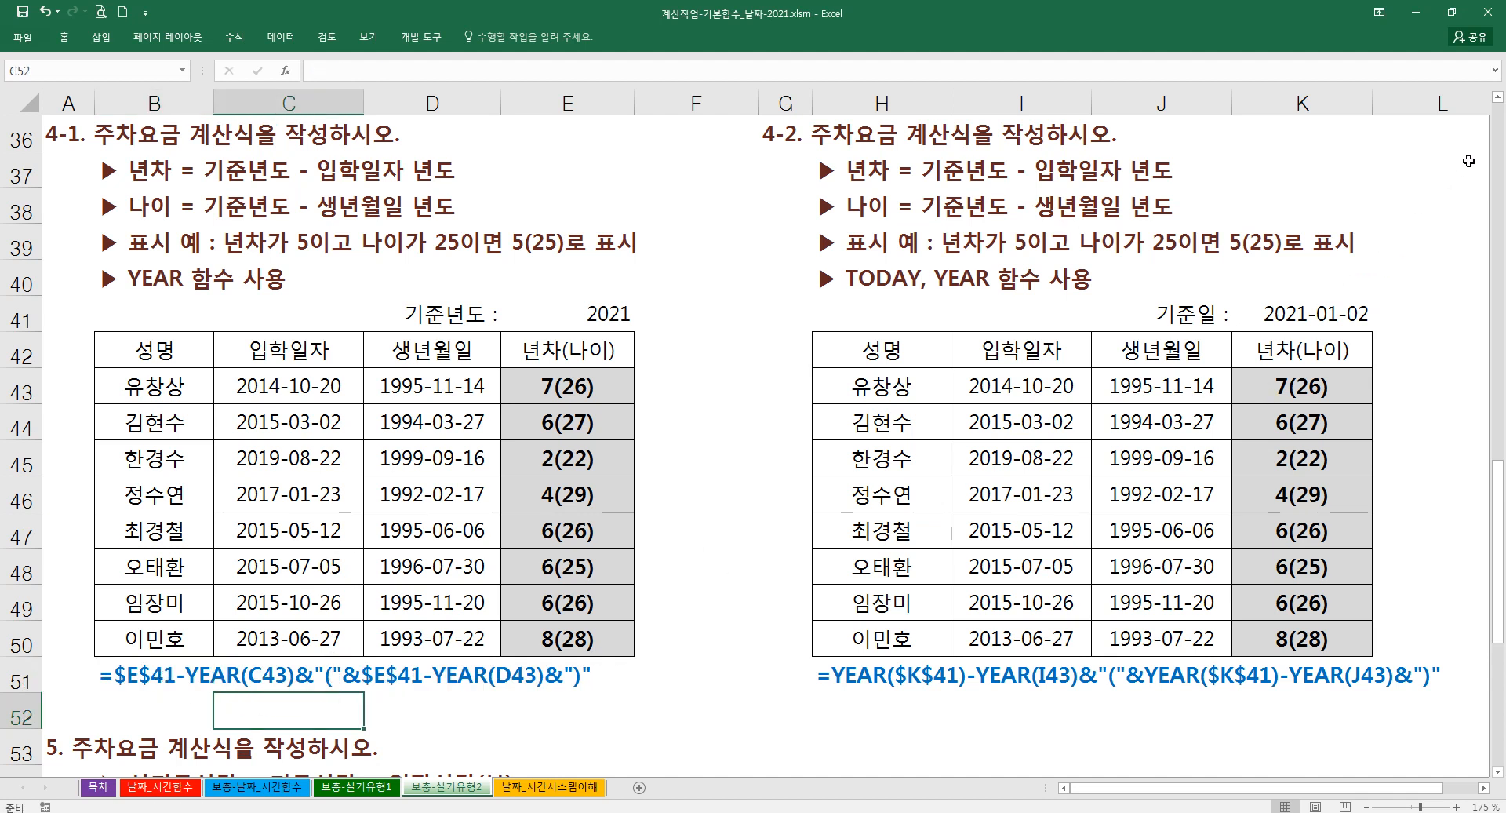
# - Examine the reference year in E41 and the first student's admission date in C43 for exercise 4-1
pyautogui.click(1498, 97)
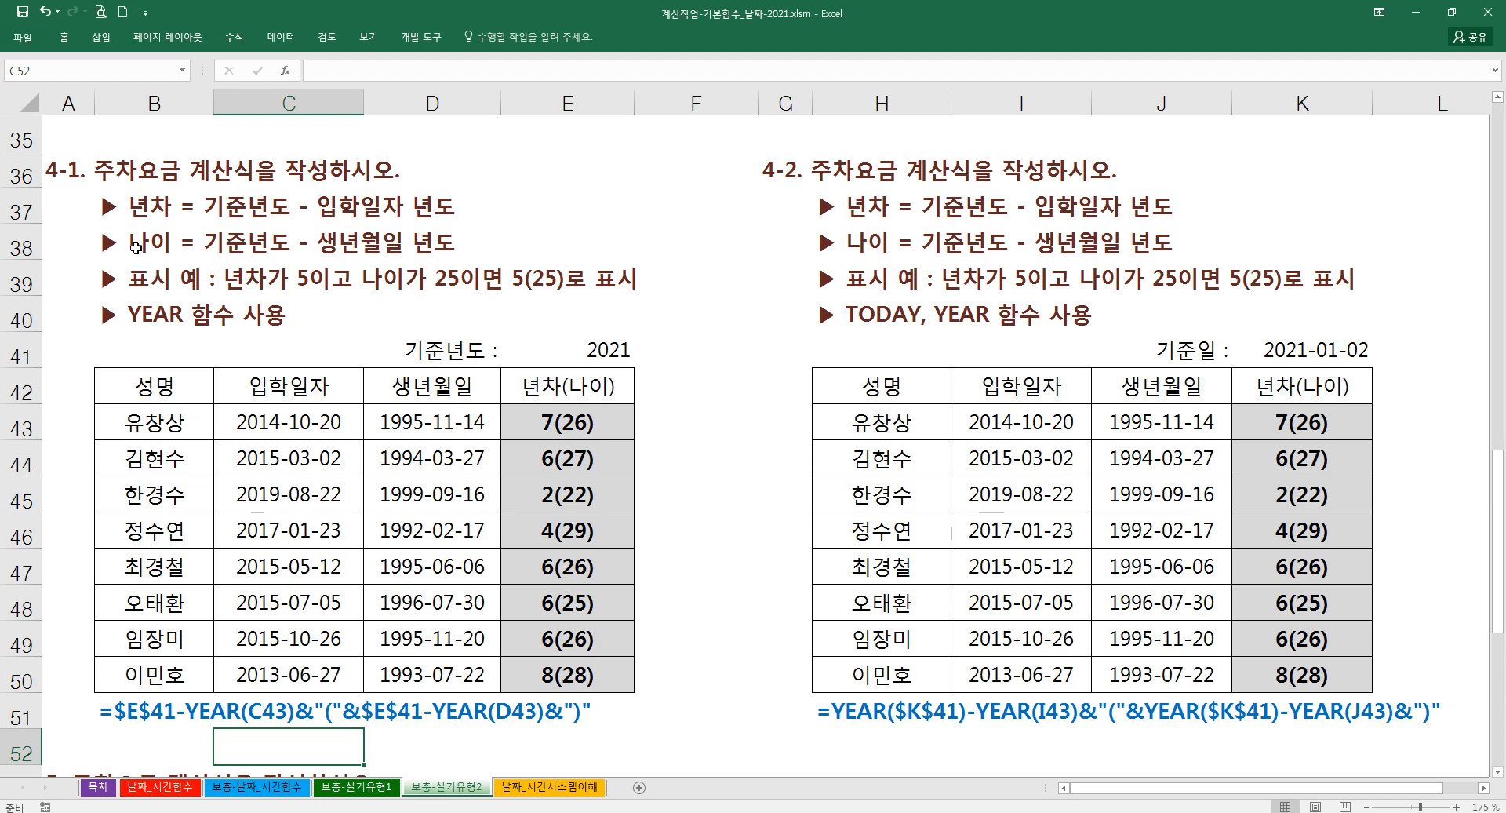
pyautogui.click(576, 355)
pyautogui.click(328, 423)
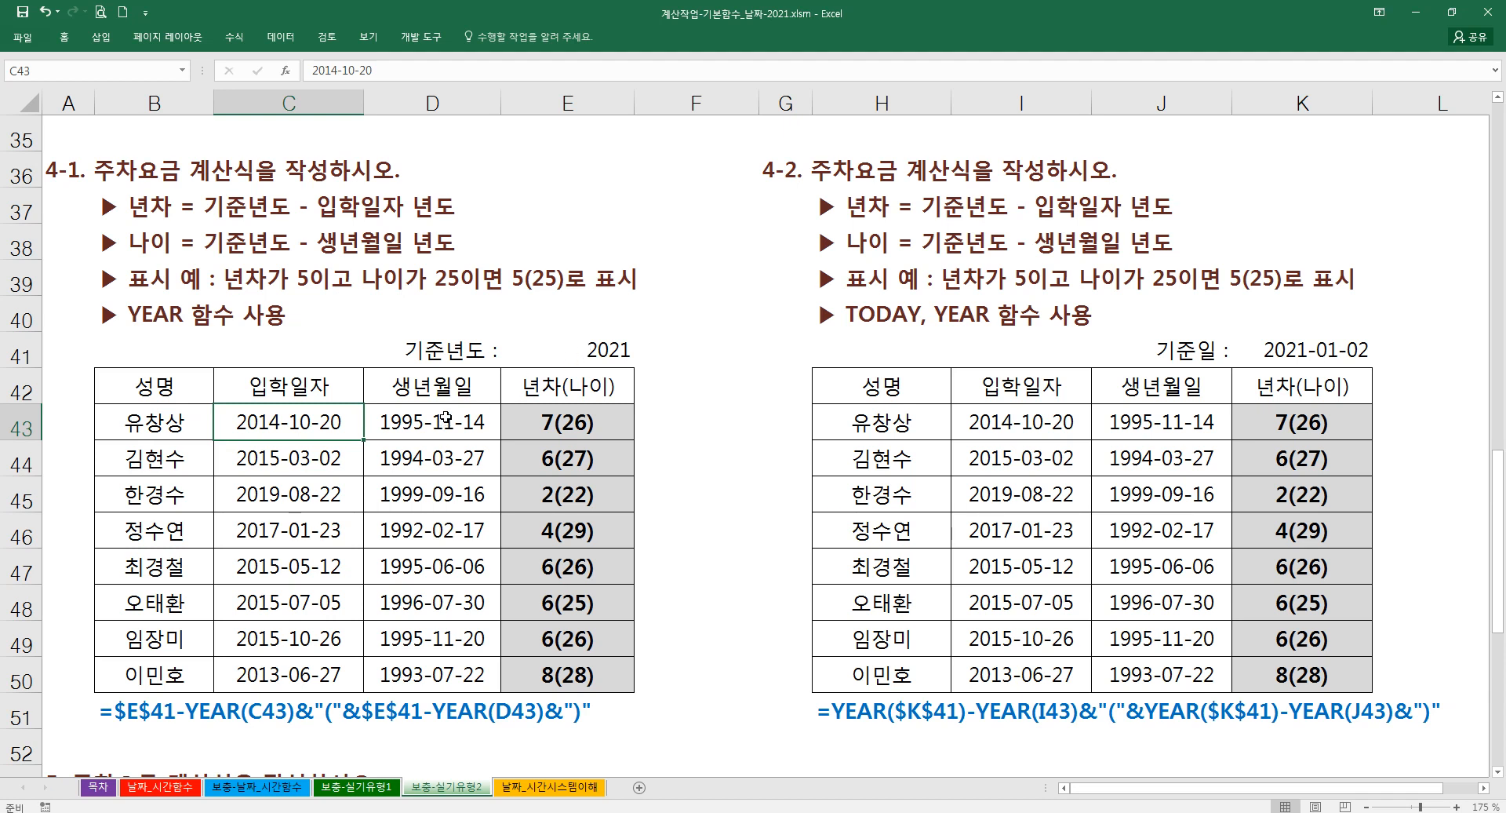
pyautogui.click(610, 351)
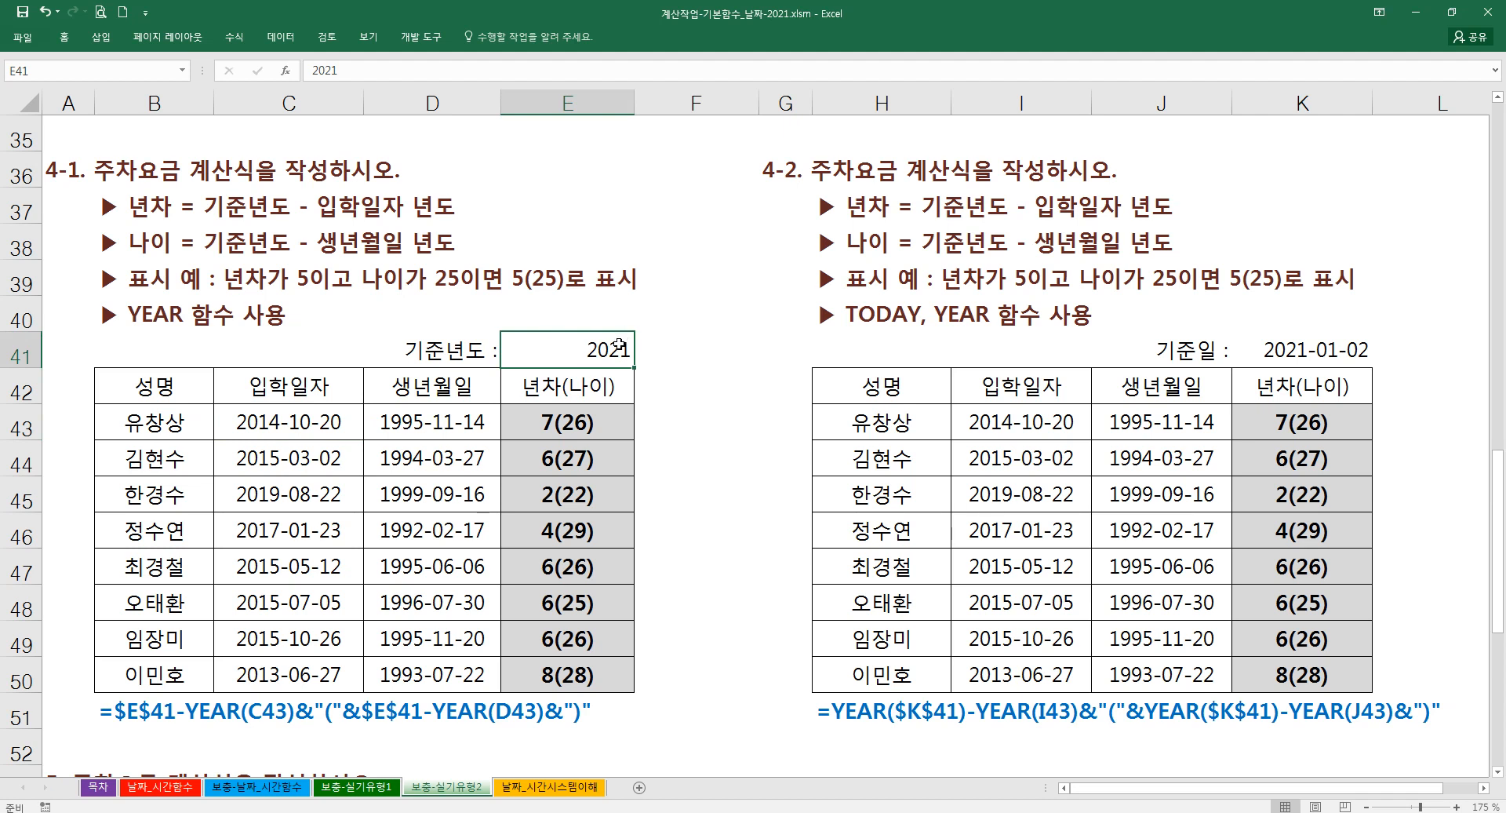
# - Change the function condition in B40 to "▶ YEAR 함수와 & 연산자 사용"
pyautogui.doubleClick(157, 313)
pyautogui.click(243, 316)
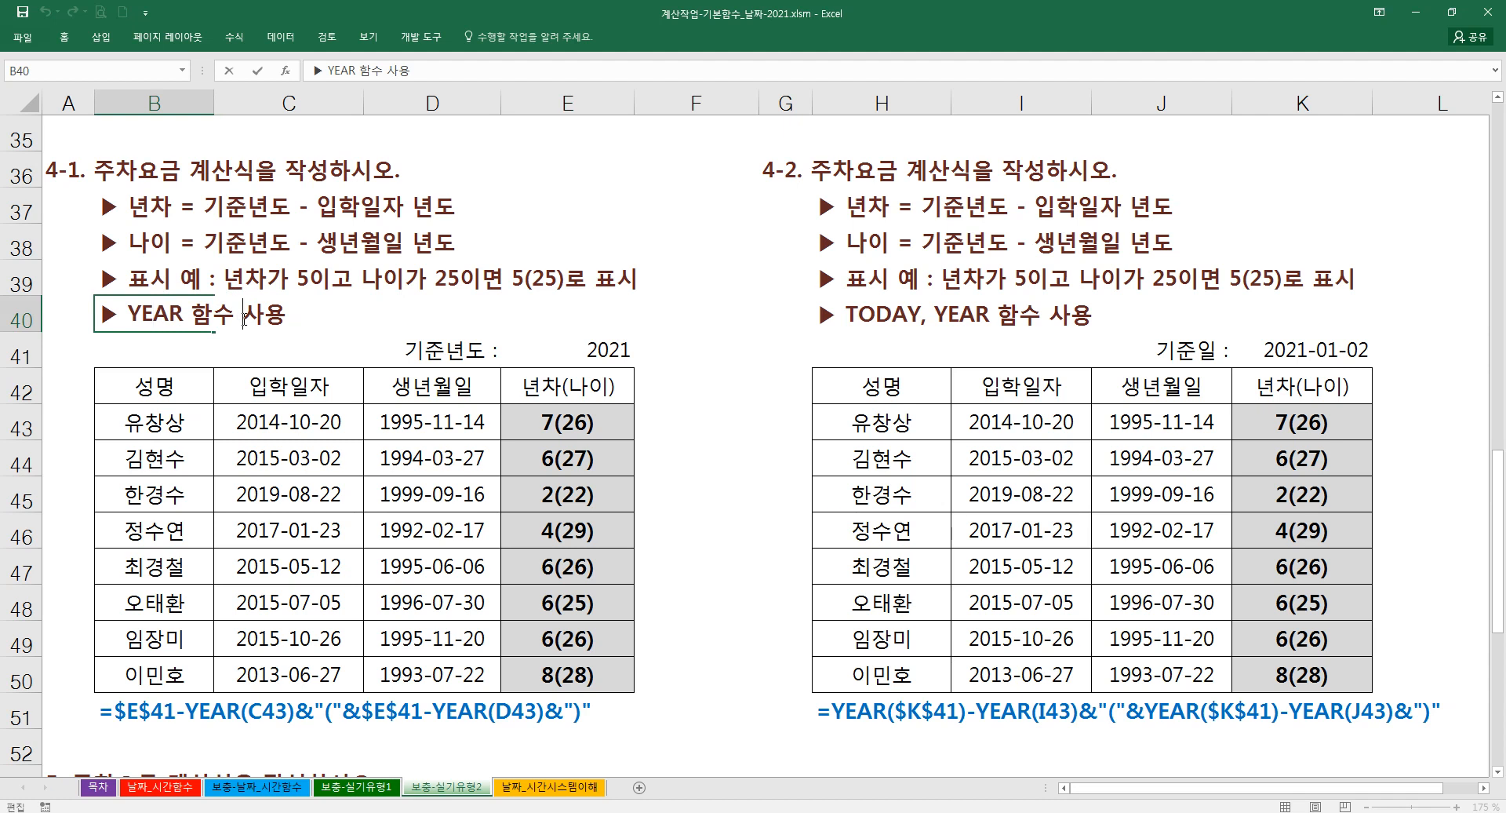
pyautogui.write('와 ')
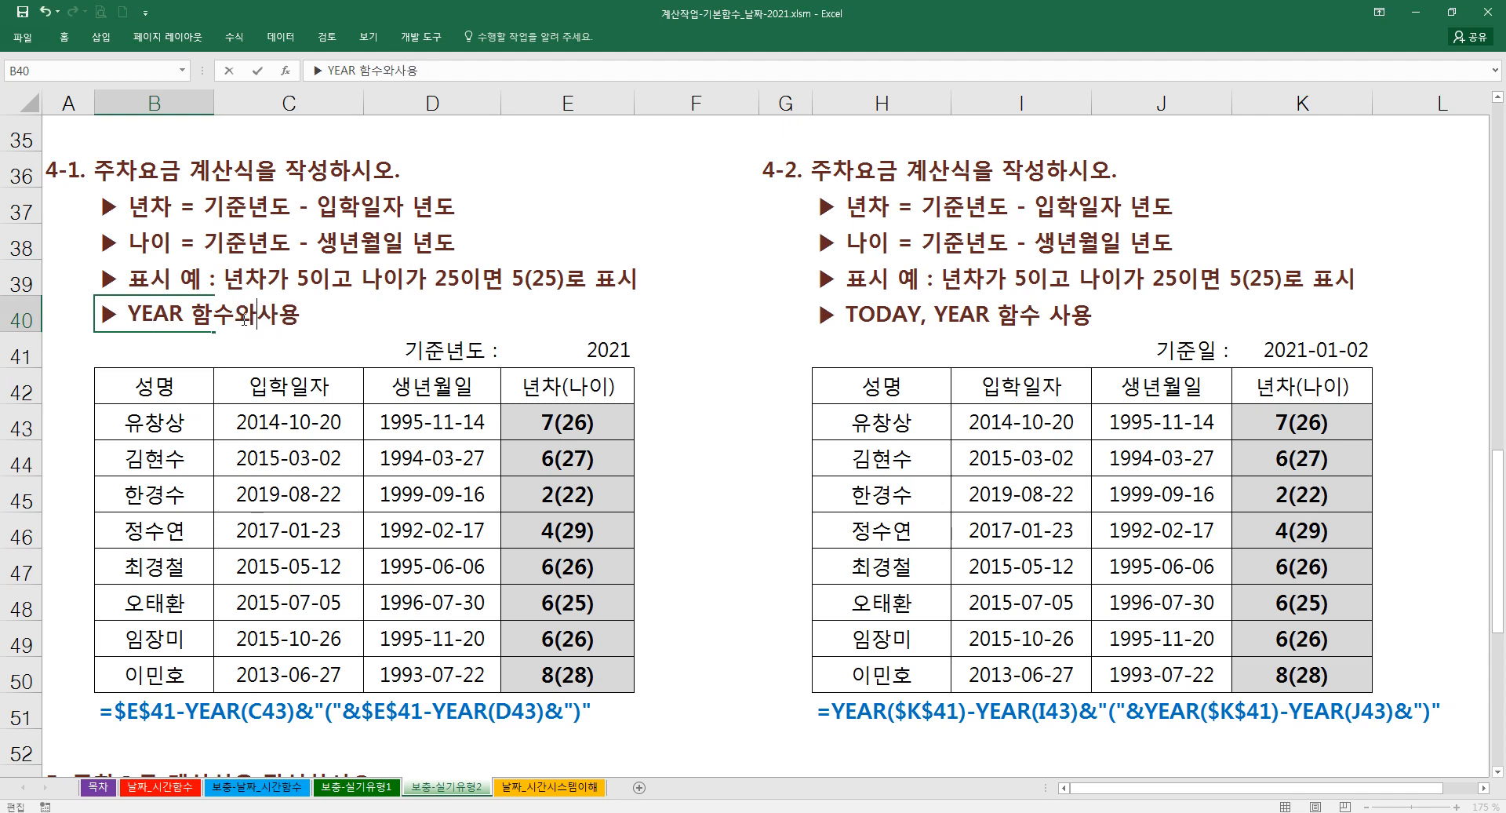
pyautogui.write('& ')
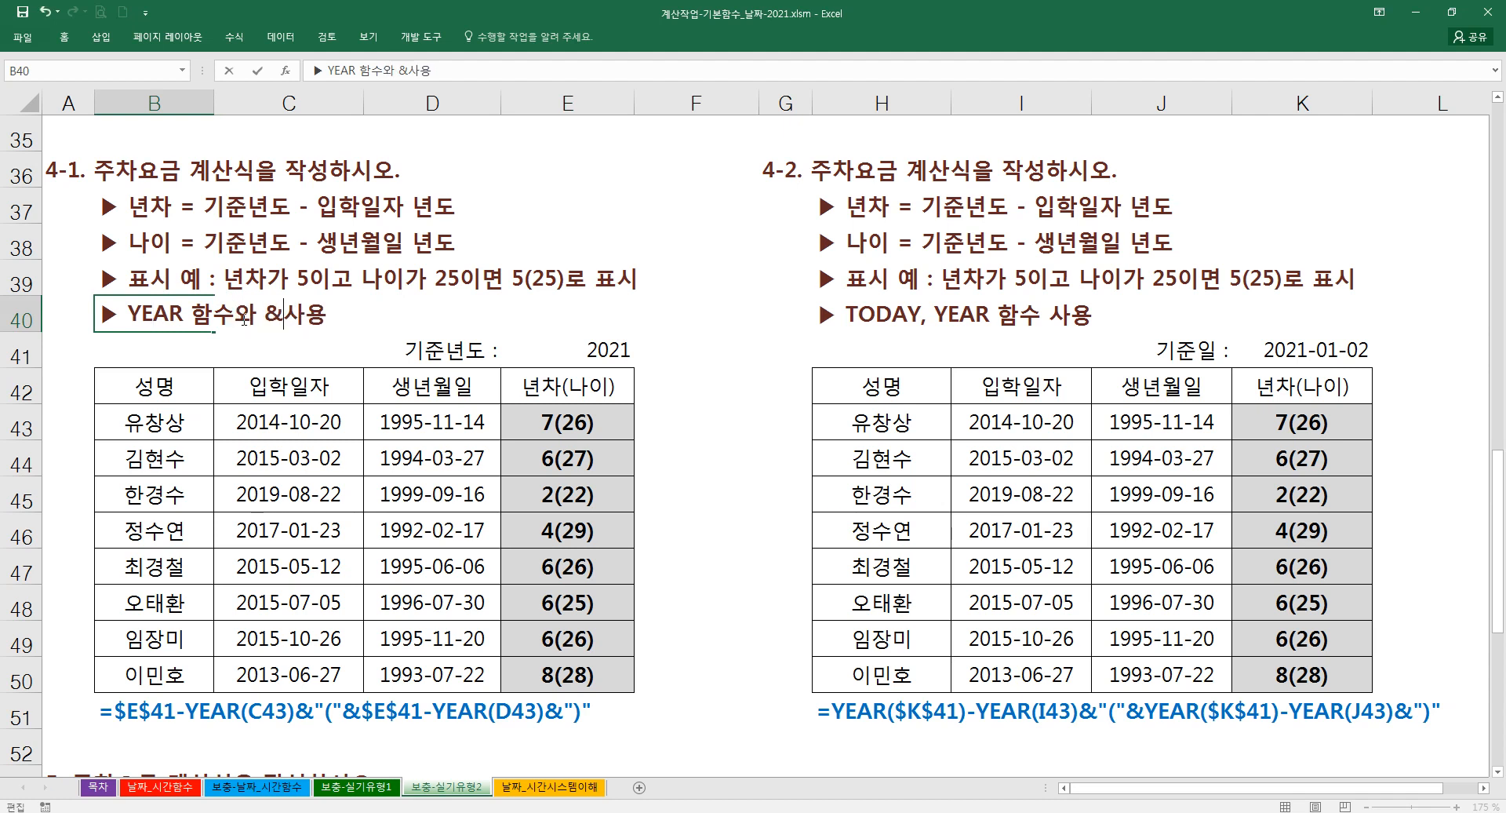
pyautogui.write('연산자')
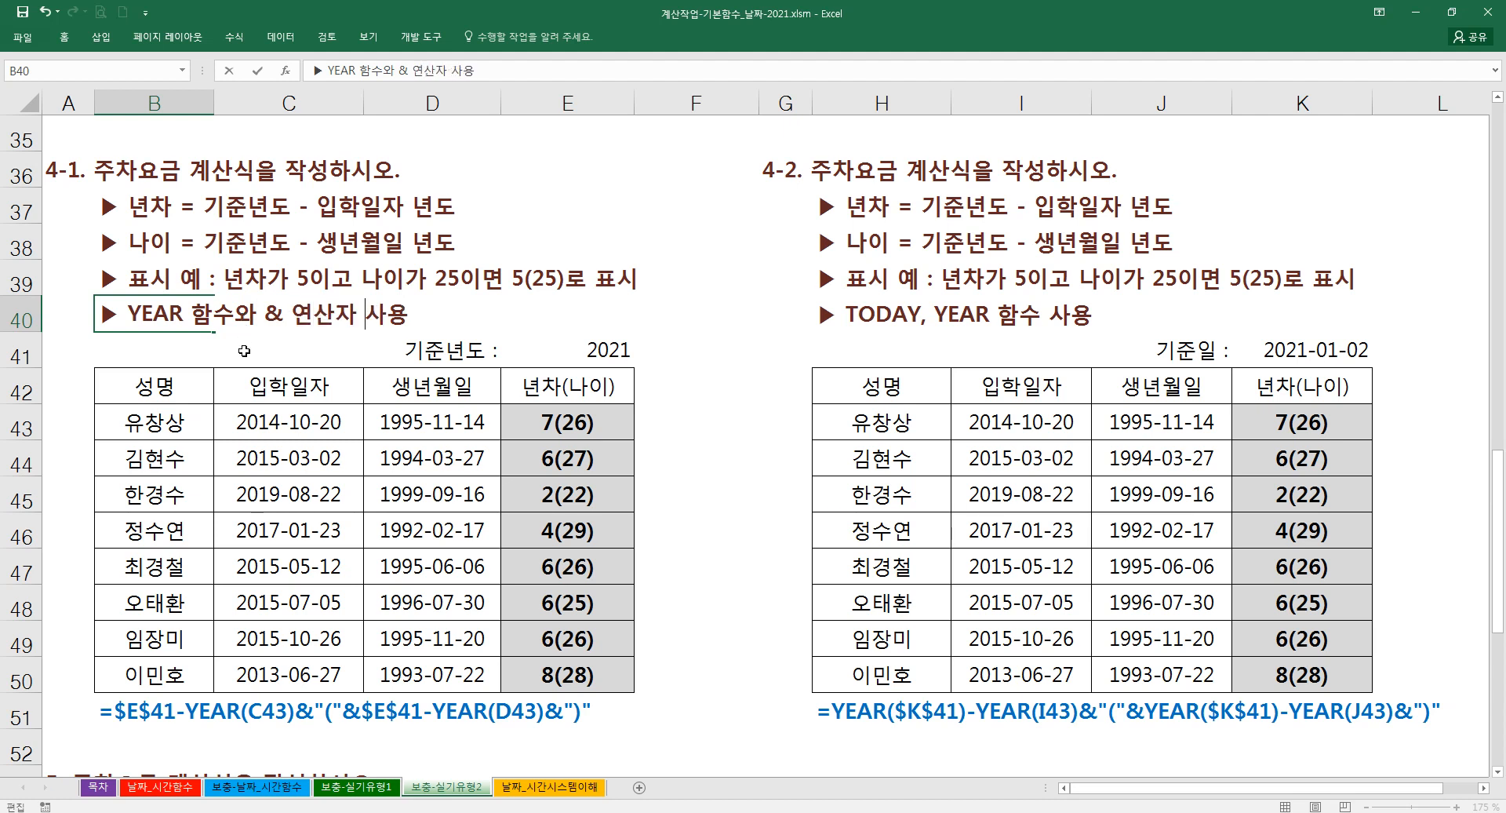
pyautogui.press('Return')
# - Copy the "& 연산자 사용" wording from B40 into H40 so it reads "▶ TODAY, YEAR 함수와 & 연산자 사용"
pyautogui.click(151, 314)
pyautogui.doubleClick(152, 314)
pyautogui.moveTo(266, 314); pyautogui.dragTo(409, 316)
pyautogui.hotkey('ctrl', 'c')
pyautogui.doubleClick(874, 314)
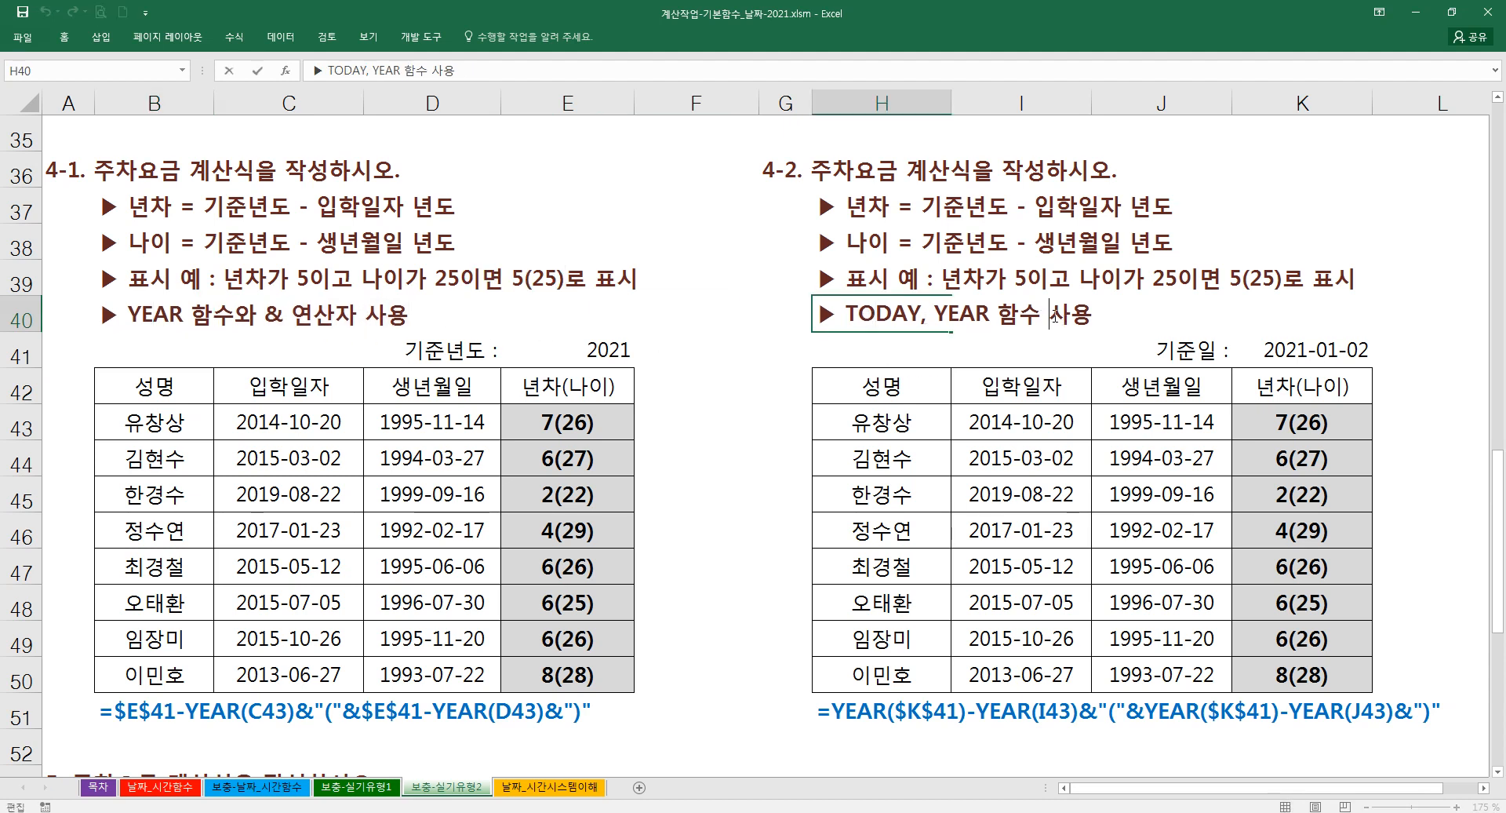
pyautogui.hotkey('ctrl', 'v')
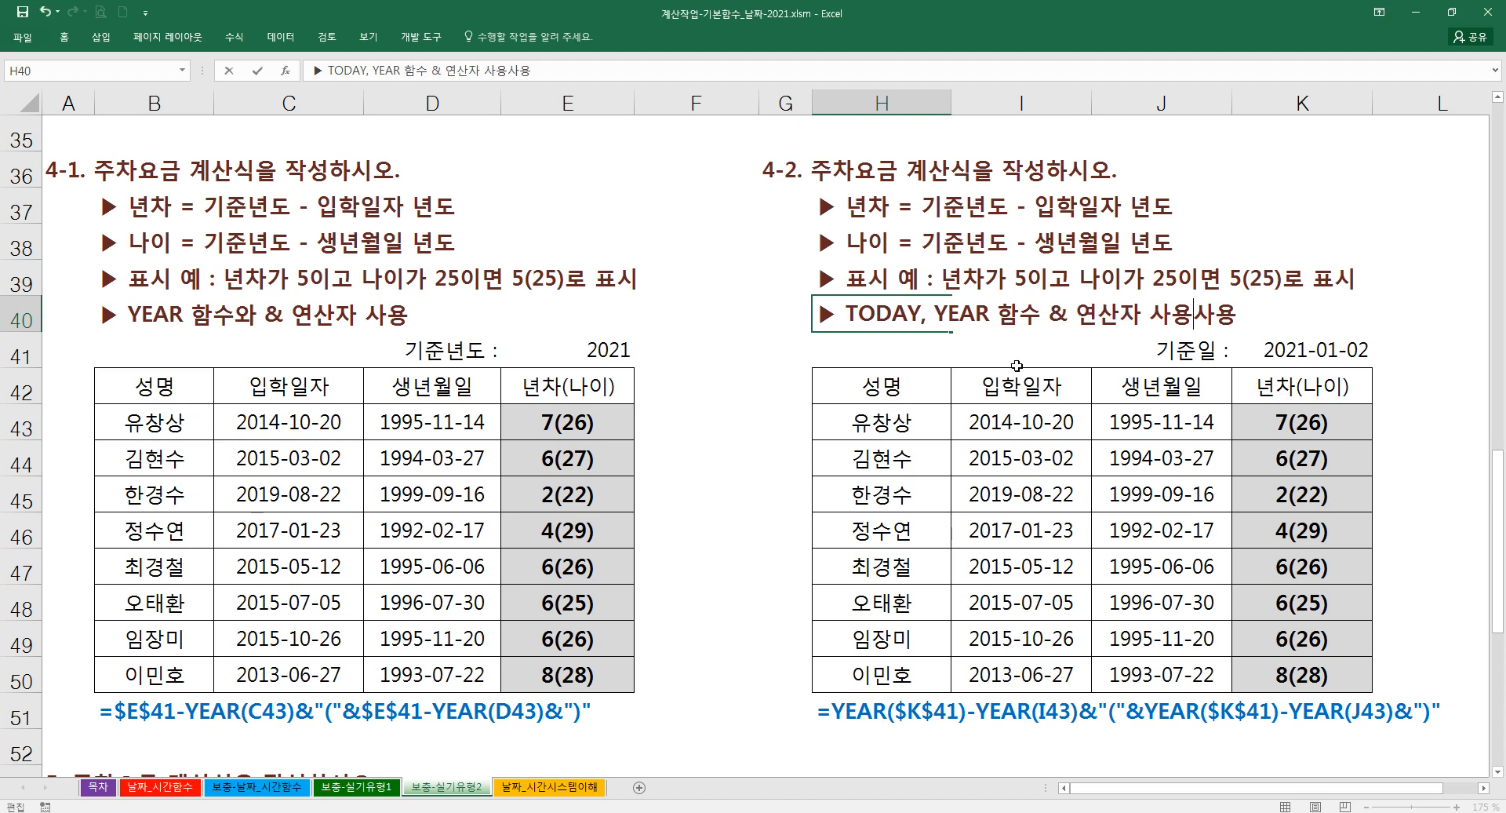
pyautogui.press('Delete')
pyautogui.press('Delete')
pyautogui.click(1038, 317)
pyautogui.write('와')
pyautogui.press('Return')
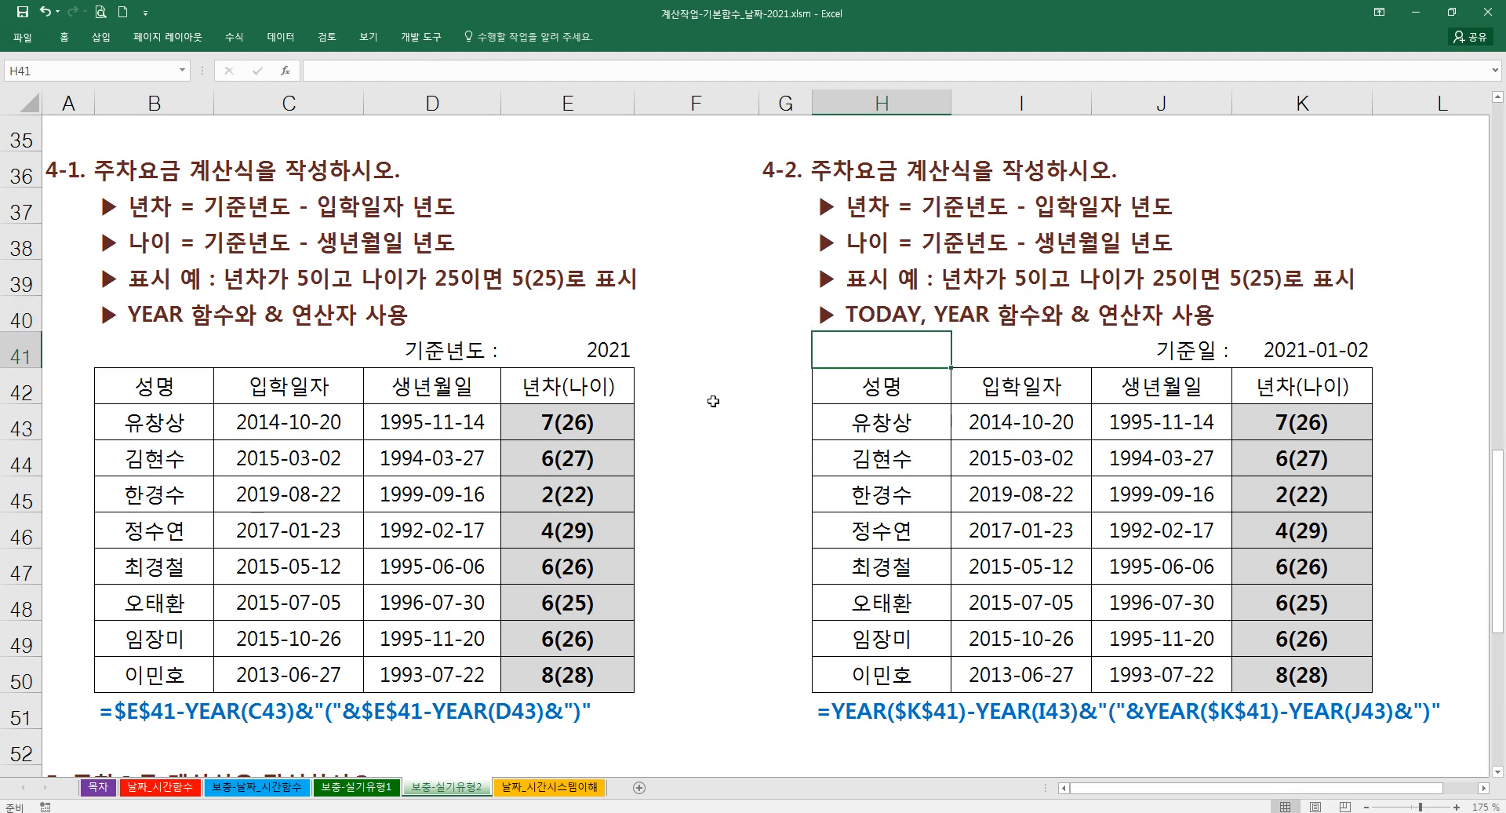
# - Compare the reference year in E41 with the reference date in K41, and check the function condition in B40
pyautogui.click(605, 353)
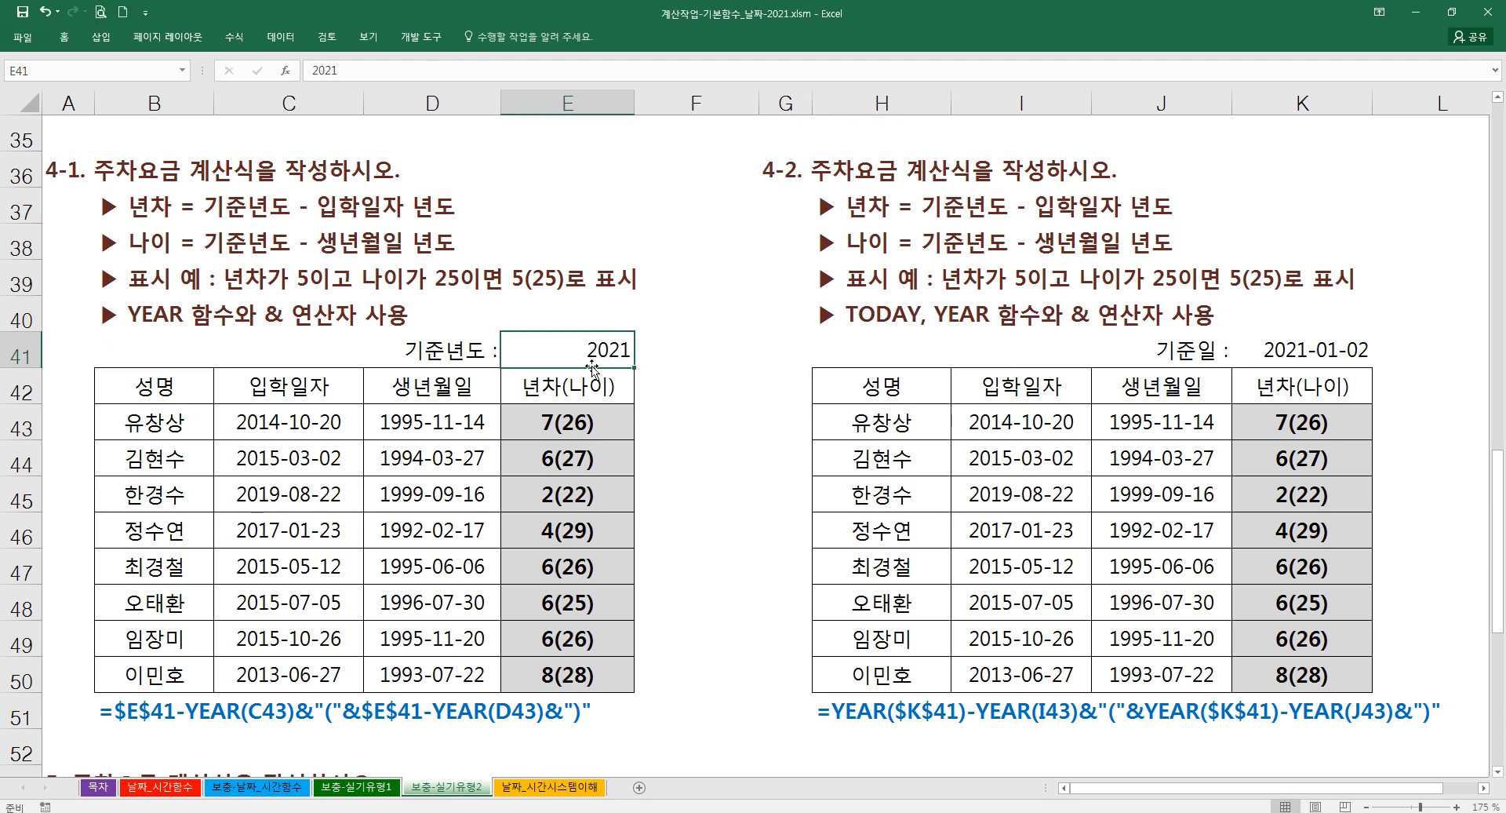
pyautogui.click(1284, 346)
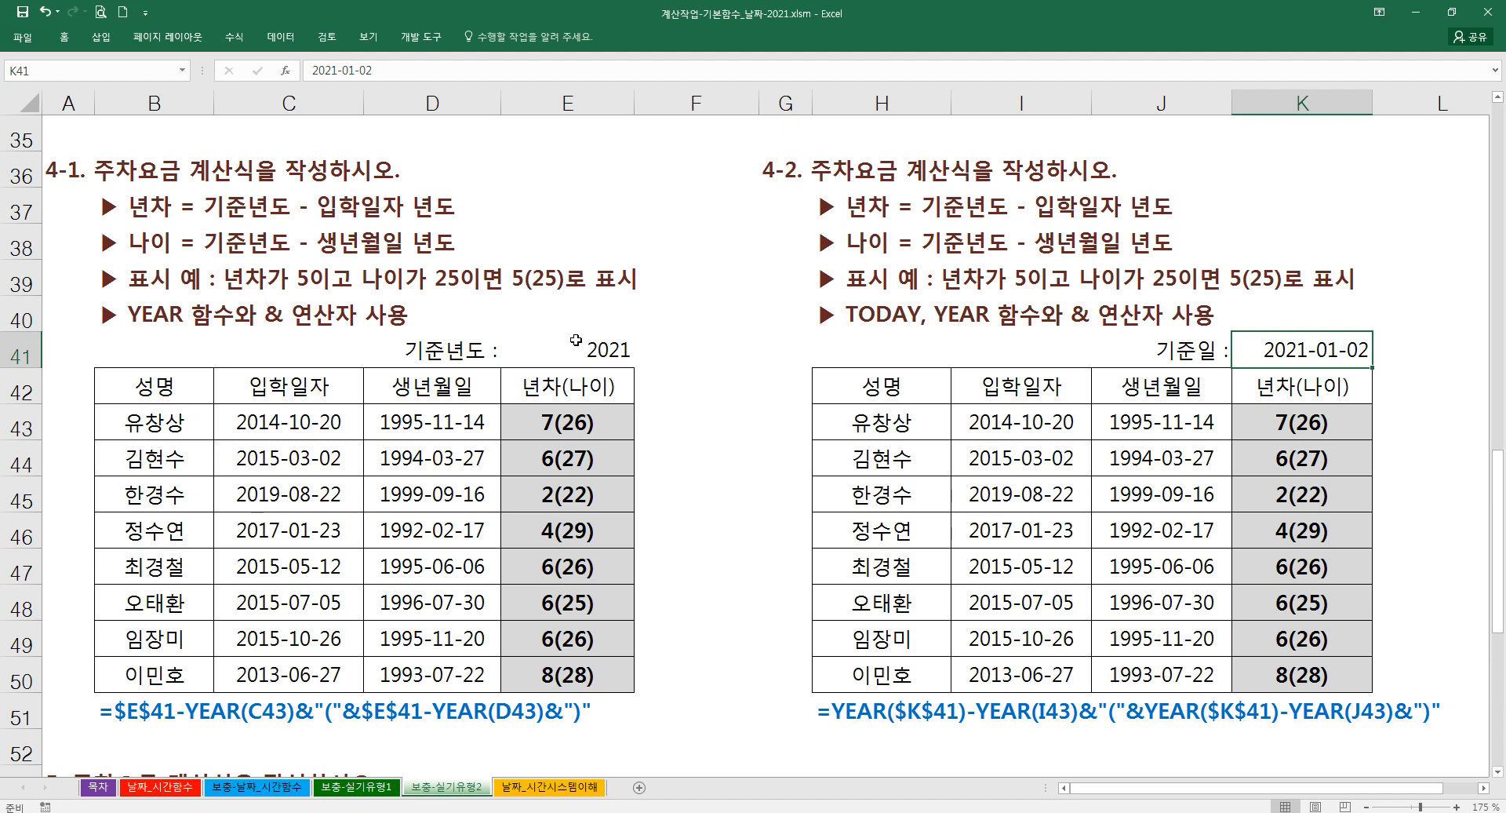
pyautogui.click(117, 309)
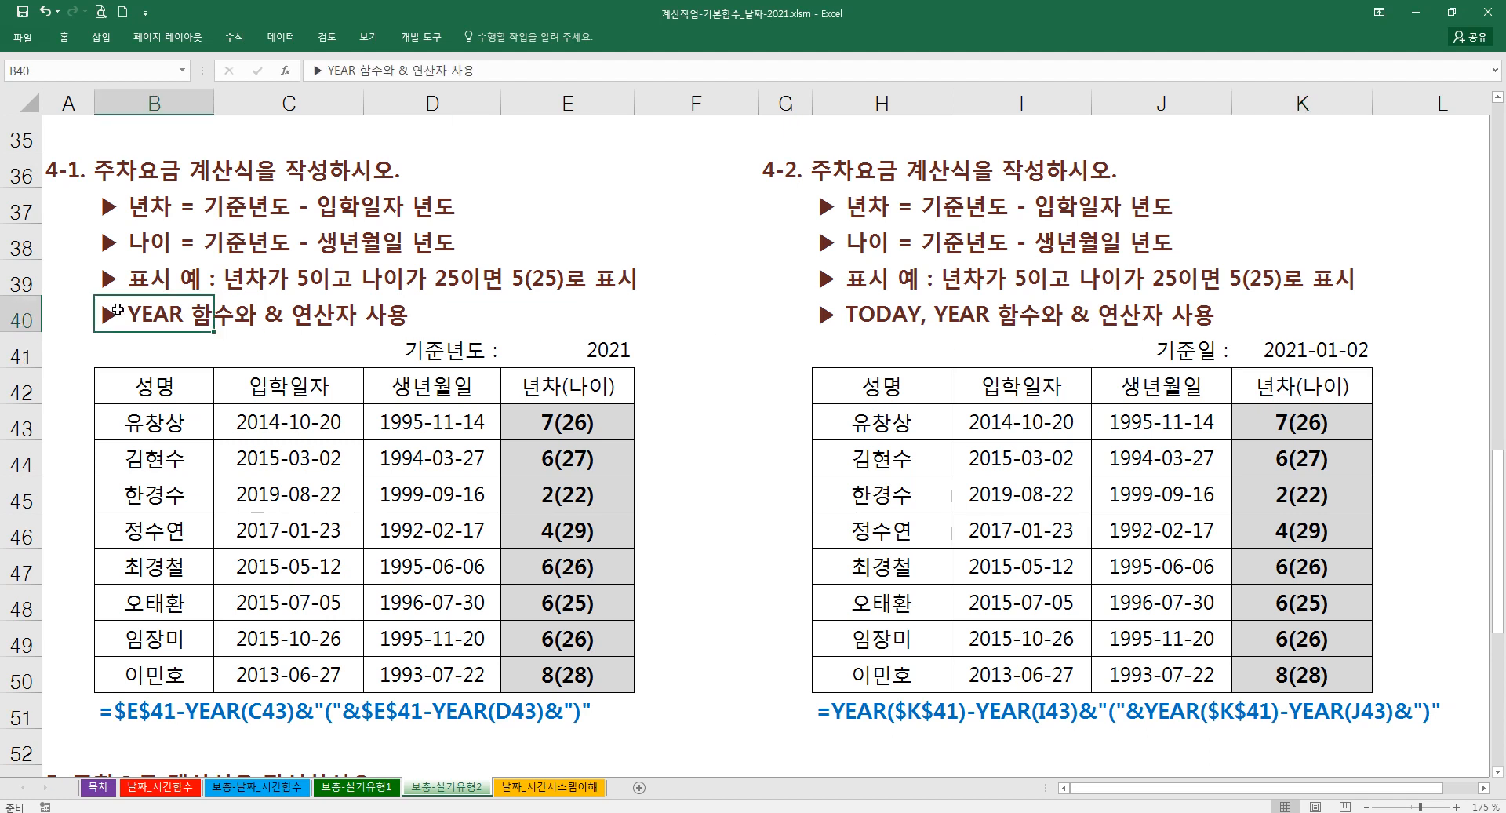
pyautogui.doubleClick(121, 310)
# - Remove "TODAY, " from the exercise 4-2 function condition in H40 and recheck the reference date in K41
pyautogui.click(844, 316)
pyautogui.doubleClick(845, 315)
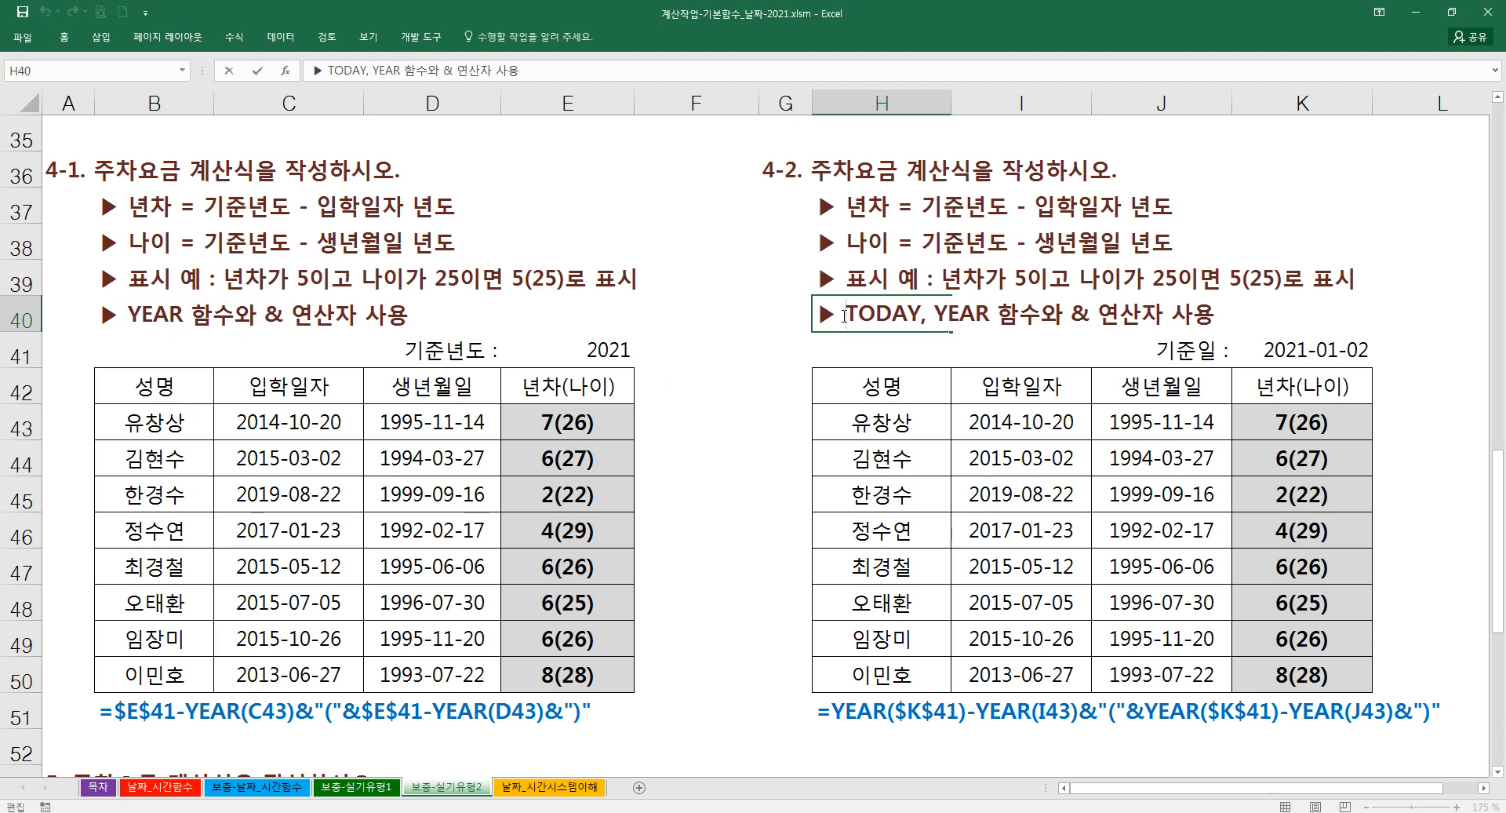
pyautogui.moveTo(847, 315); pyautogui.dragTo(929, 323)
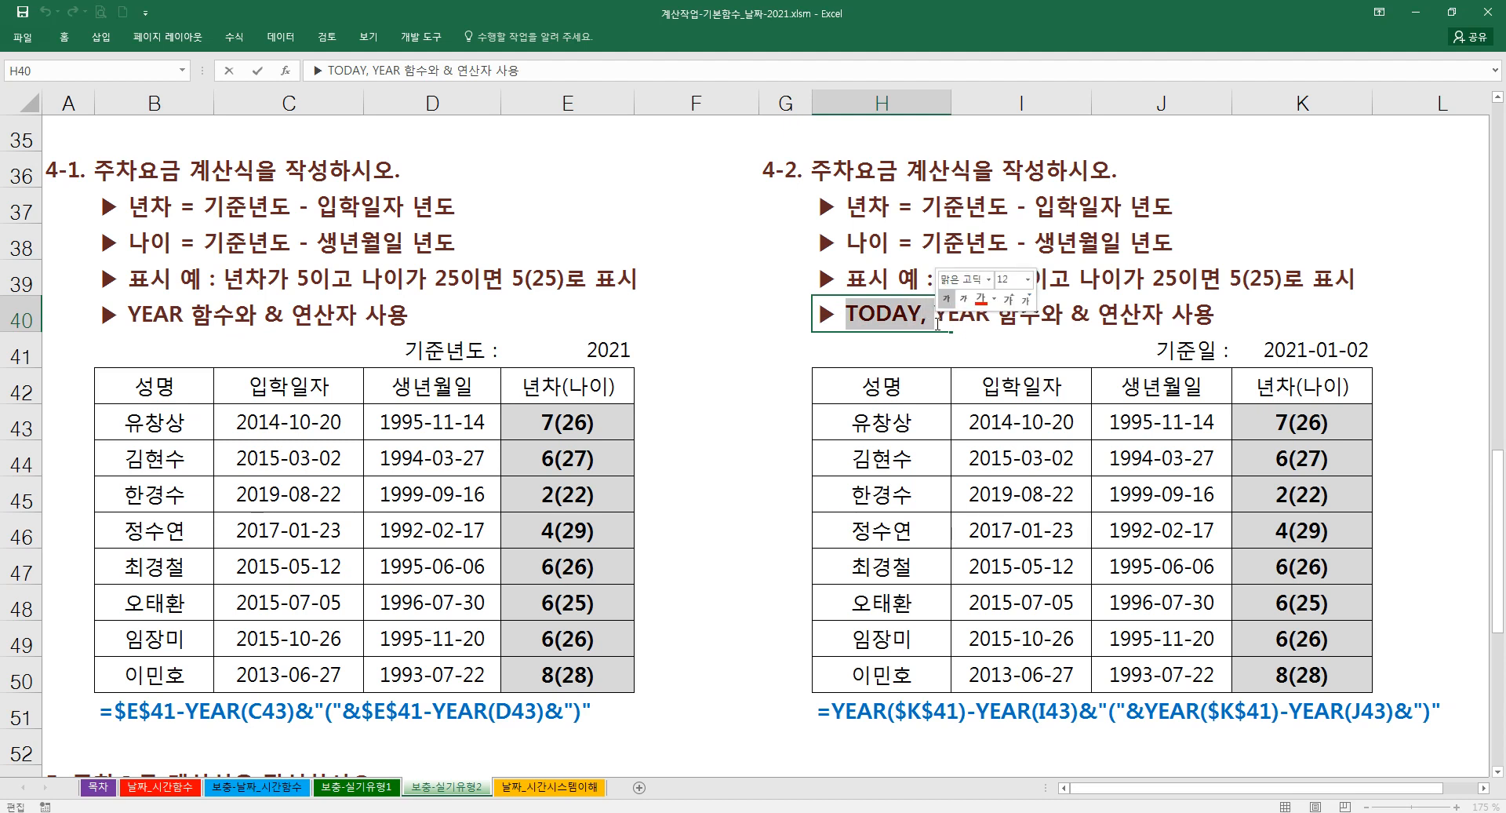
pyautogui.press('BackSpace')
pyautogui.press('Return')
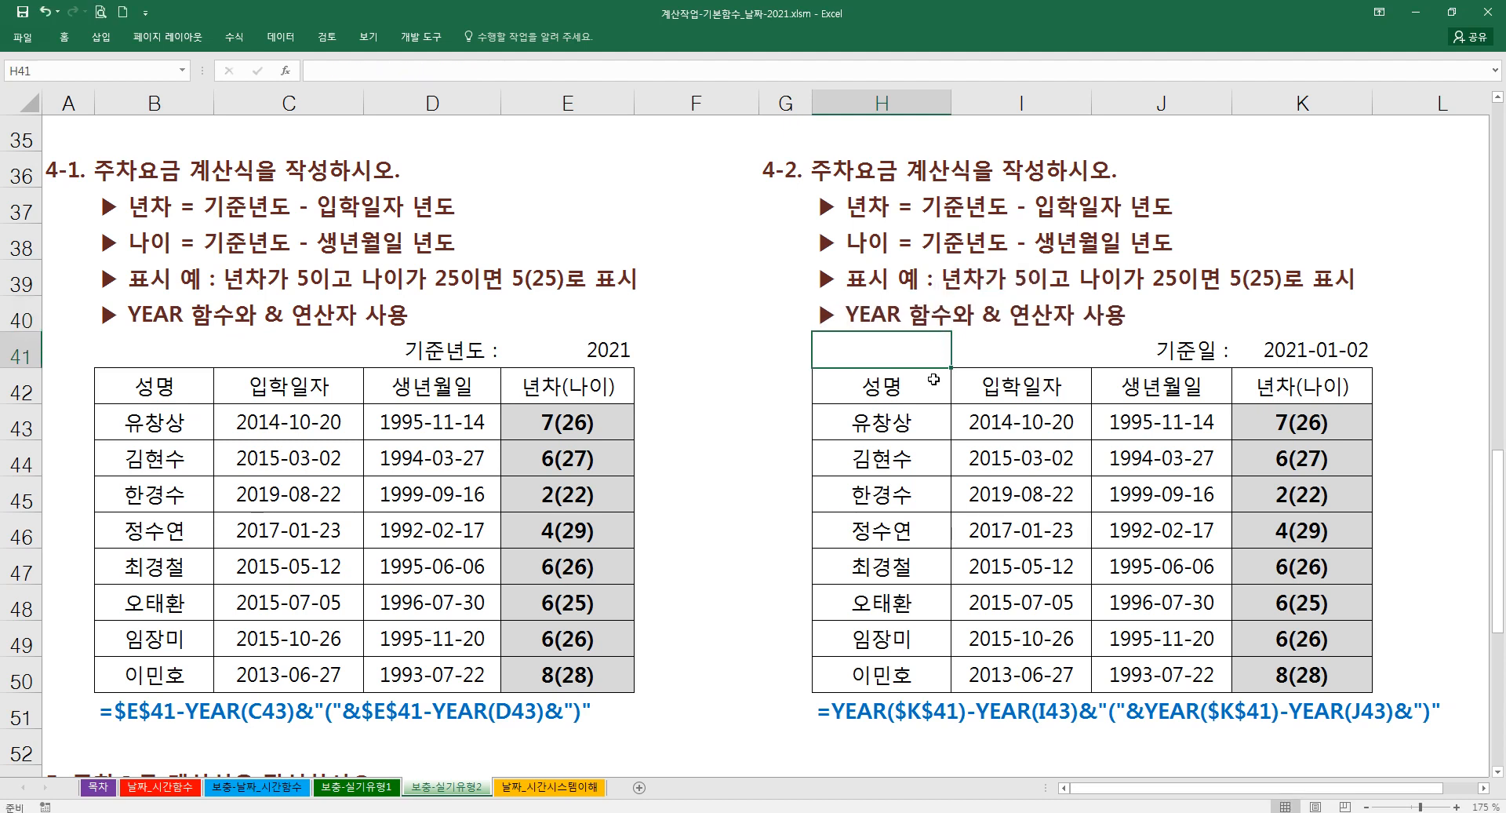
pyautogui.click(1287, 346)
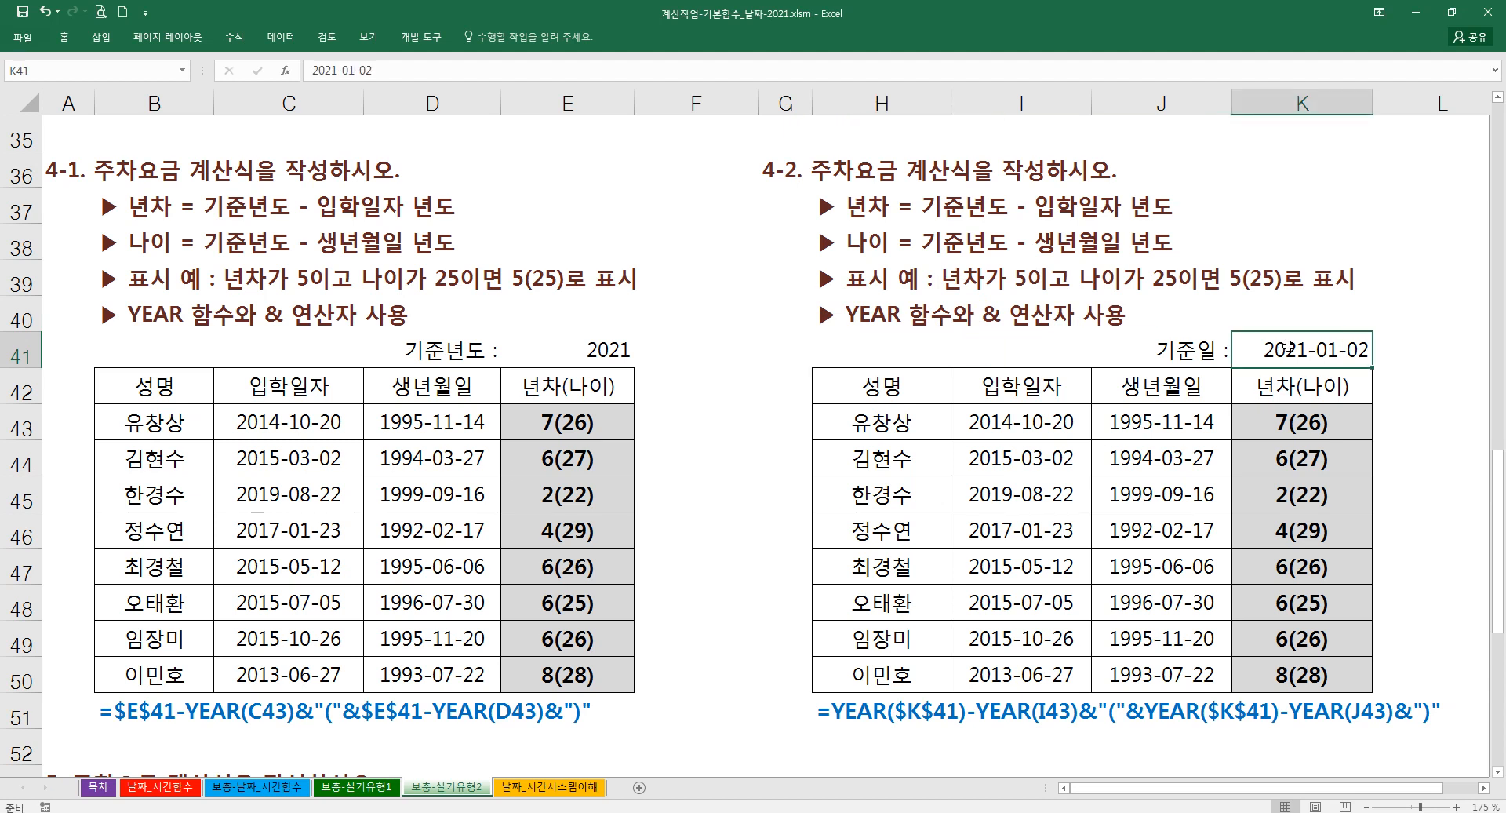
# - Check the existing formula in E43, and start a formula in F43 with the reference year: =E41-
pyautogui.click(583, 422)
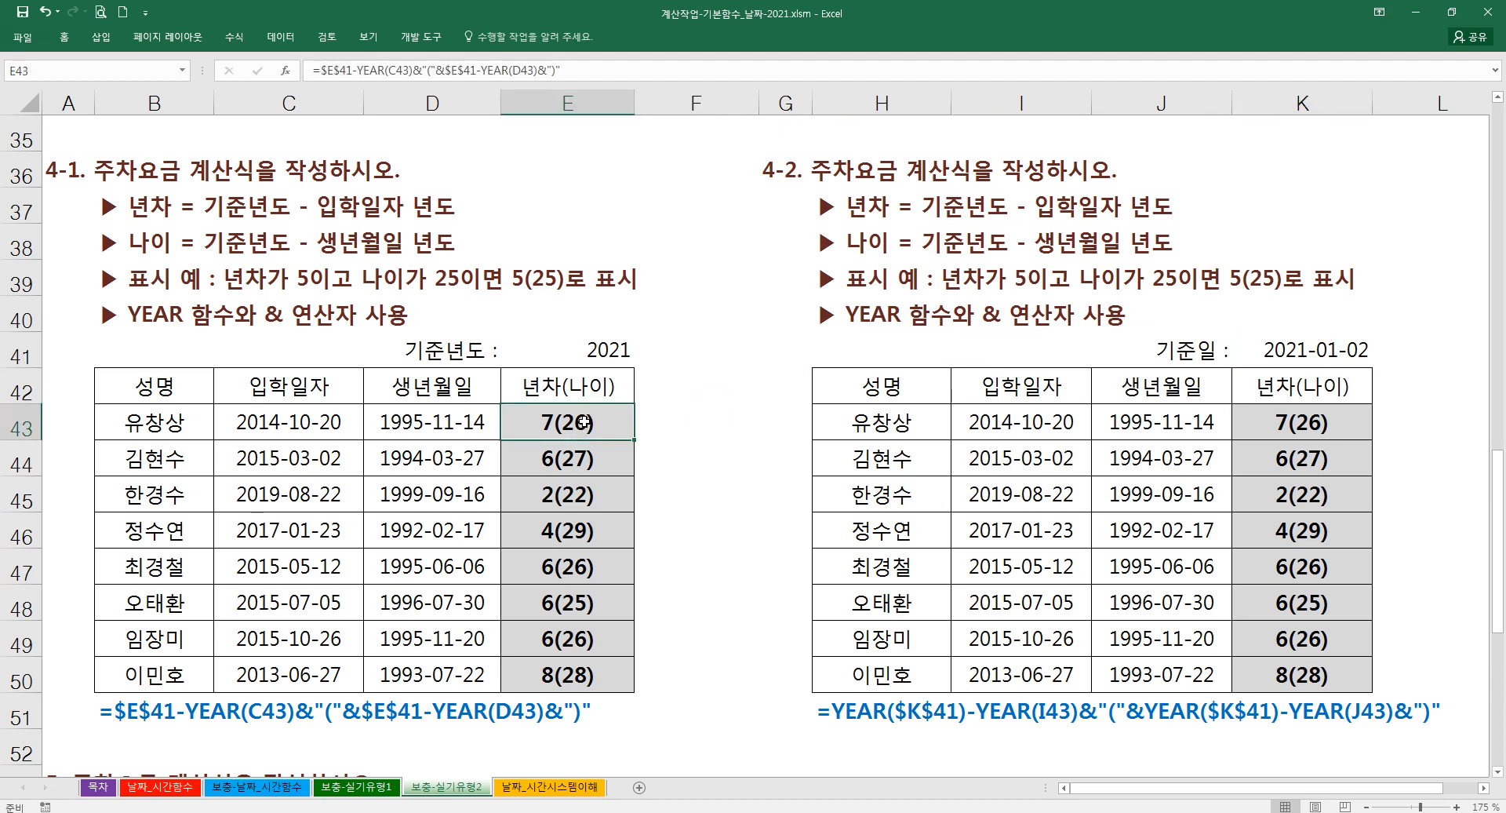
pyautogui.click(691, 422)
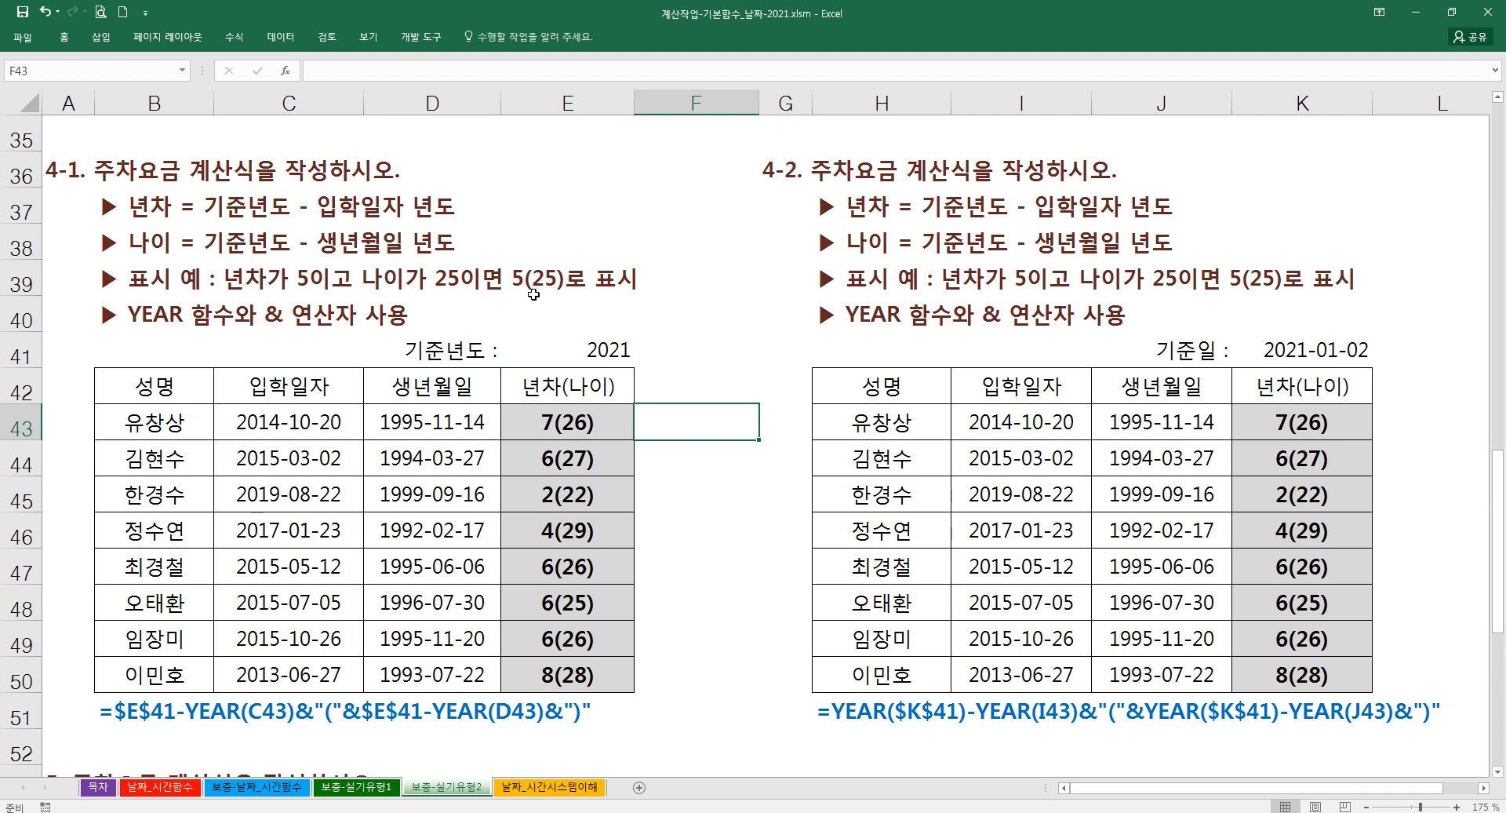
pyautogui.write('=ye')
pyautogui.press('BackSpace')
pyautogui.press('BackSpace')
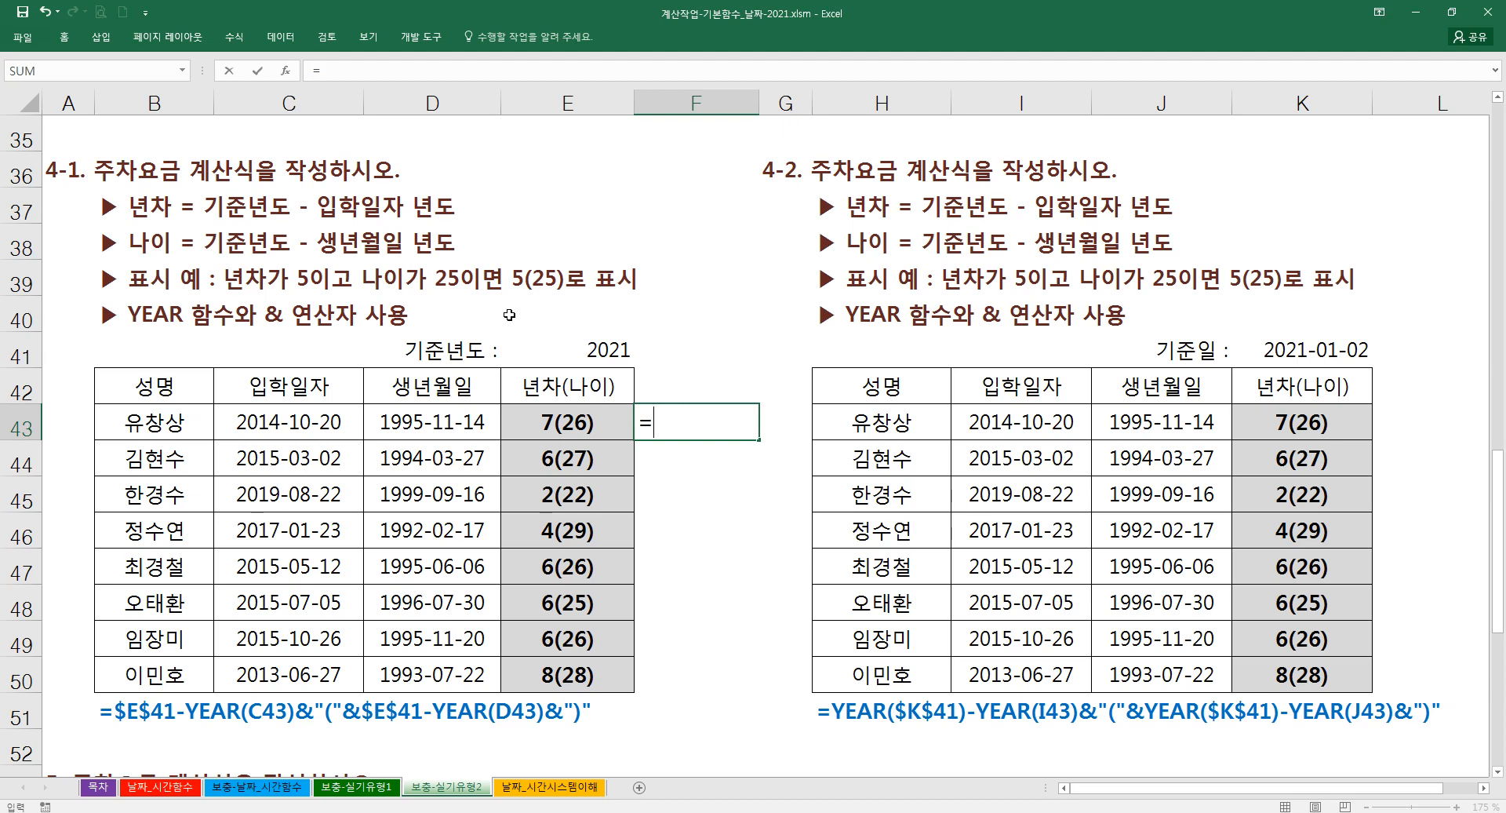
pyautogui.write('ye')
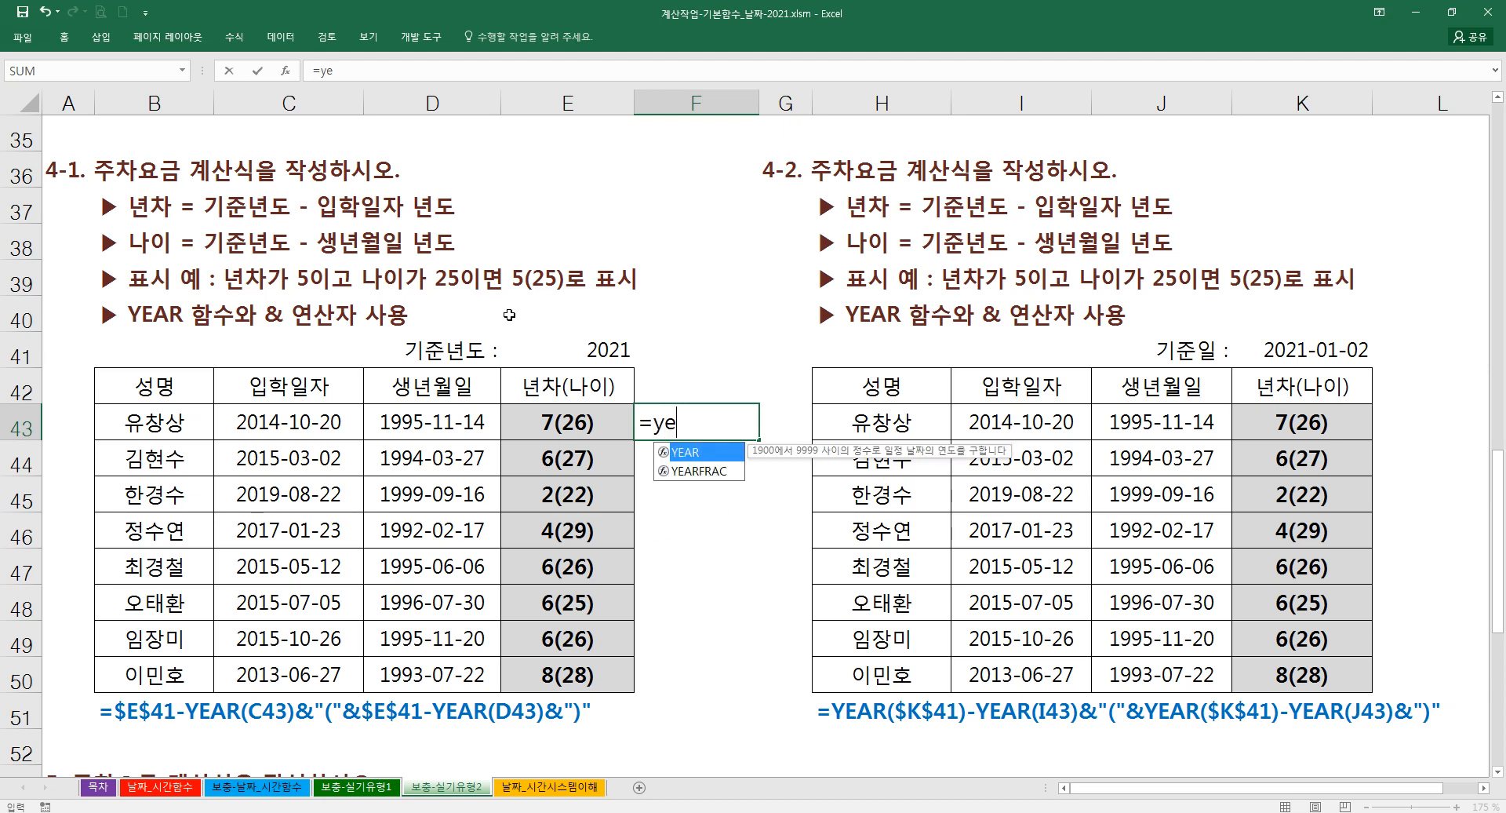
pyautogui.press('BackSpace')
pyautogui.press('BackSpace')
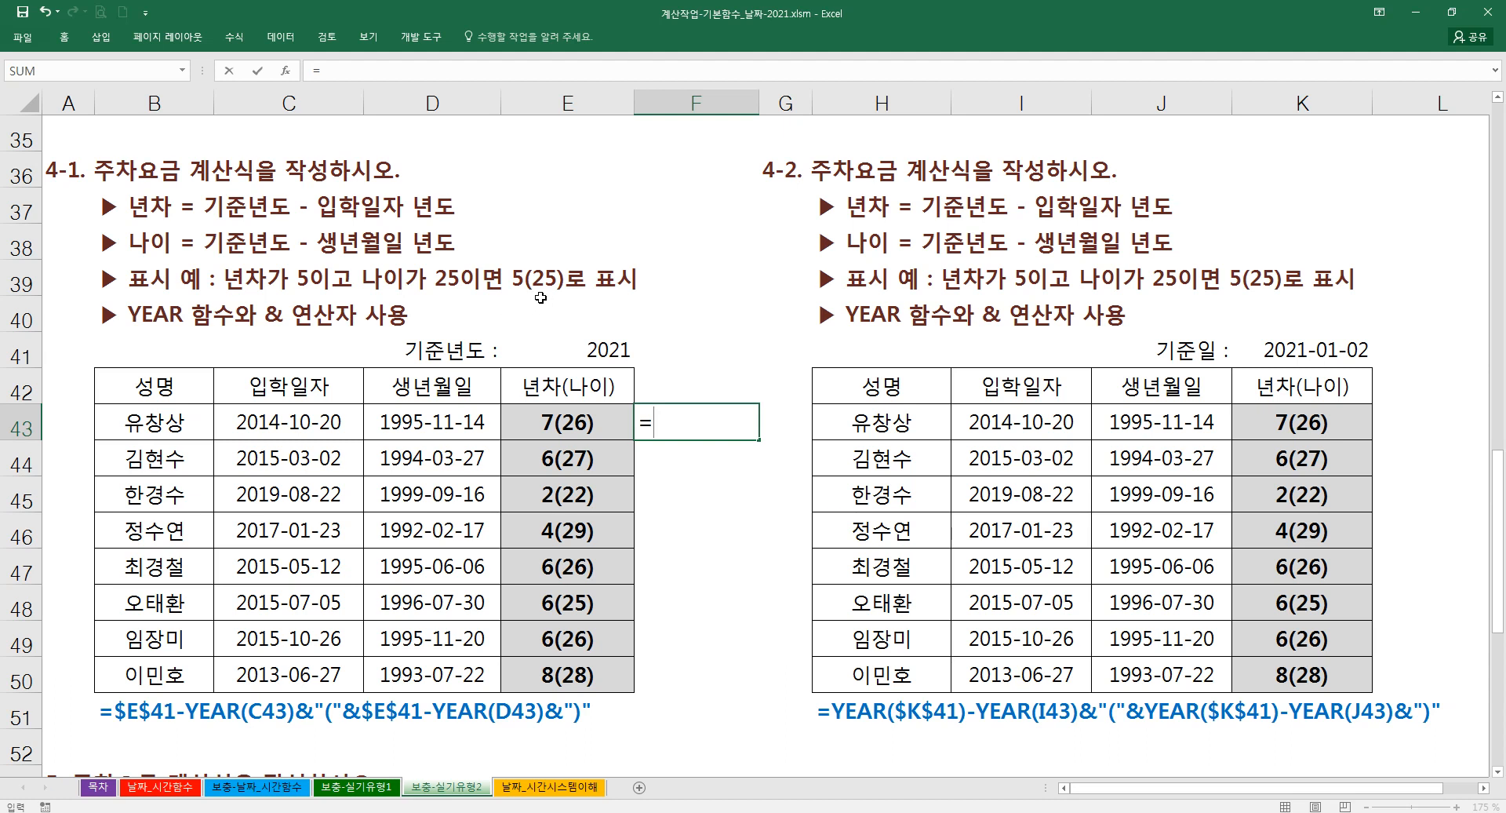
pyautogui.click(563, 346)
pyautogui.write('-')
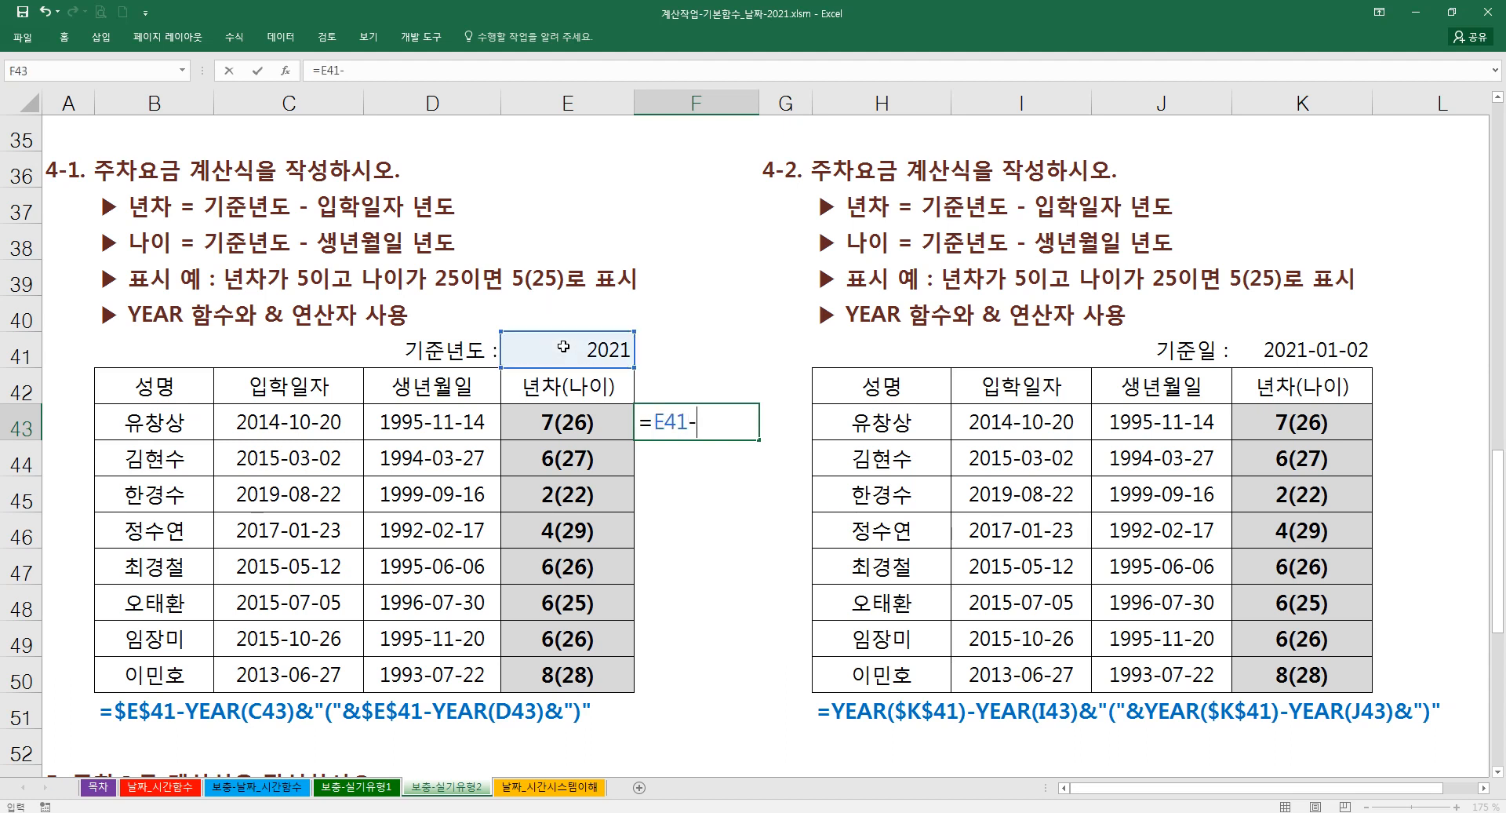
# - Add the YEAR function to the F43 formula through its function arguments, with admission date C43 as Serial_number
pyautogui.write('year(')
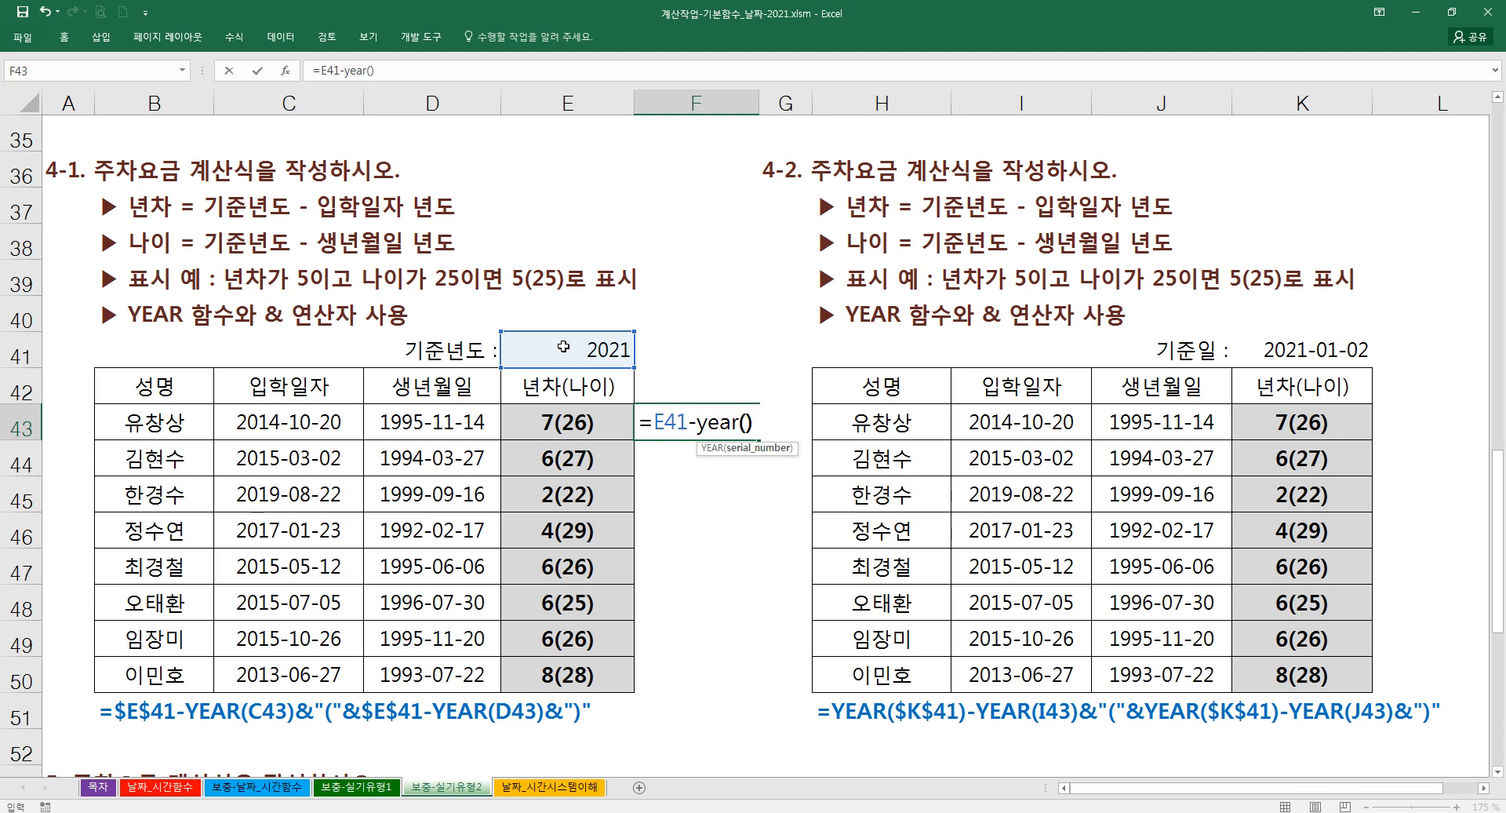
pyautogui.press('BackSpace')
pyautogui.press('Return')
pyautogui.press('Return')
pyautogui.press('End')
pyautogui.hotkey('shift', 'F3')
pyautogui.moveTo(527, 313); pyautogui.dragTo(891, 494)
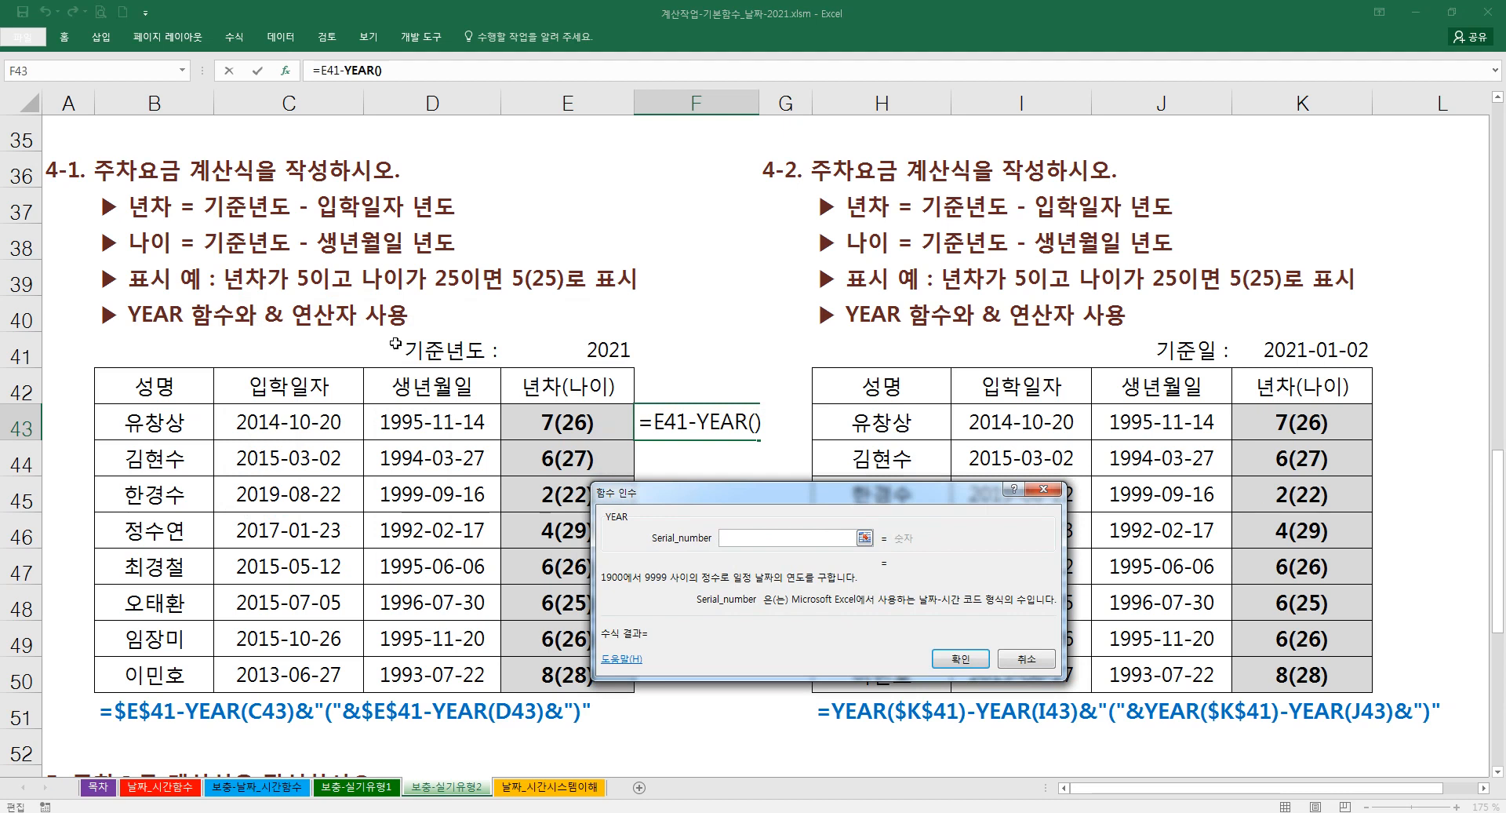
pyautogui.click(333, 415)
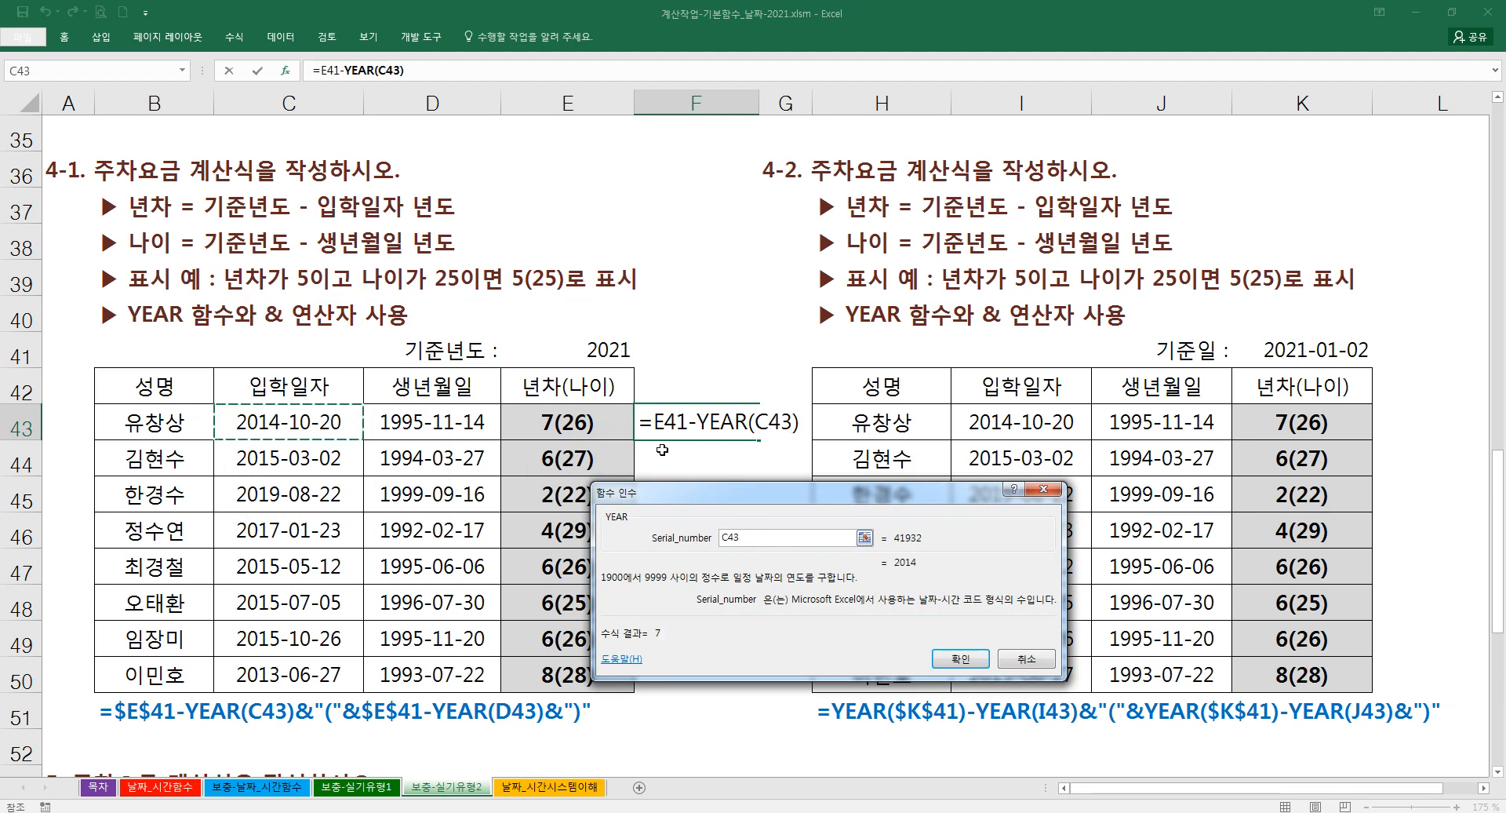
# - Append an opening parenthesis as text to the F43 formula with &"("&
pyautogui.click(317, 71)
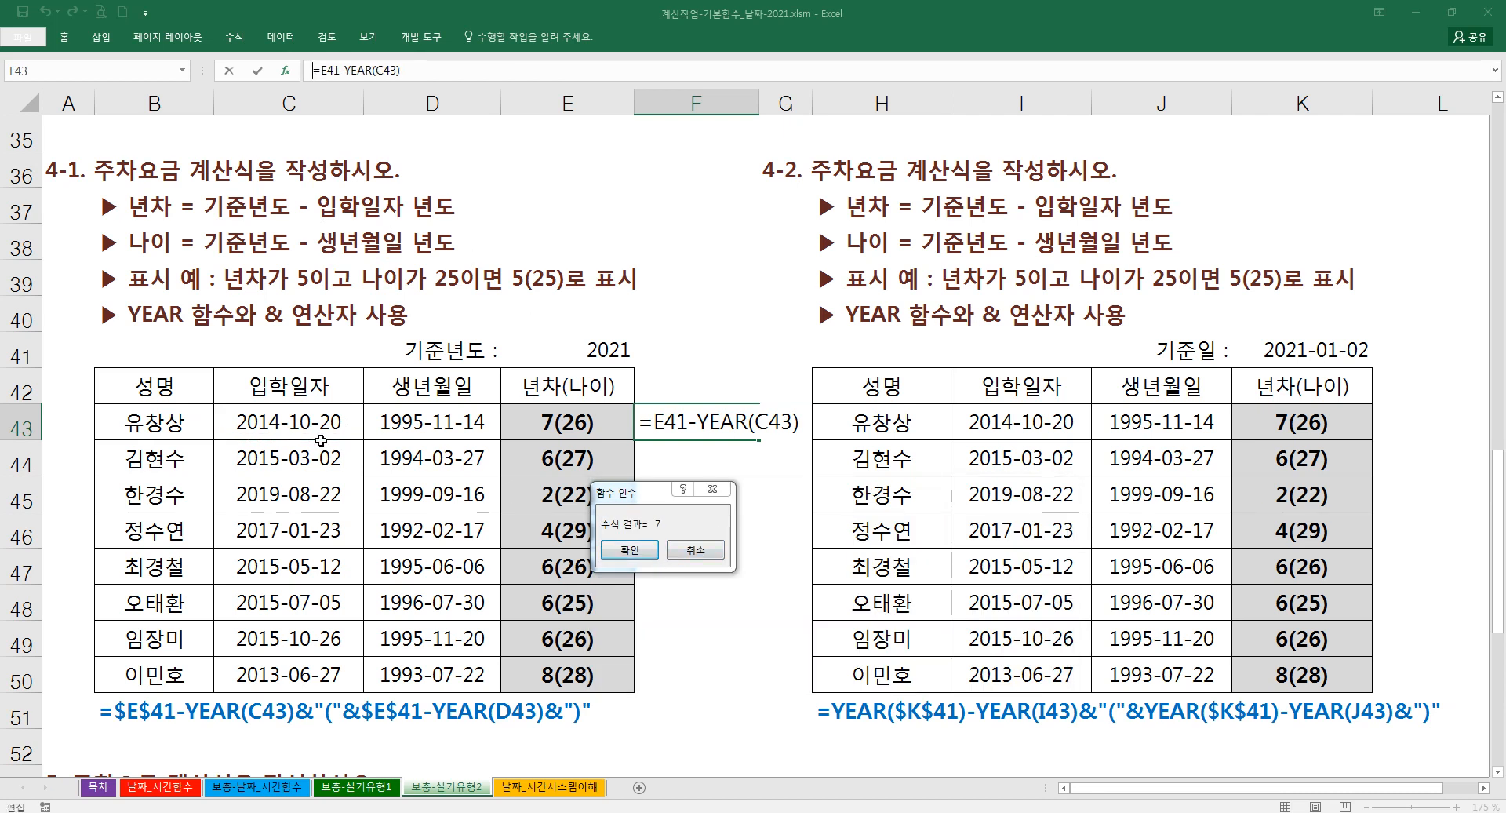
pyautogui.click(369, 70)
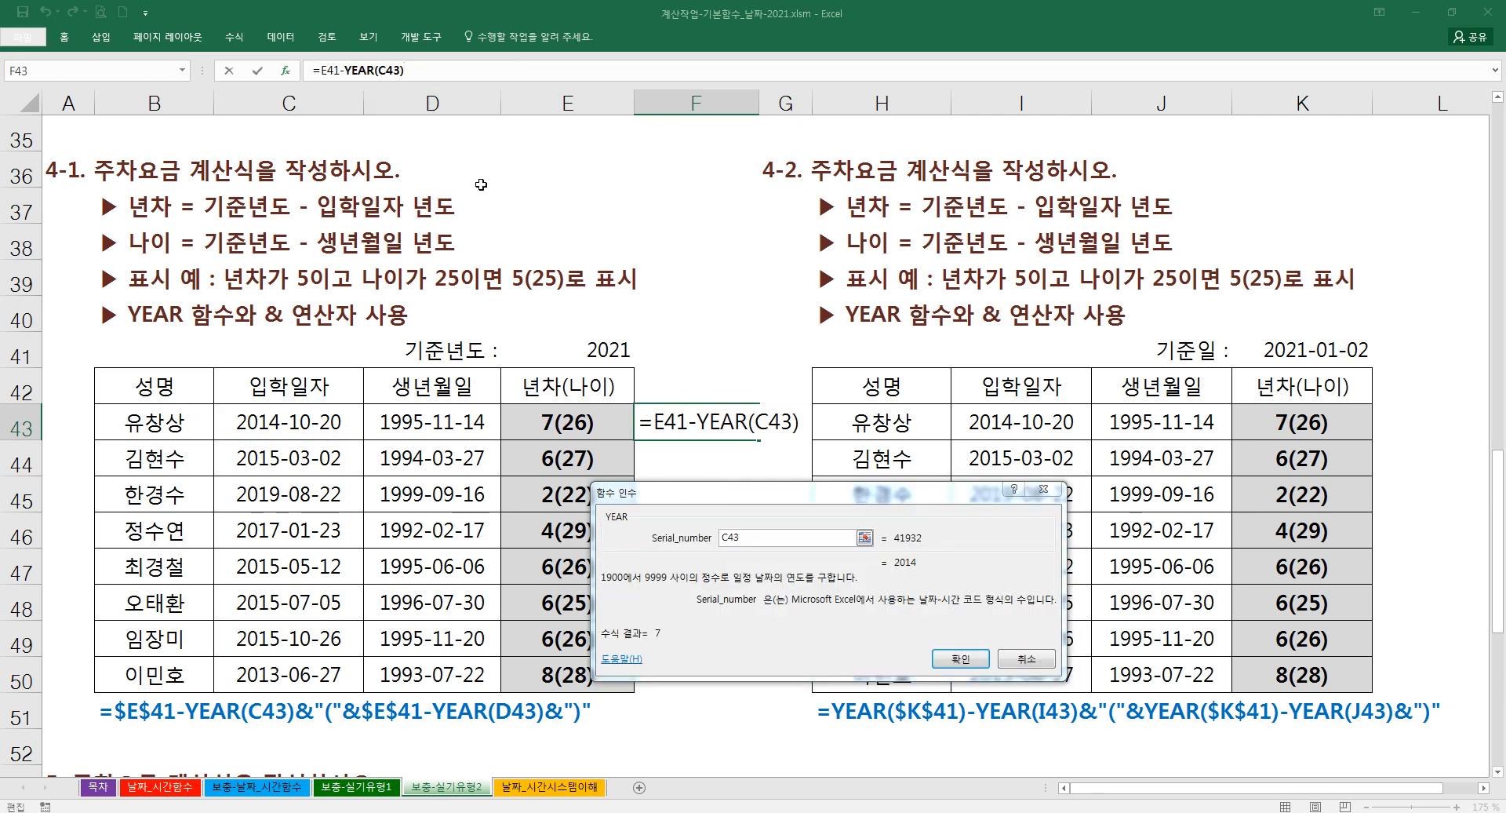
pyautogui.write('&"(')
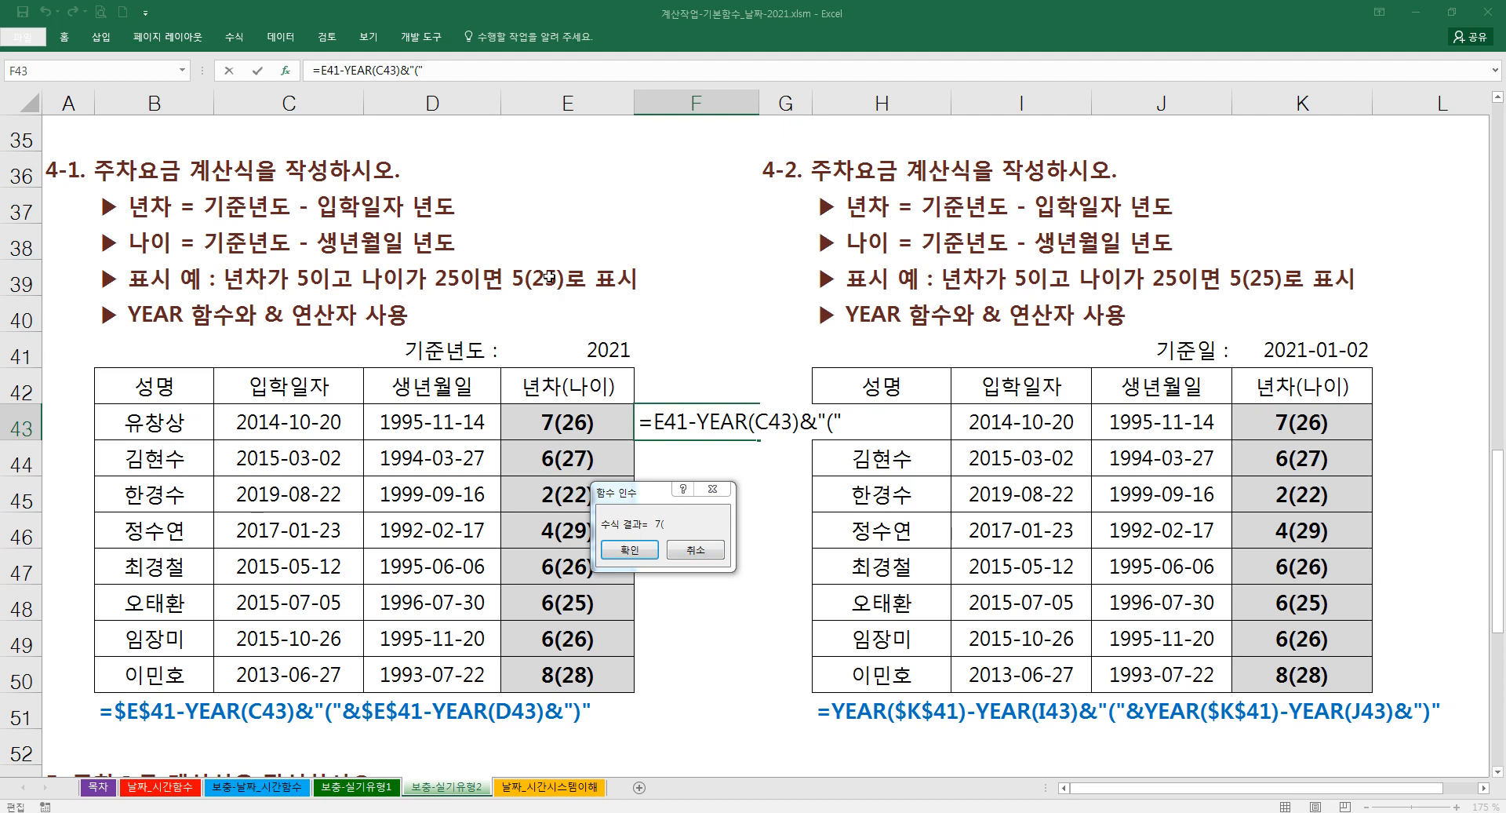
pyautogui.click(459, 73)
pyautogui.write('&')
# - Add the age calculation E41-YEAR(D43) to the F43 formula, with birth date D43 as Serial_number
pyautogui.click(604, 353)
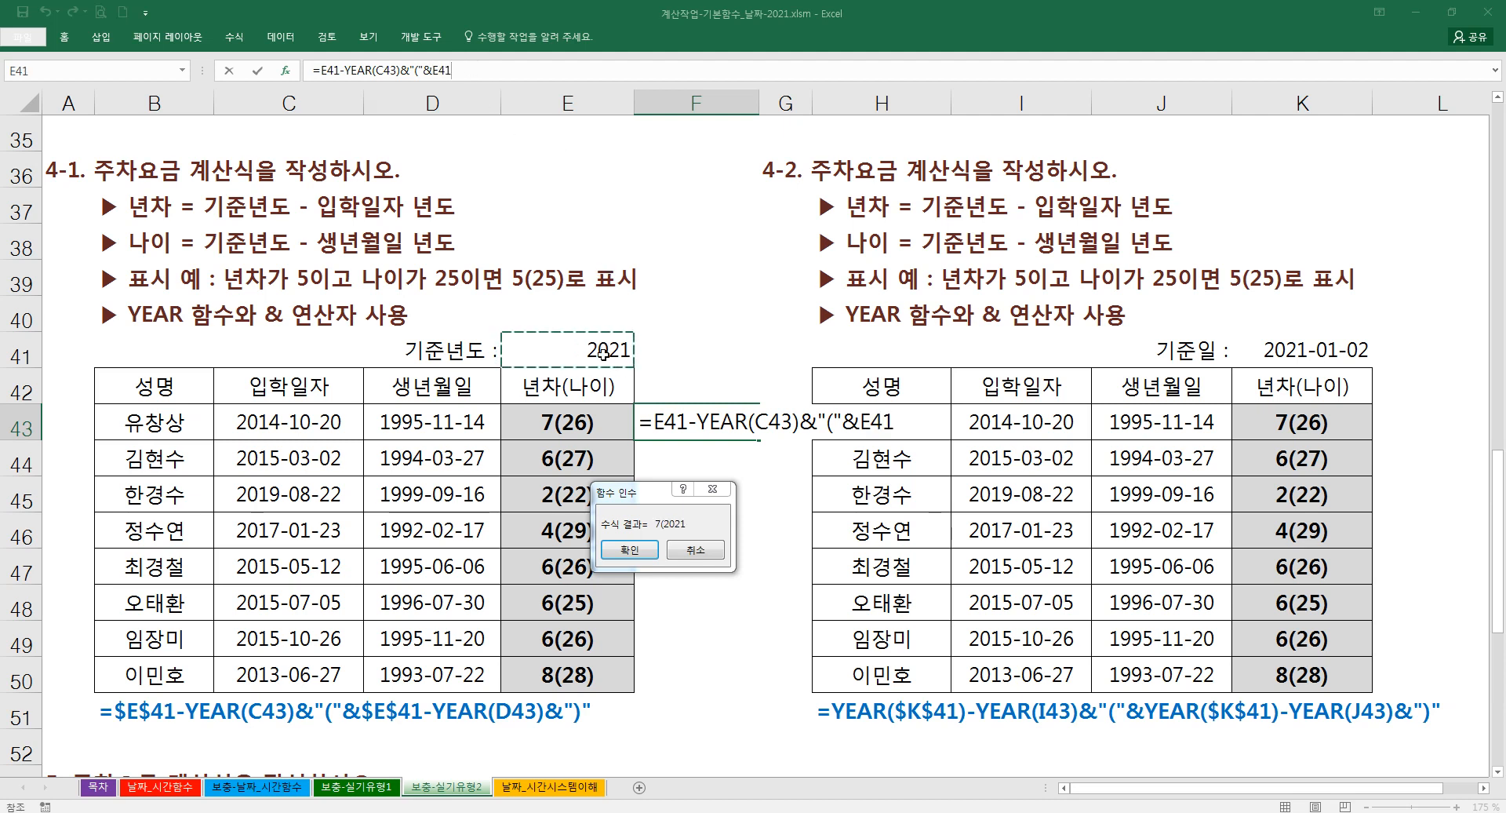
pyautogui.write('-yr')
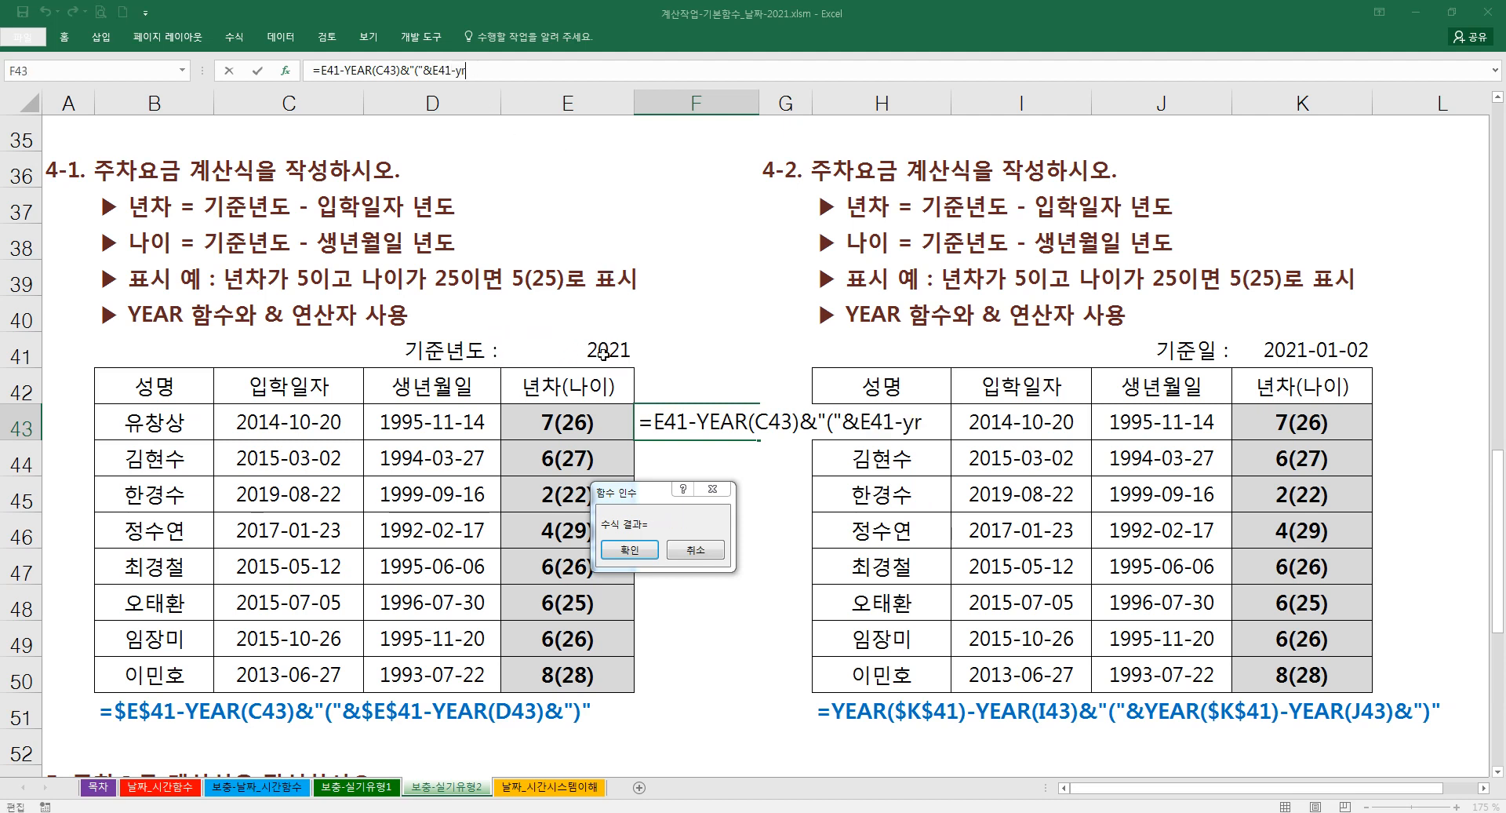
pyautogui.write('ar(')
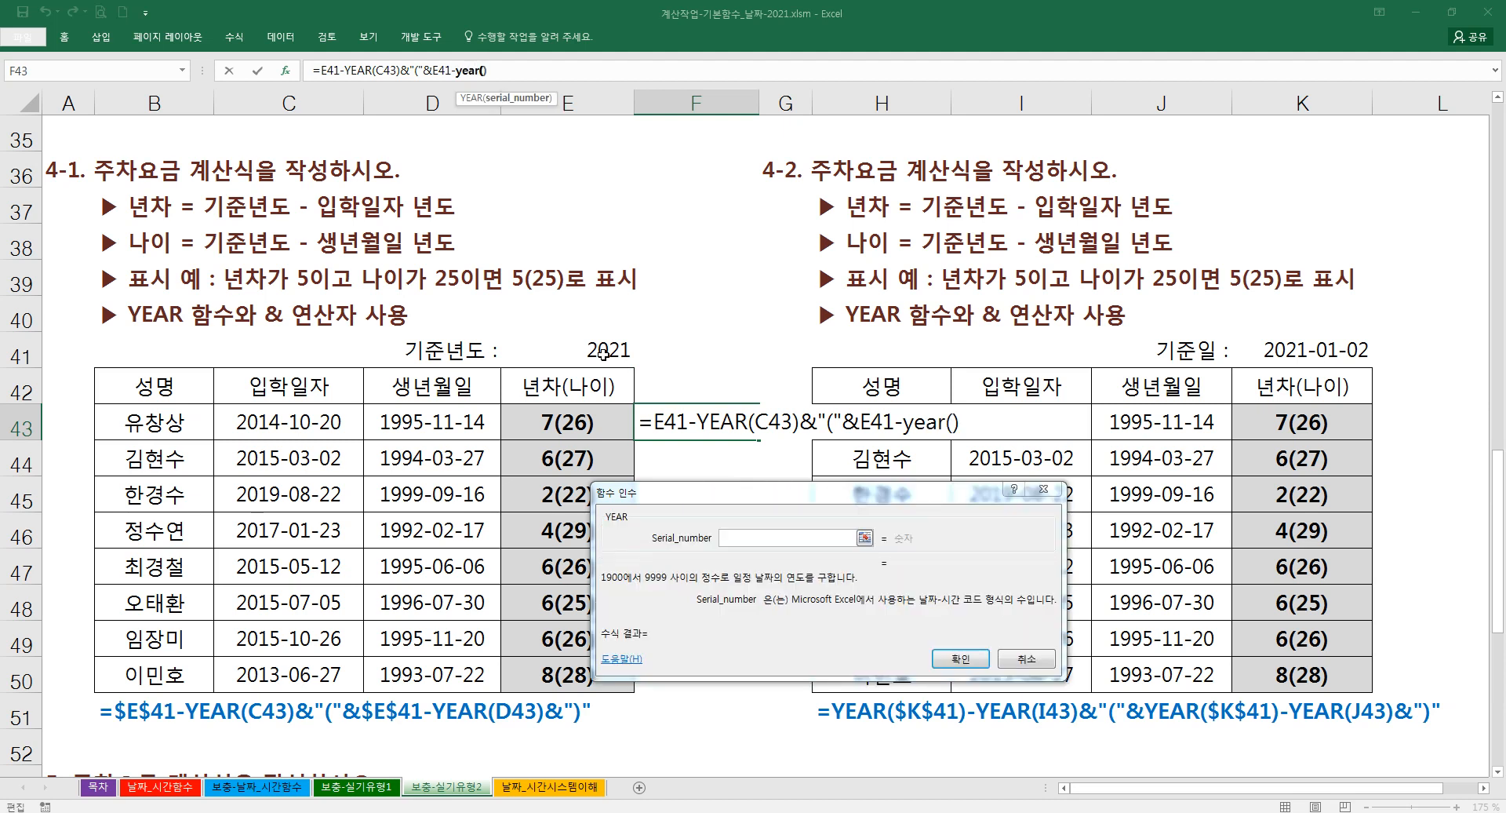
pyautogui.click(769, 539)
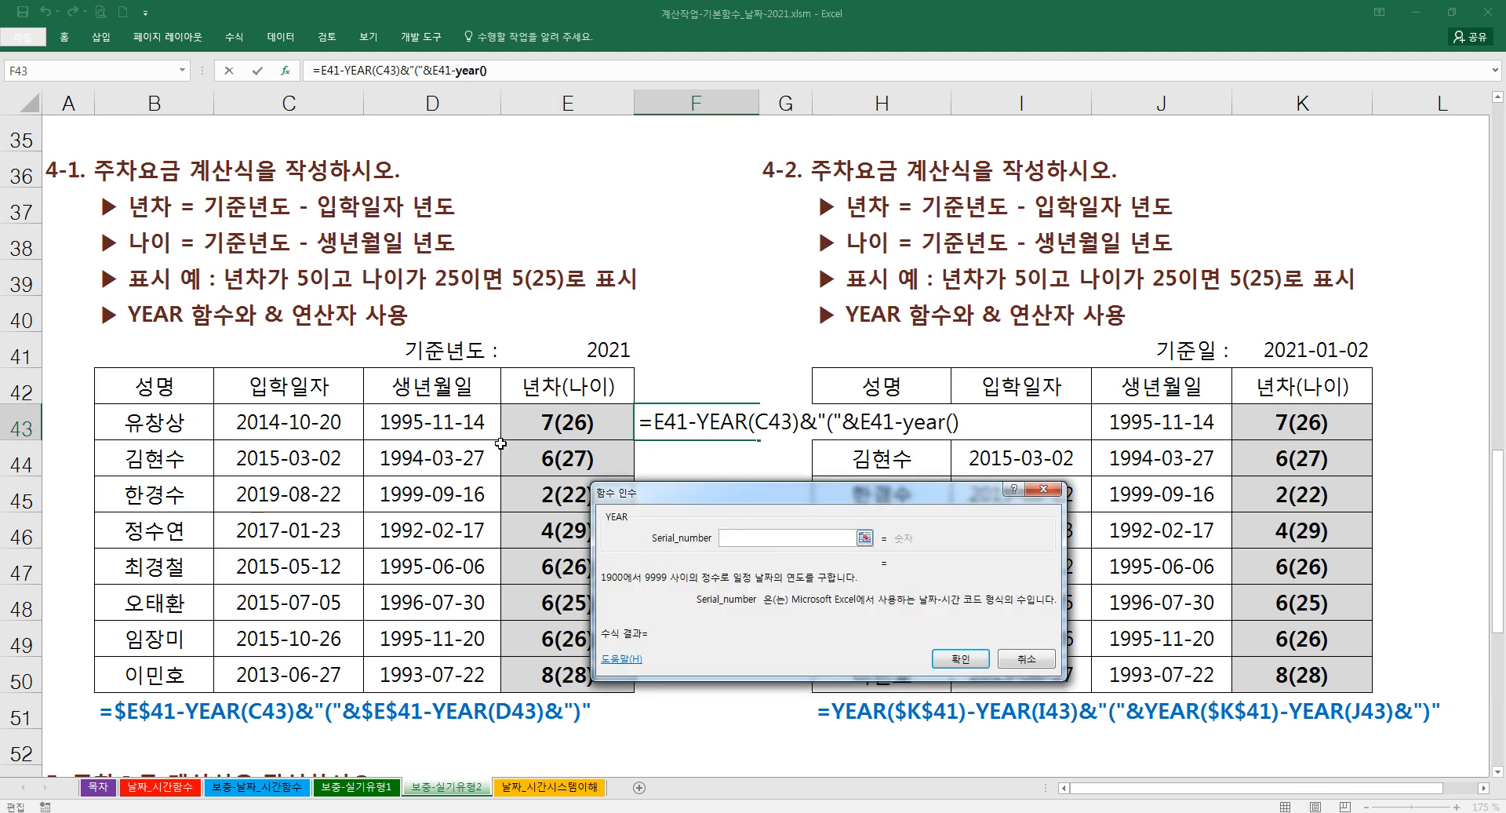
pyautogui.click(439, 428)
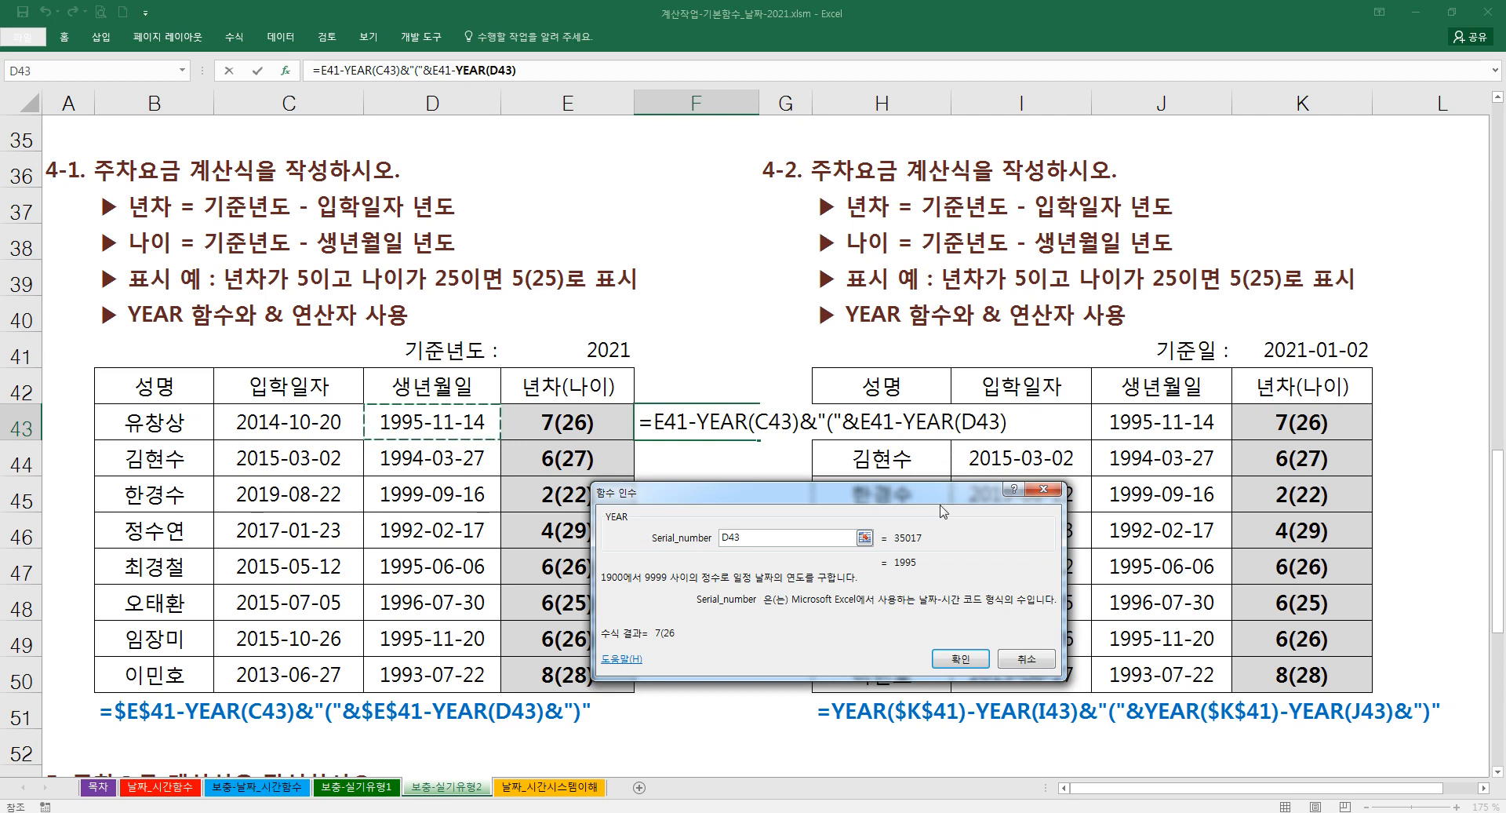
# - Append a closing parenthesis as text to the F43 formula with &")" and commit the formula
pyautogui.click(435, 71)
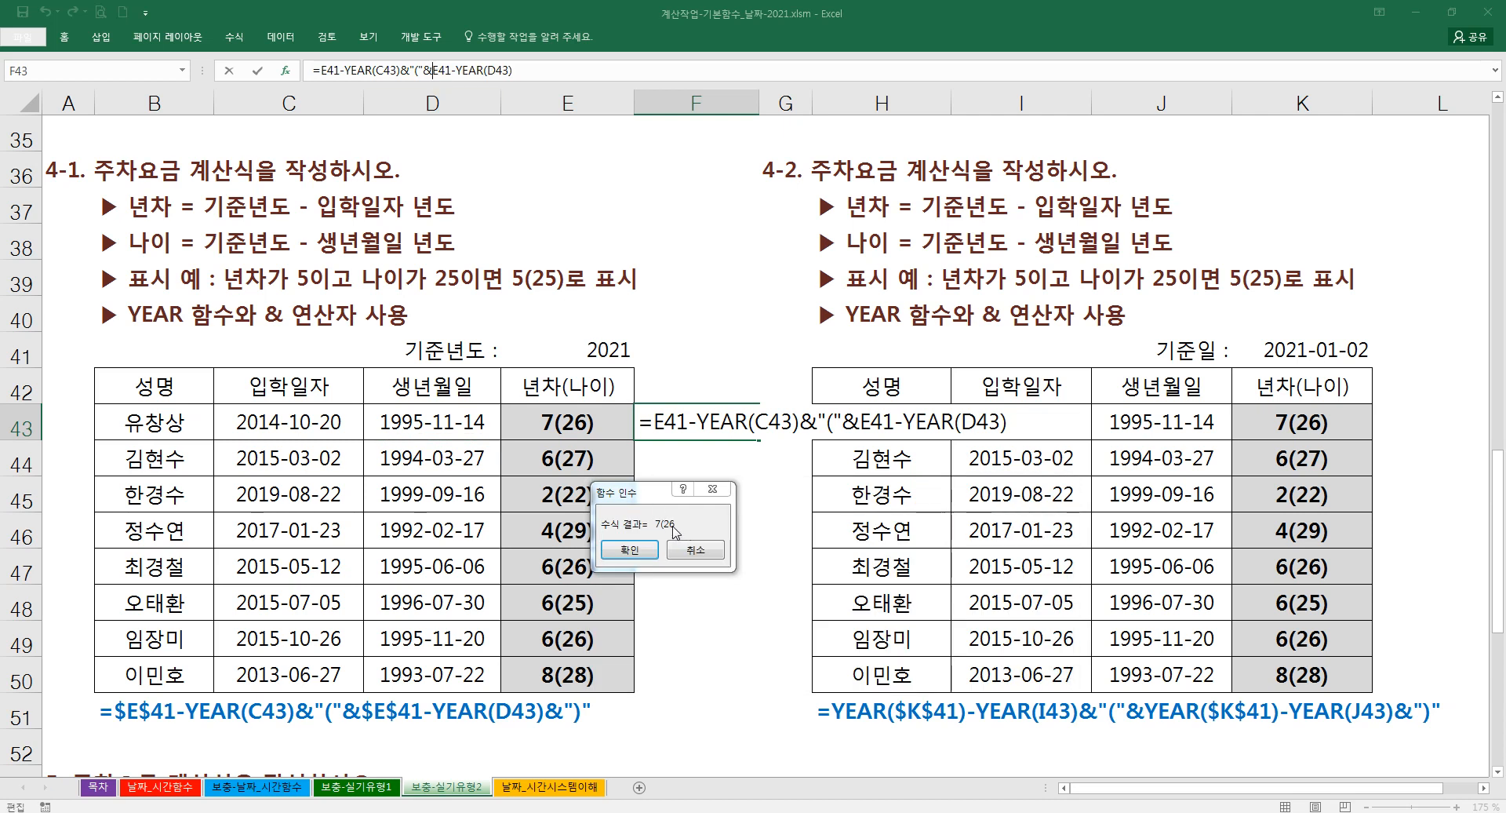
pyautogui.click(533, 74)
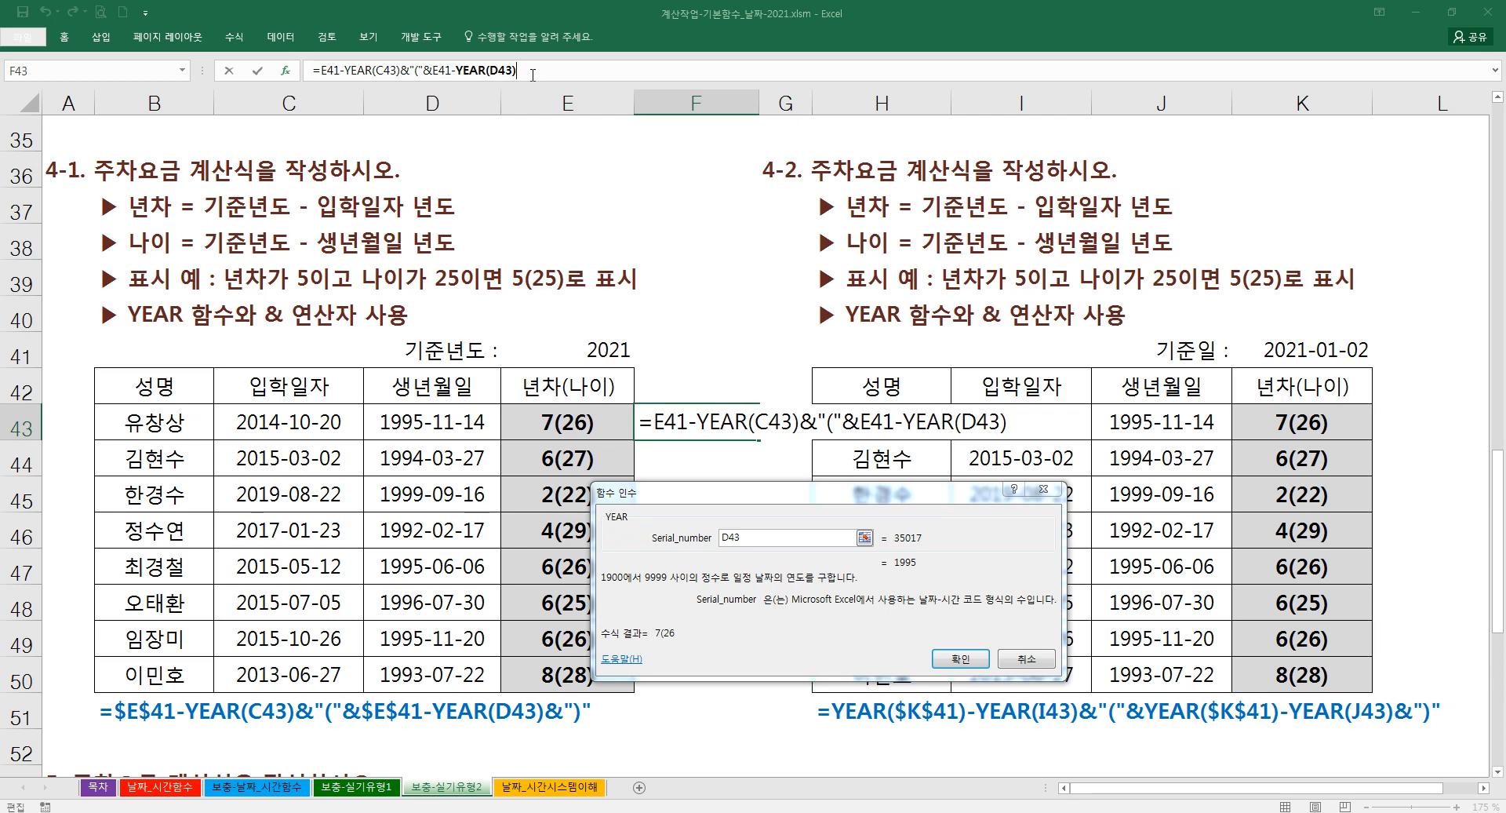
pyautogui.write('&")"')
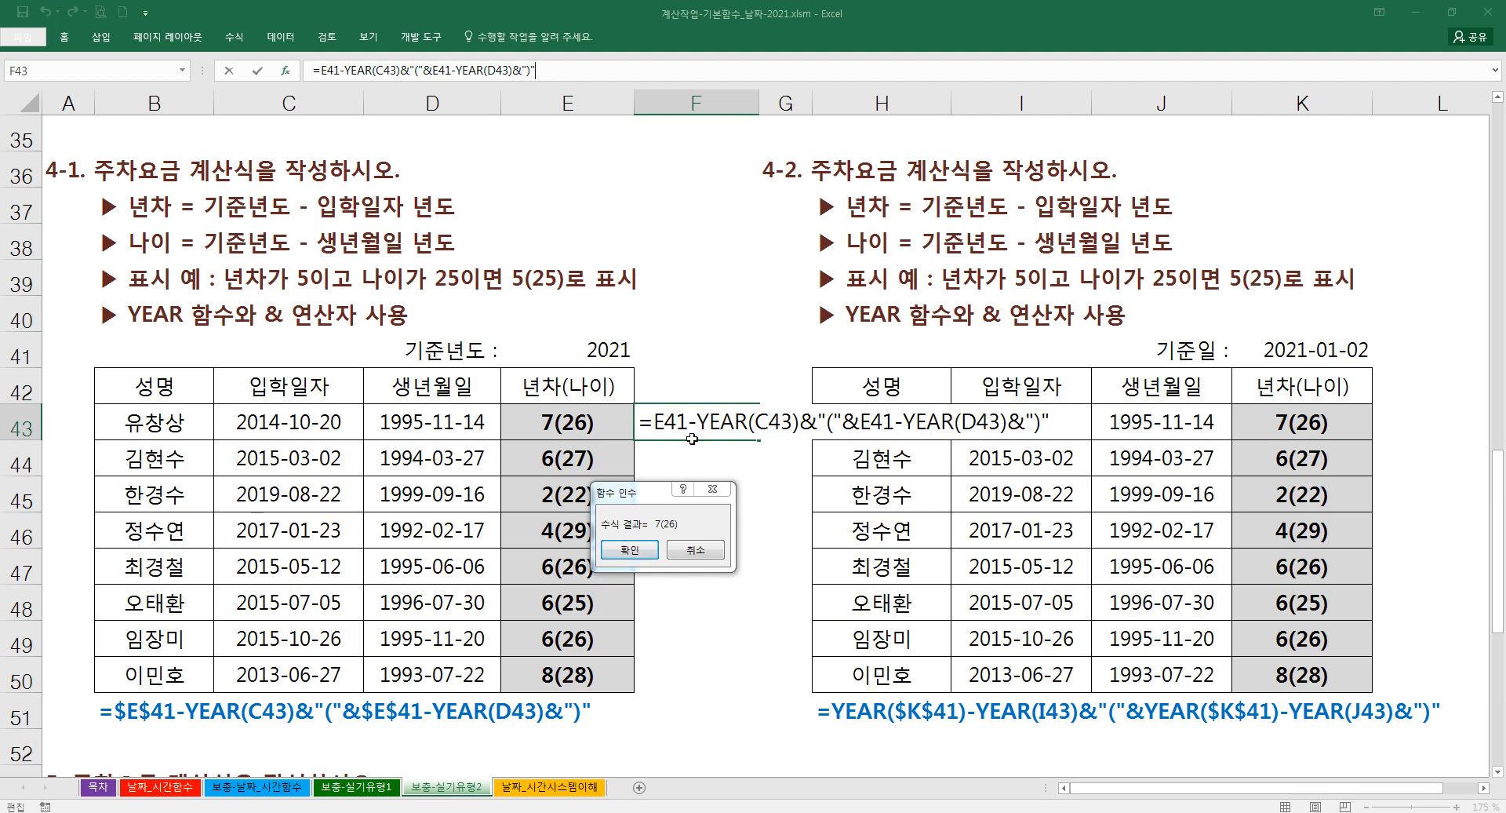
pyautogui.click(629, 550)
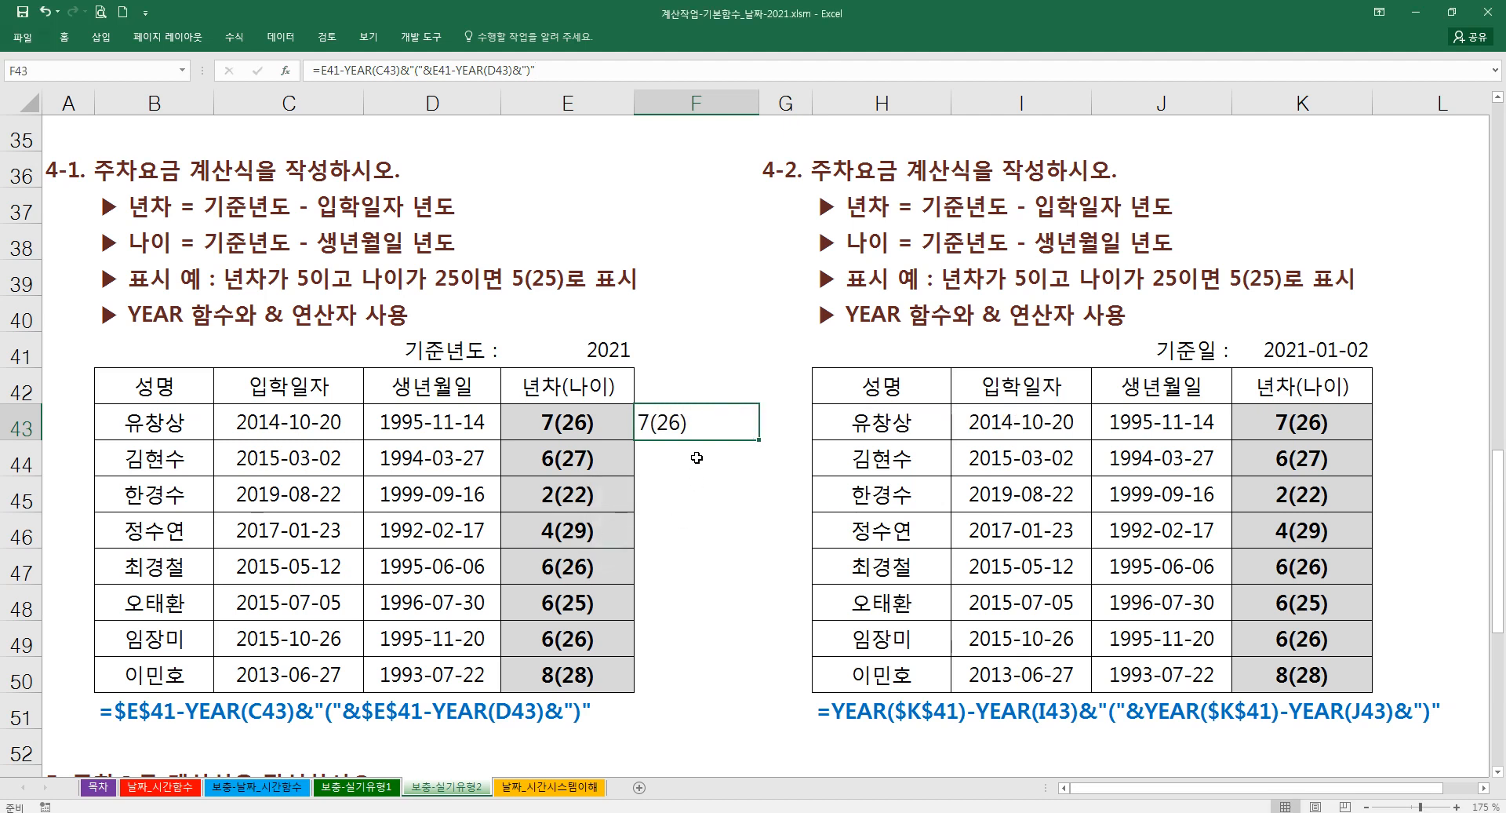
# - Clear F43, compare the reference cells E41 and K41, and inspect the existing formula in E43
pyautogui.press('Delete')
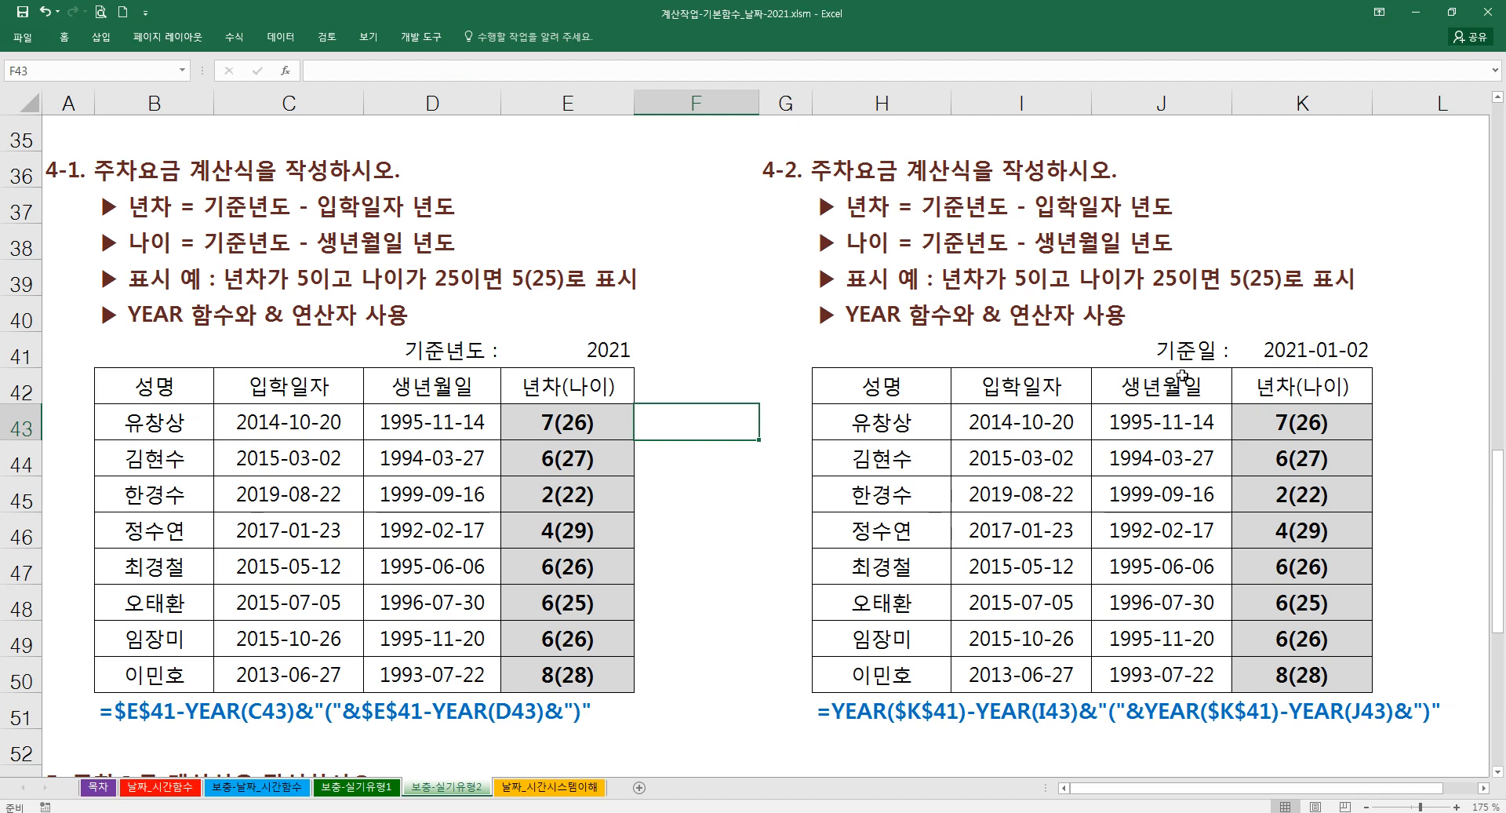
pyautogui.click(600, 355)
pyautogui.click(1271, 351)
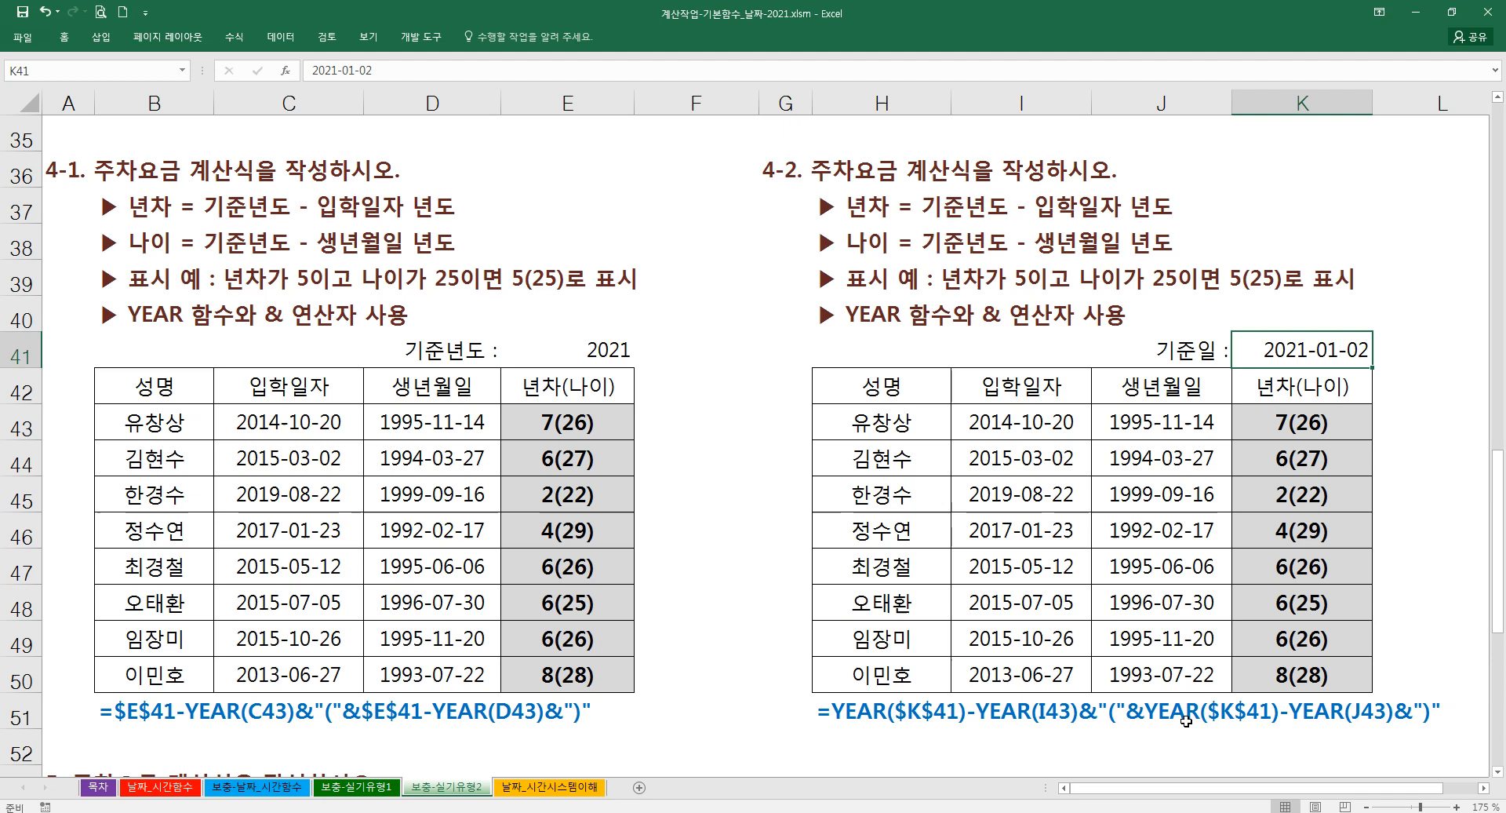
pyautogui.click(663, 421)
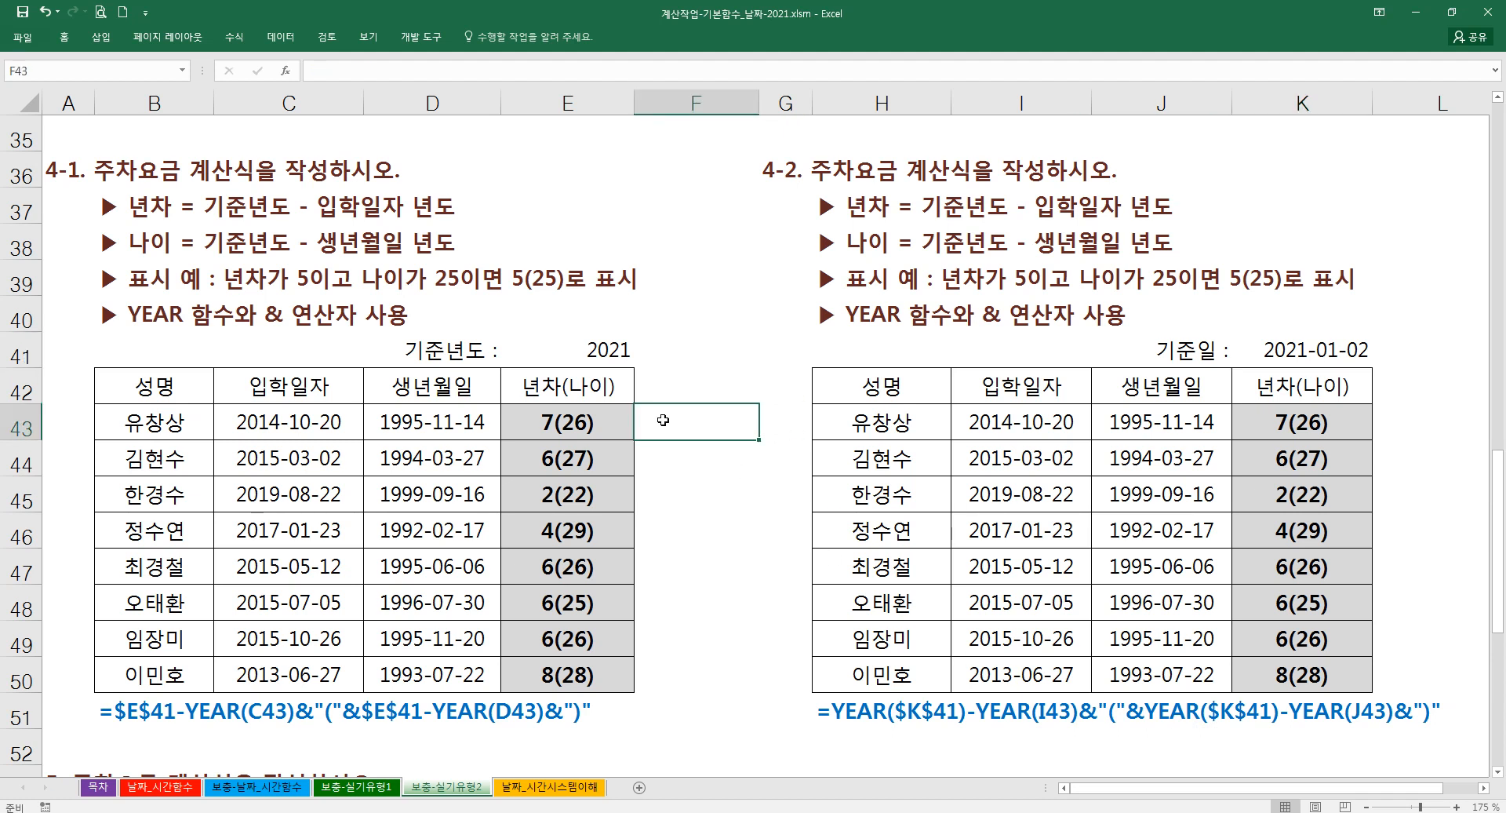
pyautogui.click(601, 430)
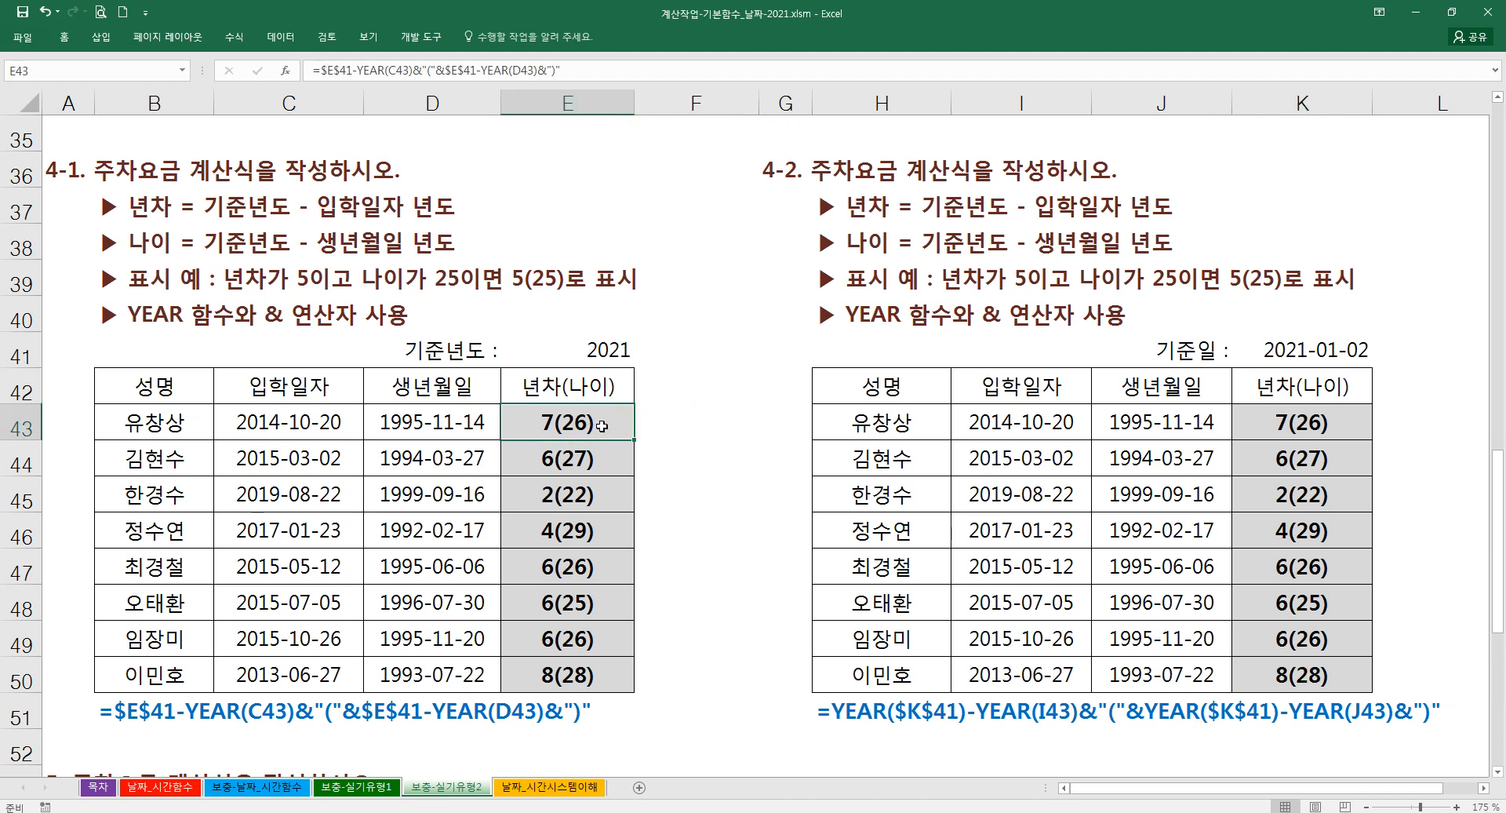
pyautogui.doubleClick(611, 427)
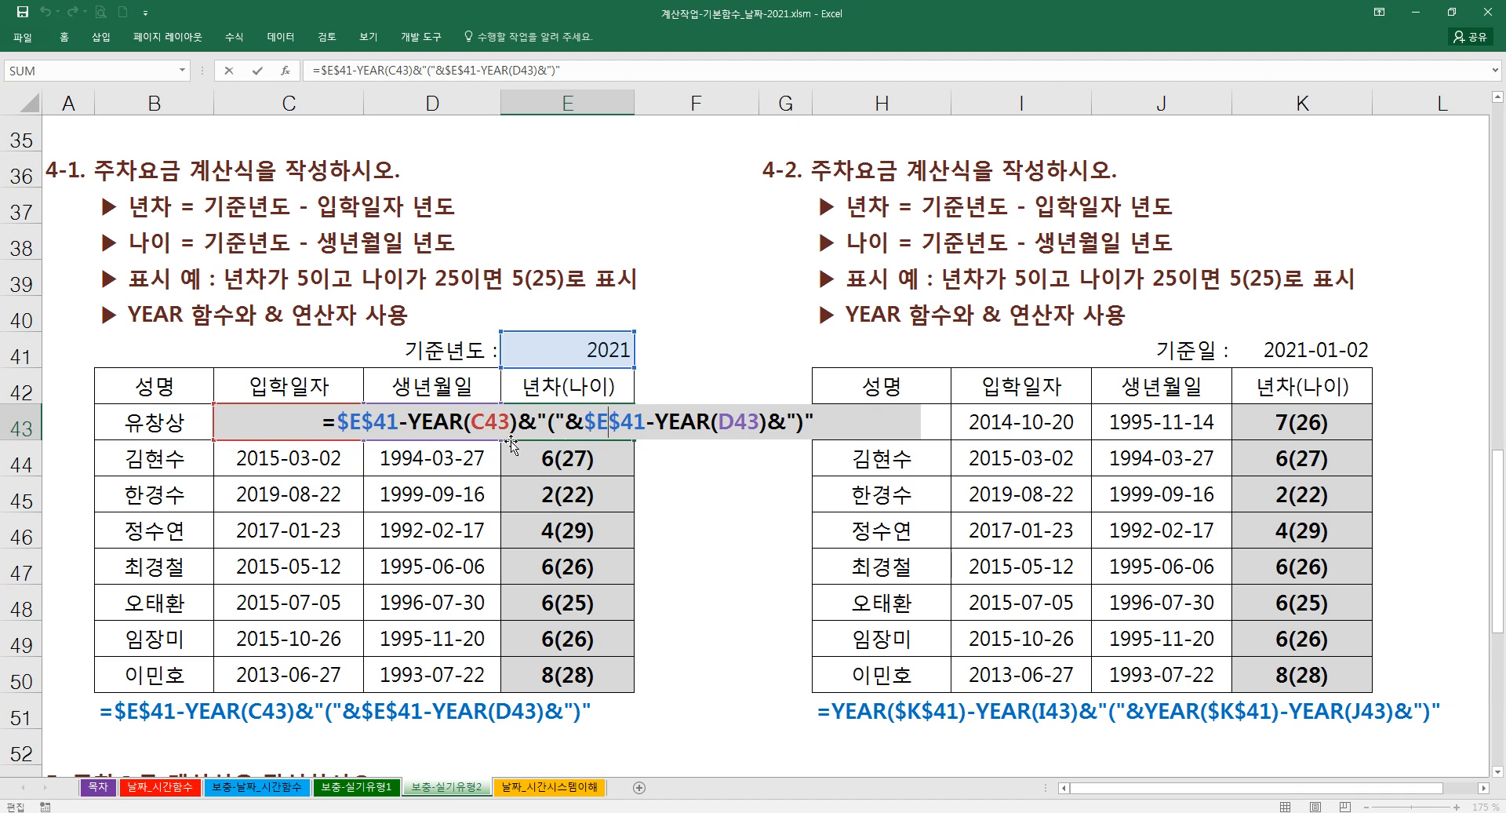
pyautogui.press('Escape')
# - Undo the clearing of F43 and look over its restored formula without changing it
pyautogui.click(703, 432)
pyautogui.hotkey('ctrl', 'z')
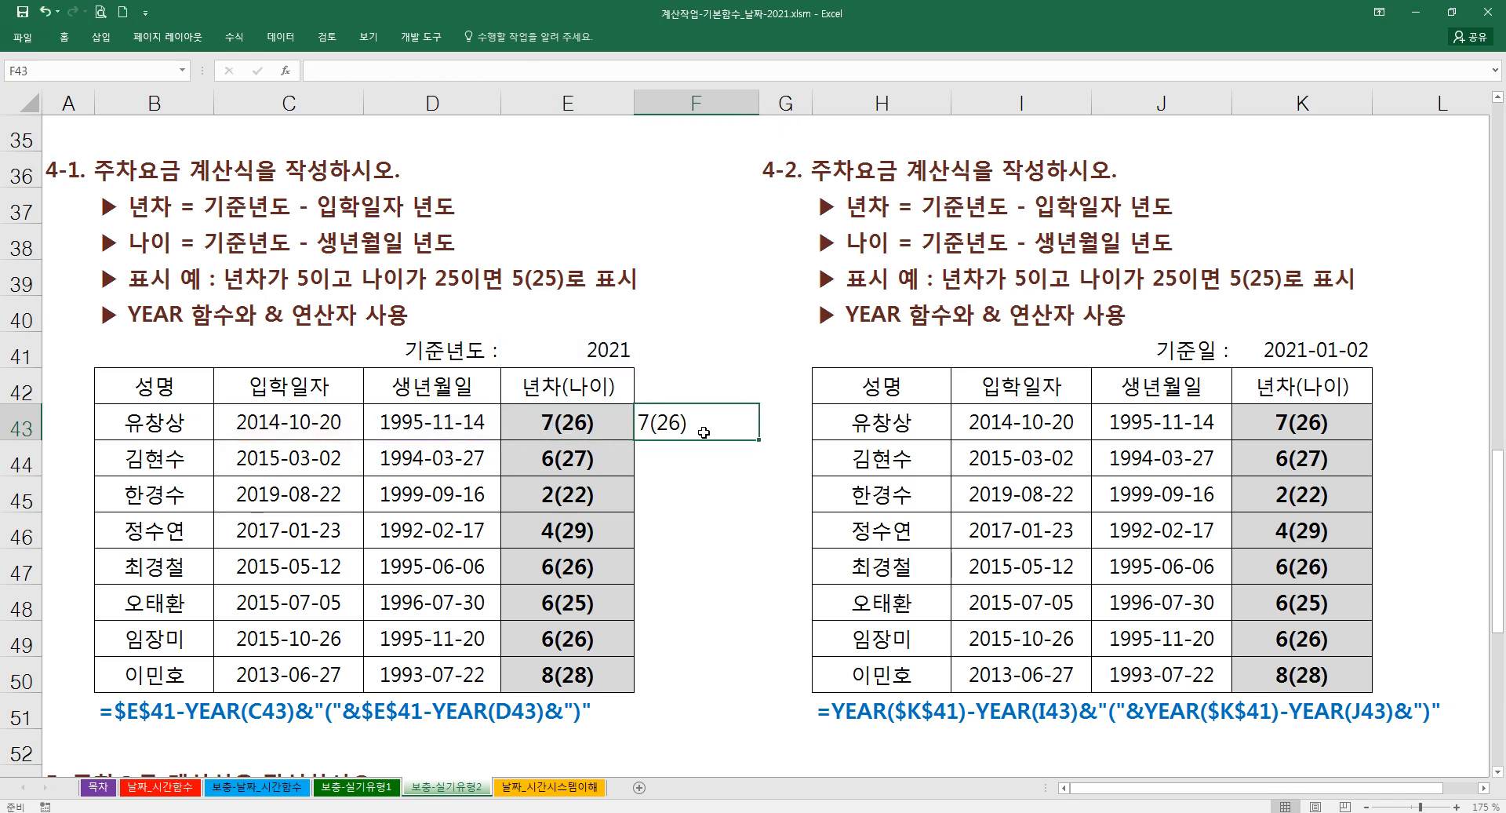
pyautogui.doubleClick(703, 433)
pyautogui.press('Escape')
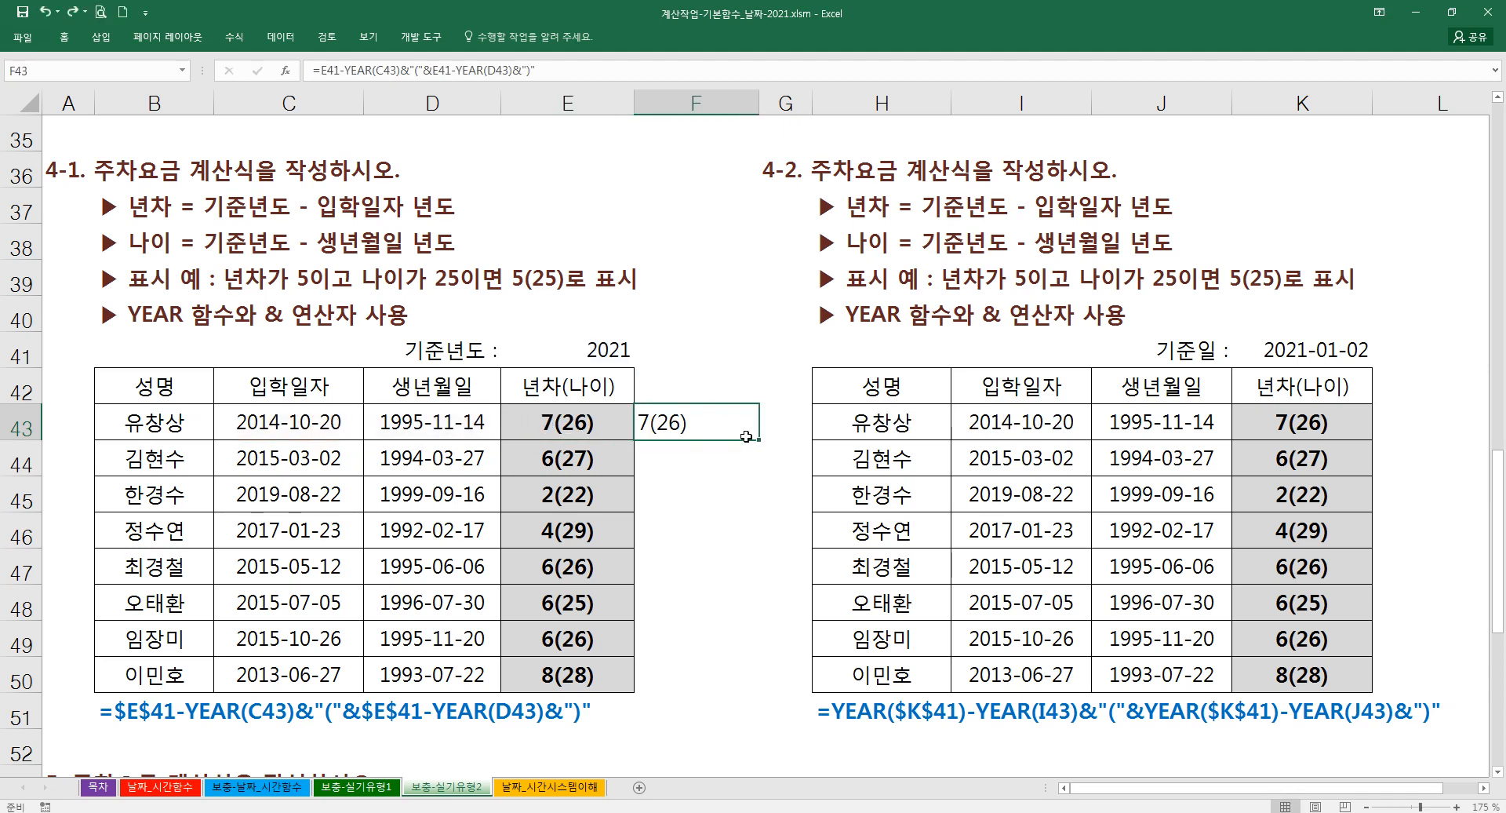
# - Fill the F43 formula down to F50 and inspect the cell references in F43 and F44
pyautogui.moveTo(757, 438); pyautogui.dragTo(753, 685)
pyautogui.doubleClick(696, 431)
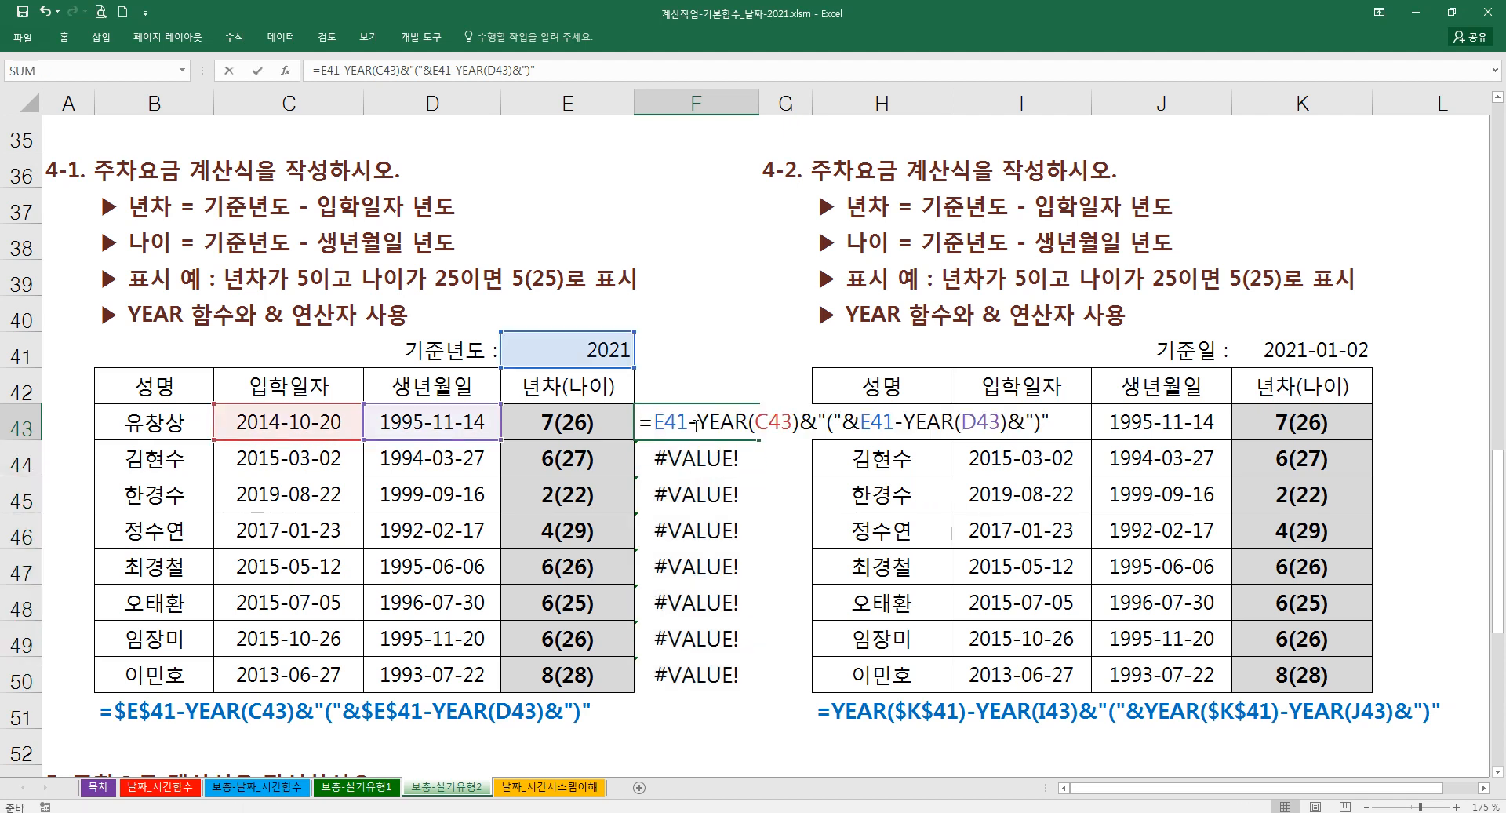
pyautogui.press('Escape')
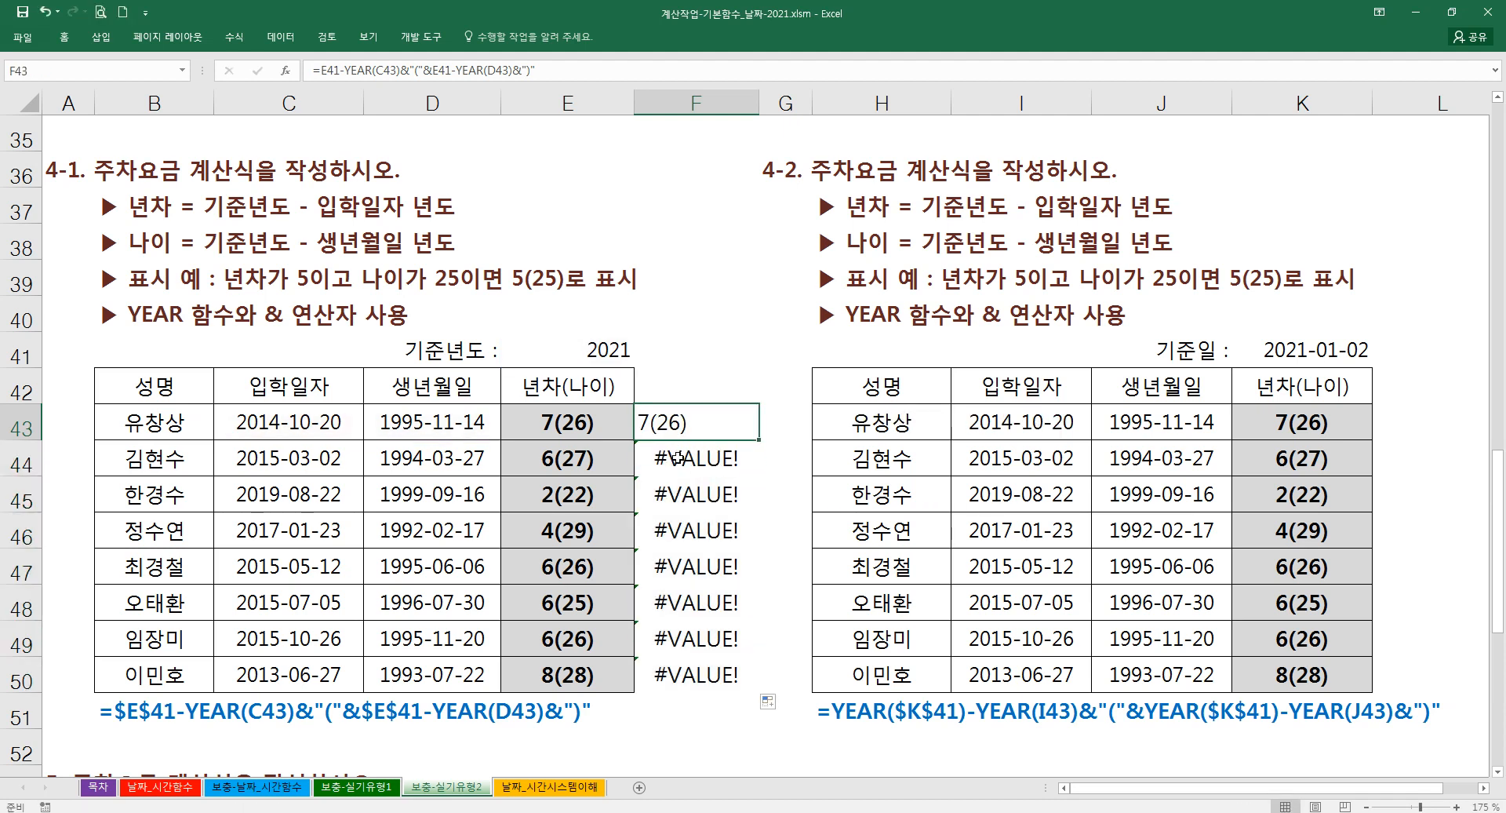
pyautogui.doubleClick(694, 458)
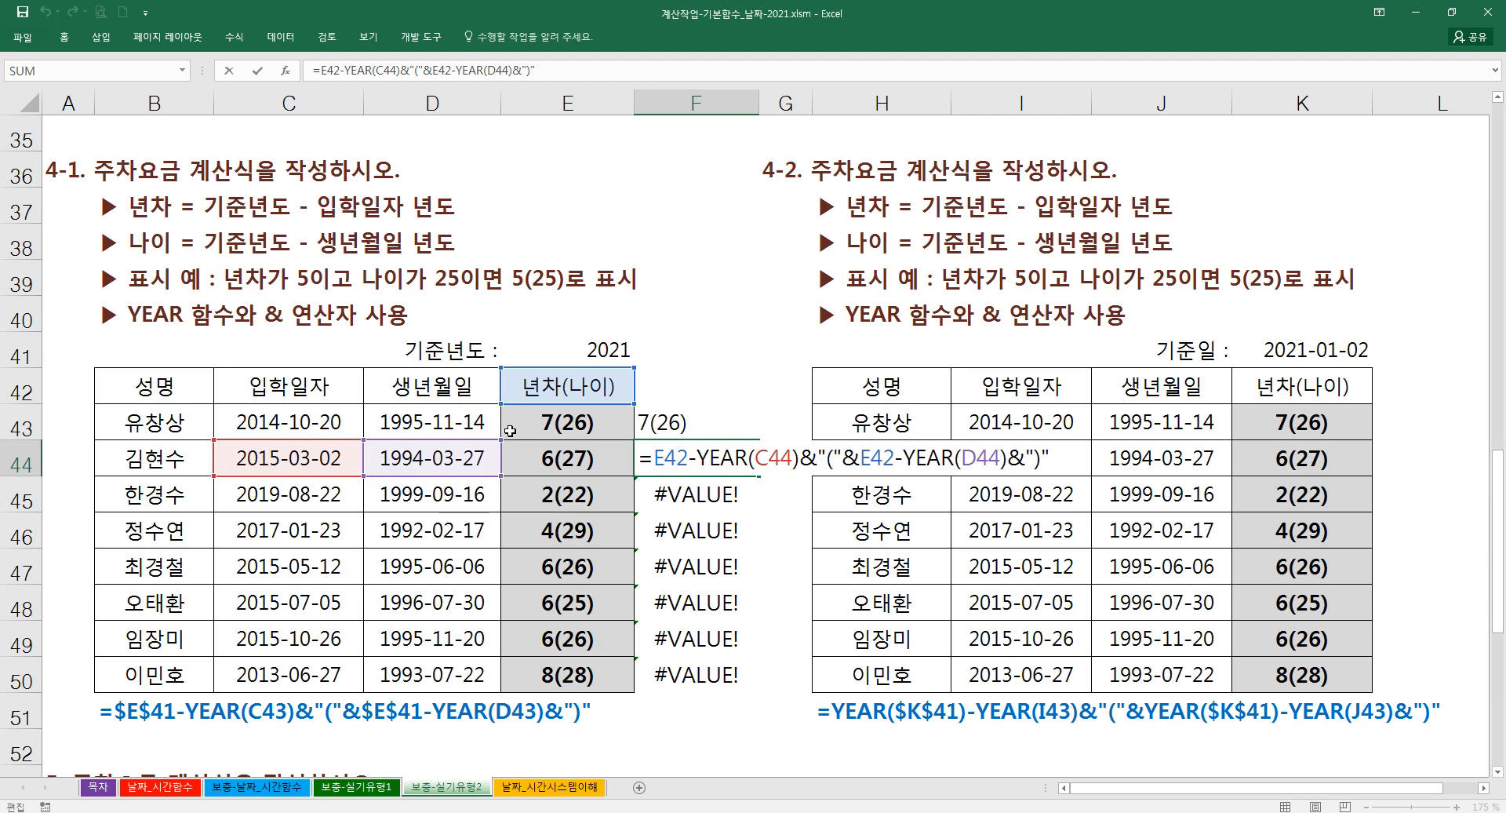
pyautogui.press('Escape')
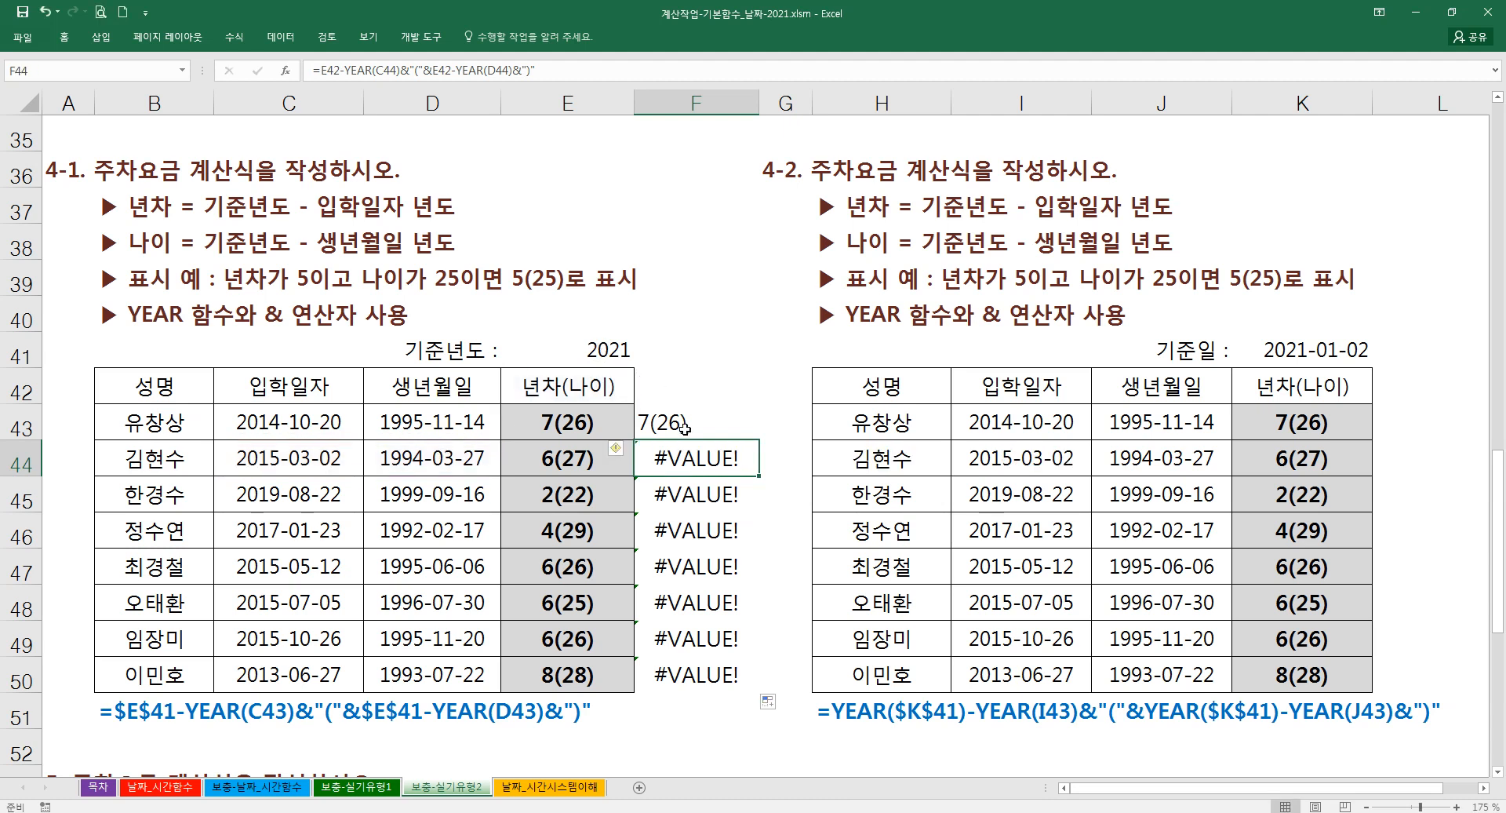
# - Make both E41 references in the F43 formula absolute as $E$41 and fill the formula down to F50
pyautogui.doubleClick(684, 424)
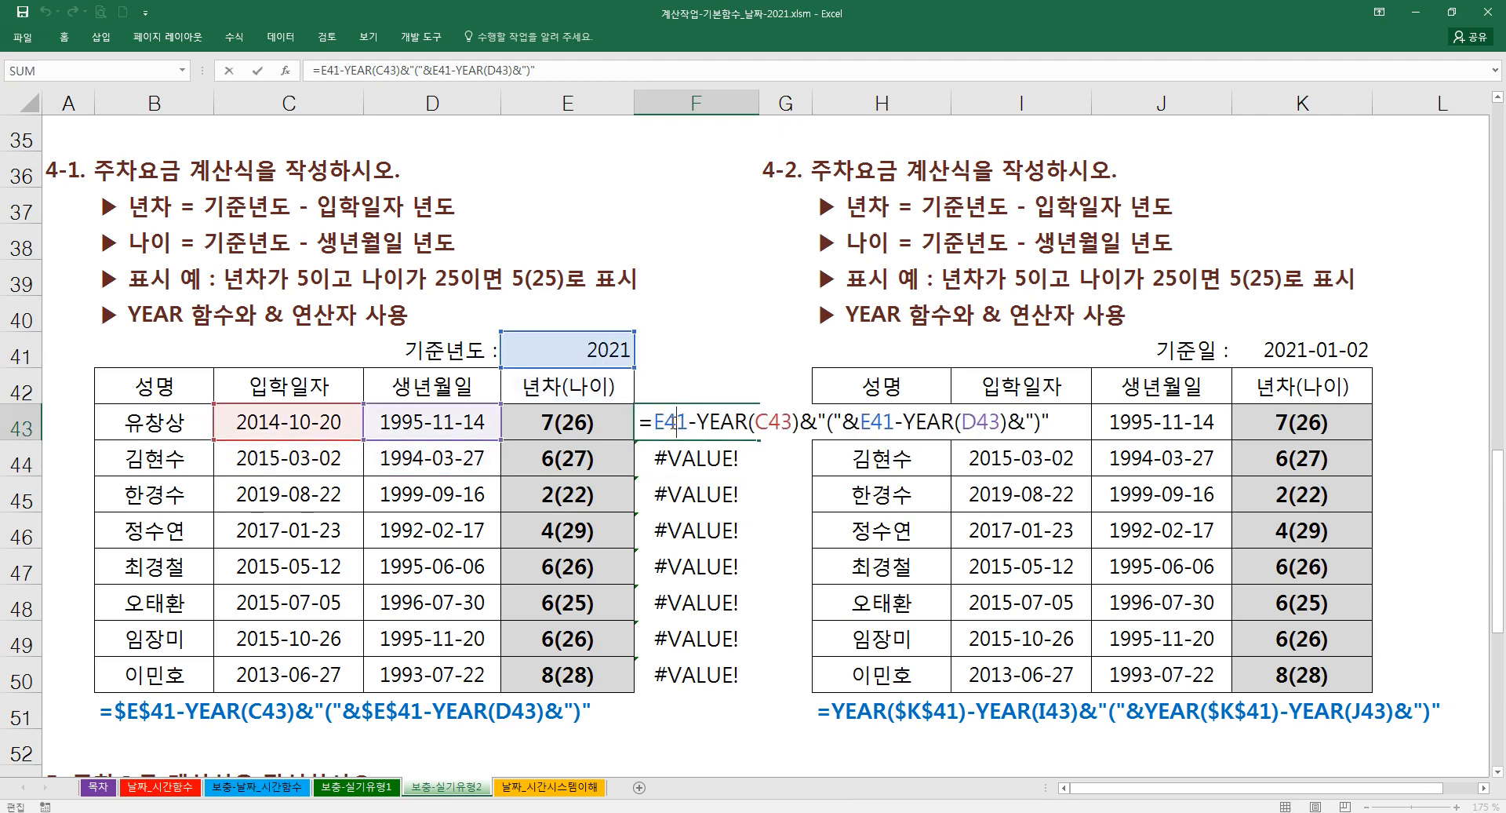
pyautogui.press('F4')
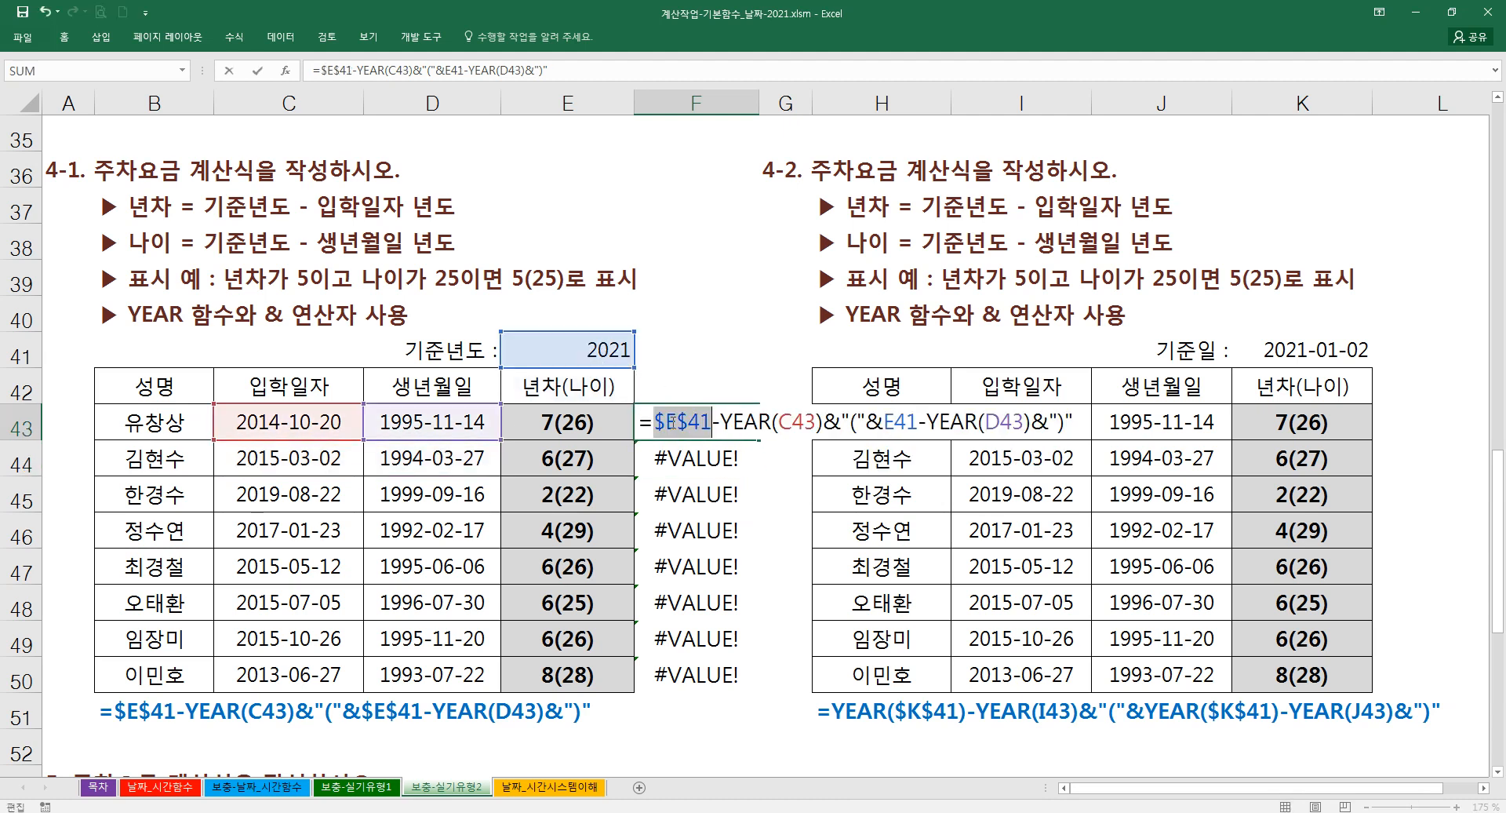
pyautogui.click(907, 421)
pyautogui.press('F4')
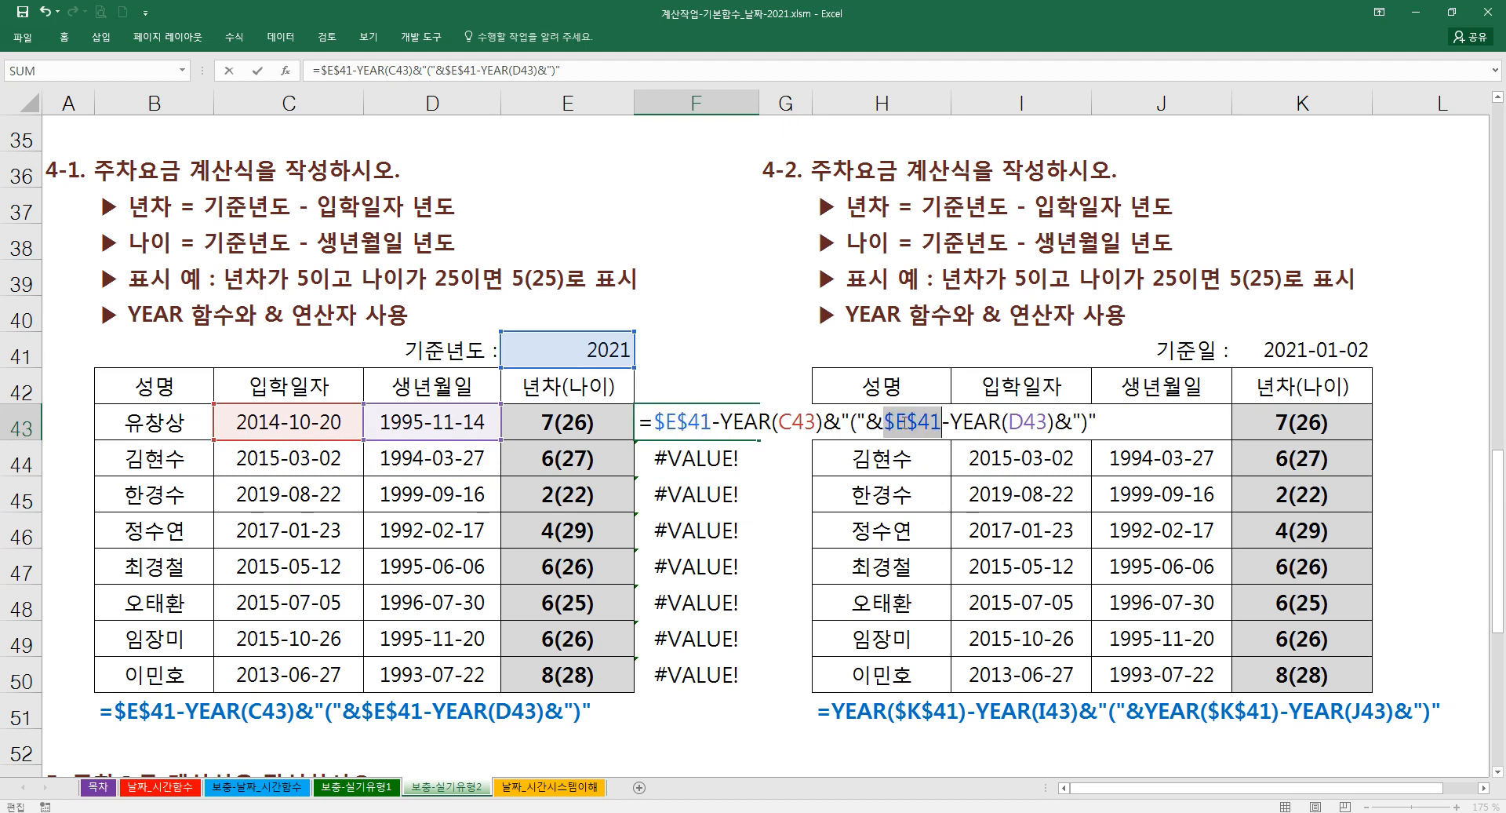
pyautogui.press('Return')
pyautogui.click(730, 421)
pyautogui.moveTo(759, 441); pyautogui.dragTo(758, 688)
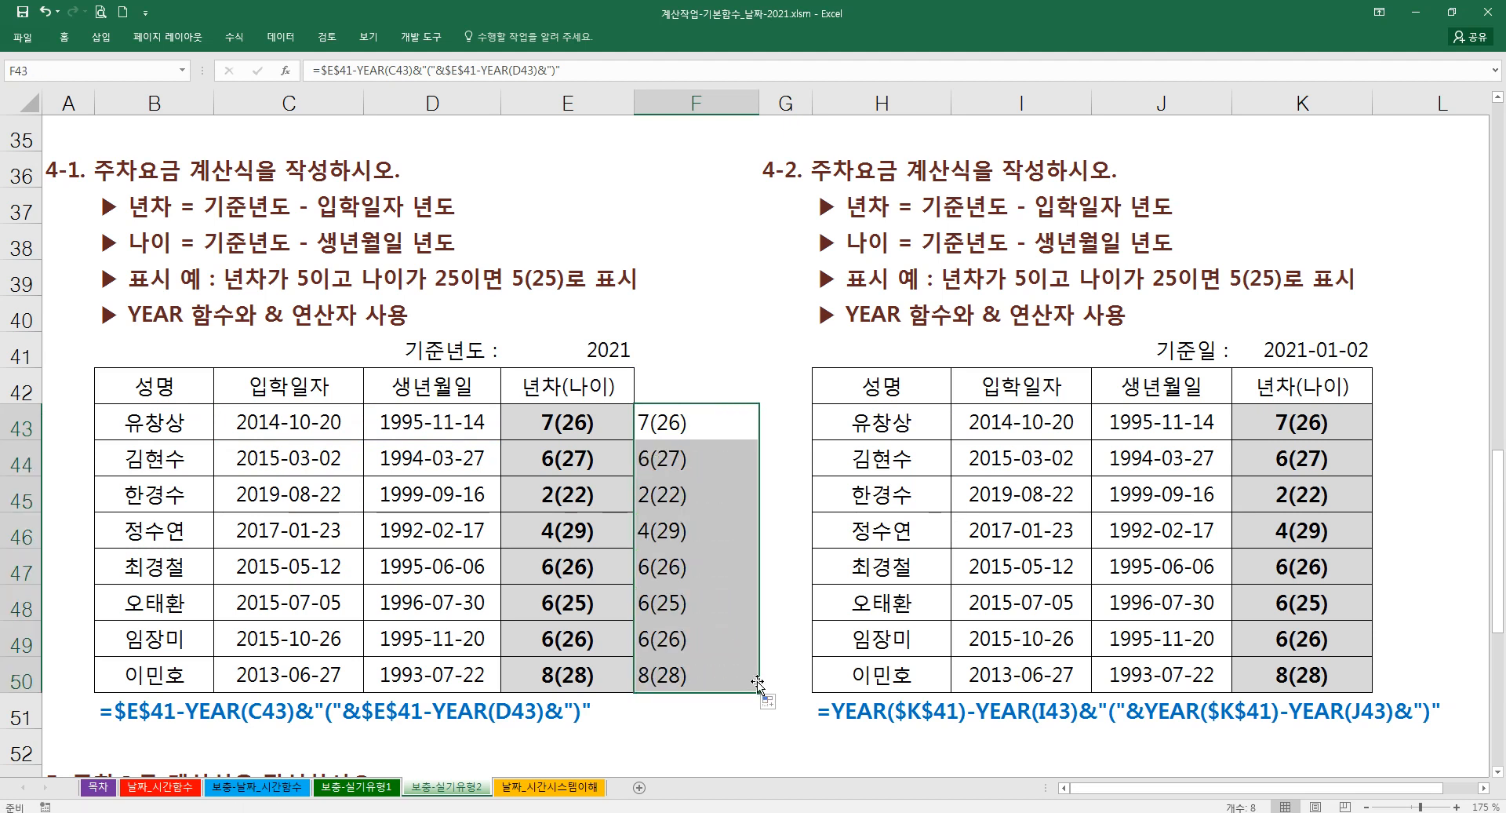
# - Undo the last fill down column F, try clearing F43 and undo that, and inspect the formula in F50
pyautogui.hotkey('ctrl', 'z')
pyautogui.press('Delete')
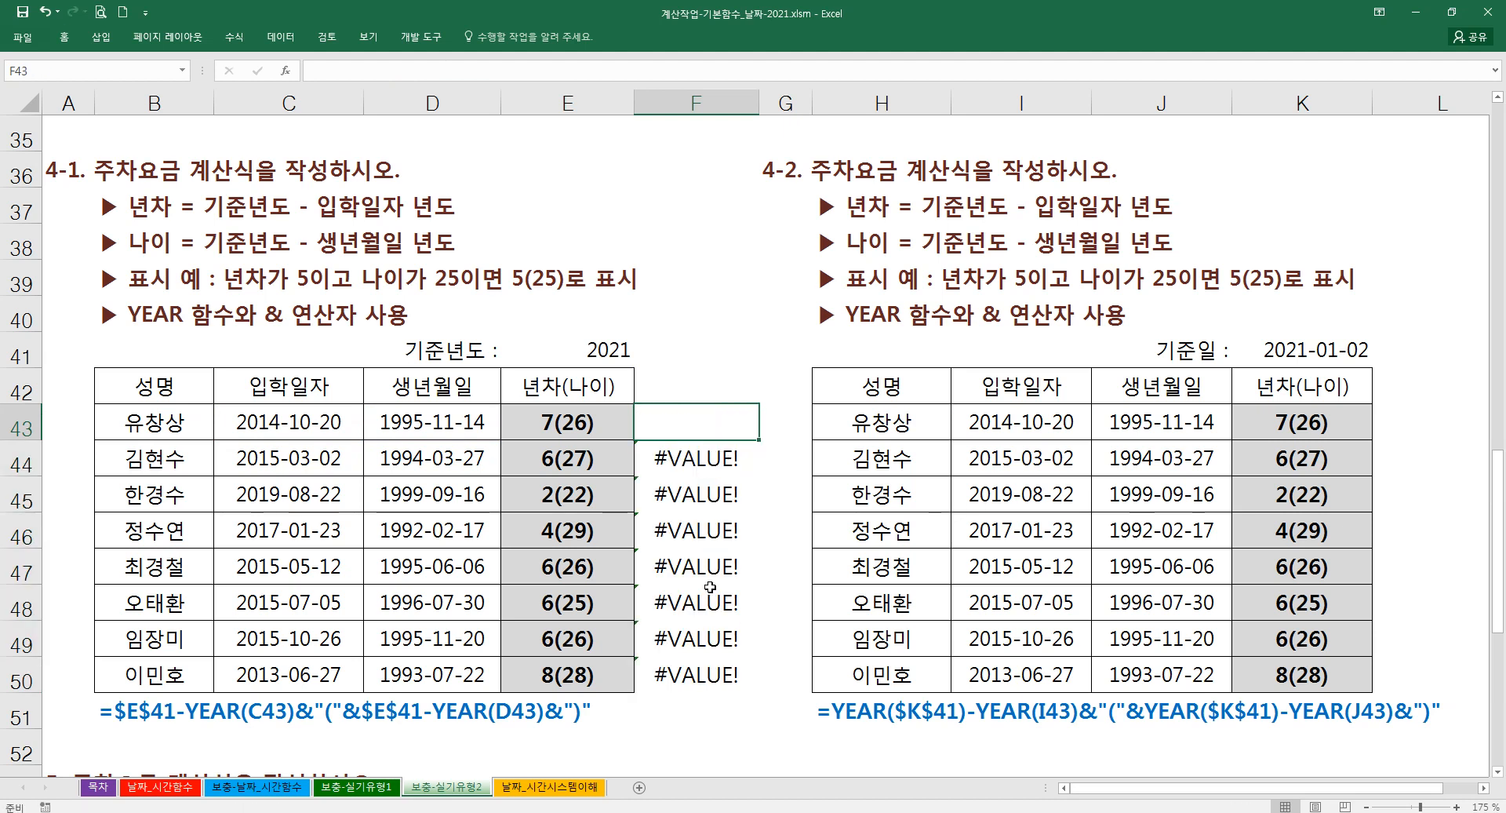
pyautogui.hotkey('ctrl', 'z')
pyautogui.click(722, 677)
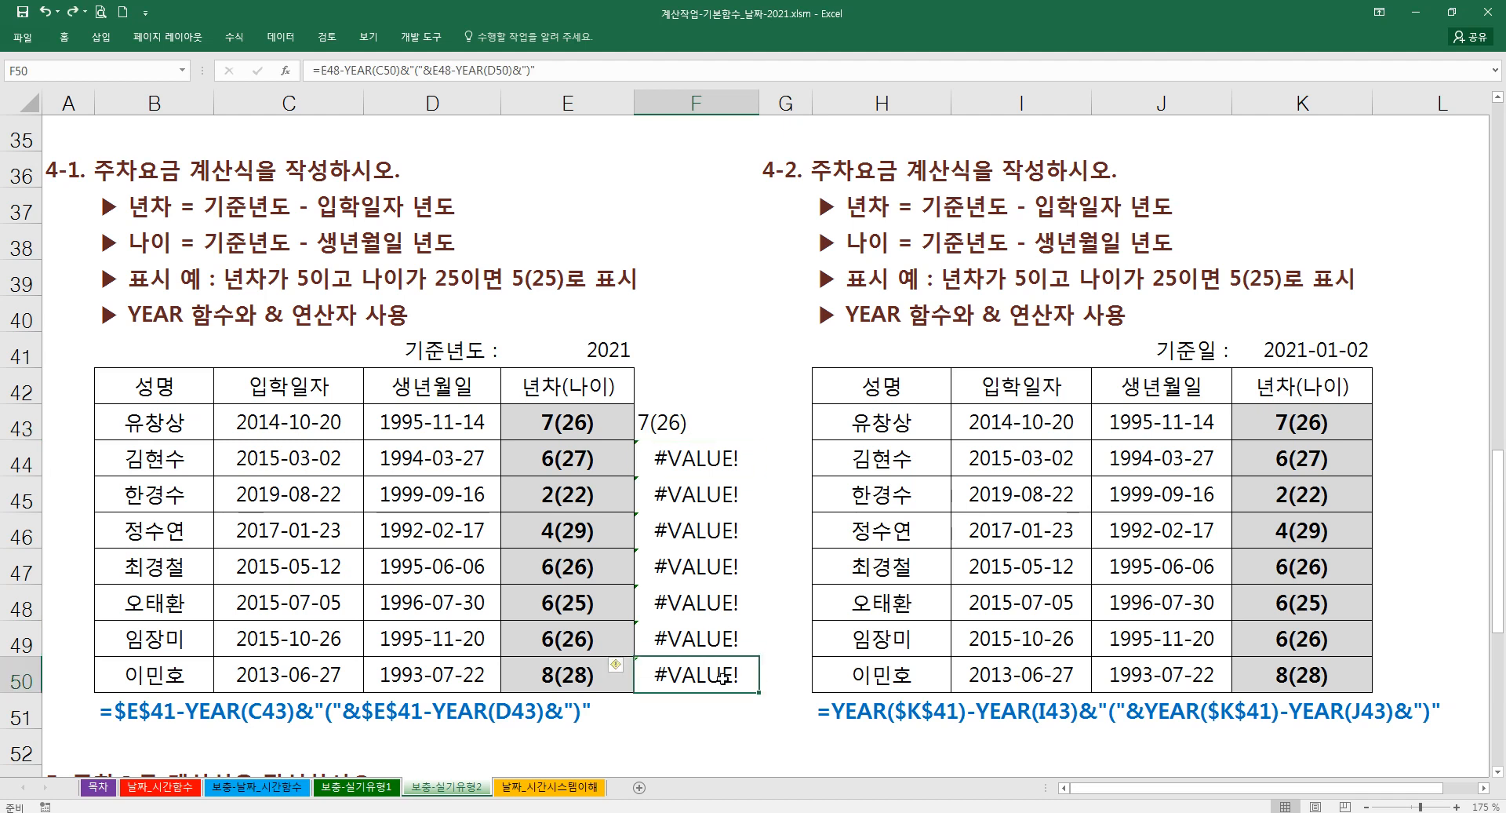
pyautogui.doubleClick(722, 677)
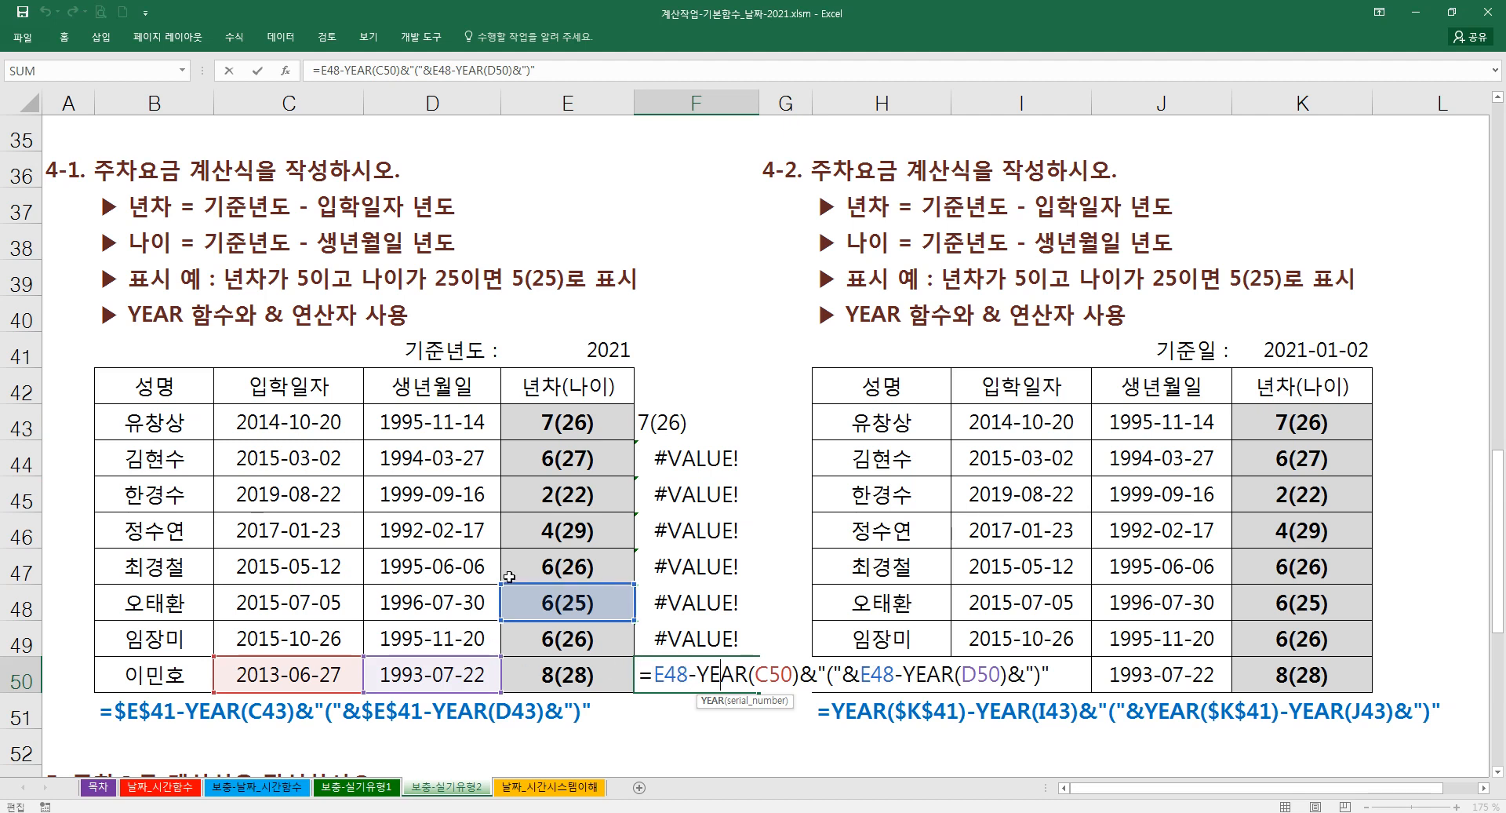
pyautogui.press('Escape')
# - Clear the practice formulas from F43:F50 and return to the exercise 4-2 instructions
pyautogui.moveTo(706, 429); pyautogui.dragTo(708, 674)
pyautogui.press('Delete')
pyautogui.scroll(-3, 971, 697)
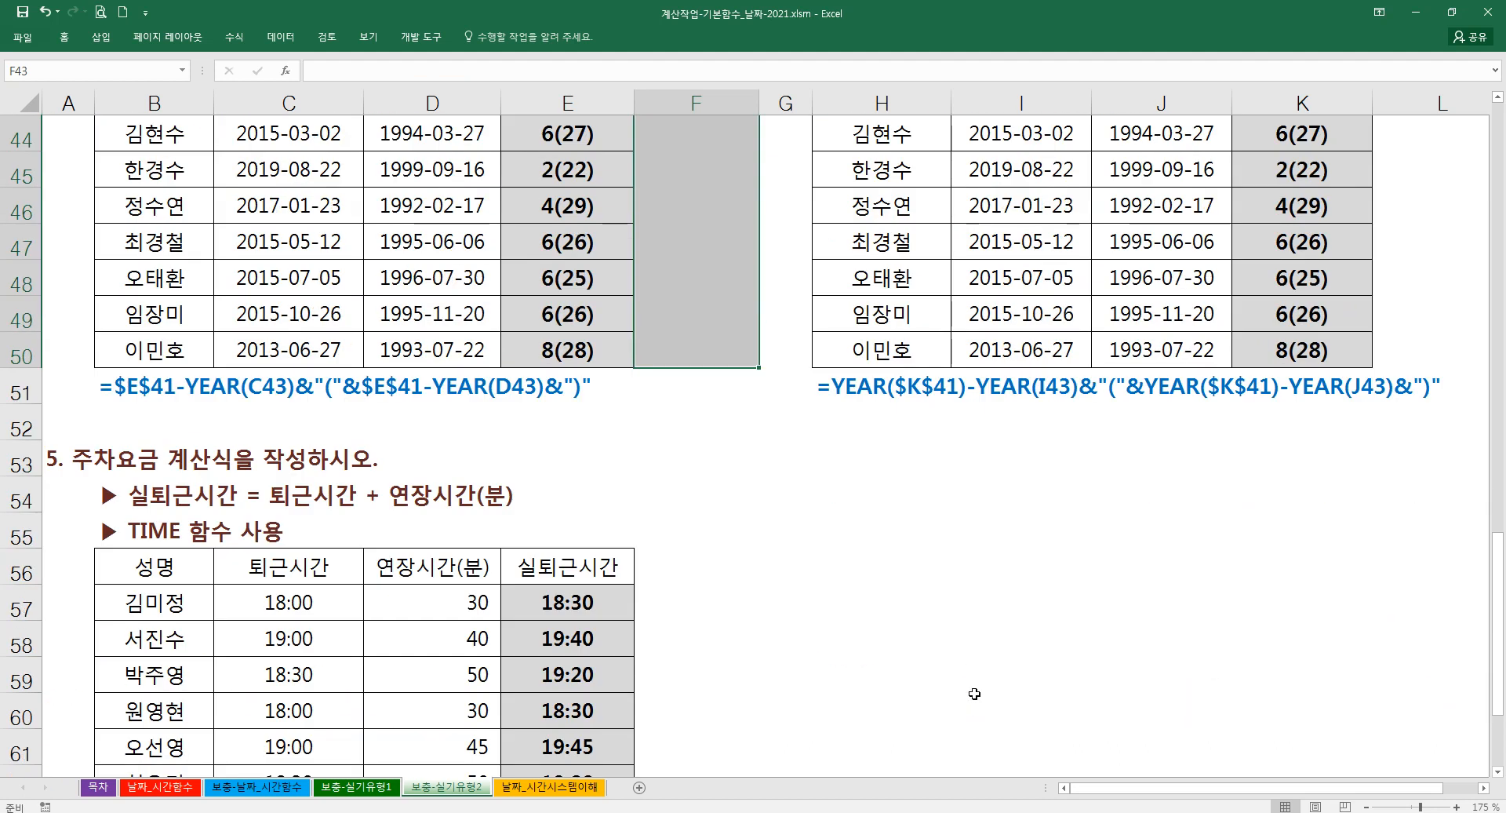
pyautogui.scroll(2, 975, 694)
pyautogui.scroll(1, 971, 691)
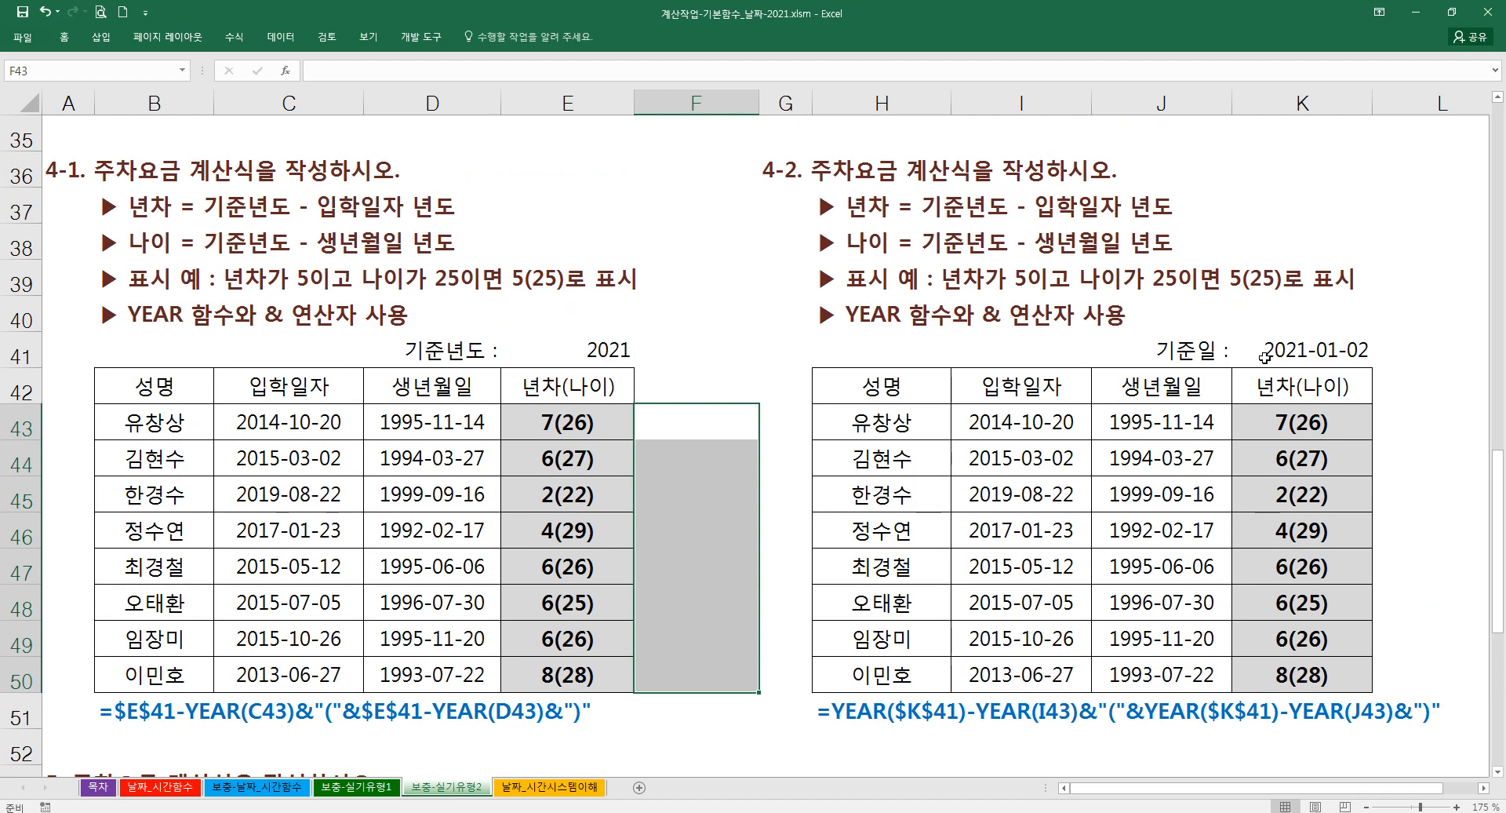
# - Start a formula in H52 with the YEAR function, using the reference date as absolute Serial_number: =YEAR($K$41)
pyautogui.scroll(-2, 992, 542)
pyautogui.click(862, 536)
pyautogui.scroll(1, 926, 538)
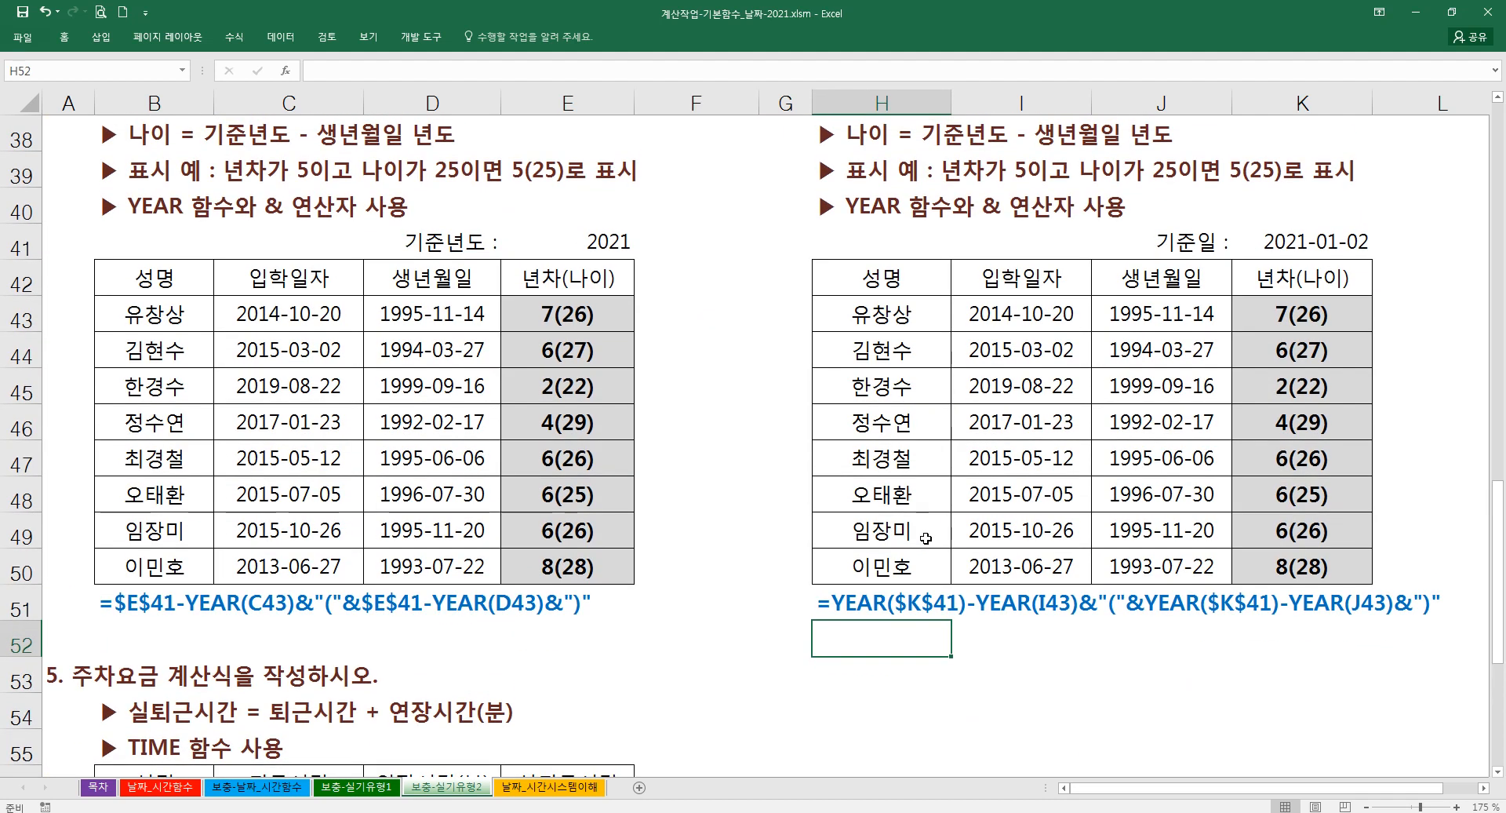
pyautogui.write('=ye')
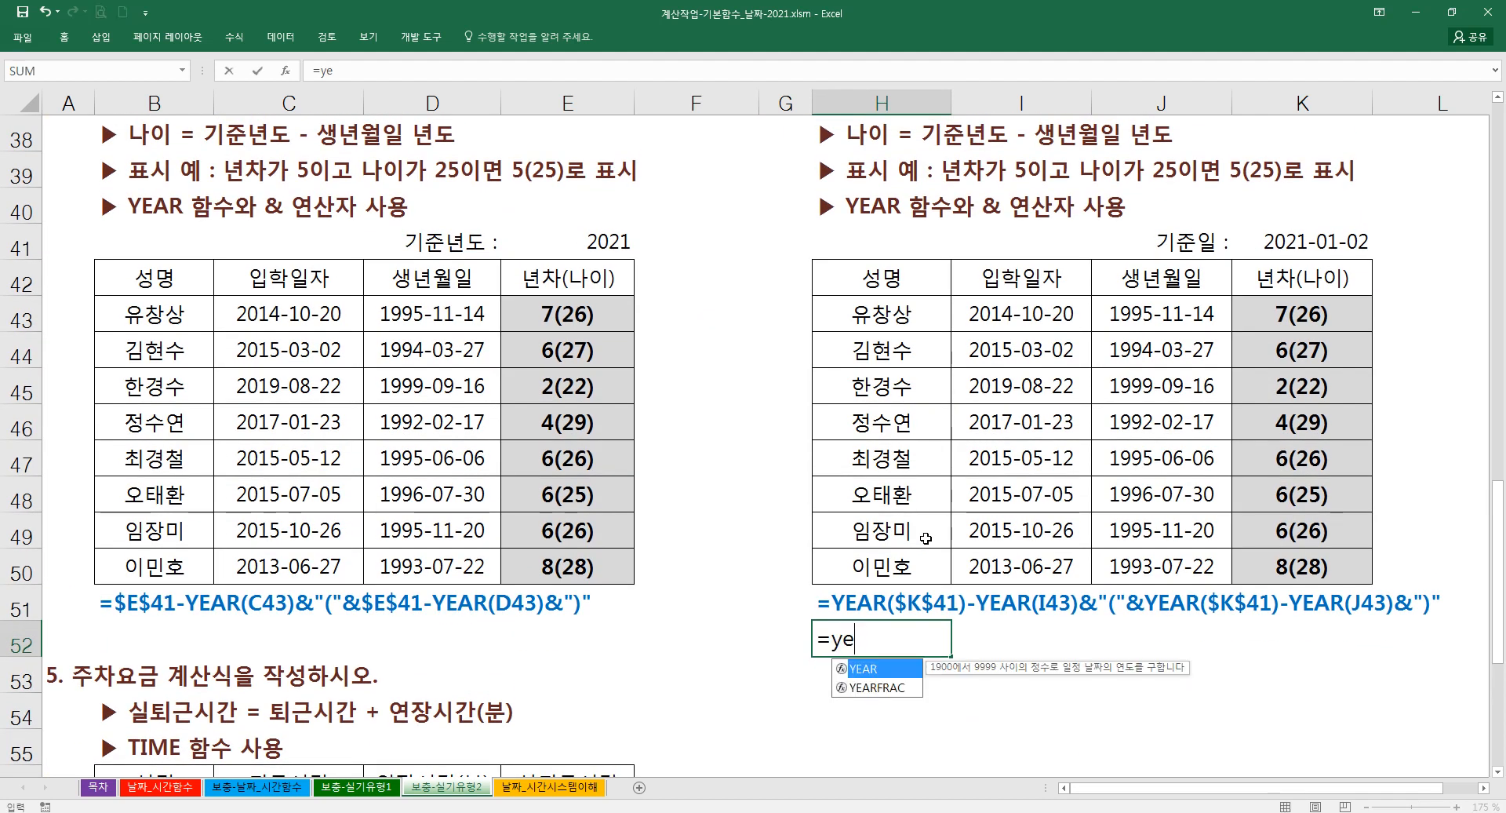
pyautogui.write('ar')
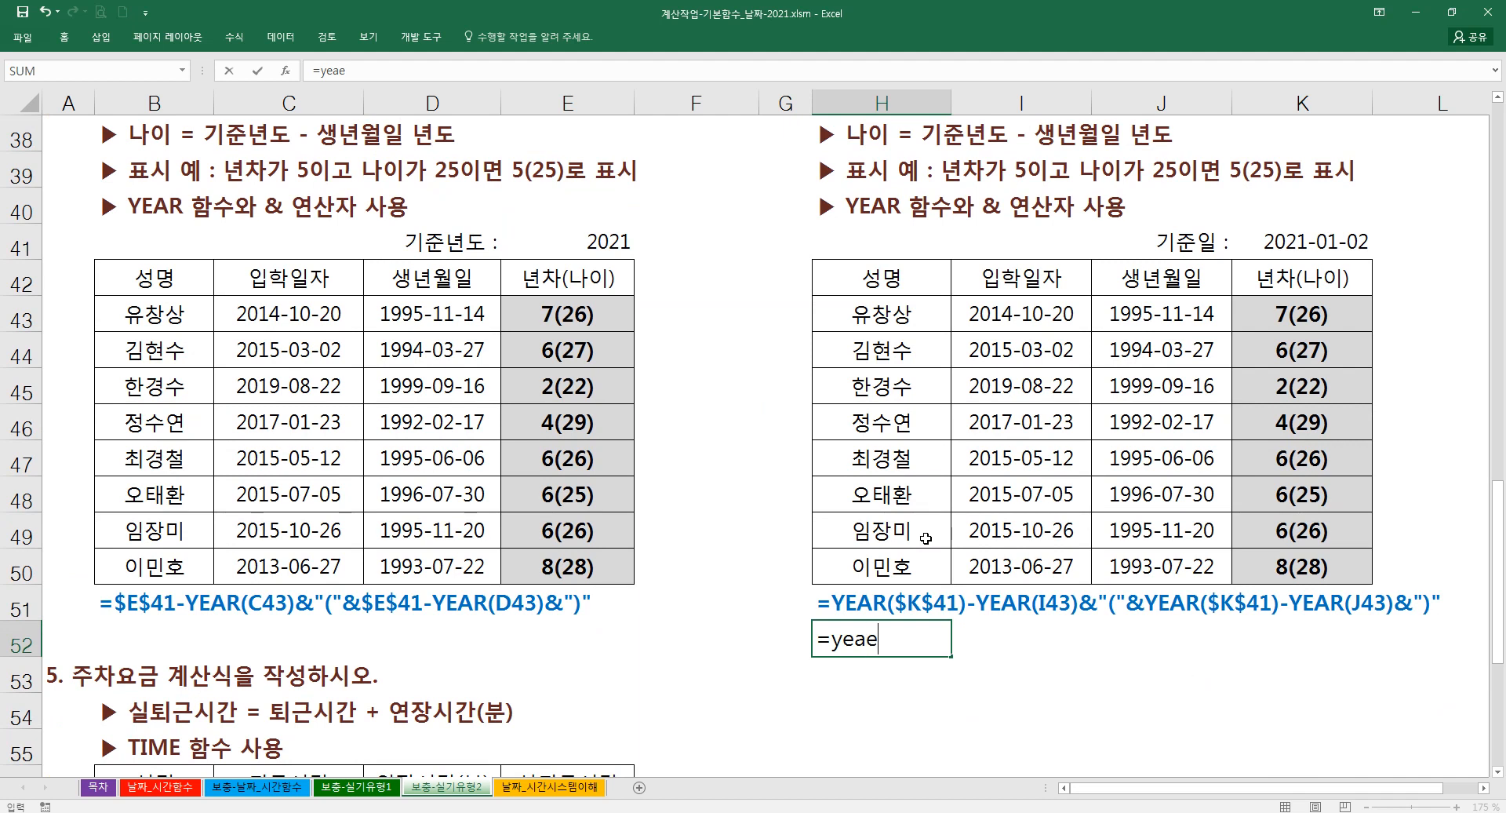
pyautogui.write('(')
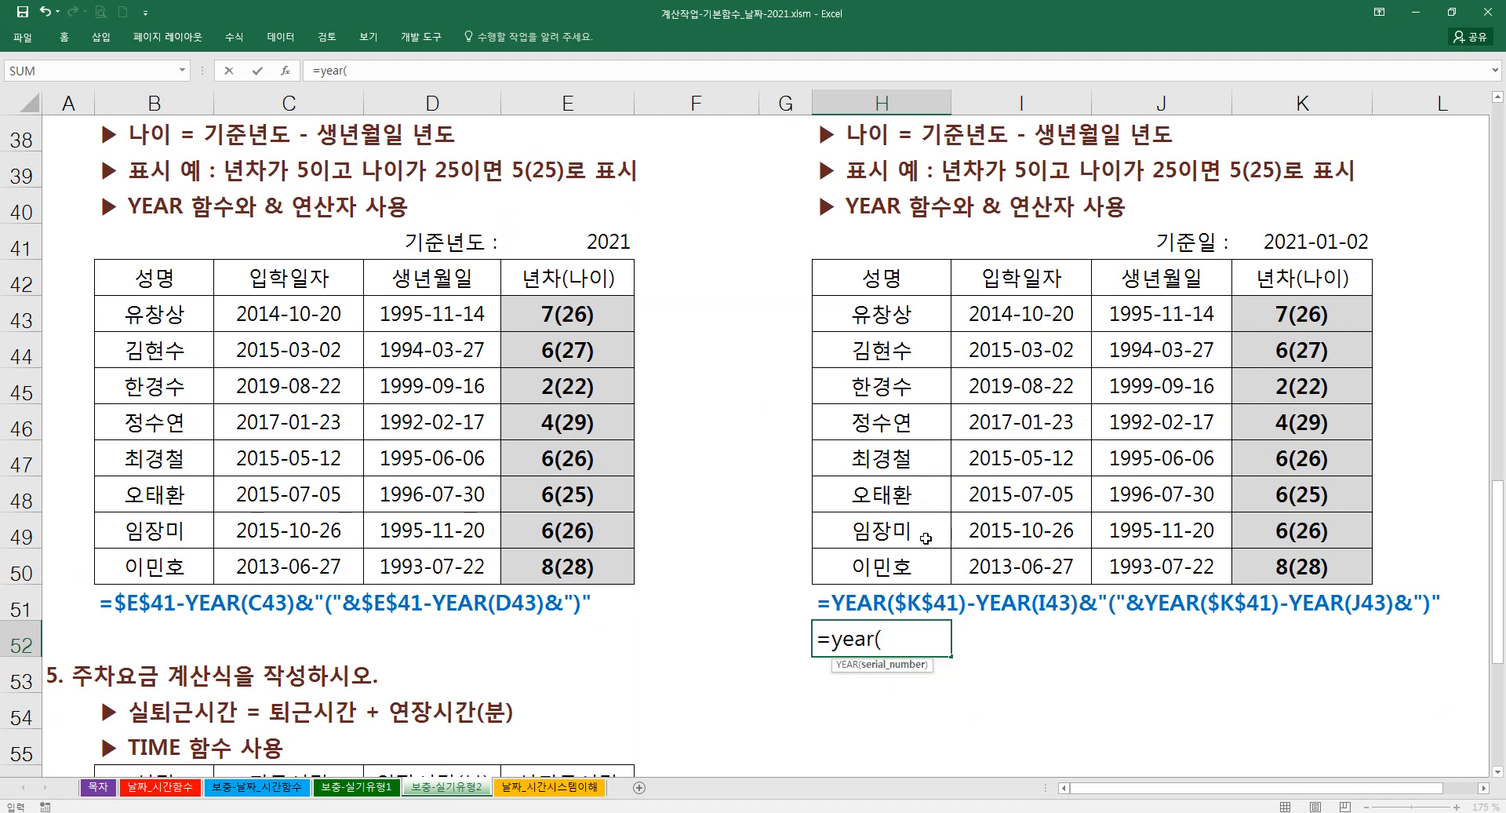
pyautogui.hotkey('ctrl', 'a')
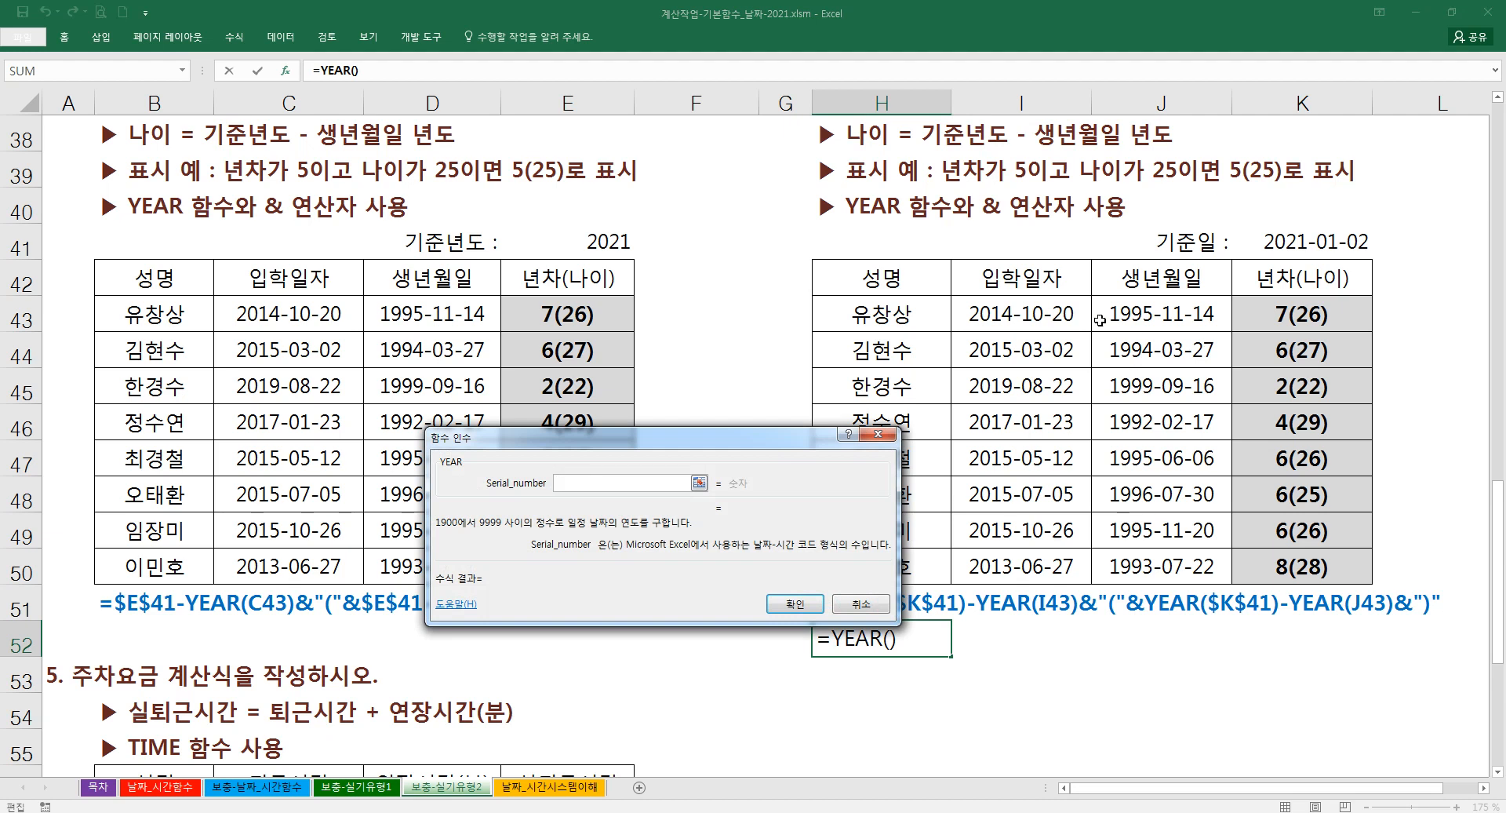
pyautogui.click(1271, 252)
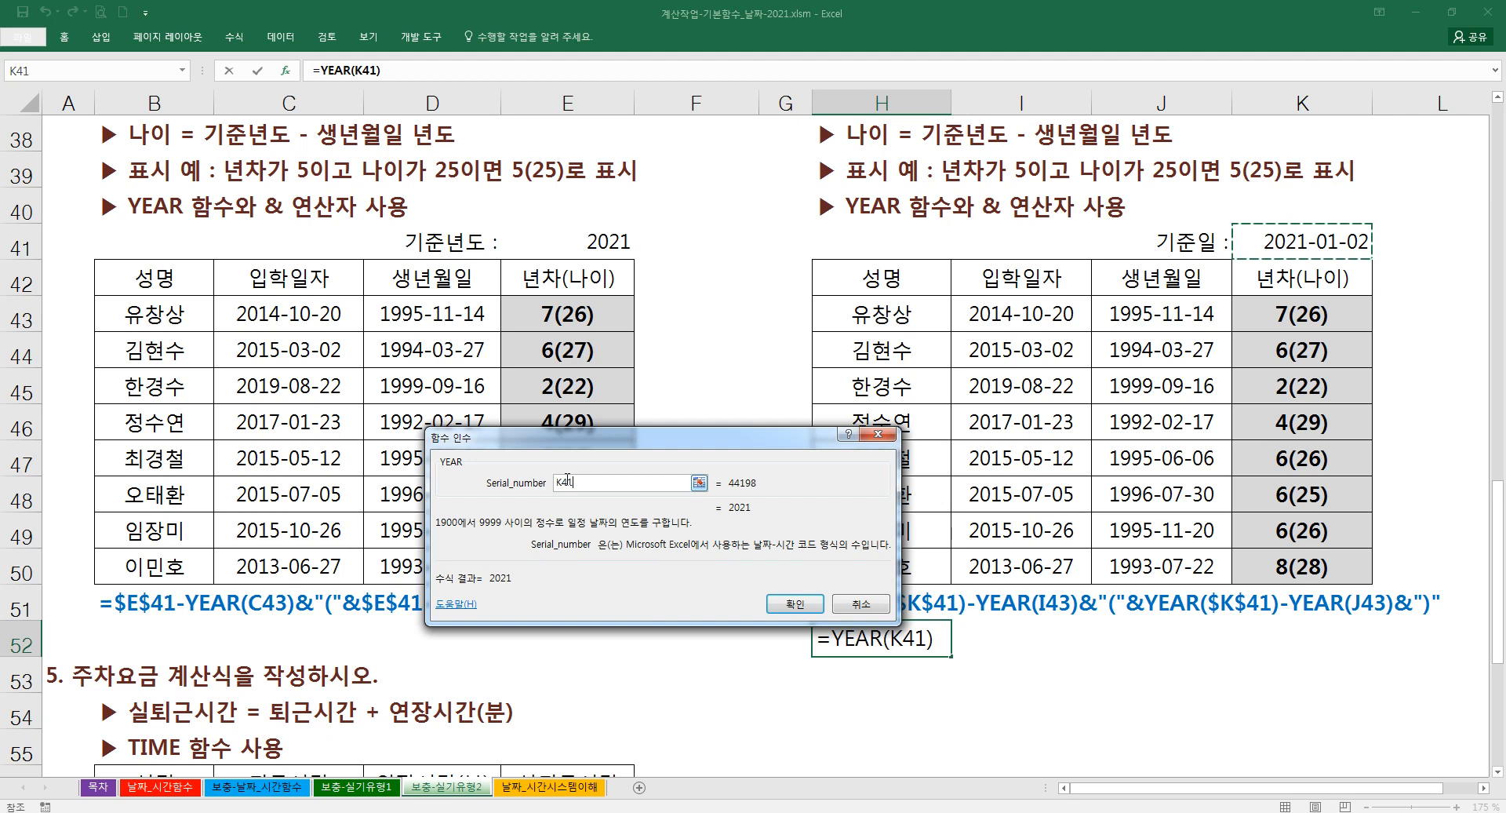
pyautogui.press('F4')
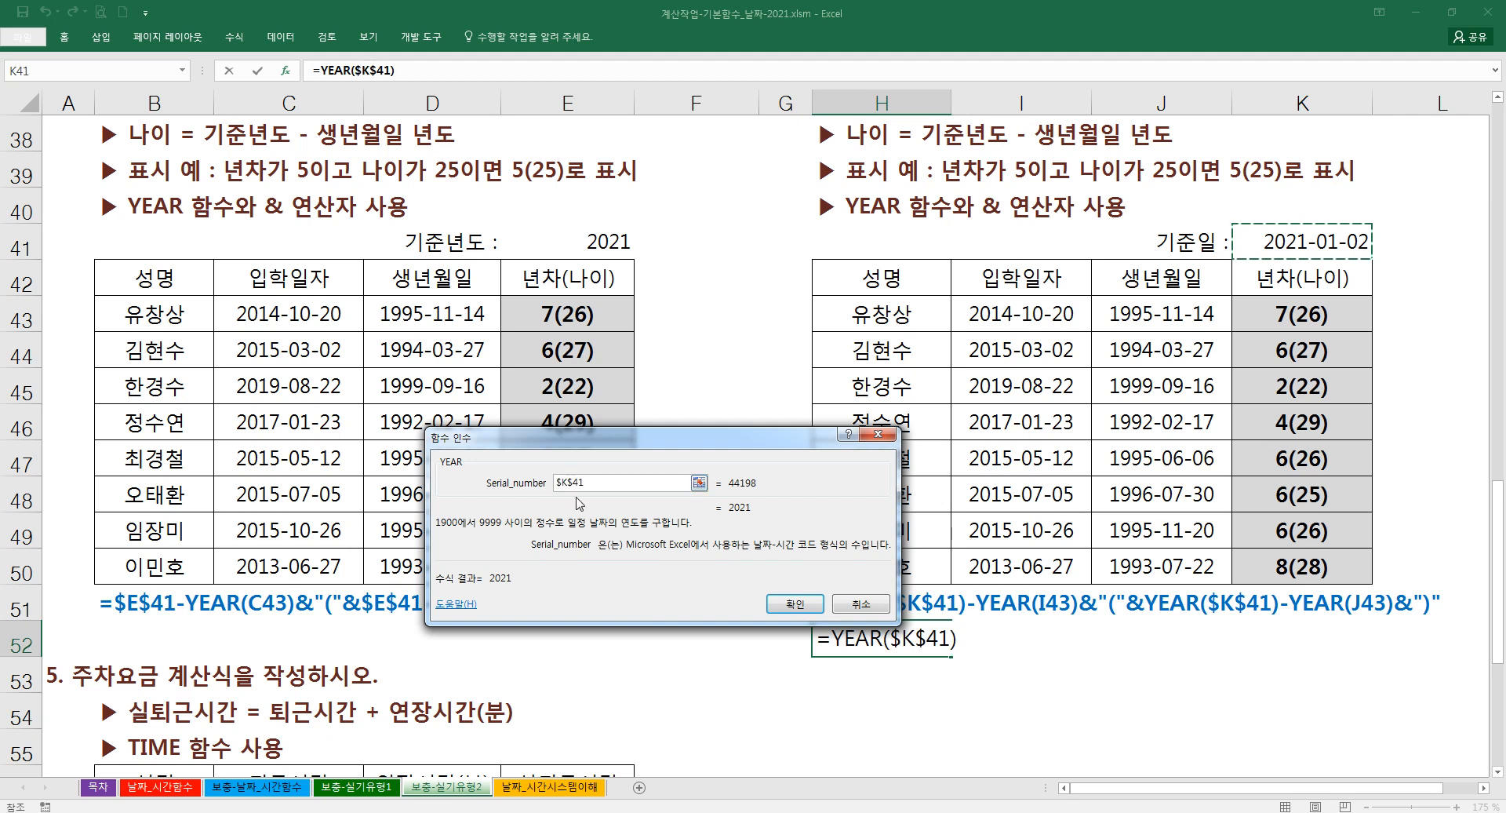
# - Subtract the admission year in the H52 formula by adding -YEAR(I43) through the function arguments
pyautogui.click(429, 75)
pyautogui.write('-year(')
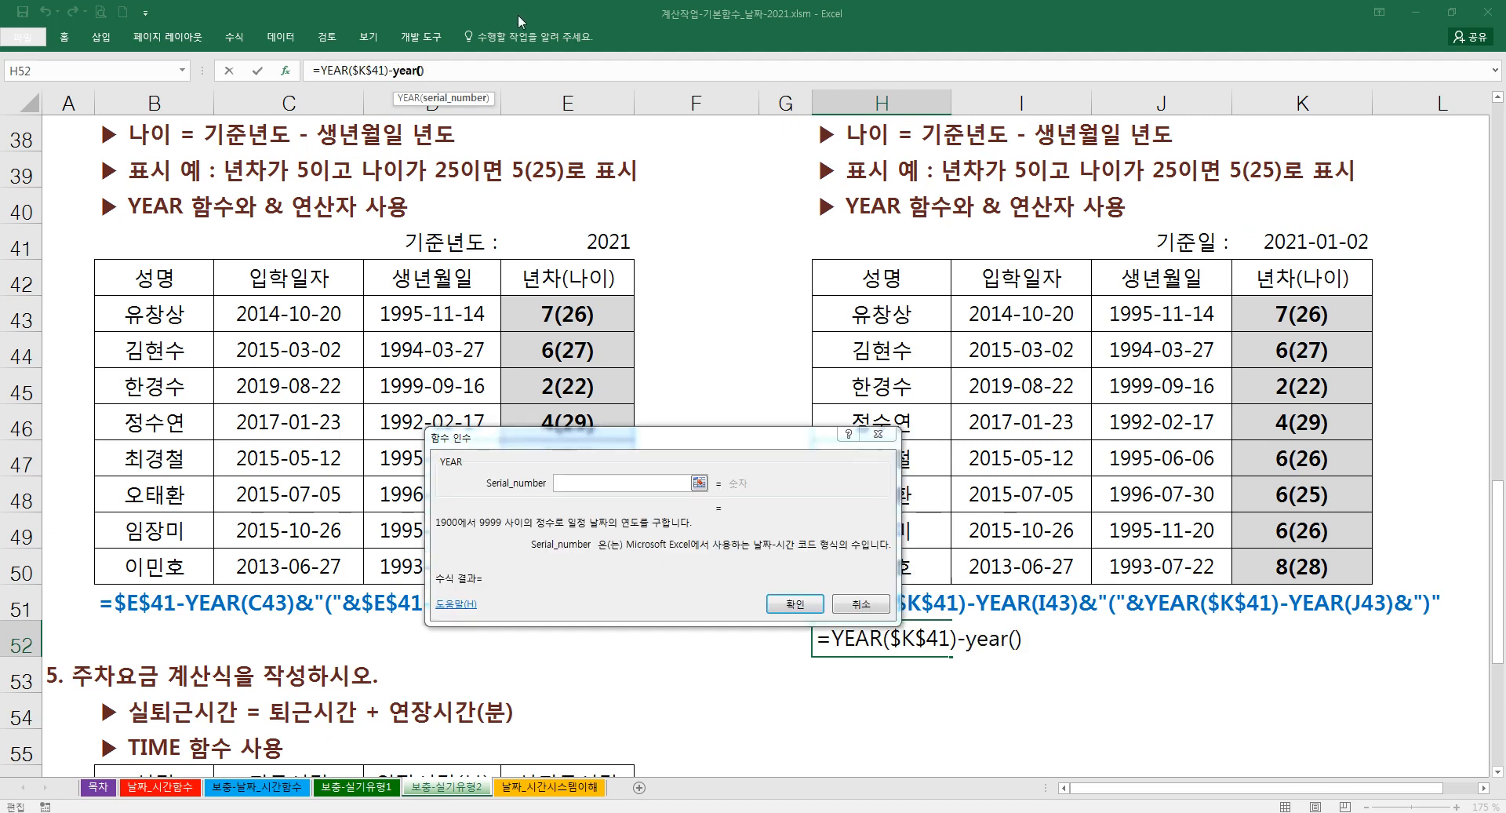
pyautogui.click(579, 484)
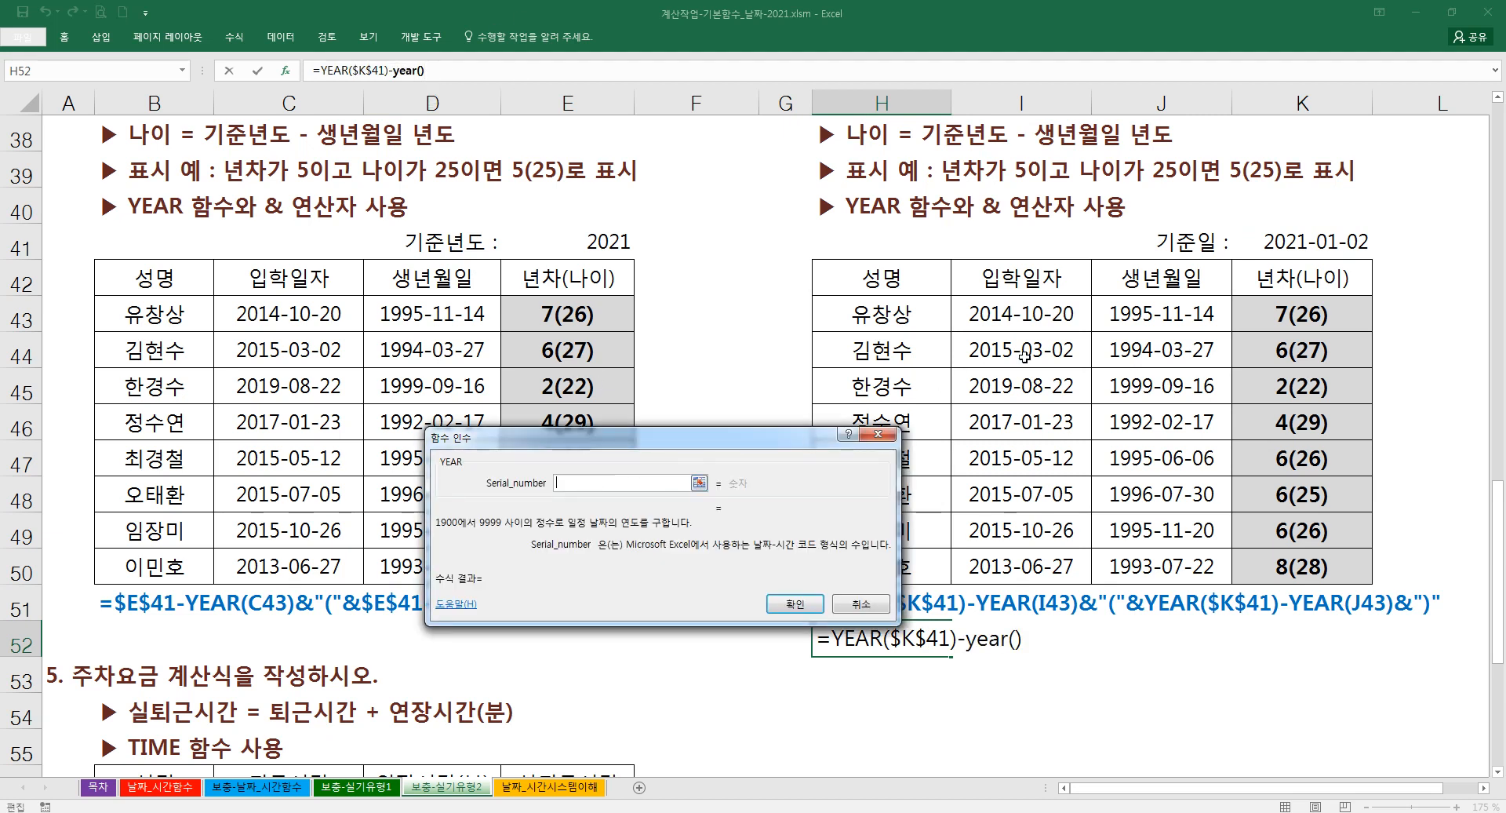
pyautogui.click(1040, 314)
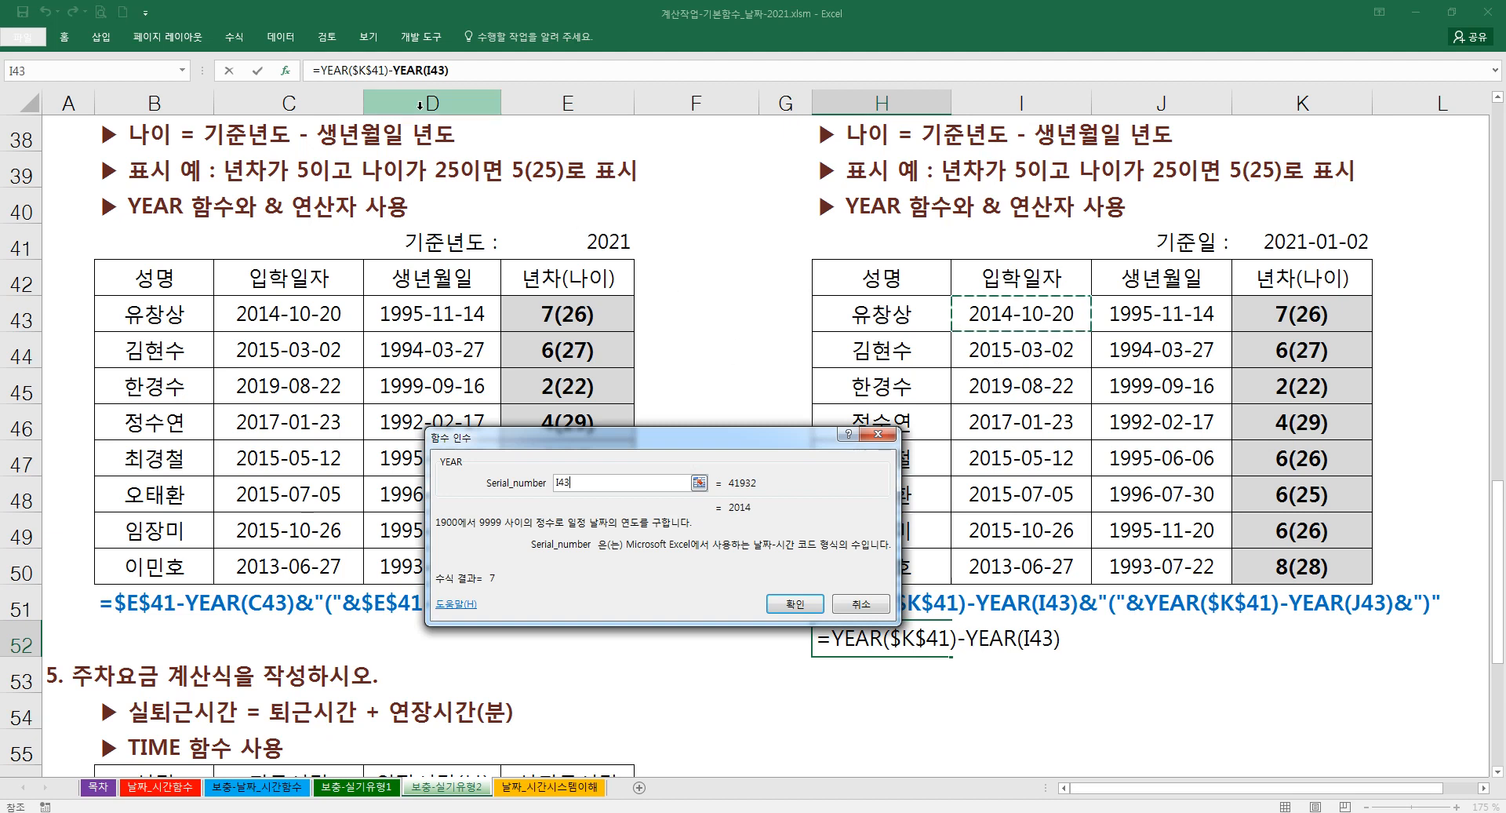
pyautogui.click(322, 69)
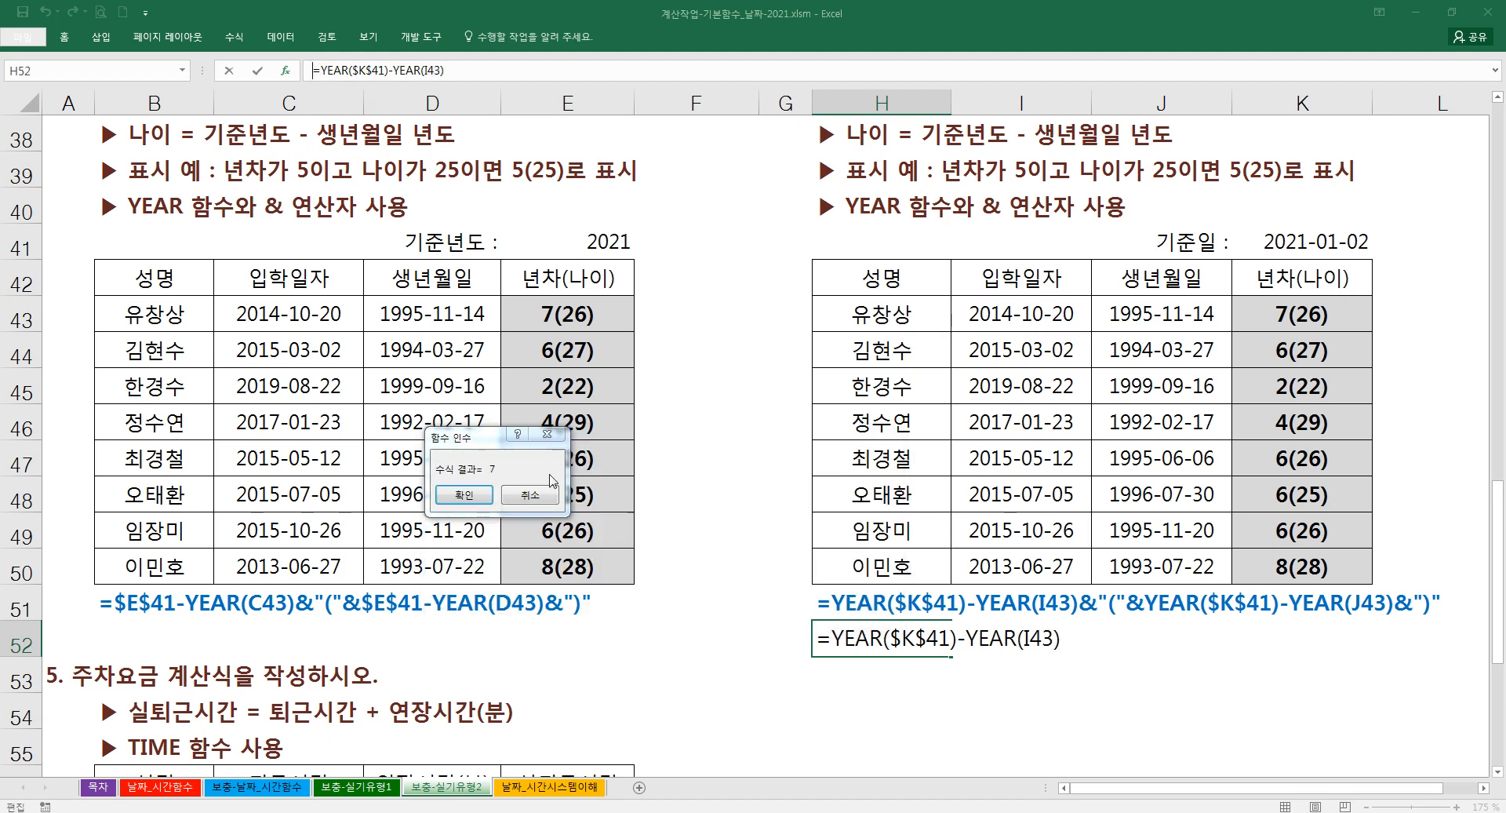
# - Append an opening parenthesis and the reference year to the H52 formula: &"("&YEAR($K$41), using the function arguments
pyautogui.click(465, 71)
pyautogui.write('&"("&year(')
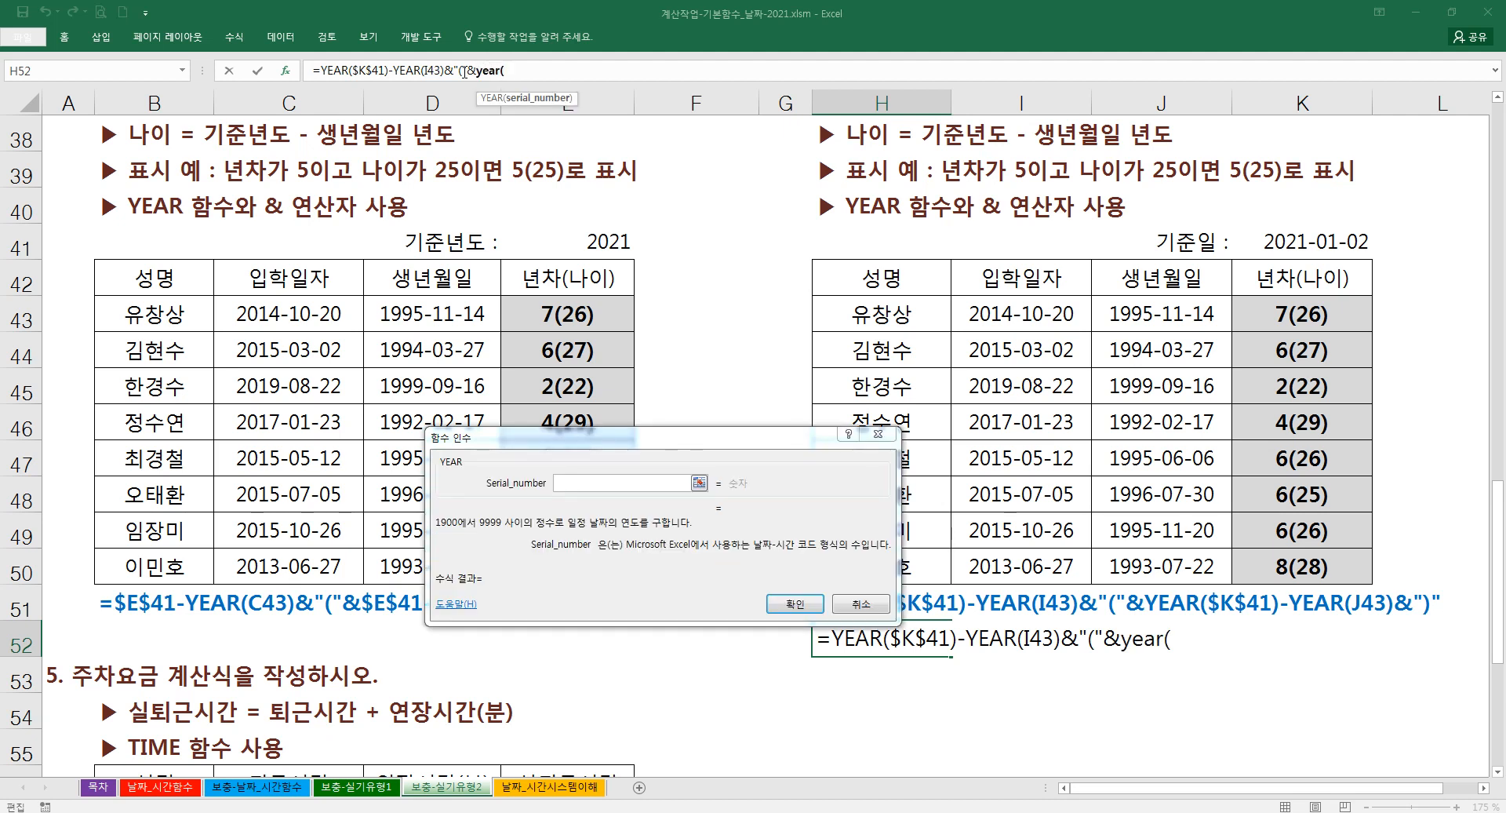
pyautogui.write(')')
pyautogui.click(631, 484)
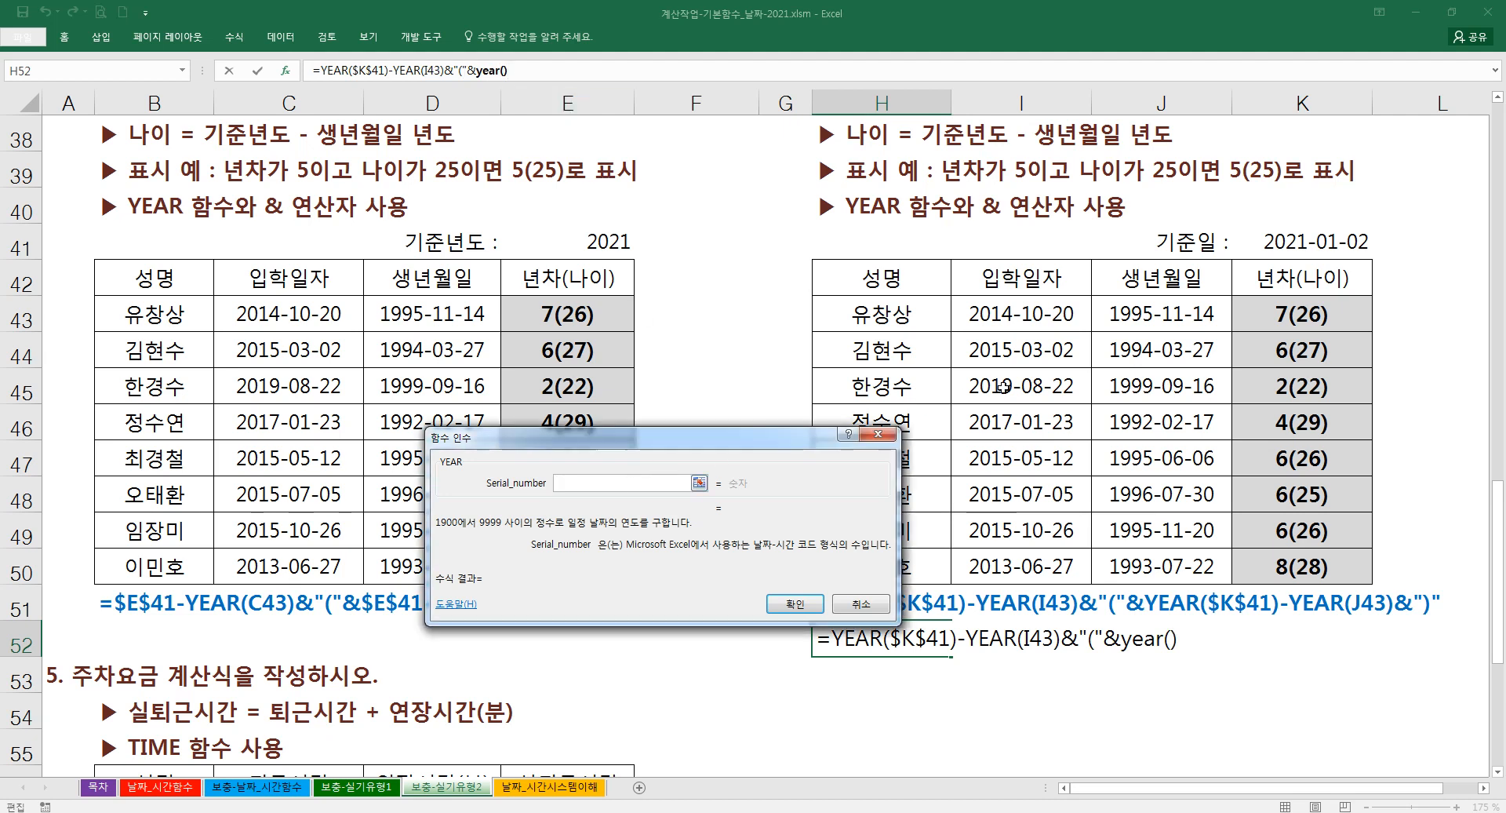
pyautogui.click(1284, 241)
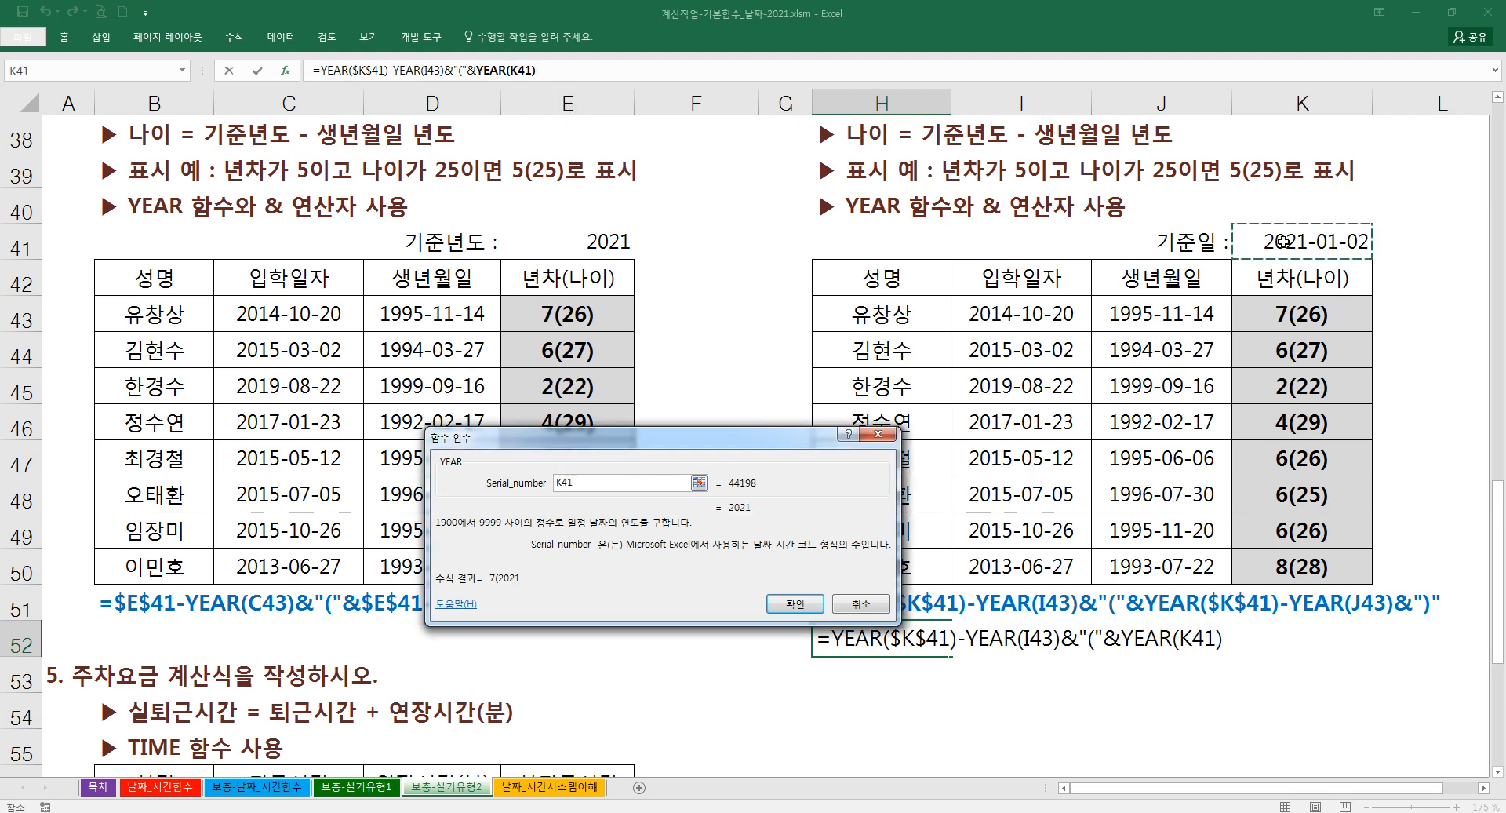
pyautogui.press('F4')
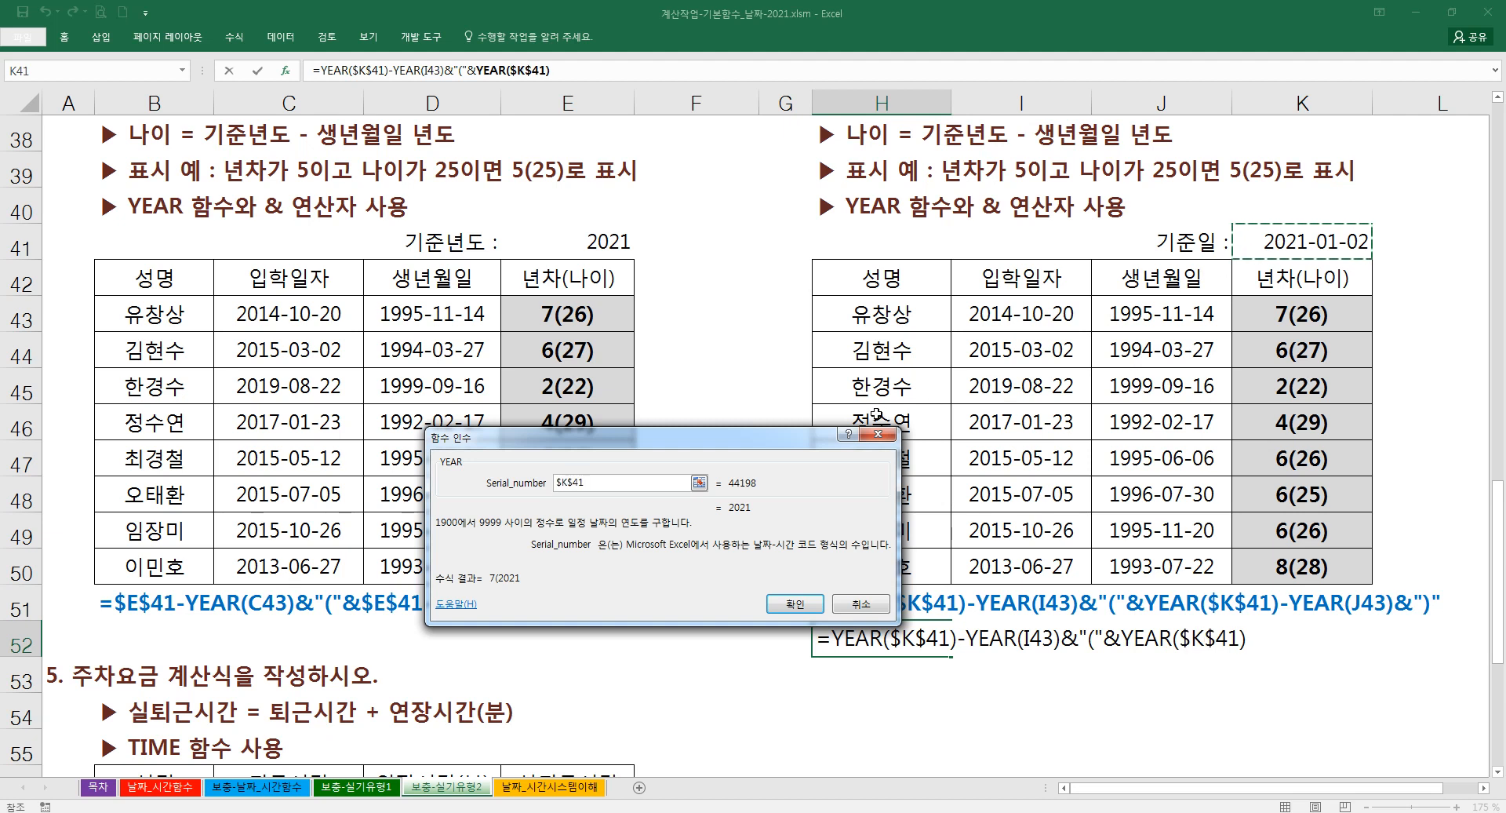
# - Subtract the birth year in the H52 formula by adding -YEAR(J43) through the function arguments
pyautogui.click(578, 73)
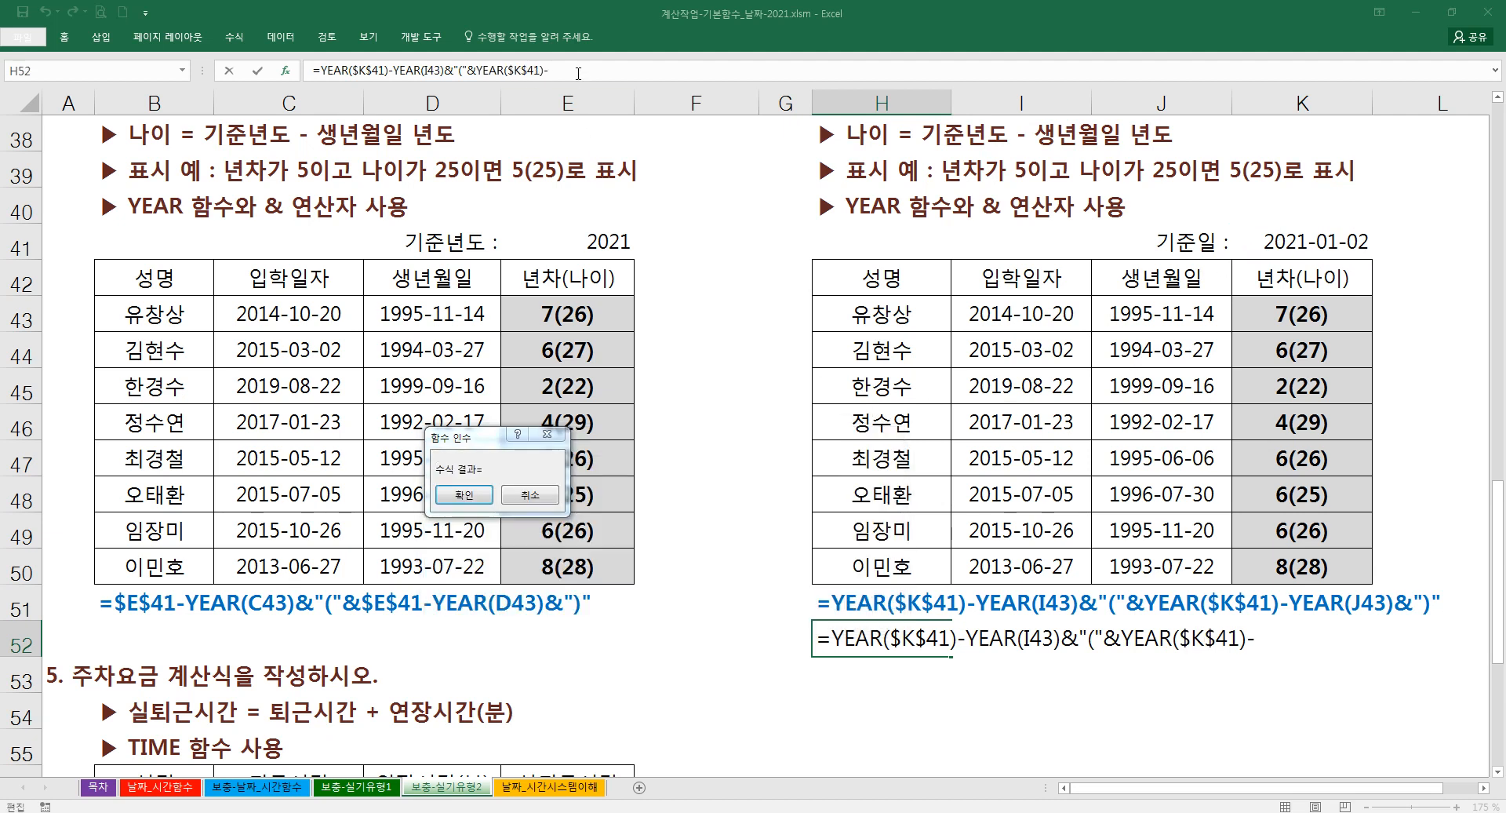
pyautogui.write('year(')
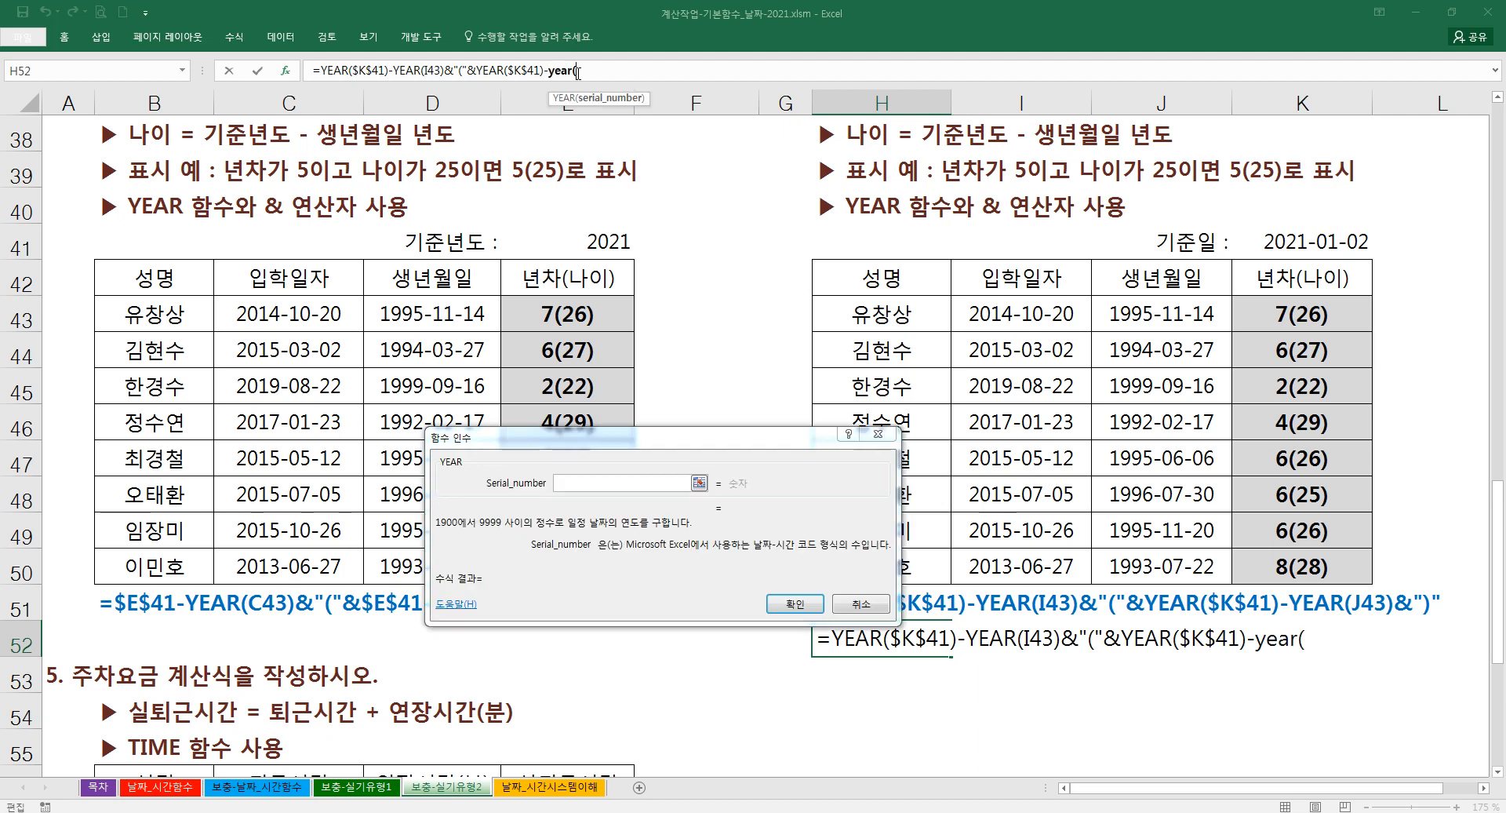
pyautogui.click(596, 484)
pyautogui.click(1142, 318)
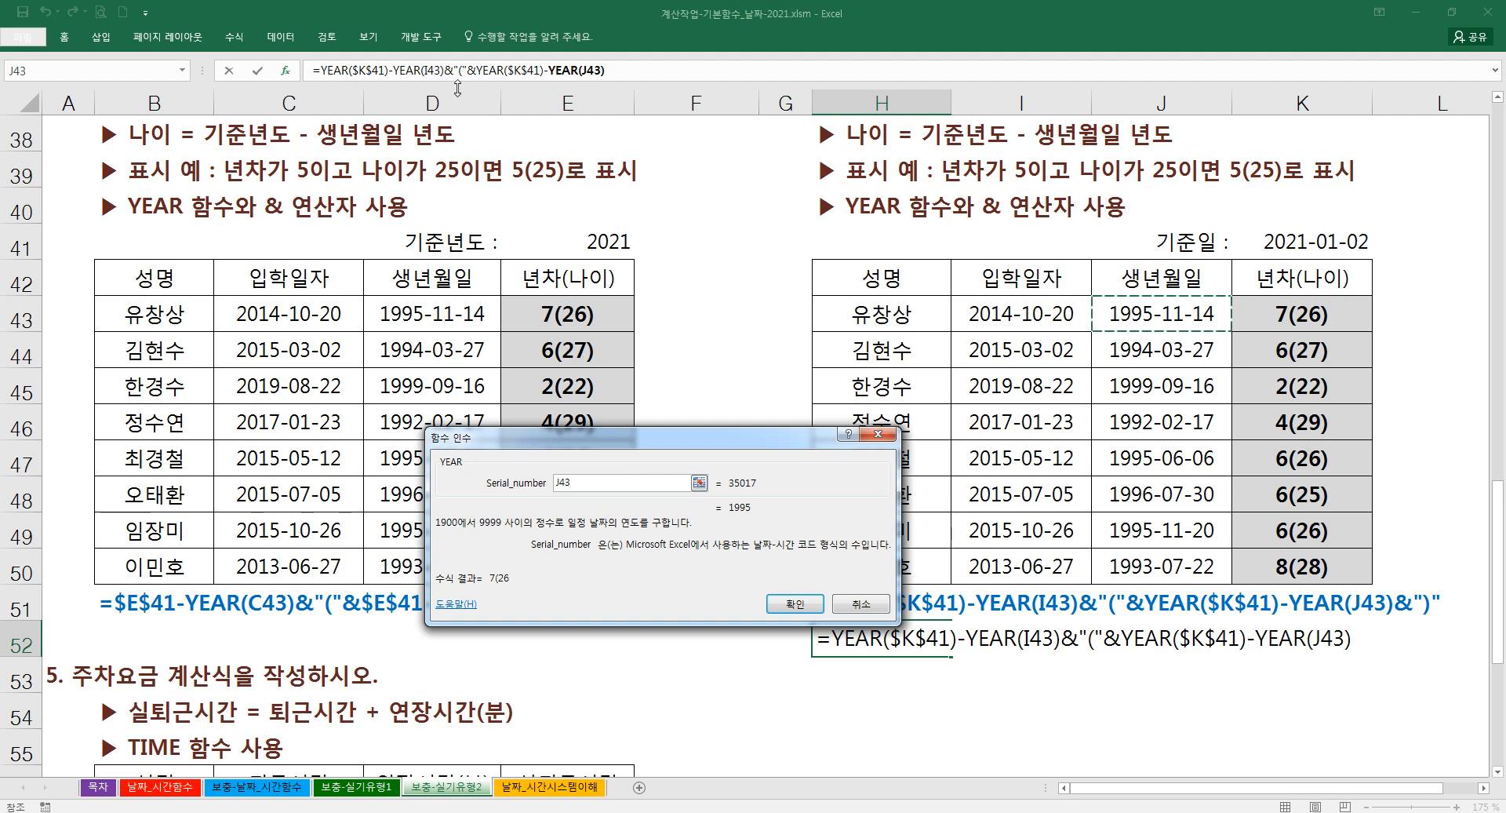
# - Check the arguments of the YEAR functions in H52, append &")" to the formula and enter it
pyautogui.click(362, 70)
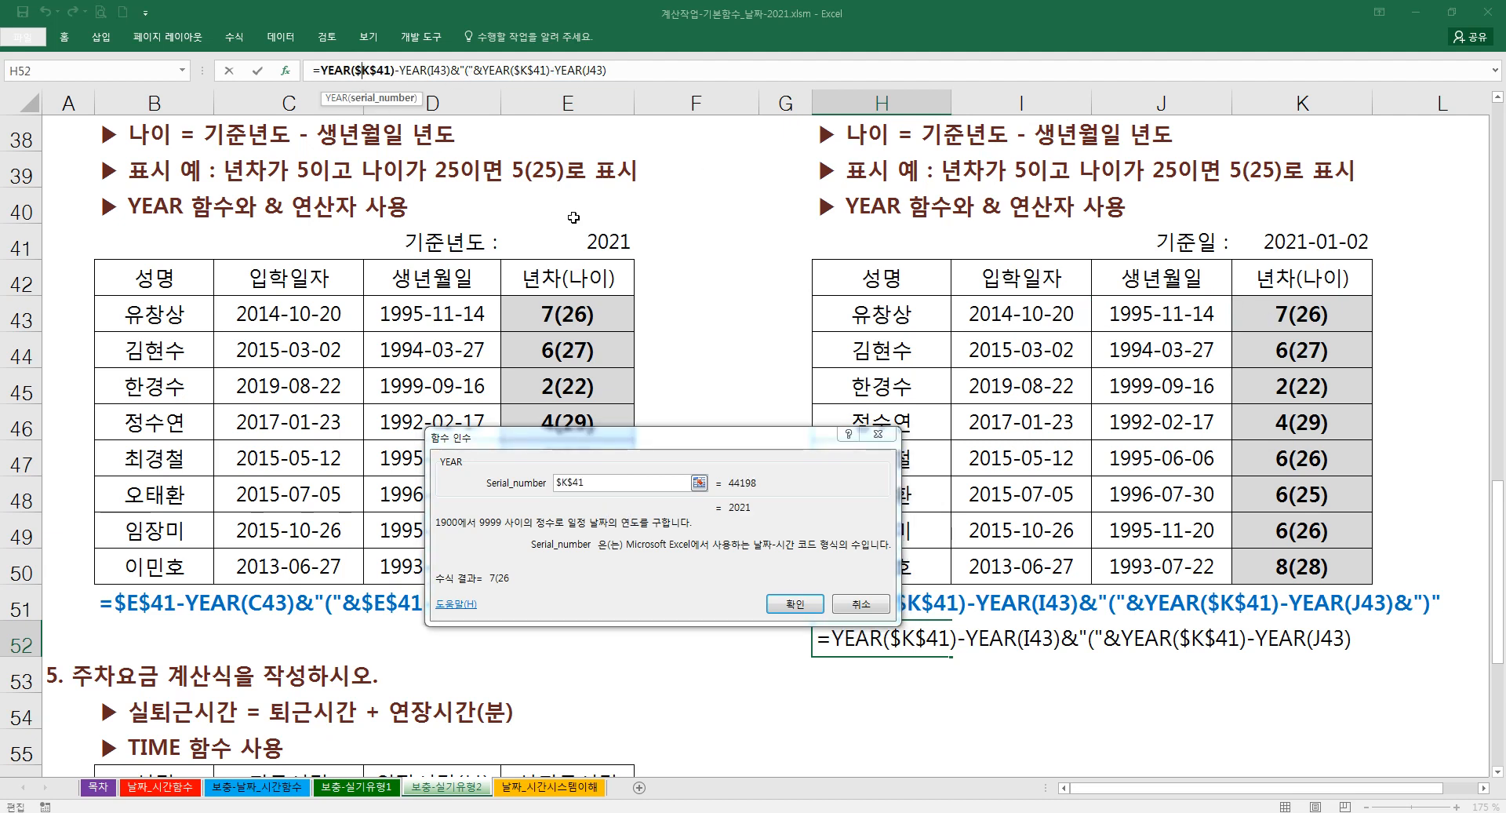
pyautogui.click(637, 75)
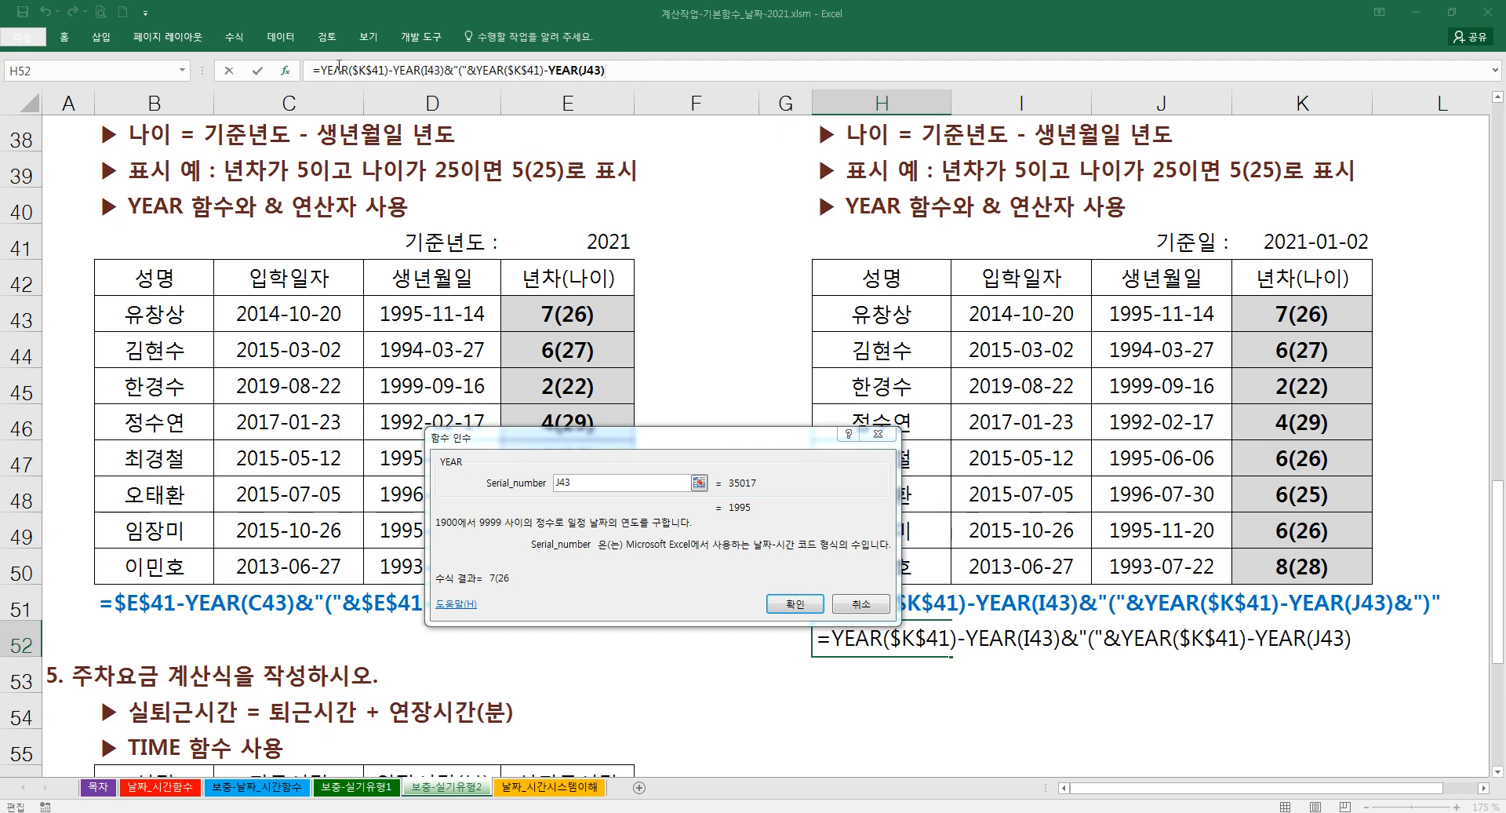
pyautogui.click(311, 70)
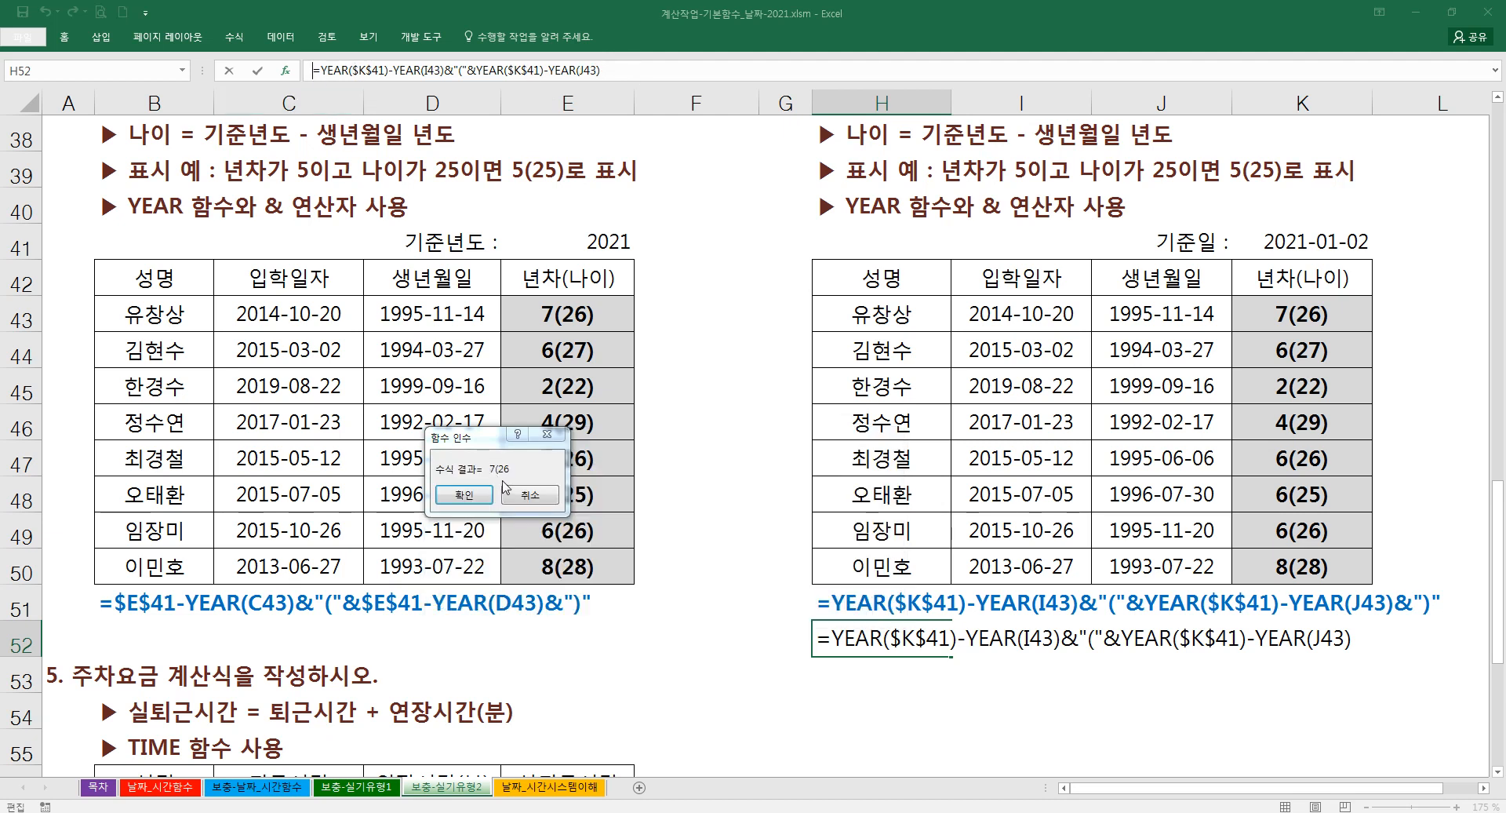
pyautogui.click(630, 70)
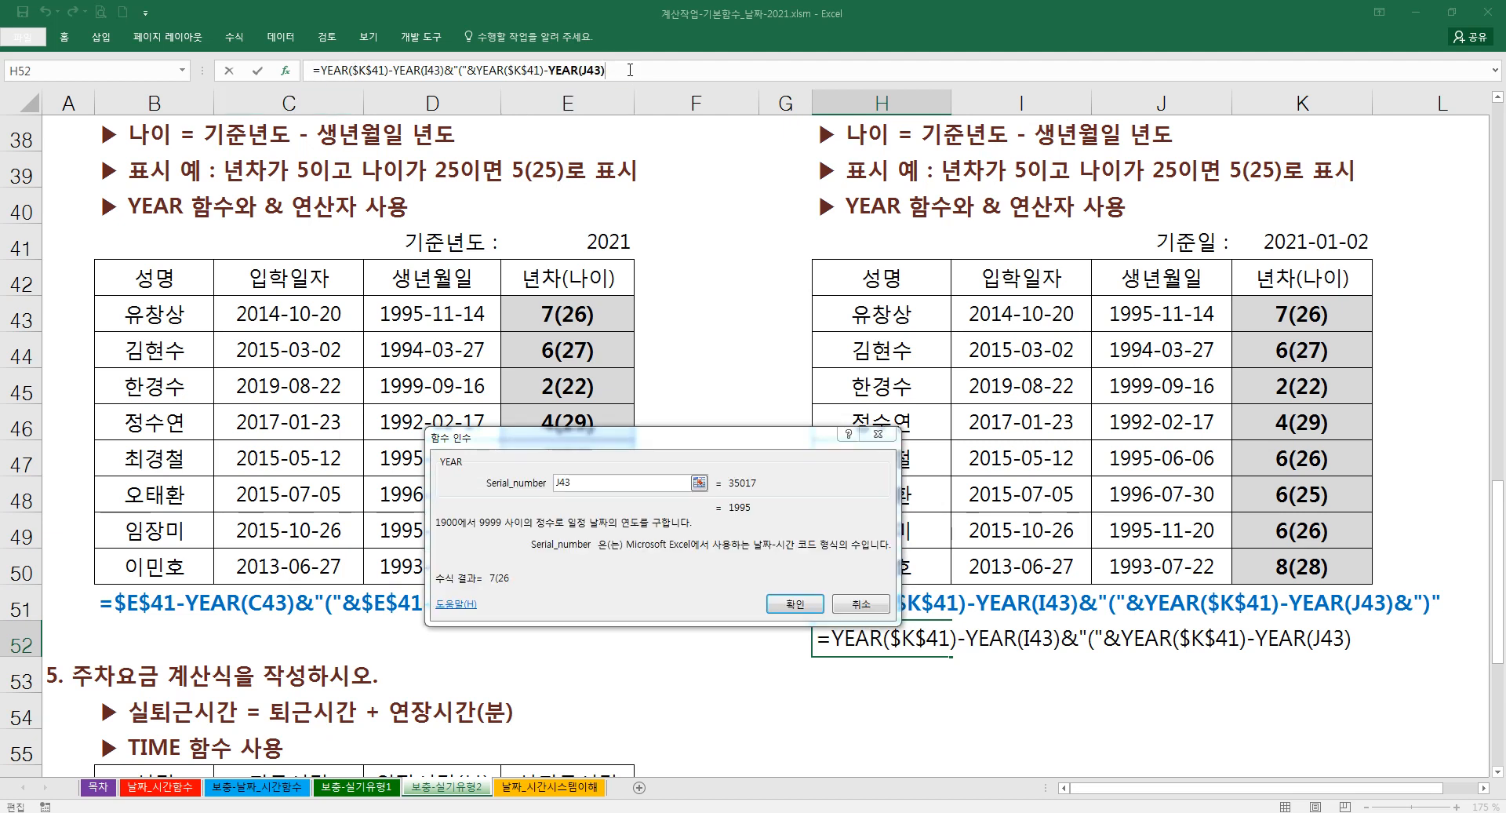
pyautogui.write('&"')
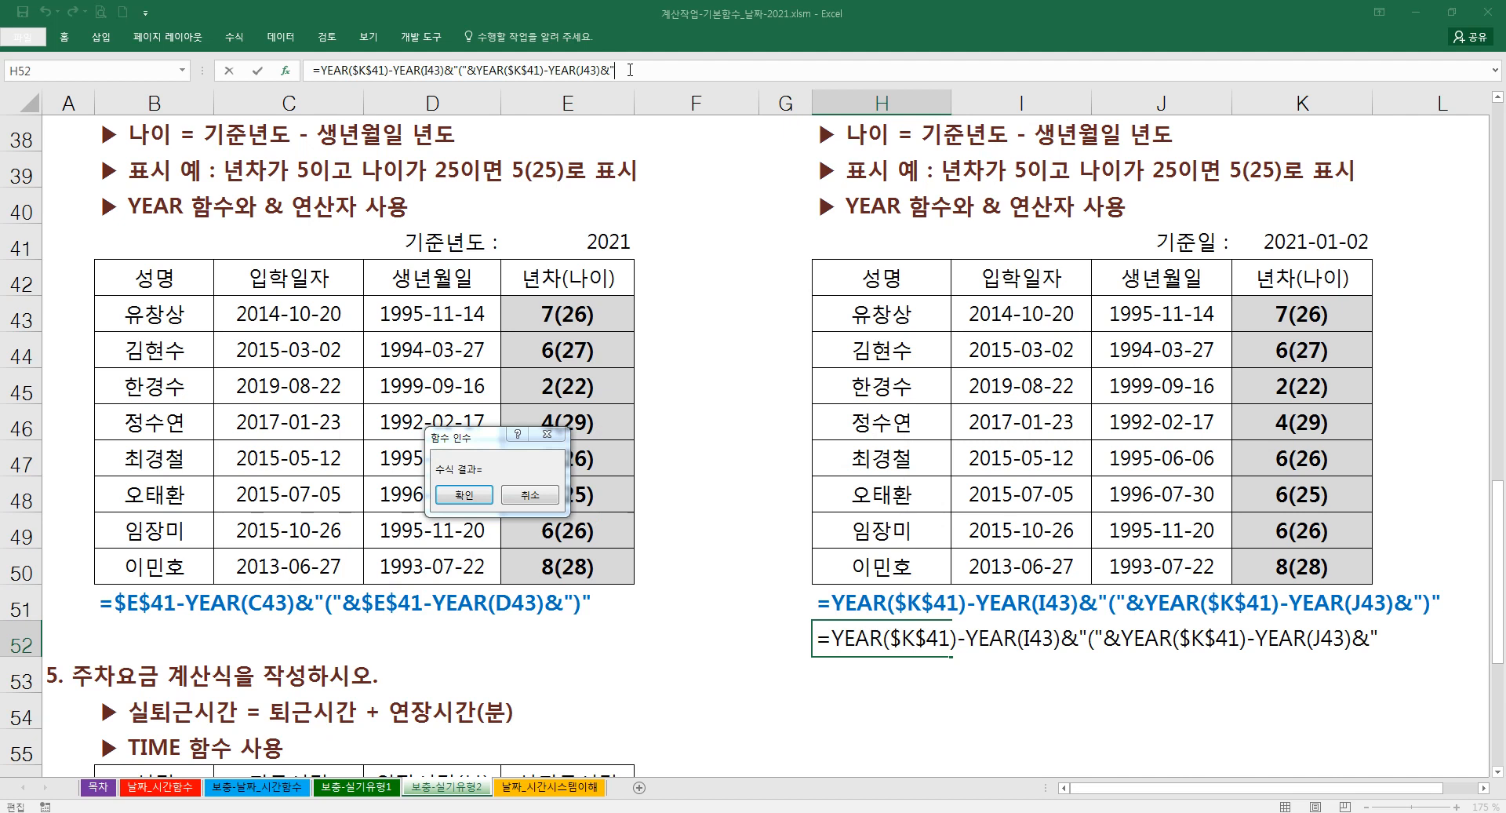
pyautogui.write(')"')
pyautogui.press('Return')
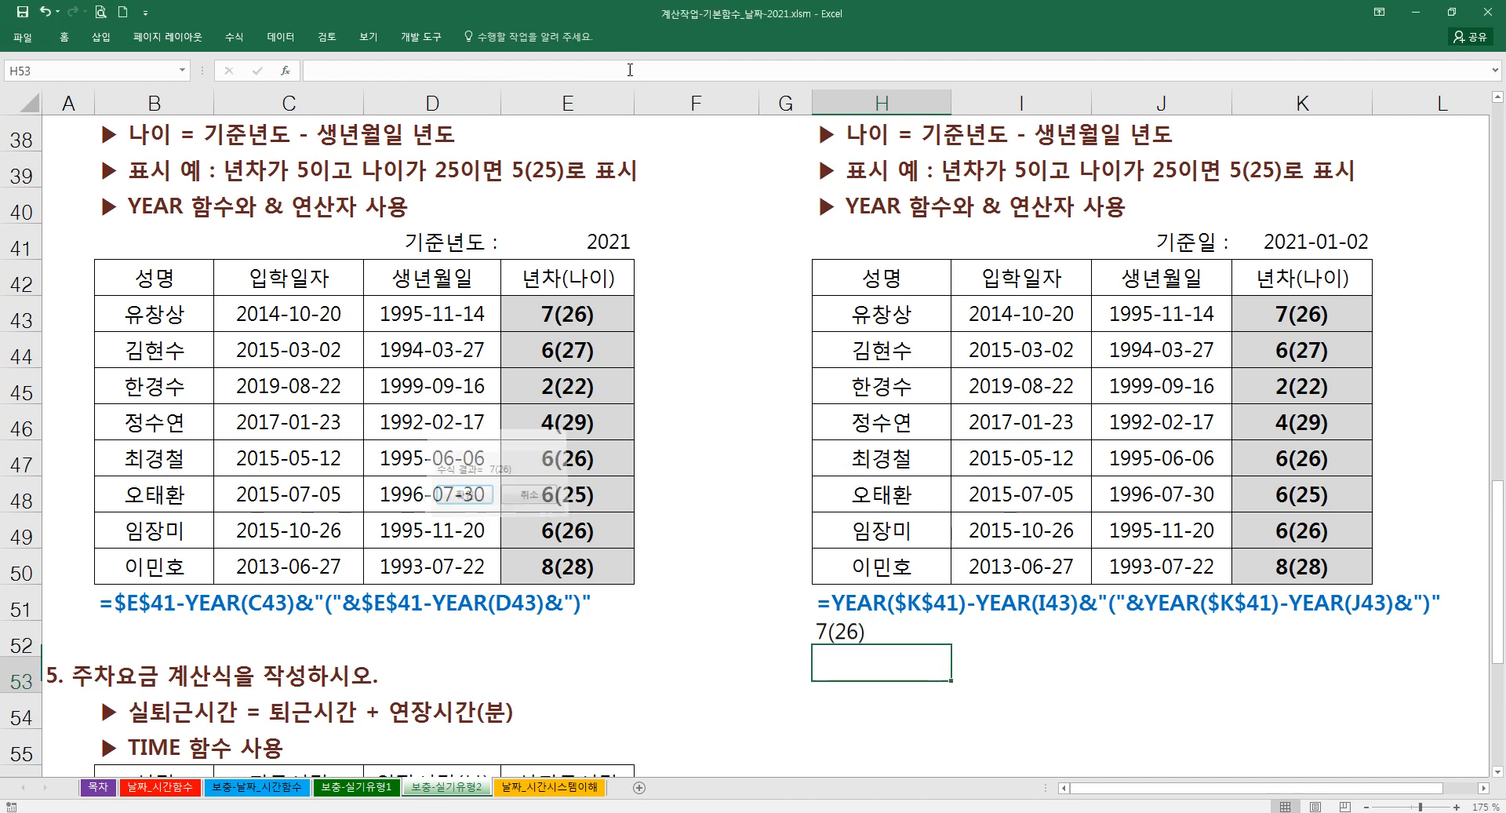
# - Fill the H52 formula down to H55 and select the reference year in E41
pyautogui.press('Up')
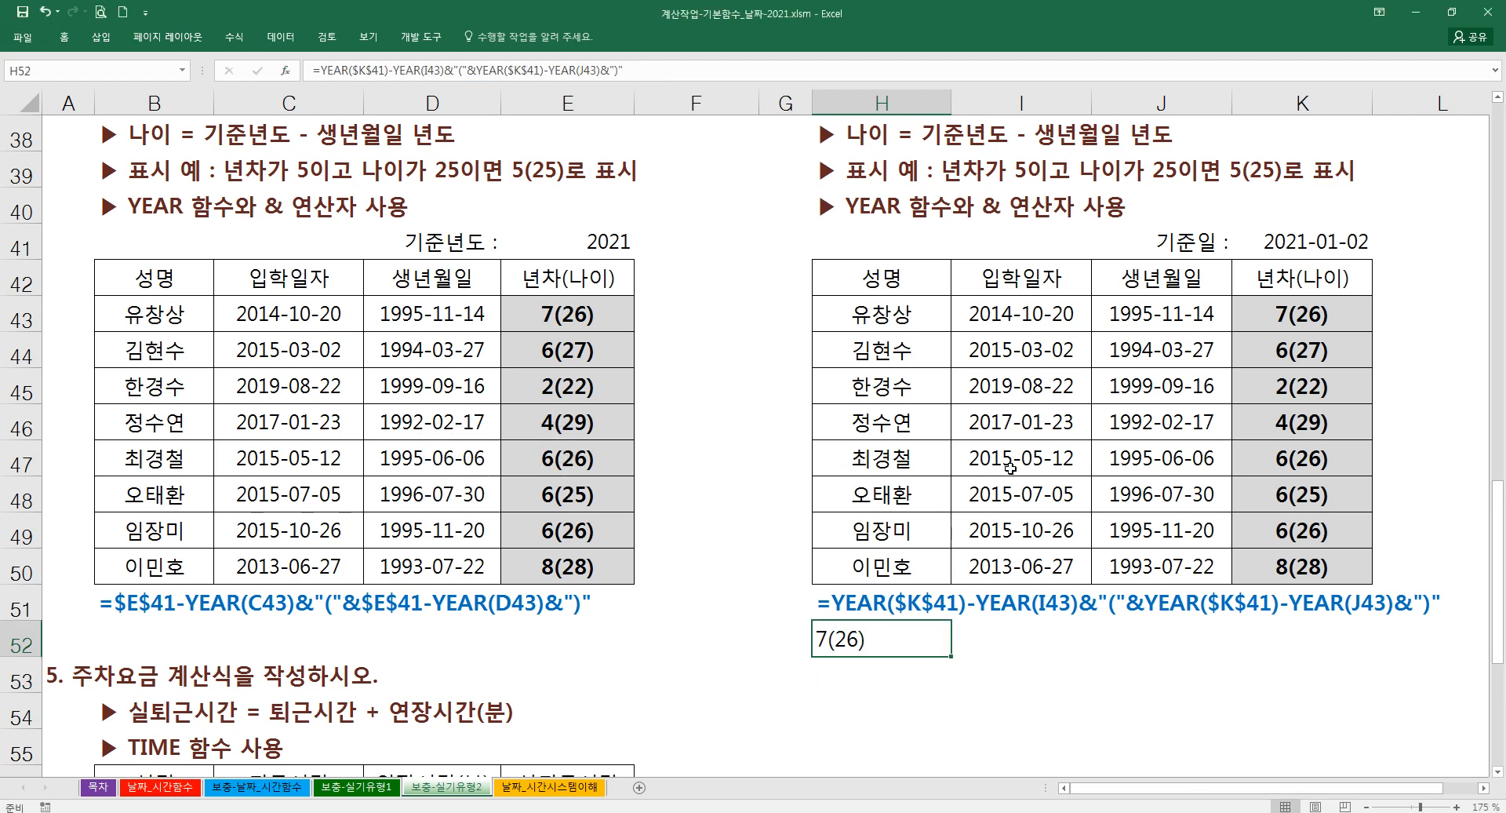
pyautogui.moveTo(952, 658); pyautogui.dragTo(952, 765)
pyautogui.click(592, 243)
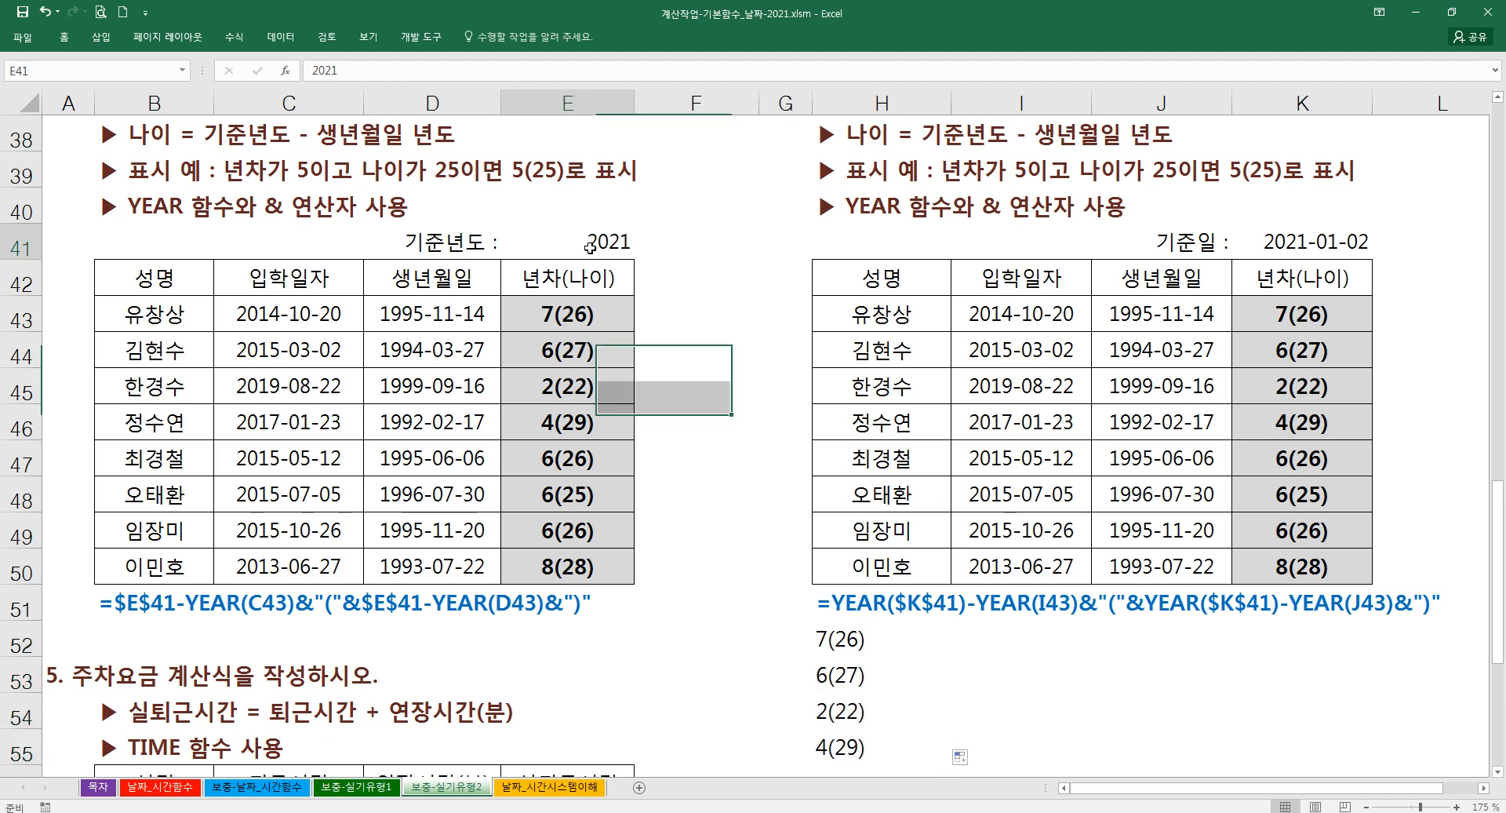
# - Clear the practice results from H52:H55 and narrow column K slightly
pyautogui.moveTo(863, 639); pyautogui.dragTo(867, 735)
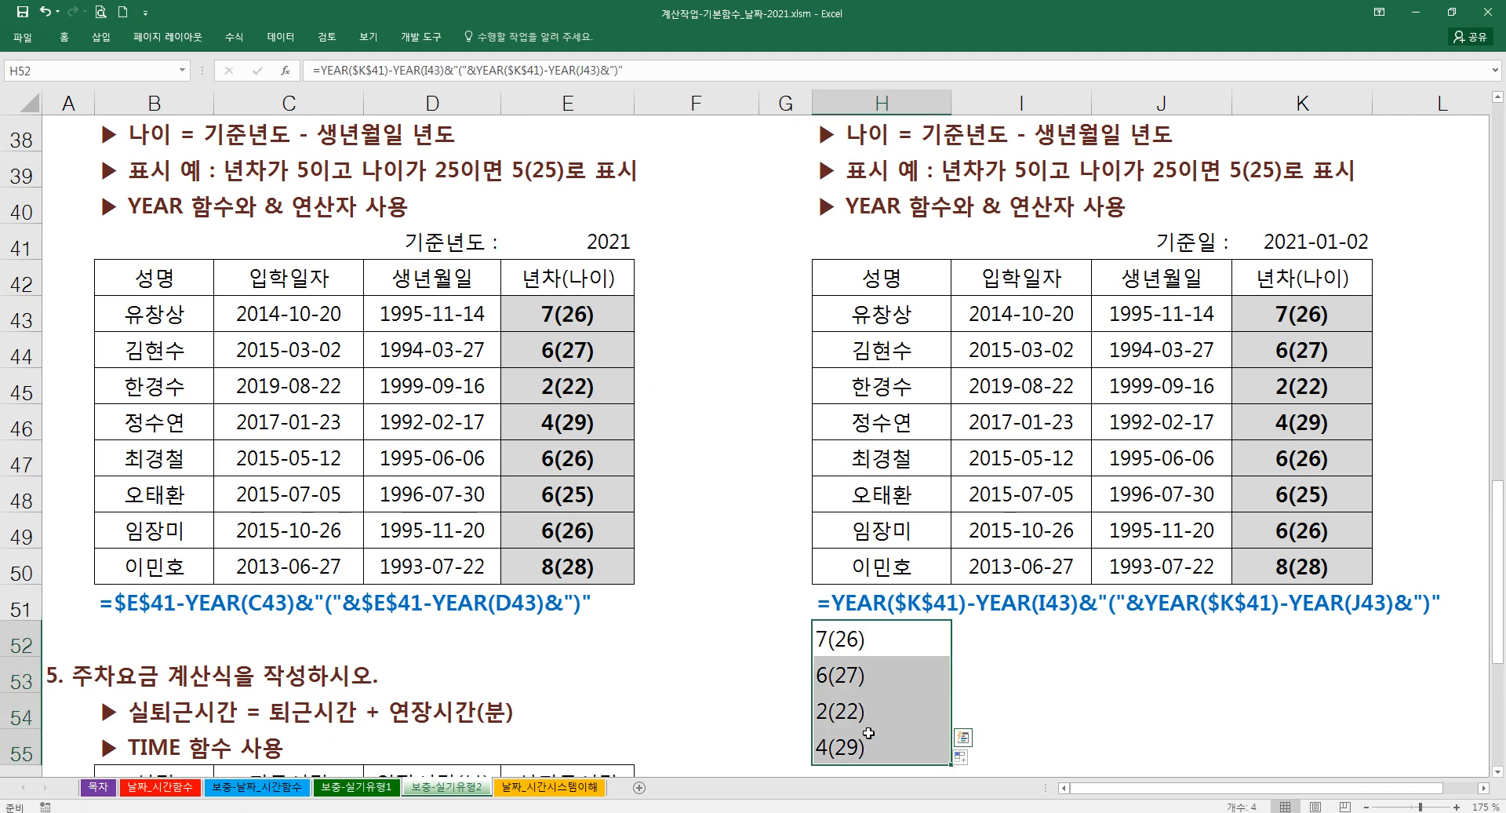
pyautogui.press('Delete')
pyautogui.click(750, 541)
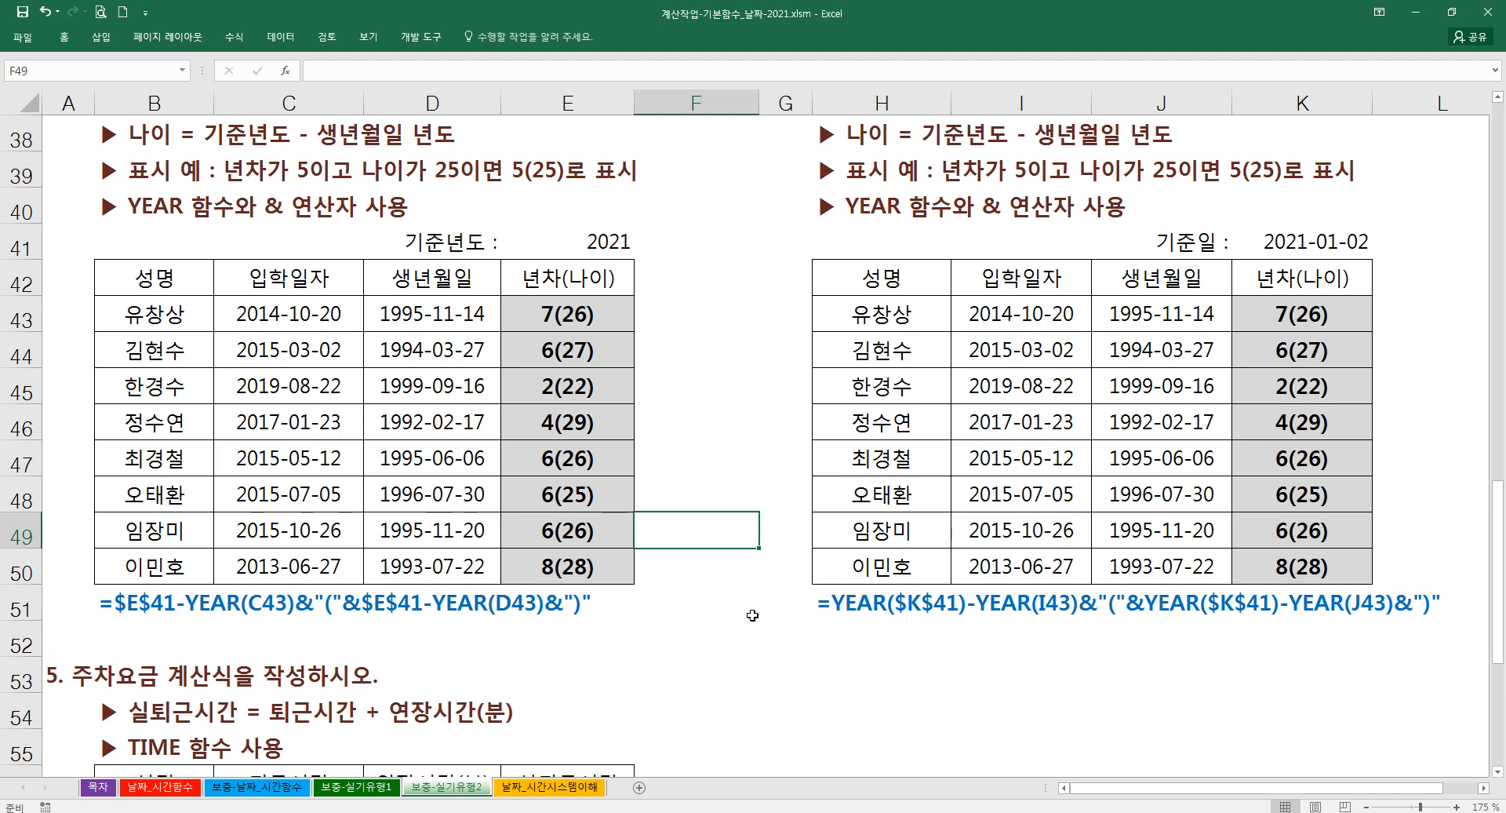
pyautogui.moveTo(1372, 100); pyautogui.dragTo(1363, 100)
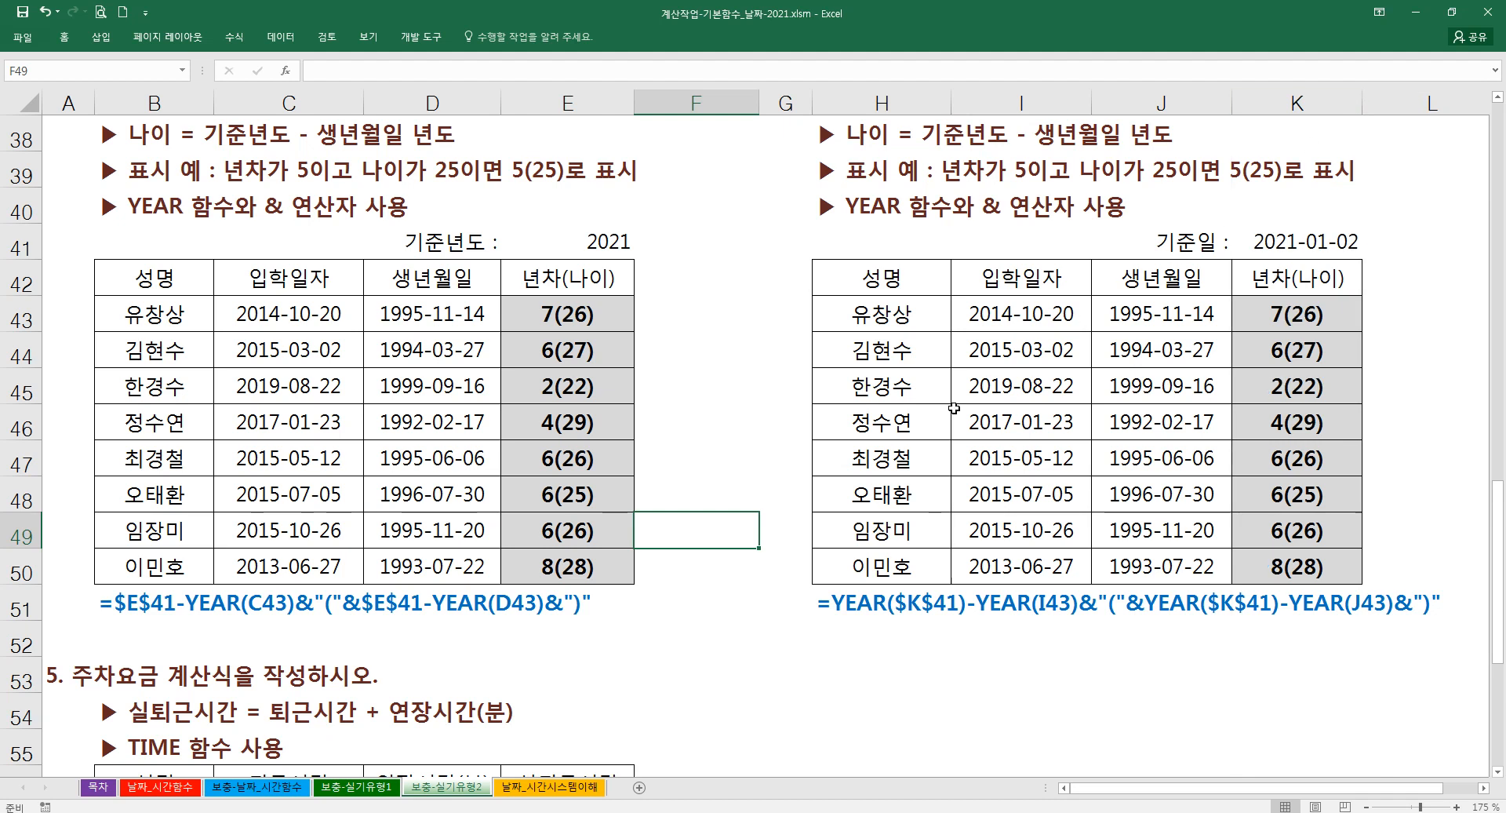
# - Correct the exercise 5 heading in A53 to "5. 실퇴근시간을 작성하시오."
pyautogui.scroll(-4, 615, 471)
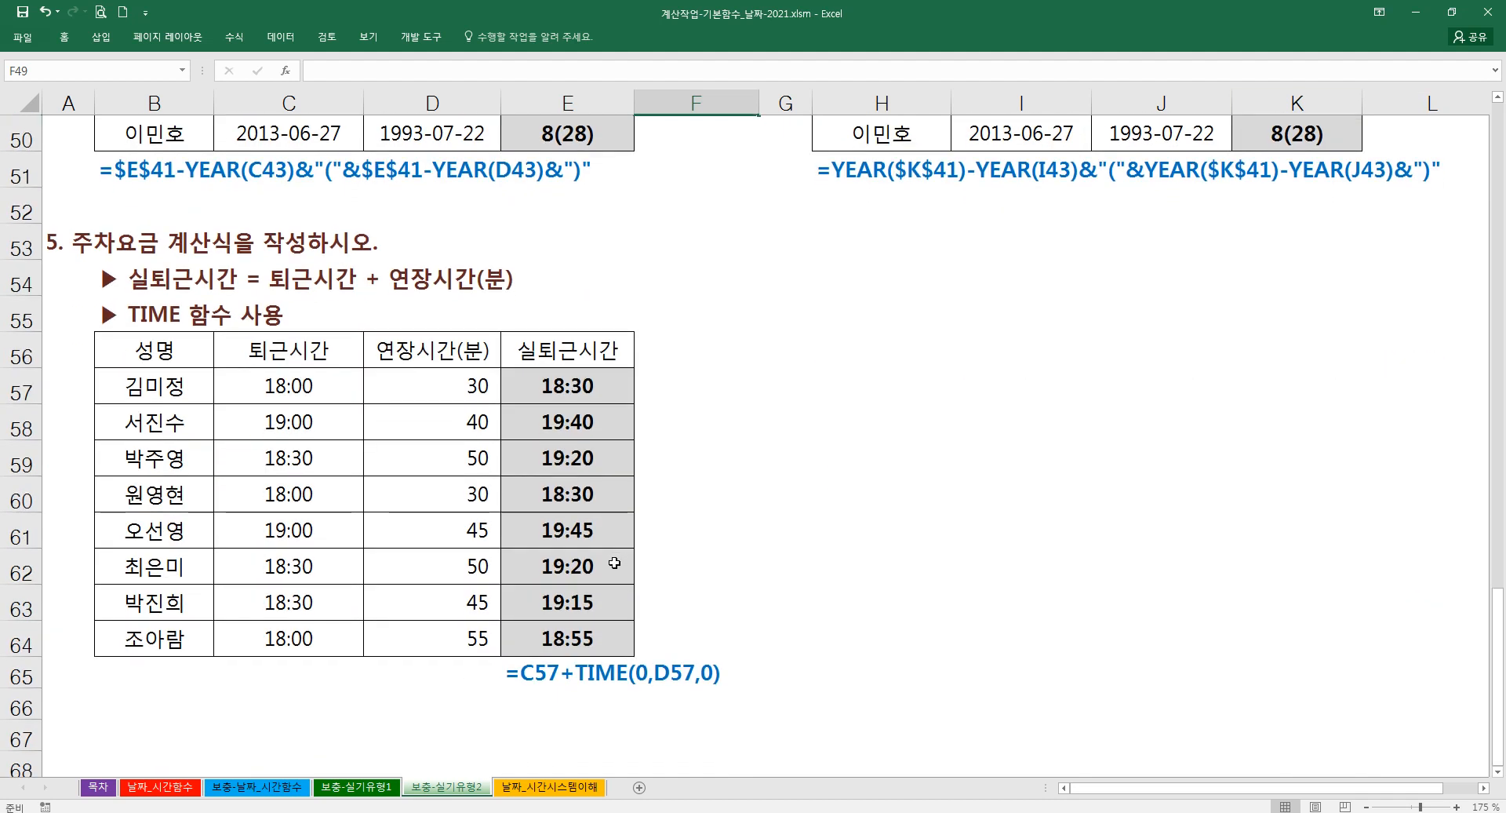
pyautogui.click(88, 250)
pyautogui.doubleClick(87, 249)
pyautogui.moveTo(66, 249); pyautogui.dragTo(146, 249)
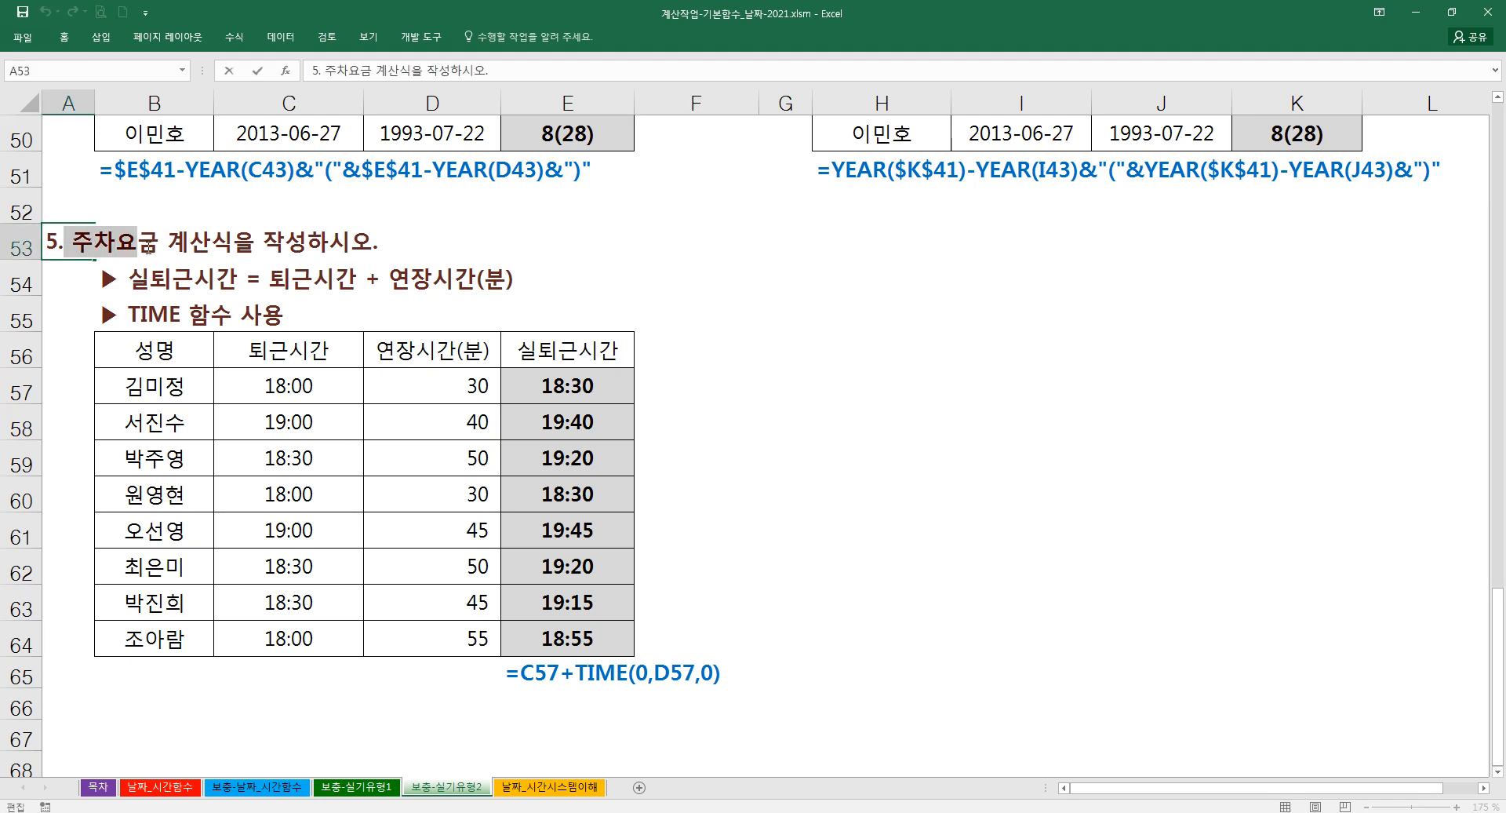
pyautogui.write('t')
pyautogui.press('BackSpace')
pyautogui.write('실퇴')
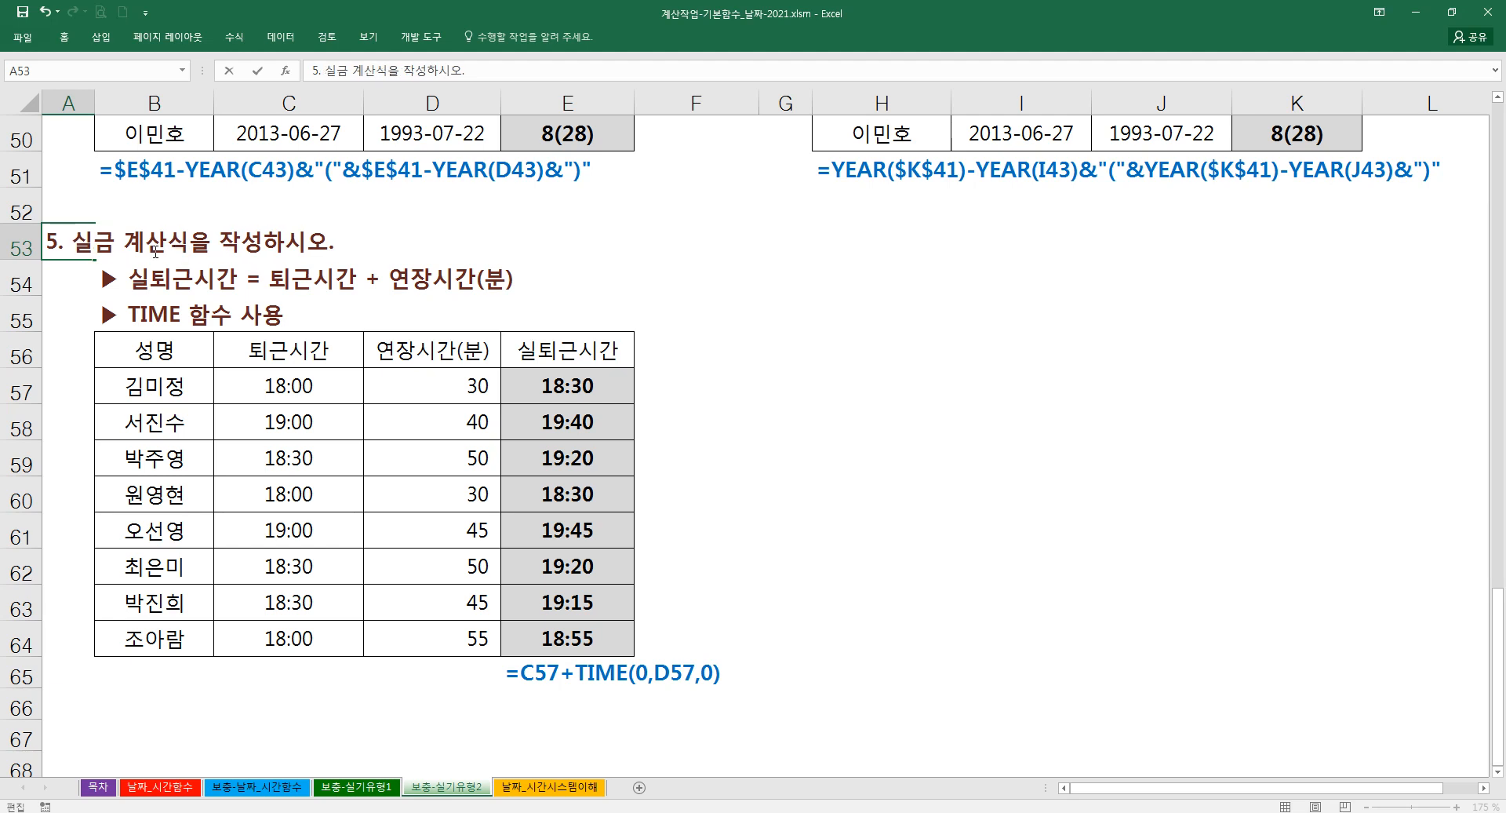
pyautogui.write('근시간')
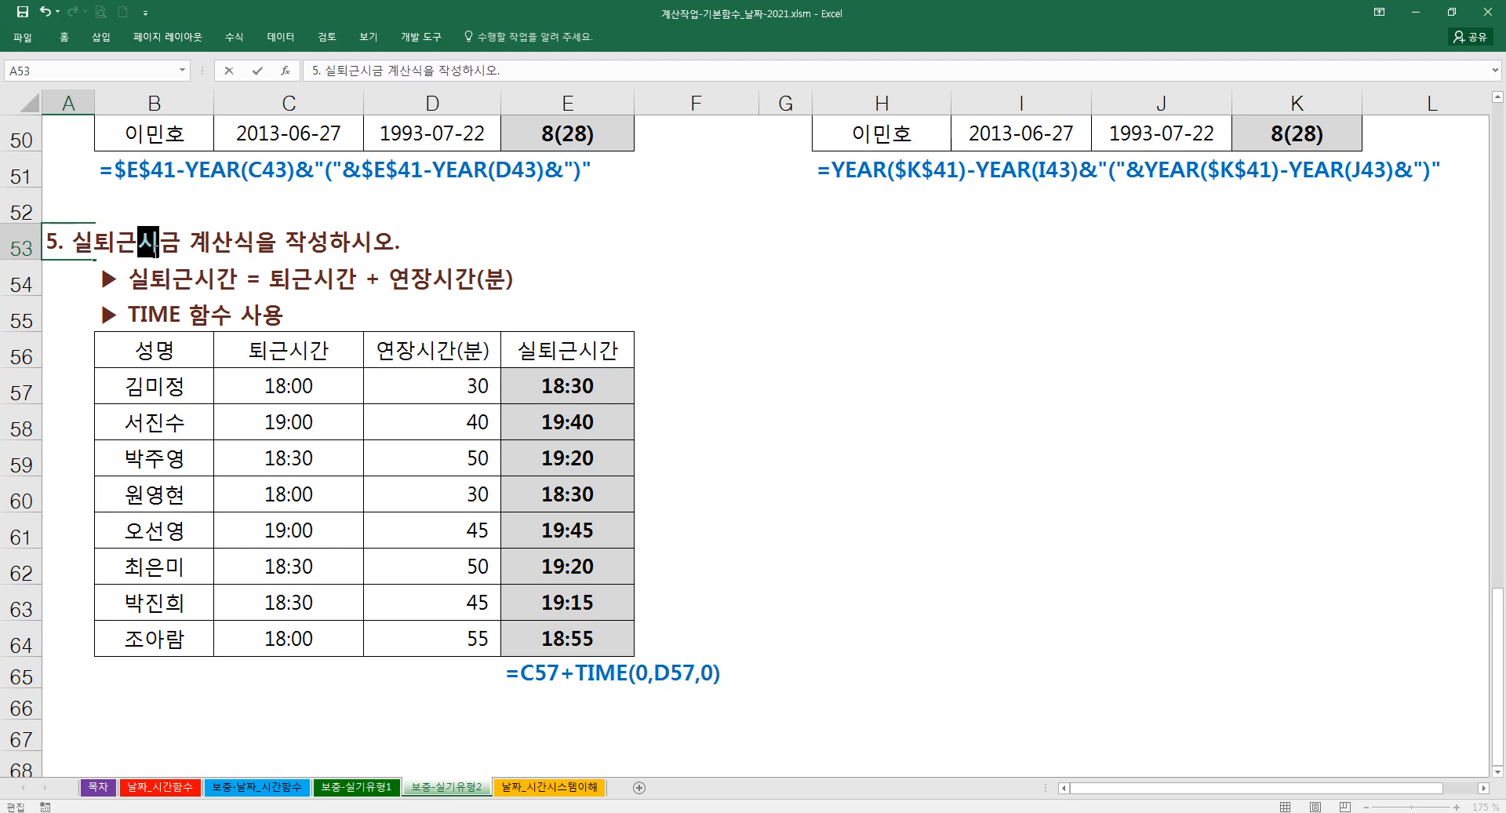
pyautogui.write('을')
pyautogui.press('Delete')
pyautogui.press('Delete')
pyautogui.press('Delete')
pyautogui.press('Delete')
pyautogui.press('Delete')
pyautogui.press('Delete')
pyautogui.press('Delete')
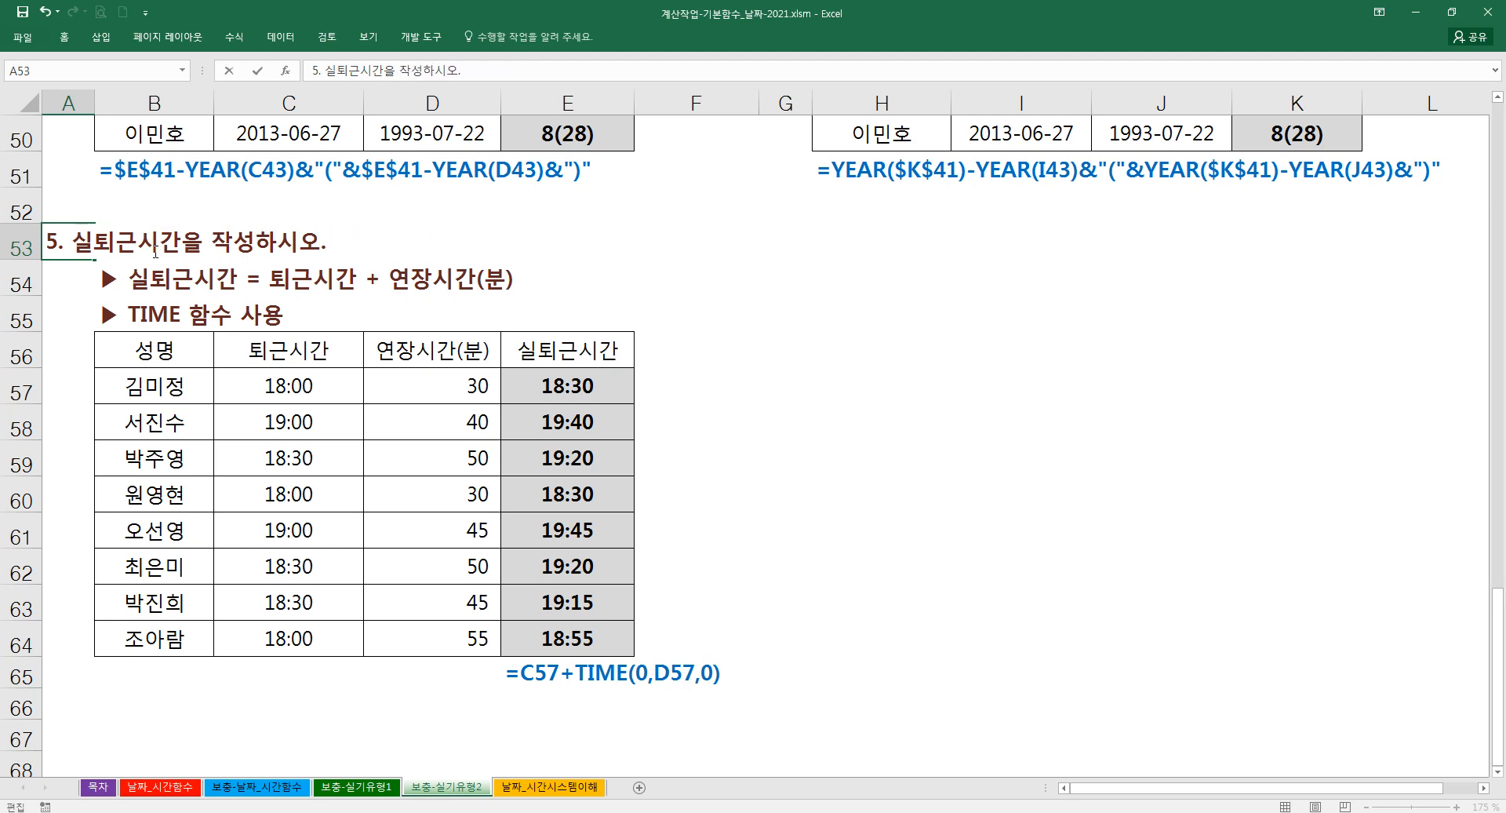
pyautogui.press('Return')
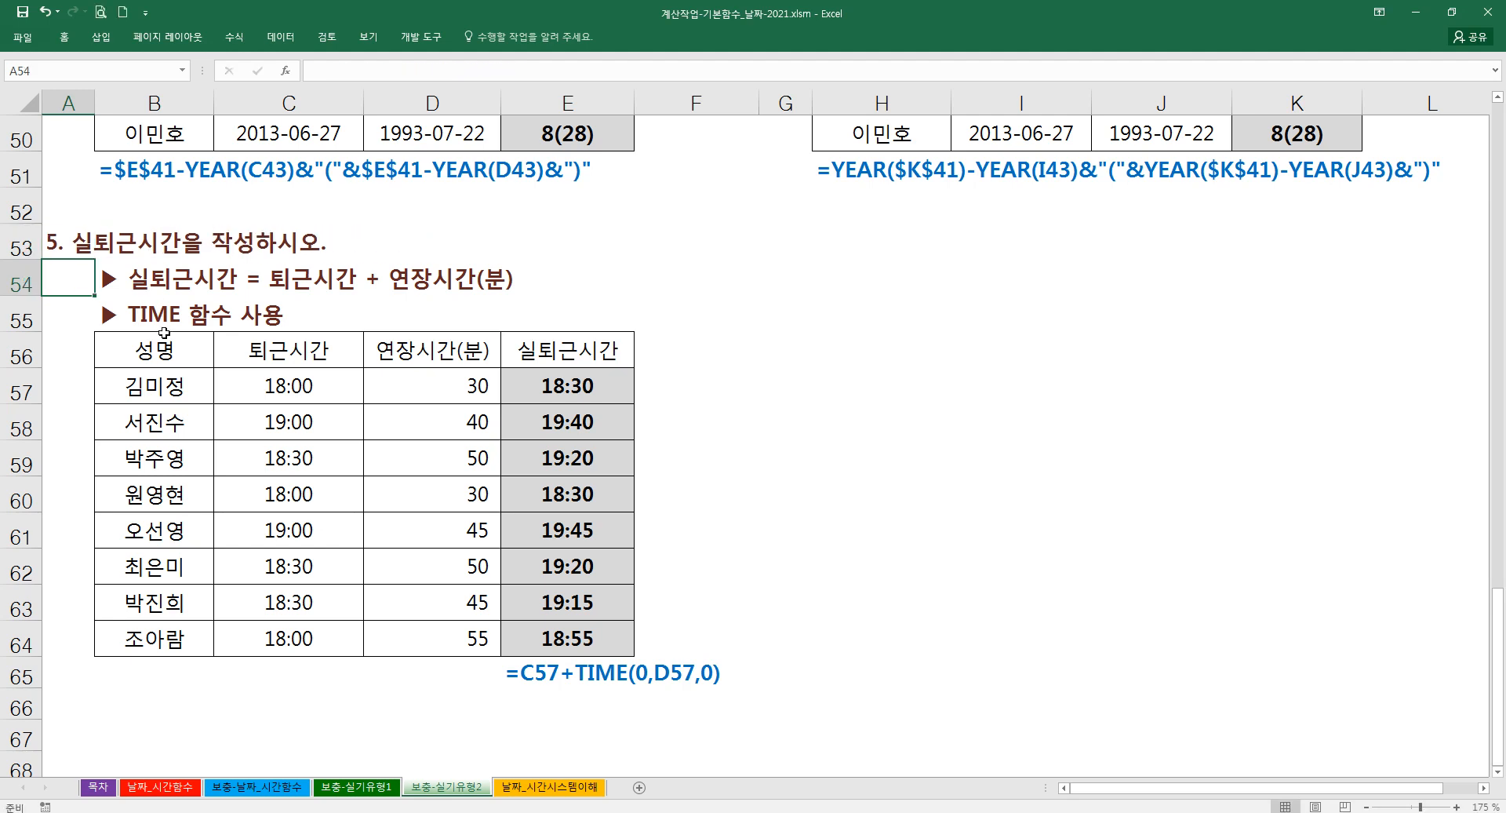
# - Inspect the leaving time in C57 and the overtime minutes in D57:D64
pyautogui.click(281, 378)
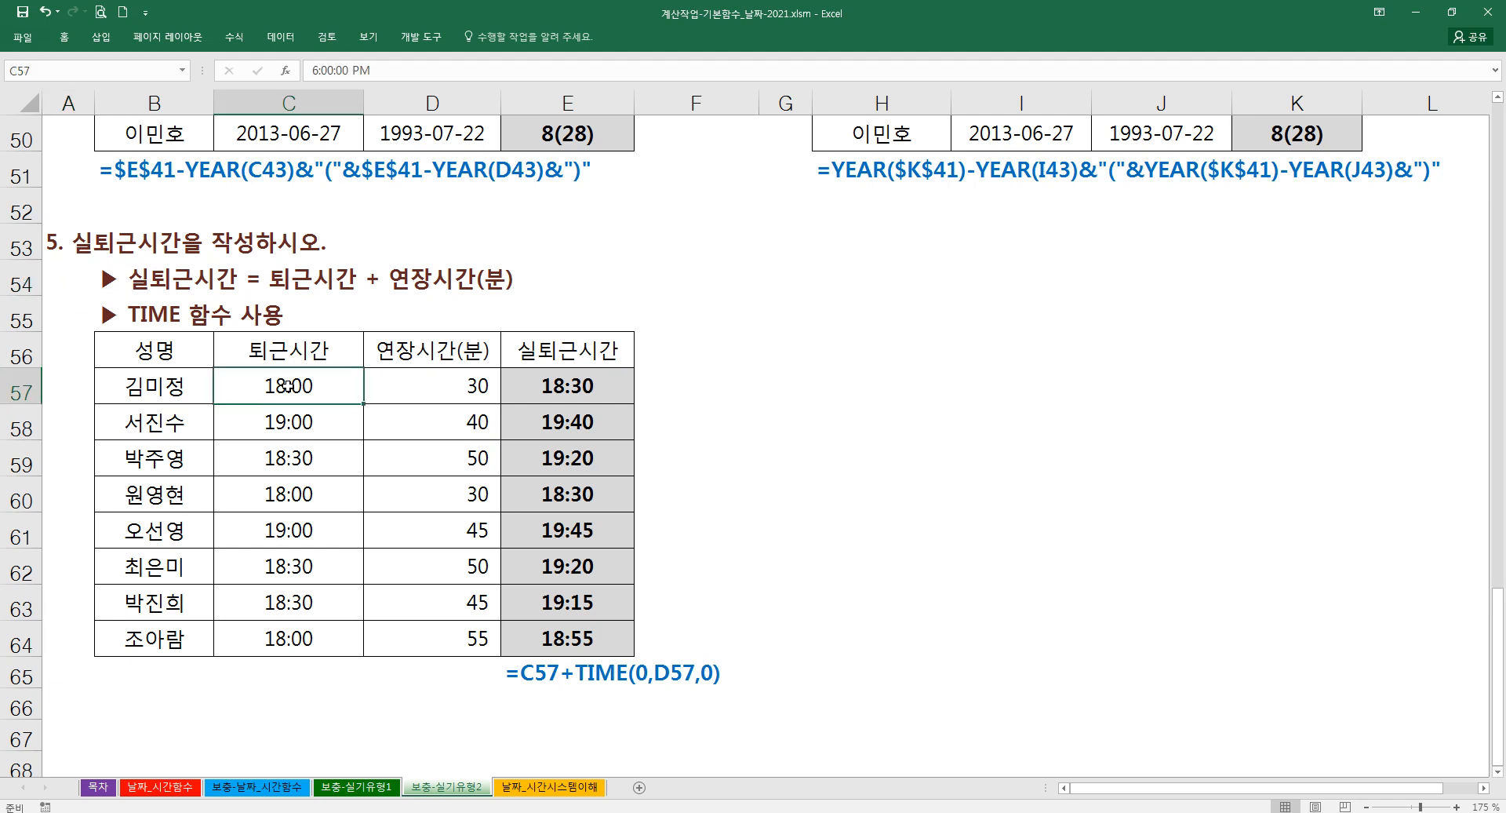
pyautogui.moveTo(440, 384); pyautogui.dragTo(439, 632)
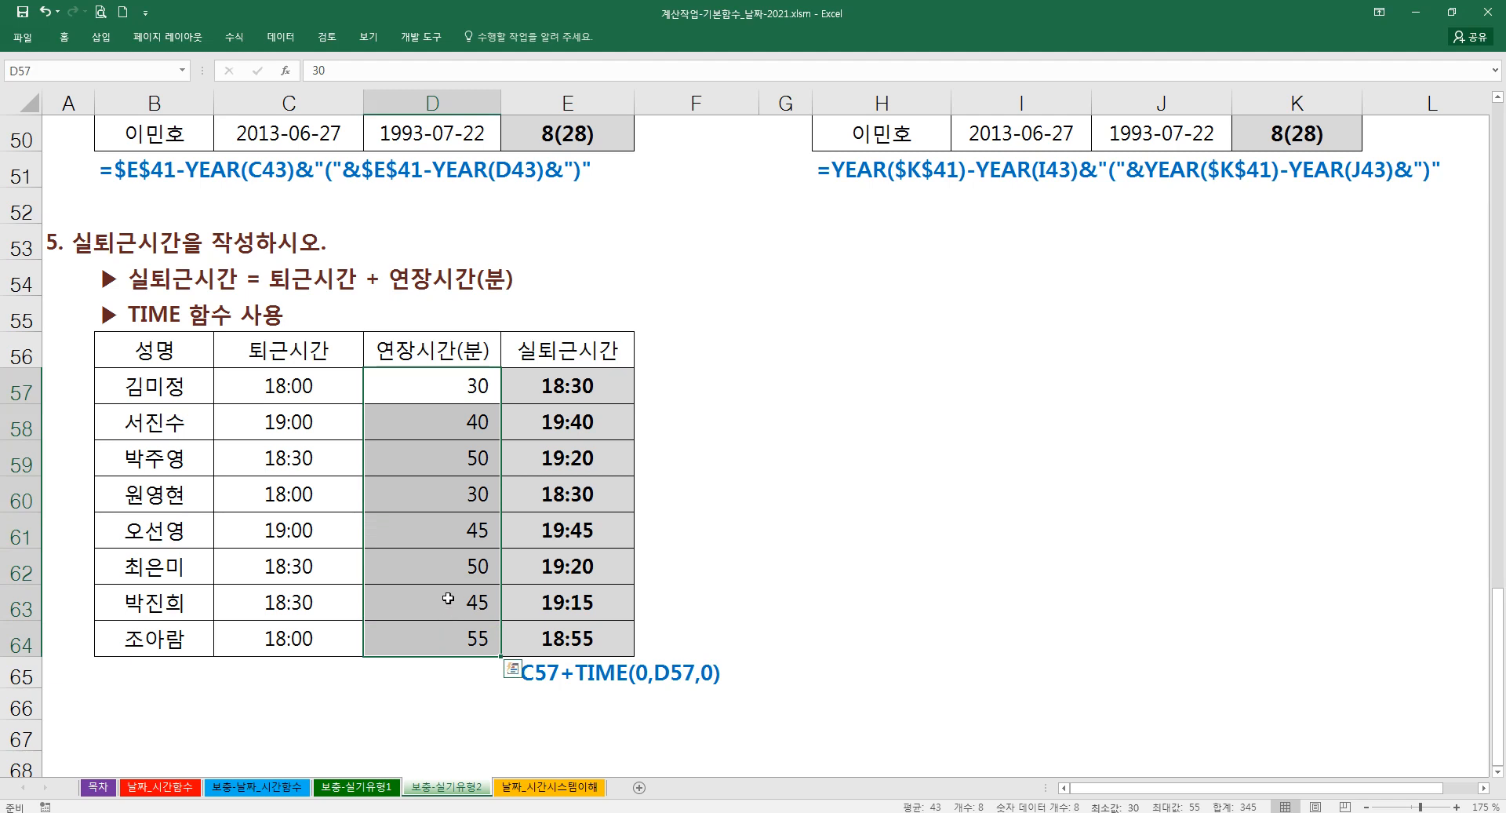
pyautogui.click(457, 395)
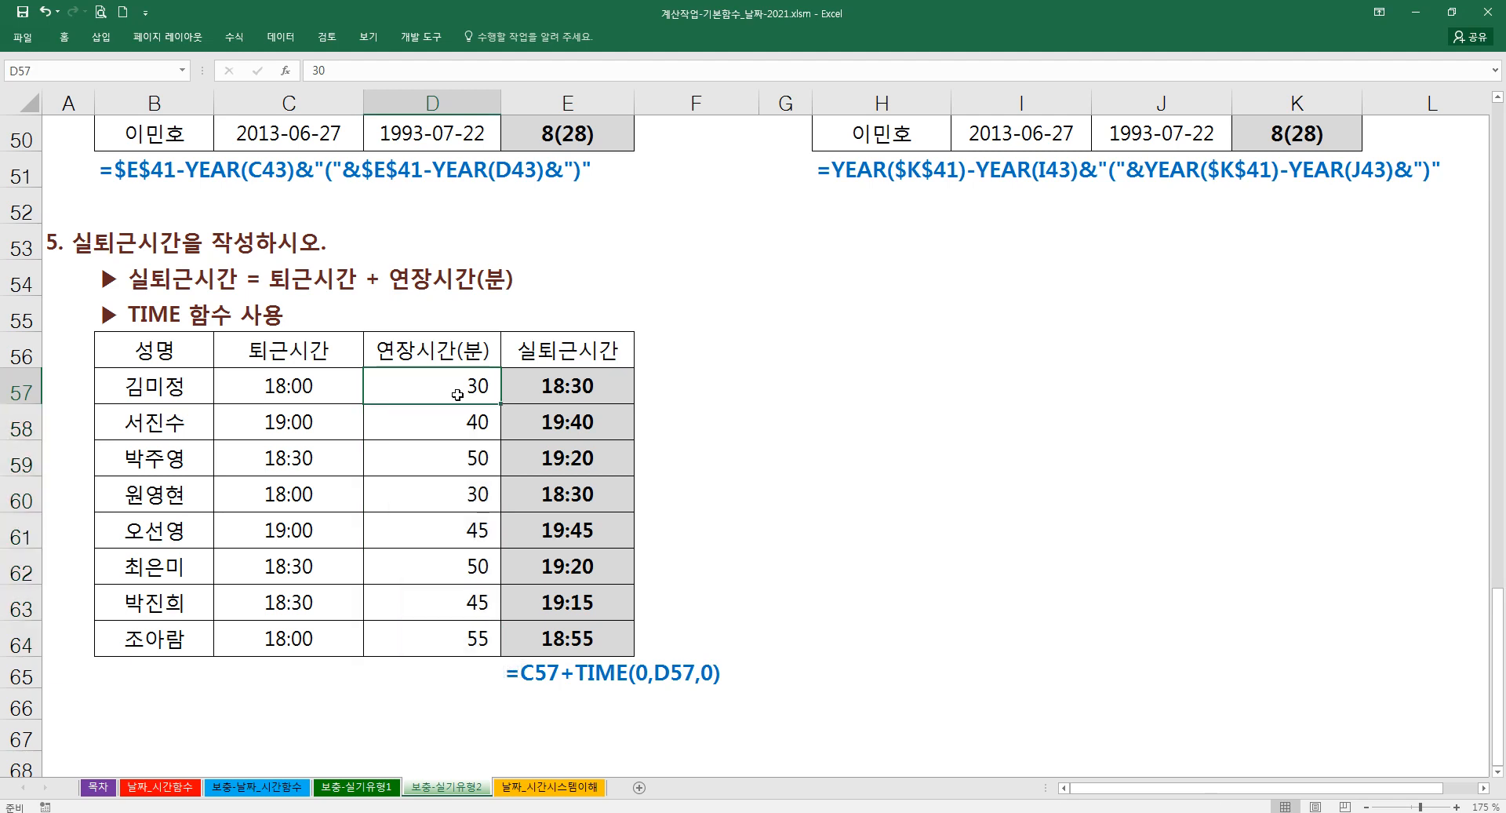
pyautogui.click(461, 417)
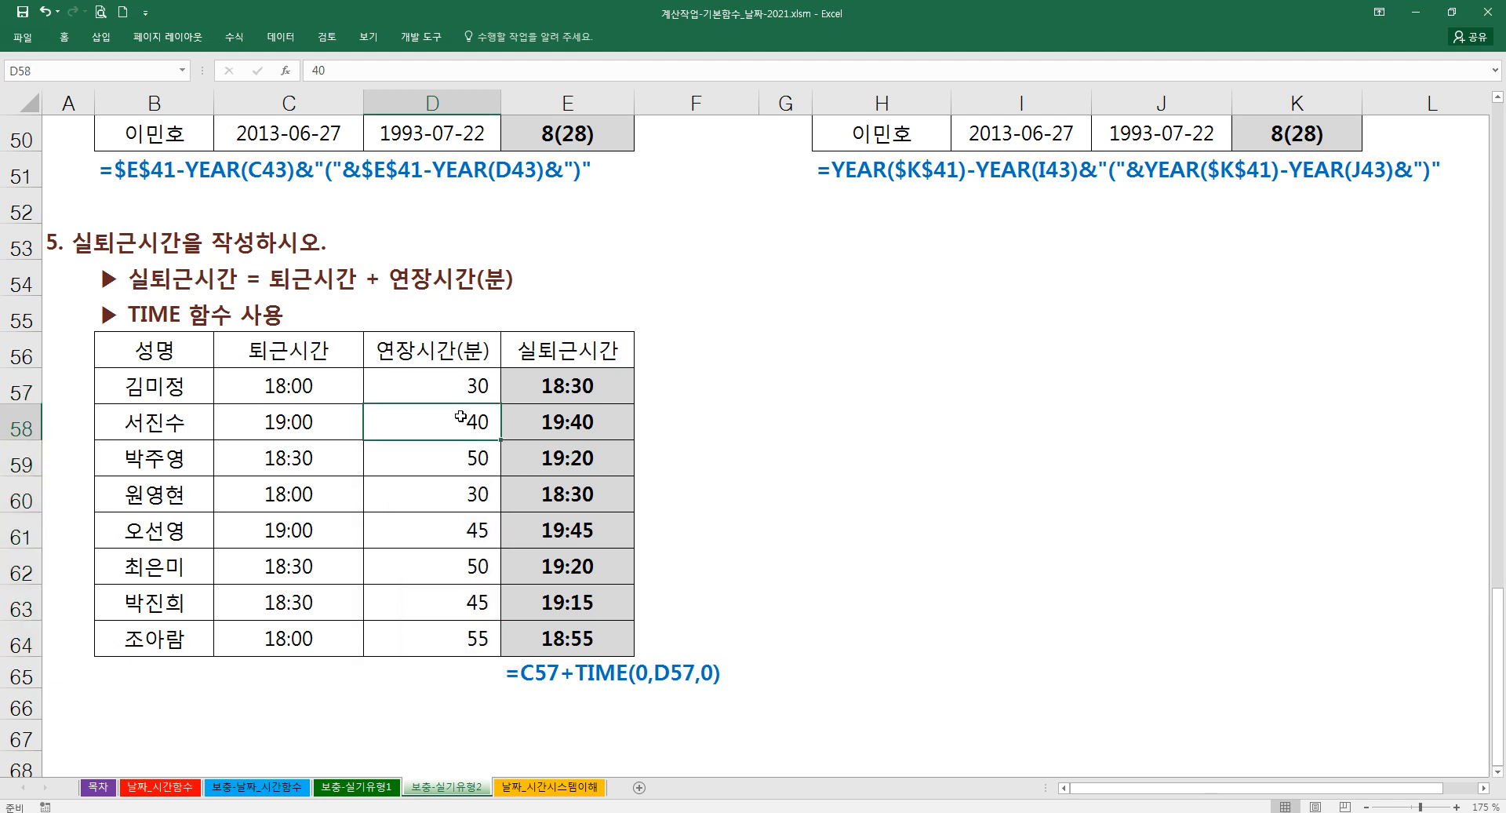
pyautogui.click(458, 457)
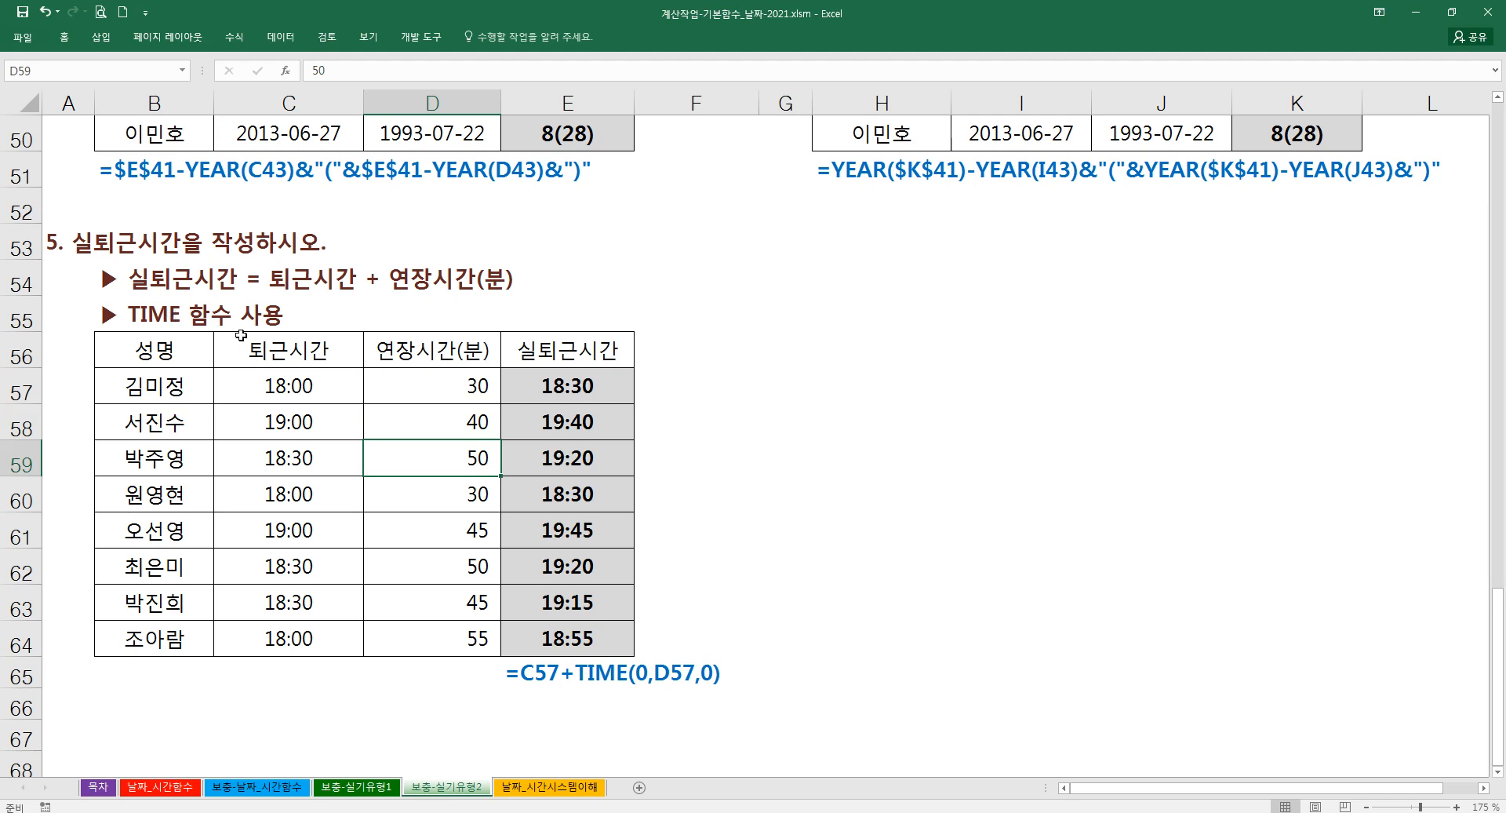
# - Try adding the overtime minutes directly to the leaving time in F57 with =C57+D57, and clear that formula
pyautogui.click(702, 383)
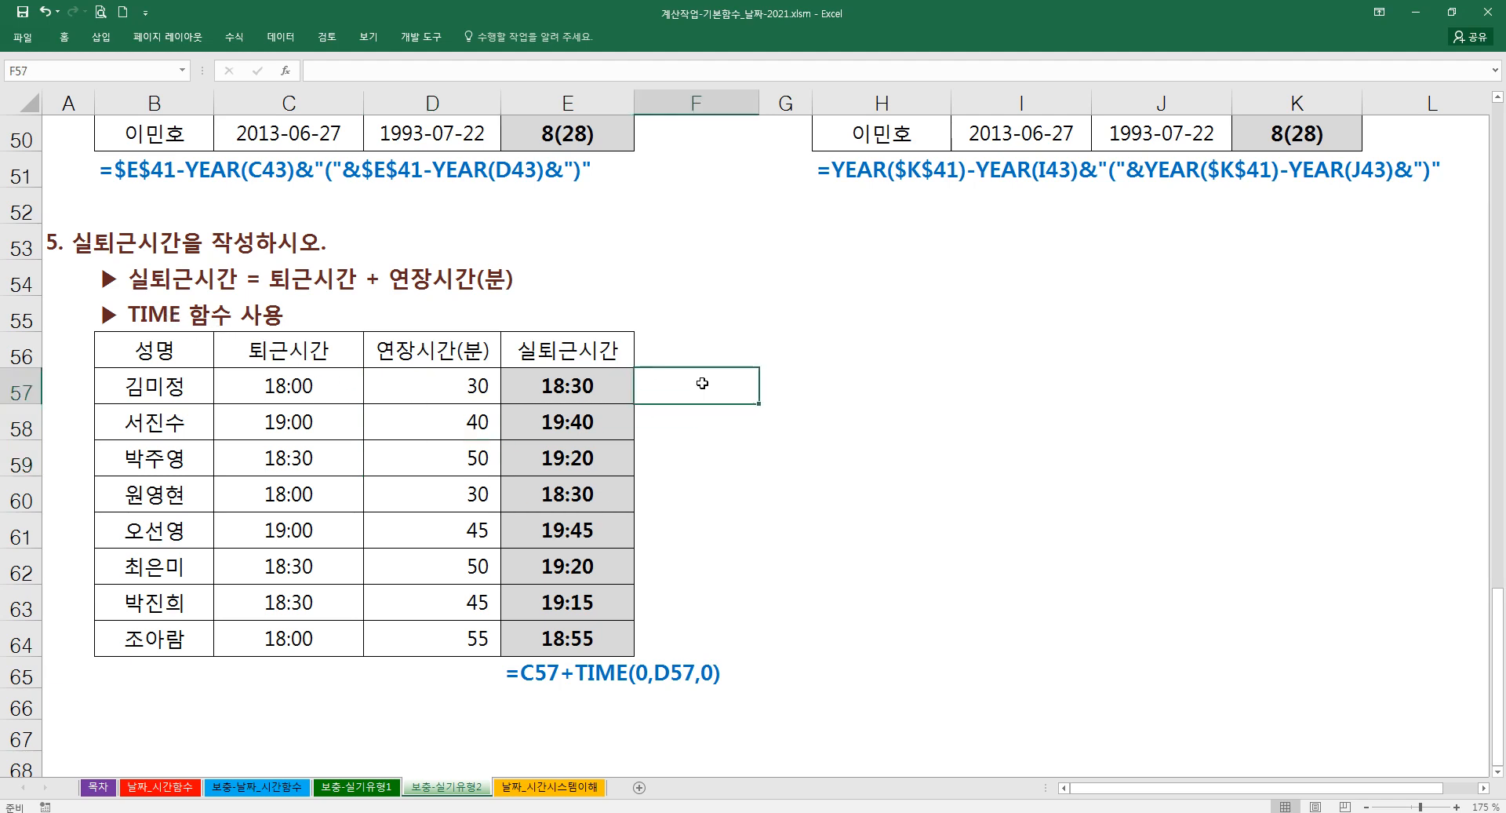
pyautogui.click(788, 386)
pyautogui.click(728, 381)
pyautogui.write('=')
pyautogui.click(339, 394)
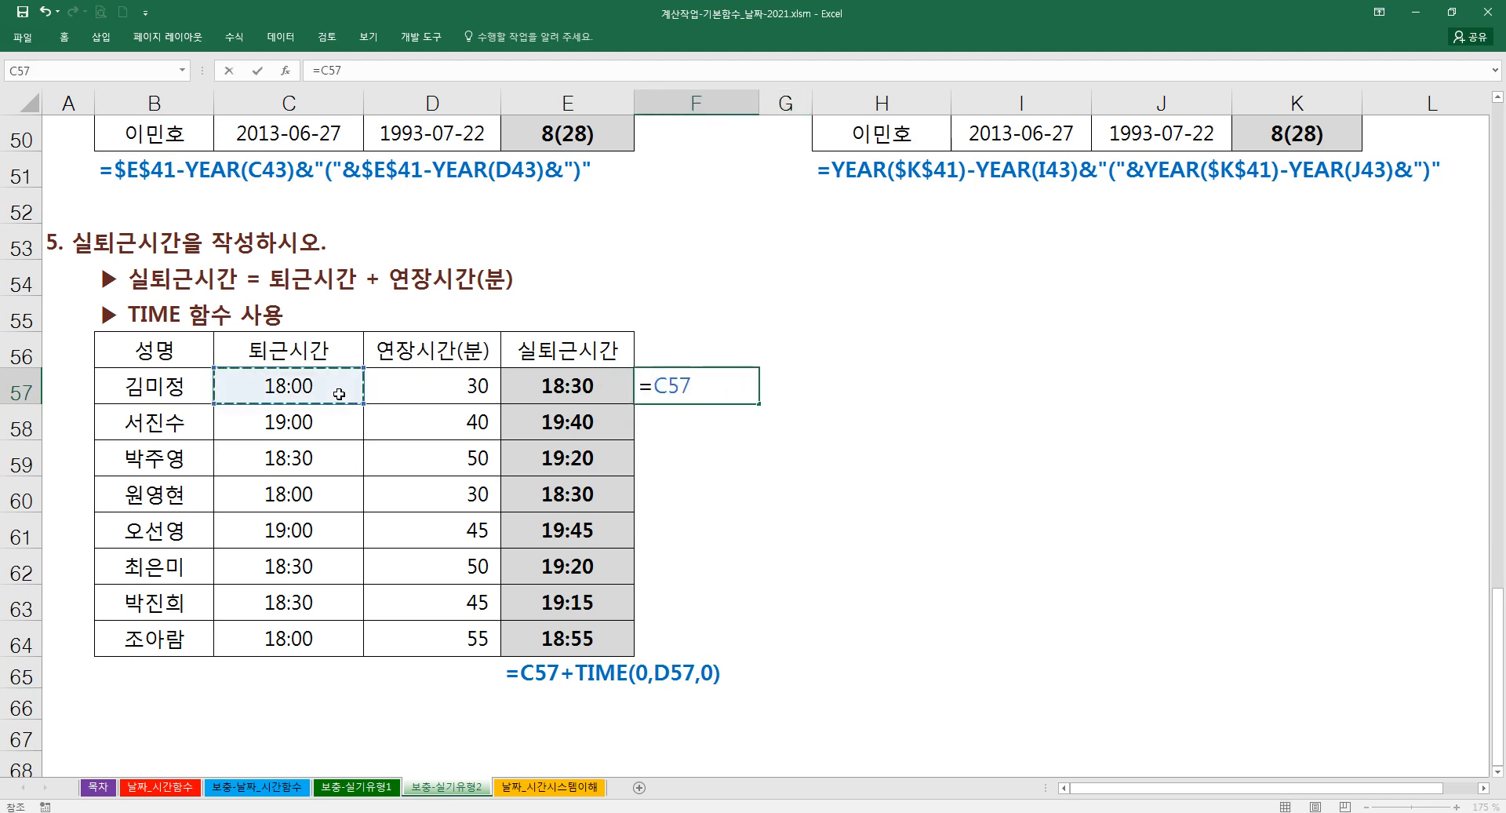
pyautogui.write('+')
pyautogui.click(429, 386)
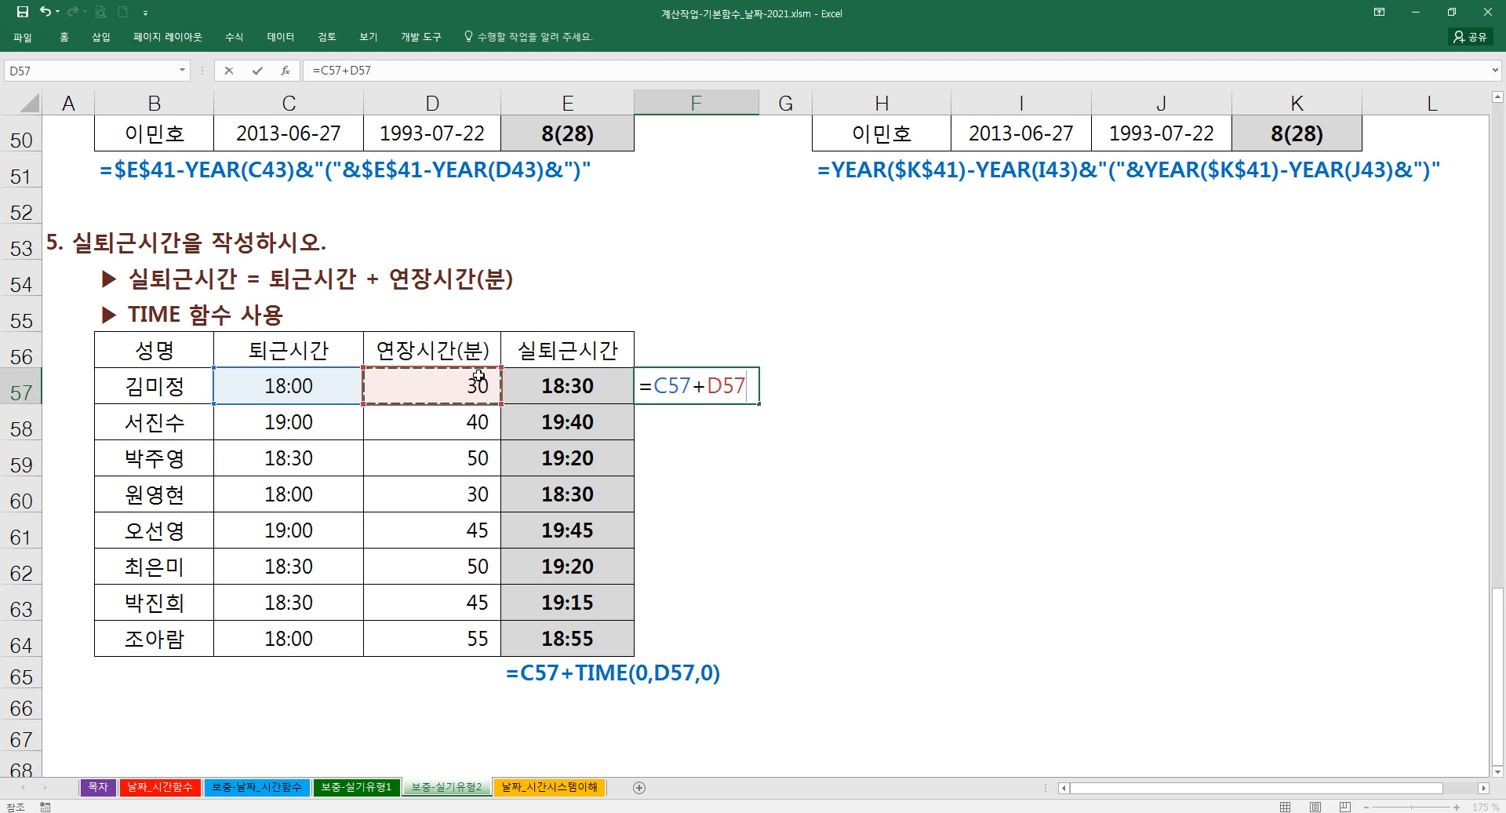
pyautogui.press('Return')
pyautogui.click(730, 386)
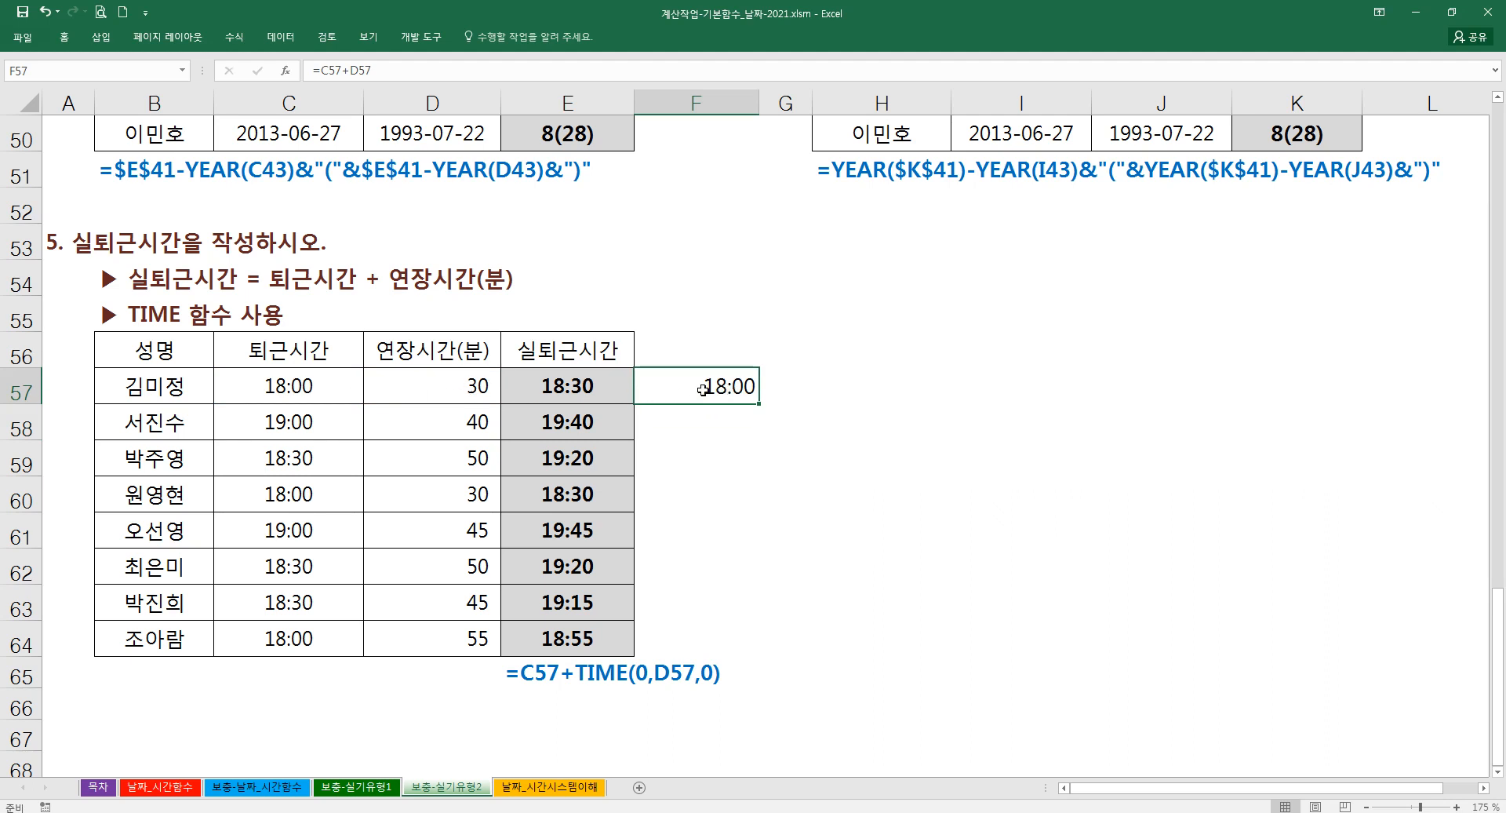
pyautogui.press('Delete')
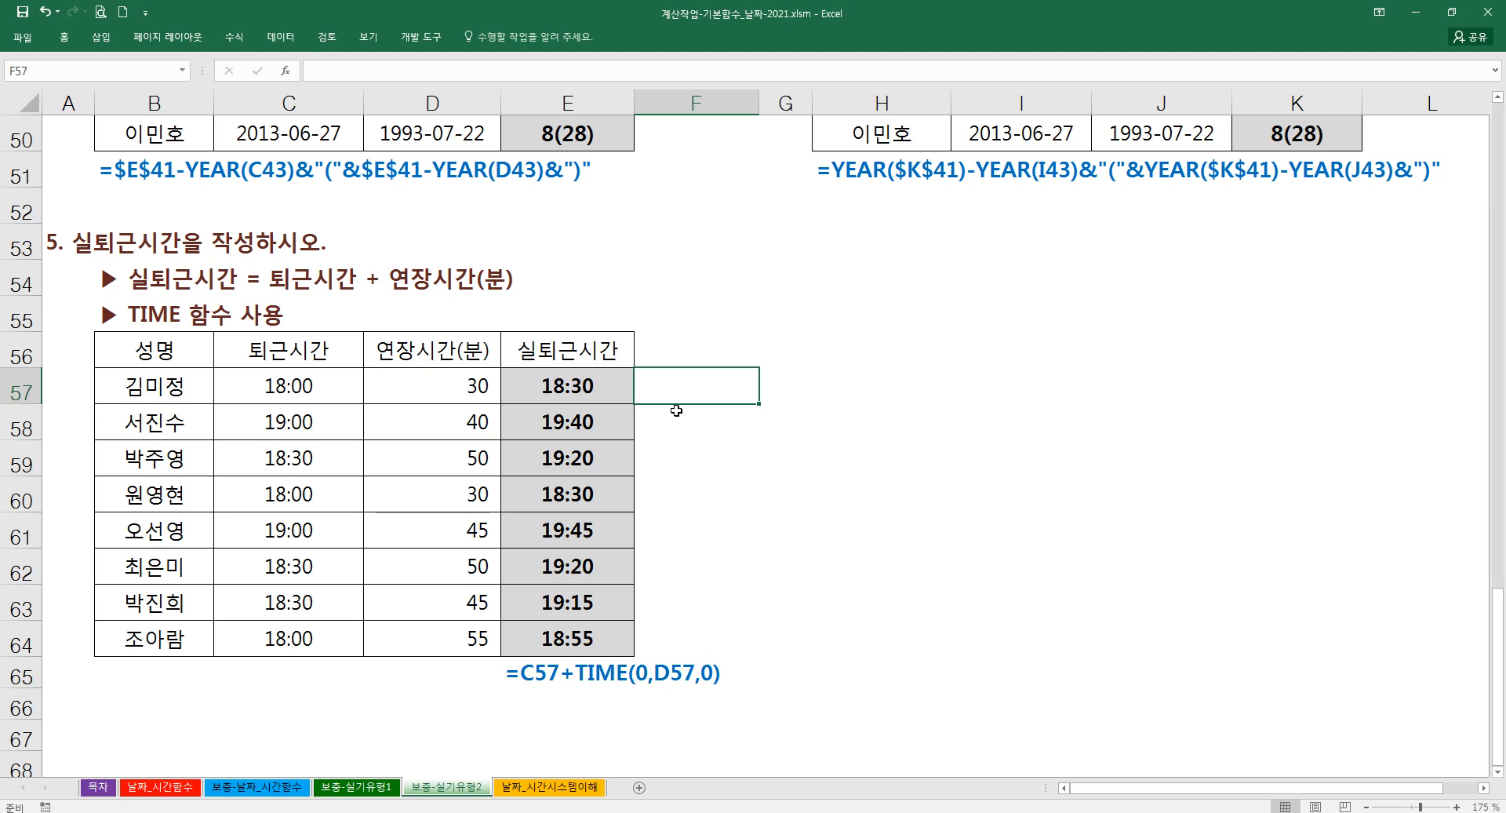
pyautogui.click(306, 388)
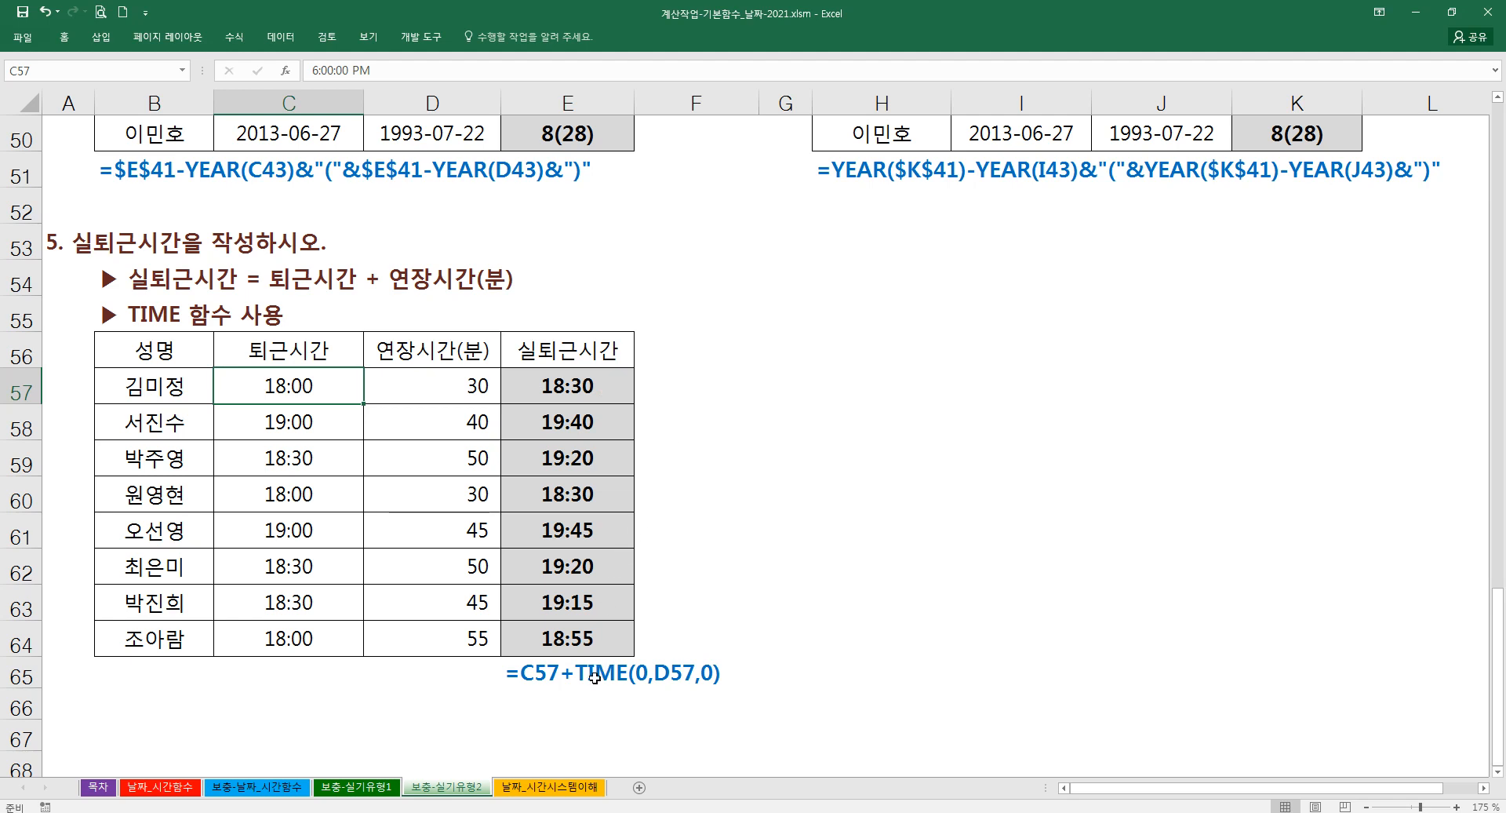
# - Start the formula =C57+TIME( in F57 and bring up the TIME function arguments beside the table
pyautogui.click(716, 383)
pyautogui.write('=')
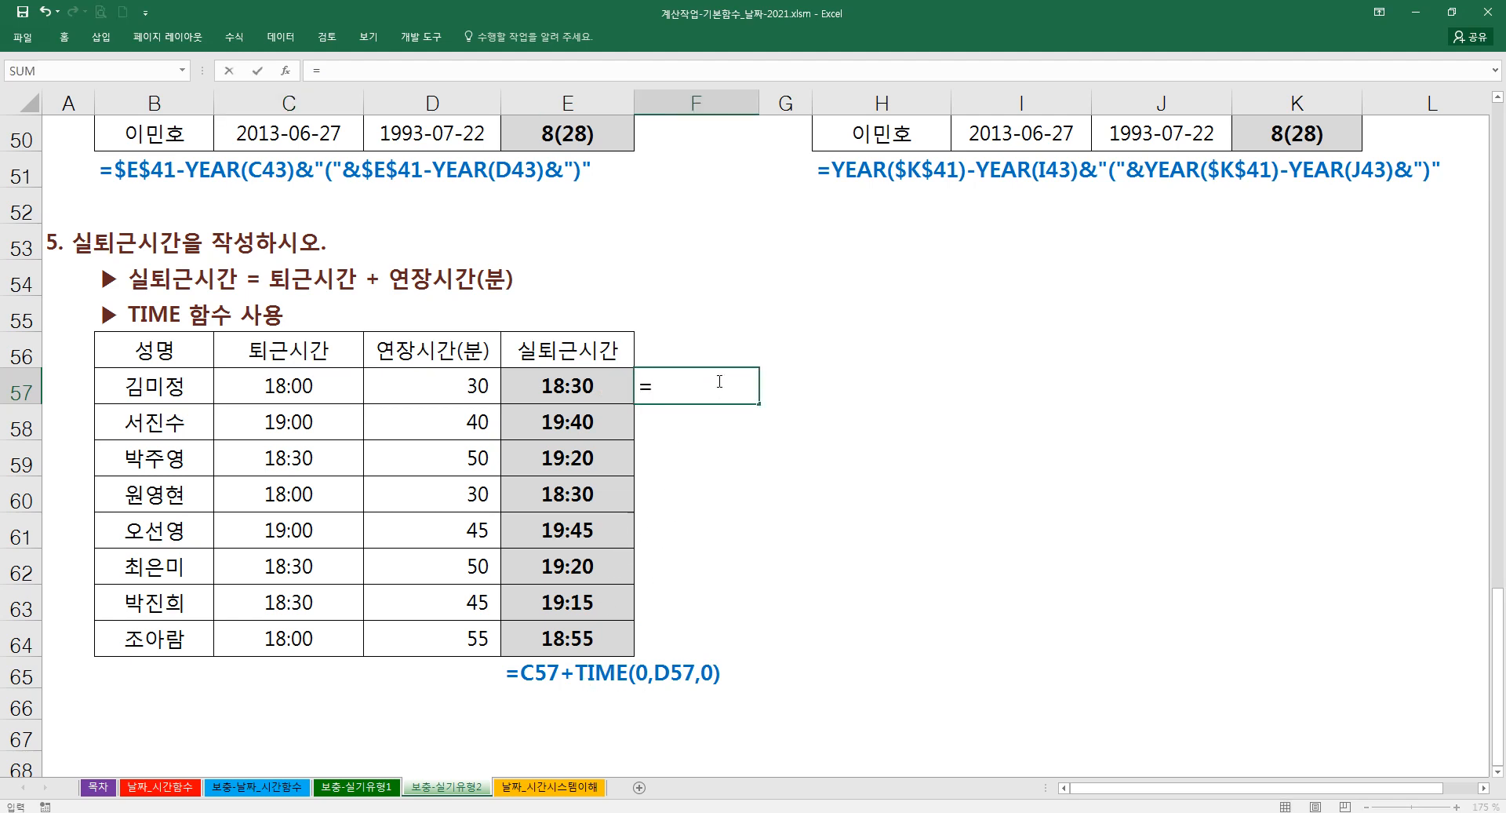
pyautogui.click(330, 398)
pyautogui.write('+')
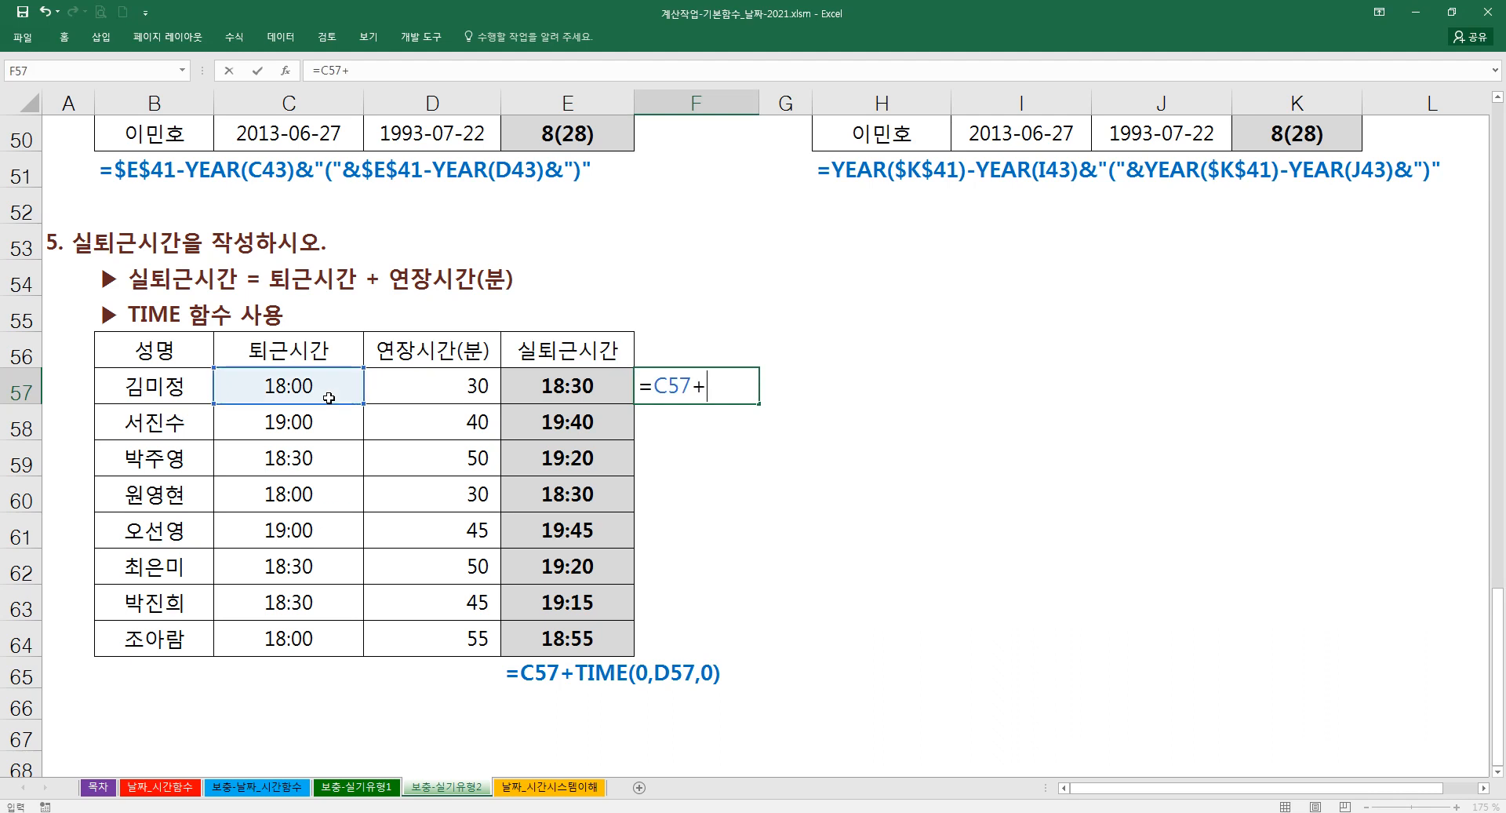
pyautogui.write('샤ㅡㄷ')
pyautogui.press('BackSpace')
pyautogui.press('BackSpace')
pyautogui.press('BackSpace')
pyautogui.write('time')
pyautogui.press('Tab')
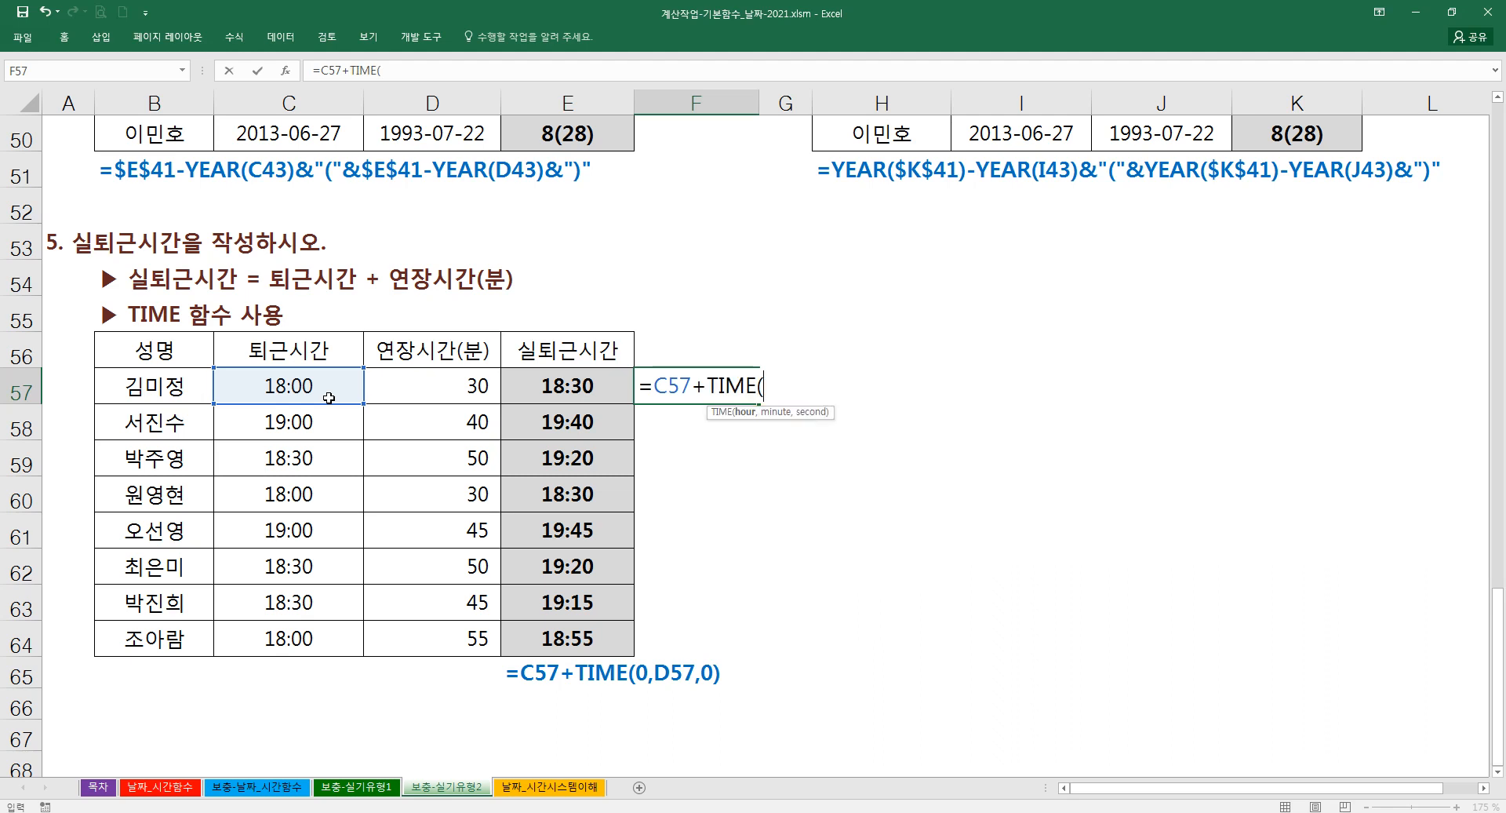
pyautogui.hotkey('ctrl', 'a')
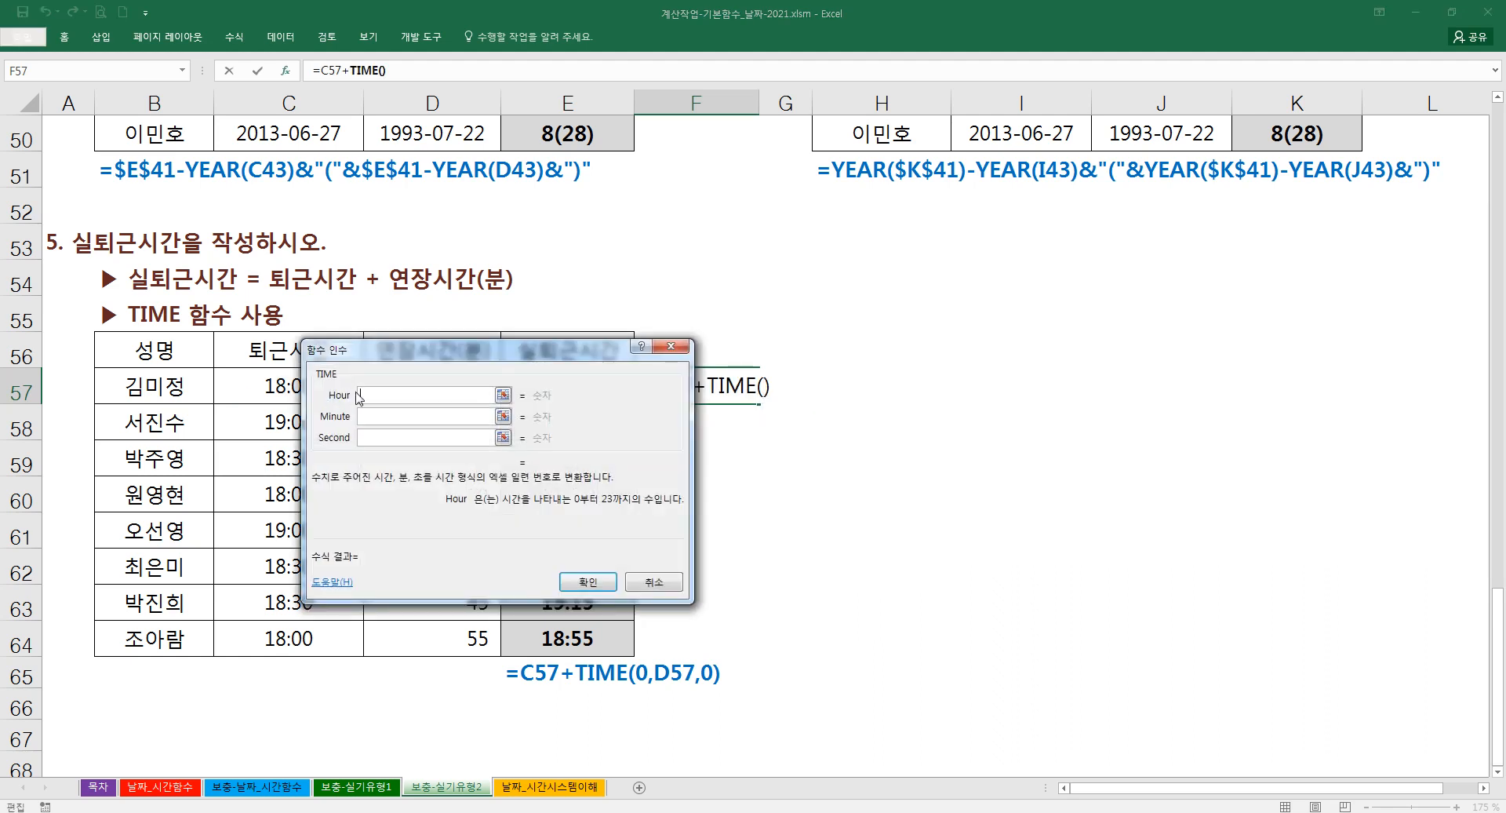
pyautogui.moveTo(429, 355); pyautogui.dragTo(916, 340)
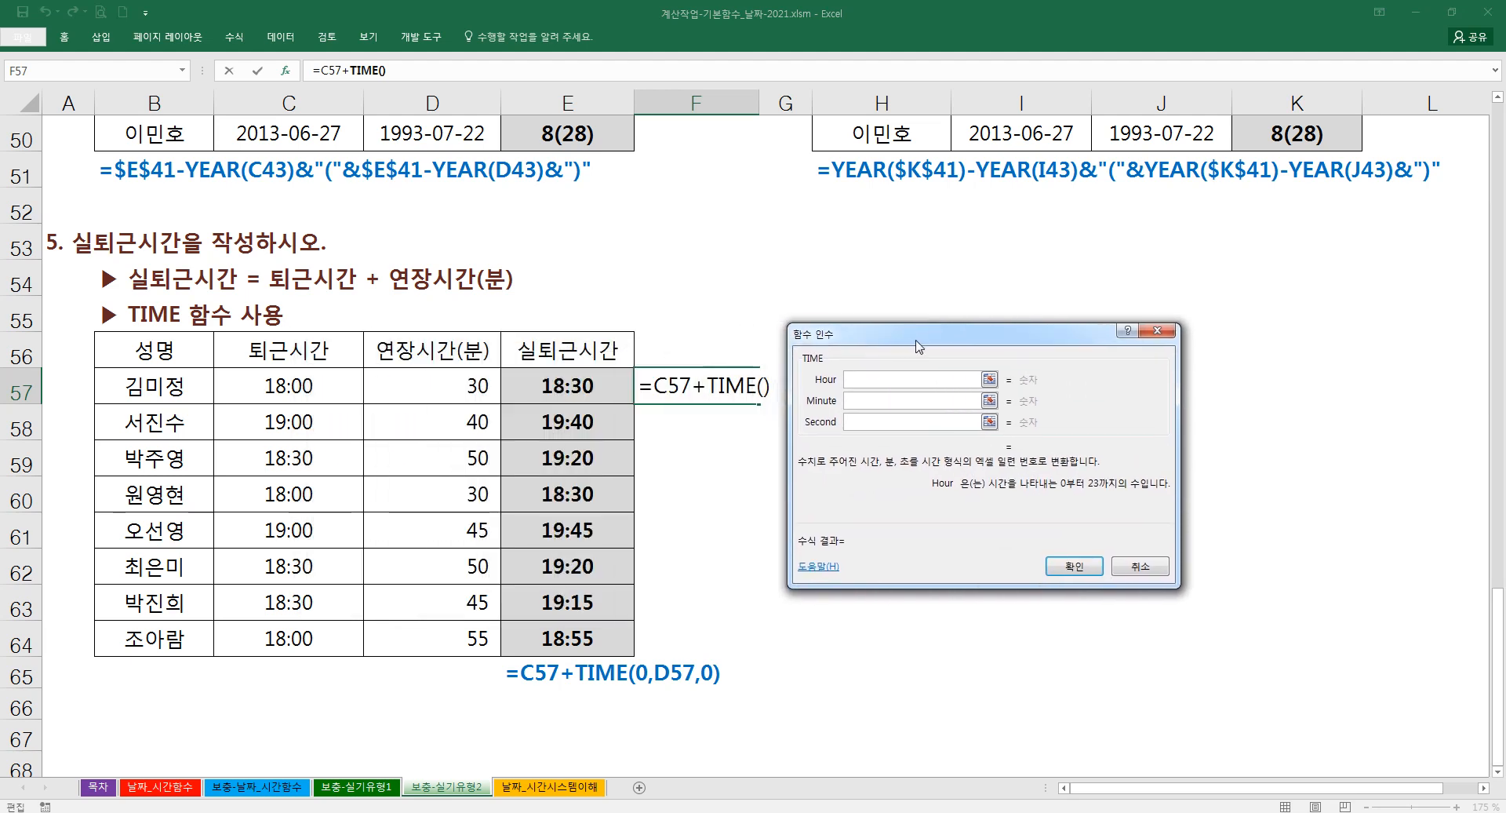
# - Complete the TIME function with hour 0, minute D57 and second 0, and fill the formula down to F64
pyautogui.write('0')
pyautogui.click(859, 400)
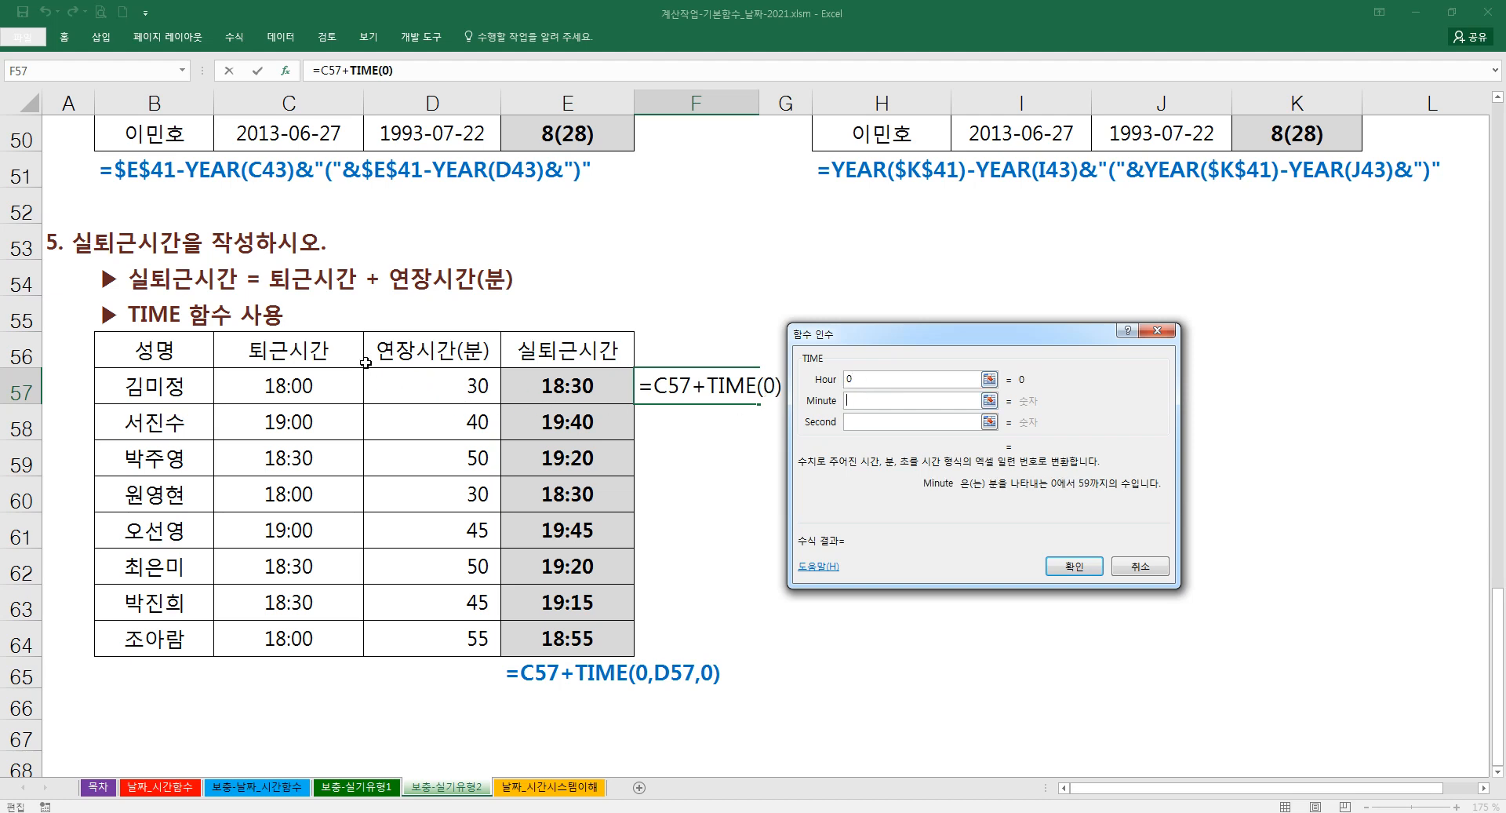
pyautogui.click(430, 392)
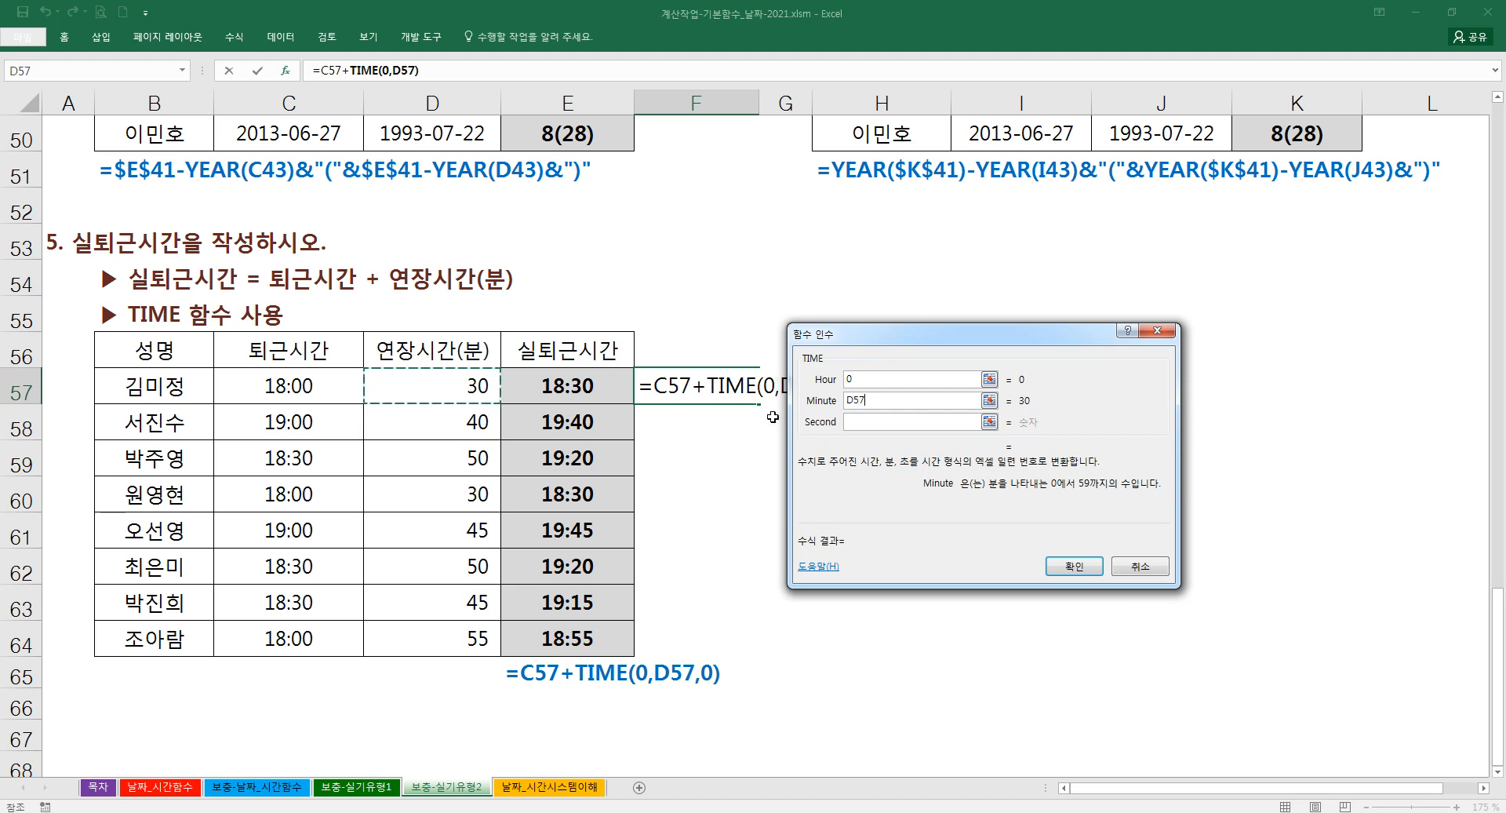
pyautogui.click(866, 418)
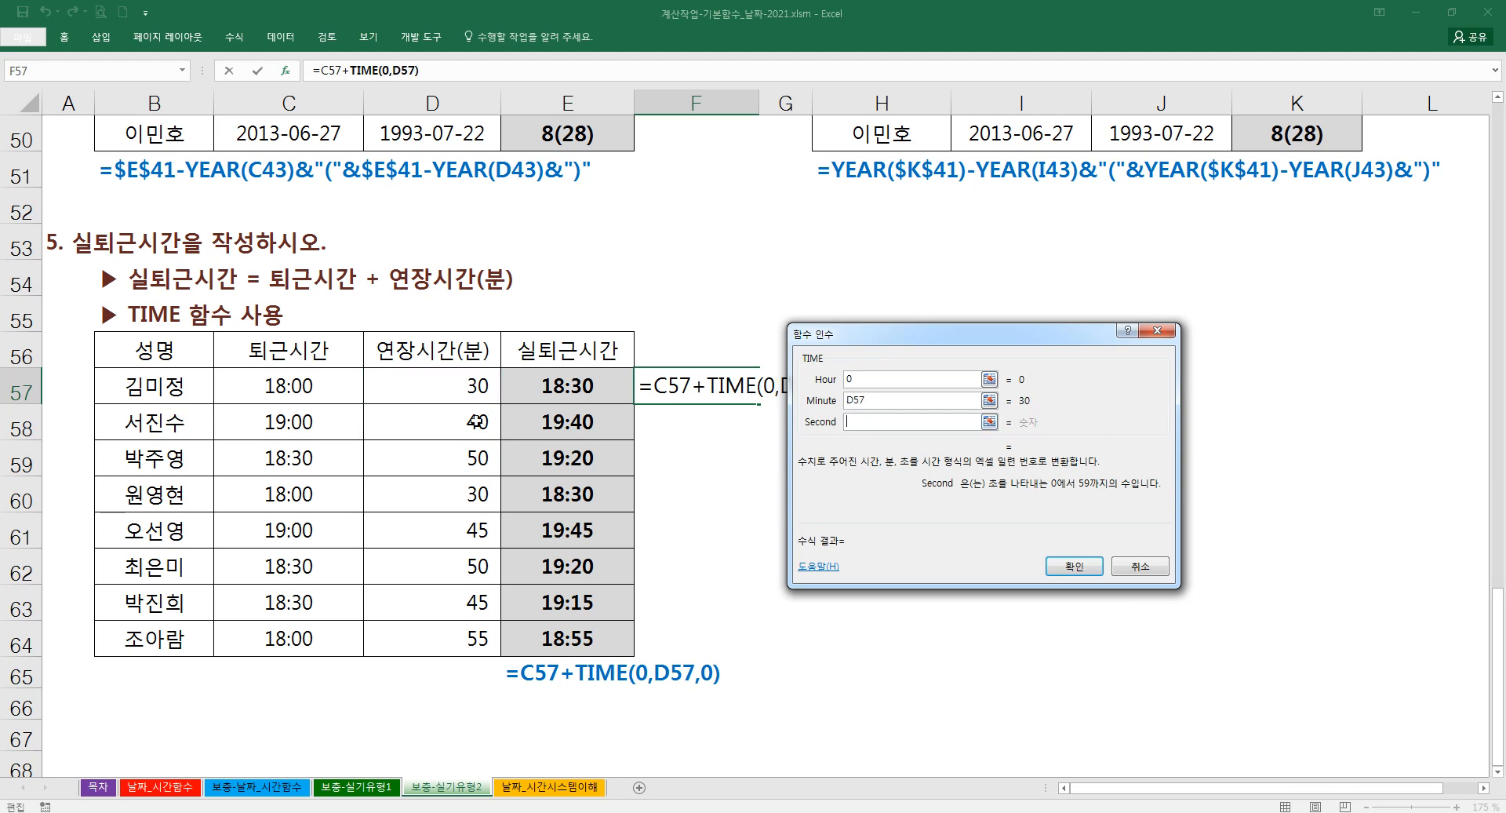
pyautogui.write('0')
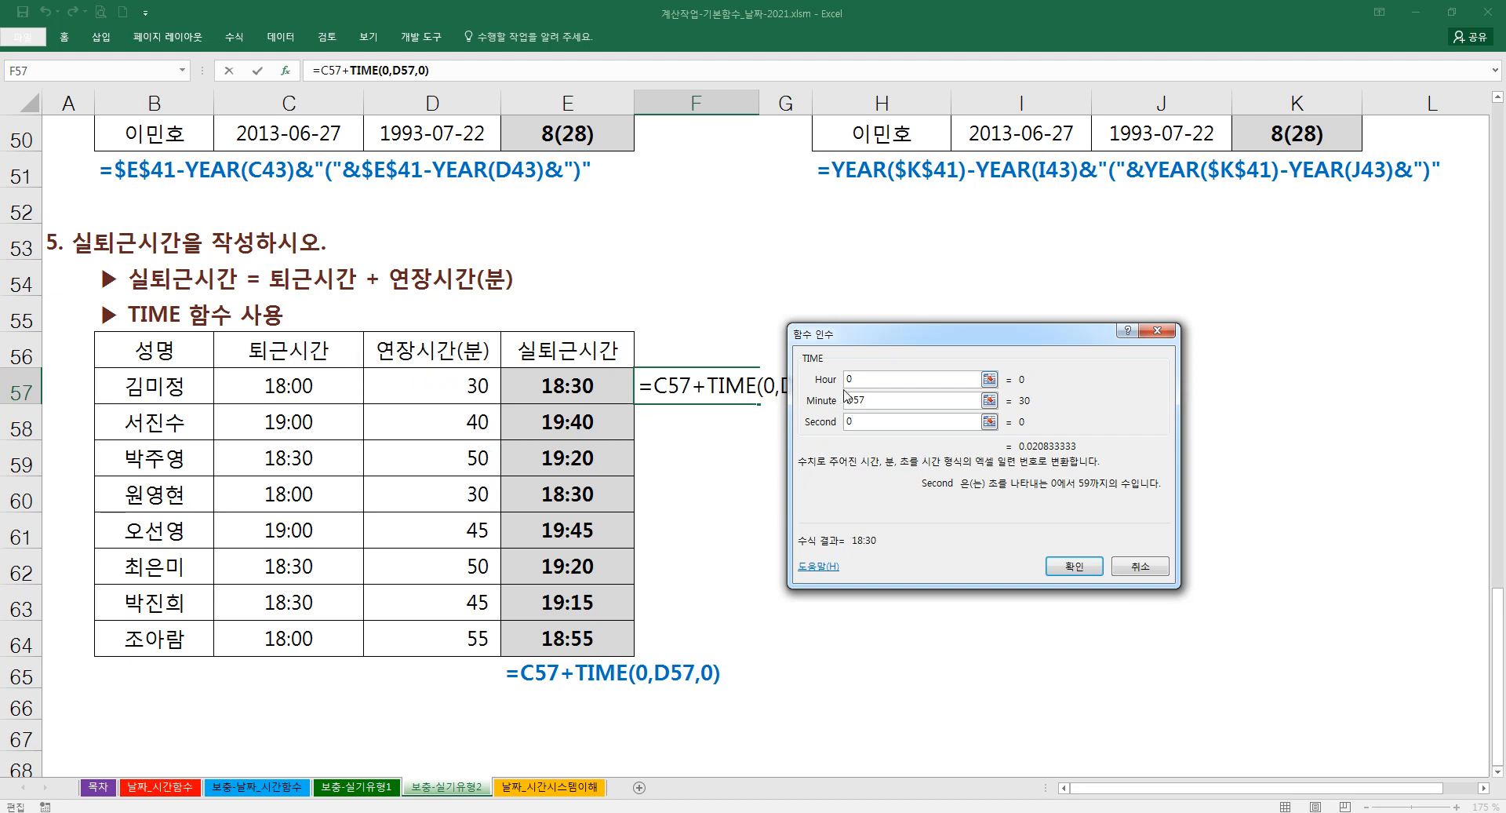
pyautogui.click(1065, 575)
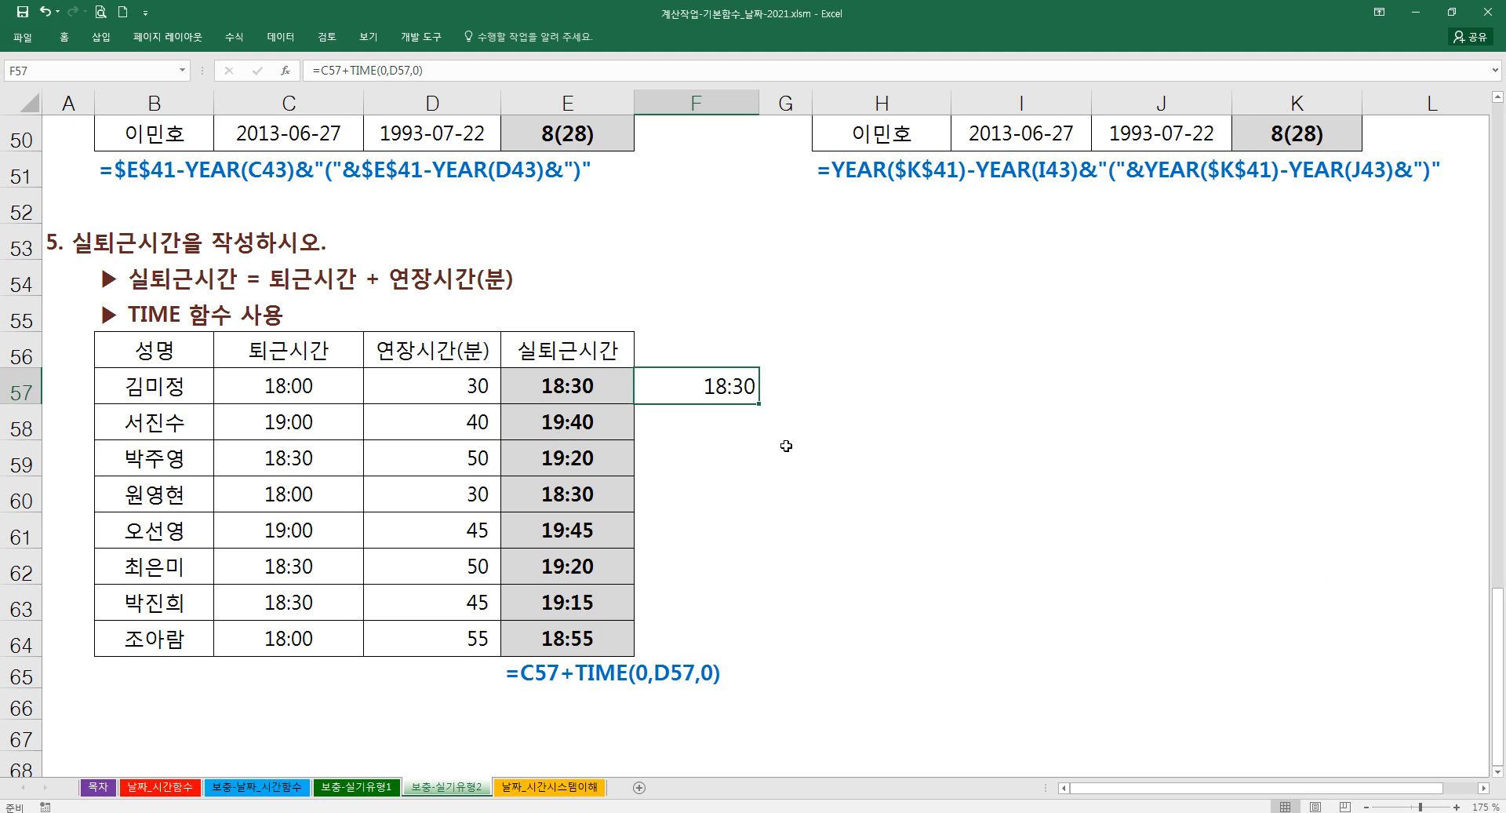
pyautogui.moveTo(759, 404); pyautogui.dragTo(769, 647)
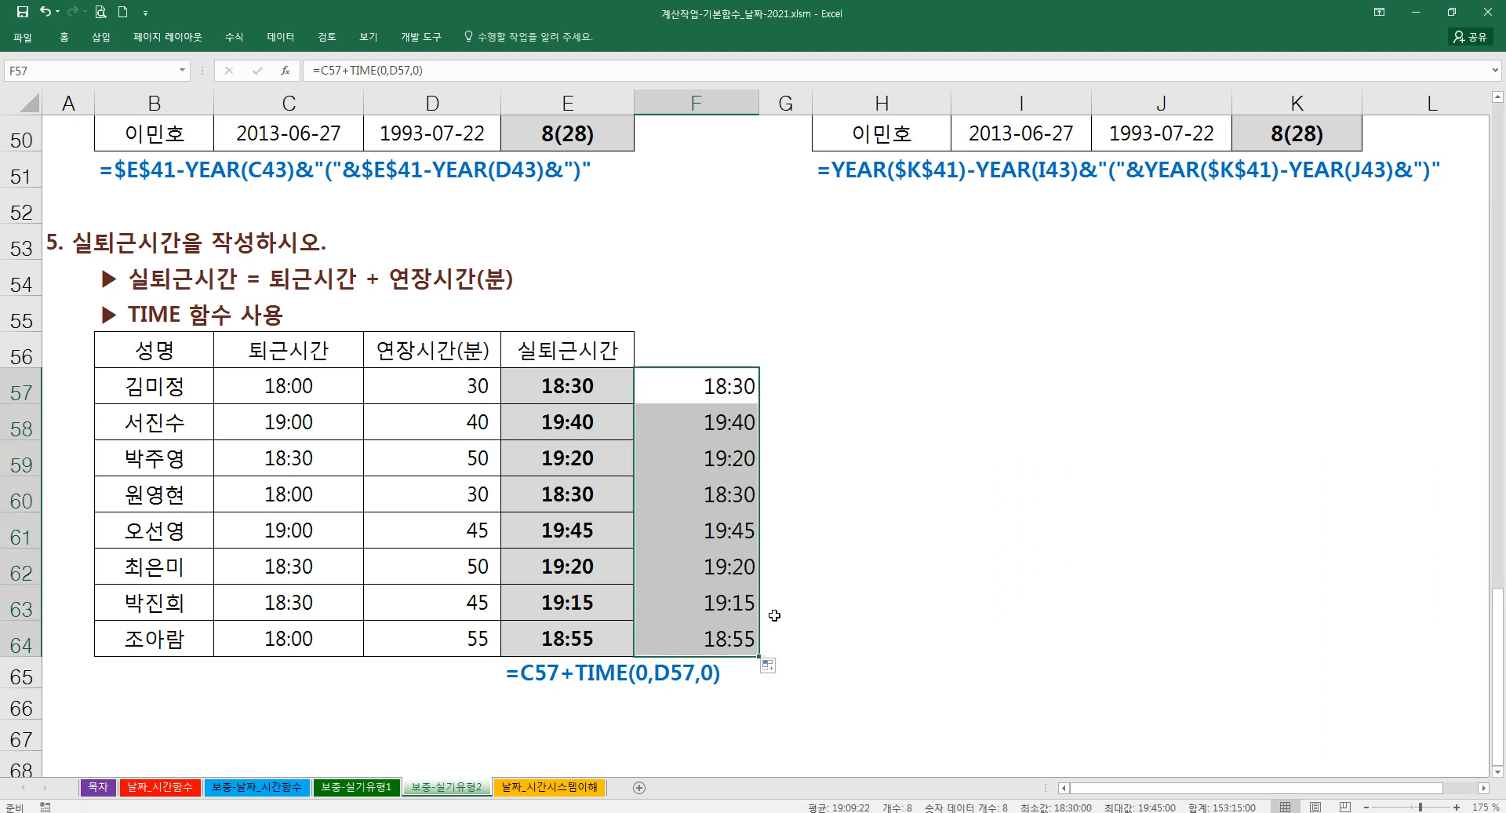
# - Undo the fill of the practice formula and clear it from column F
pyautogui.hotkey('ctrl', 'z')
pyautogui.press('Delete')
pyautogui.click(790, 383)
# - Enter =C57+"0:30:0" in F57 to add the overtime as a time written in quotation marks
pyautogui.click(733, 381)
pyautogui.write('=')
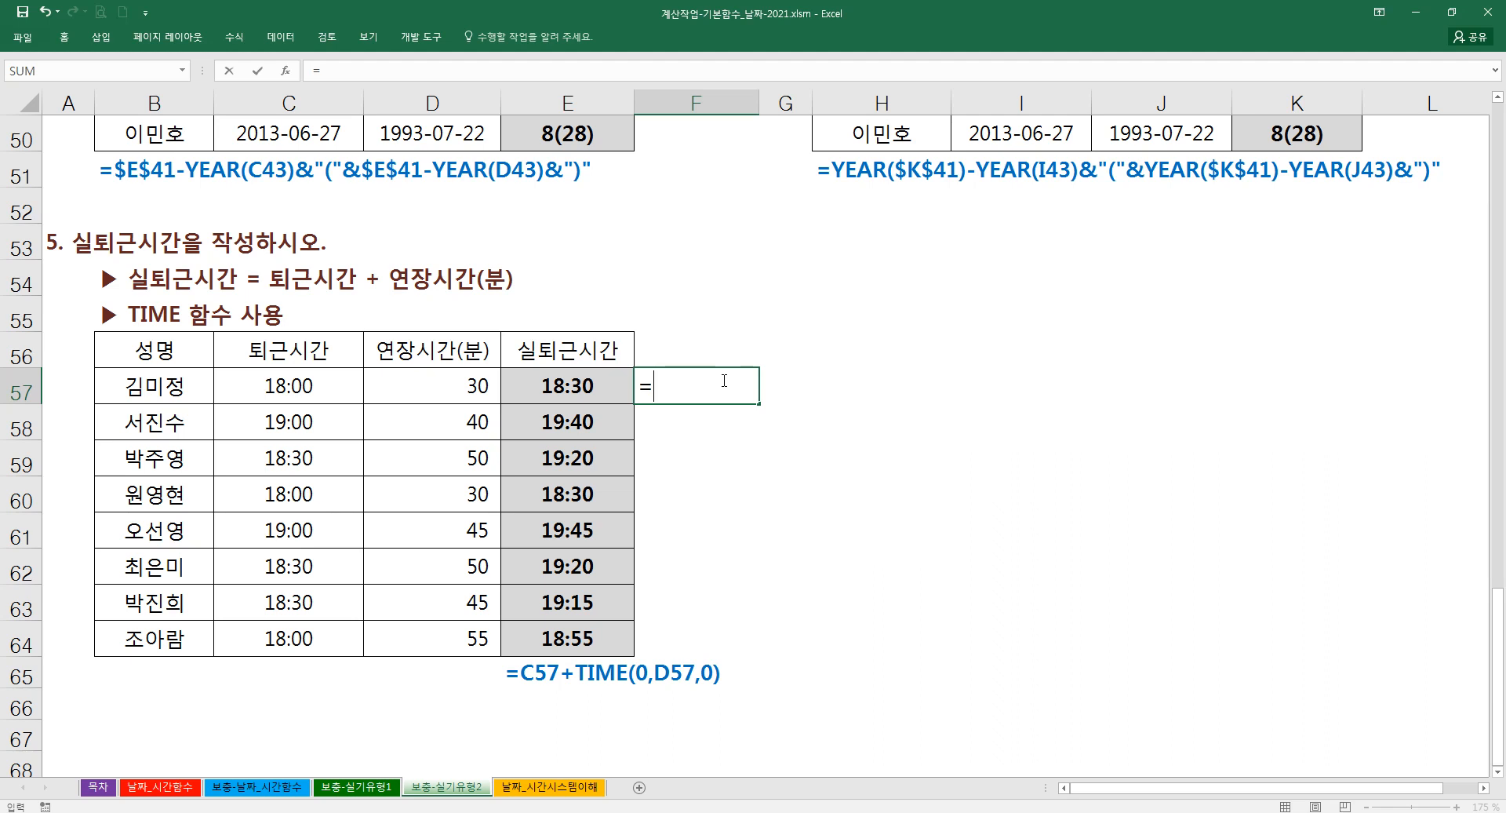
pyautogui.press('Left')
pyautogui.press('Left')
pyautogui.press('Left')
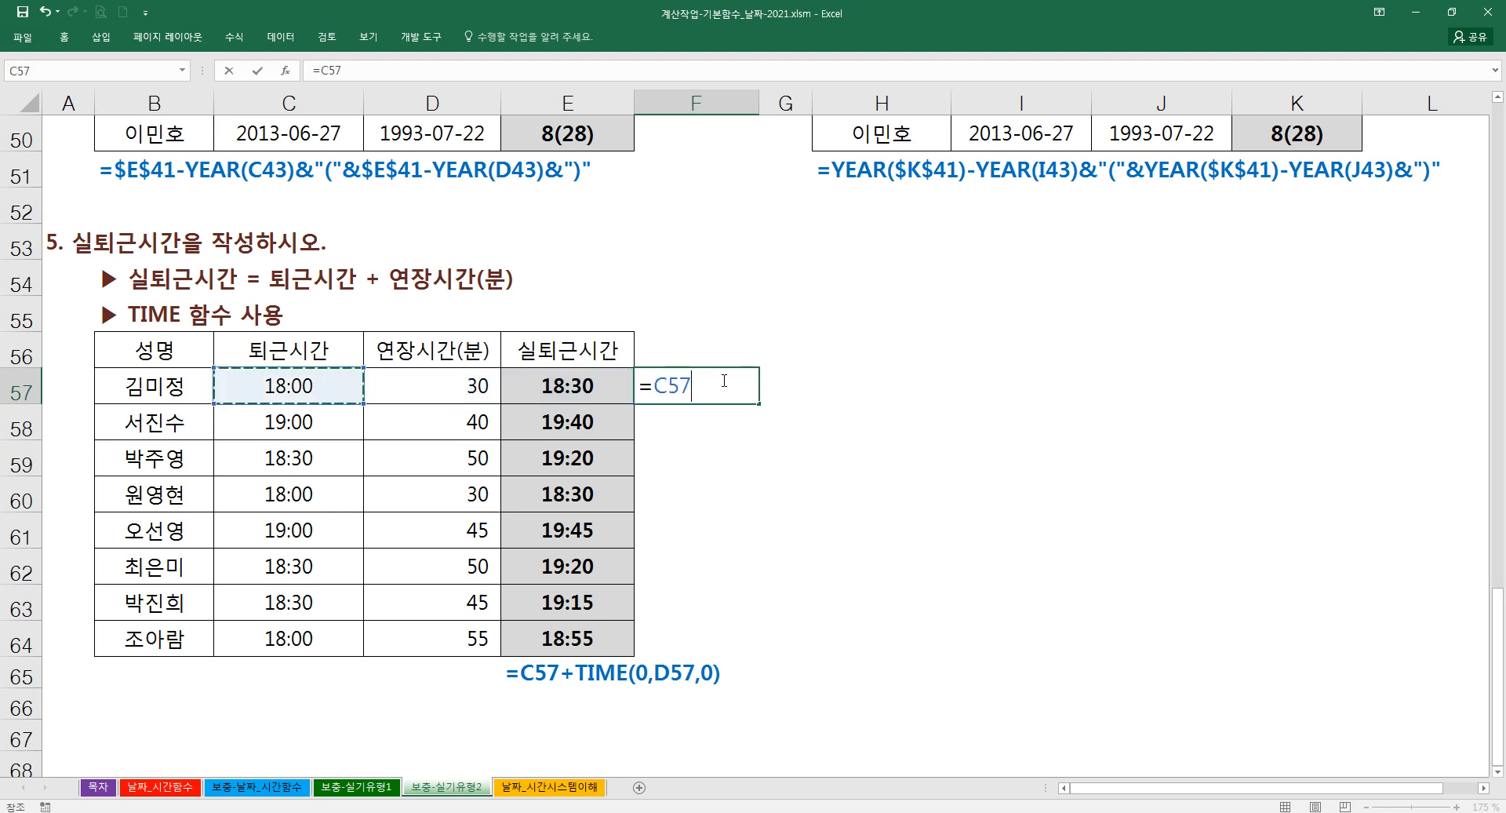
pyautogui.write('+')
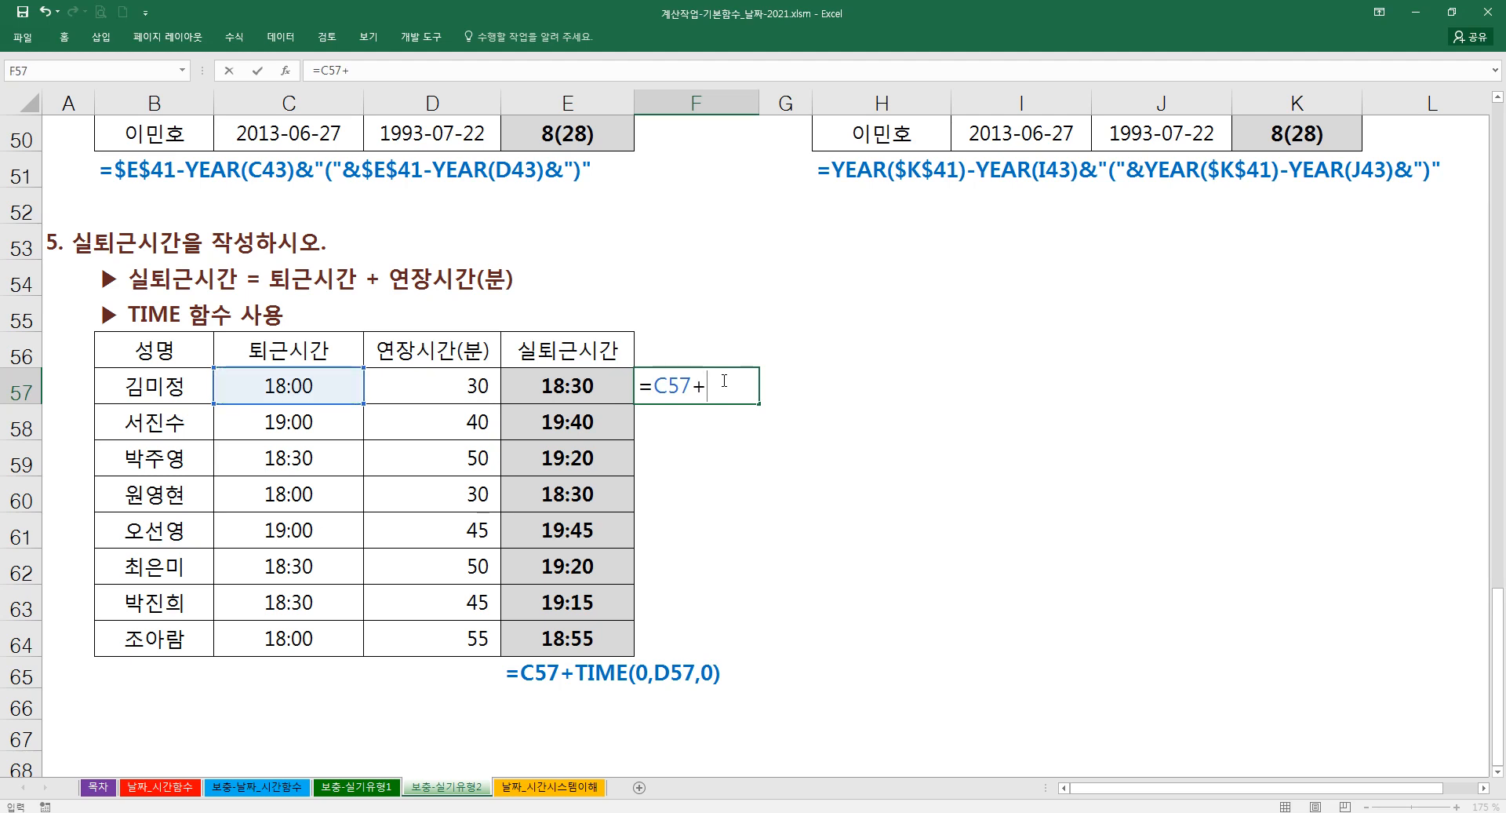
pyautogui.write('"0:30:0"')
pyautogui.press('Return')
pyautogui.click(734, 388)
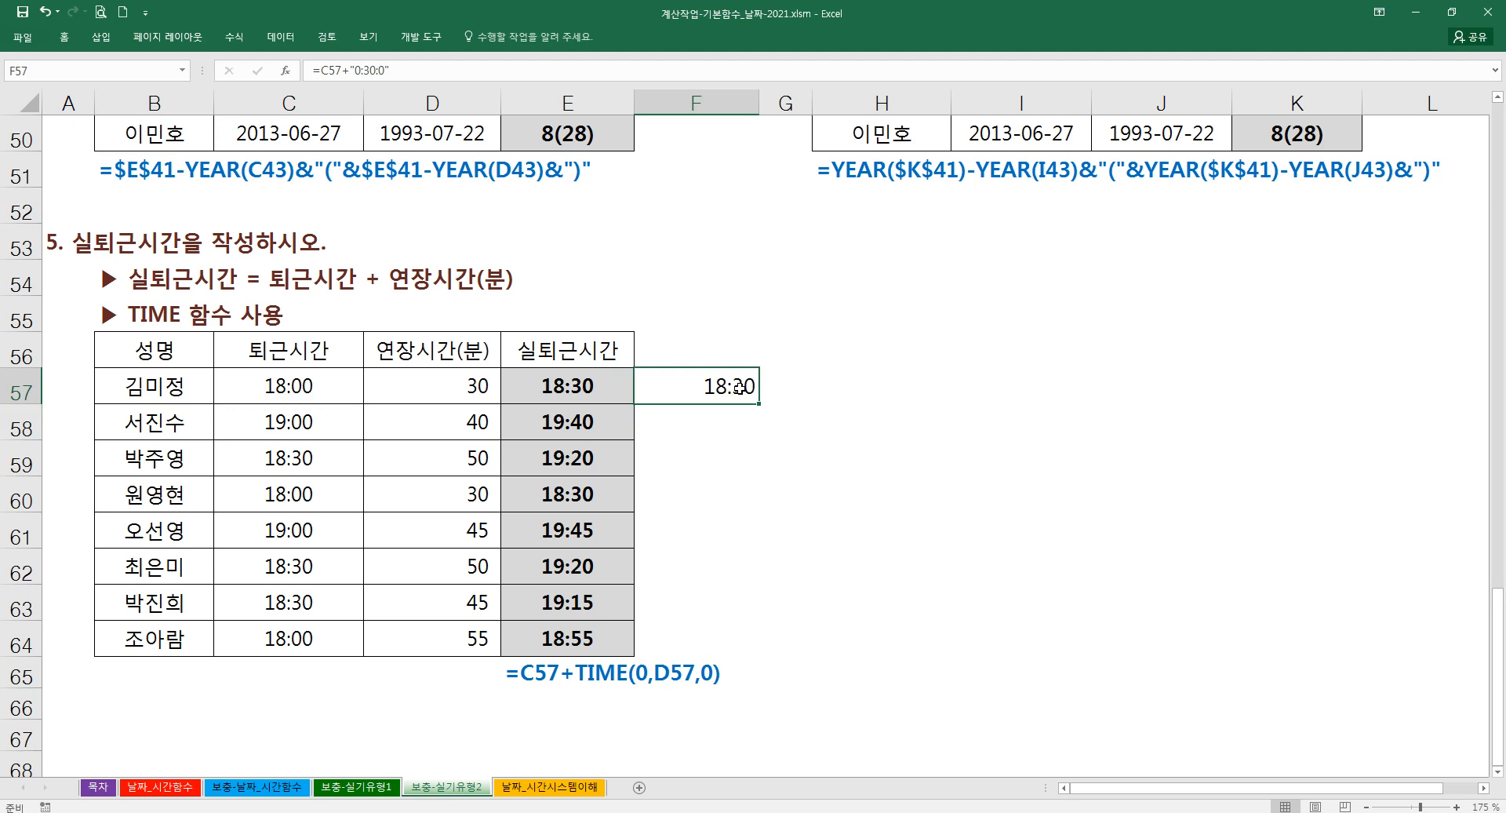
# - Examine the C57 reference and the quoted time text in F57's formula, and clear the cell
pyautogui.doubleClick(729, 388)
pyautogui.moveTo(710, 389); pyautogui.dragTo(822, 393)
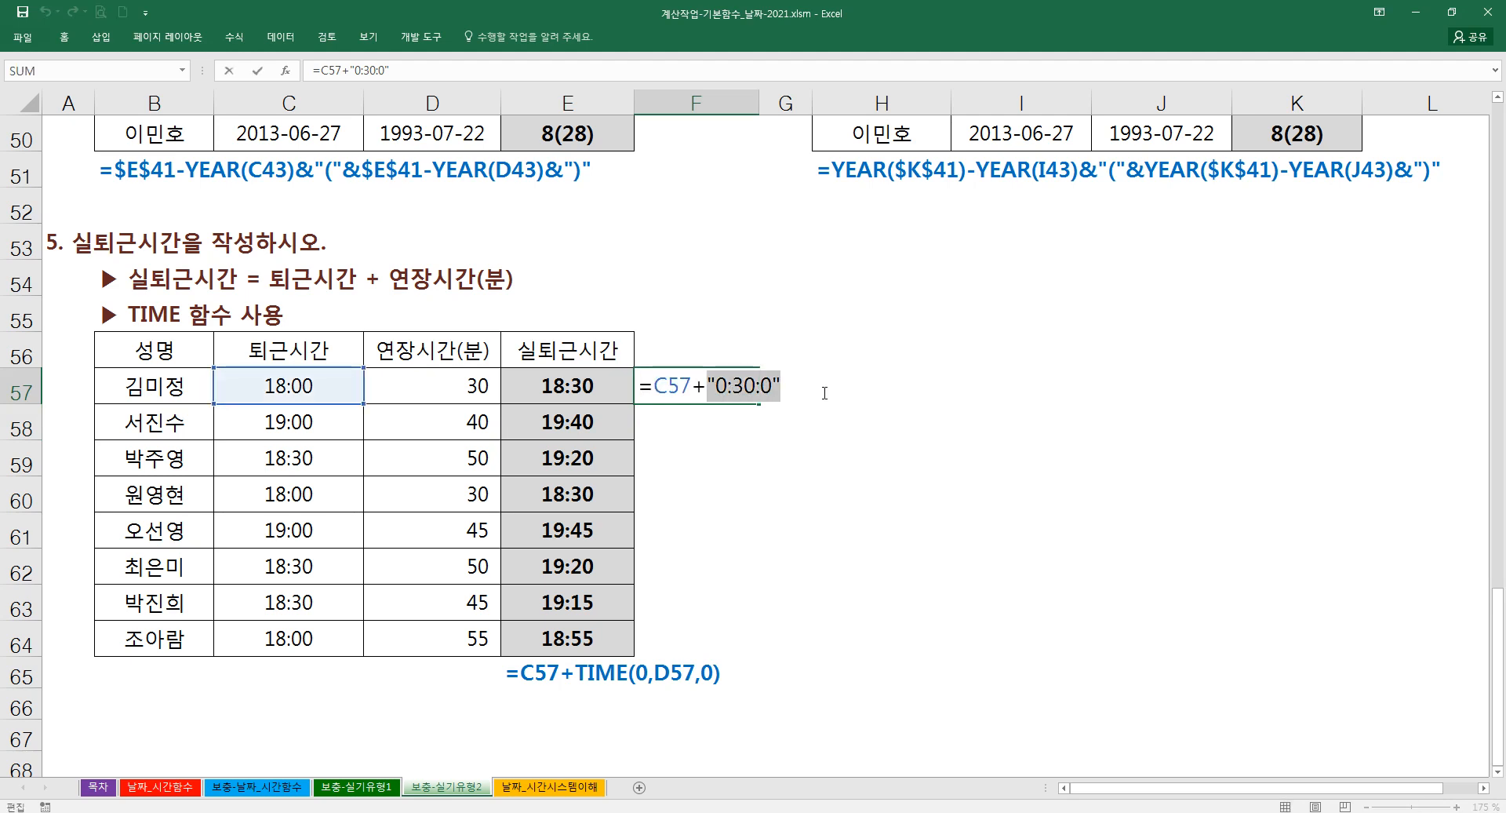
pyautogui.click(788, 385)
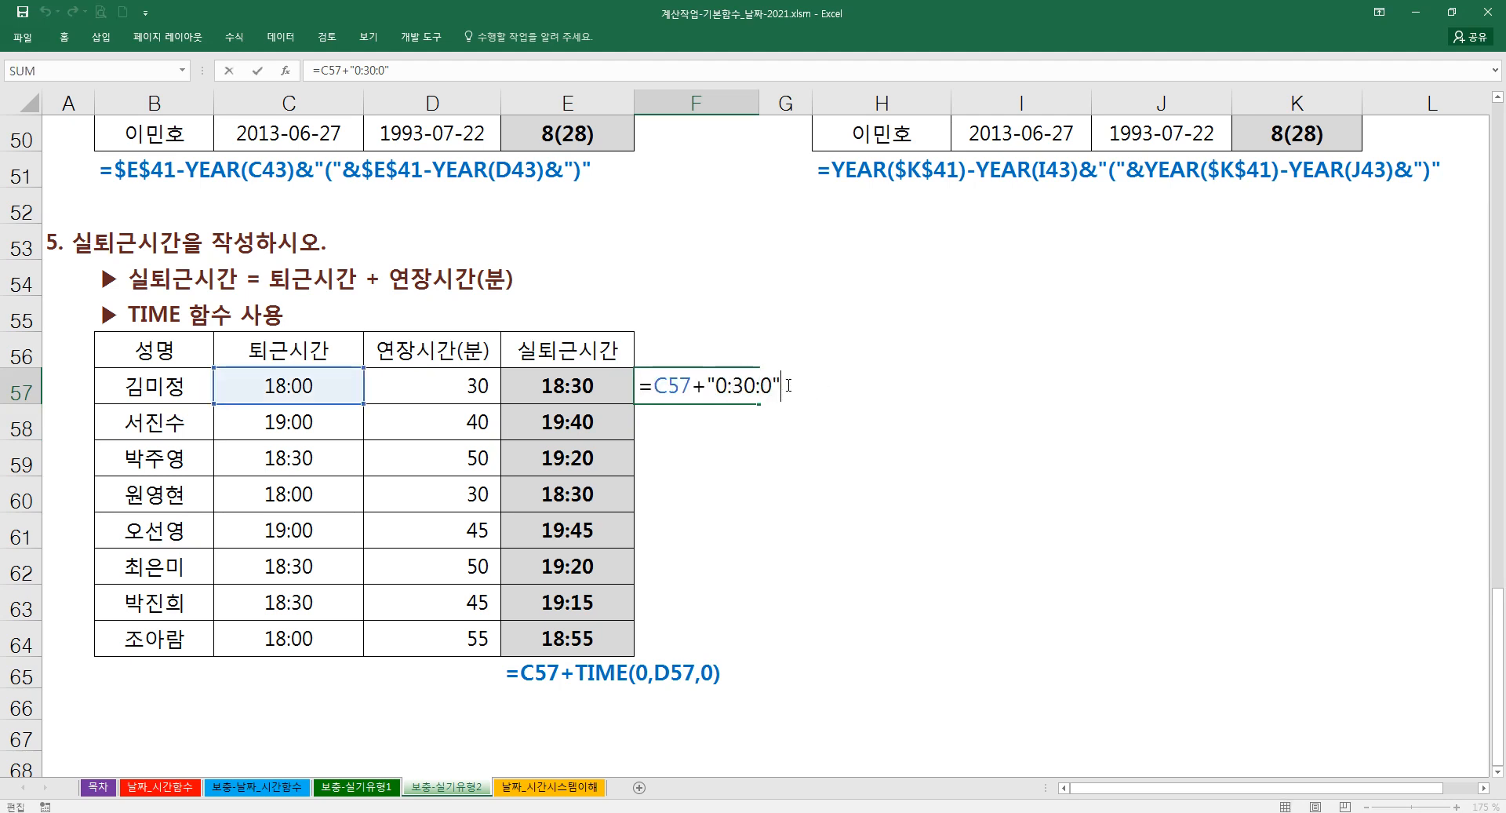
pyautogui.moveTo(788, 385); pyautogui.dragTo(662, 385)
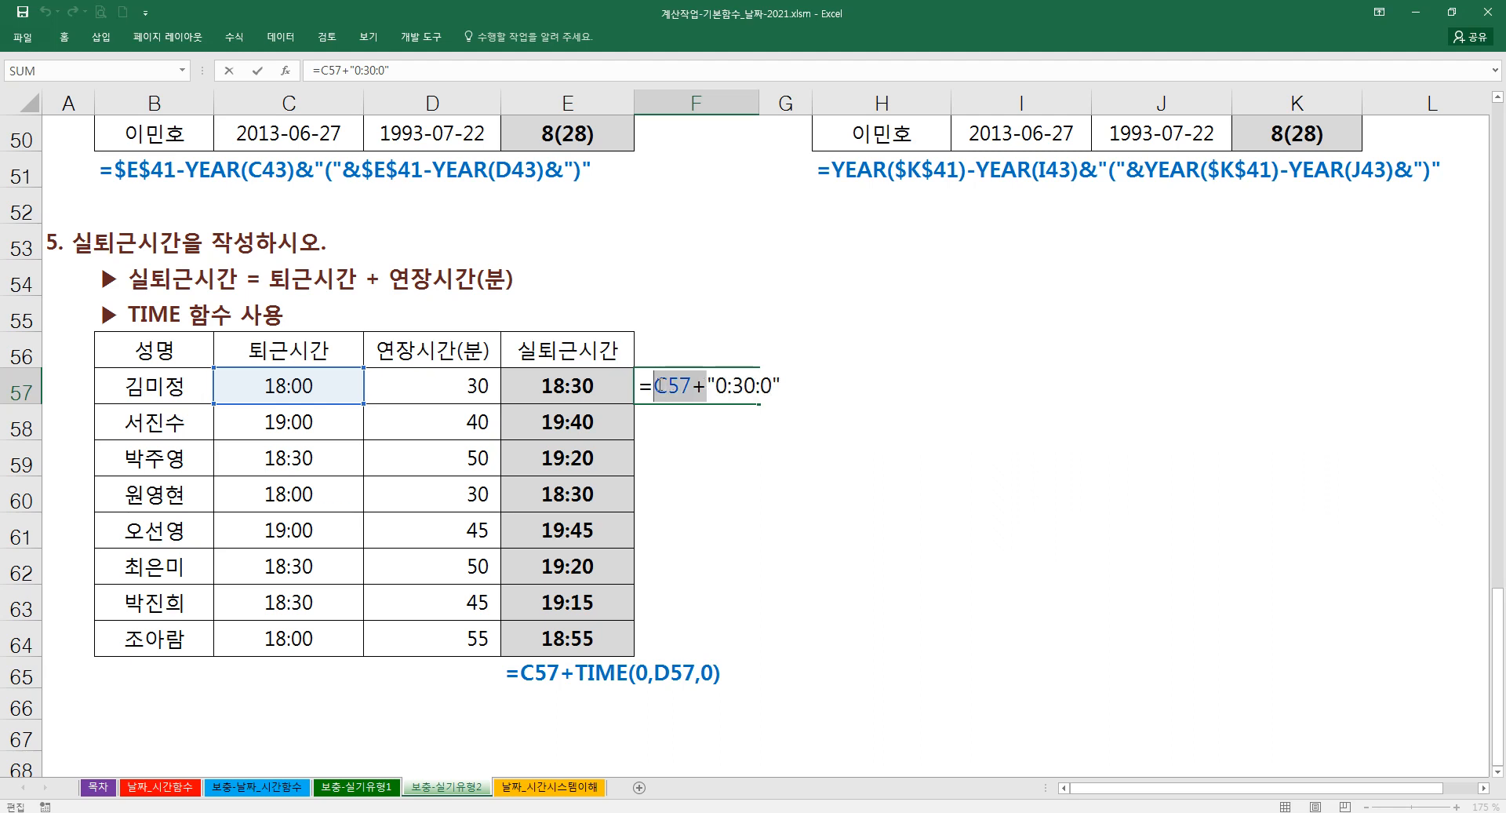
pyautogui.click(710, 385)
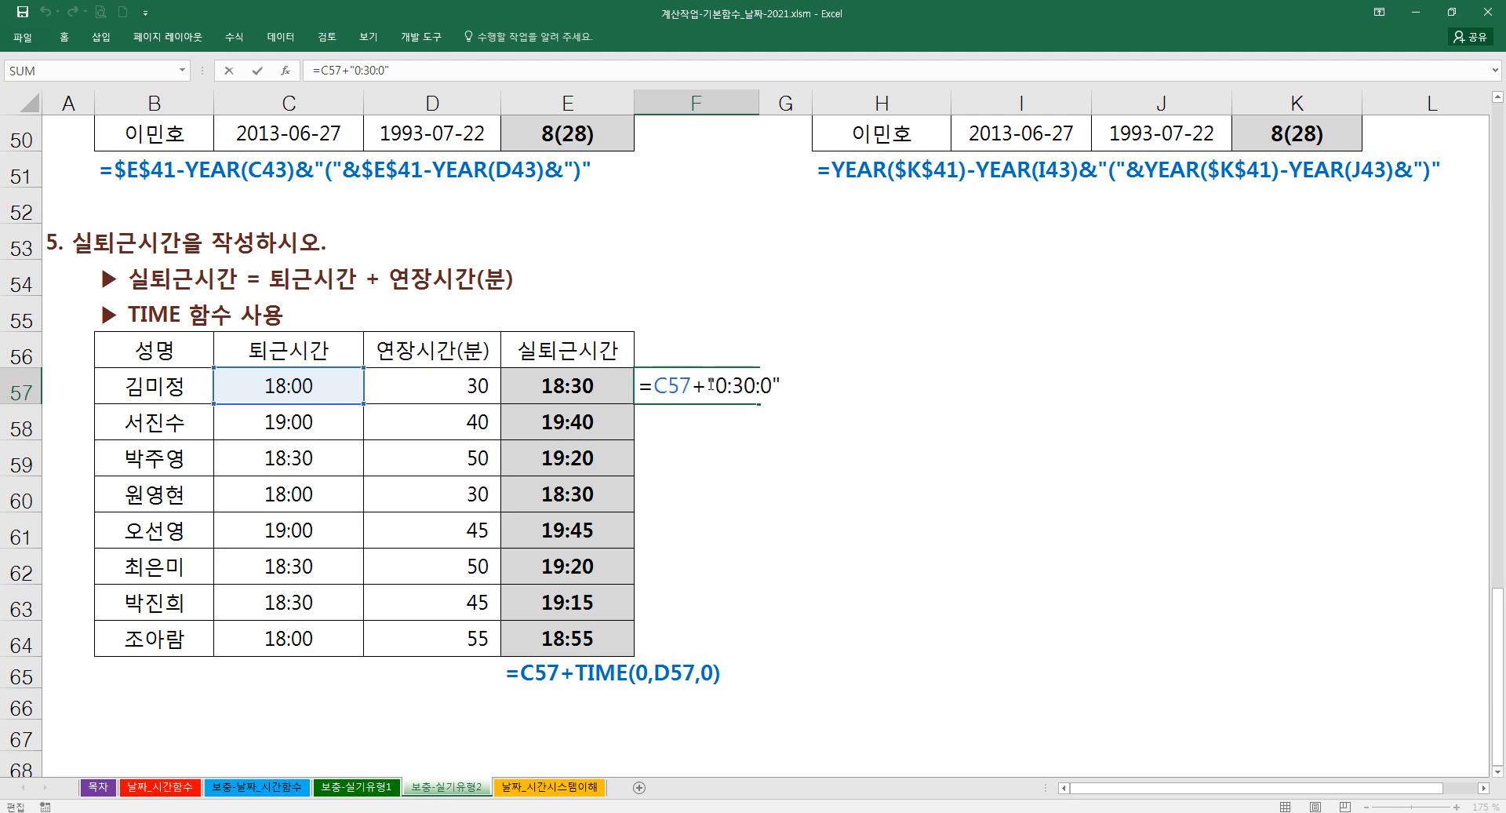
pyautogui.moveTo(711, 386); pyautogui.dragTo(814, 389)
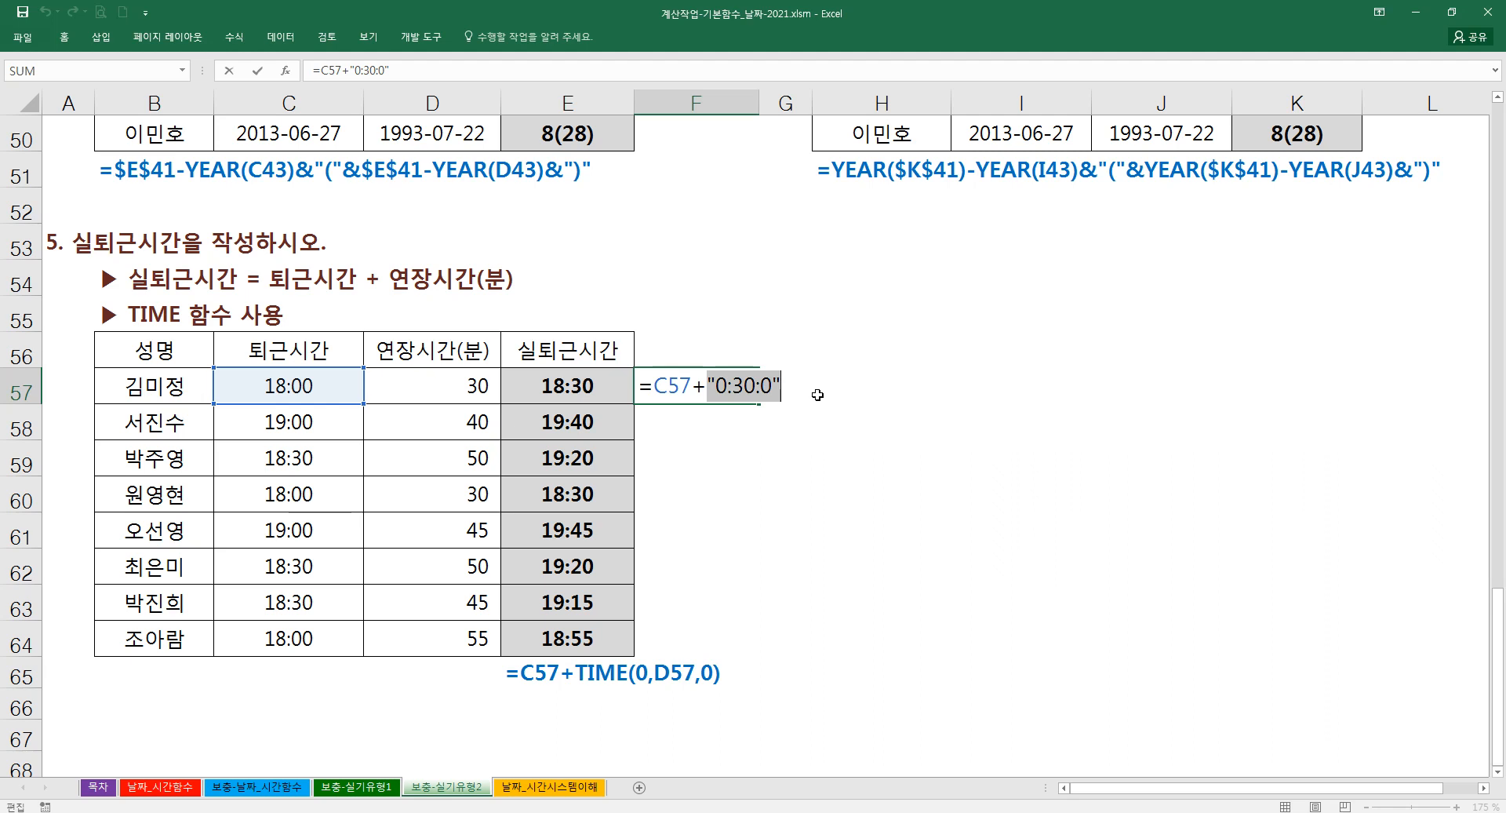
pyautogui.hotkey('ctrl', 'Return')
pyautogui.press('Delete')
# - Fill the actual leaving time formula from E57 down to E64 and check the cell references in E64
pyautogui.press('Left')
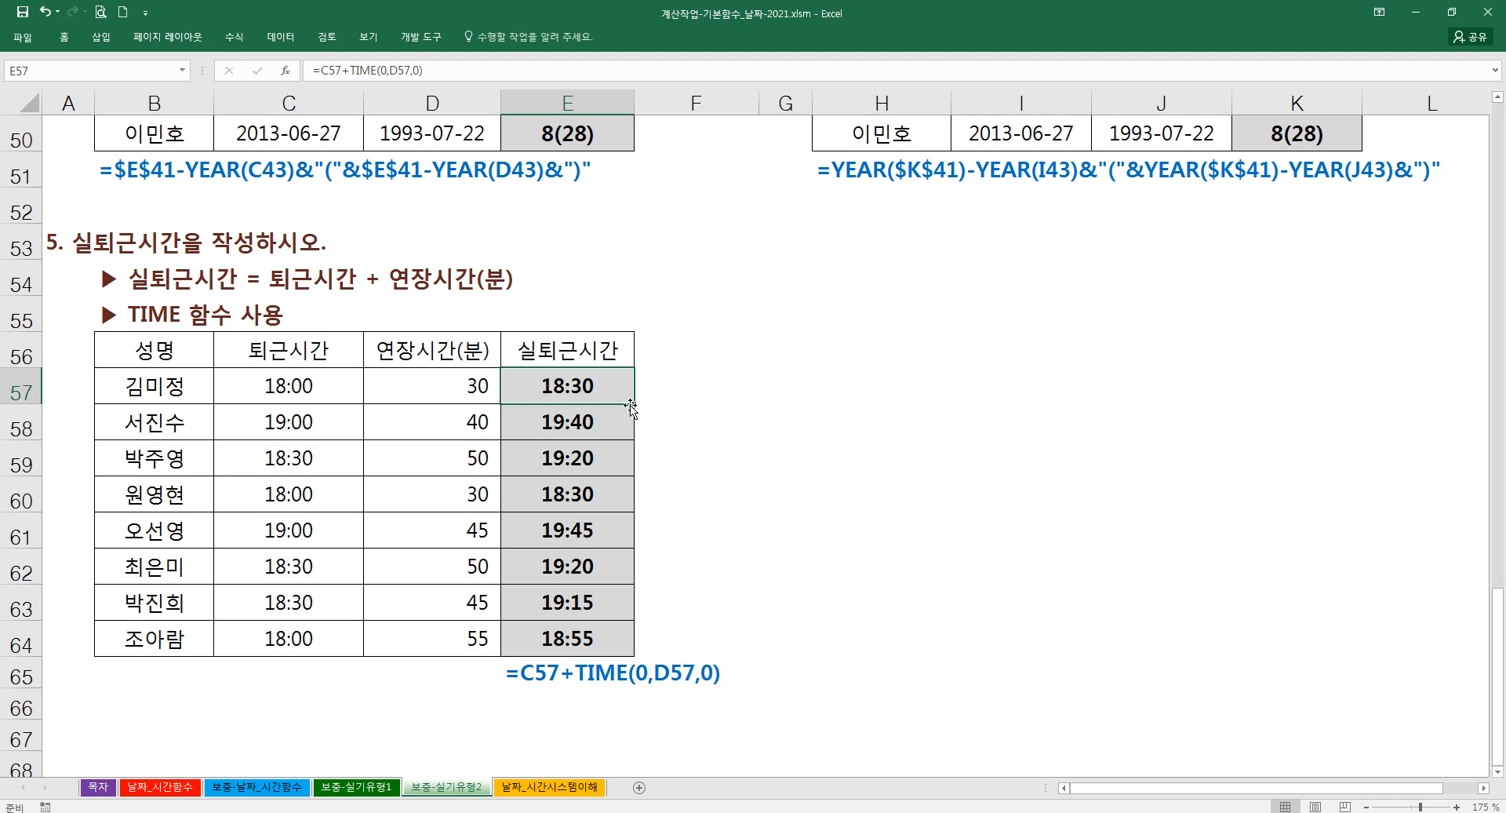
pyautogui.moveTo(633, 405); pyautogui.dragTo(633, 654)
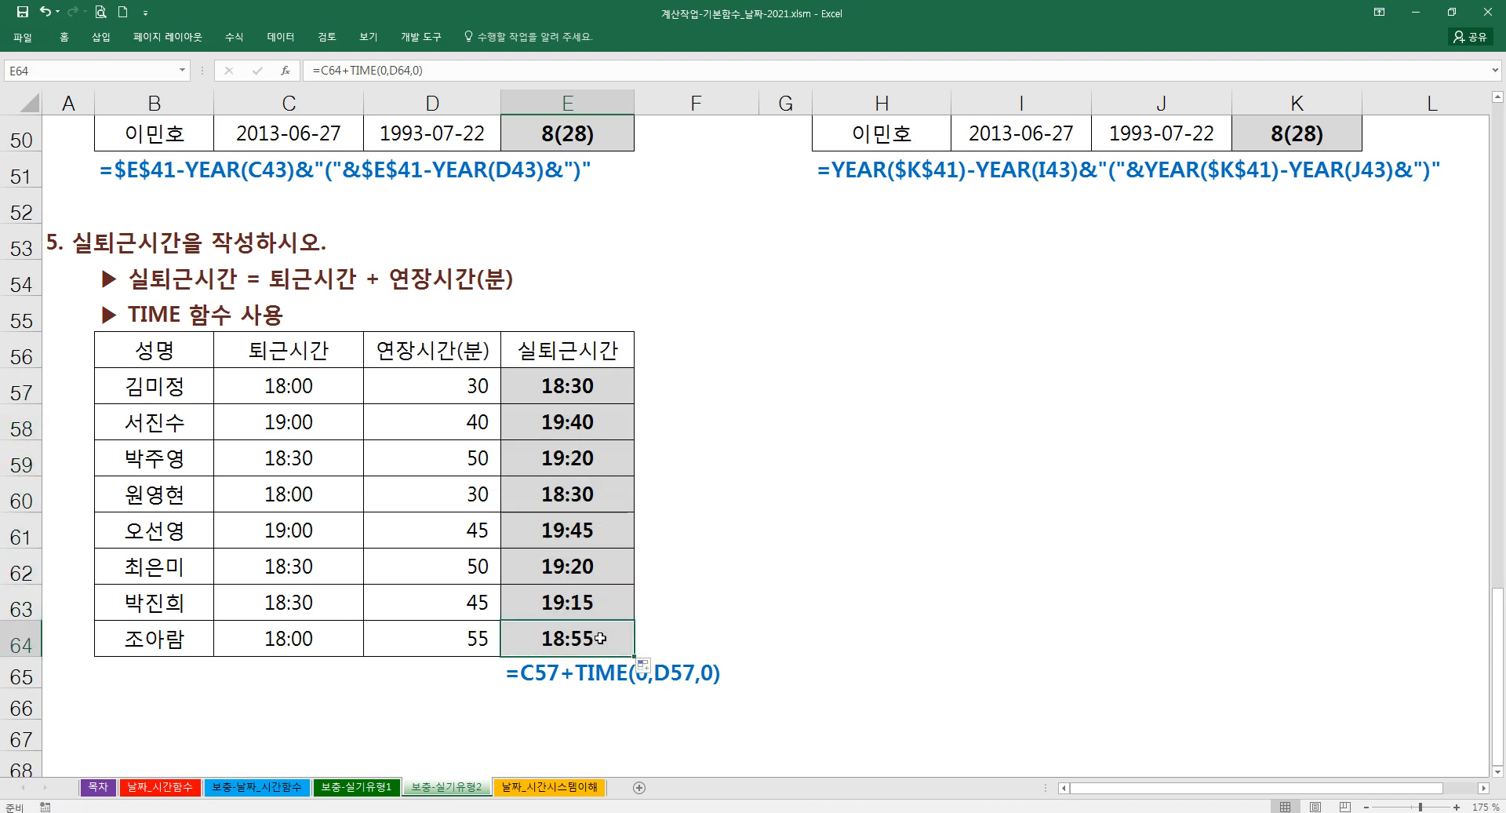
pyautogui.doubleClick(620, 639)
pyautogui.press('Escape')
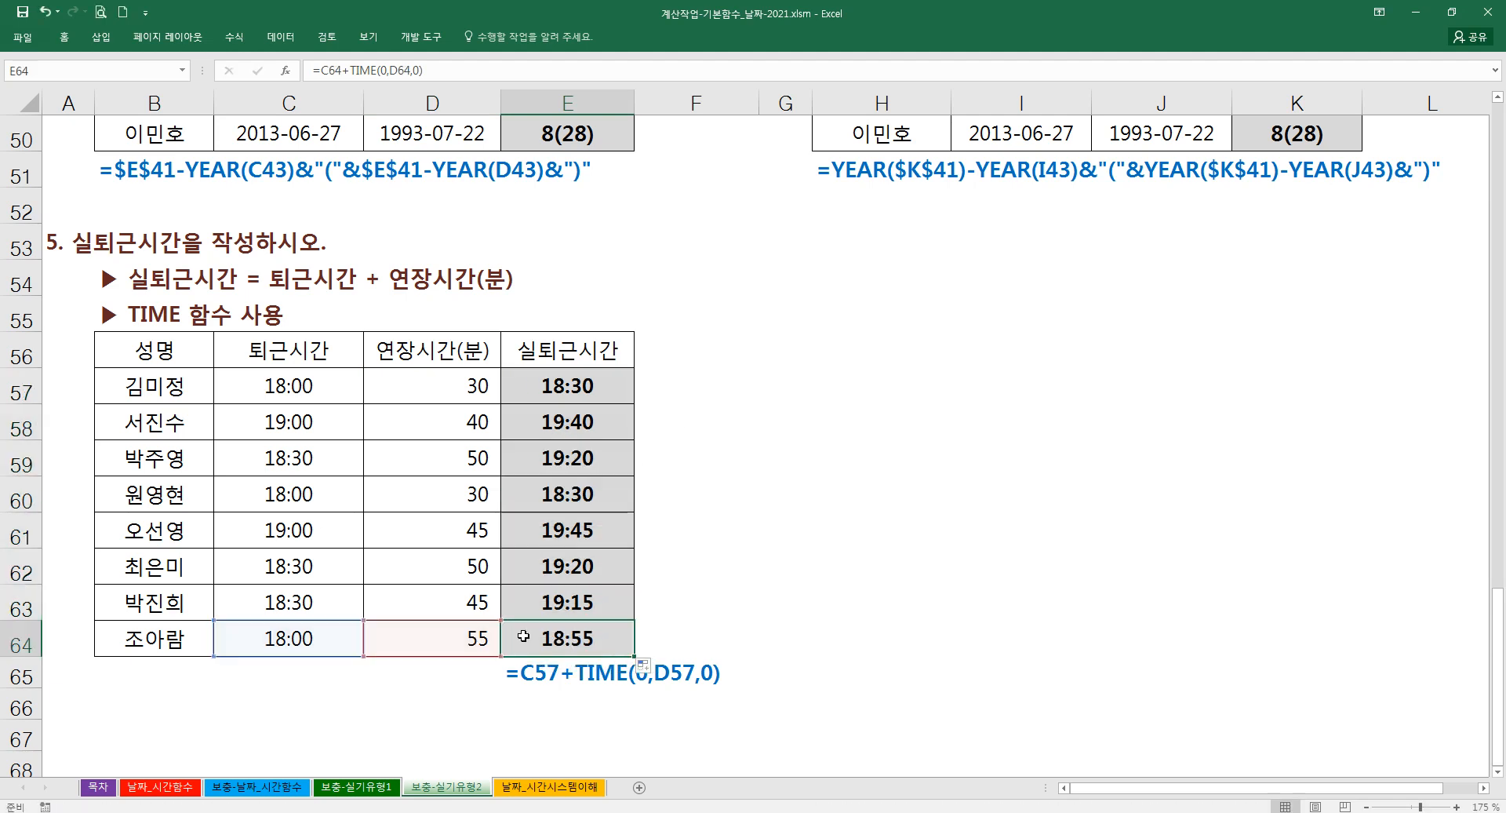
pyautogui.click(686, 609)
pyautogui.click(701, 458)
pyautogui.click(701, 390)
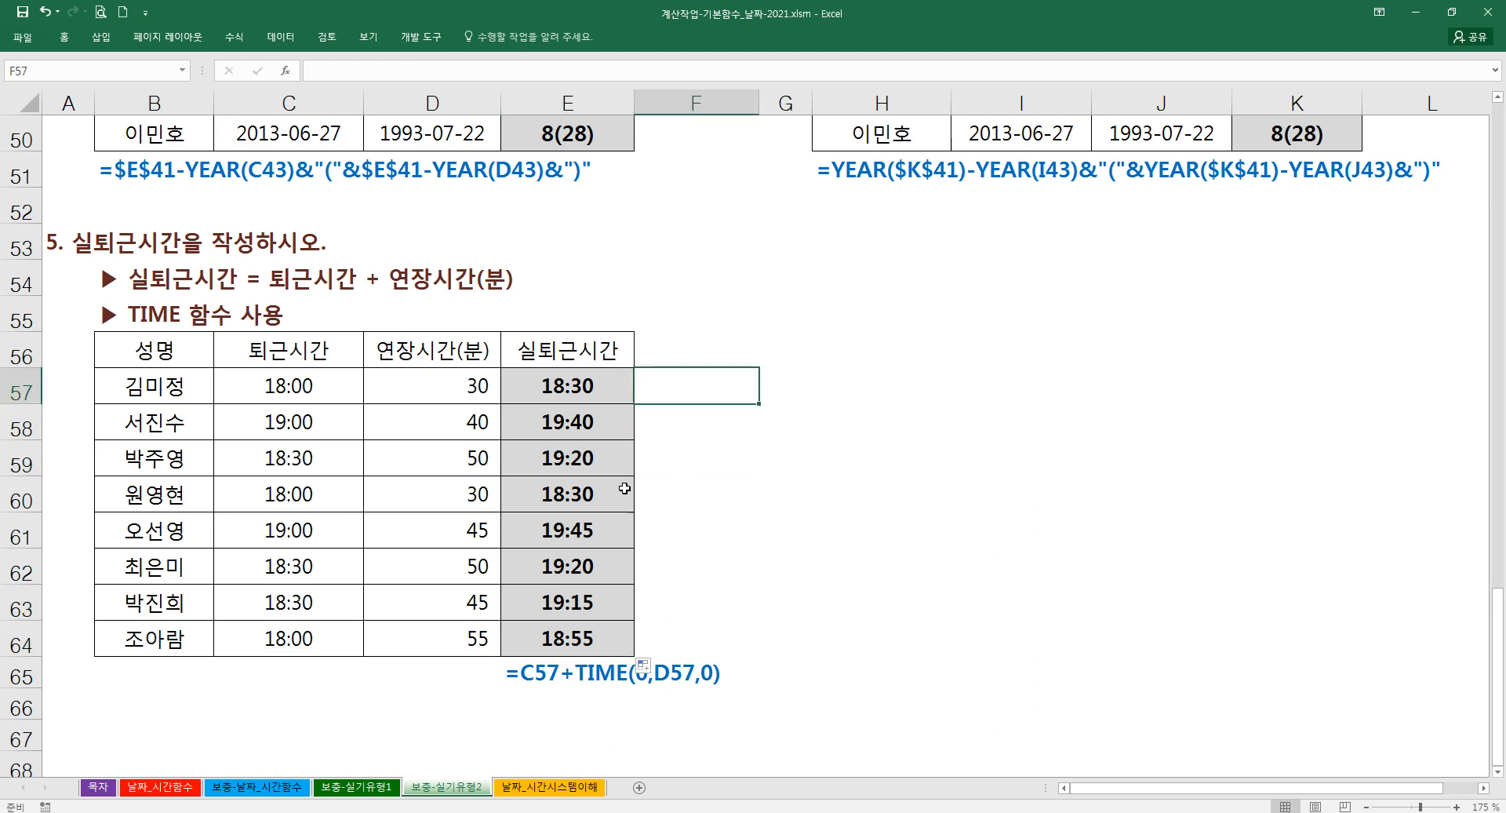
pyautogui.click(592, 306)
pyautogui.click(715, 338)
pyautogui.click(703, 388)
pyautogui.click(697, 459)
pyautogui.click(696, 526)
pyautogui.click(695, 597)
pyautogui.click(690, 627)
pyautogui.click(690, 568)
pyautogui.click(694, 495)
pyautogui.click(694, 375)
pyautogui.click(693, 351)
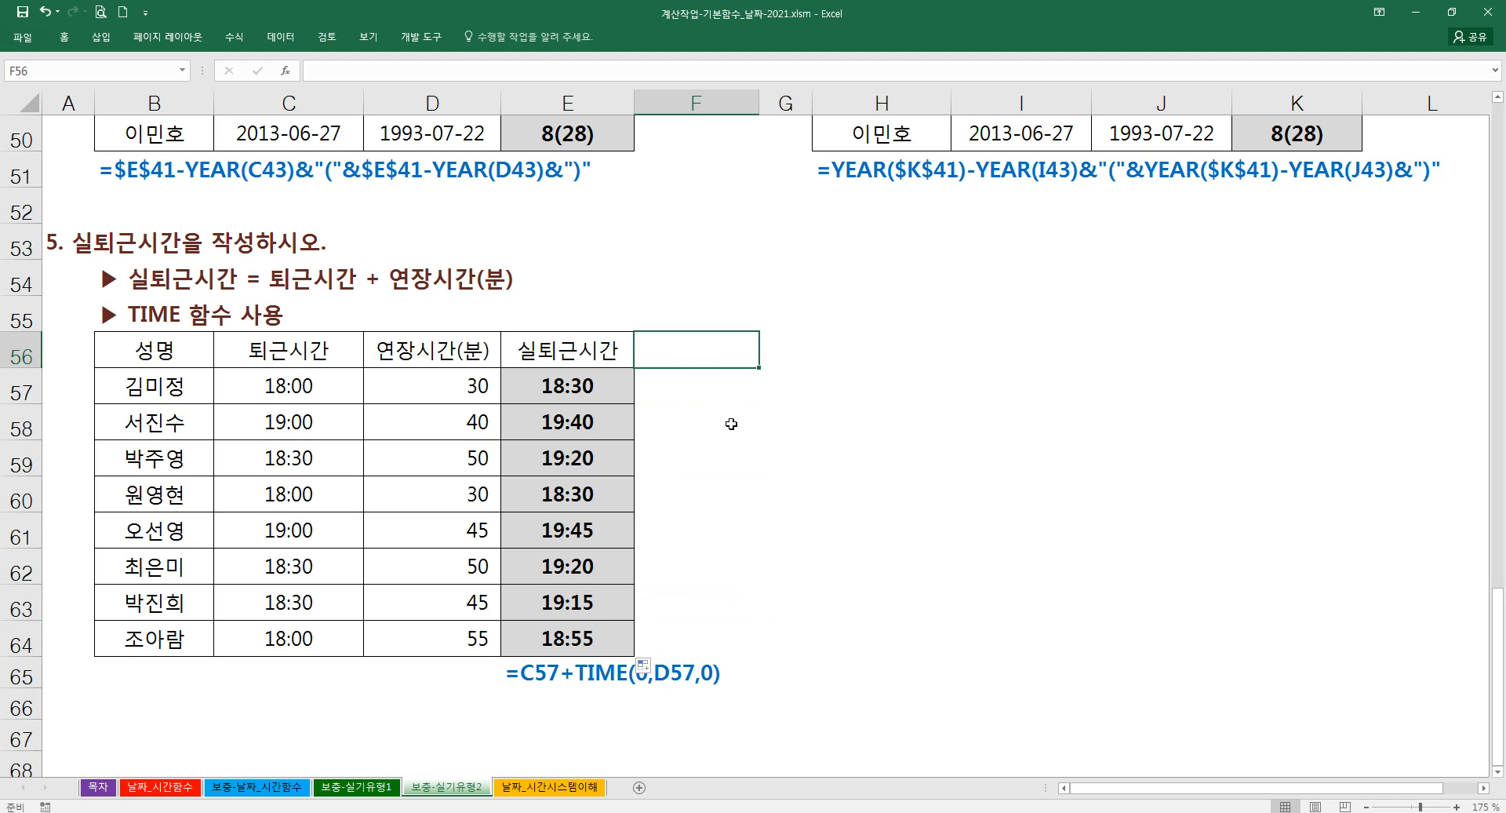
pyautogui.click(696, 380)
pyautogui.moveTo(696, 349); pyautogui.dragTo(690, 628)
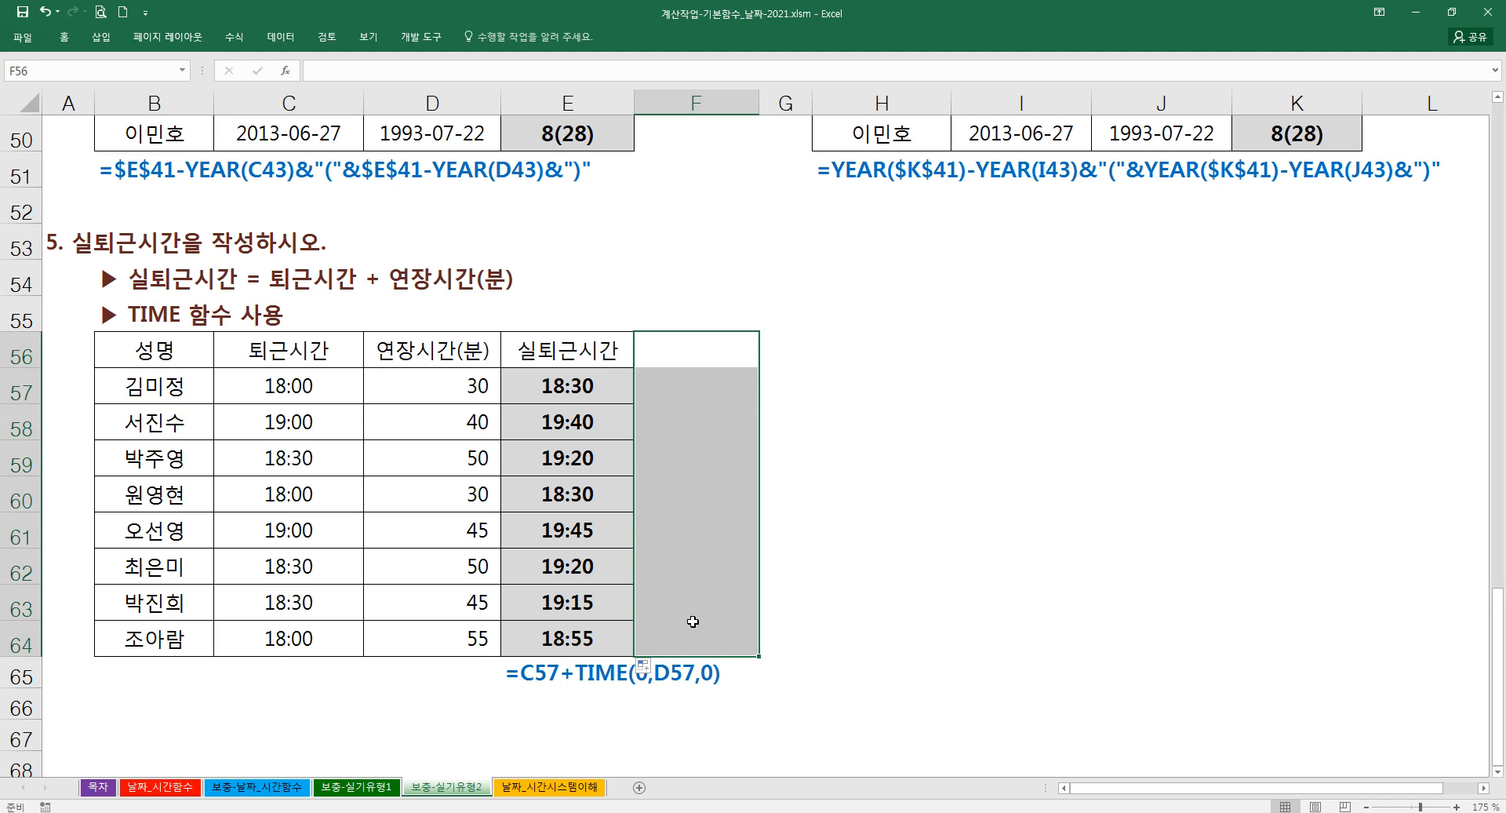
pyautogui.click(691, 354)
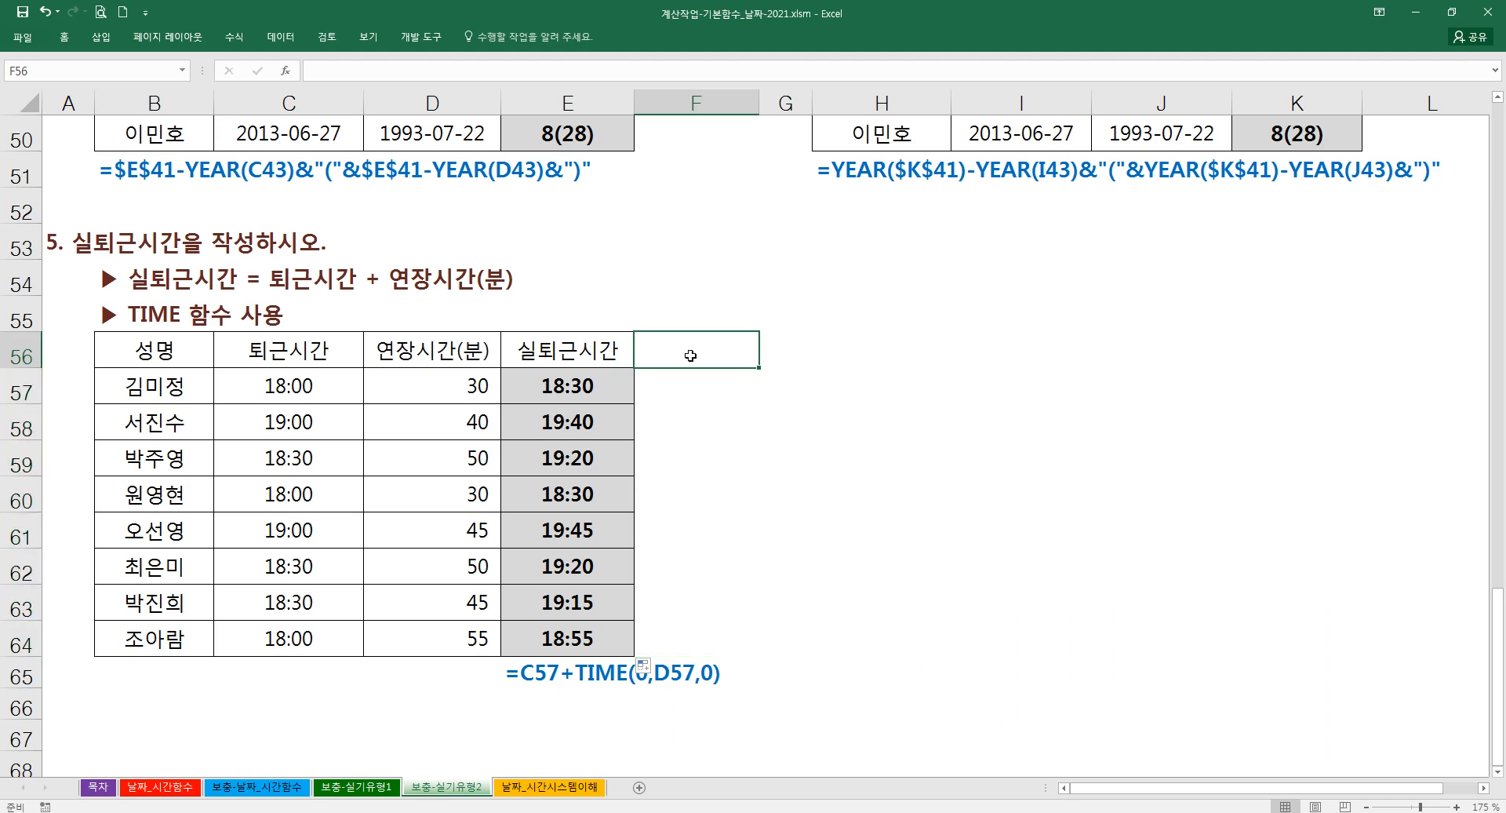
pyautogui.click(689, 313)
pyautogui.click(690, 357)
pyautogui.moveTo(681, 627); pyautogui.dragTo(682, 346)
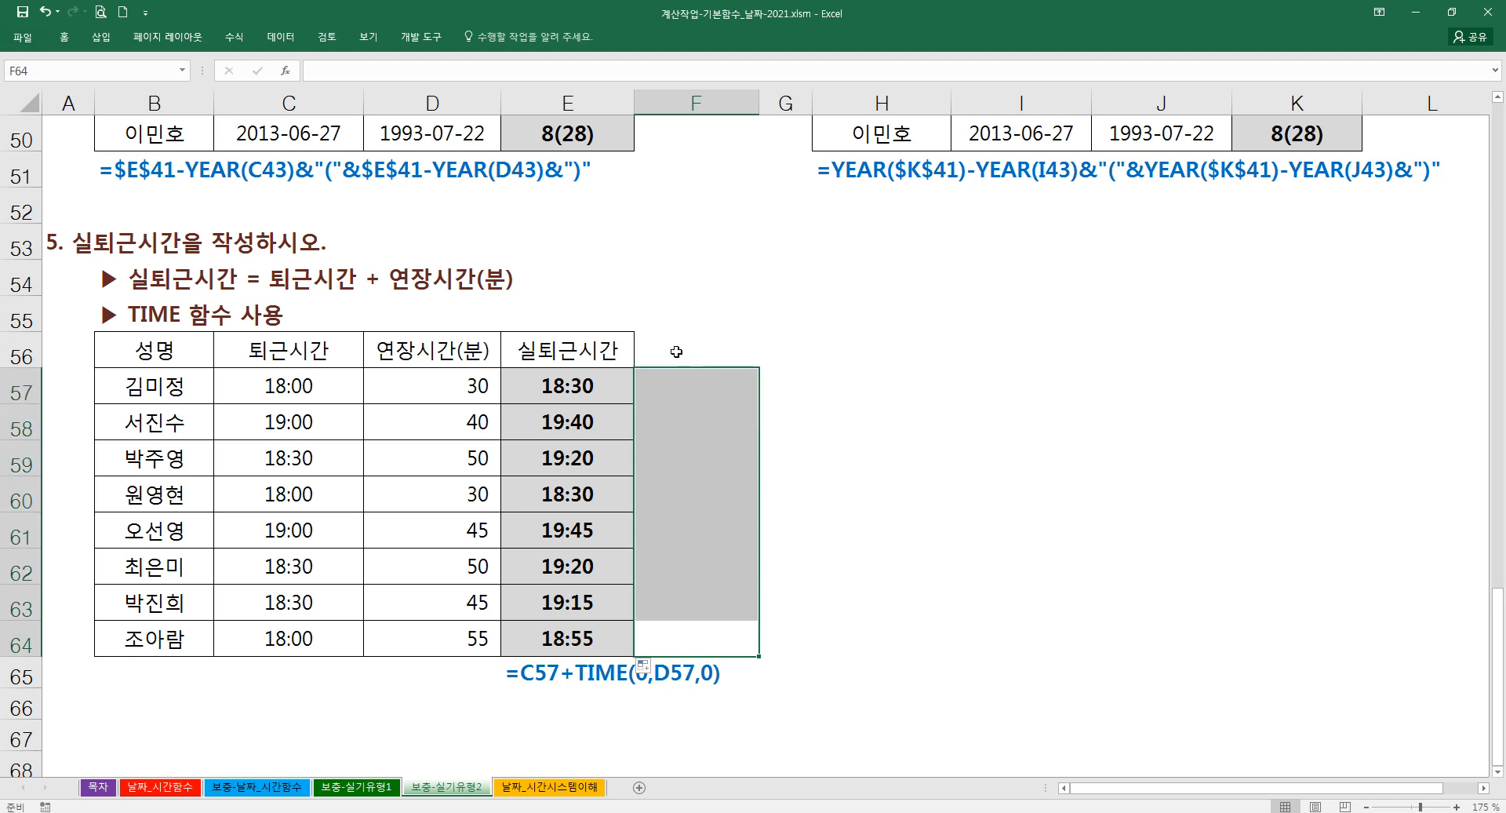
pyautogui.click(670, 314)
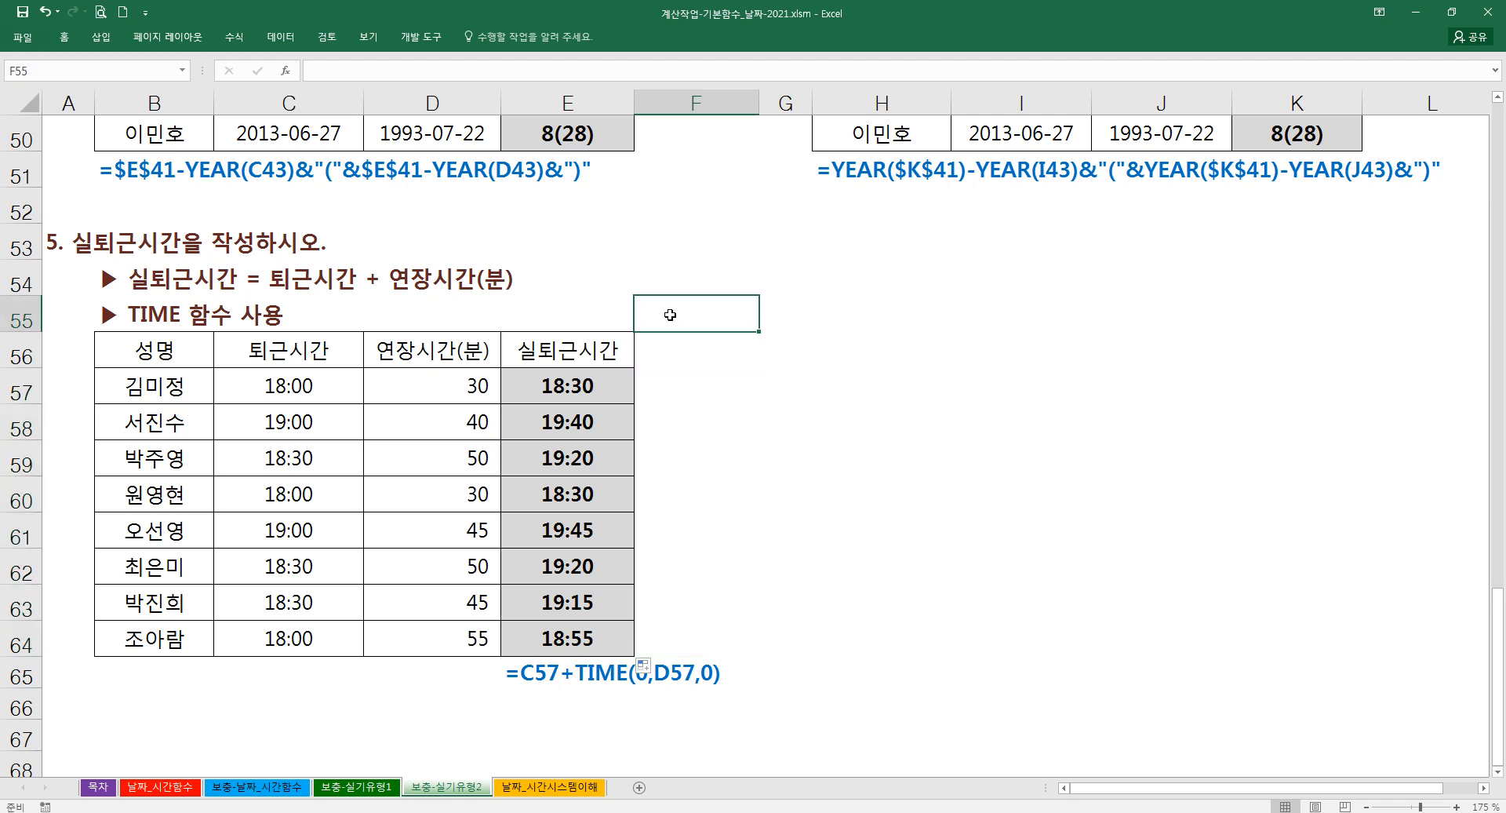